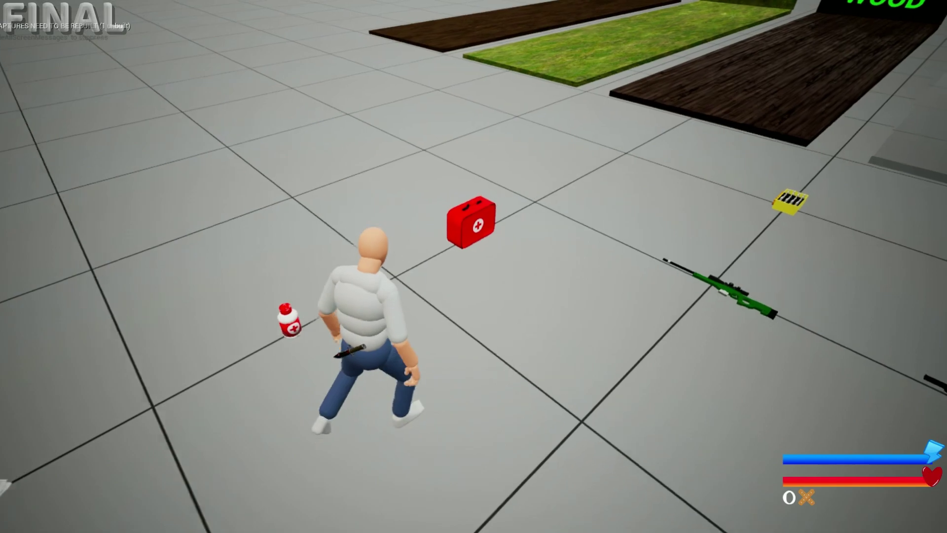
Pick up the medkit, take out the bandage, and drop the bandage items on the floor
key("e")
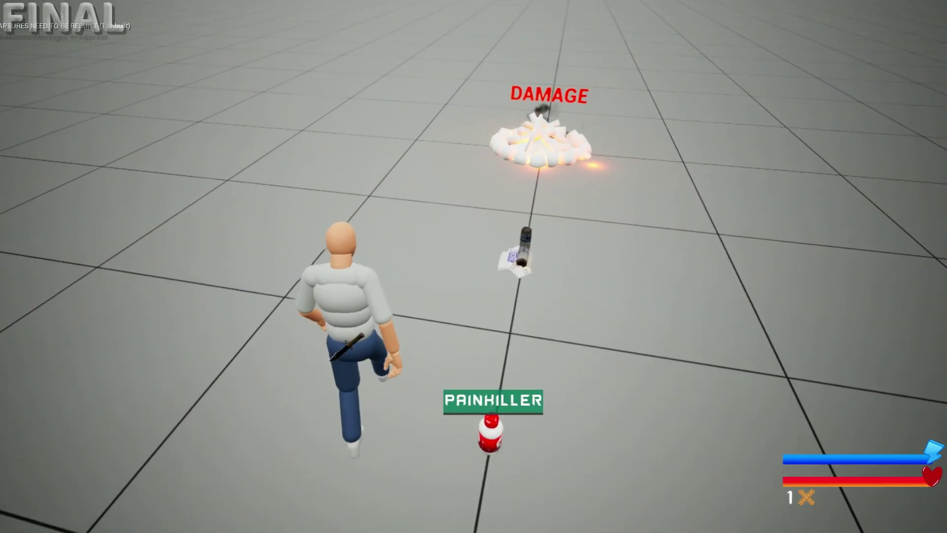
key("e")
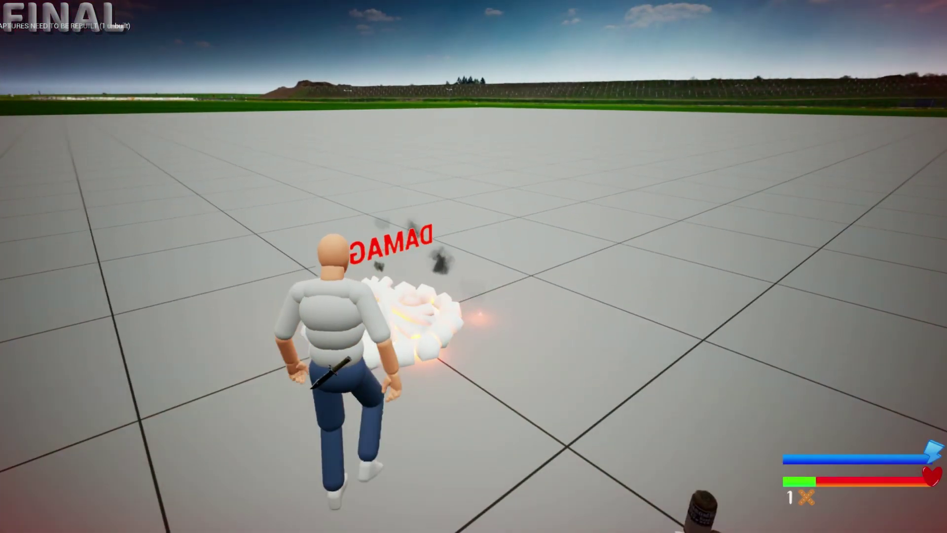
key("2")
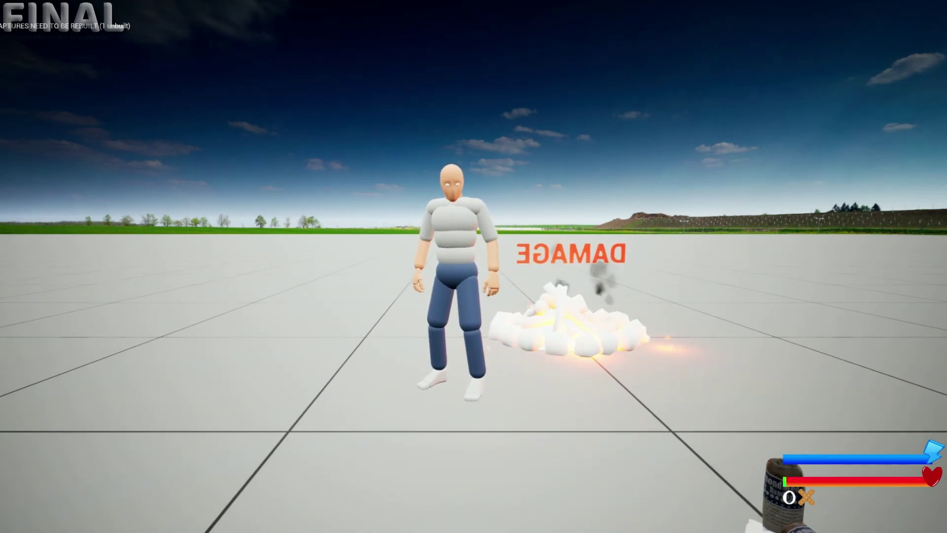
key("v")
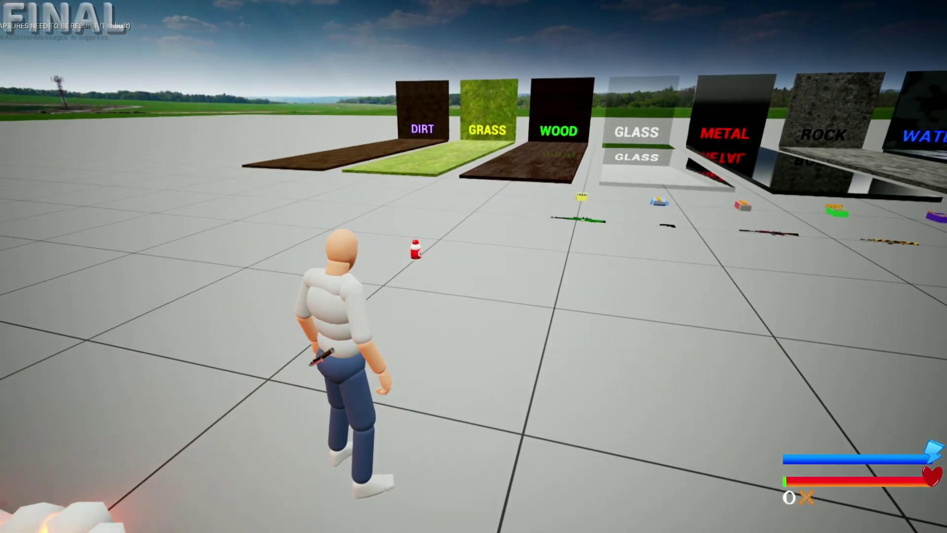
key("g")
Walk into the fire to lose health, then run out and pick up an item
key("w")
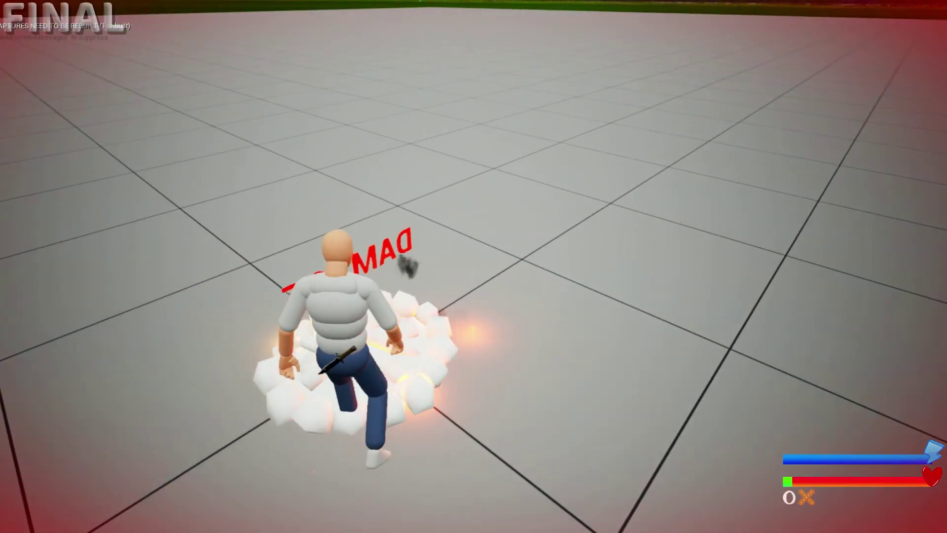
key("w")
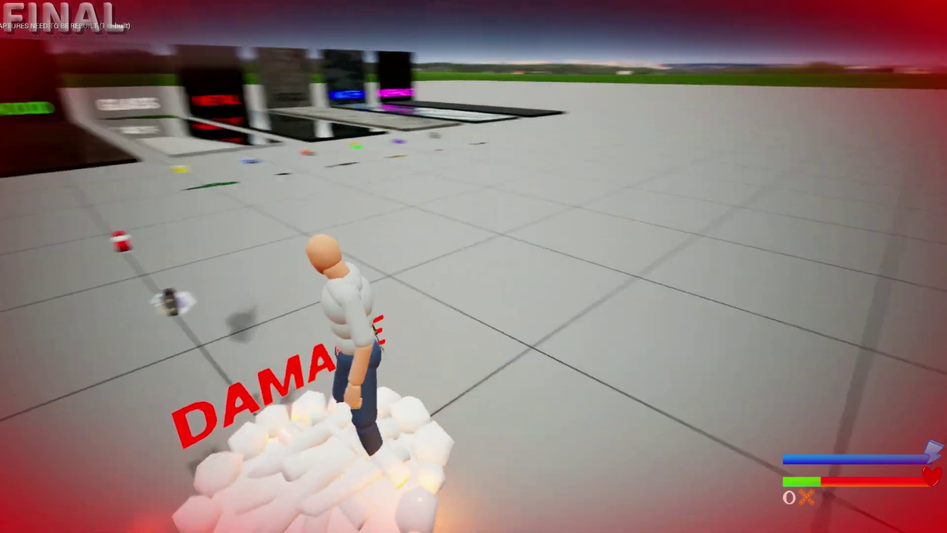
key("w")
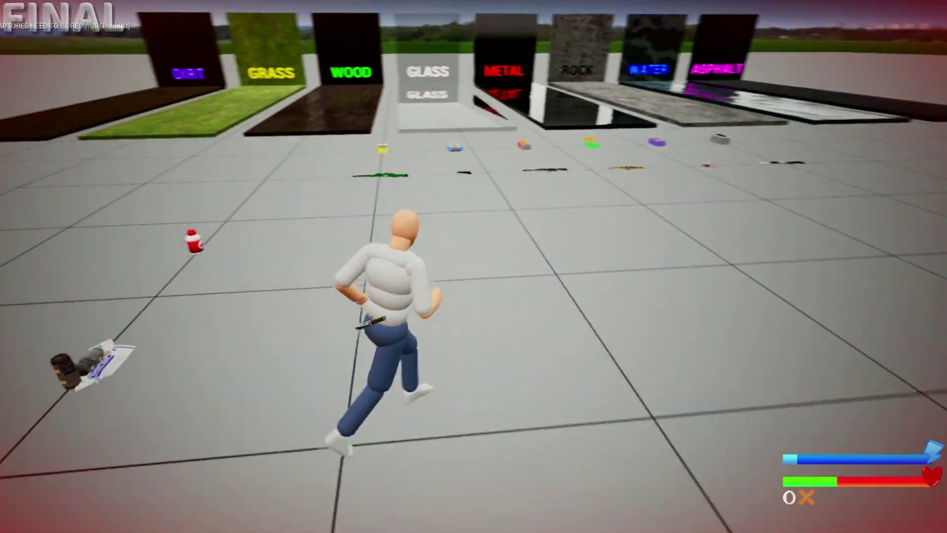
key("w")
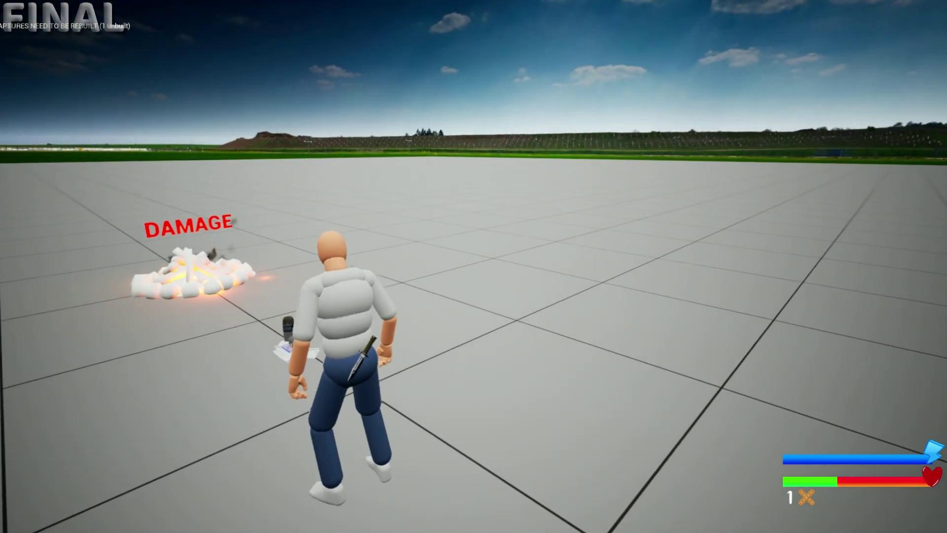
Crouch, turn around, stand back up and pick up the bandage from the floor
key("c")
key("s")
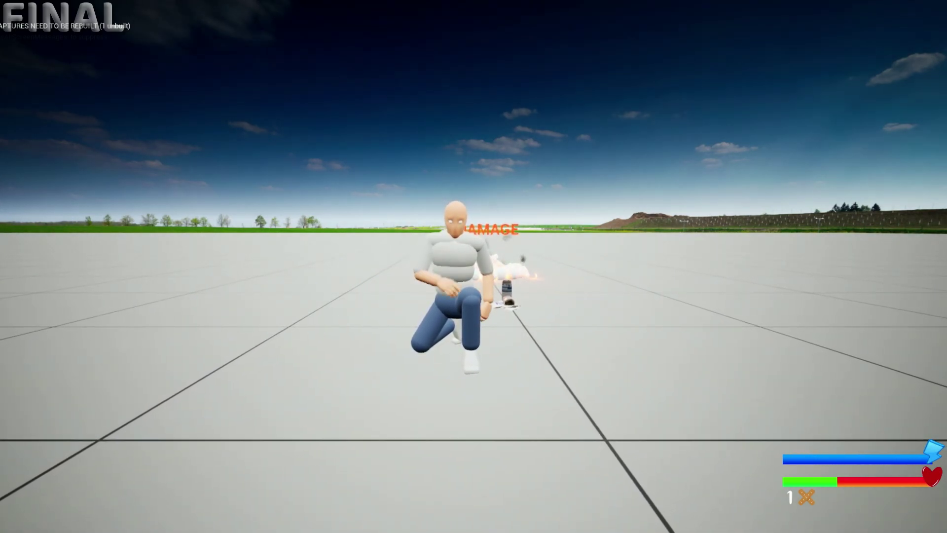
key("c")
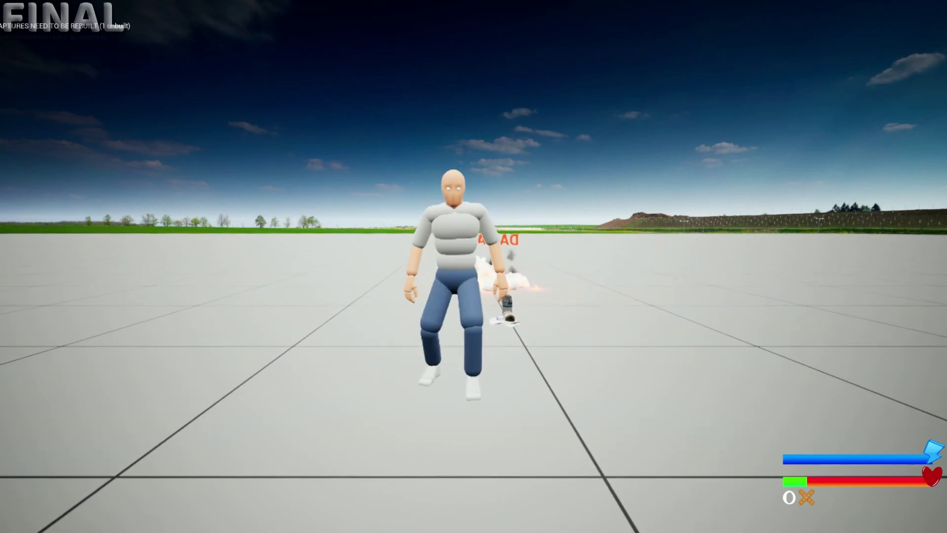
key("w")
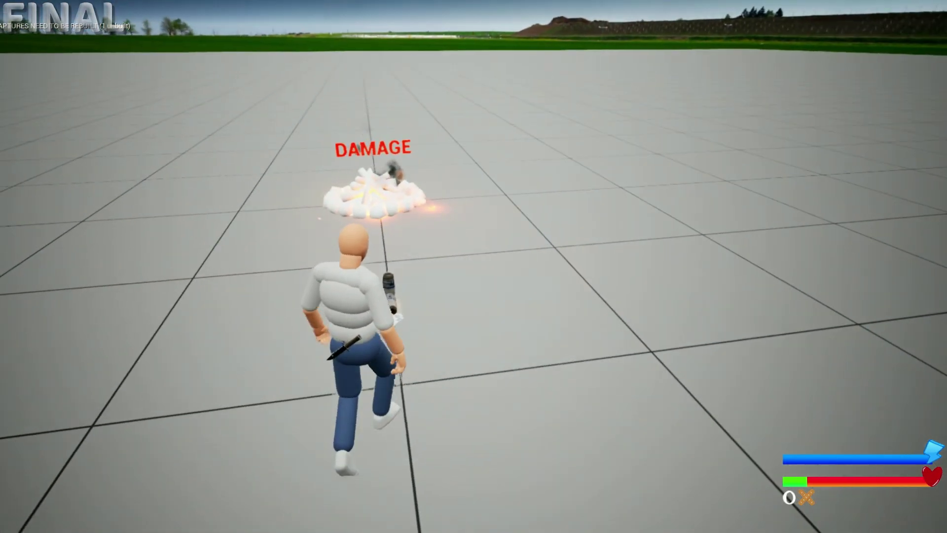
key("e")
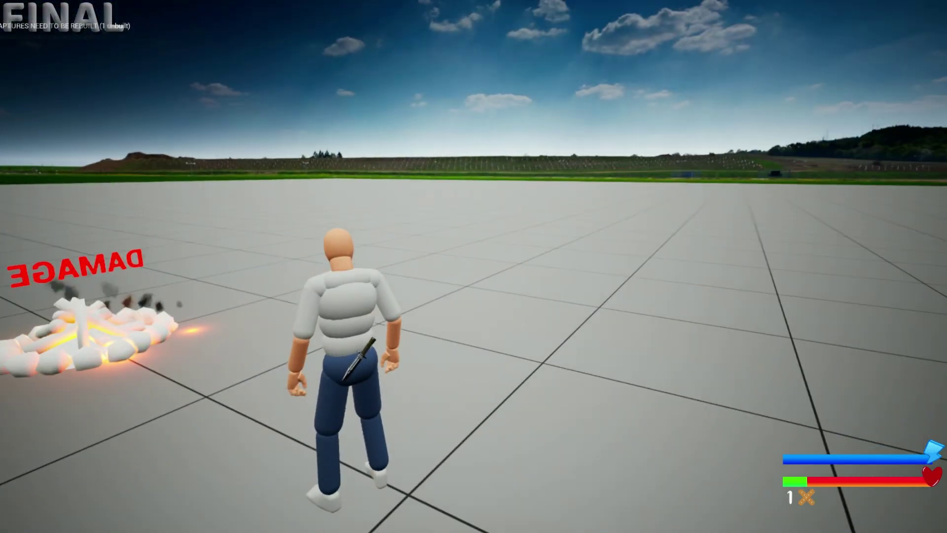
Walk back into the fire, use the item, then back out and crouch
key("w")
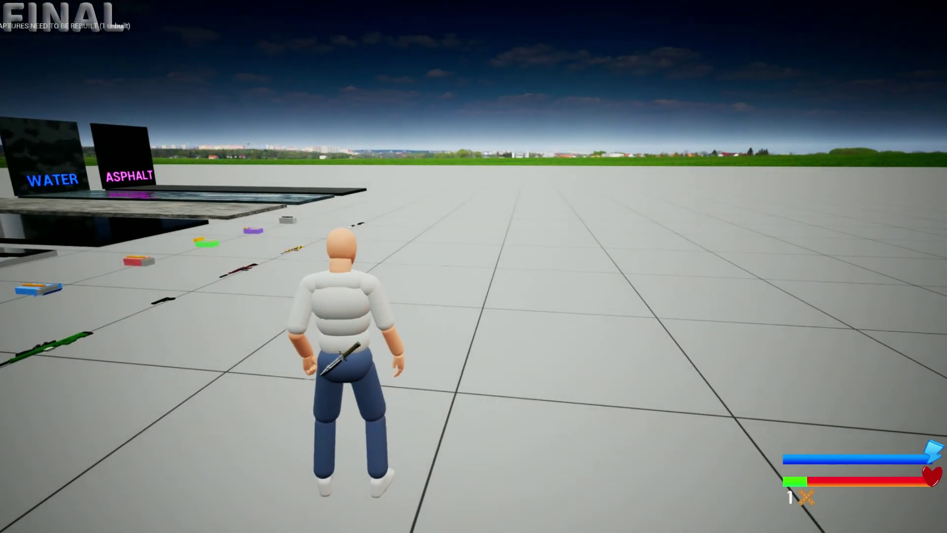
key("w")
key("w")
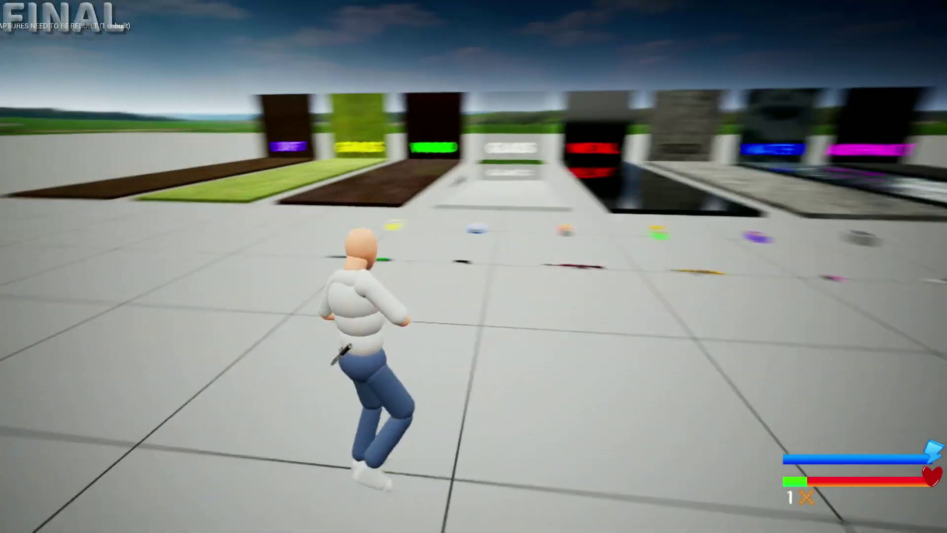
key("w")
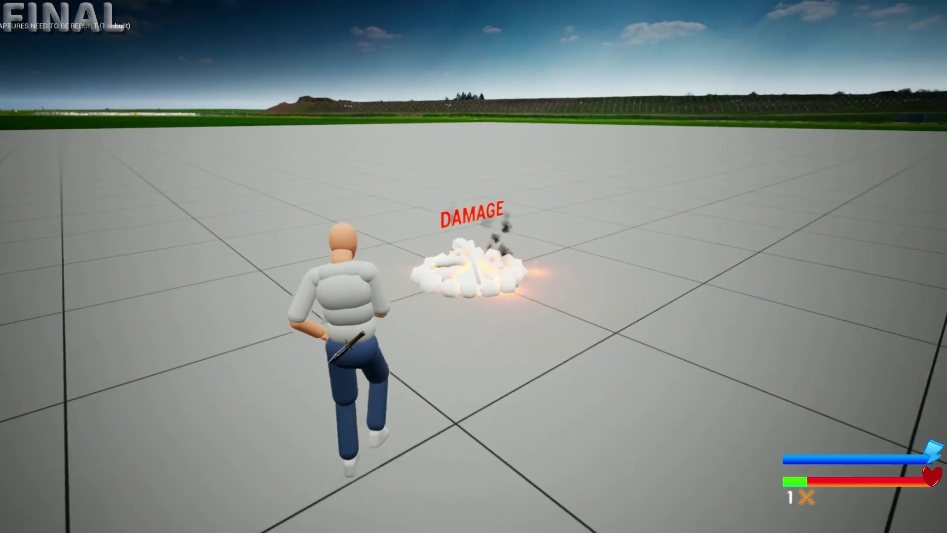
key("w")
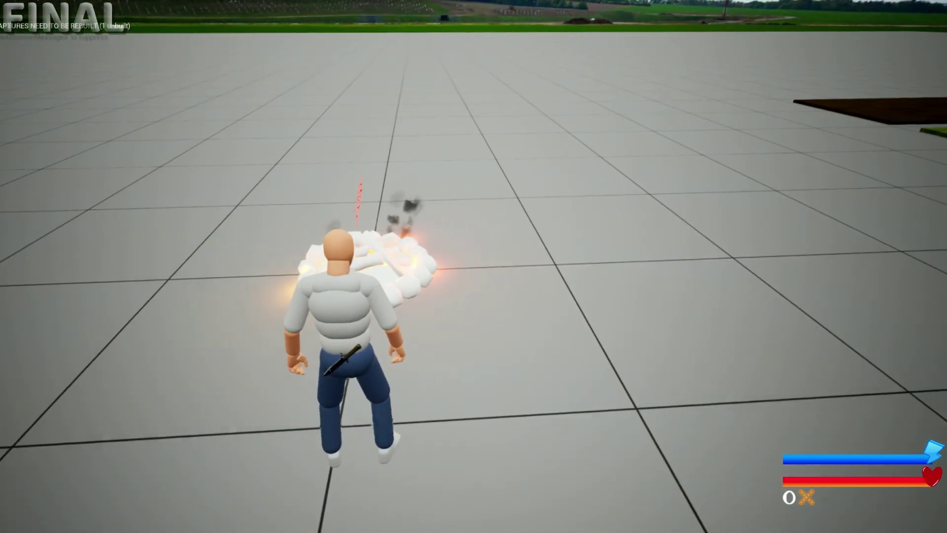
key("s")
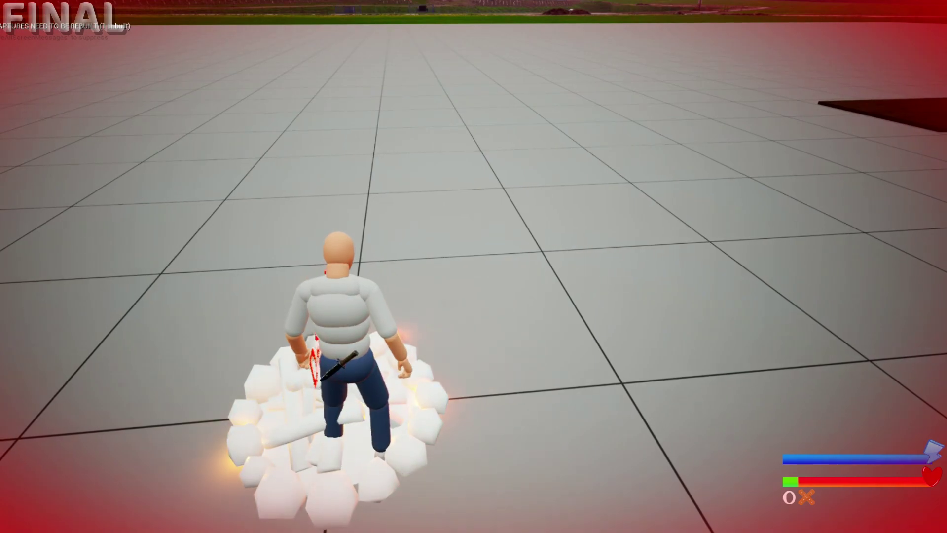
key("c")
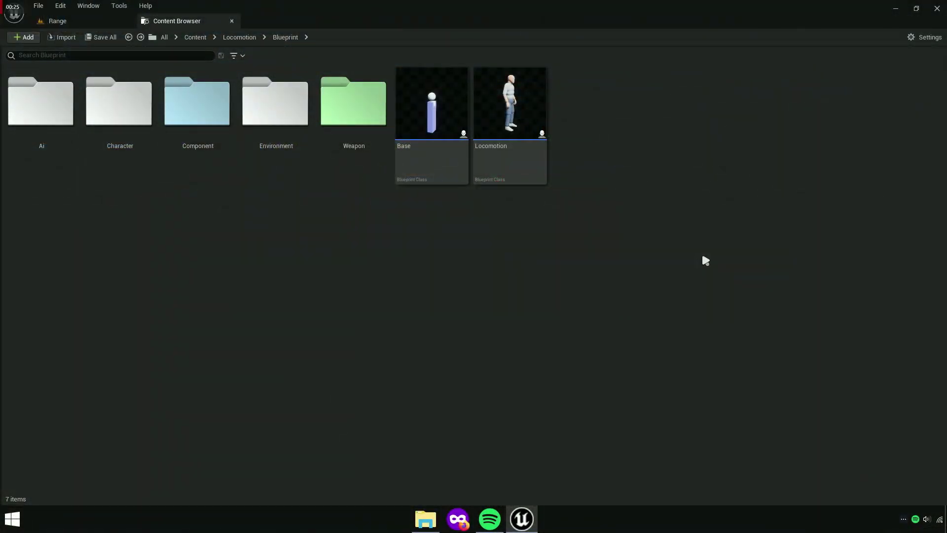
Create a new folder named Health inside the Weapon folder
left_click(357, 141)
double_click(348, 143)
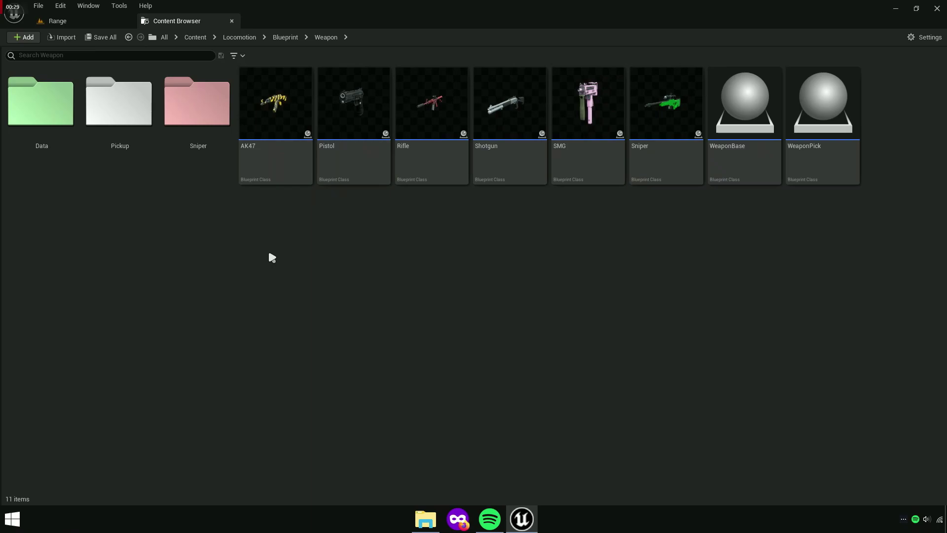
right_click(298, 256)
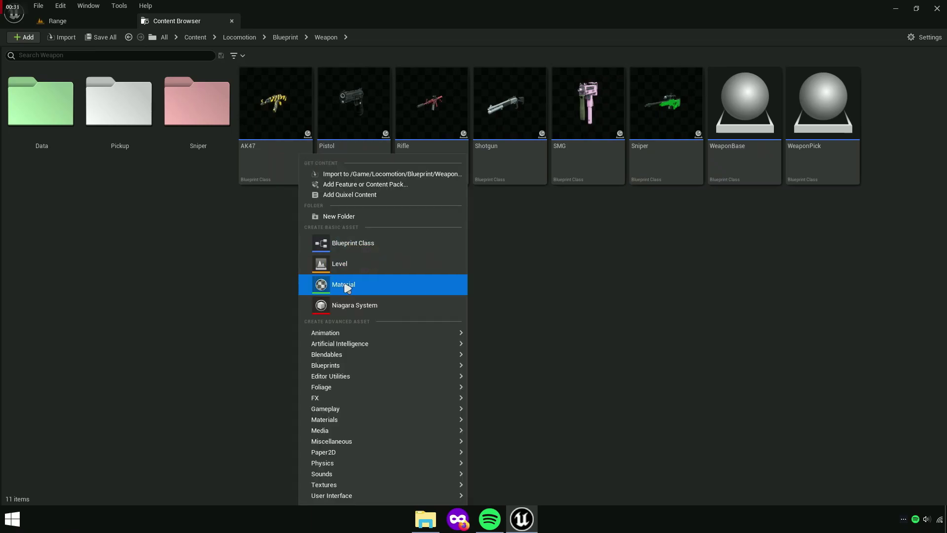
left_click(361, 215)
type("Health")
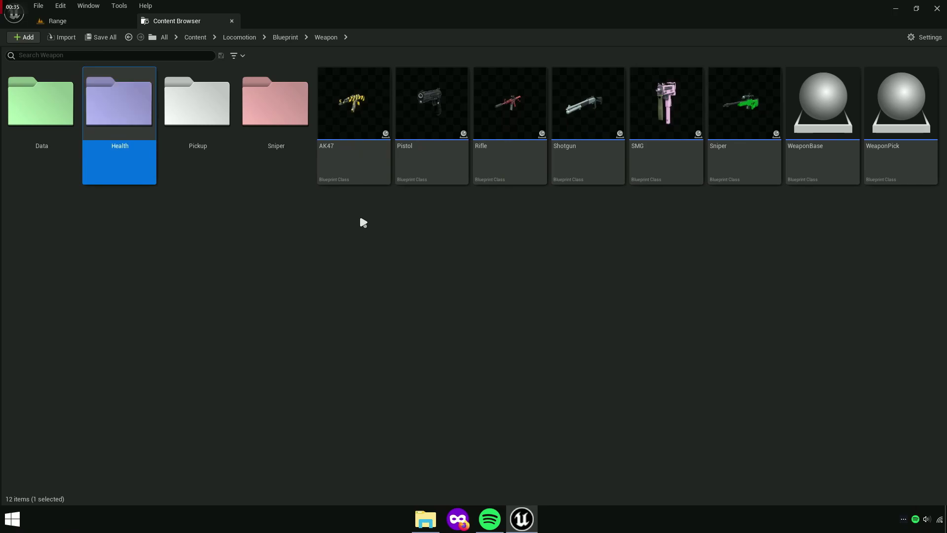
left_click(363, 223)
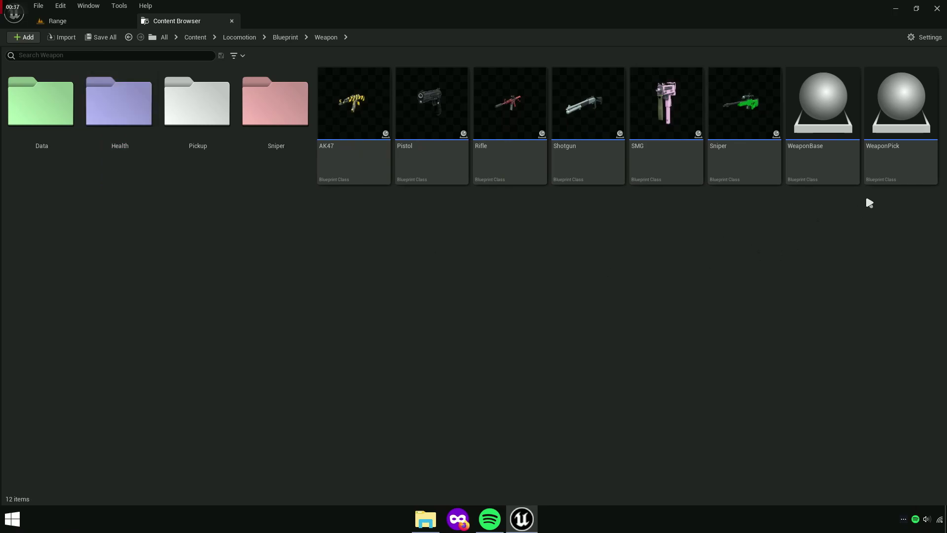
Duplicate the WeaponPick blueprint and name the copy HealthPick
left_click(900, 139)
right_click(900, 138)
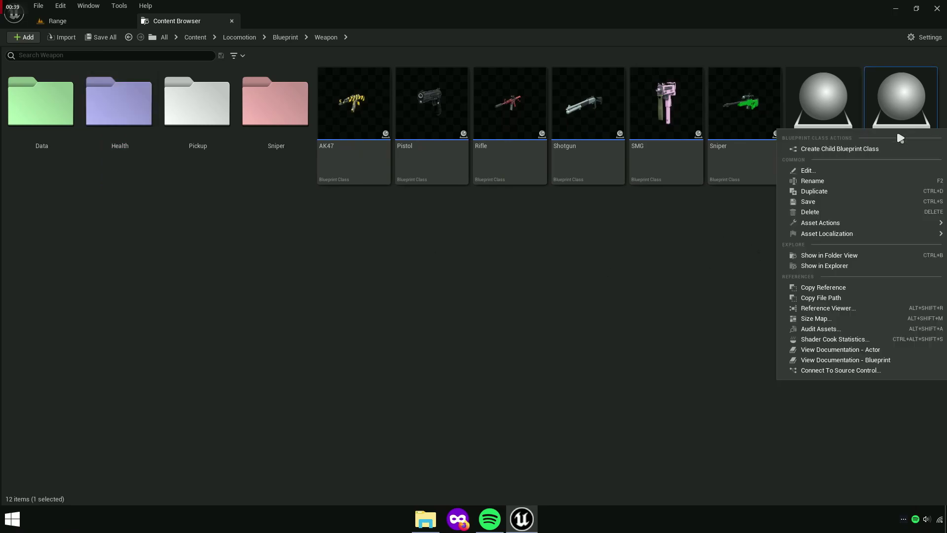
left_click(823, 193)
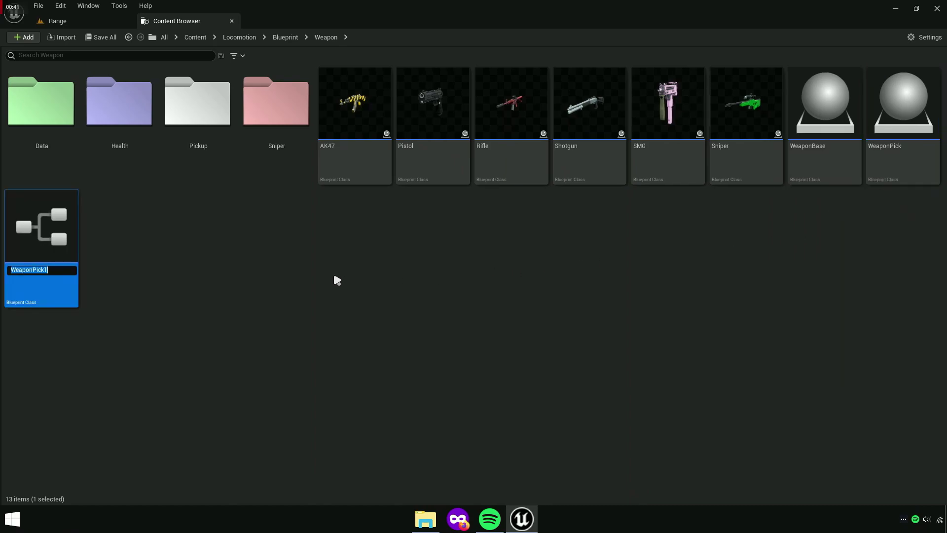
key("End")
key("BackSpace")
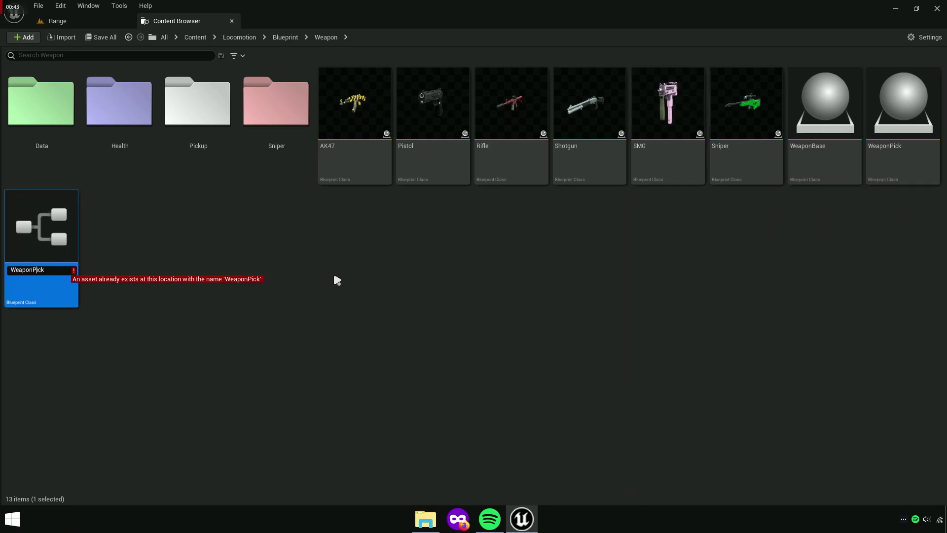
type("Health")
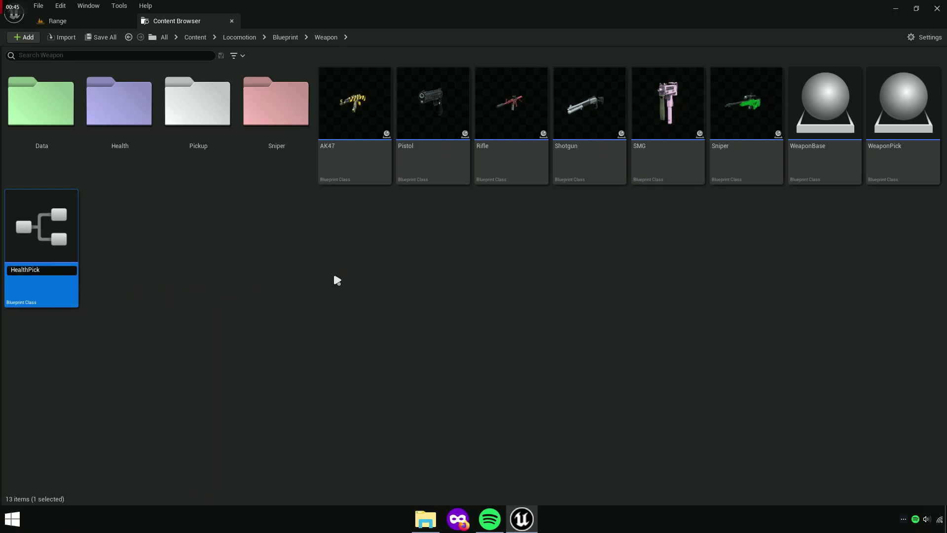
key("Return")
Move HealthPick into the Health folder and open it for editing
left_click_drag(429, 168, 209, 171)
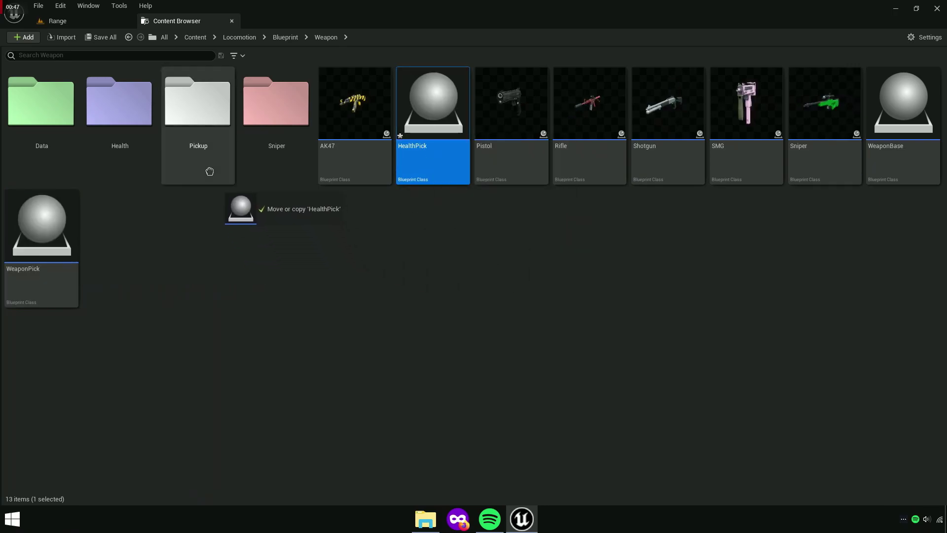
left_click_drag(165, 131, 121, 124)
left_click(131, 131)
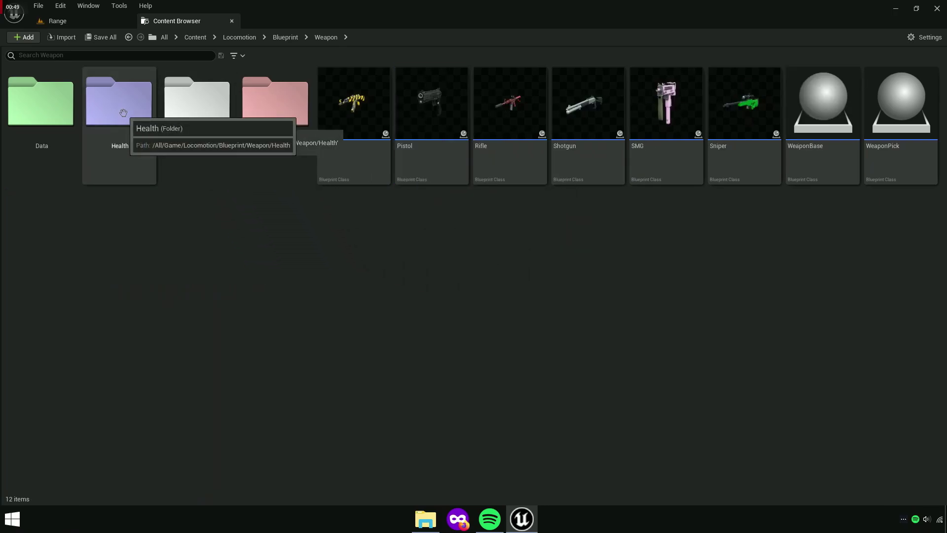
double_click(136, 139)
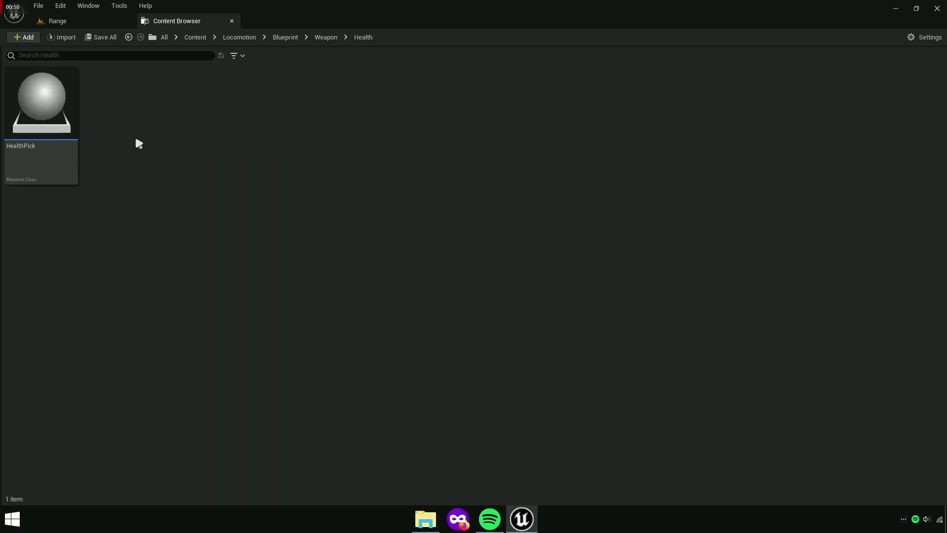
double_click(48, 126)
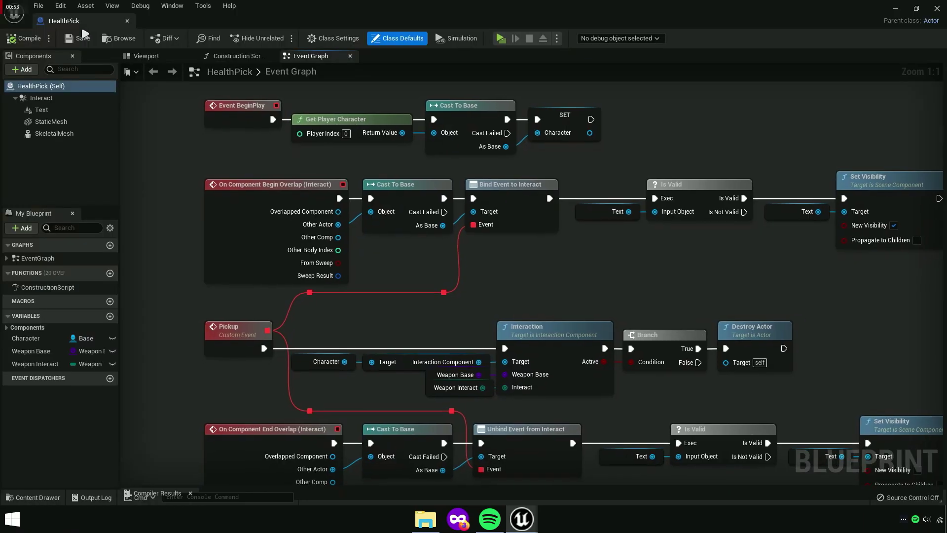
Dock the HealthPick editor beside the Content Browser, close extra panels, and show its Event Graph
mouse_move(79, 20)
left_mouse_down()
mouse_move(297, 29)
mouse_move(294, 18)
left_mouse_up()
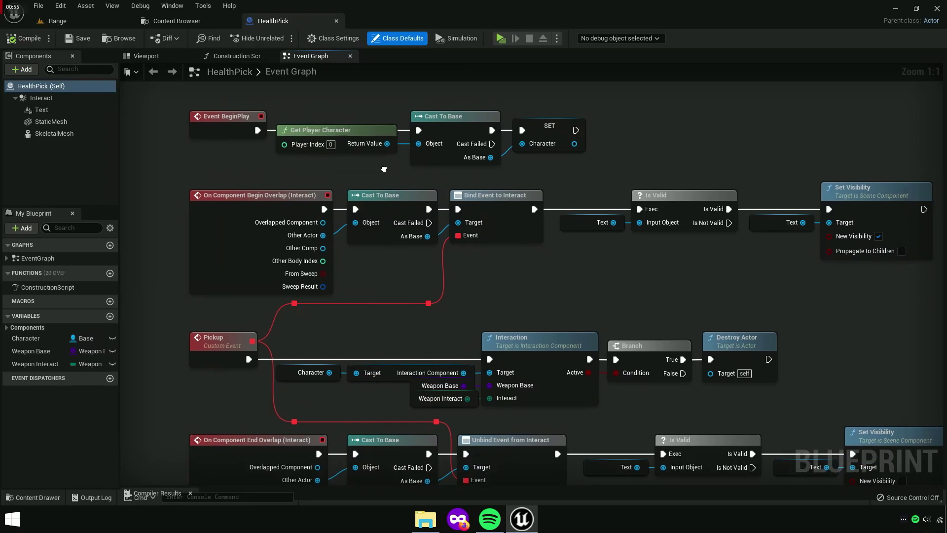
right_click_drag(321, 96, 353, 168)
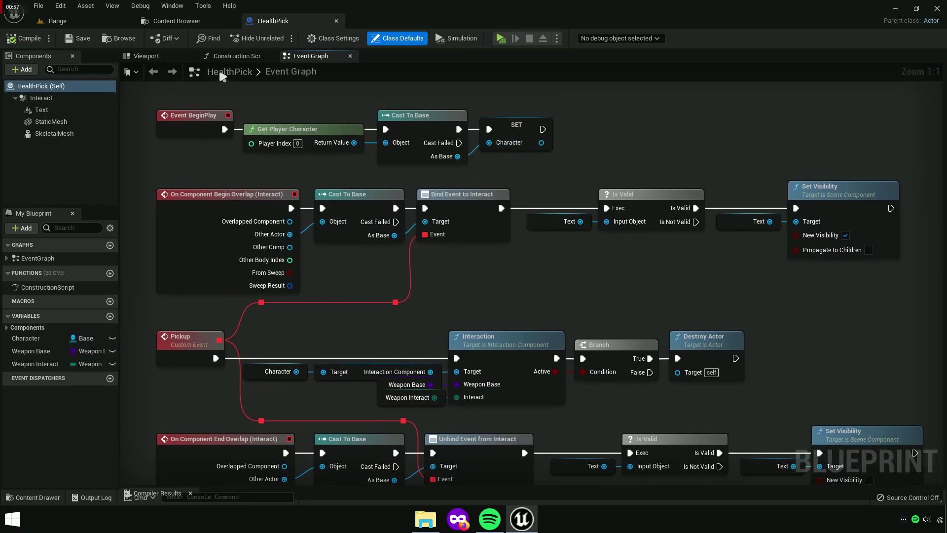
right_click(179, 56)
left_click(216, 119)
left_click(191, 55)
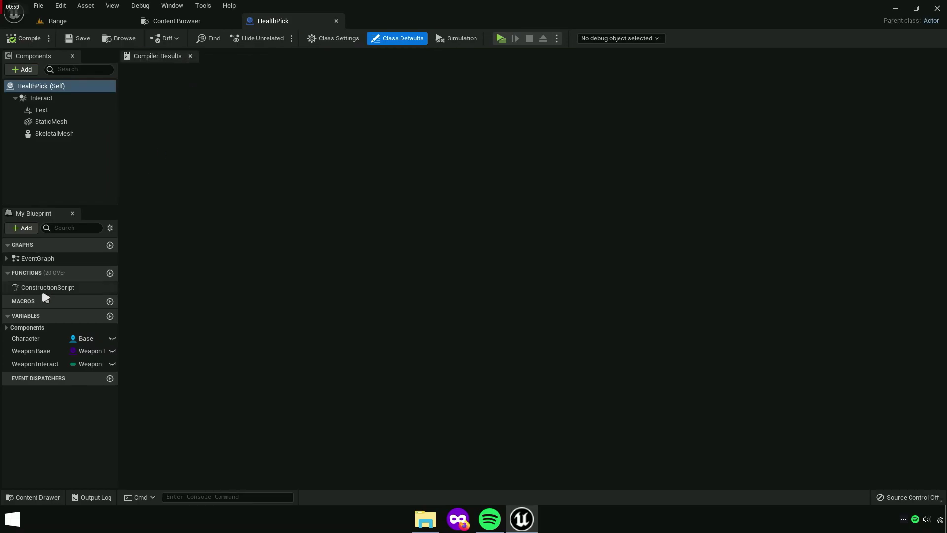
double_click(34, 258)
Delete the Interaction Component and Interaction nodes from the Pickup event chain
scroll(267, 289, "up", 4)
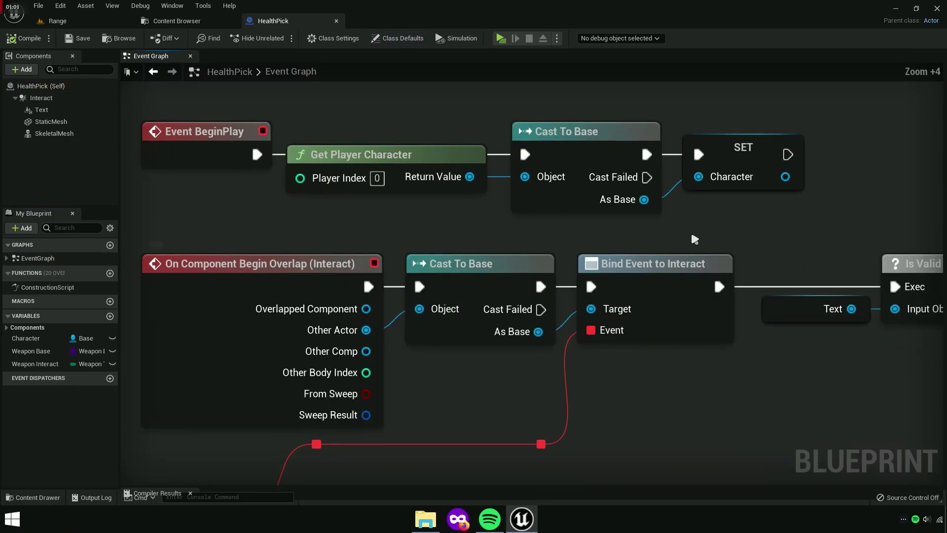
right_click_drag(691, 230, 650, 245)
scroll(649, 244, "down", 3)
right_click_drag(723, 273, 524, 185)
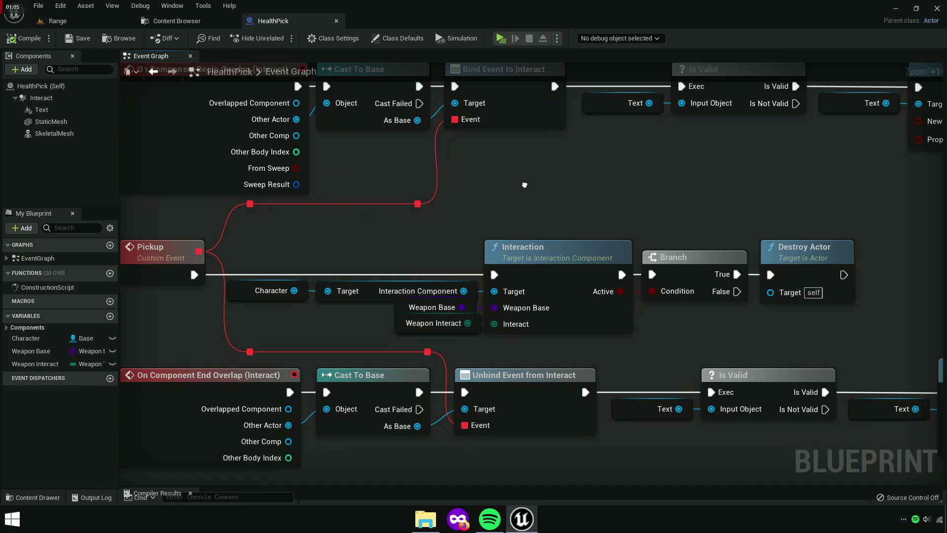
right_click_drag(386, 296, 334, 276)
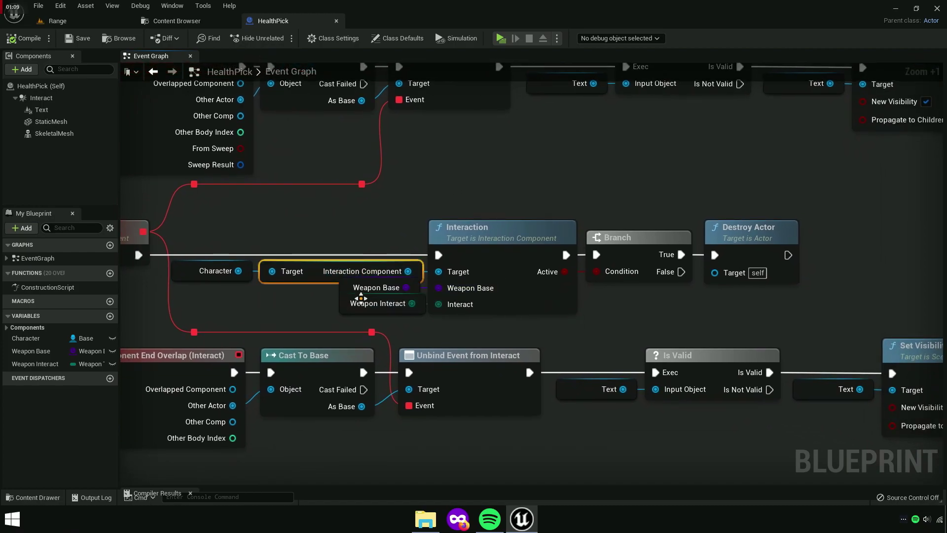
scroll(526, 324, "down", 1)
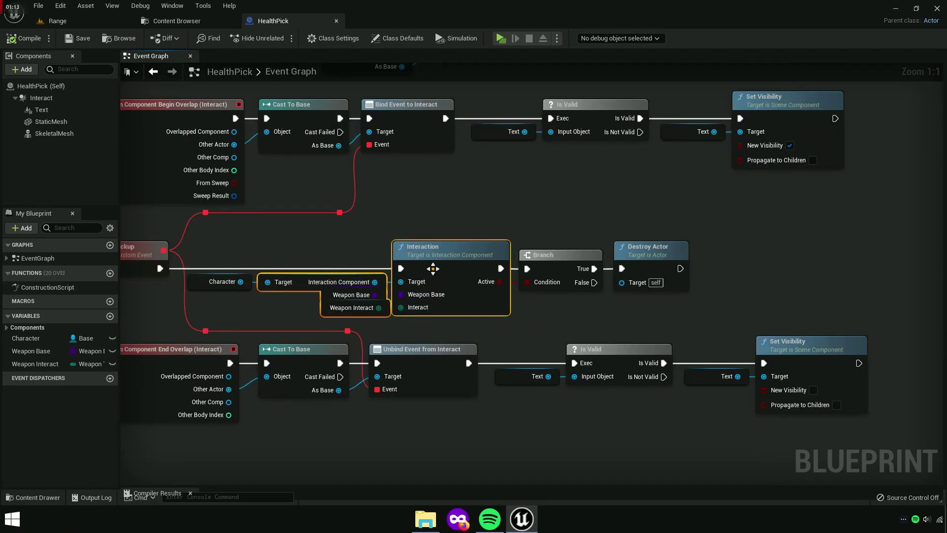
right_click(433, 268)
left_click(498, 38)
Delete the Weapon Interact variable from HealthPick
right_click_drag(443, 182, 524, 166)
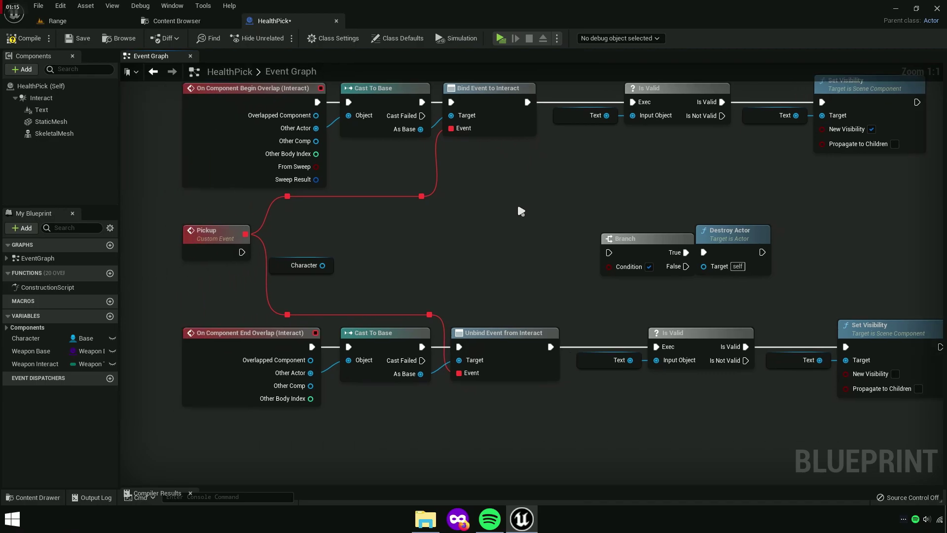
mouse_move(521, 211)
right_mouse_down()
mouse_move(391, 215)
mouse_move(476, 231)
right_mouse_up()
scroll(391, 215, "down", 1)
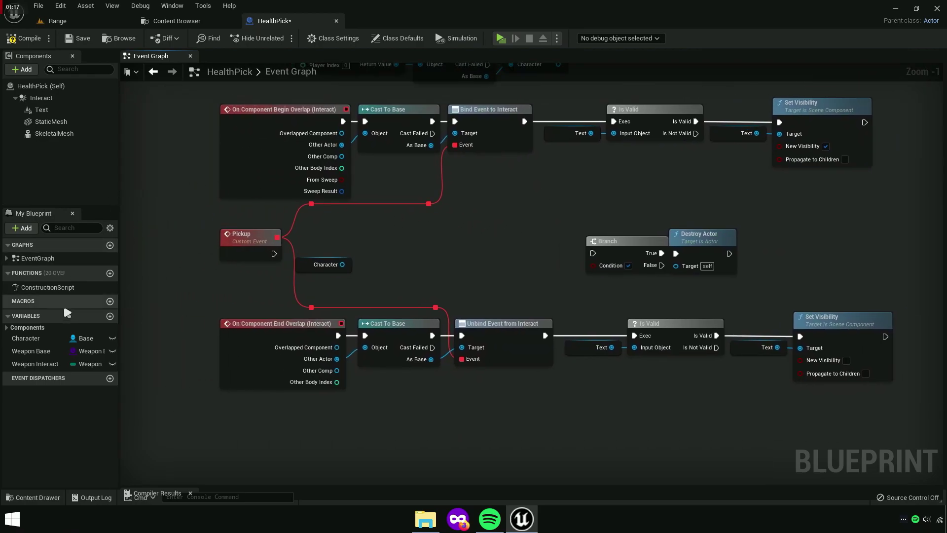
right_click(37, 366)
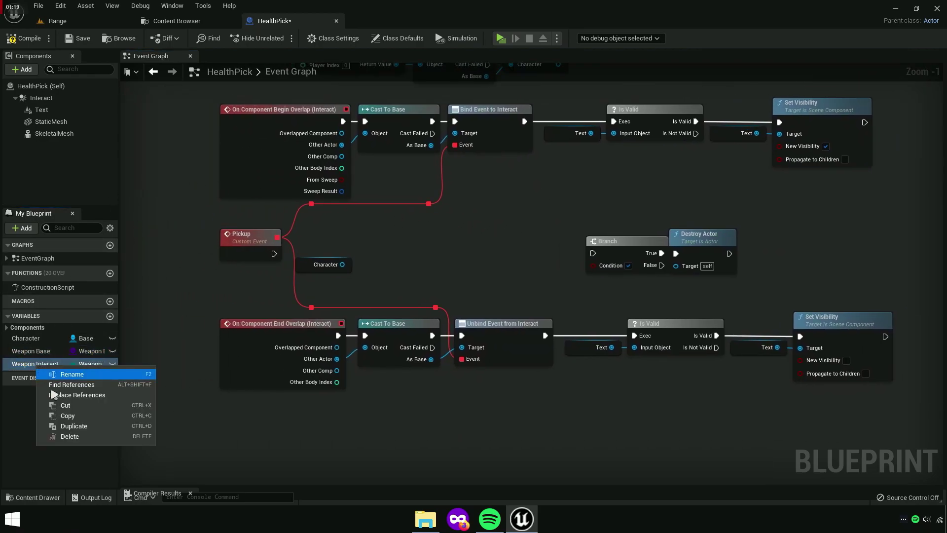
left_click(59, 436)
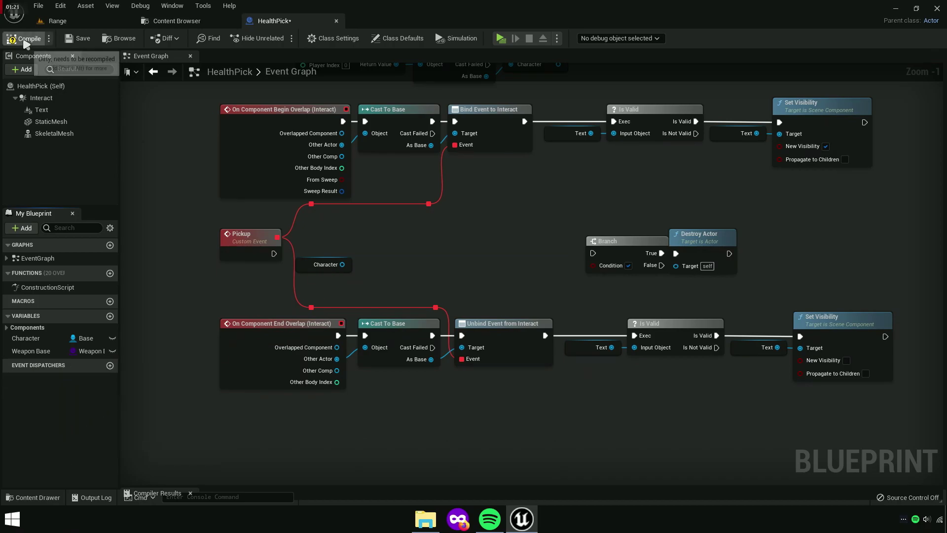
right_click_drag(211, 140, 176, 212)
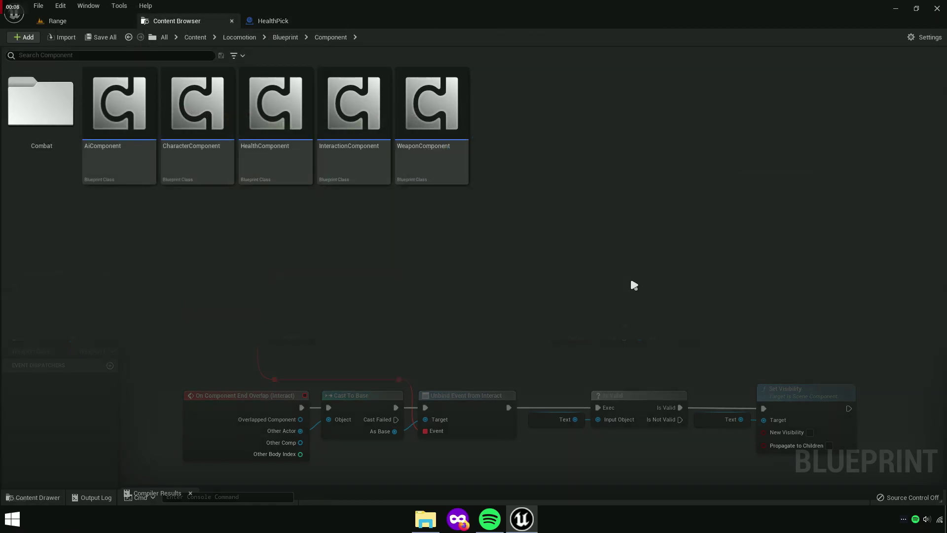
Open HealthComponent and add an Integer variable named Medkit
double_click(301, 159)
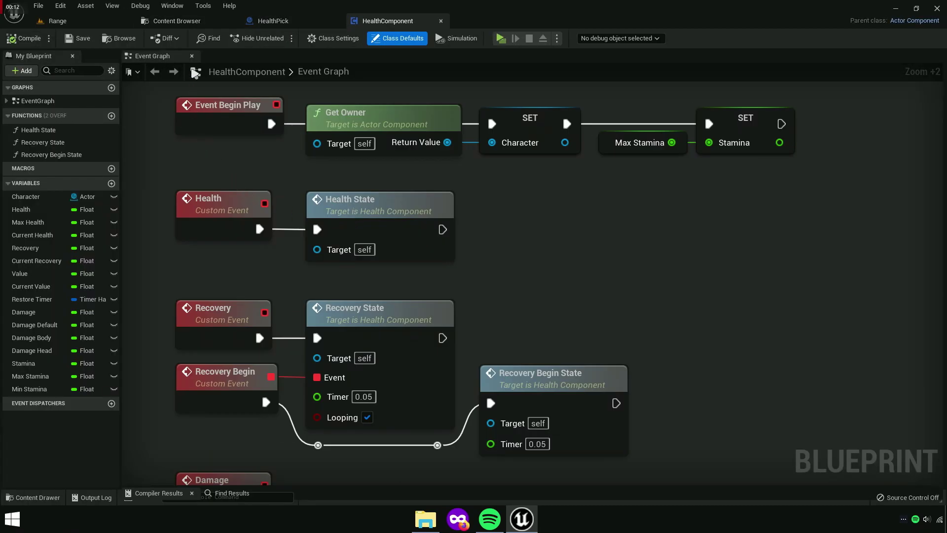
left_click(192, 55)
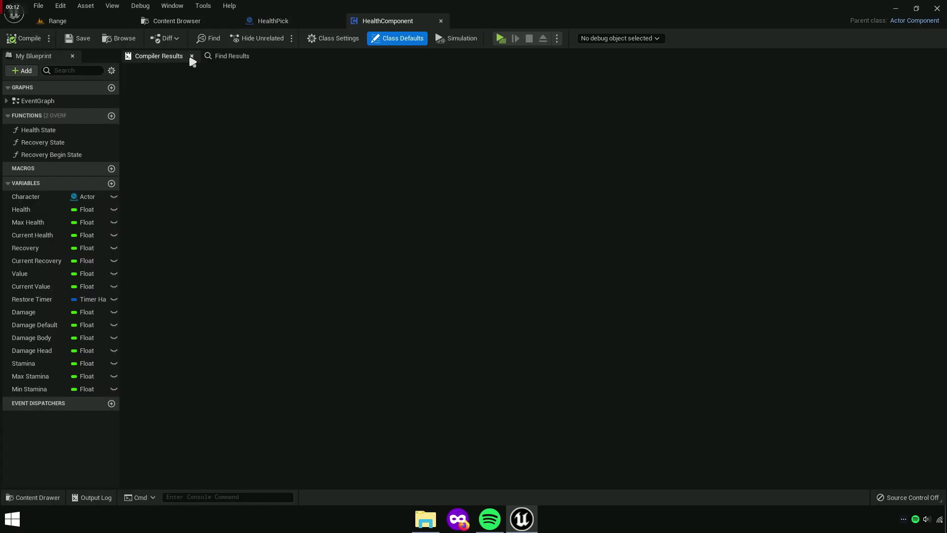
left_click(112, 183)
type("Medkit")
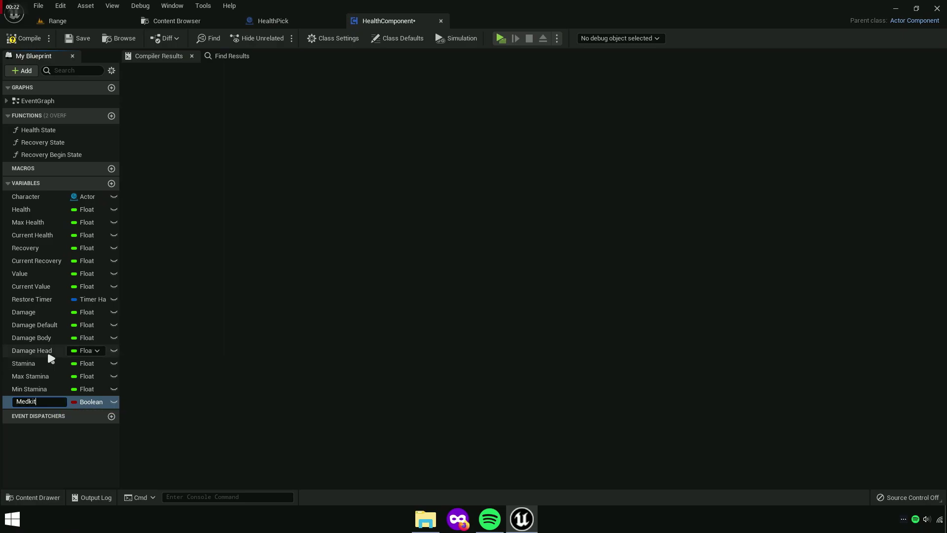
left_click(84, 403)
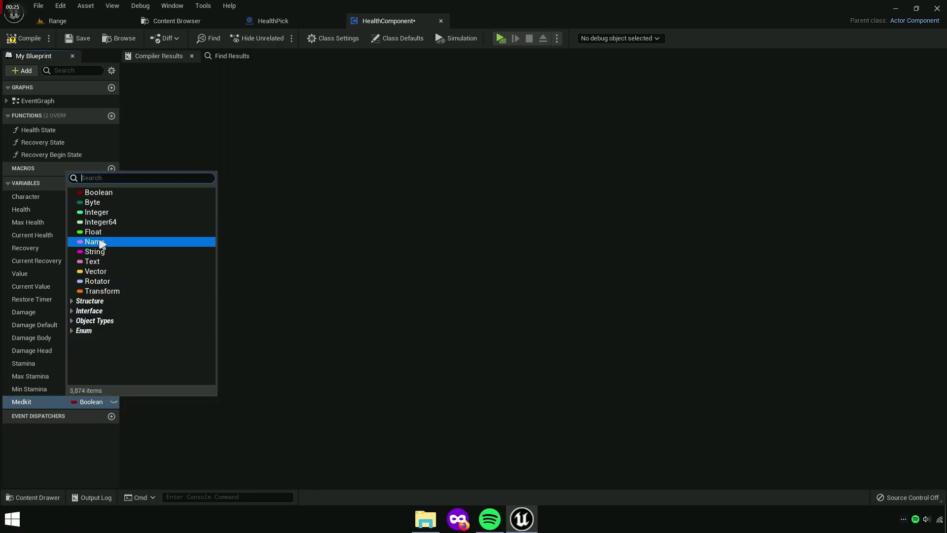
key("Escape")
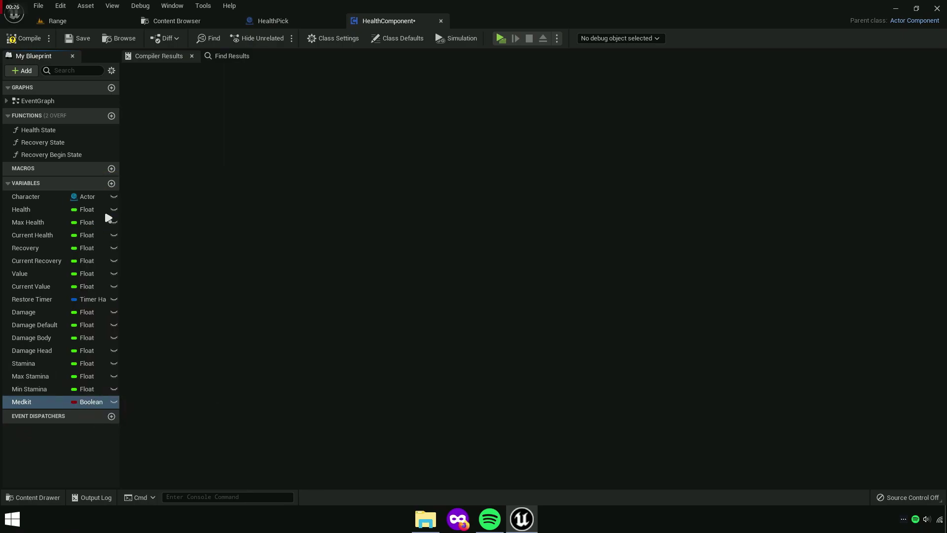
Duplicate the Medkit variable and rename the copy Max Medkit
right_click(31, 402)
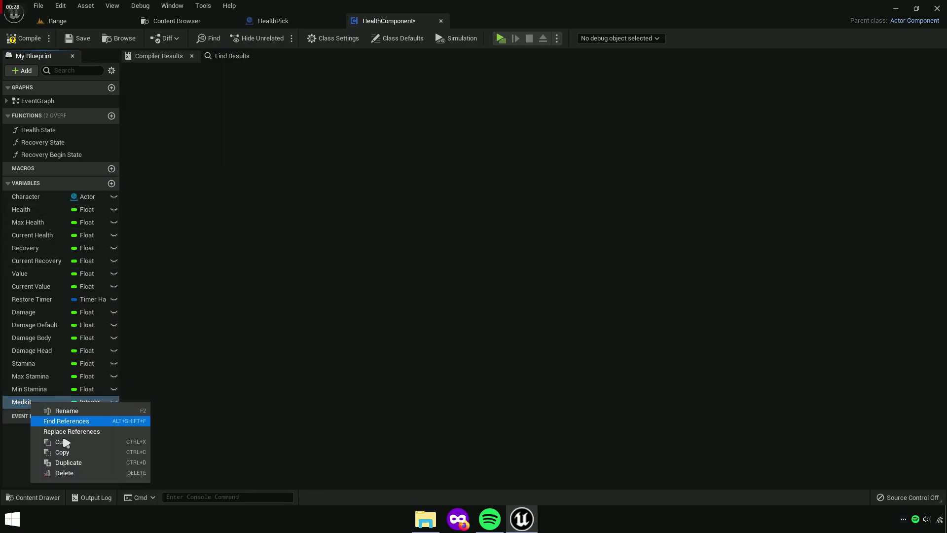
left_click(67, 463)
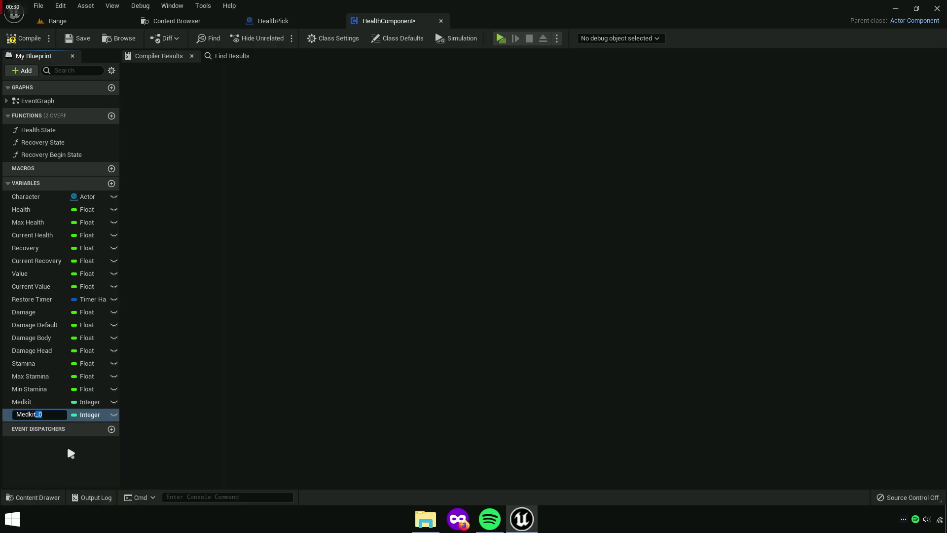
key("BackSpace")
key("shift+Left")
key("shift+Left")
key("shift+Left")
key("BackSpace")
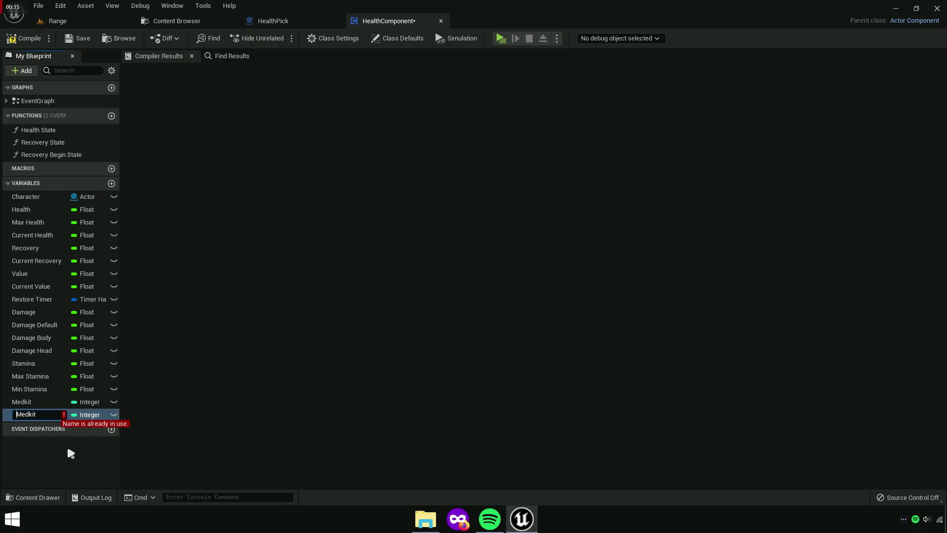
key("Home")
type("Max")
key("Return")
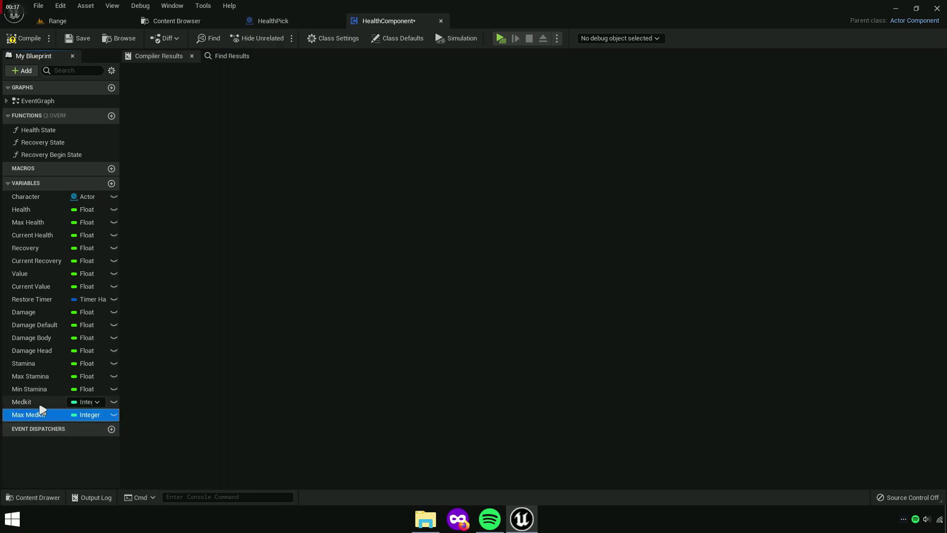
Duplicate Max Medkit and rename the copy Medkit Count
right_click(42, 419)
left_click(77, 475)
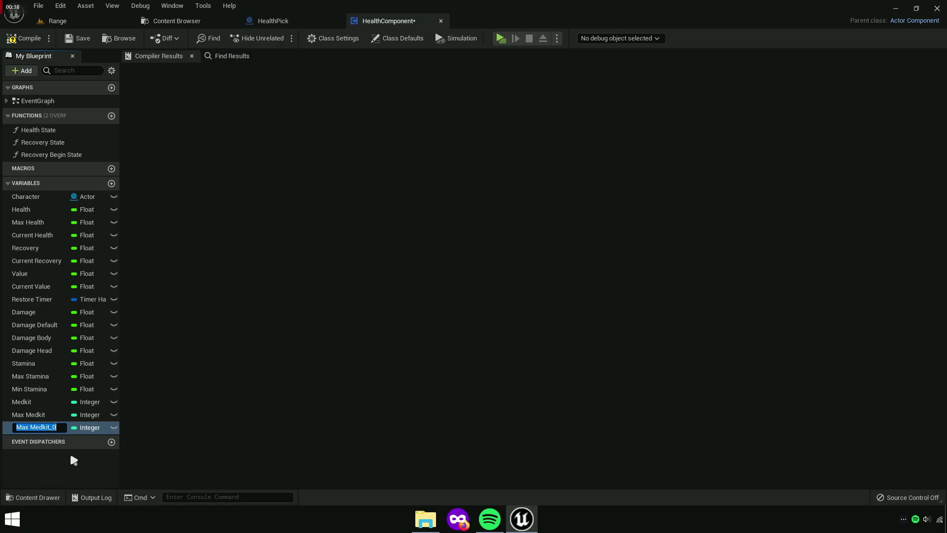
key("Home")
key("ctrl+shift+Right")
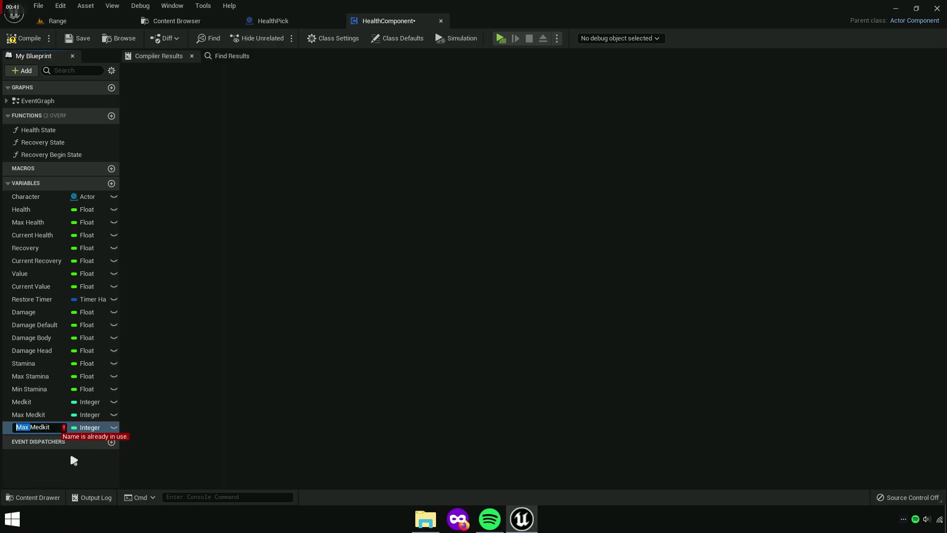
key("BackSpace")
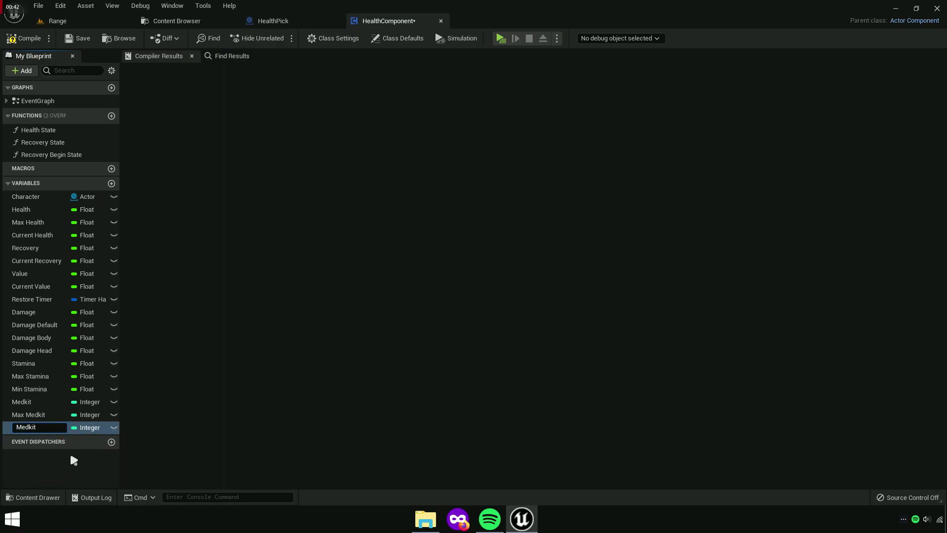
type(" Count")
key("Return")
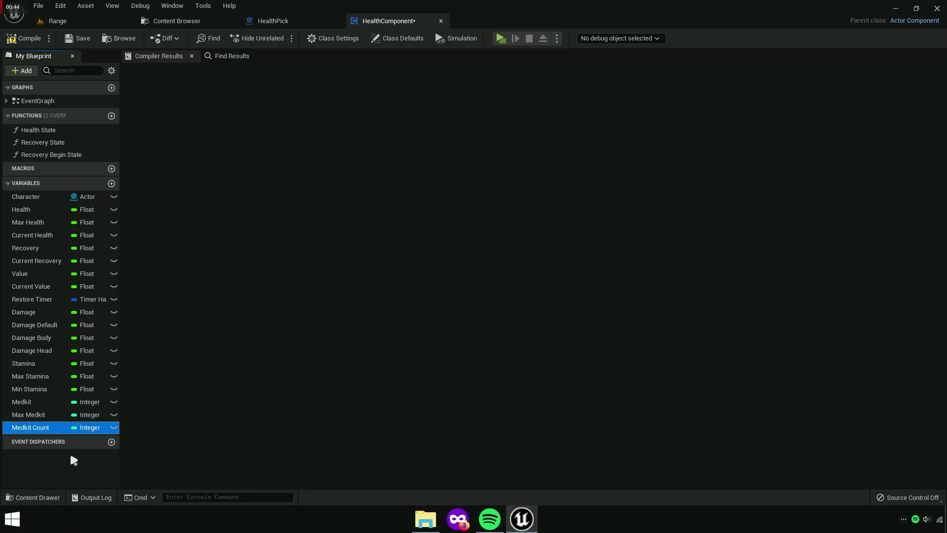
left_click(274, 425)
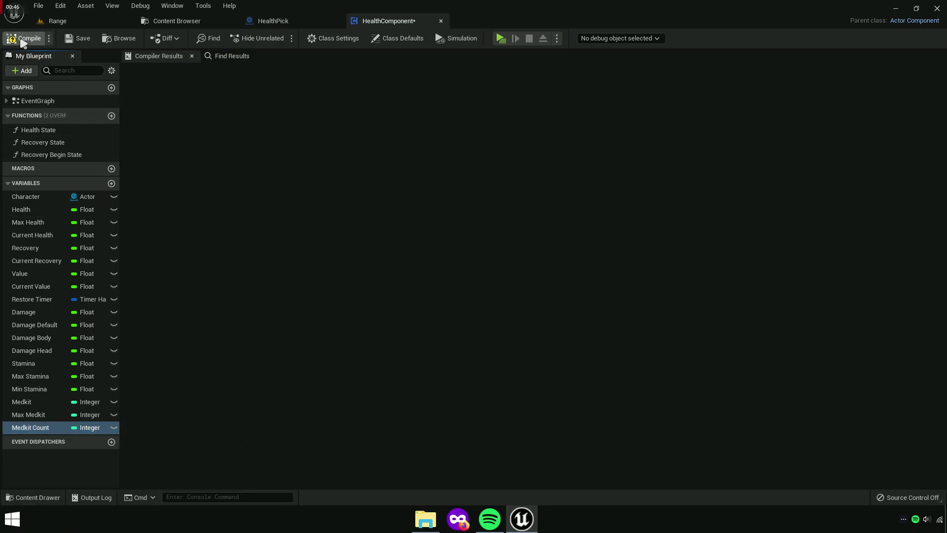
Copy the Fire Anim function from WeaponComponent and paste it into HealthComponent
left_click(175, 20)
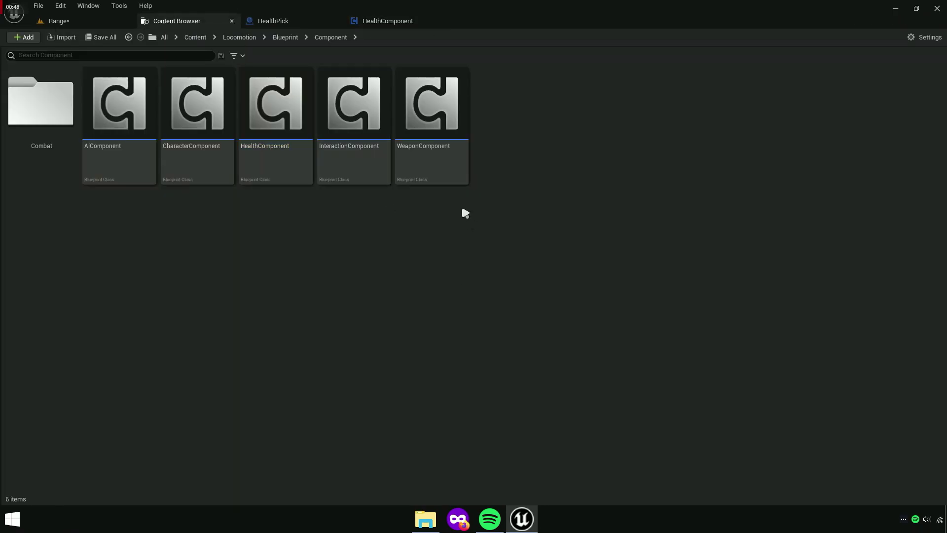
left_click(452, 155)
key("Return")
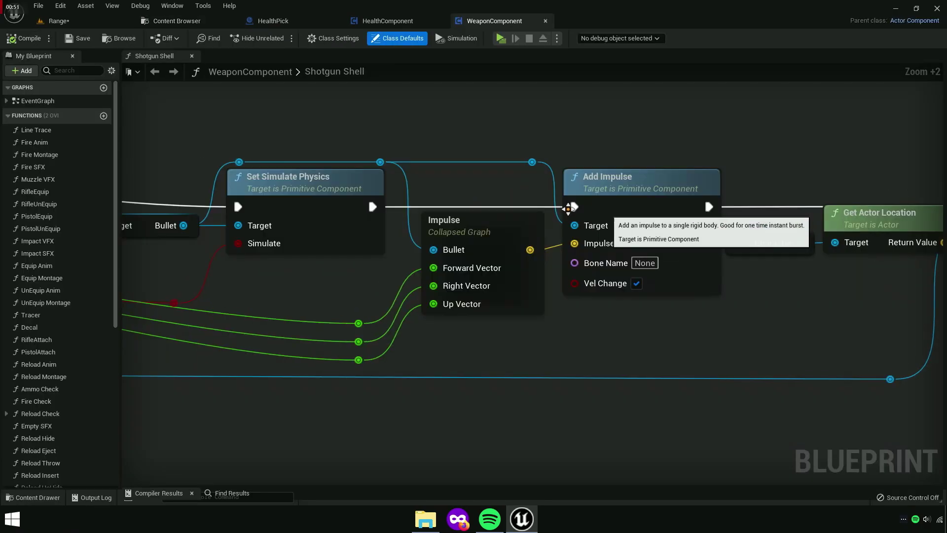
left_click(158, 60)
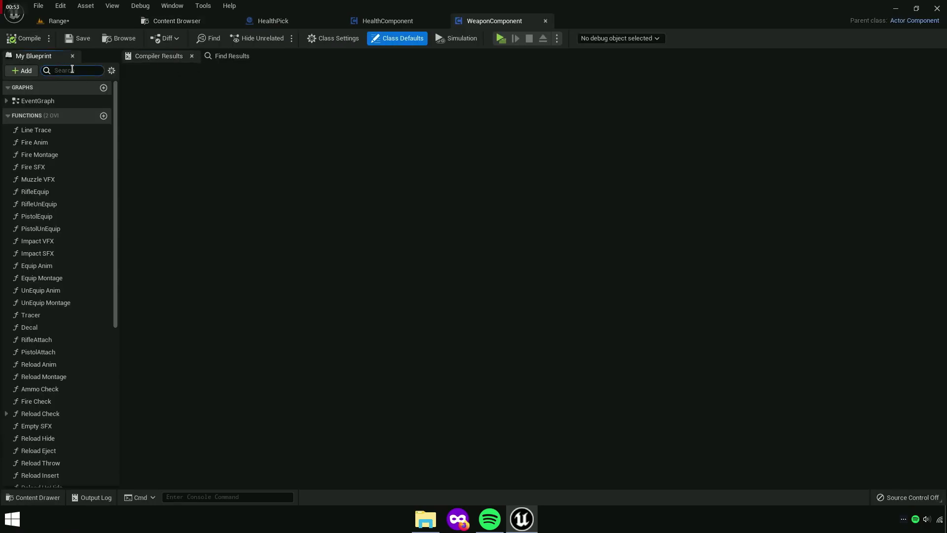
type("Anim")
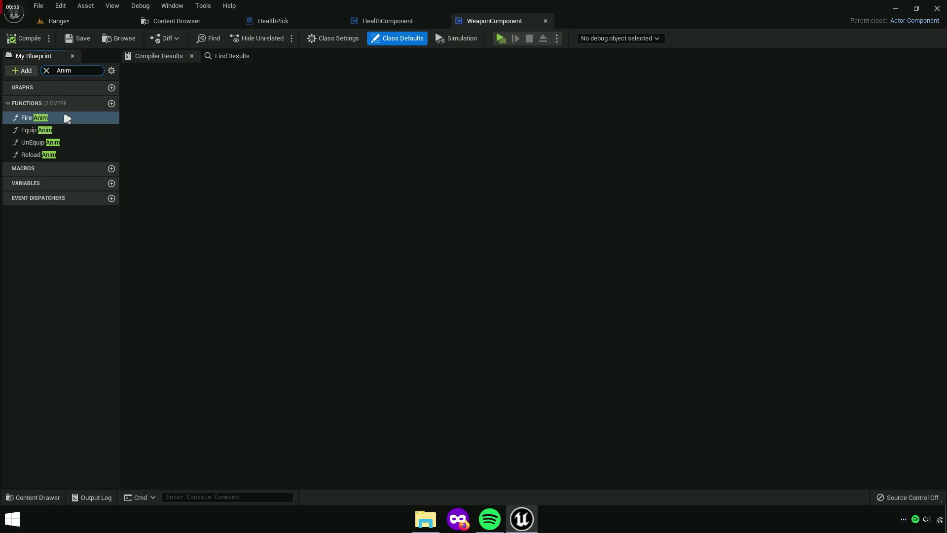
key("Return")
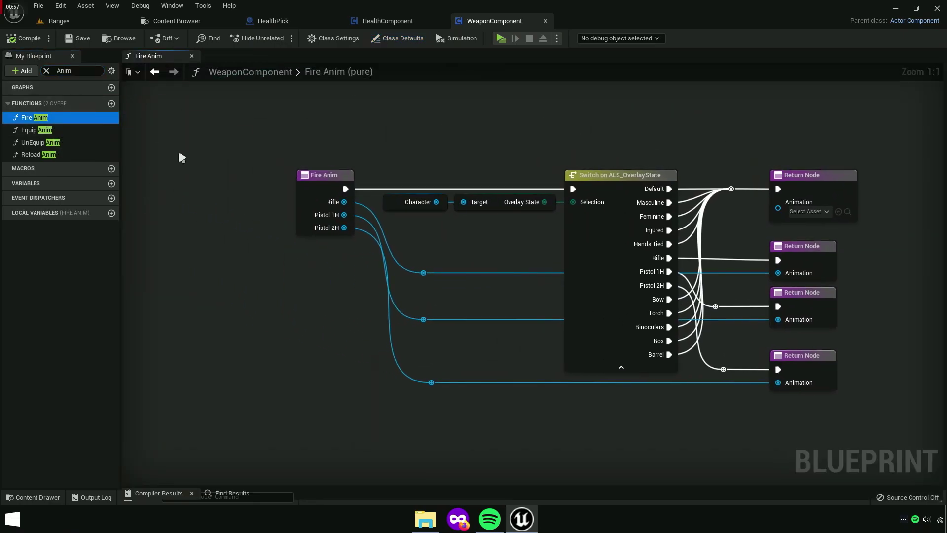
right_click(55, 123)
left_click(82, 182)
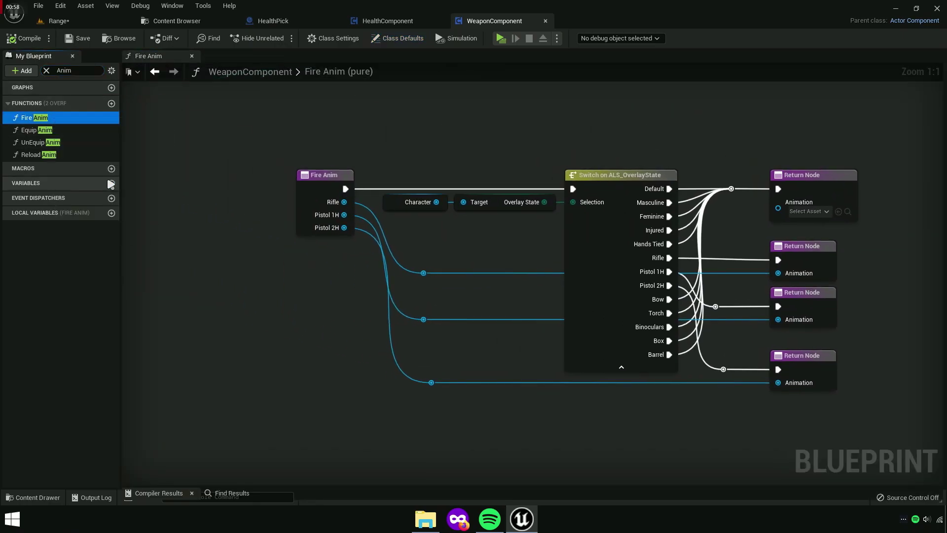
left_click(378, 23)
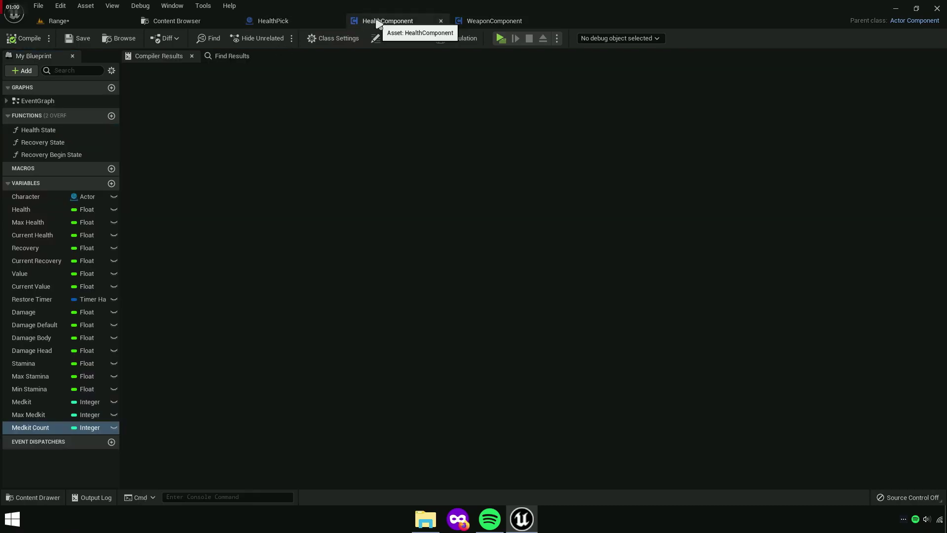
right_click(31, 117)
left_click(64, 157)
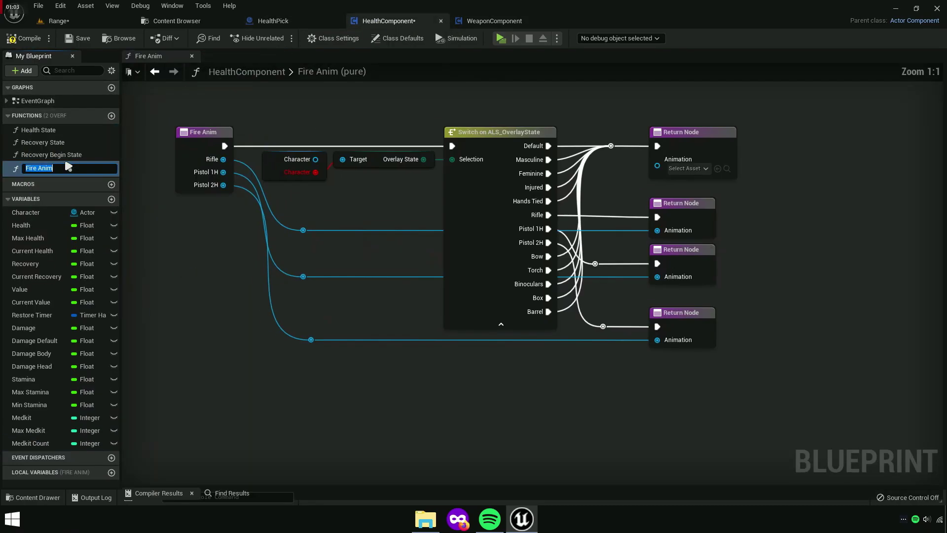
key("Return")
Copy the Fire Montage function from WeaponComponent and paste it into HealthComponent
left_click(493, 22)
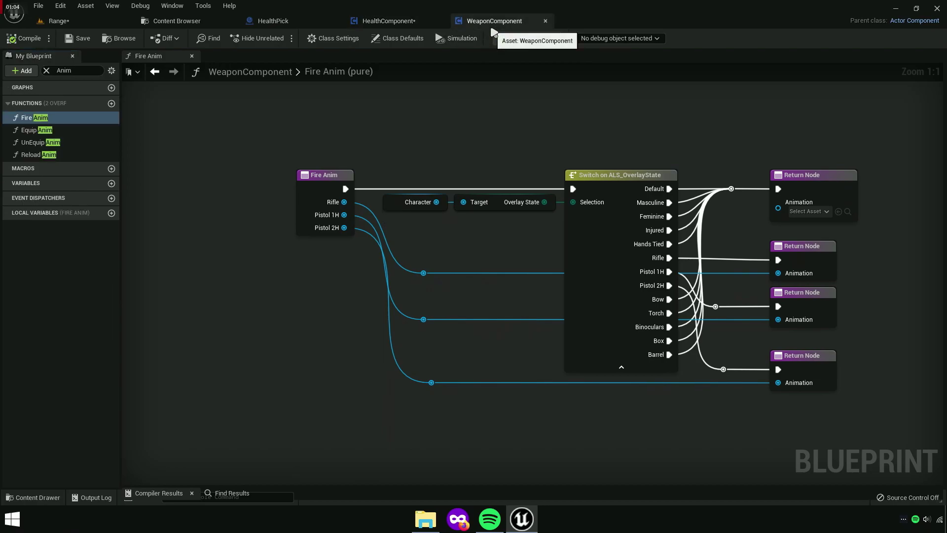
double_click(72, 73)
type("montage")
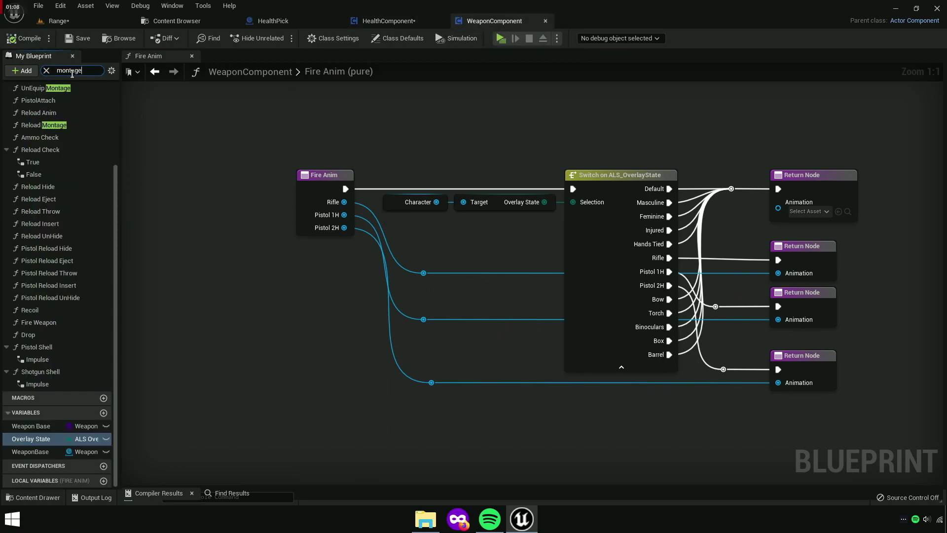
double_click(49, 120)
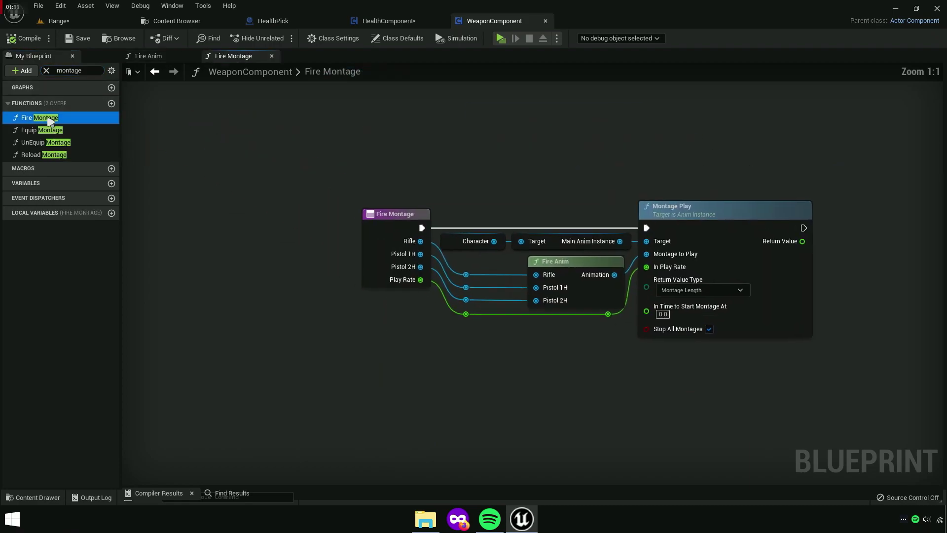
right_click(52, 119)
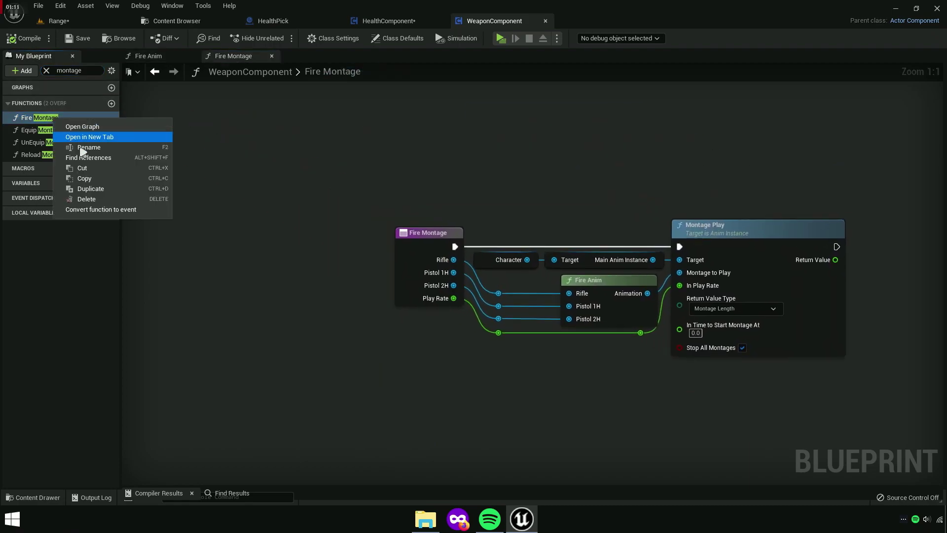
left_click(91, 182)
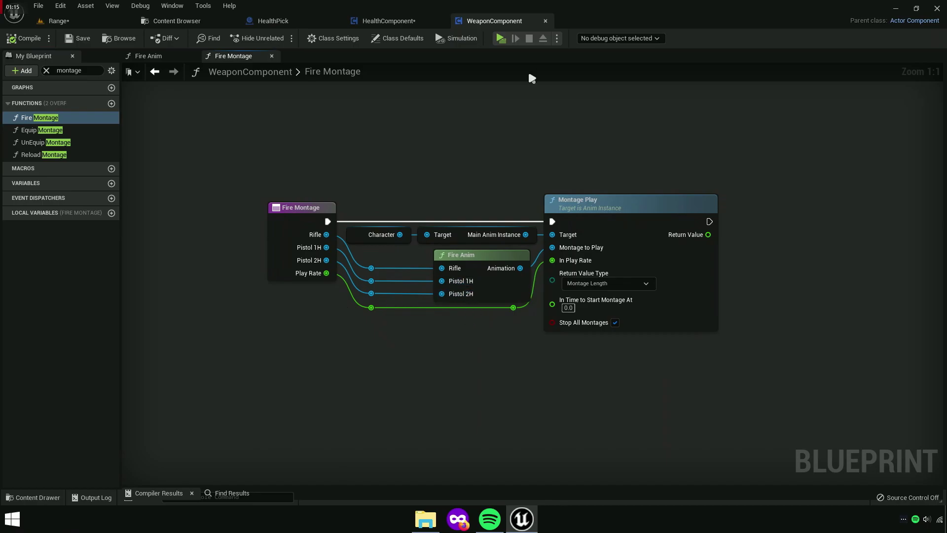
left_click(546, 23)
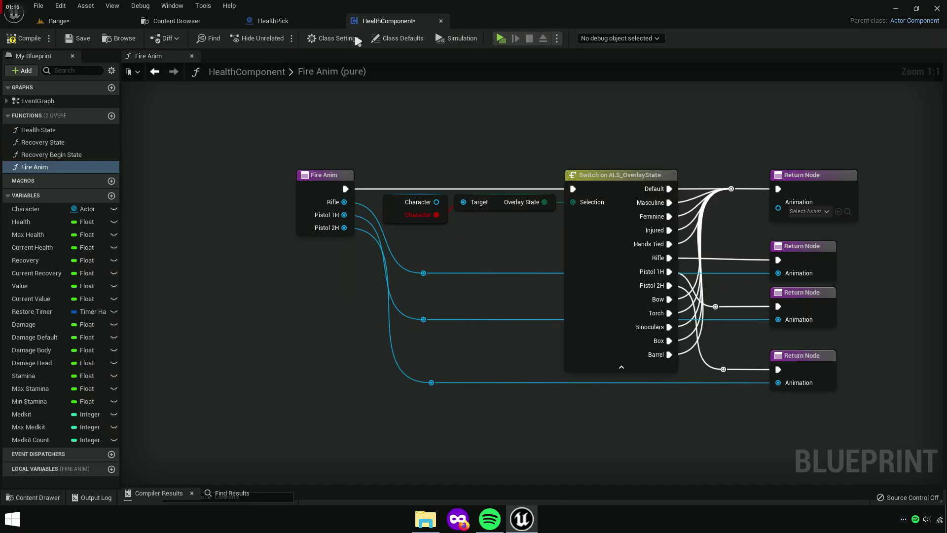
right_click(42, 121)
left_click(69, 167)
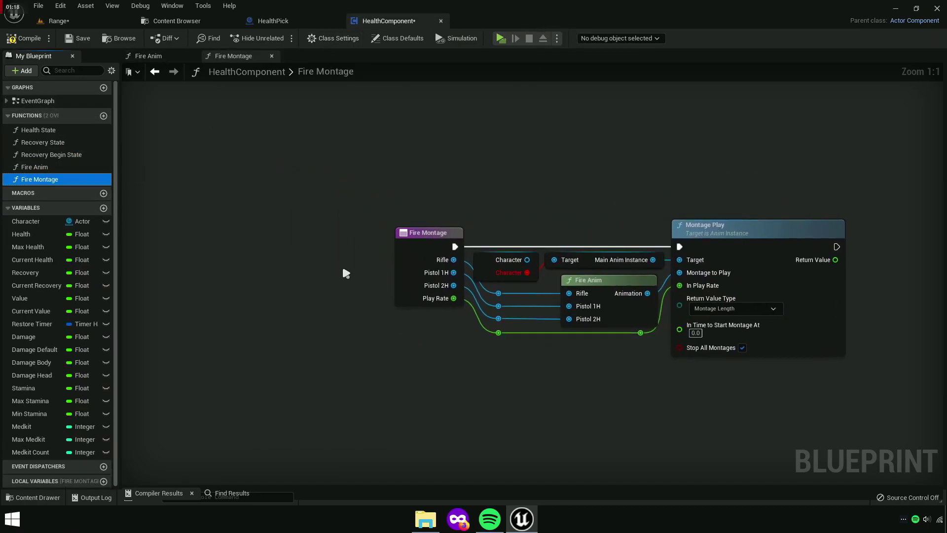
Compile and save the HealthComponent blueprint
scroll(307, 287, "up", 4)
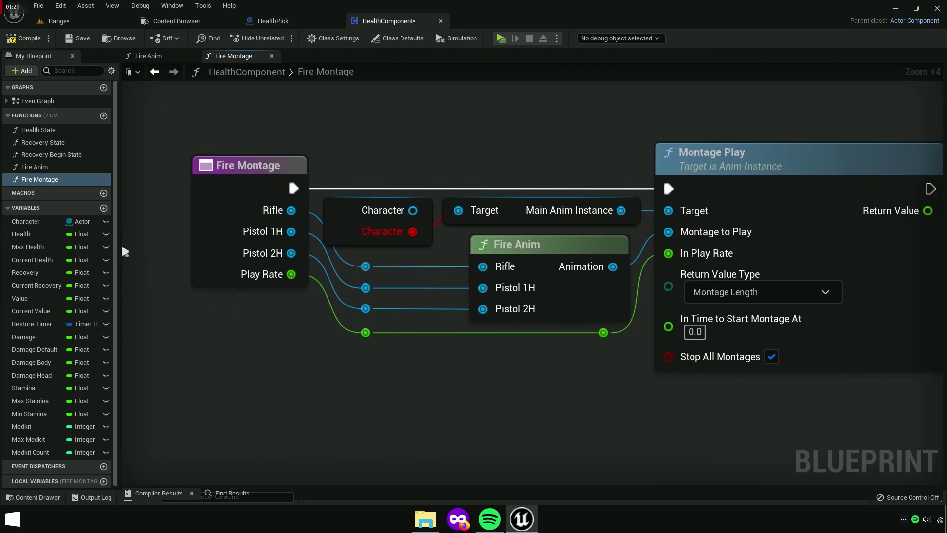
left_click(60, 41)
left_click(78, 38)
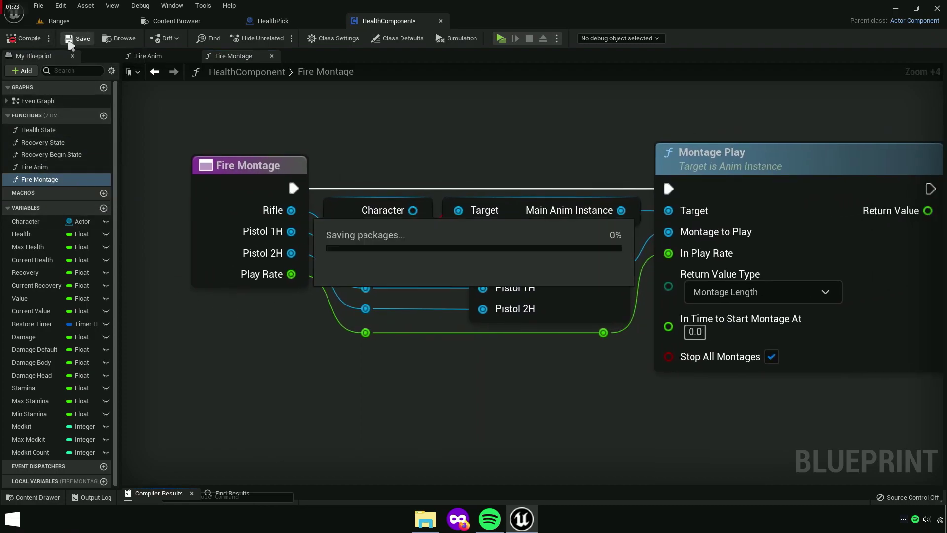
Rename the Fire Anim function to Animation
double_click(54, 167)
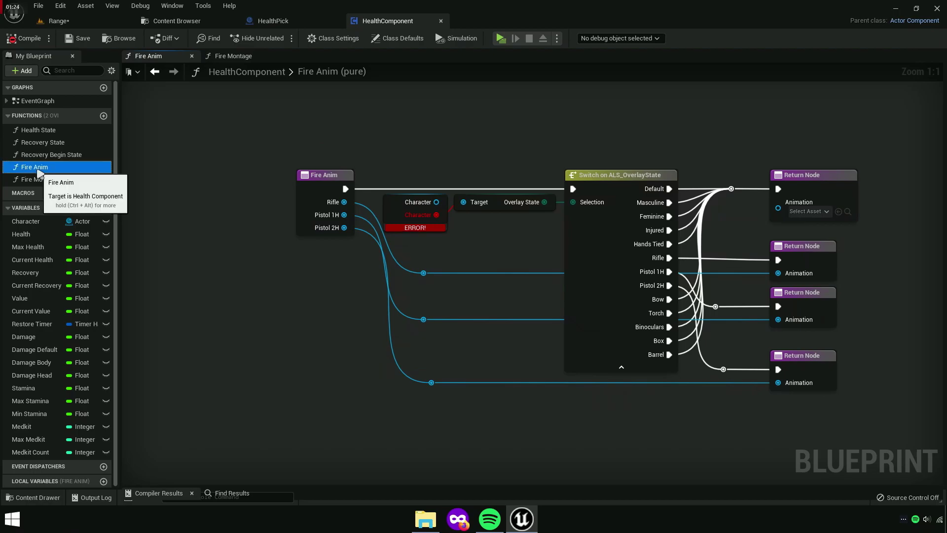
left_click(47, 168)
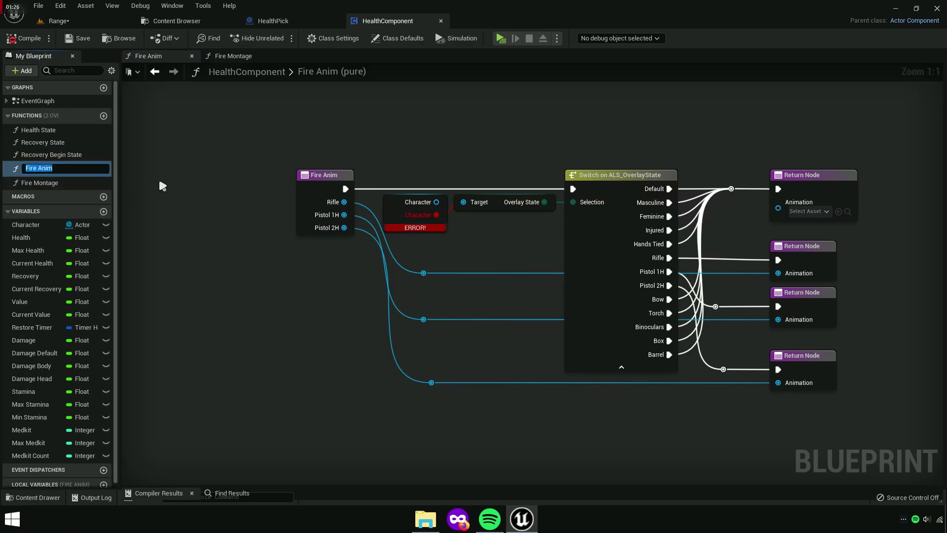
type("Animation")
key("Return")
Rename the Fire Montage function to Montage
left_click(56, 181)
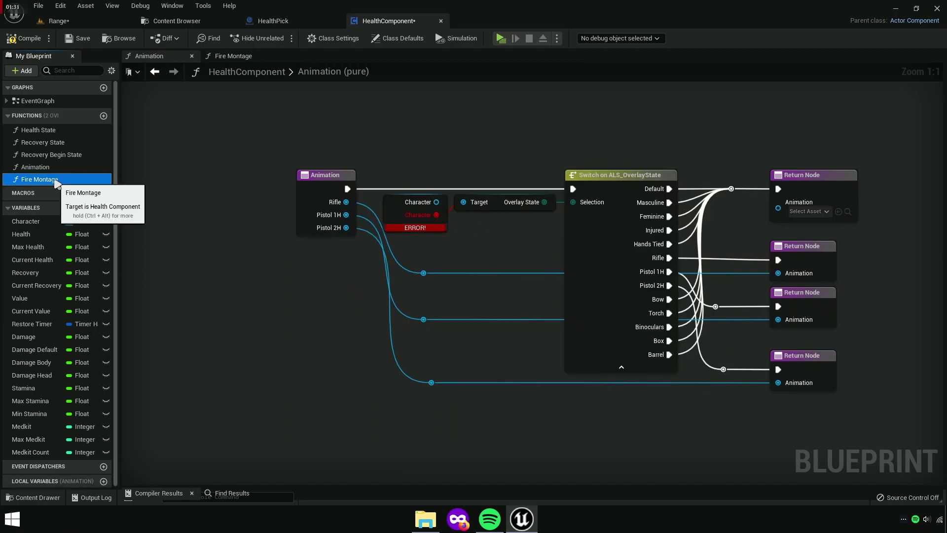
key("F2")
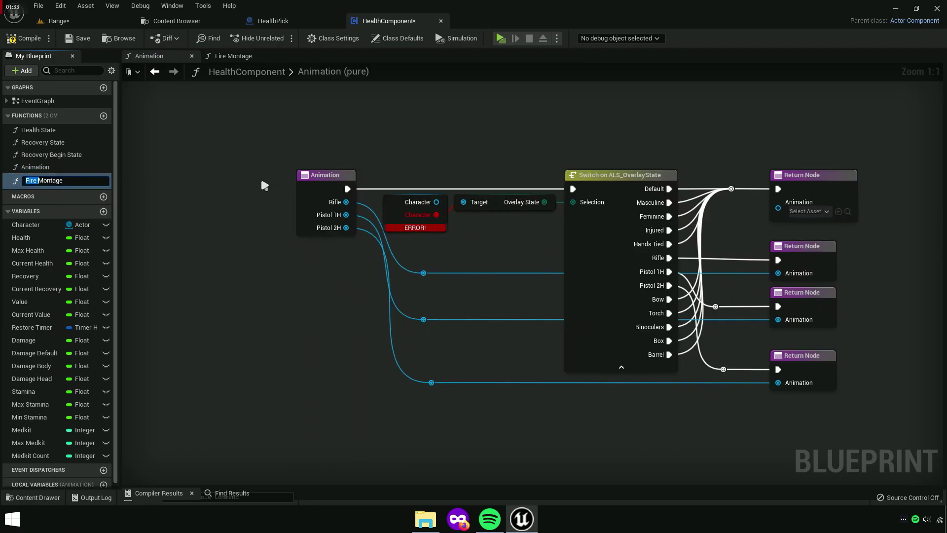
key("BackSpace")
key("Return")
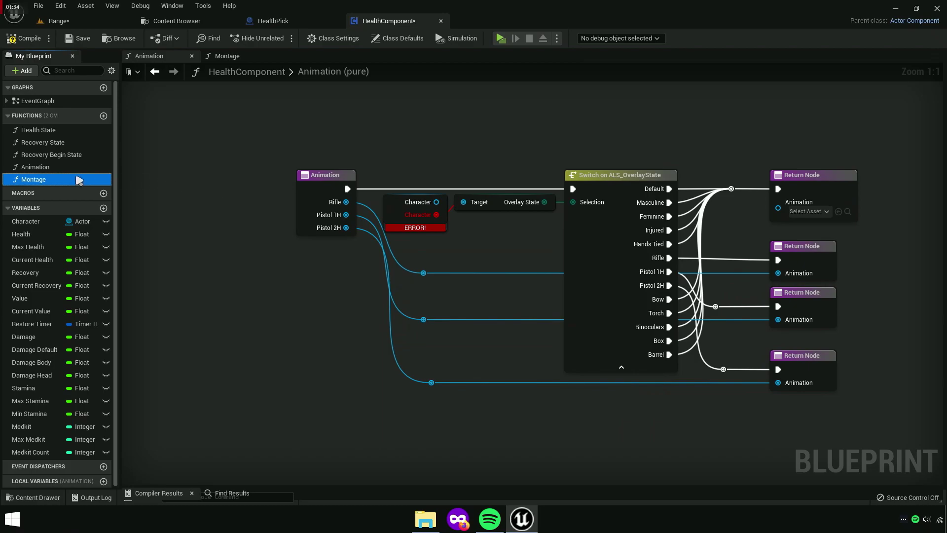
Close the open function graphs and reopen the Animation graph
key("Up")
left_click(192, 56)
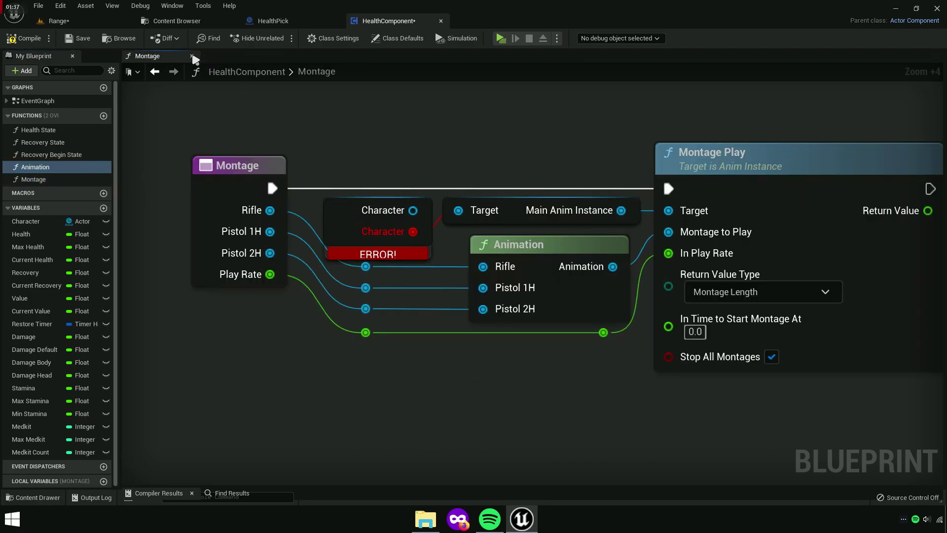
left_click(192, 56)
double_click(36, 167)
right_click_drag(217, 249, 217, 292)
scroll(295, 259, "up", 4)
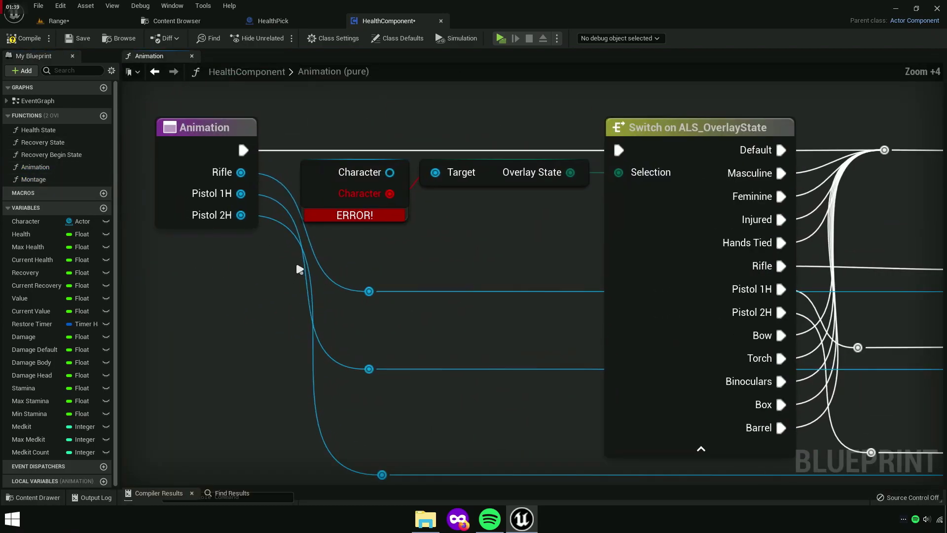
Place a Character getter in the Animation graph, then delete it again
left_click(29, 220)
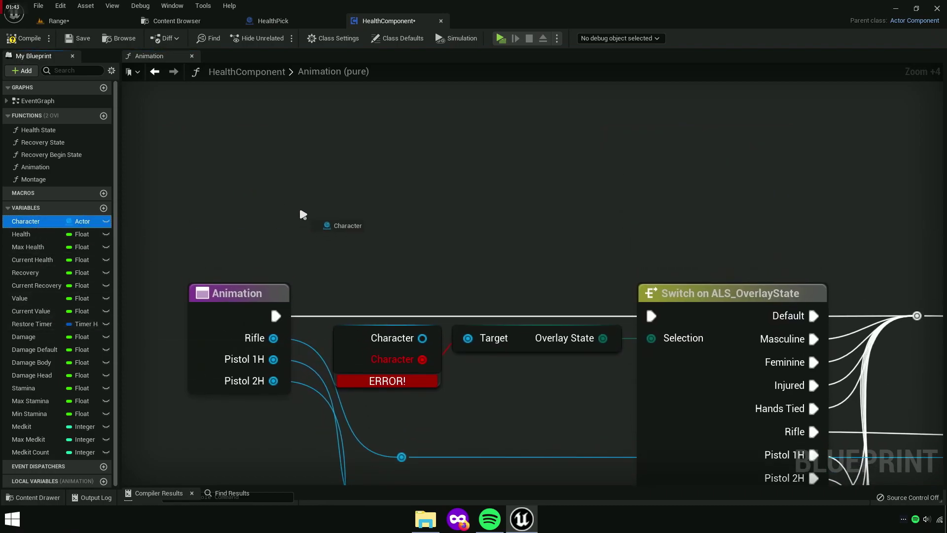
left_click_drag(39, 228, 306, 217, "ctrl")
left_click_drag(396, 230, 451, 241)
left_click_drag(452, 315, 396, 230)
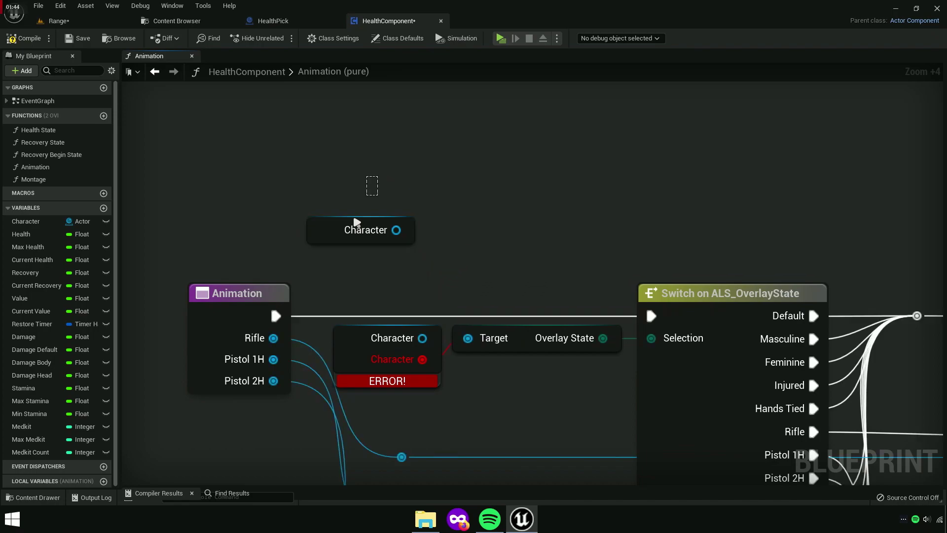
right_click(318, 226)
left_click(351, 238)
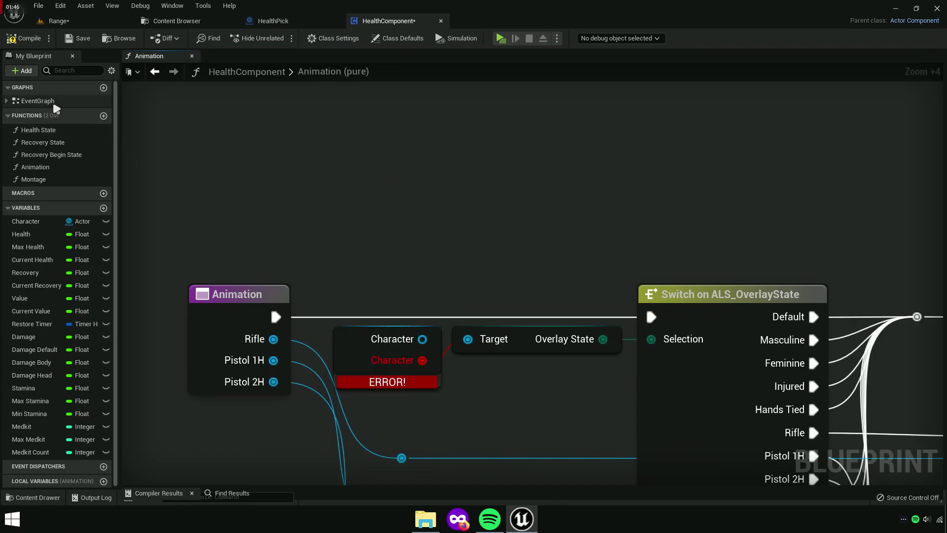
left_click(48, 113)
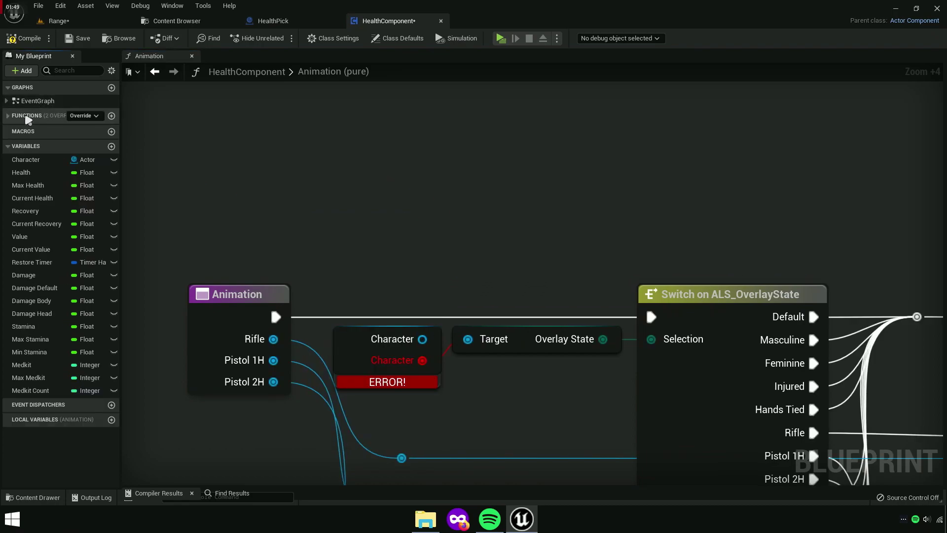
left_click(30, 115)
In HealthComponent's Event Graph, shift the owner setup chain right to free space after Event Begin Play
double_click(35, 101)
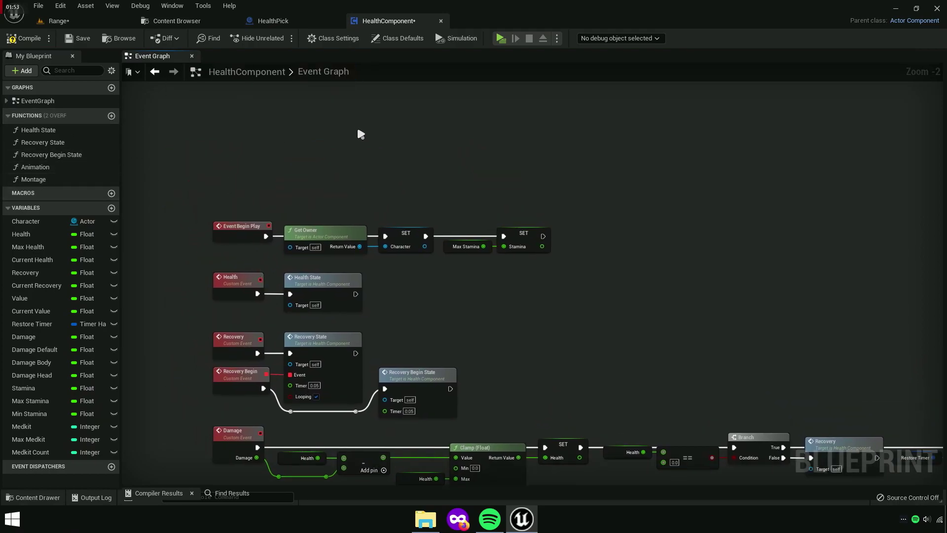
scroll(365, 148, "up", 3)
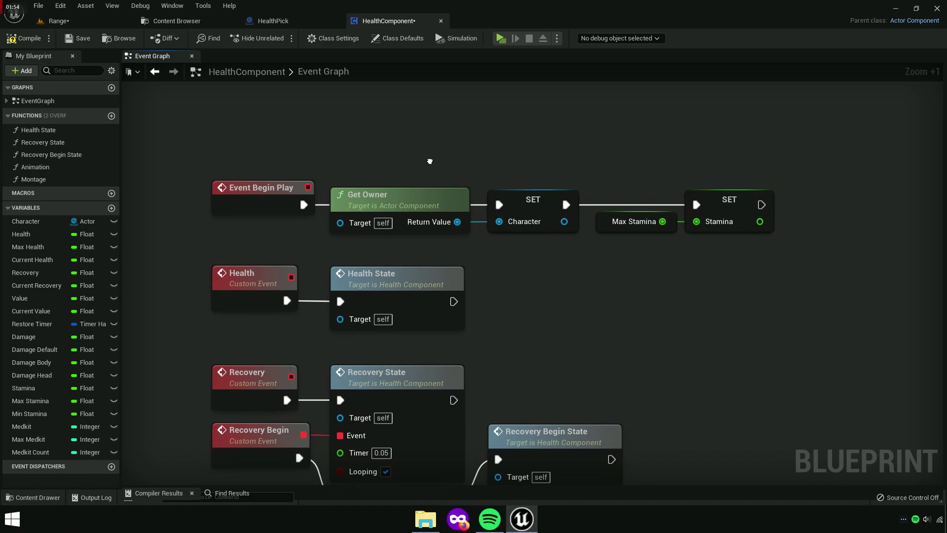
right_click_drag(429, 161, 408, 226)
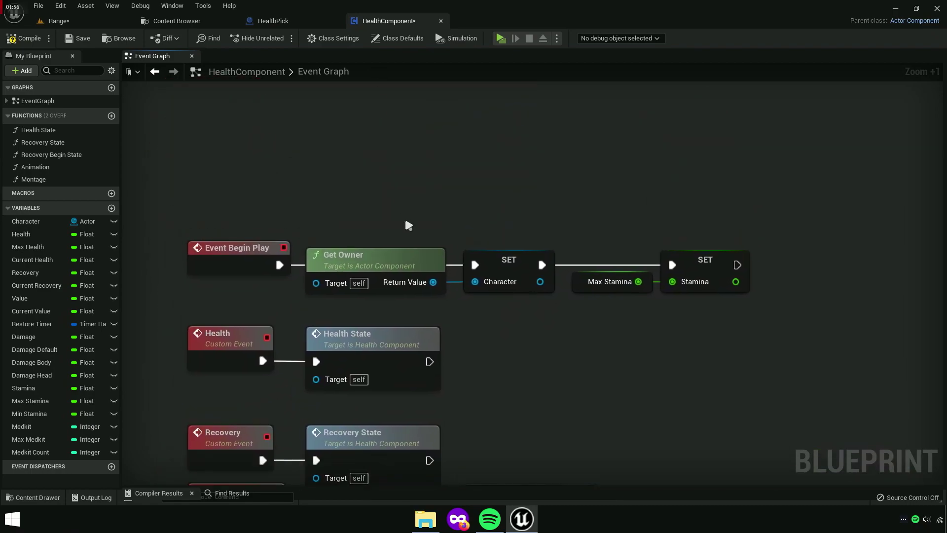
scroll(408, 225, "down", 2)
mouse_move(268, 182)
left_mouse_down()
mouse_move(653, 270)
mouse_move(369, 194)
left_mouse_up()
scroll(344, 190, "up", 4)
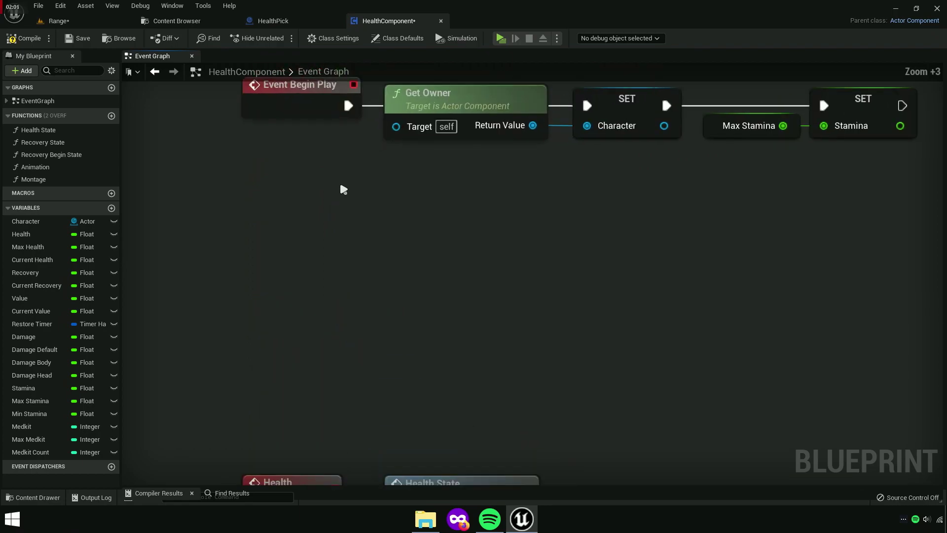
right_click_drag(344, 190, 344, 254)
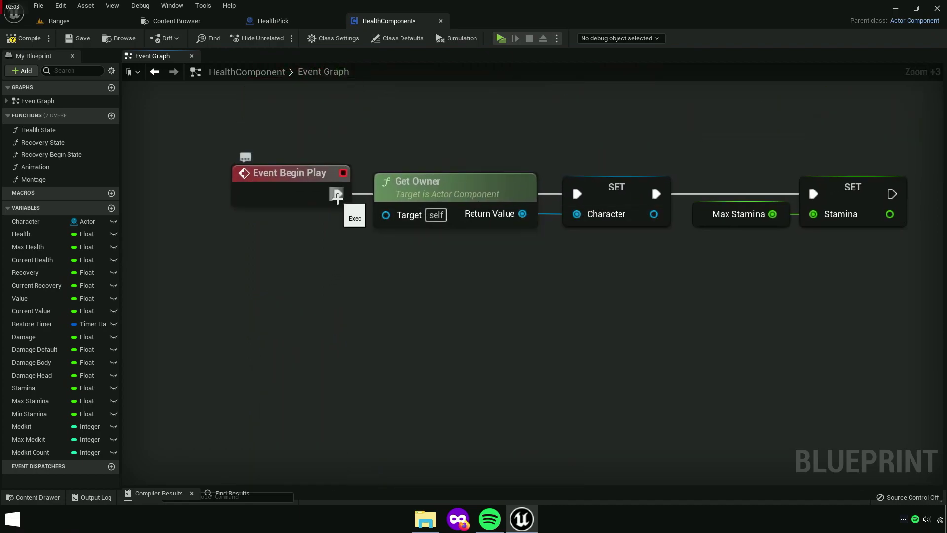
scroll(337, 198, "down", 3)
left_click_drag(429, 194, 734, 300)
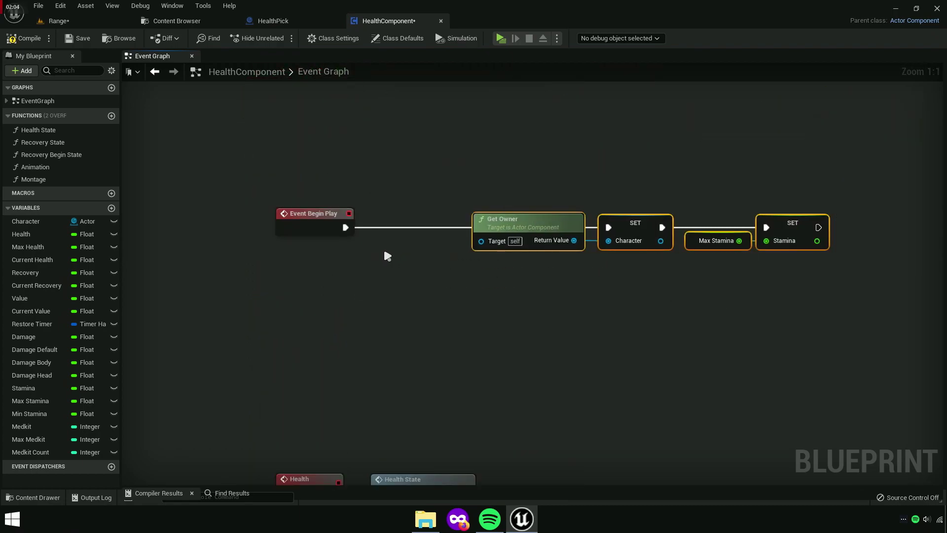
left_click(372, 247)
Add a Sequence node after Event Begin Play and place it beside the event
left_click_drag(346, 227, 419, 232)
type("se")
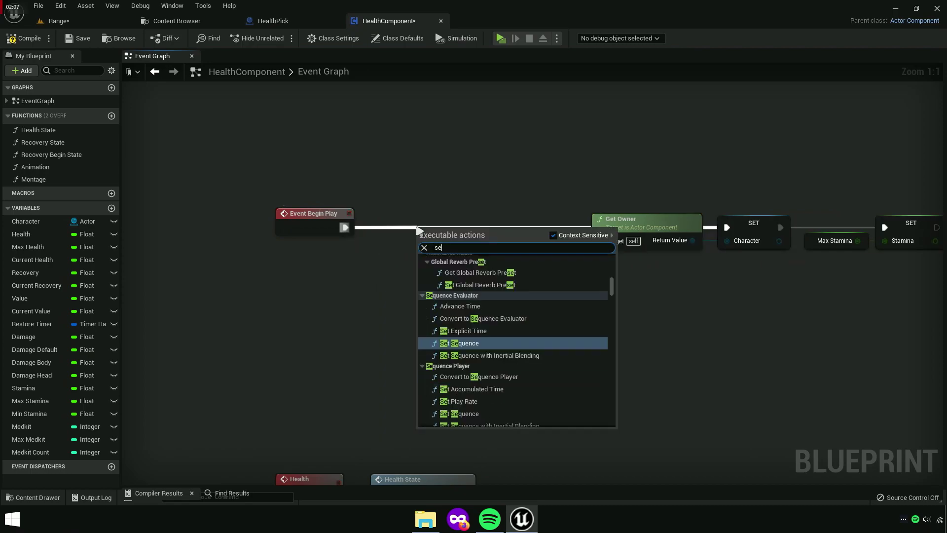
type("quen")
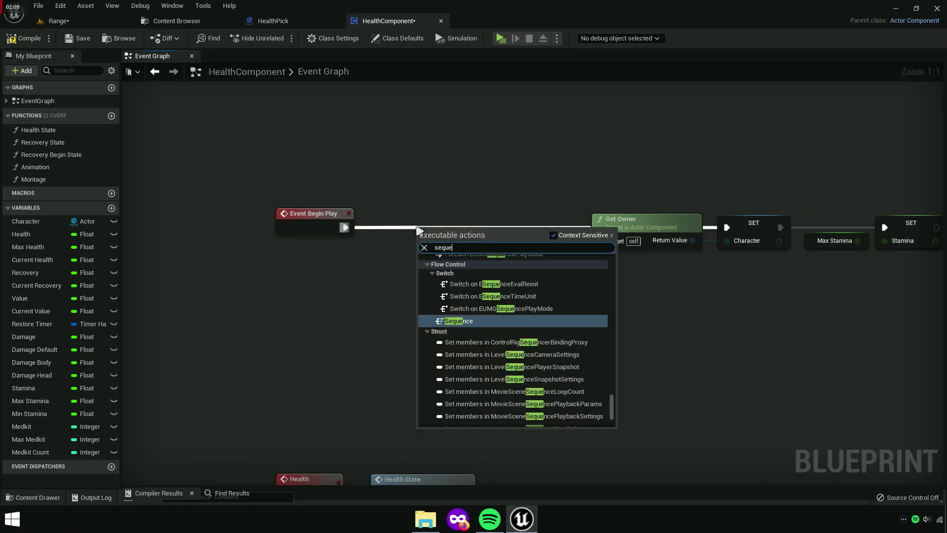
type("ce")
left_click(446, 266)
left_click_drag(451, 244, 400, 228)
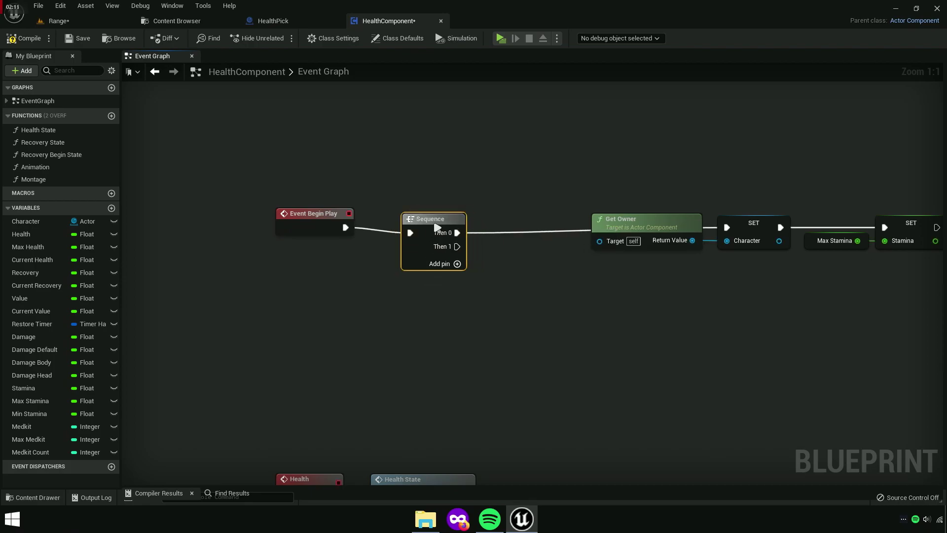
Search the node list for Get Player Character at the start of the graph
scroll(383, 311, "up", 3)
scroll(383, 311, "up", 3)
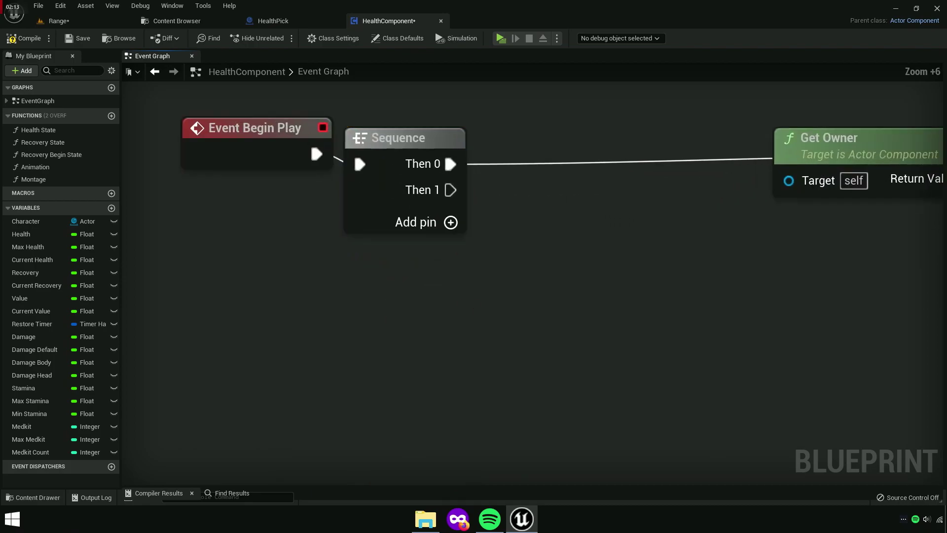
right_click_drag(492, 297, 434, 283)
right_click(434, 283)
type("getplaye")
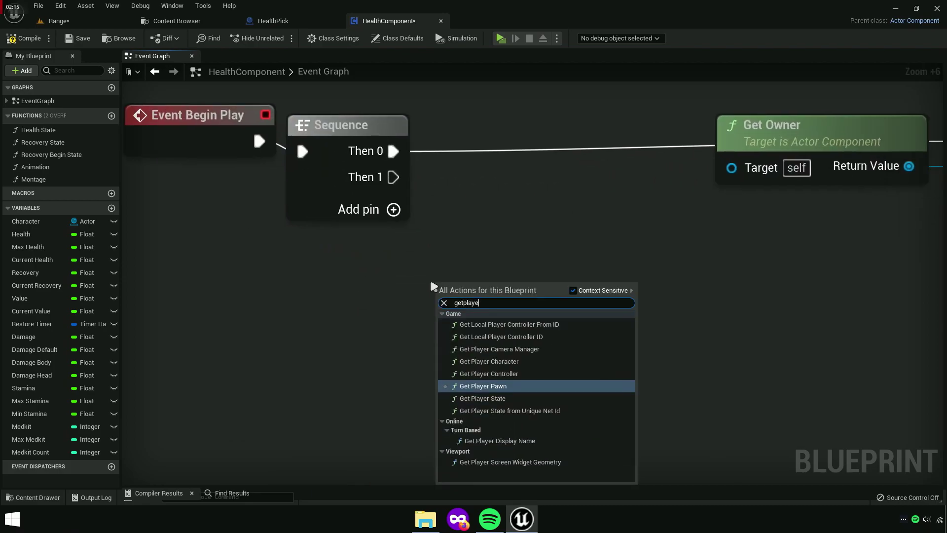
type("r charac")
Place Get Player Character and cast its Return Value with a Cast To Base node, checking the Base blueprint
key("Return")
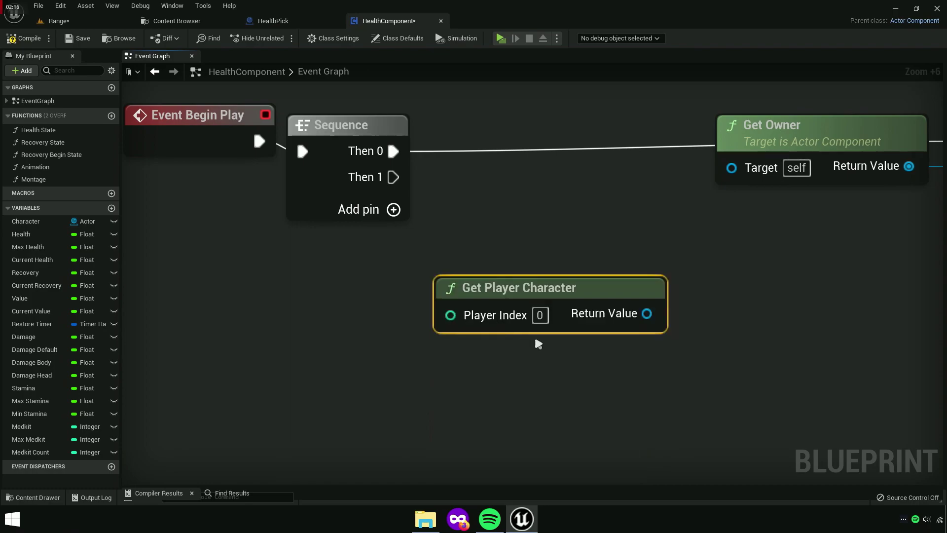
scroll(534, 343, "up", 1)
right_click_drag(535, 343, 406, 343)
mouse_move(532, 324)
left_mouse_down()
mouse_move(407, 324)
mouse_move(466, 314)
left_mouse_up()
type("cast")
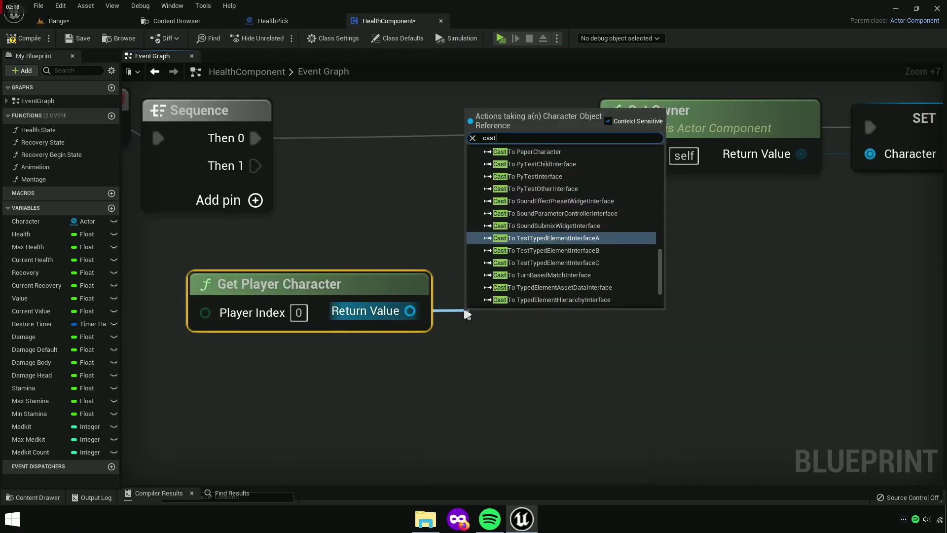
type(" to base")
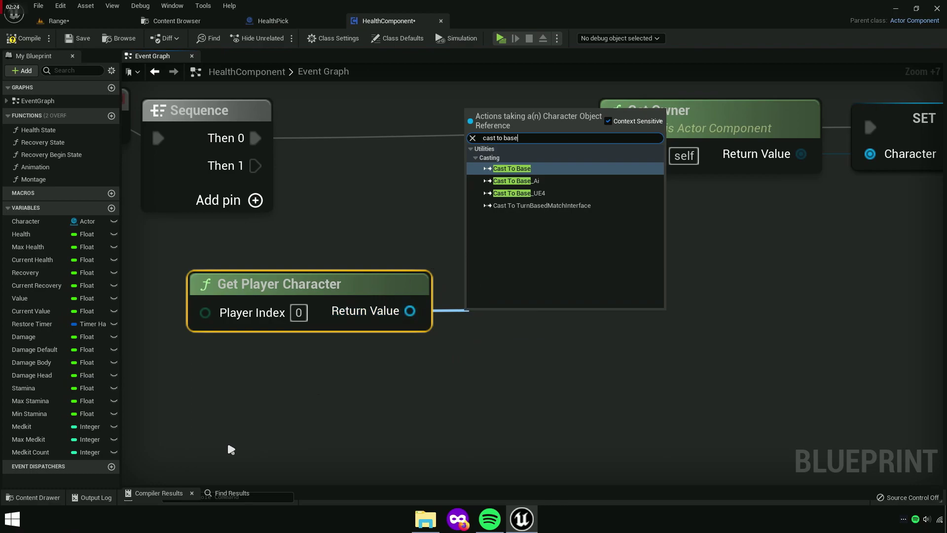
left_click(526, 172)
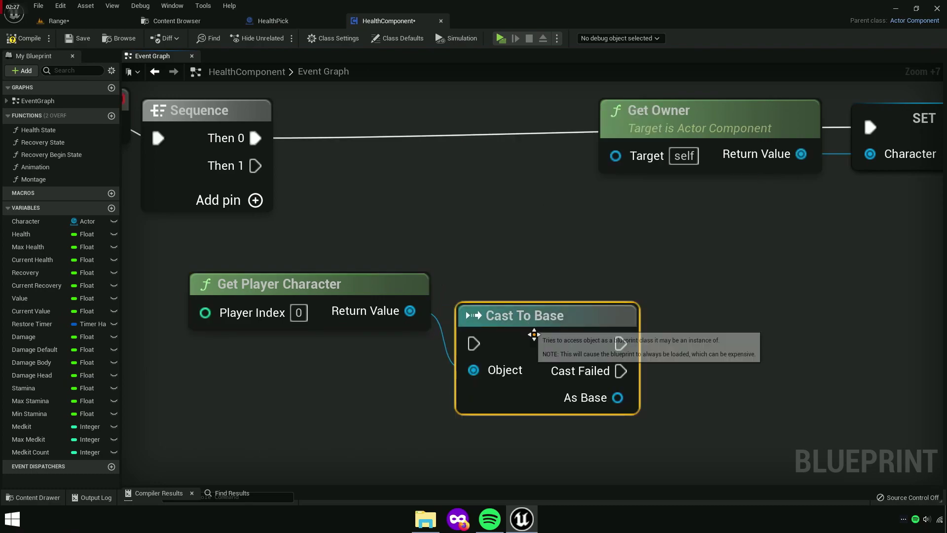
left_click_drag(533, 332, 514, 271)
left_click_drag(497, 361, 386, 284)
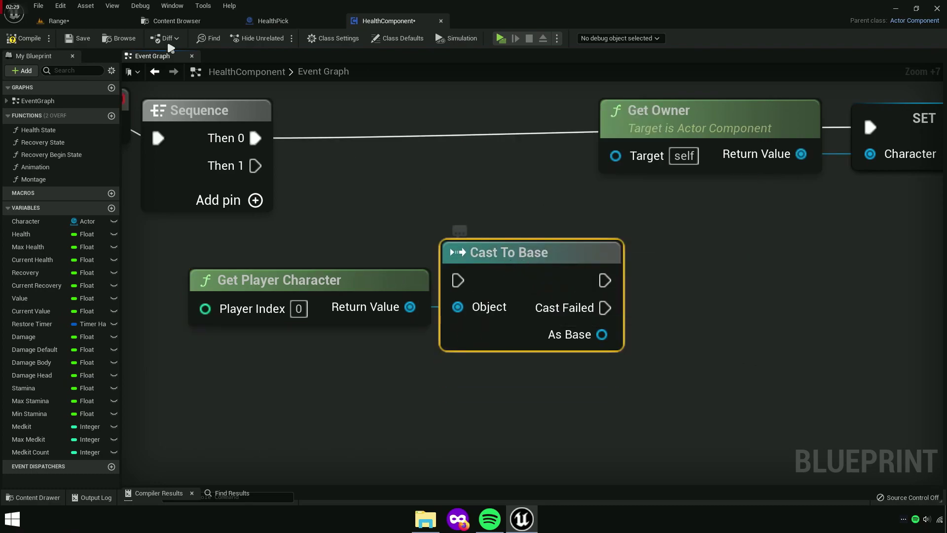
left_click(168, 21)
left_click(283, 39)
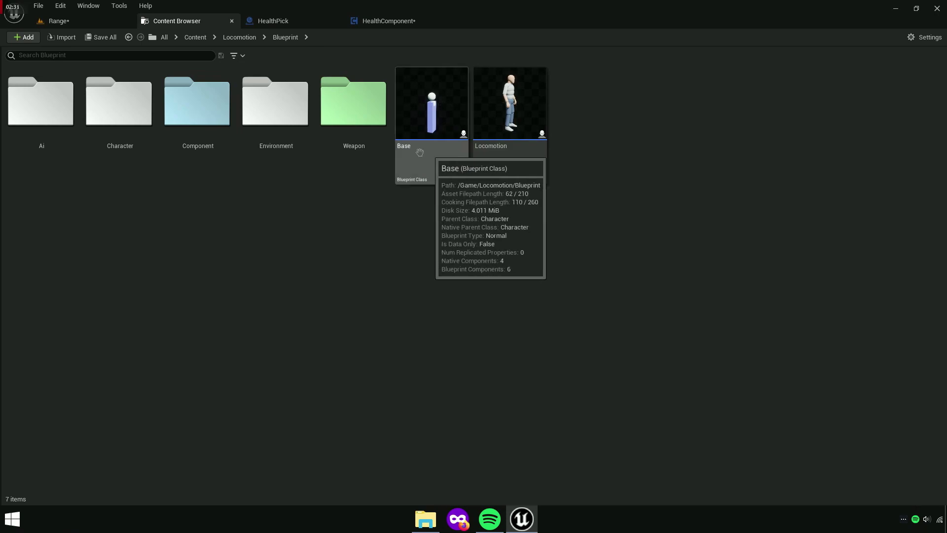
left_click(385, 23)
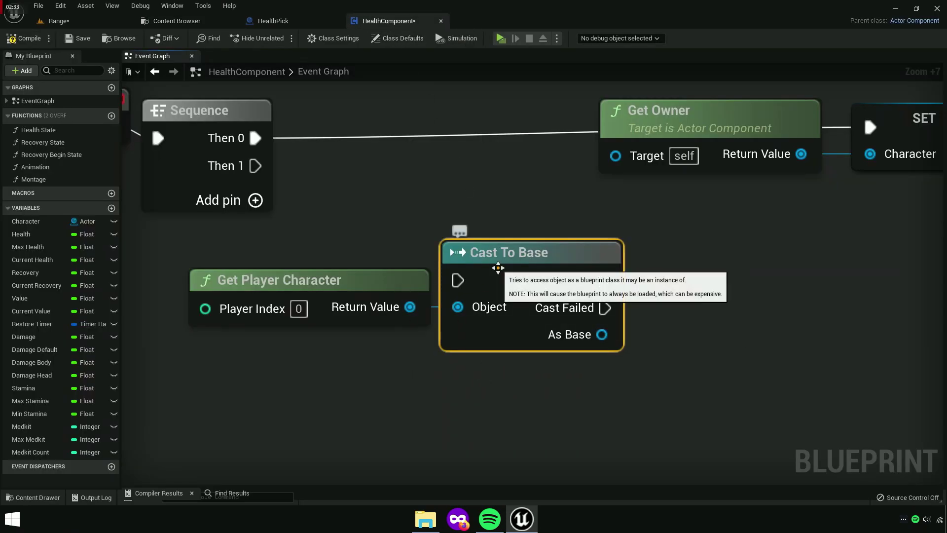
Wire Sequence Then 1 into Cast To Base and reposition the cast and player nodes
left_click_drag(457, 280, 256, 167)
left_click(418, 278, "ctrl")
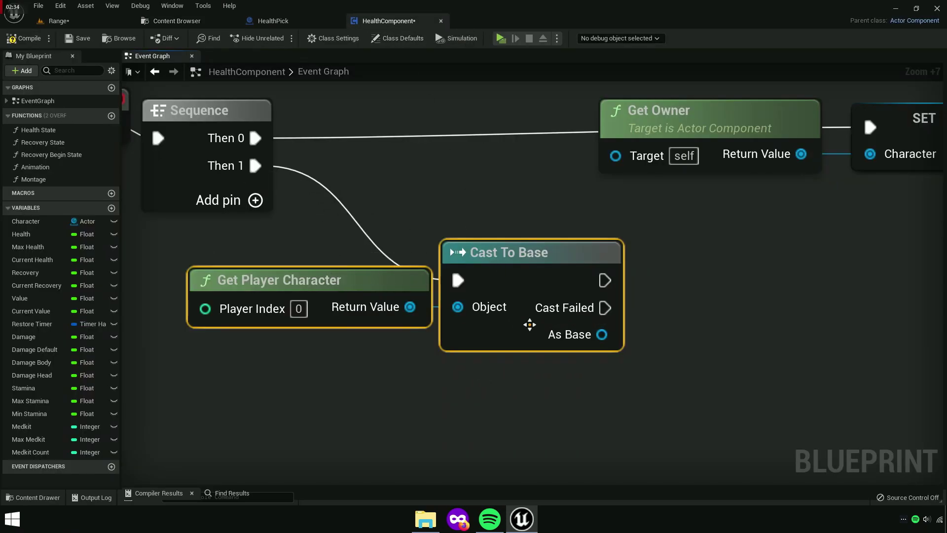
left_click_drag(530, 325, 670, 325)
left_click_drag(670, 282, 623, 282)
left_click(549, 433)
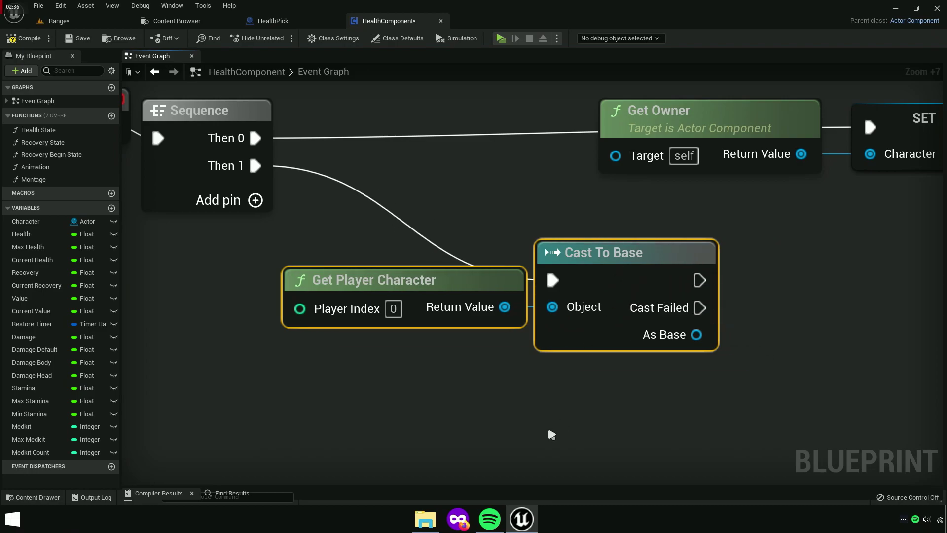
Promote the cast's As Base output to a new variable
right_click_drag(550, 433, 455, 322)
right_click(536, 266)
left_click(582, 283)
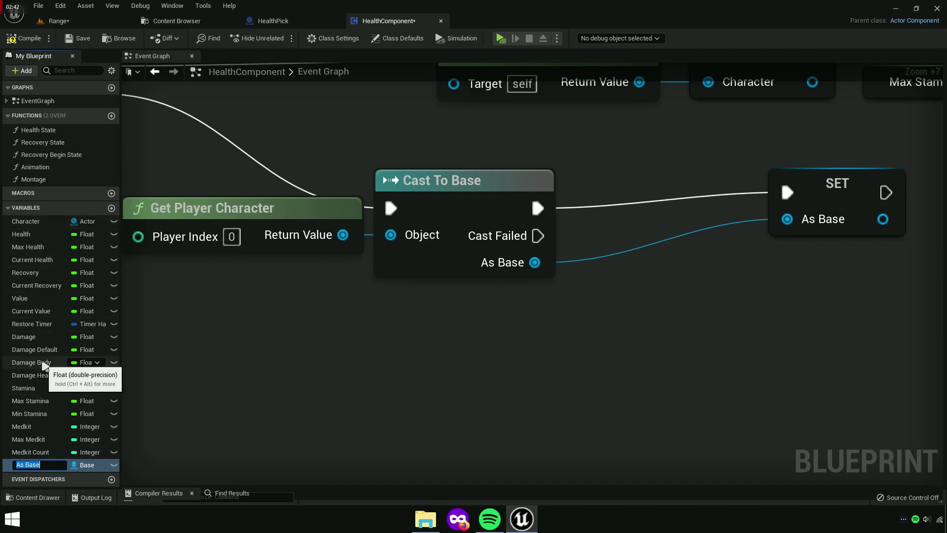
Confirm the new variable and rename the old Character variable to Player
left_click(43, 365)
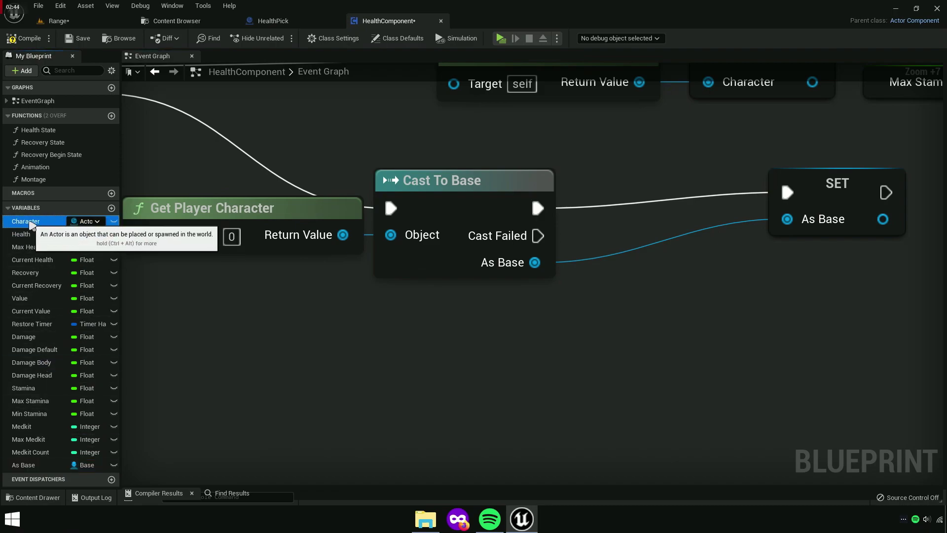
right_click(31, 222)
left_click(64, 229)
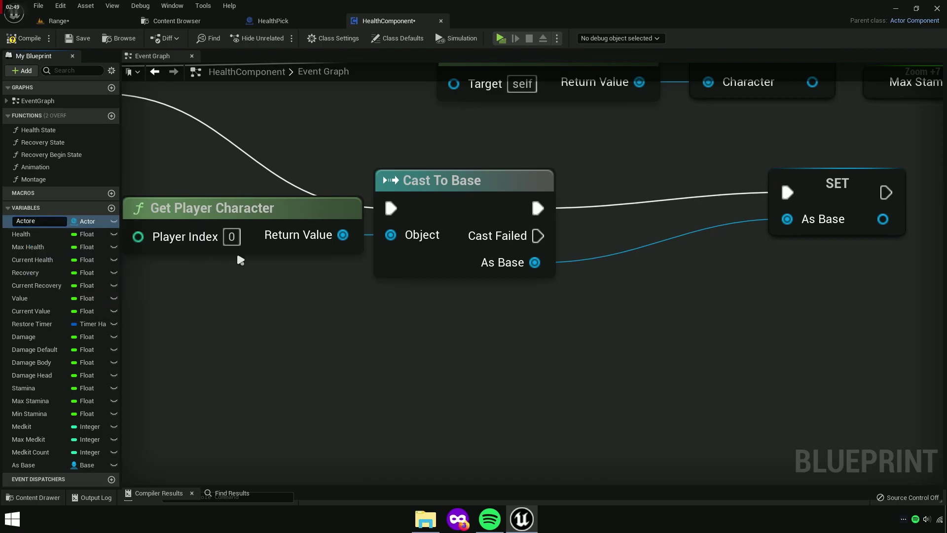
type("Player")
key("Return")
Rename the As Base variable to Character
left_click(24, 465)
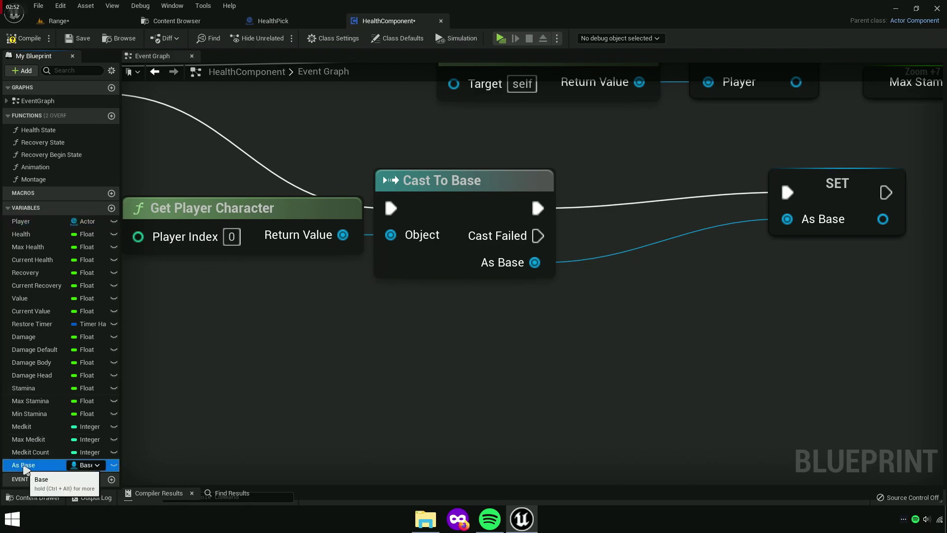
right_click(23, 464)
left_click(59, 395)
type("Character")
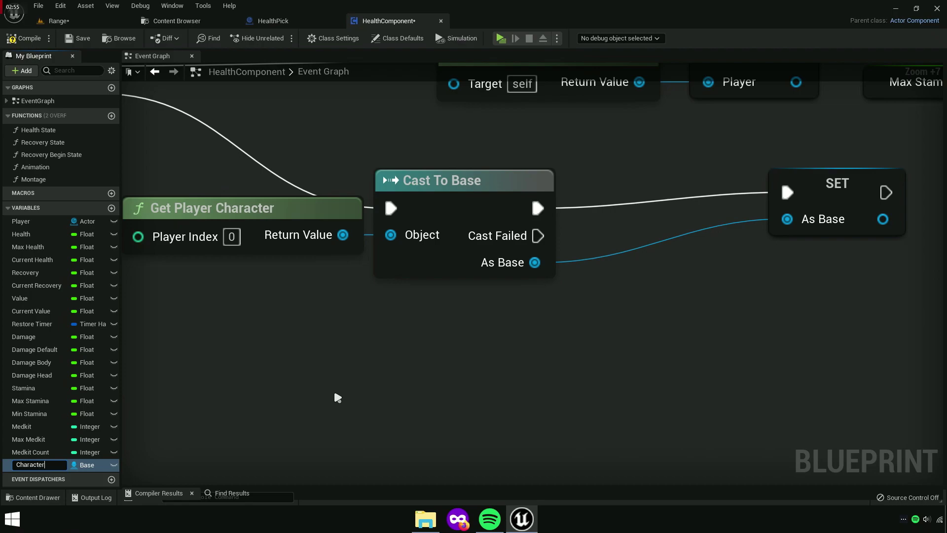
key("Return")
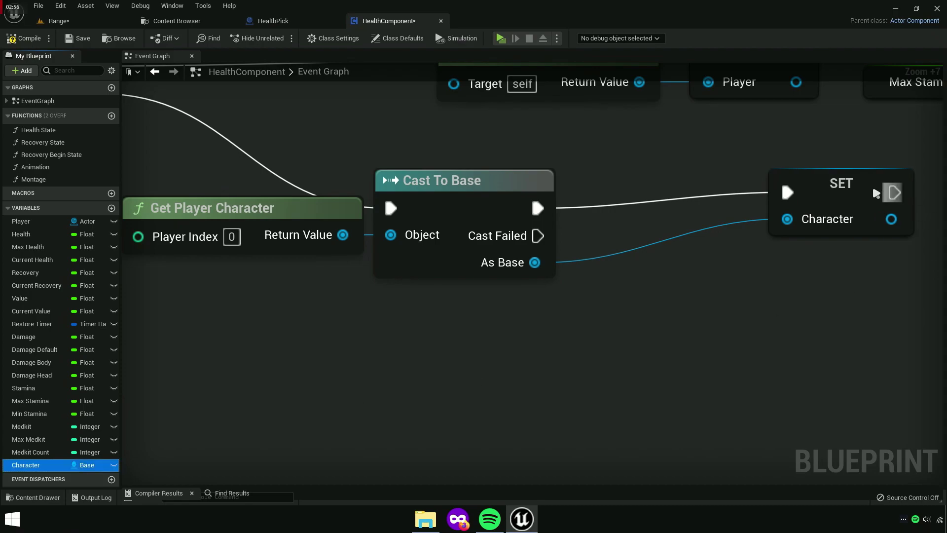
Straighten the lower node row in line with the SET Character node
left_click(876, 193)
scroll(706, 205, "down", 2)
scroll(728, 375, "down", 4)
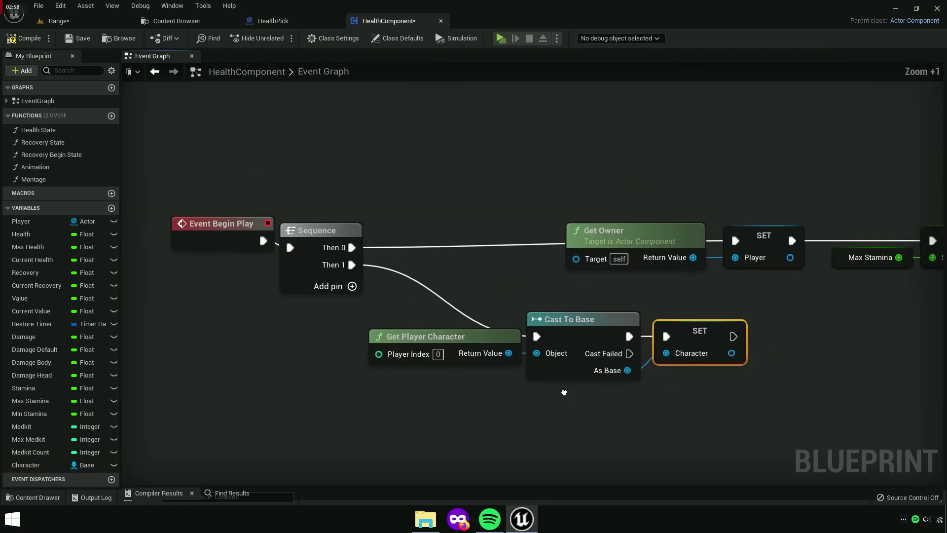
right_click_drag(564, 393, 557, 374)
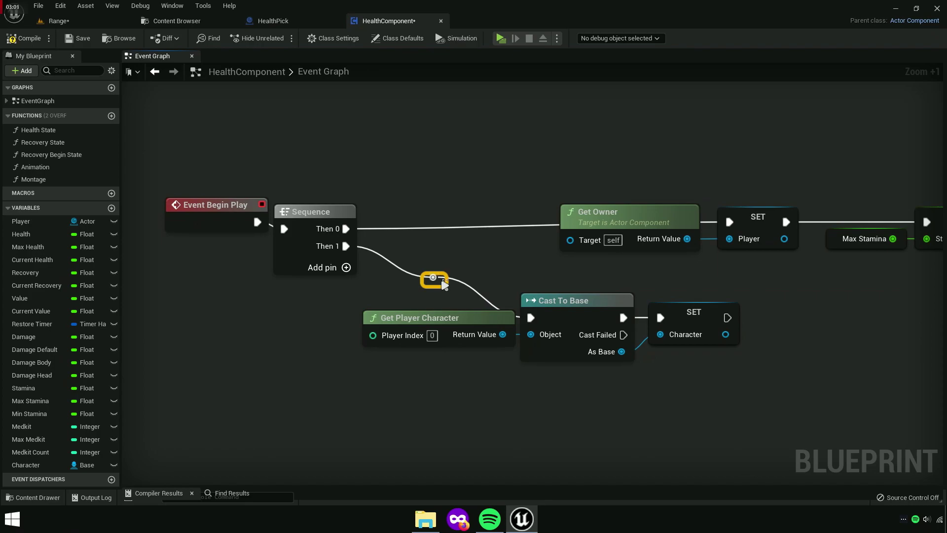
left_click_drag(386, 287, 693, 368)
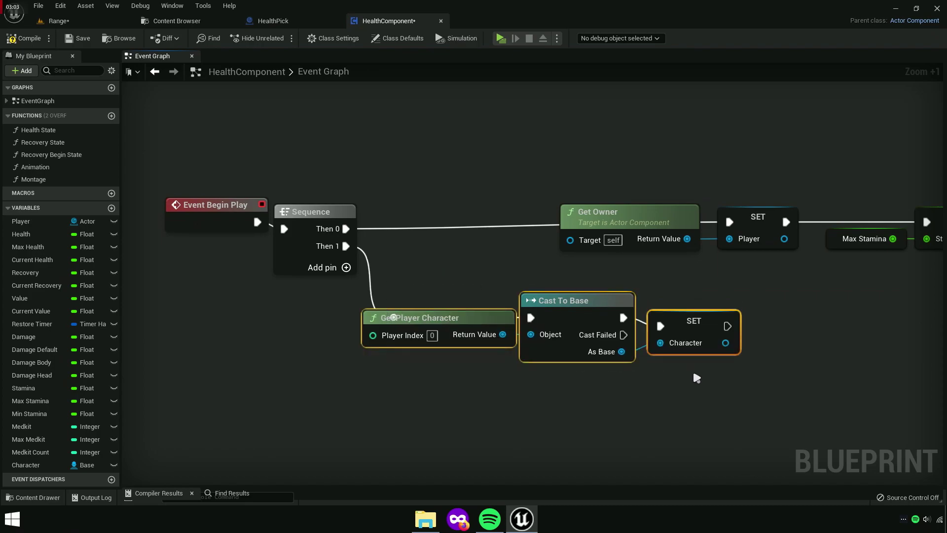
key("q")
scroll(715, 375, "down", 1)
scroll(558, 399, "down", 2)
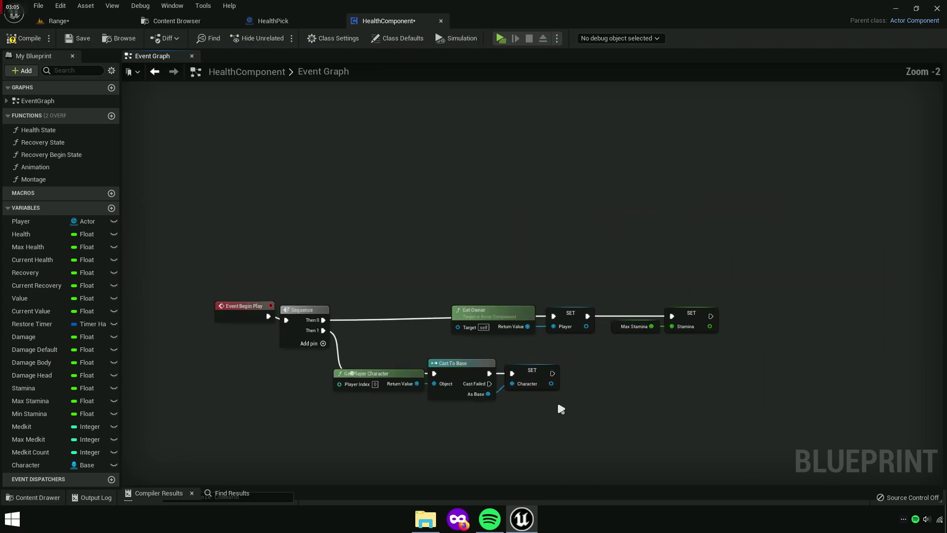
left_click(552, 382)
left_click(637, 393)
right_click_drag(637, 394, 612, 396)
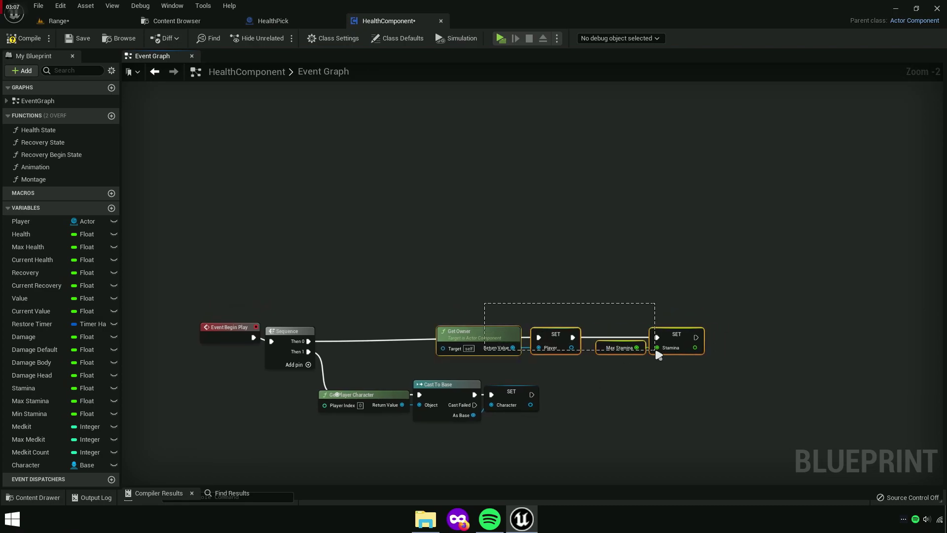
Move the upper node chain beside Sequence and nudge the lower row right
mouse_move(485, 302)
left_mouse_down()
mouse_move(656, 351)
mouse_move(504, 357)
left_mouse_up()
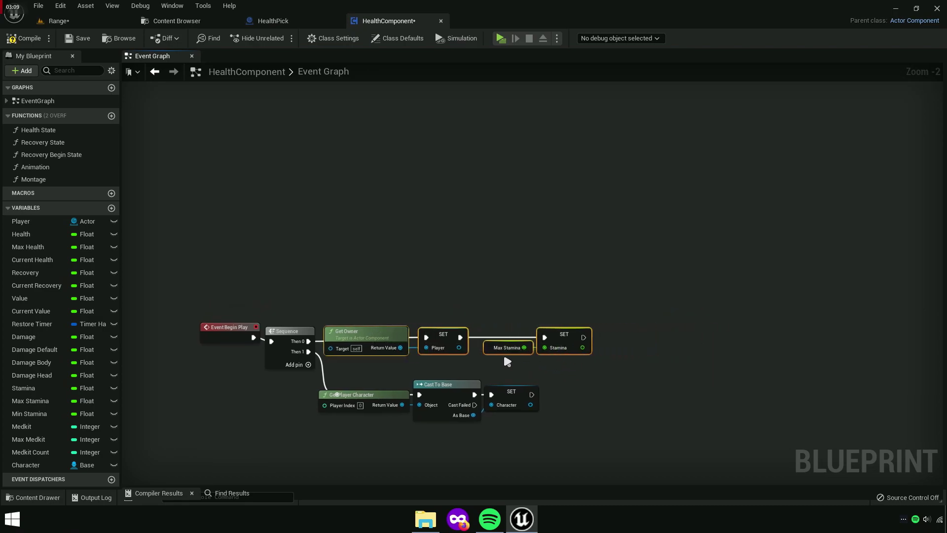
scroll(365, 354, "up", 2)
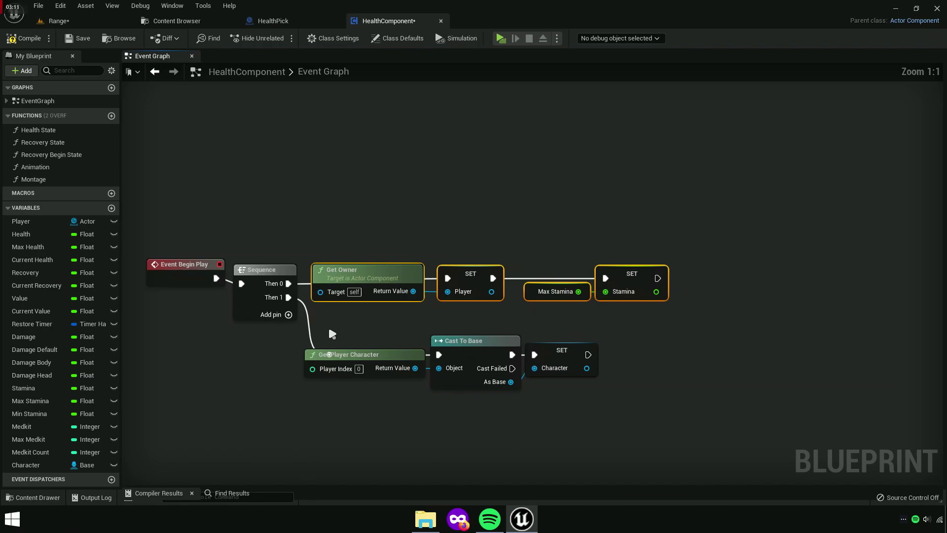
mouse_move(331, 335)
left_mouse_down()
mouse_move(526, 383)
mouse_move(501, 380)
left_mouse_up()
left_click(483, 255)
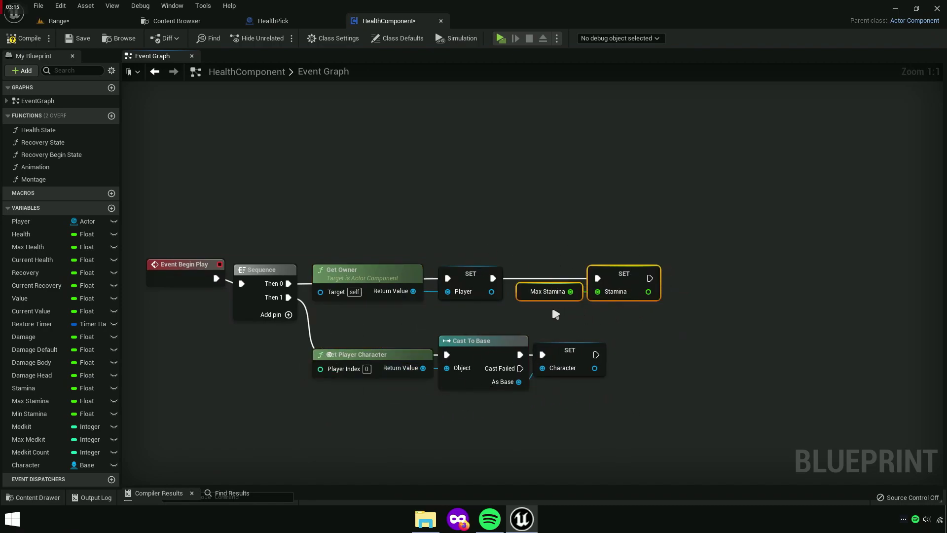
left_click(505, 311)
right_click_drag(505, 310, 453, 294)
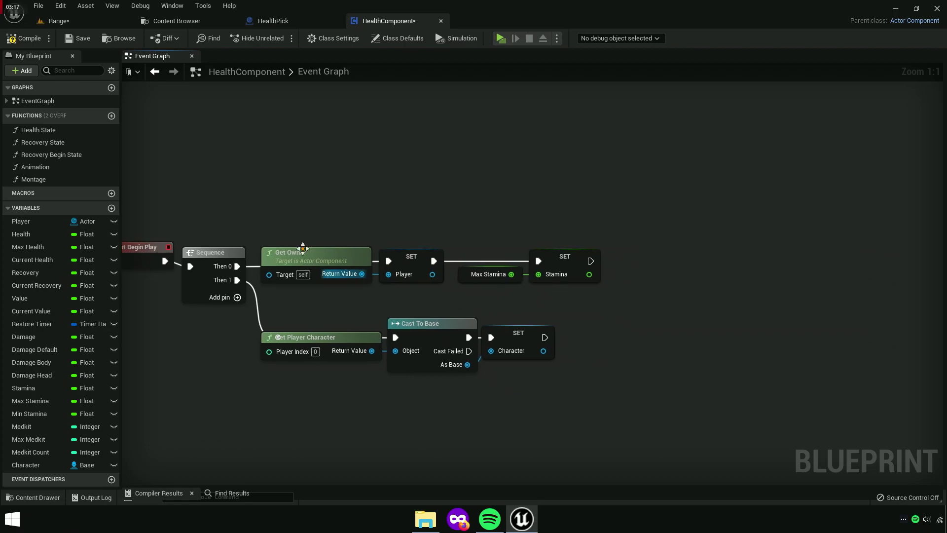
Compile HealthComponent and close the Event Graph
left_click(22, 42)
right_click_drag(315, 396, 473, 345)
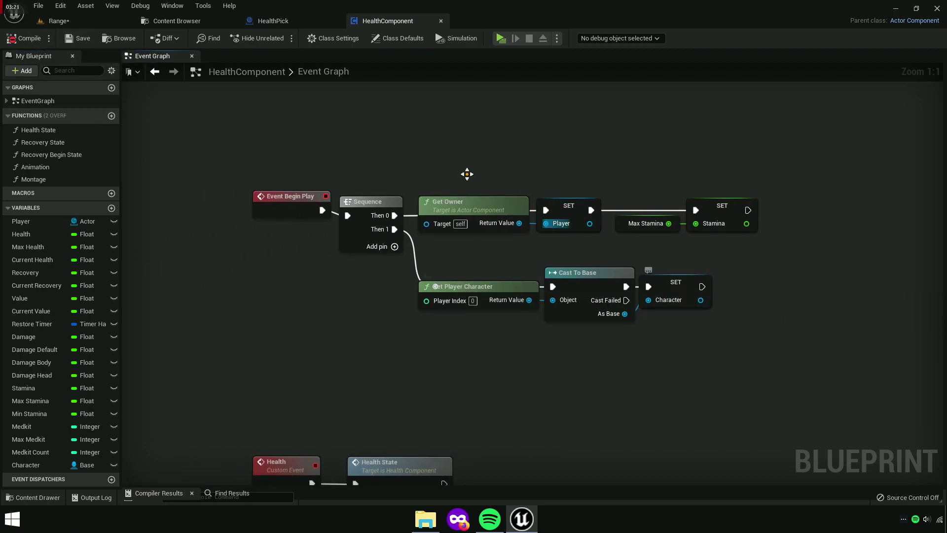
left_click(193, 57)
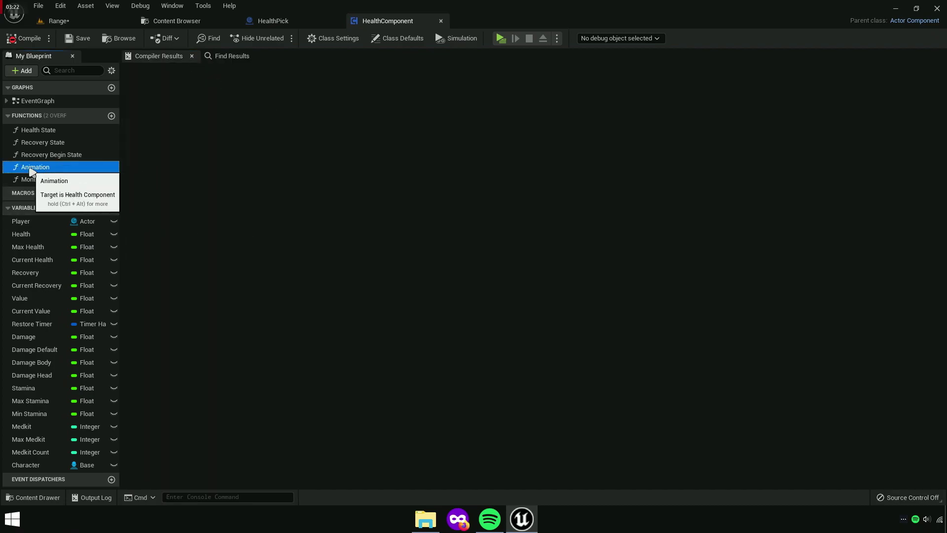
In the Animation function, add a Character getter and delete the broken Character node
double_click(69, 168)
left_click_drag(26, 465, 495, 318, "ctrl")
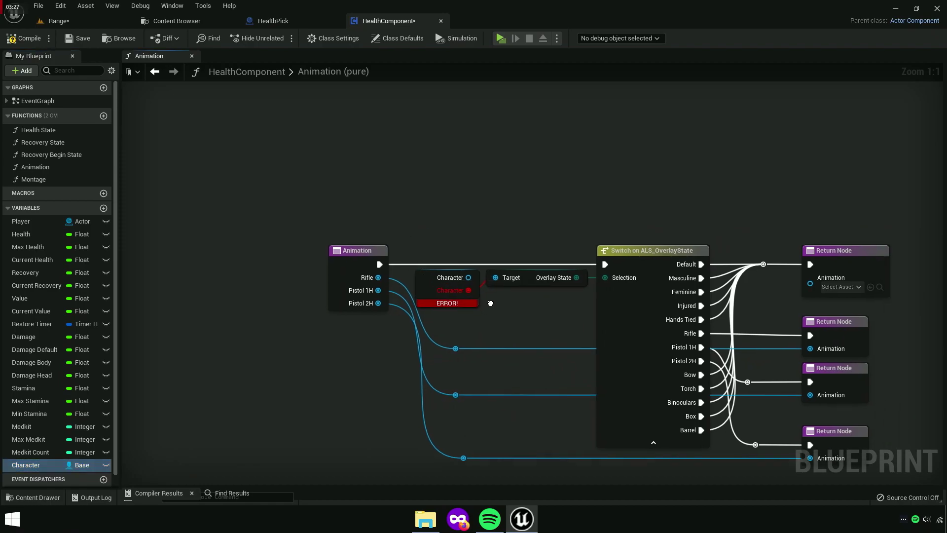
scroll(467, 315, "up", 6)
left_click(359, 260)
right_click(359, 261)
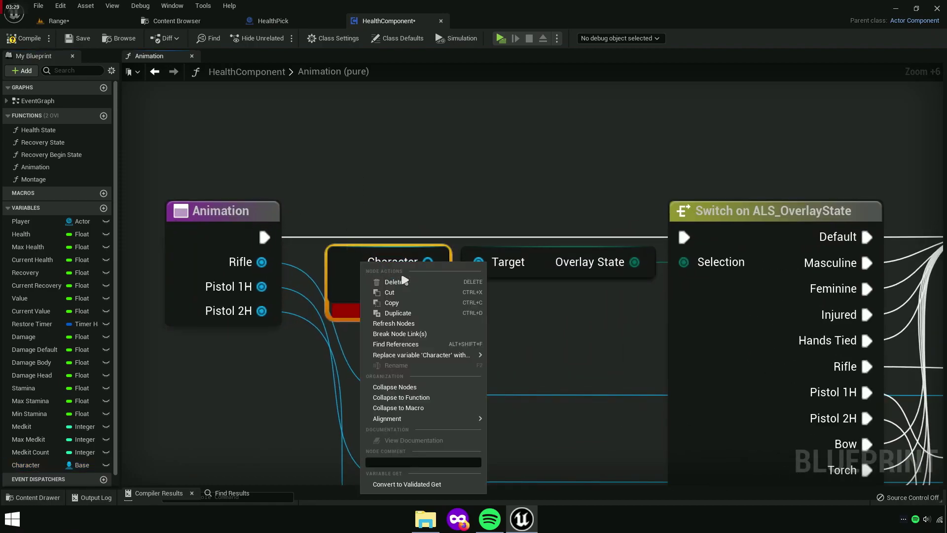
left_click(375, 282)
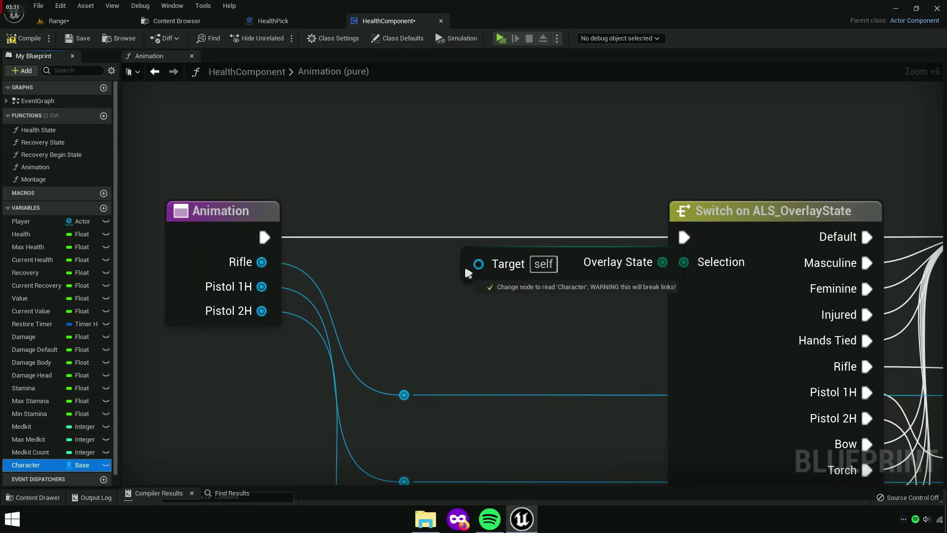
Wire the Character variable into the Overlay State node's Target pin
left_click_drag(26, 465, 477, 264)
scroll(415, 306, "down", 3)
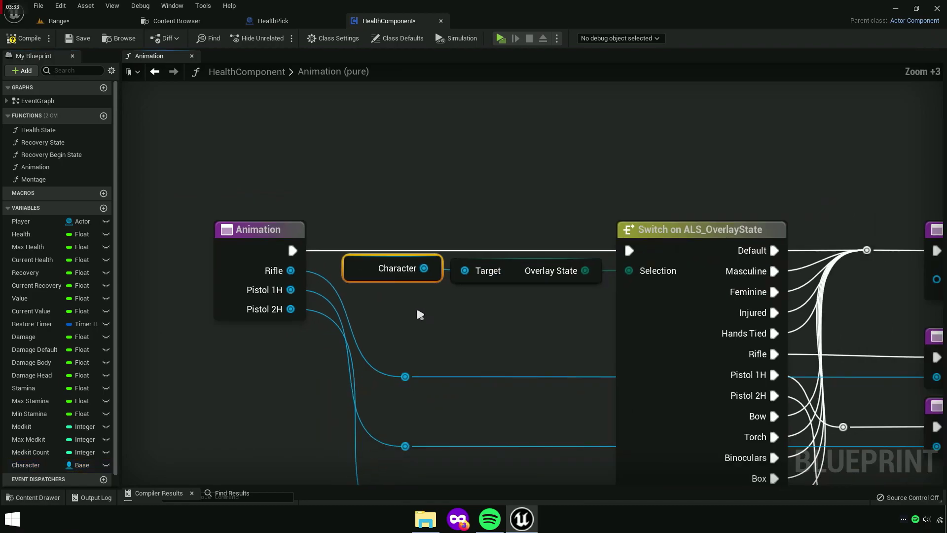
left_click_drag(386, 235, 624, 190)
left_click(475, 273)
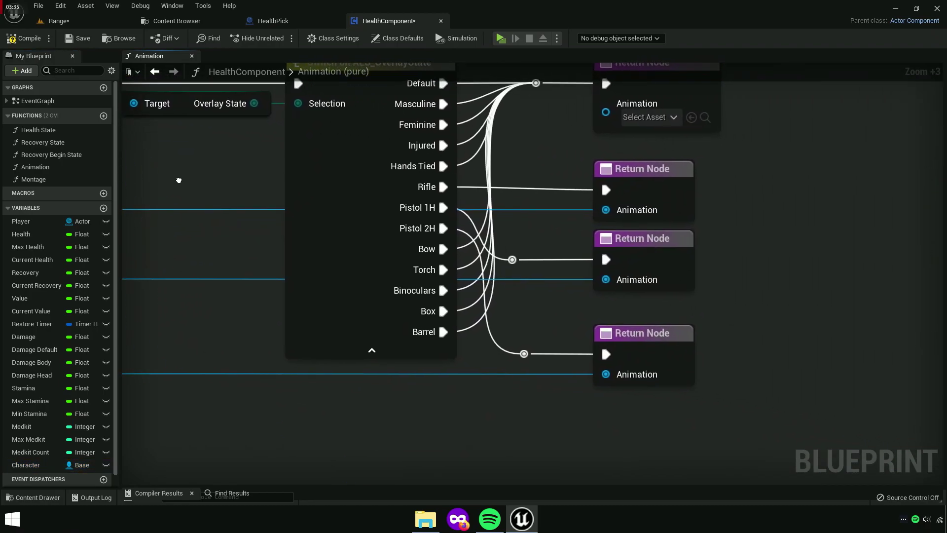
right_click_drag(476, 274, 539, 295)
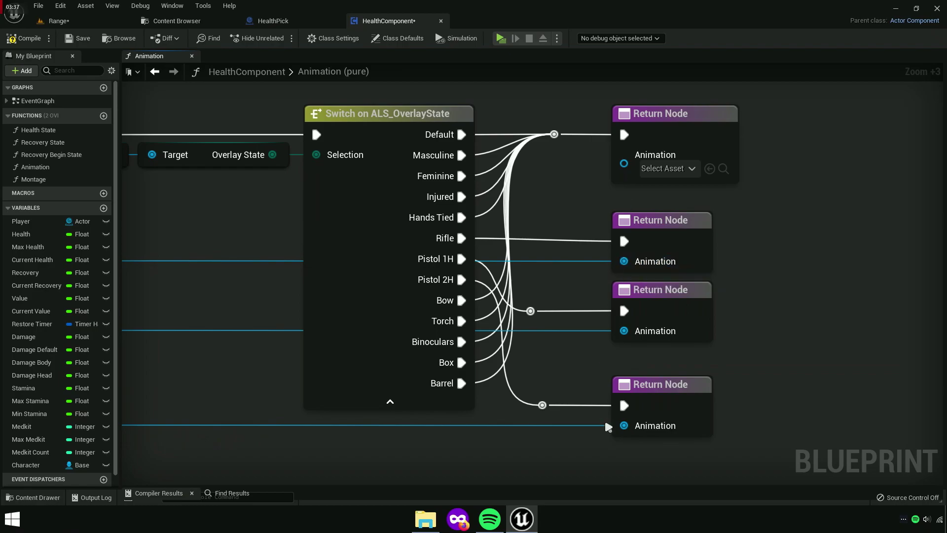
Select the Animation entry node and show its inputs and outputs in Details
scroll(603, 359, "down", 4)
right_click_drag(784, 363, 604, 377)
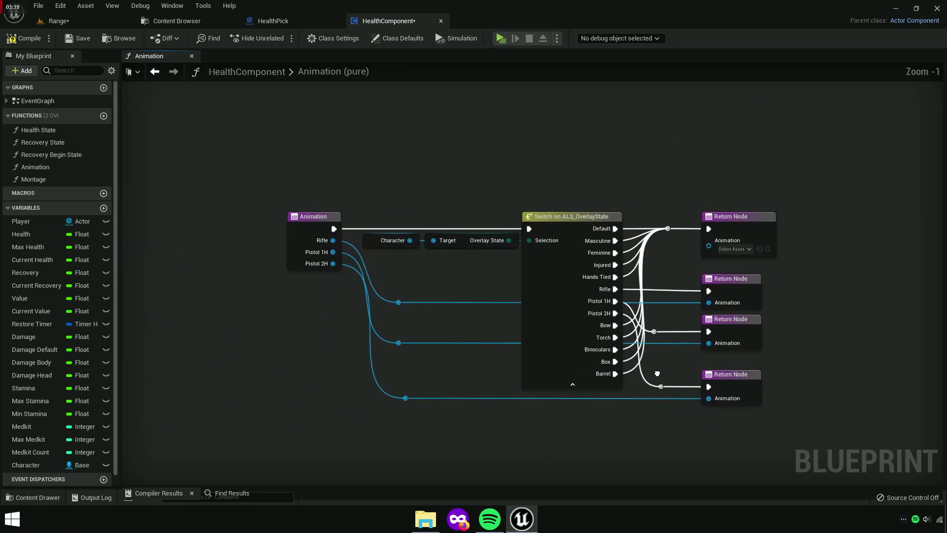
scroll(410, 360, "up", 1)
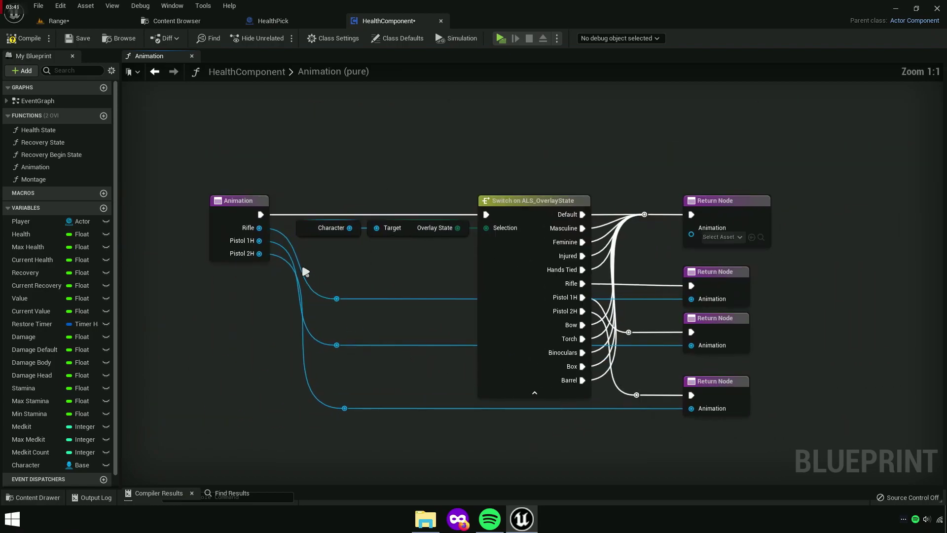
left_click(212, 211)
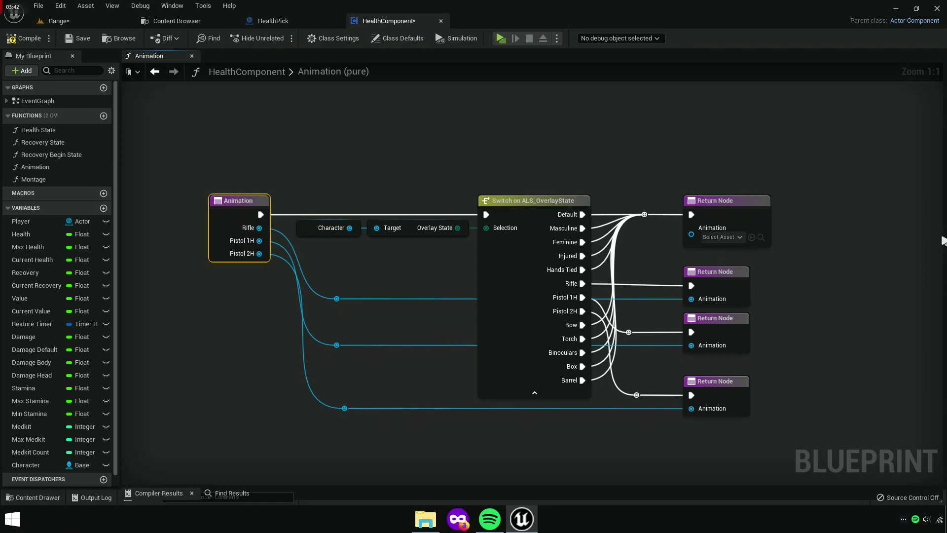
left_click(940, 232)
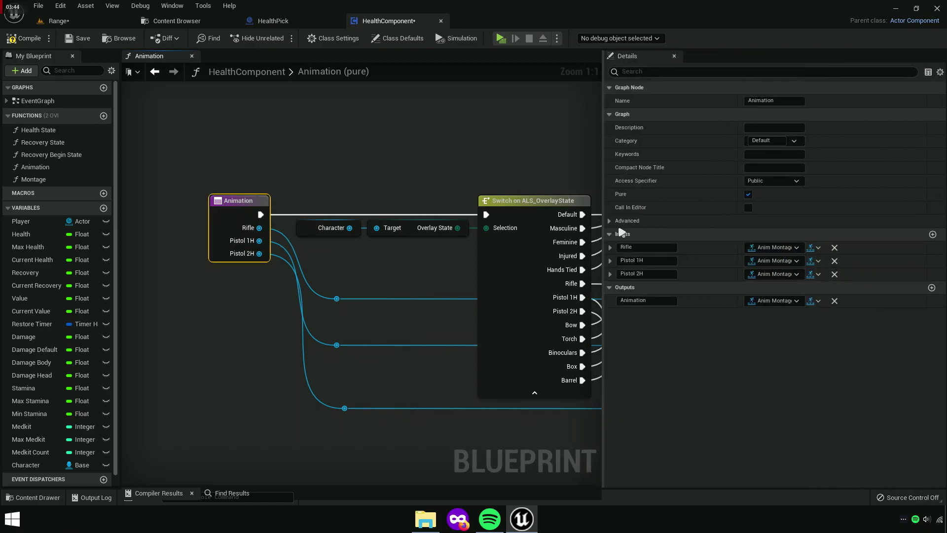
Remove the Rifle, Pistol 1H and Pistol 2H inputs and delete the three extra Return Nodes
left_click(835, 274)
left_click(835, 261)
left_click(835, 247)
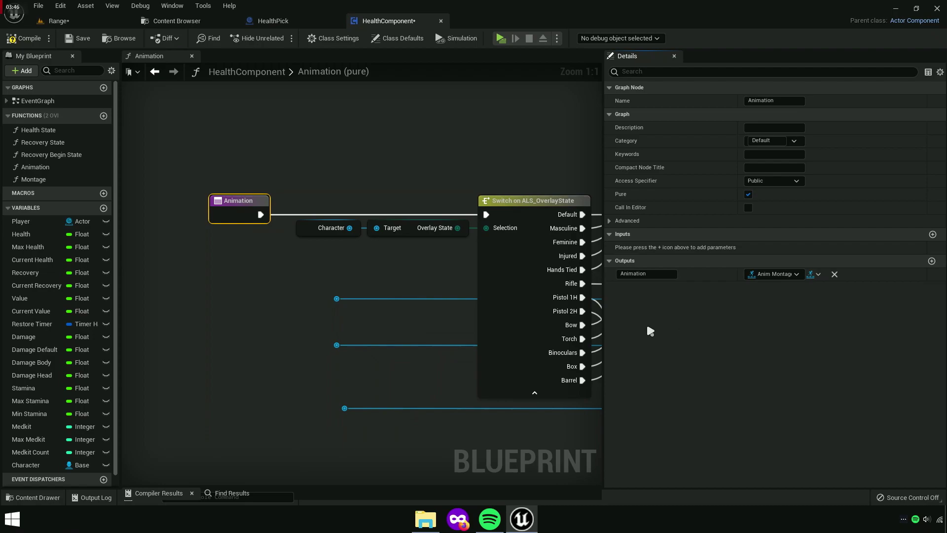
left_click(603, 308)
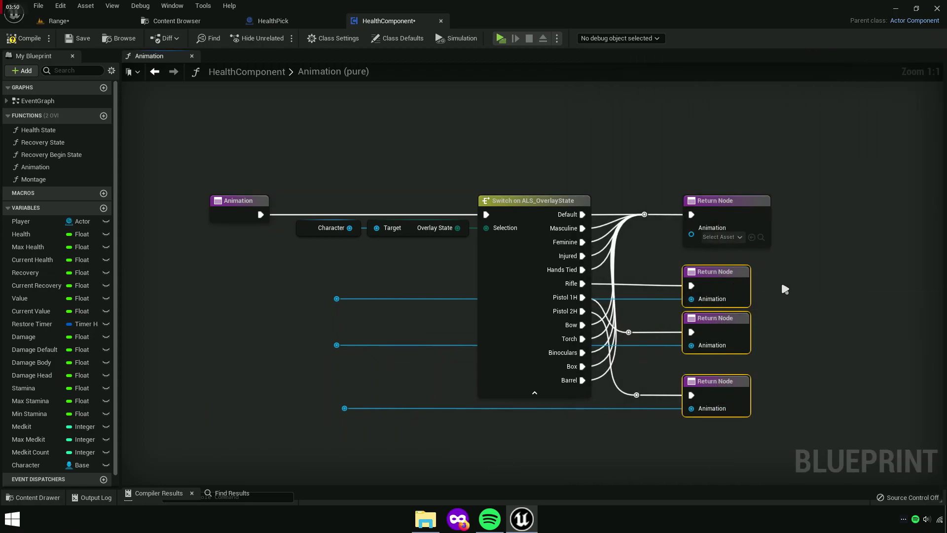
left_click_drag(724, 291, 339, 322)
right_click_drag(339, 323, 342, 273)
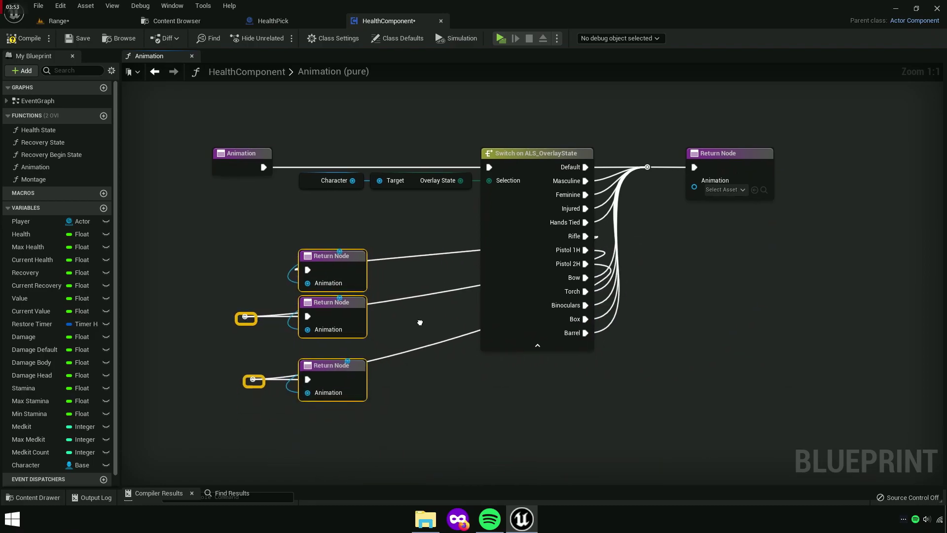
right_click(345, 265)
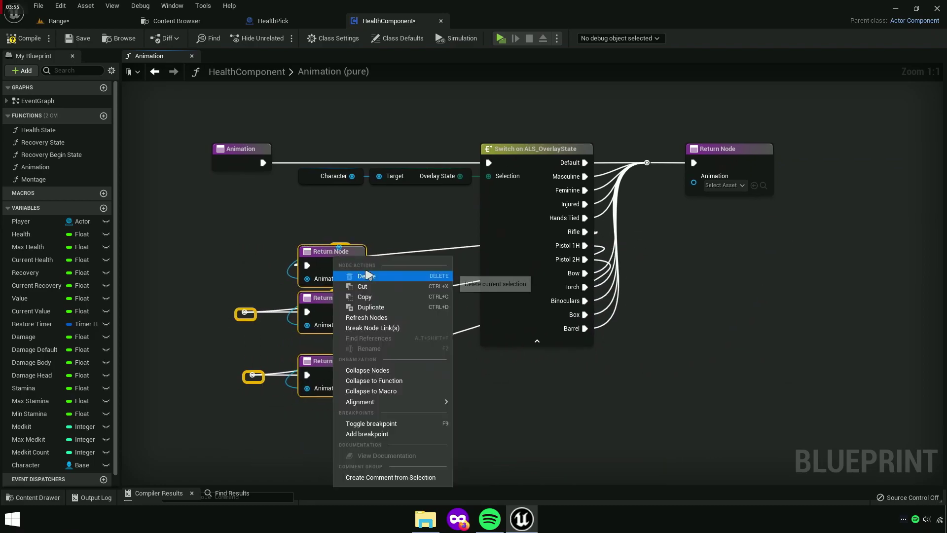
left_click(367, 272)
Route the Switch's Pistol 1H and Pistol 2H outputs to the shared Return Node
right_click_drag(696, 290, 655, 308)
scroll(606, 180, "up", 4)
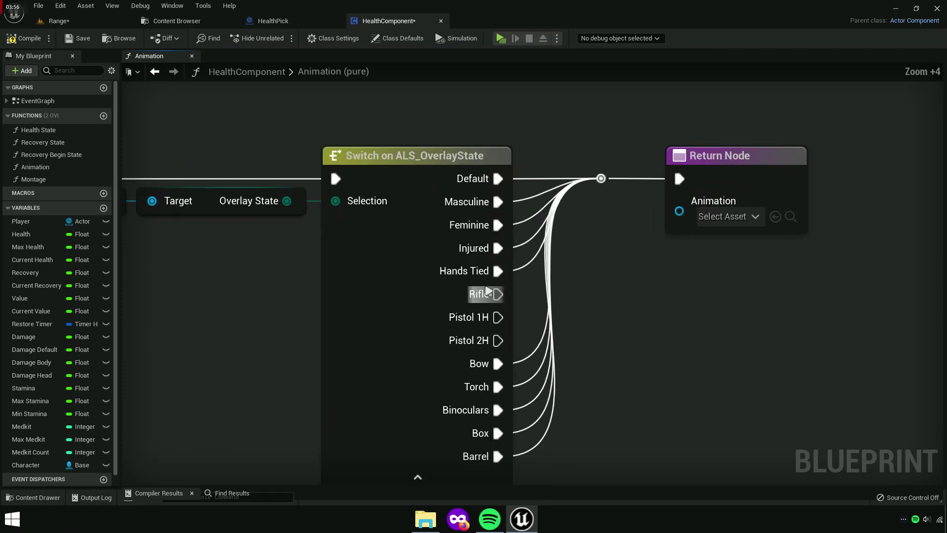
left_click_drag(603, 181, 498, 317)
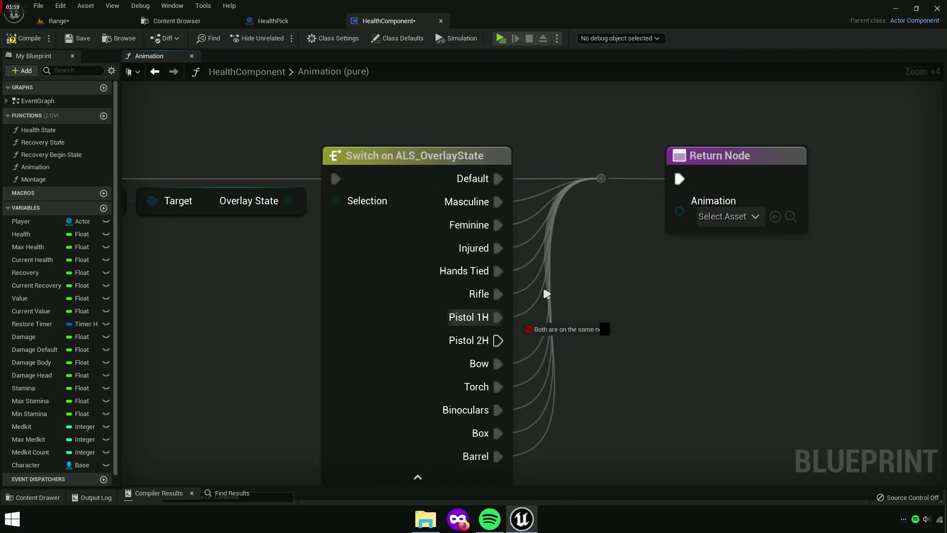
left_click_drag(603, 180, 498, 340)
scroll(662, 291, "down", 1)
scroll(662, 290, "down", 2)
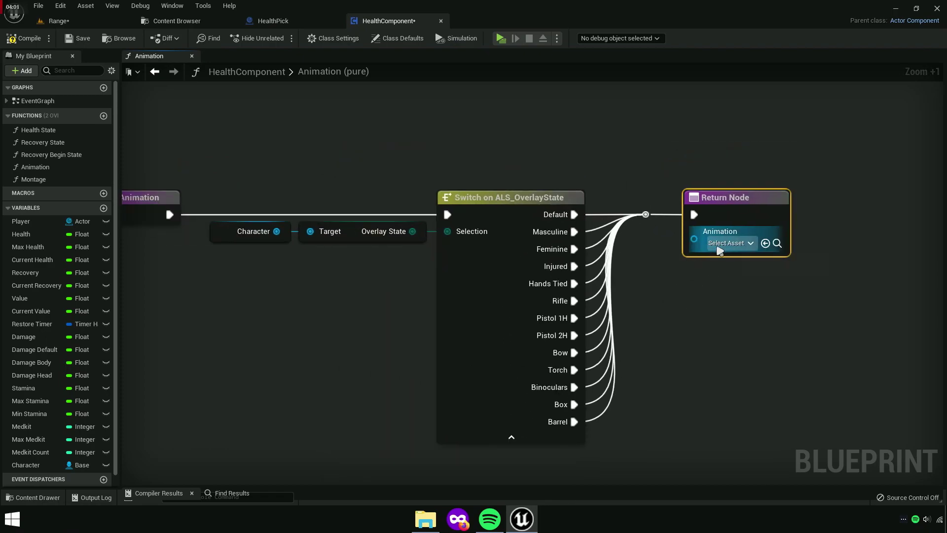
left_click(710, 232)
left_click(659, 295)
Create a new entry input feeding the Return Node's Animation pin, tidied with two reroute points
left_click_drag(695, 230, 628, 212)
right_click_drag(629, 212, 243, 235)
right_click_drag(678, 213, 770, 213)
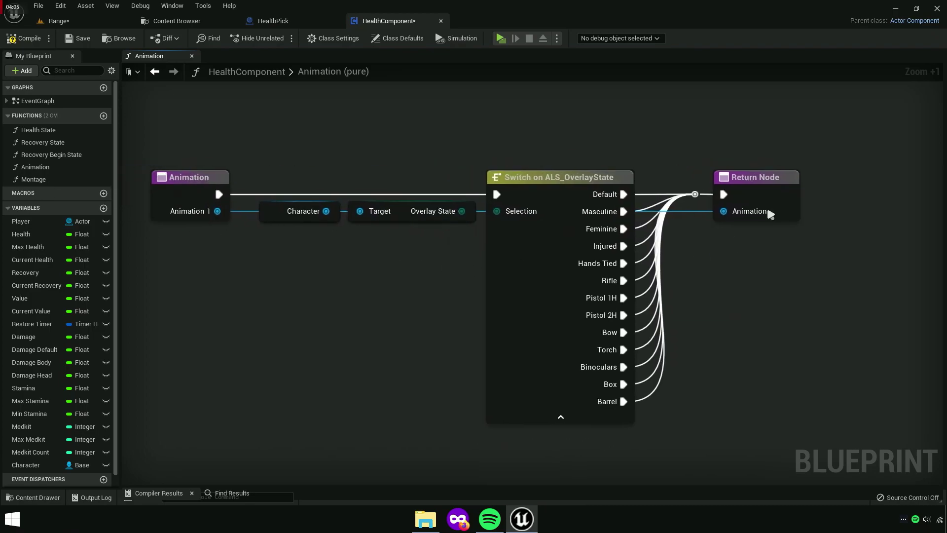
double_click(685, 211)
mouse_move(684, 211)
left_mouse_down()
mouse_move(695, 166)
mouse_move(277, 166)
left_mouse_up()
double_click(660, 166)
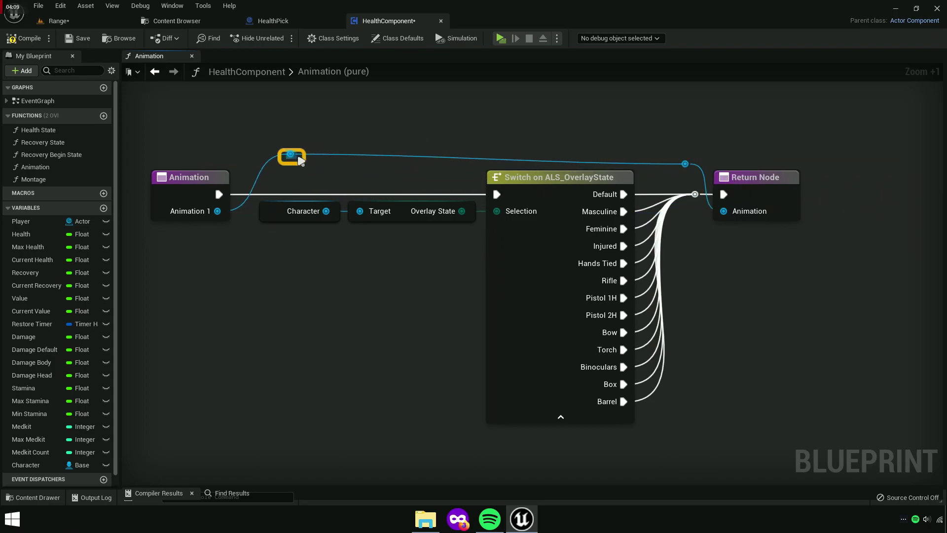
left_click(176, 185)
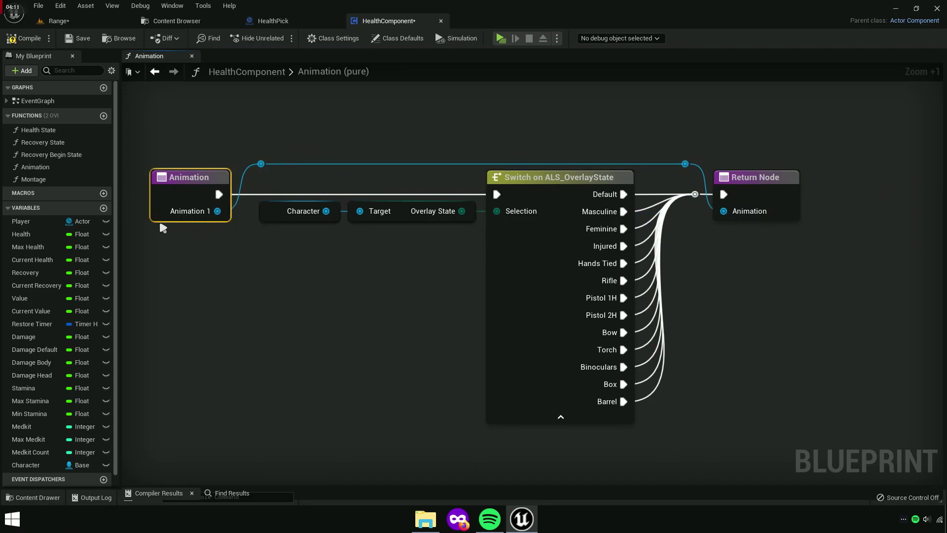
left_click_drag(217, 213, 227, 213)
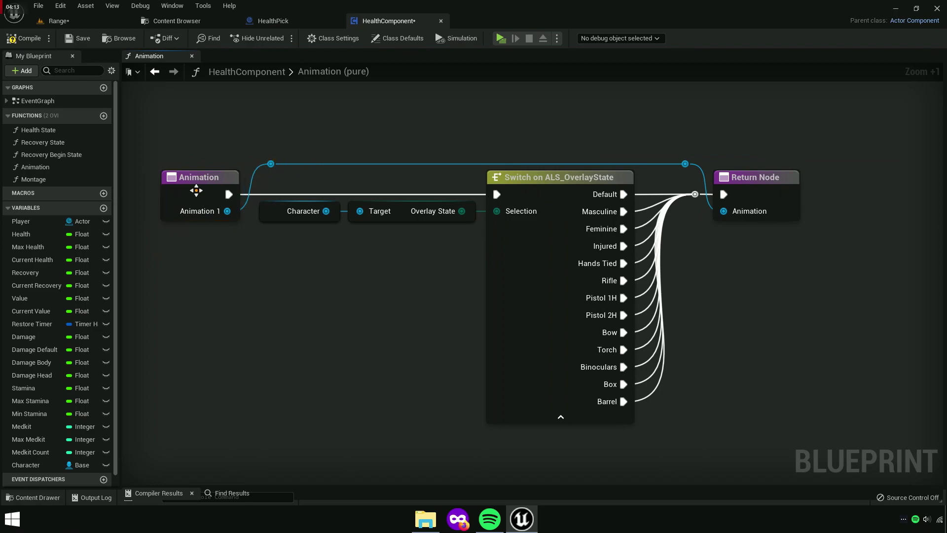
Rename the Animation1 input to Anim
left_click_drag(943, 207, 782, 240)
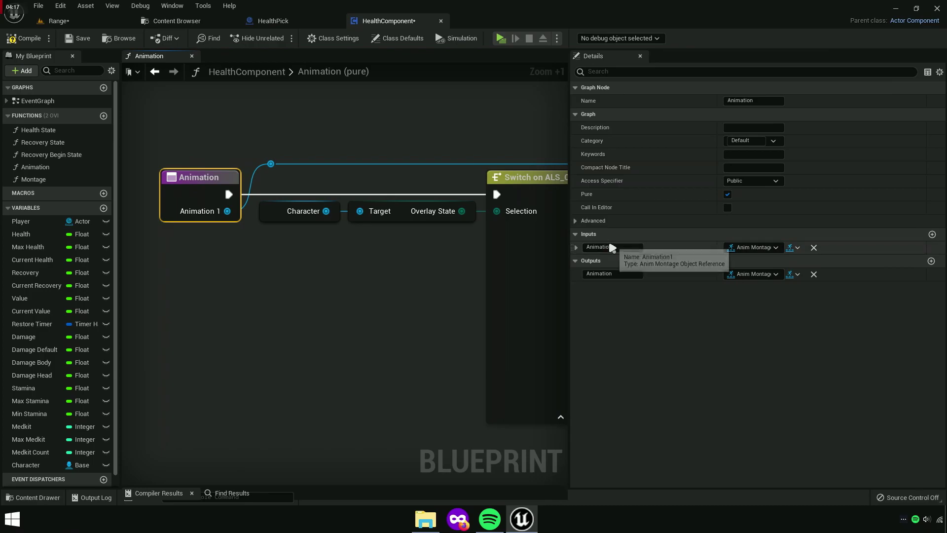
left_click(604, 246)
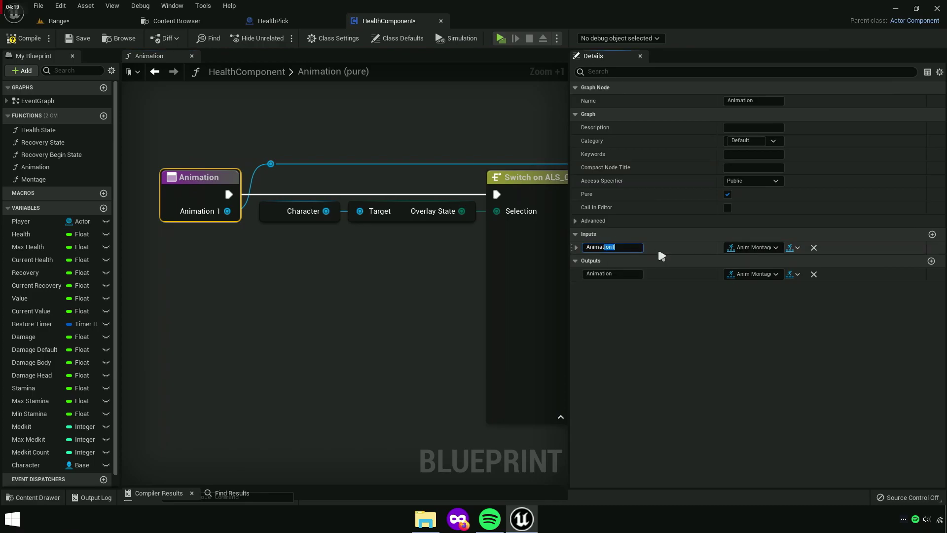
type("Anim")
key("Return")
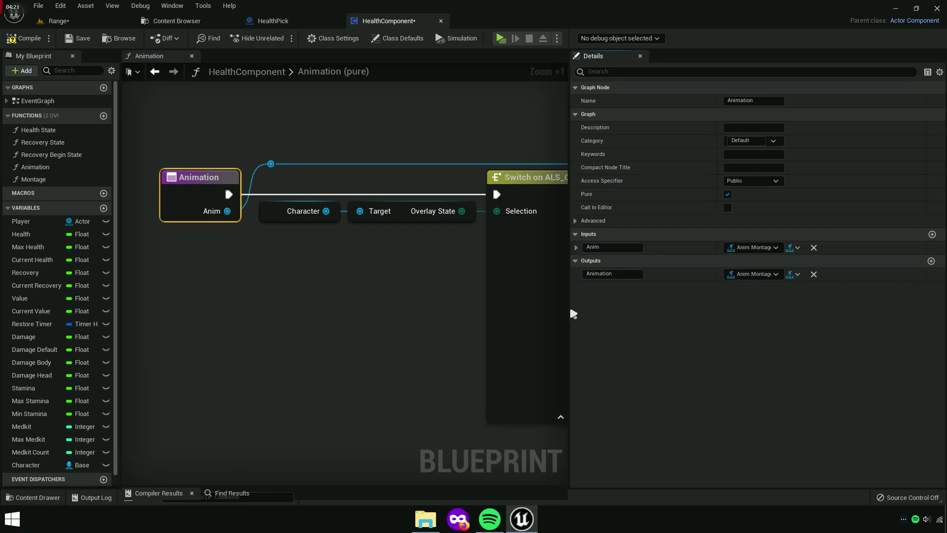
Compile and save HealthComponent, then close the Animation graph
left_click_drag(572, 314, 942, 315)
left_click(11, 39)
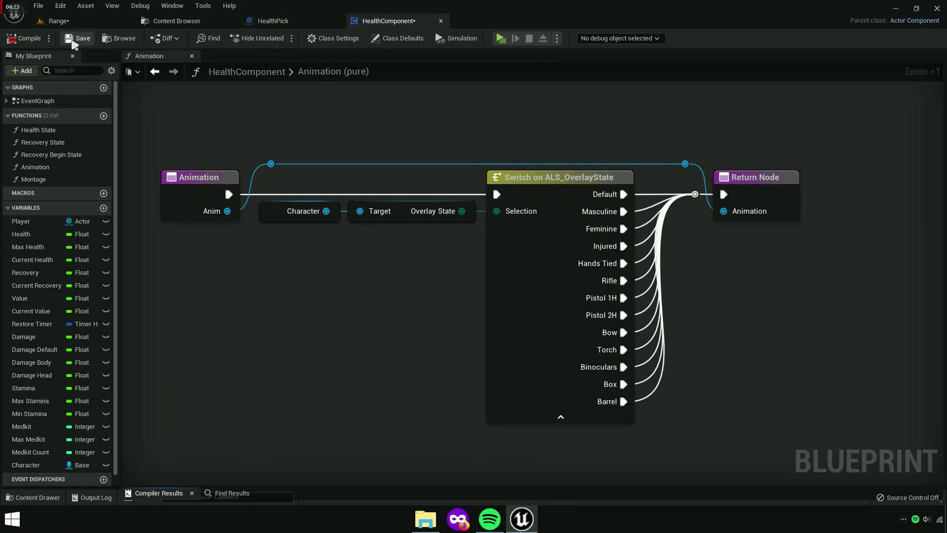
left_click(75, 39)
left_click(192, 56)
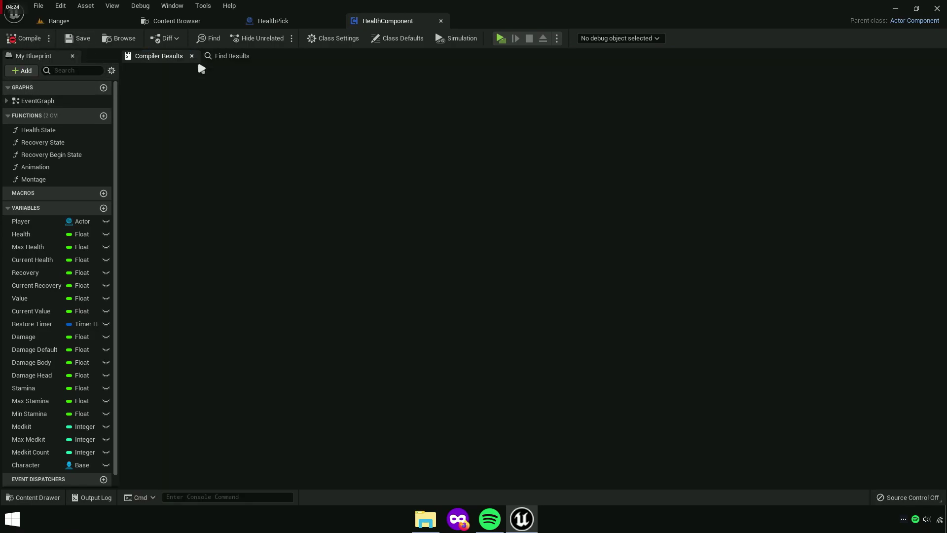
Remove the Rifle, Pistol 1H and Pistol 2H inputs from the Montage function
double_click(56, 179)
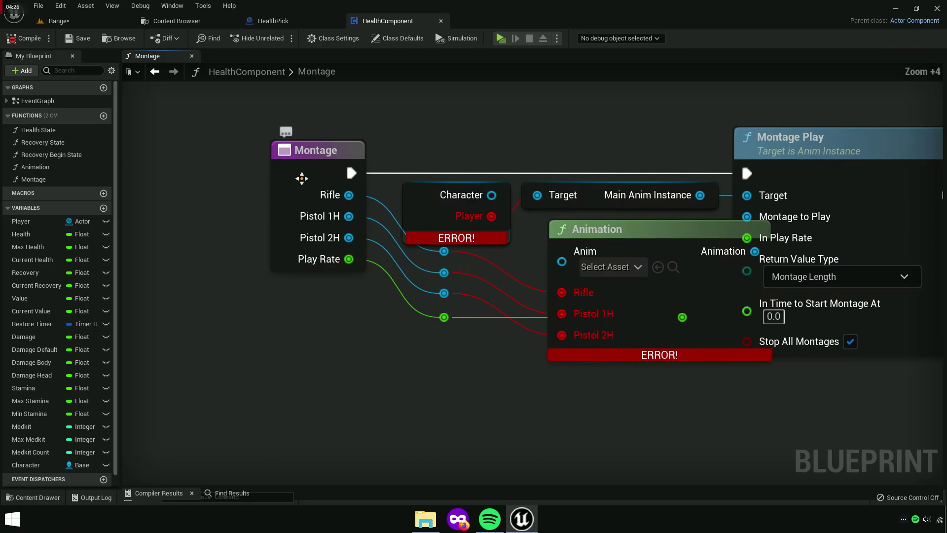
left_click(302, 179)
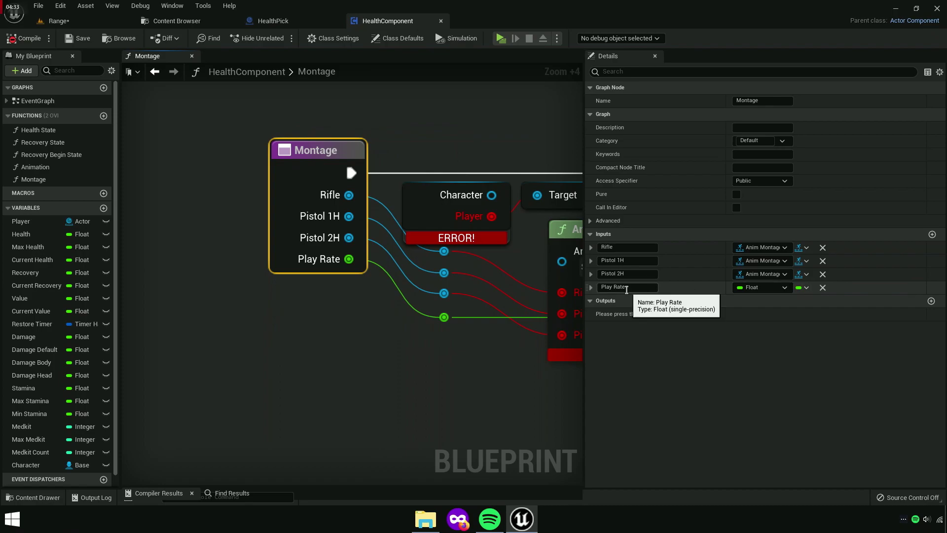
right_click_drag(518, 366, 340, 364)
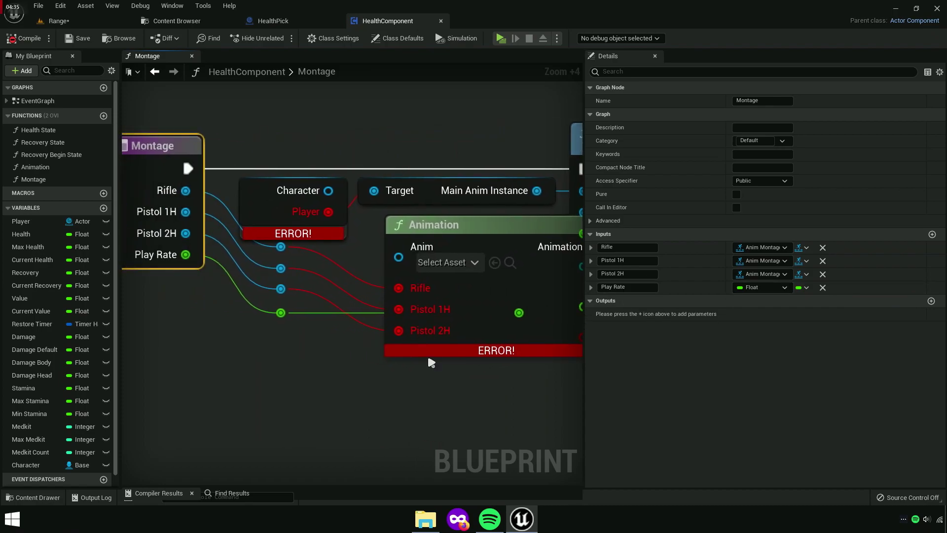
left_click(823, 248)
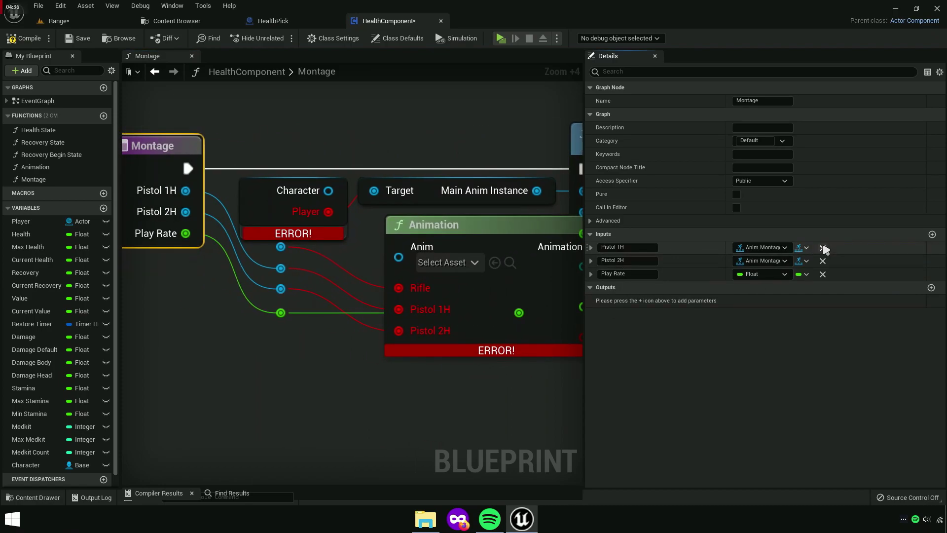
left_click(822, 247)
left_click(823, 248)
Delete the two leftover reroute knots and their broken wires
right_click_drag(449, 388, 519, 395)
scroll(519, 395, "down", 3)
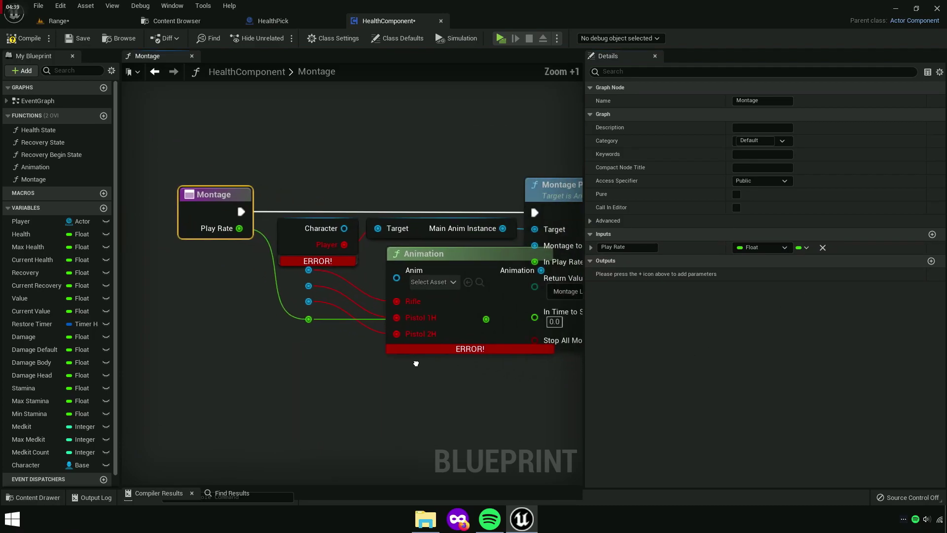
right_click_drag(414, 361, 358, 356)
left_click_drag(272, 268, 242, 253)
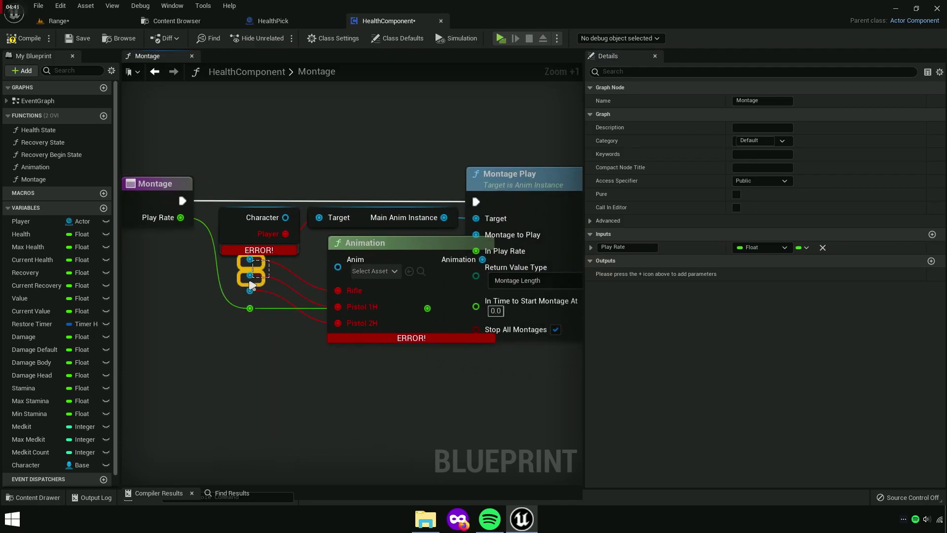
left_click_drag(263, 282, 231, 373)
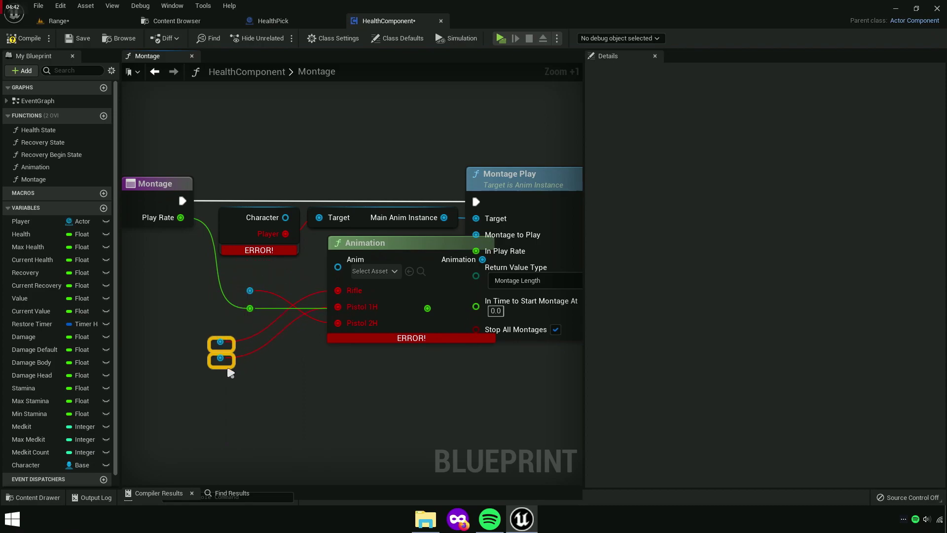
key("Delete")
right_click_drag(363, 370, 302, 380)
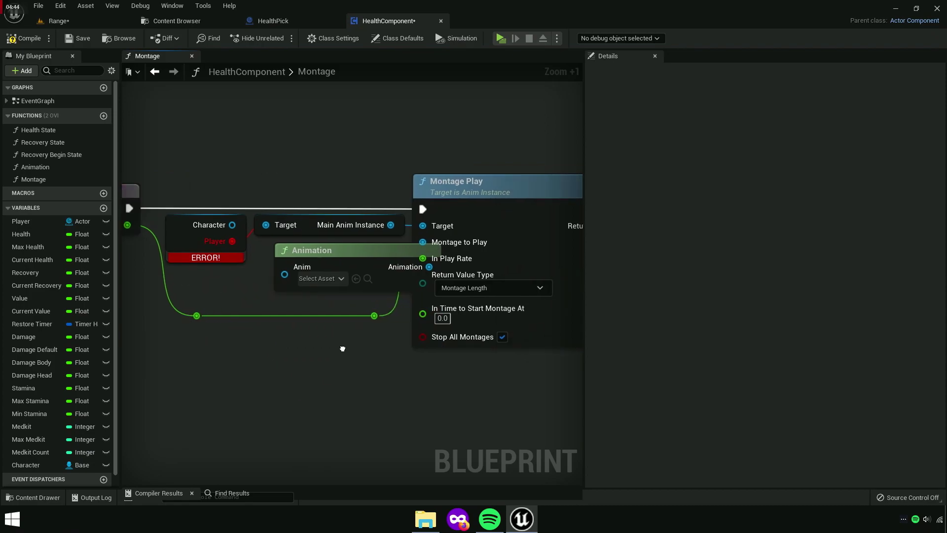
Wire the Animation node's Anim pin to Montage, adding an Anim input above Play Rate
right_click_drag(276, 277, 461, 311)
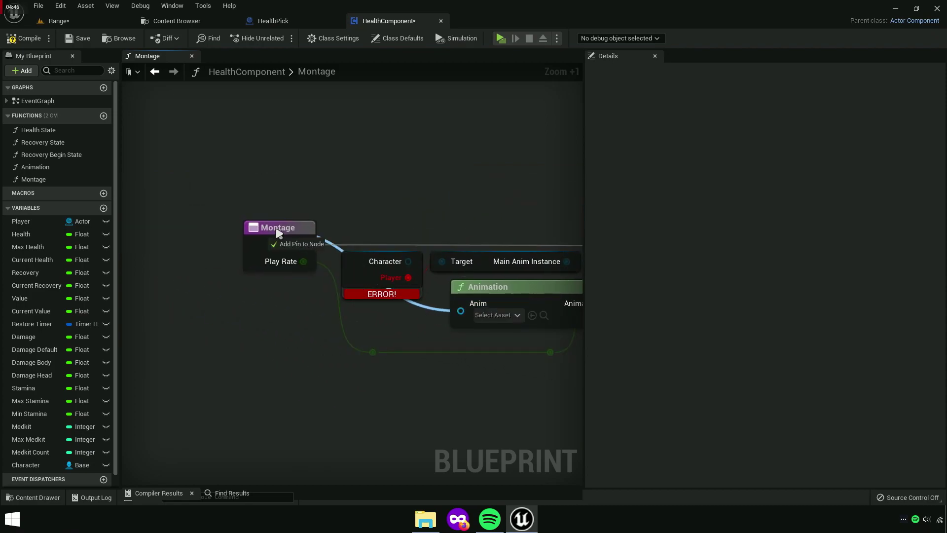
left_click(281, 236)
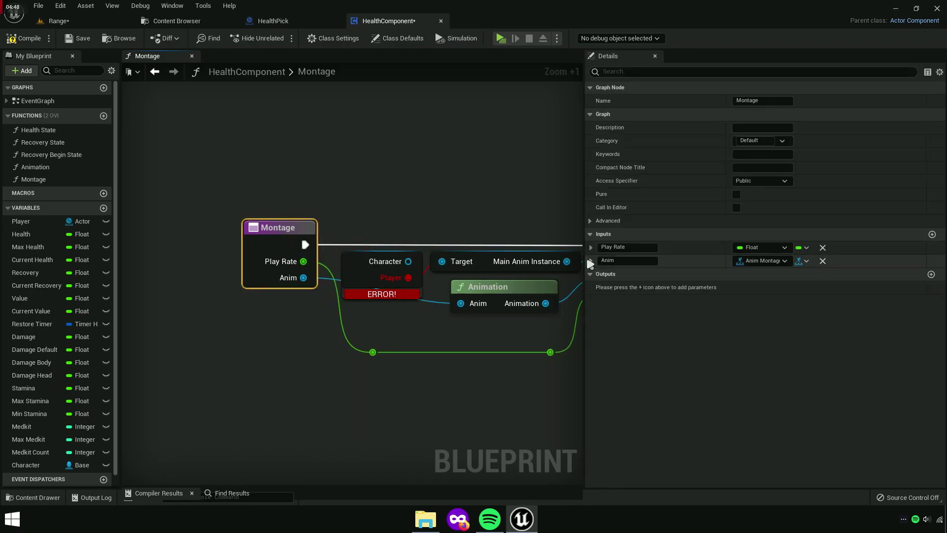
left_click_drag(585, 259, 584, 247)
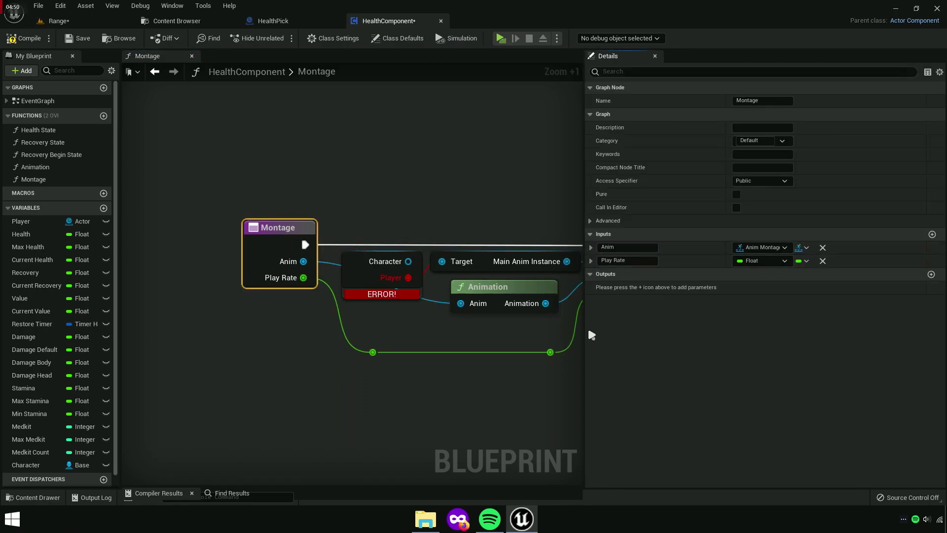
left_click_drag(585, 335, 834, 334)
Replace the broken Player getter with a Character getter feeding Get Main Anim Instance
left_click(367, 221)
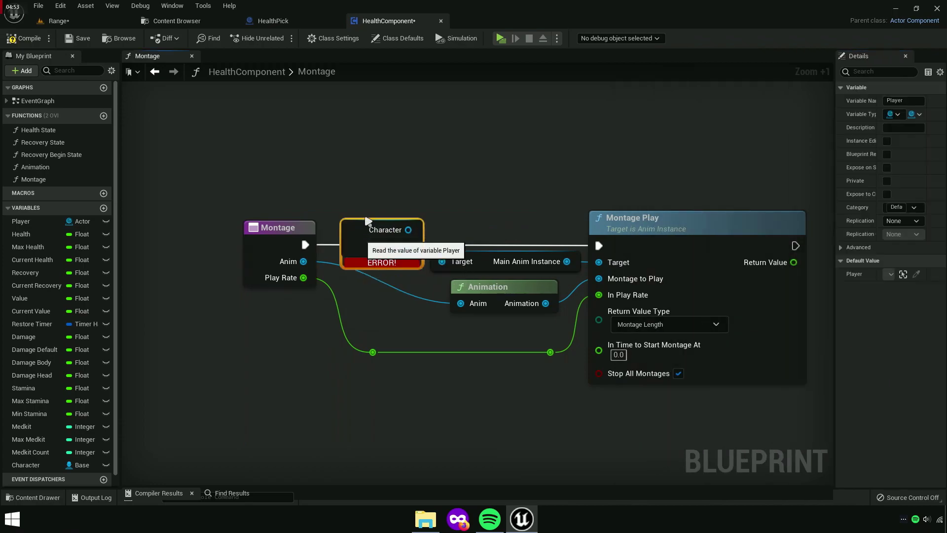
key("Delete")
left_click_drag(25, 465, 441, 261)
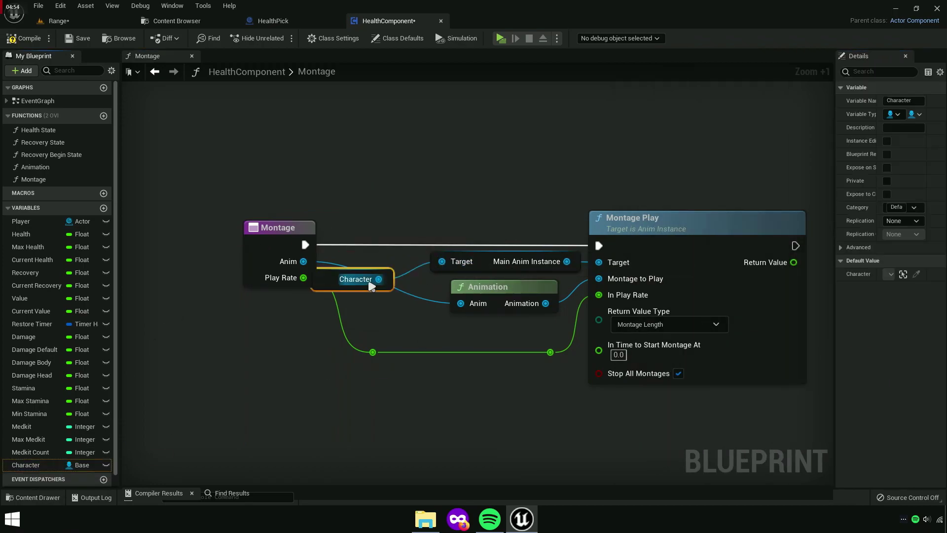
left_click_drag(371, 286, 400, 269)
Nudge the Animation node right and add a reroute point on the Anim wire
left_click_drag(454, 237, 616, 269, "ctrl")
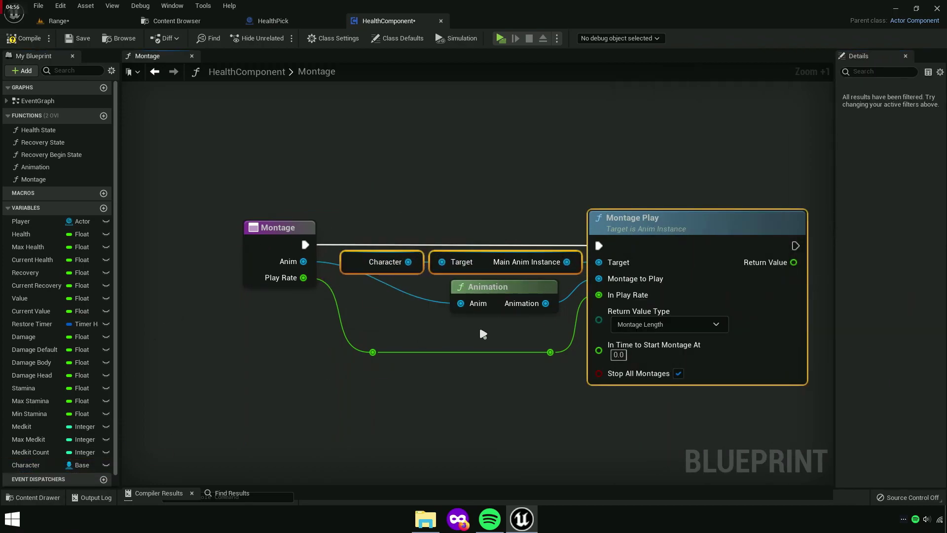
left_click_drag(513, 297, 523, 296)
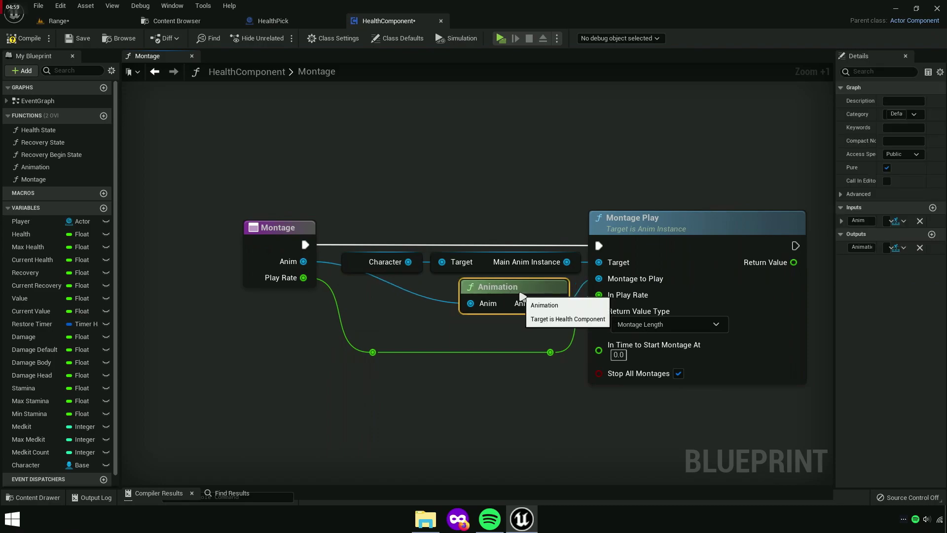
left_click(493, 332)
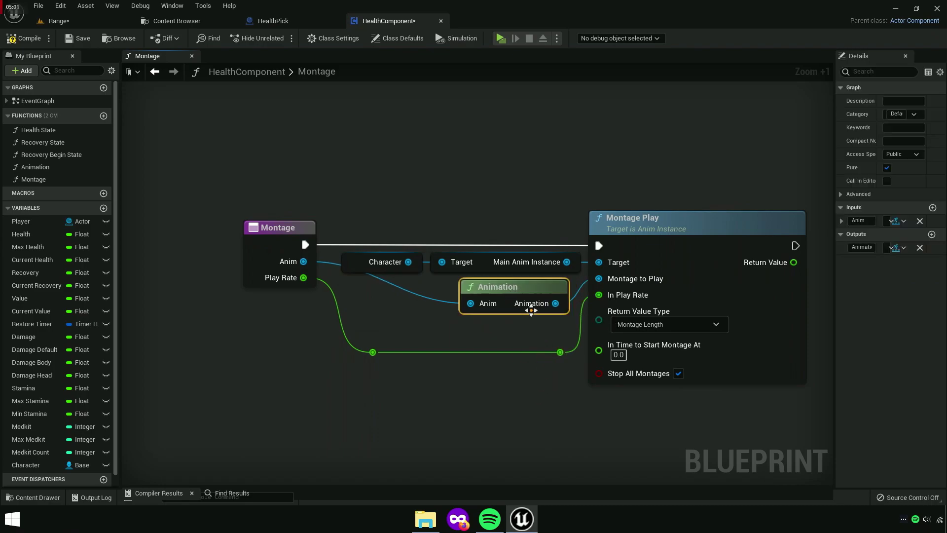
left_click_drag(522, 307, 533, 306)
left_click(465, 324)
double_click(431, 297)
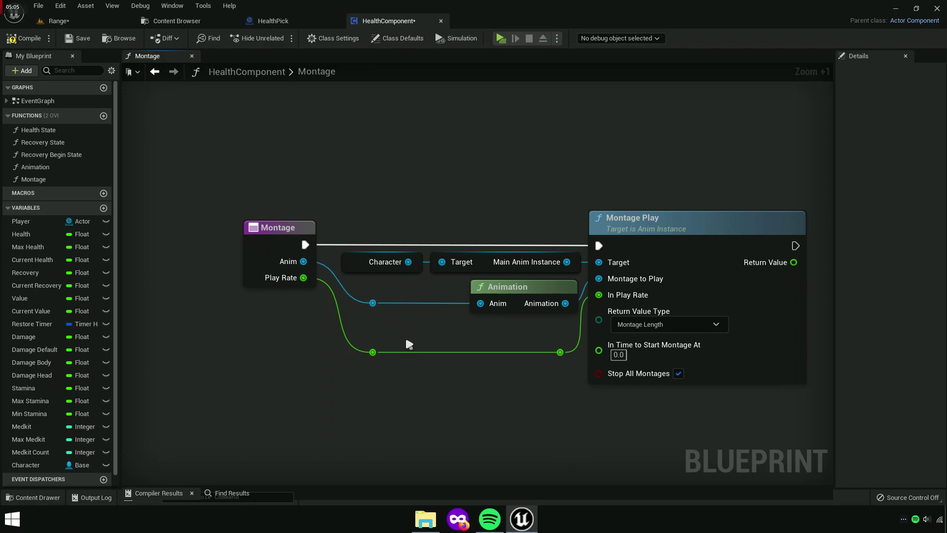
Align the Montage, Animation and Main Anim Instance nodes with the reroute, then save HealthComponent
left_click_drag(291, 281, 301, 281)
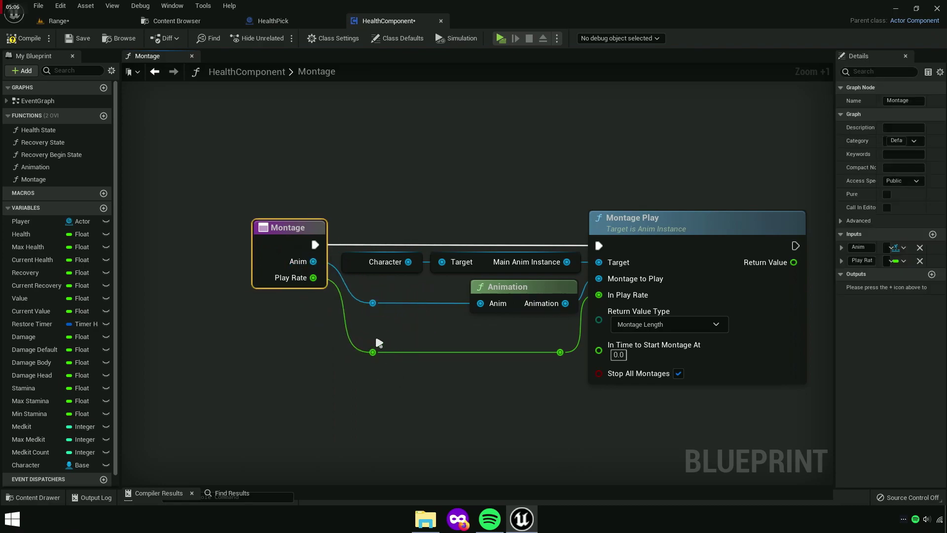
left_click(391, 364)
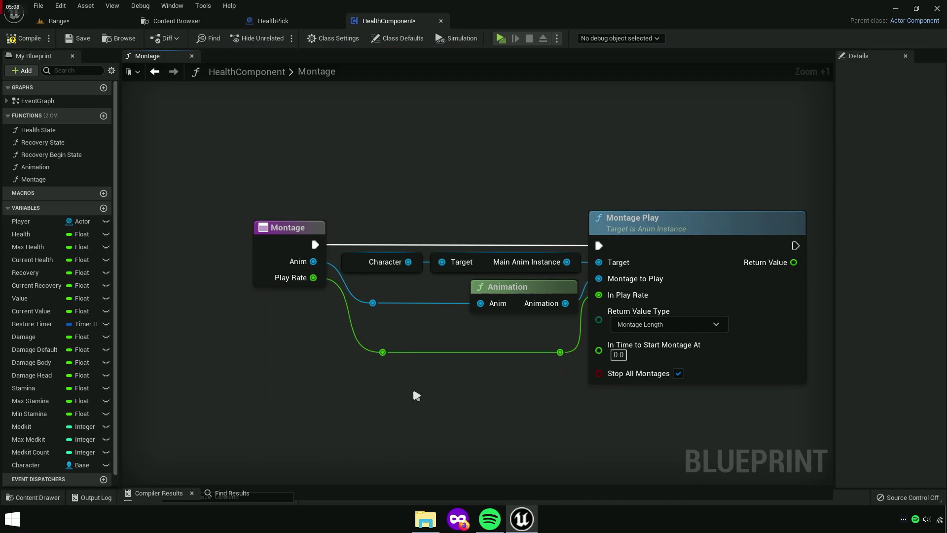
left_click_drag(549, 349, 539, 349)
left_click(541, 384)
left_click_drag(514, 315, 505, 315)
left_click(456, 329)
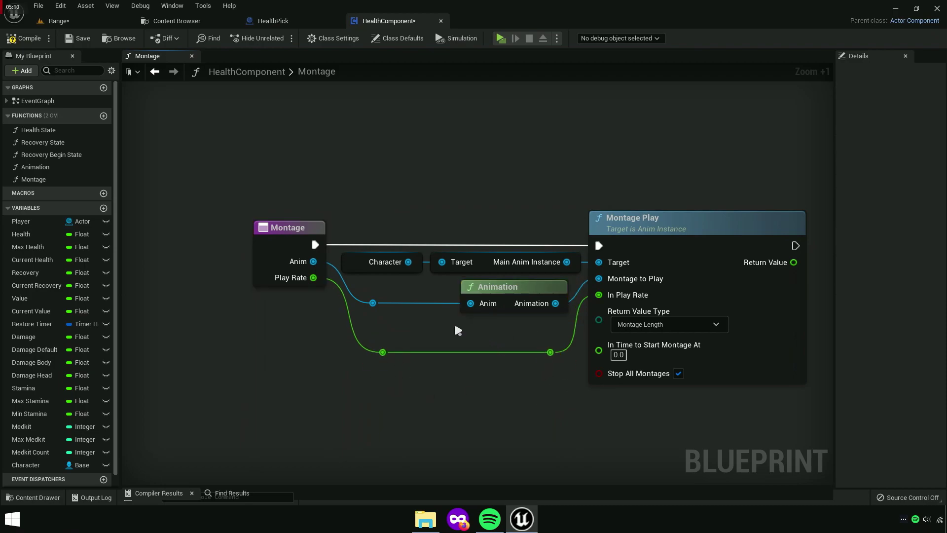
left_click_drag(499, 257, 489, 258)
left_click(455, 304)
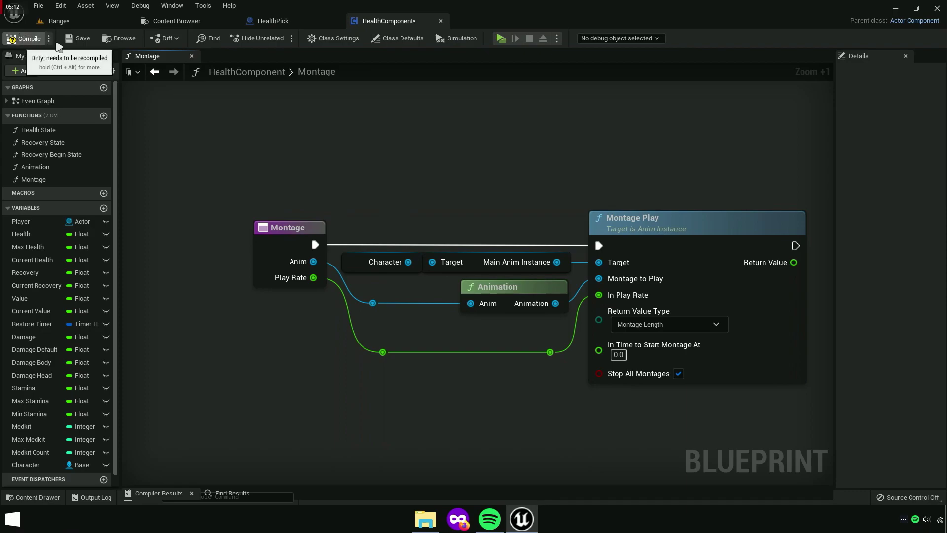
left_click(77, 40)
Save all modified assets, confirming the three listed ones
left_click(149, 23)
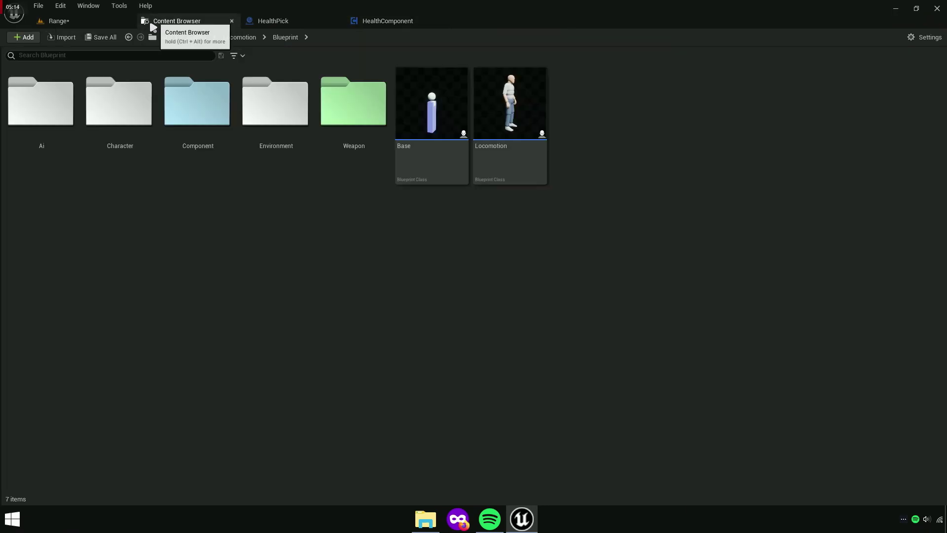
left_click(109, 38)
left_click(555, 371)
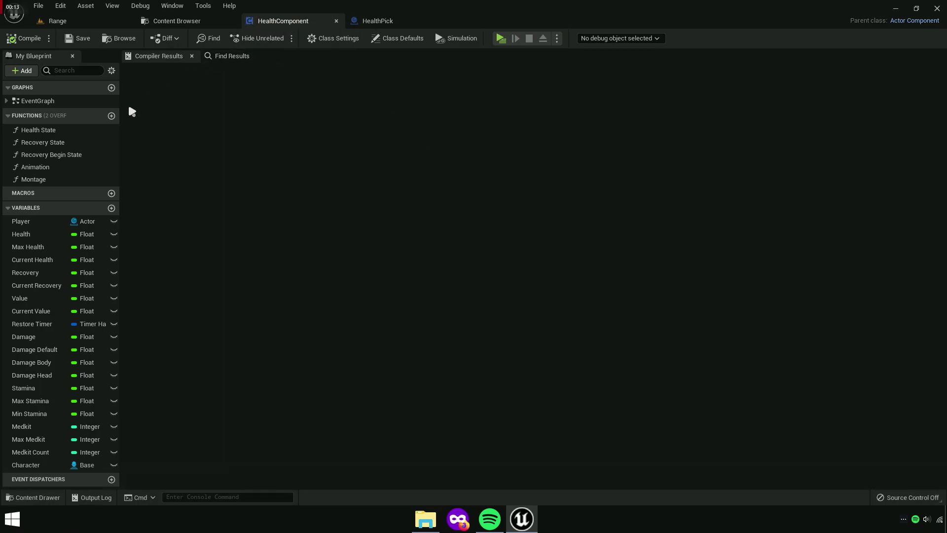
Add a HealthComponent function named Medkit State and bring its entry node into view
left_click(112, 116)
type("Me")
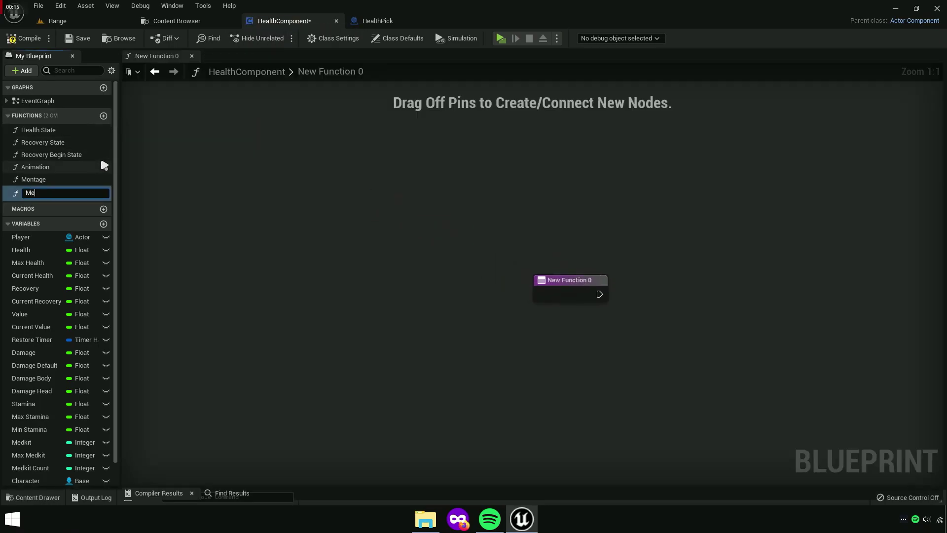
type("dkit State")
key("Return")
scroll(383, 148, "up", 7)
mouse_move(614, 294)
right_mouse_down()
mouse_move(383, 148)
mouse_move(343, 234)
right_mouse_up()
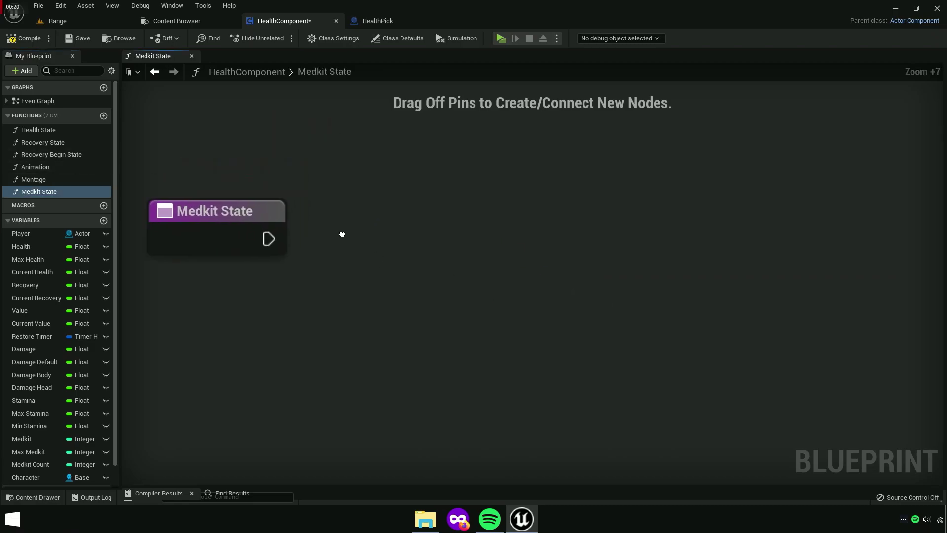
left_click(27, 115)
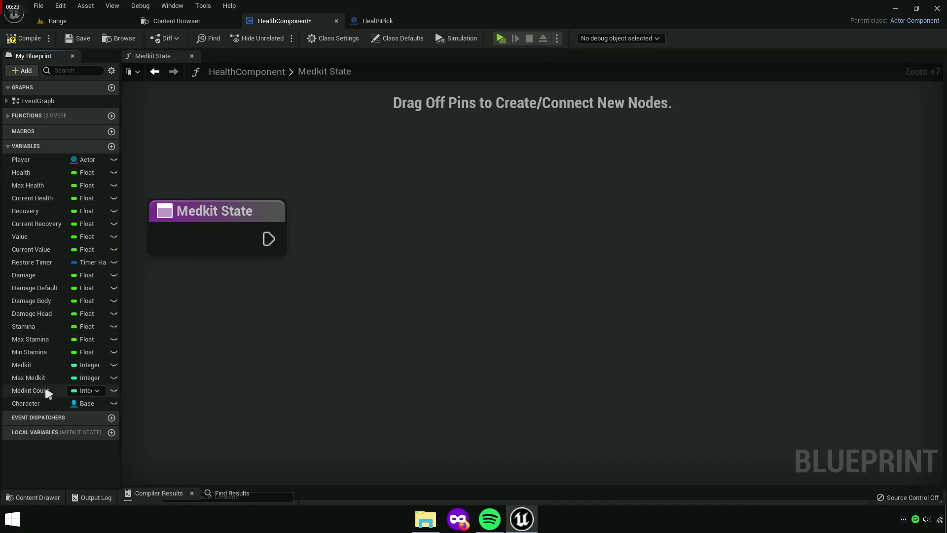
Place Medkit and Max Medkit getters and compare Medkit less than Max Medkit
left_click_drag(30, 366, 89, 366)
left_click_drag(344, 234, 343, 234)
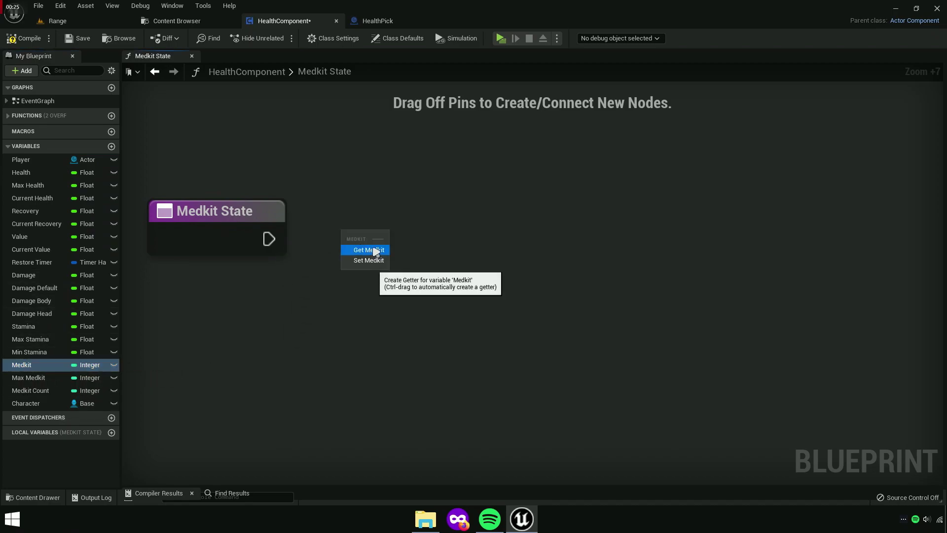
left_click(367, 248)
left_click_drag(40, 377, 397, 301)
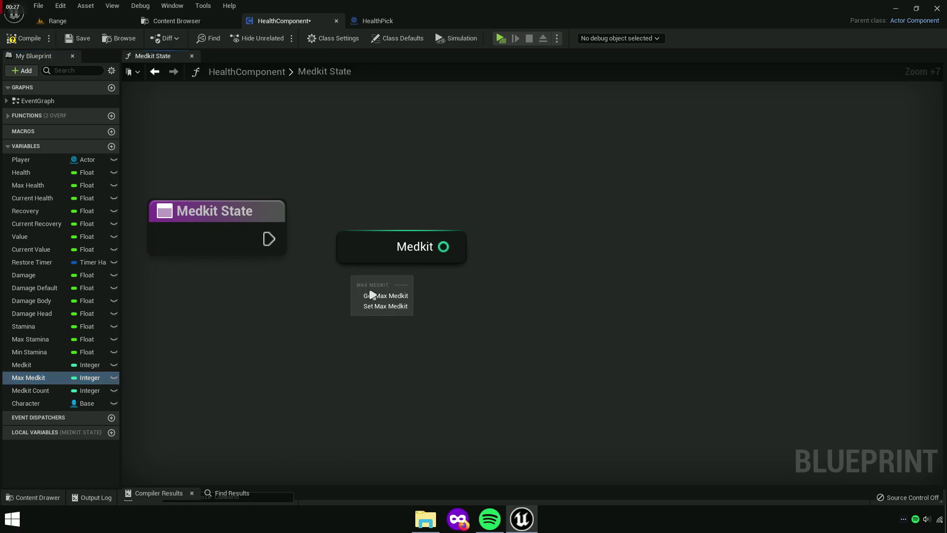
left_click(385, 295)
left_click_drag(443, 247, 545, 244)
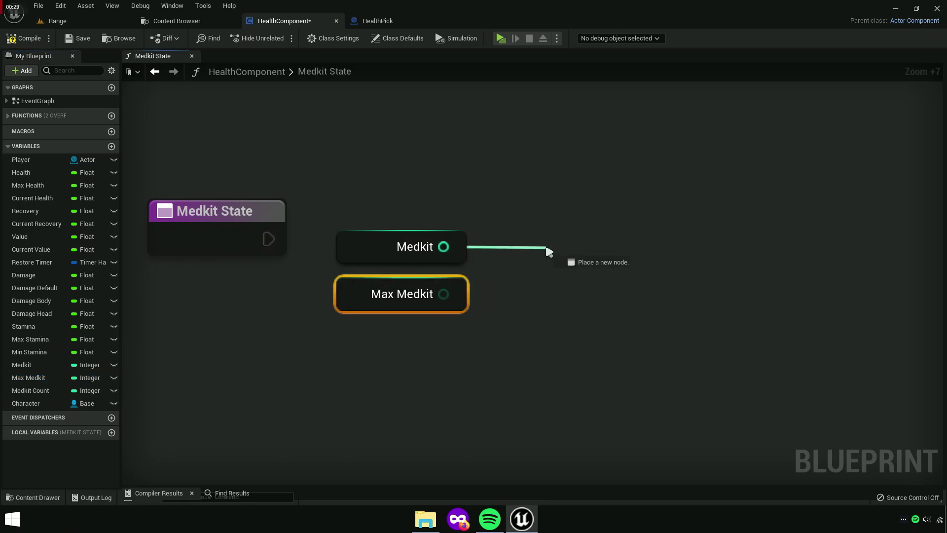
left_click(545, 244)
left_click_drag(445, 248, 565, 256)
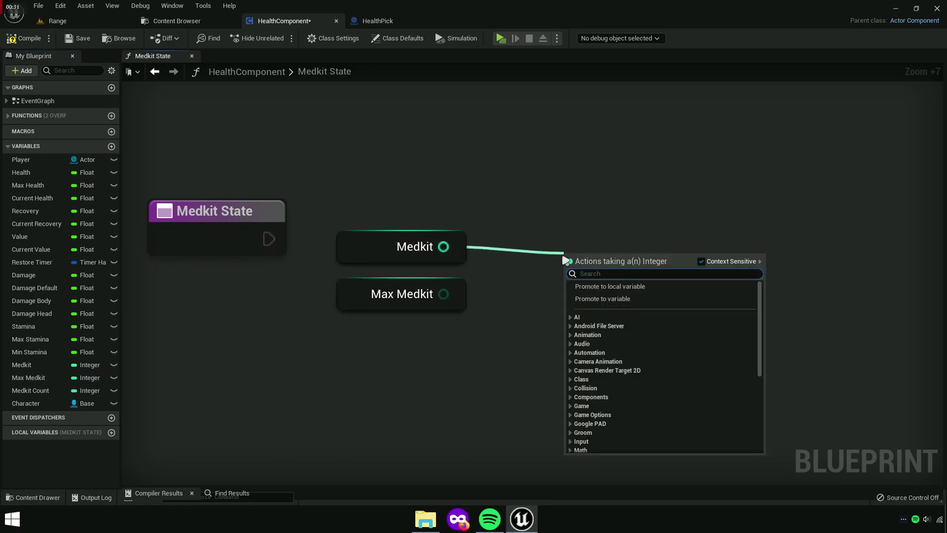
type("less")
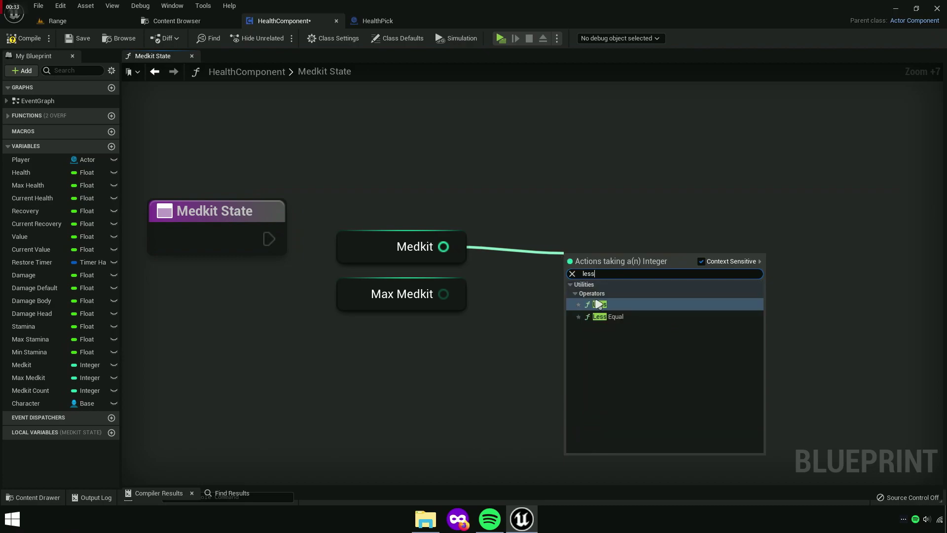
left_click(599, 304)
mouse_move(576, 289)
left_mouse_down()
mouse_move(462, 301)
mouse_move(443, 294)
left_mouse_up()
left_click_drag(593, 271, 527, 270)
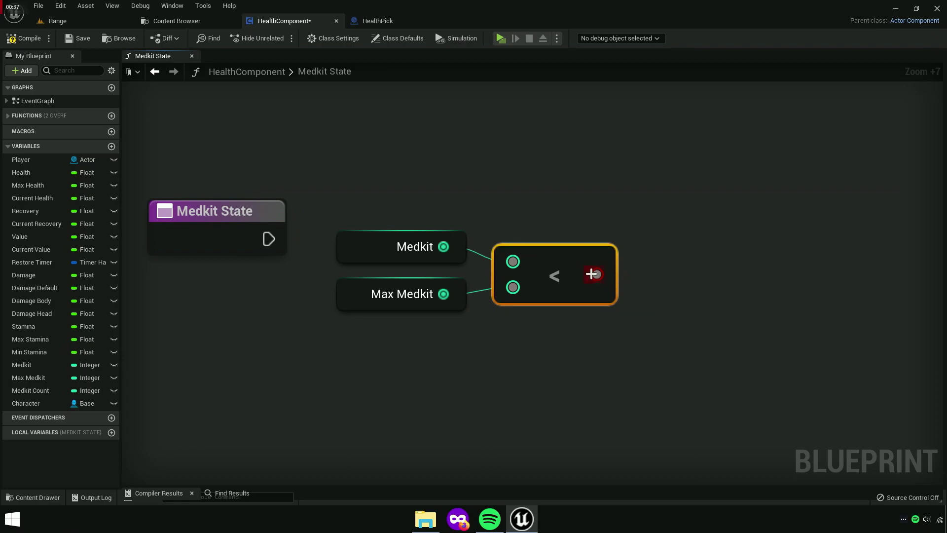
Add a Branch on the comparison result, run from the Medkit State entry
left_click_drag(591, 274, 637, 242)
type("branch")
left_click(663, 301)
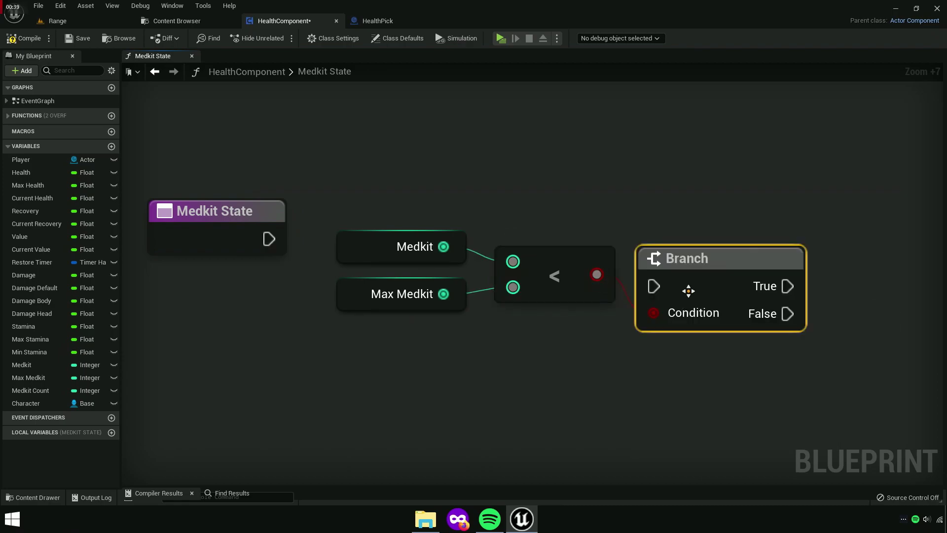
mouse_move(689, 291)
left_mouse_down()
mouse_move(689, 243)
mouse_move(269, 238)
left_mouse_up()
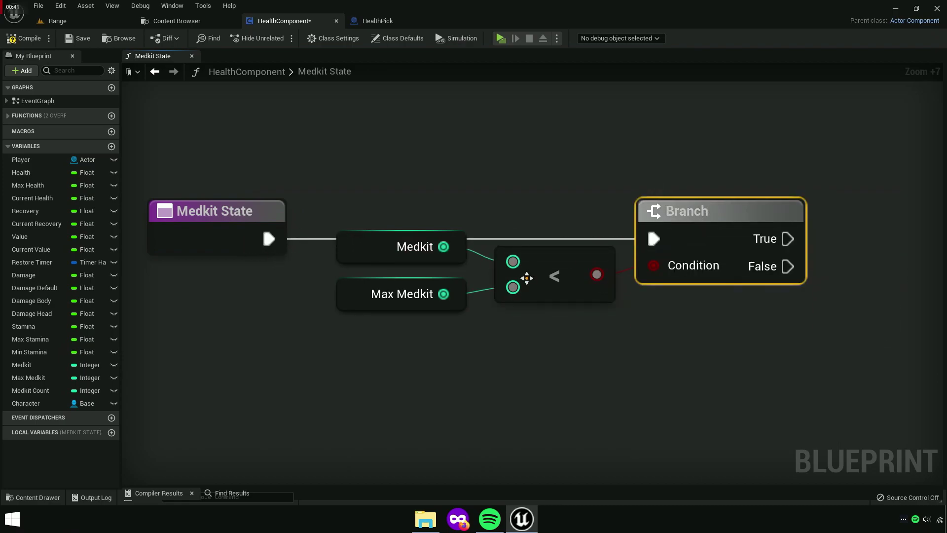
mouse_move(527, 278)
right_mouse_down()
mouse_move(434, 242)
mouse_move(534, 238)
mouse_move(435, 237)
right_mouse_up()
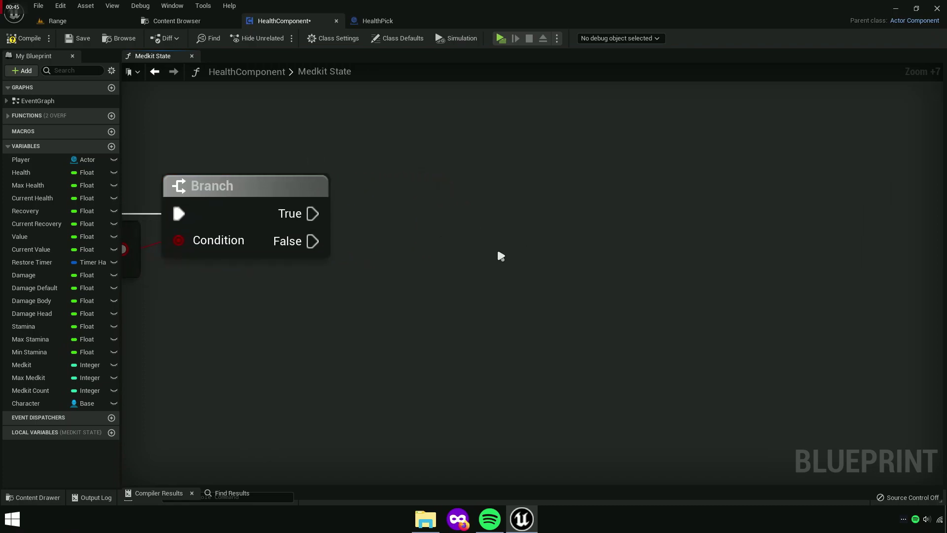
Add a Medkit getter feeding an integer Add node with 1
left_click_drag(29, 366, 368, 208)
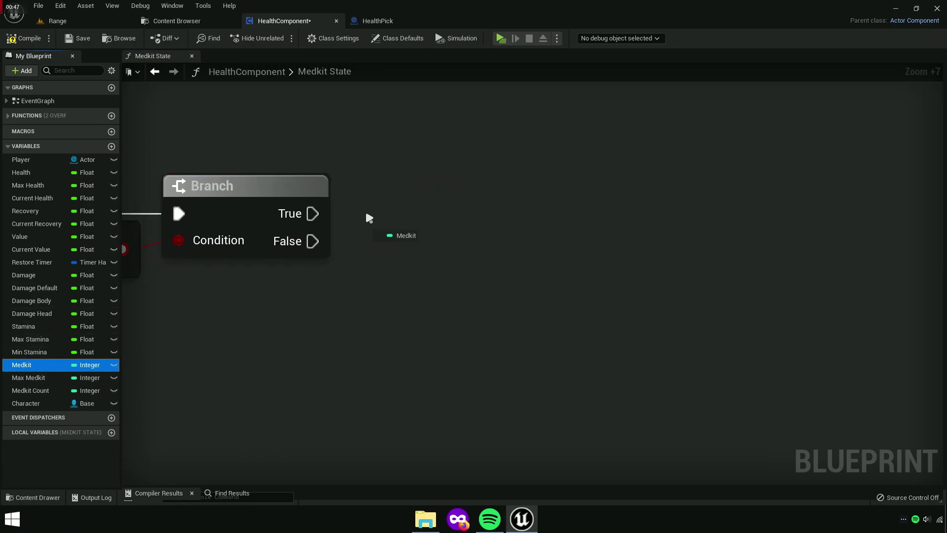
left_click(394, 231)
left_click_drag(474, 221, 534, 227)
type("+")
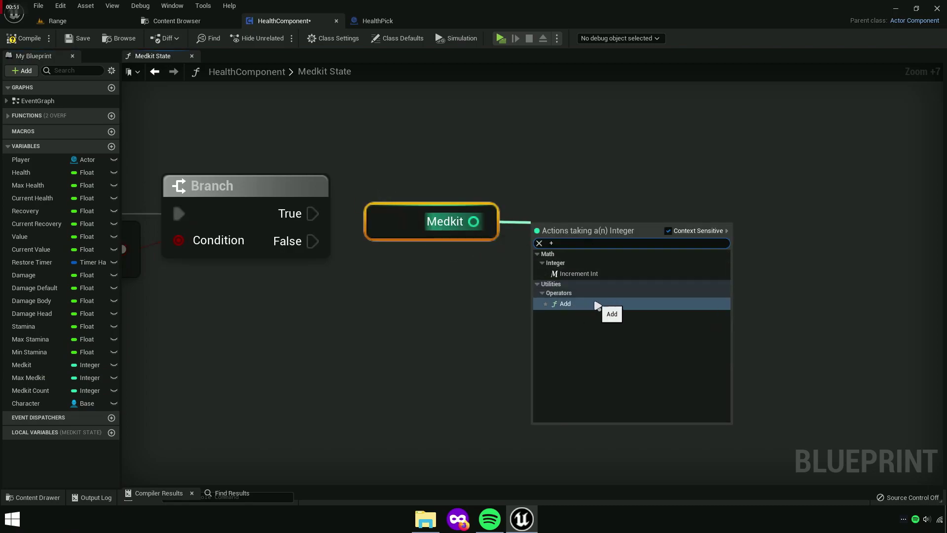
left_click(565, 303)
left_click_drag(579, 235, 610, 236)
left_click_drag(578, 298, 467, 206)
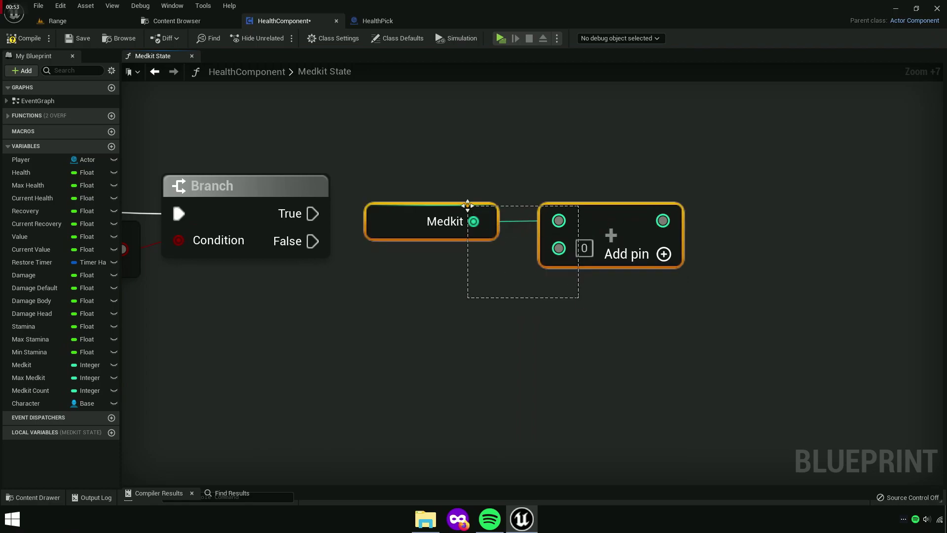
left_click_drag(582, 249, 566, 251)
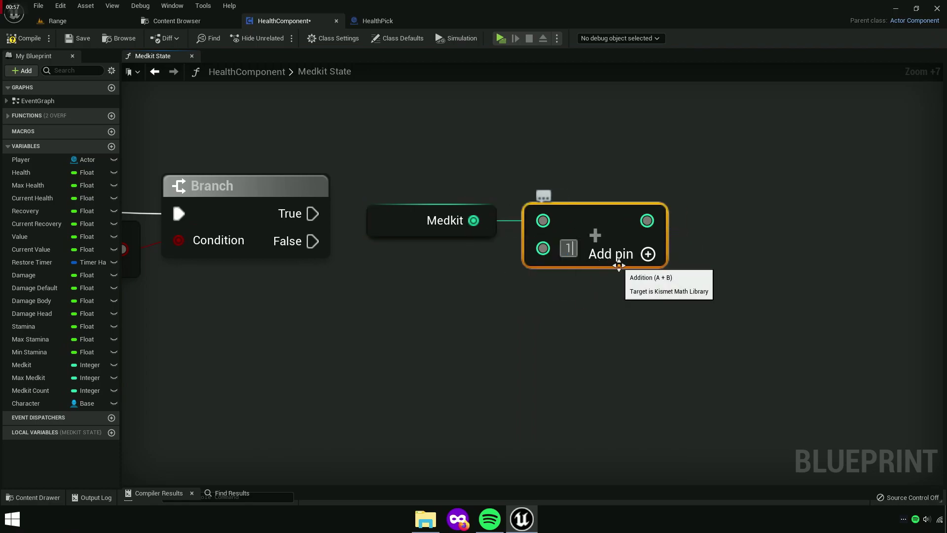
right_click_drag(630, 307, 442, 314)
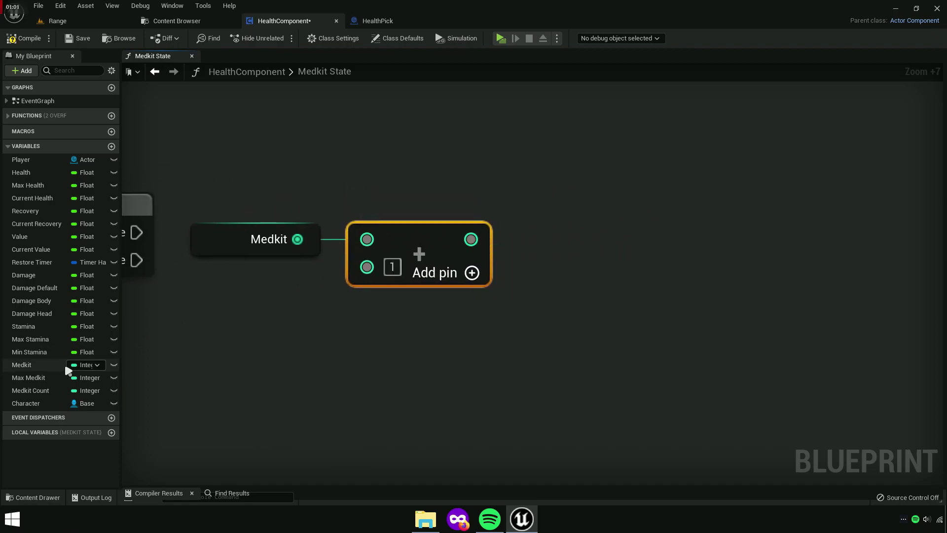
Store the Add result in a SET Medkit node wired from the Branch True output
mouse_move(29, 366)
left_mouse_down()
mouse_move(490, 237)
mouse_move(474, 240)
left_mouse_up()
left_click_drag(730, 258, 598, 206)
left_click_drag(518, 290, 281, 209)
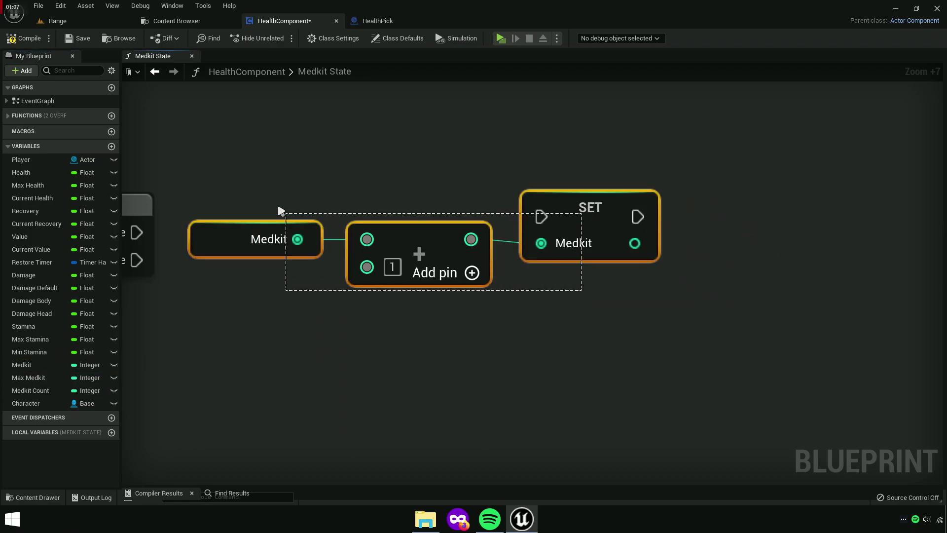
right_click_drag(538, 216, 716, 202)
left_click_drag(719, 199, 313, 219)
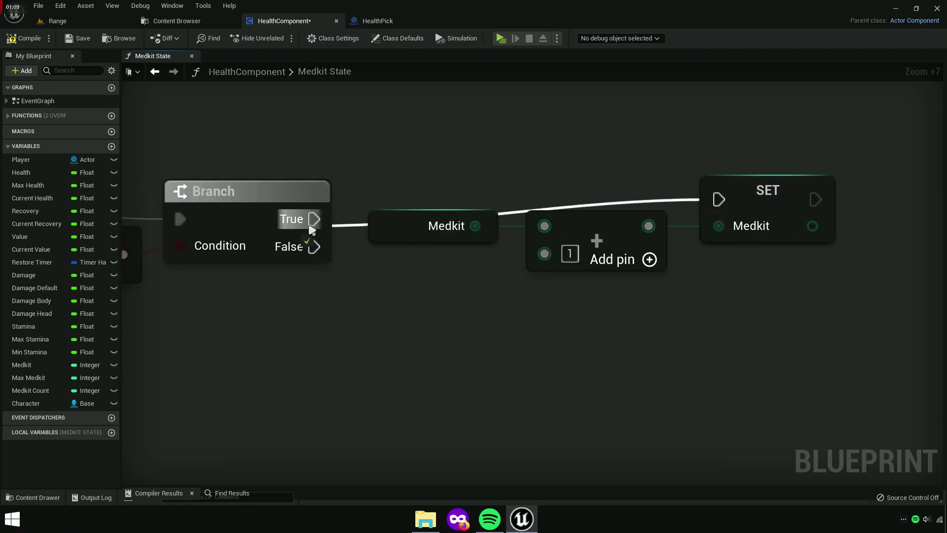
Arrange the Medkit, Add and SET nodes and compile HealthComponent
mouse_move(444, 177)
left_mouse_down()
mouse_move(788, 211)
mouse_move(770, 225)
mouse_move(758, 217)
left_mouse_up()
left_click(771, 218)
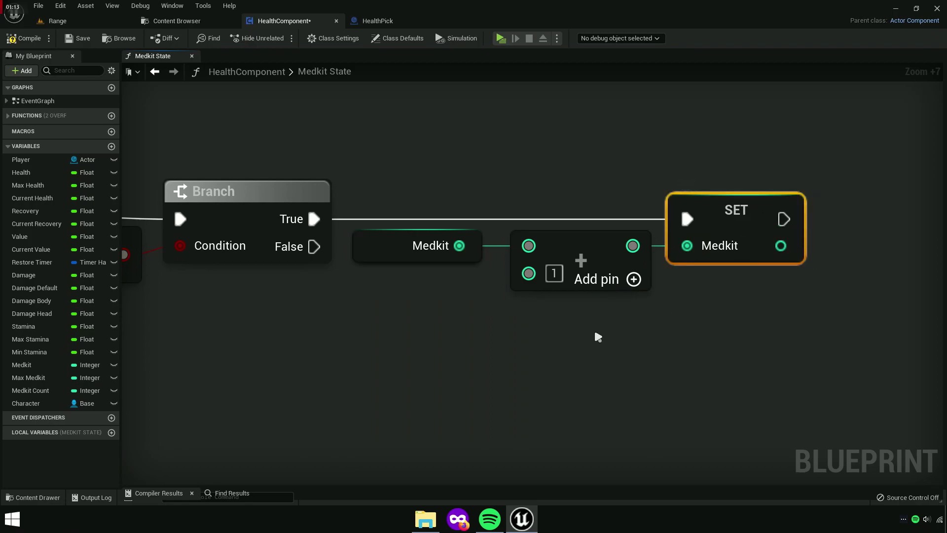
left_click(414, 269)
left_click(418, 268)
left_click_drag(383, 243, 735, 205)
left_click(735, 204)
right_click_drag(802, 232, 478, 179)
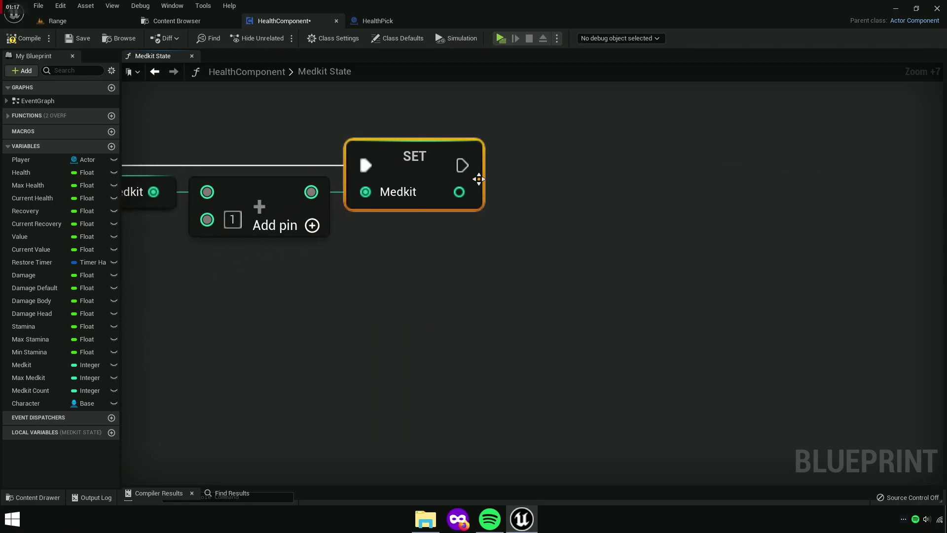
right_click_drag(619, 200, 580, 204)
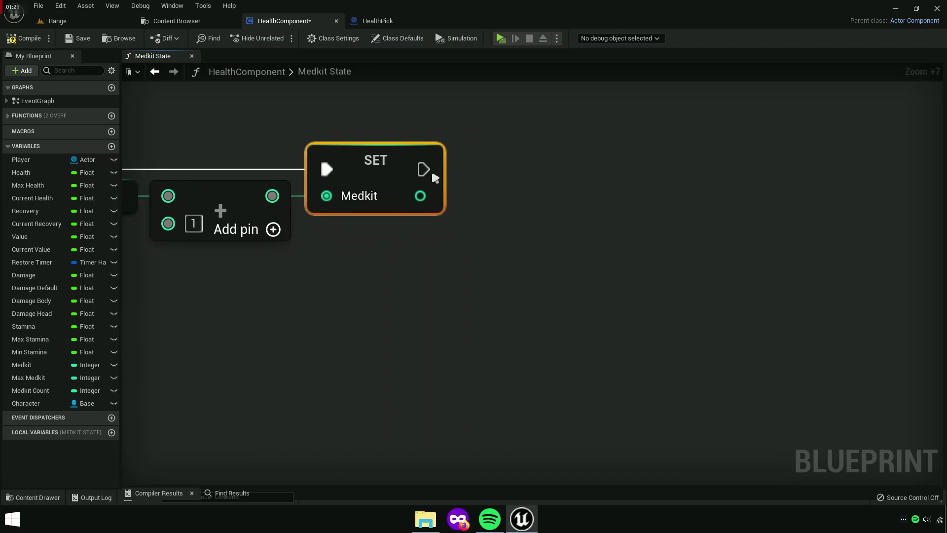
right_click_drag(427, 171, 488, 207)
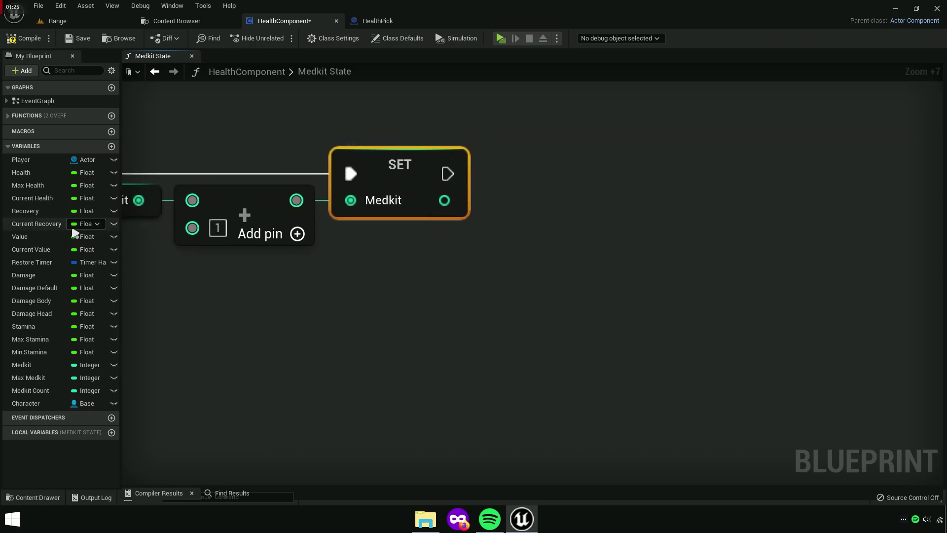
right_click_drag(370, 309, 348, 325)
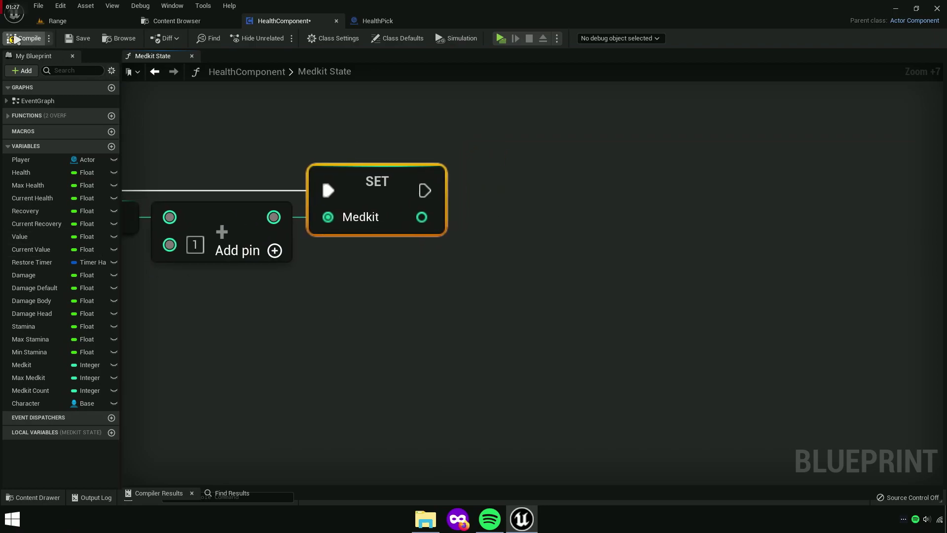
left_click(17, 39)
mouse_move(461, 198)
right_mouse_down()
mouse_move(511, 199)
mouse_move(485, 221)
right_mouse_up()
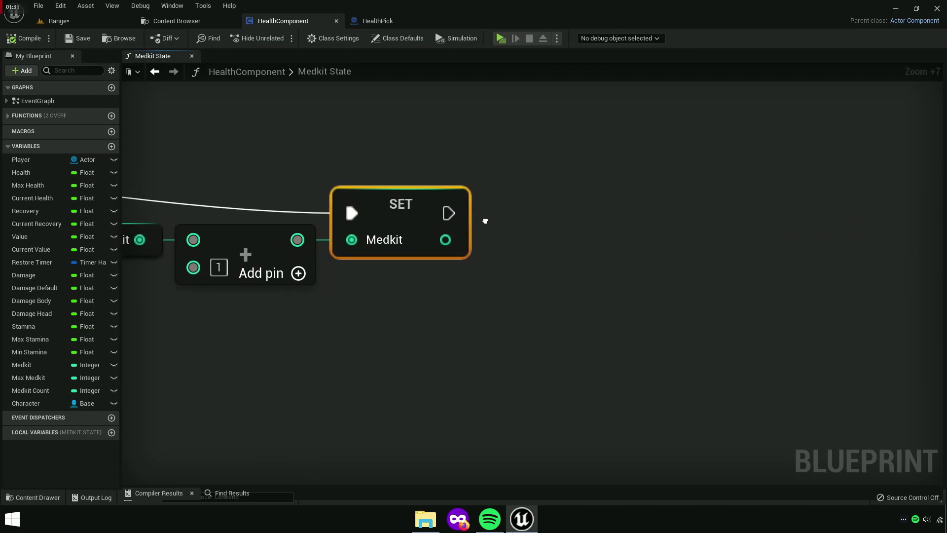
Find and open the Character_HUD widget blueprint from the Content Browser
left_click(179, 21)
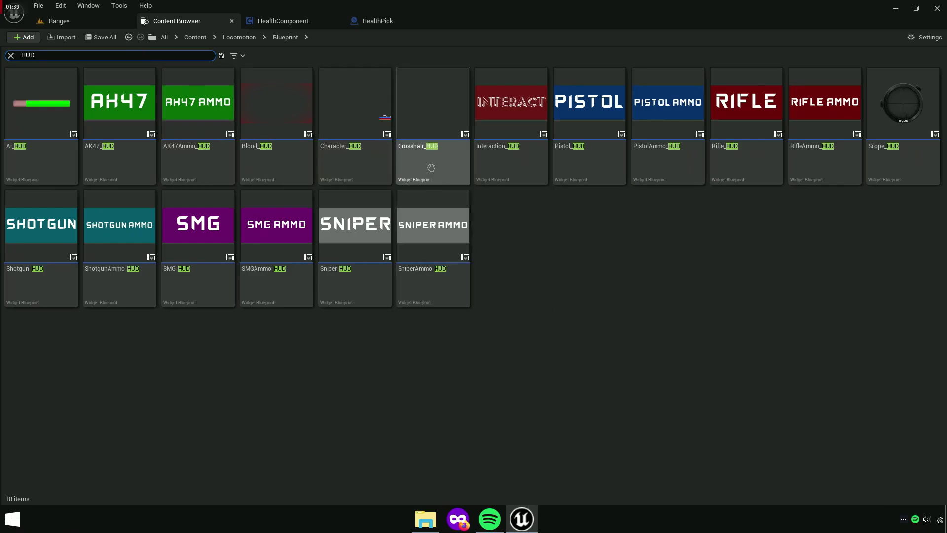
left_click(431, 168)
left_click(433, 287)
left_click(337, 155)
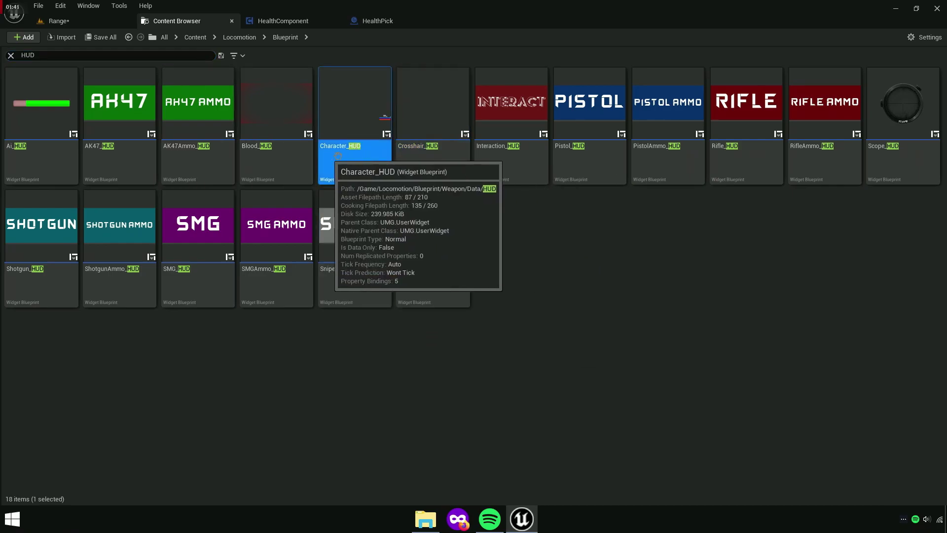
double_click(377, 127)
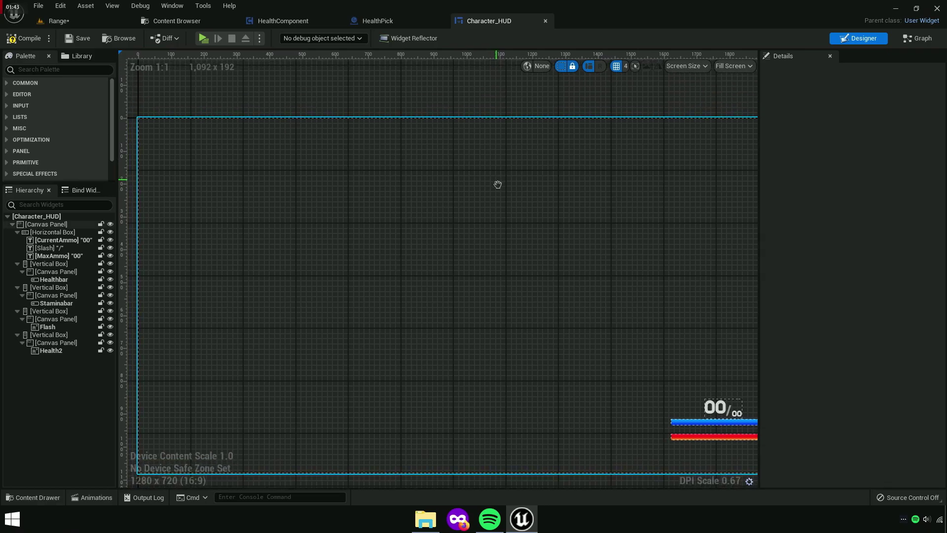
Select the vertical box holding Health2 in the Hierarchy
scroll(496, 187, "down", 2)
scroll(450, 199, "up", 1)
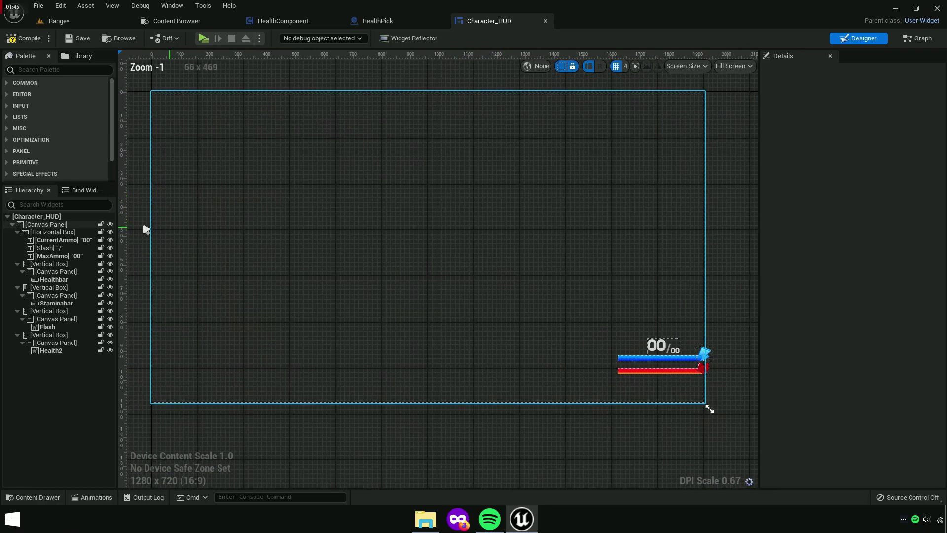
left_click(41, 224)
left_click(41, 412)
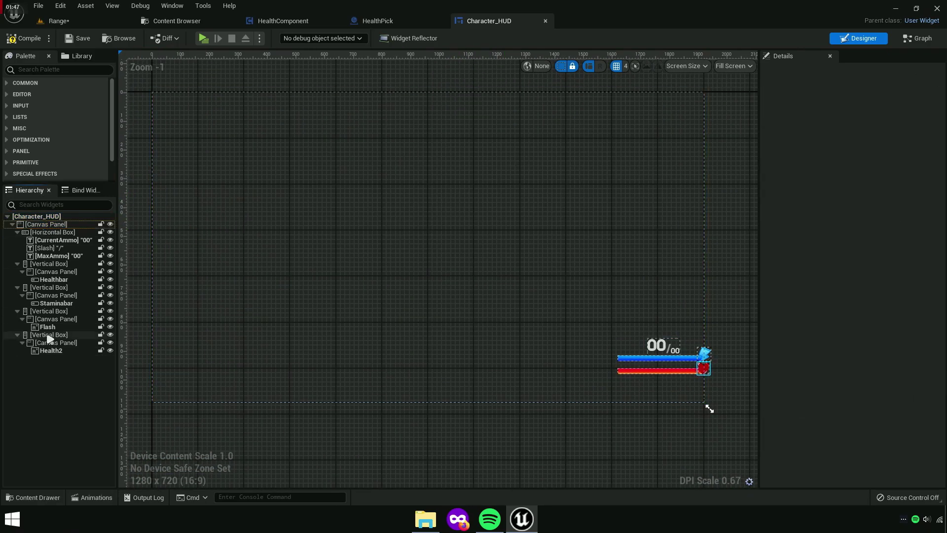
left_click(50, 335)
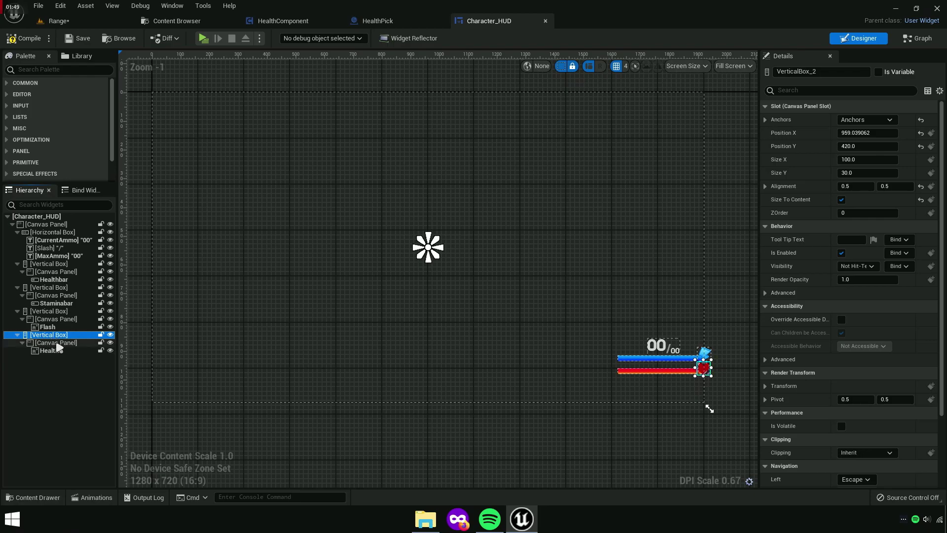
Duplicate the Healthbar vertical box, then delete the copy
right_click(53, 338)
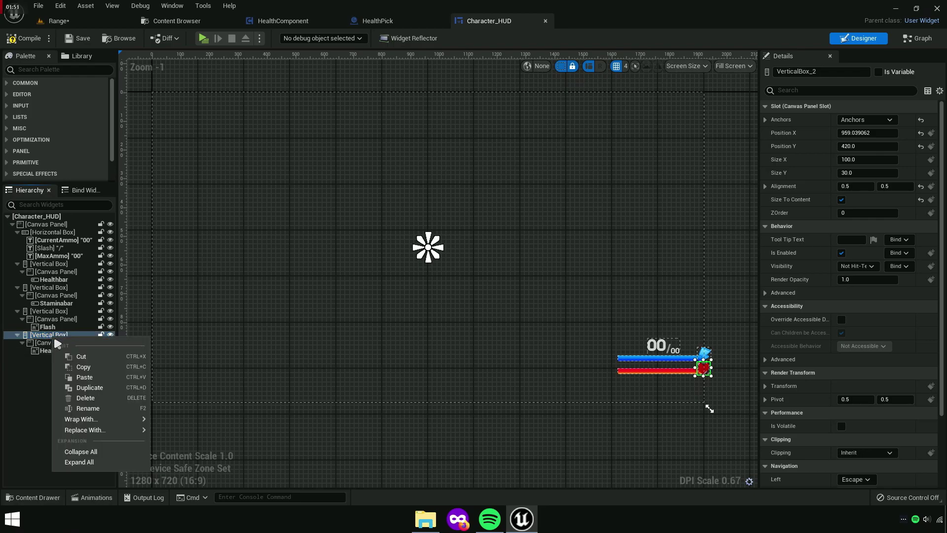
left_click(52, 267)
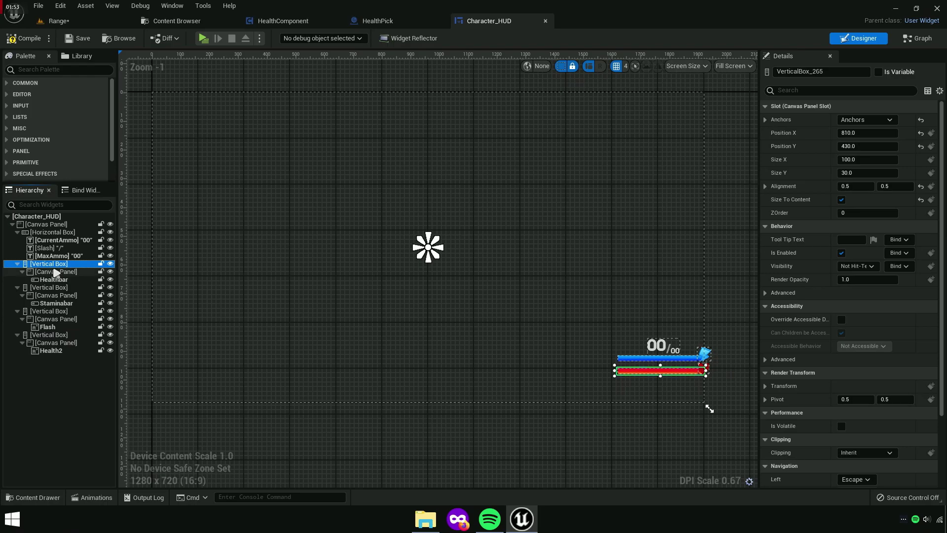
right_click(49, 264)
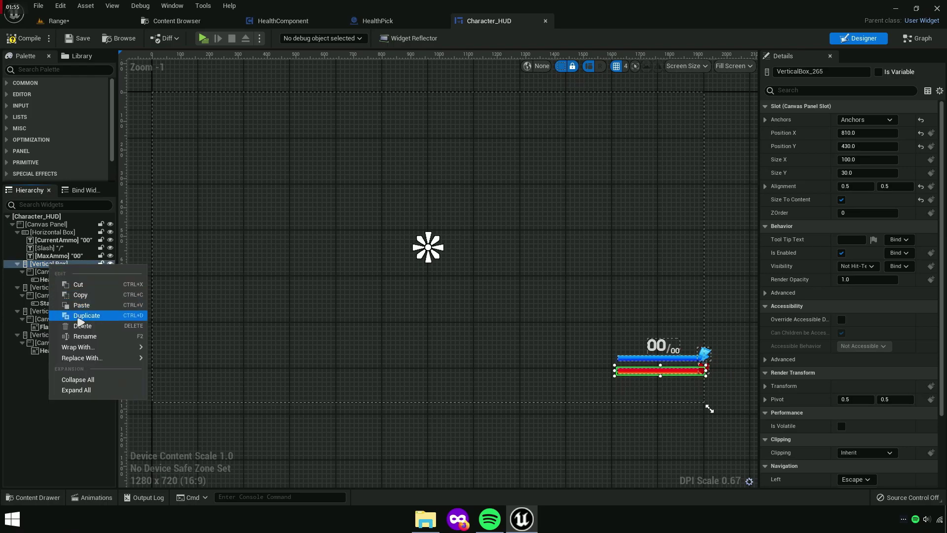
left_click(87, 316)
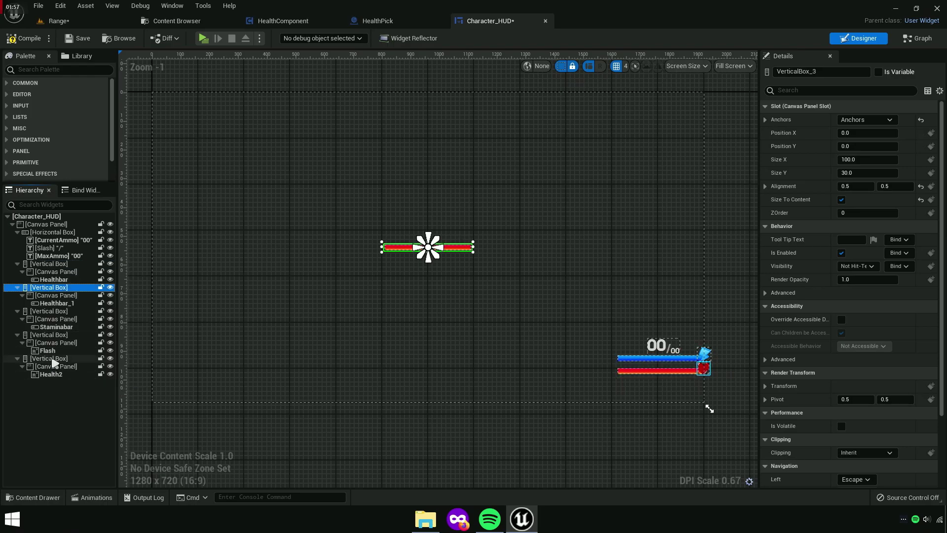
right_click(64, 292)
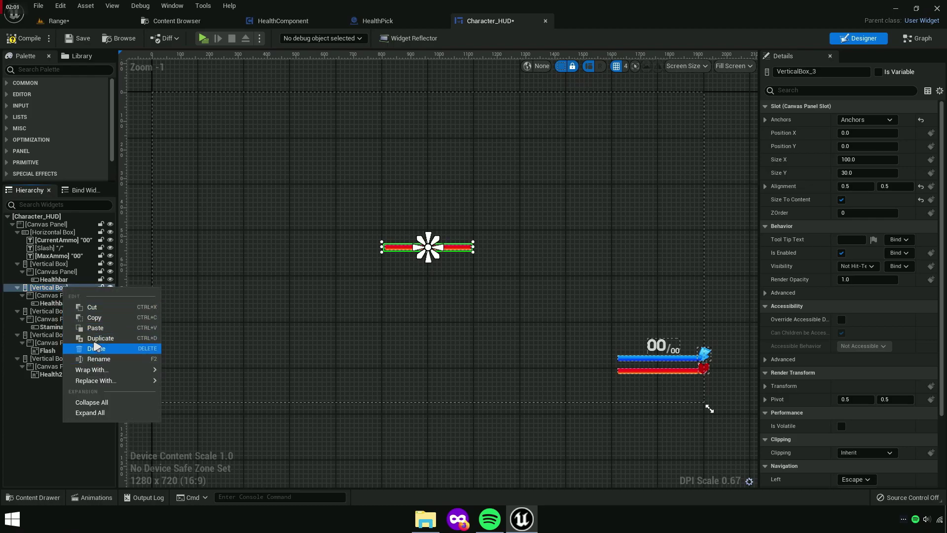
left_click(93, 352)
Duplicate the Health2 vertical box and delete its copied Health2_1 image
left_click(47, 334)
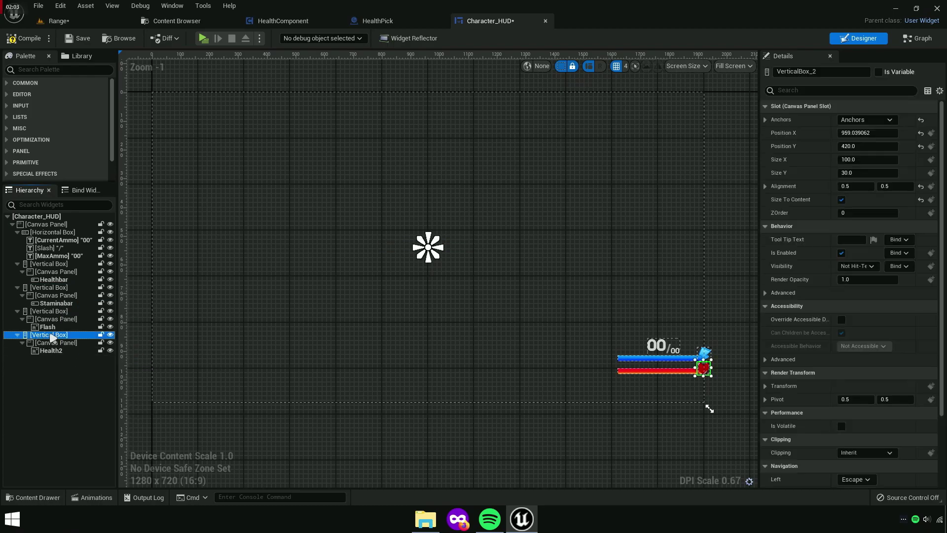
right_click(49, 335)
left_click(82, 387)
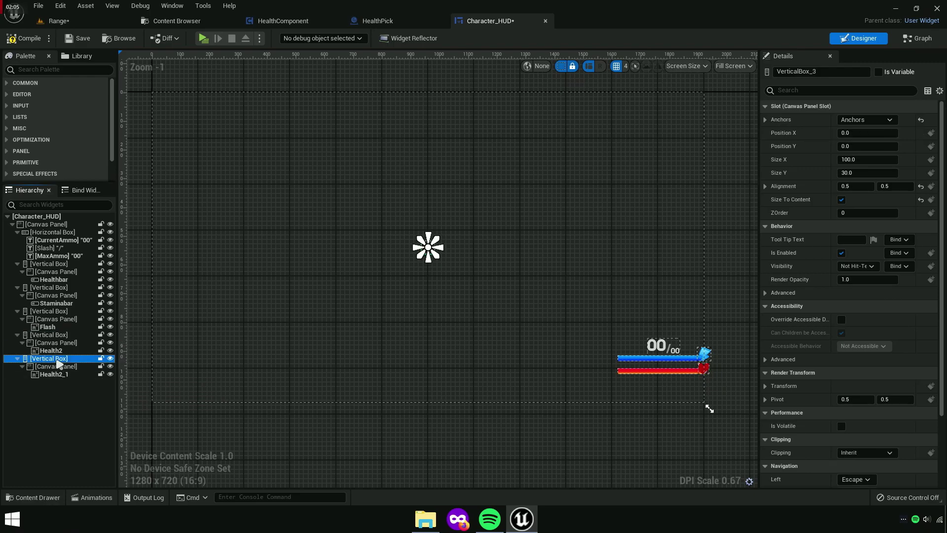
left_click(56, 367)
left_click(57, 375)
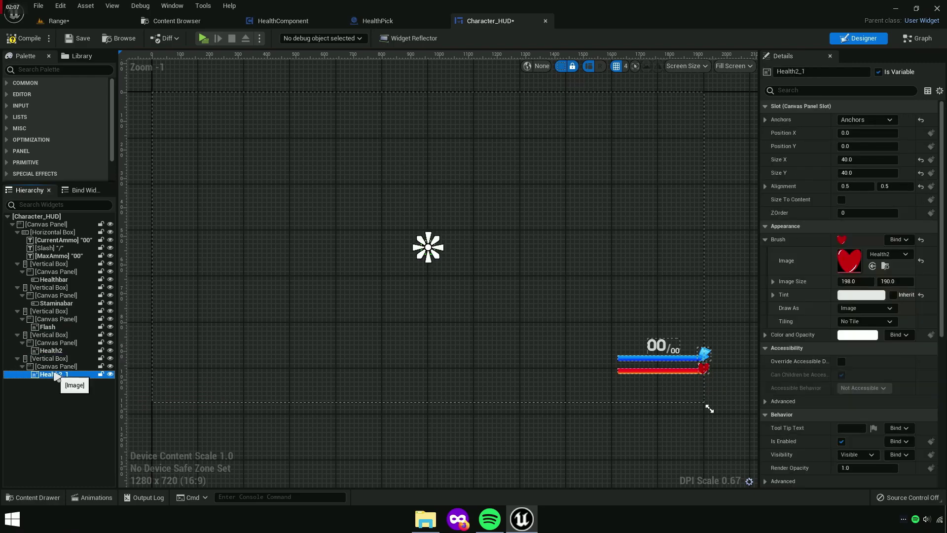
right_click(55, 376)
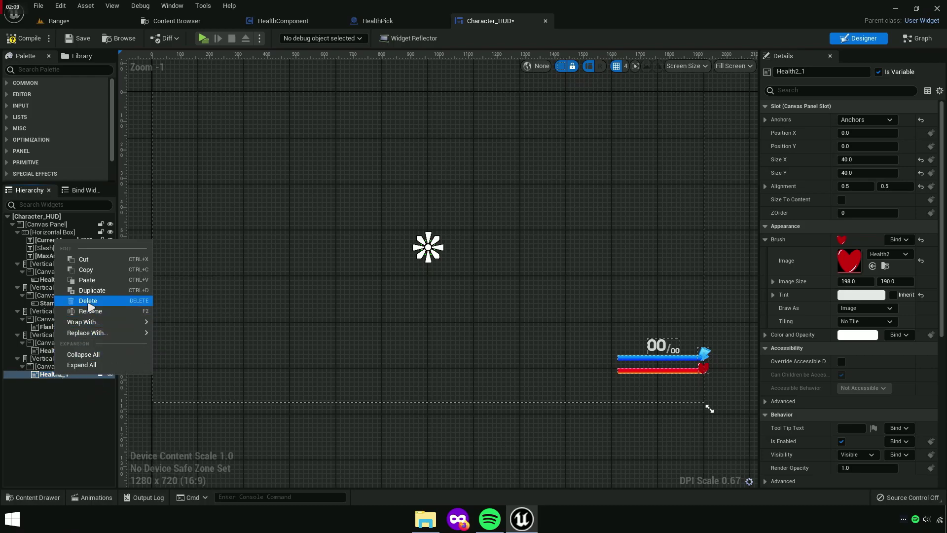
left_click(88, 305)
Check the new vertical box's anchor presets and select its inner canvas panel
left_click(56, 359)
left_click(56, 367)
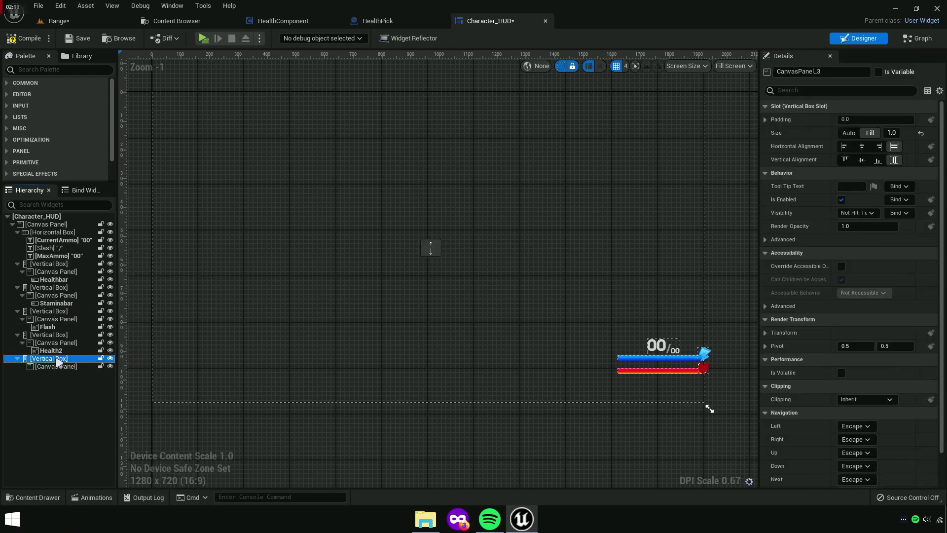
left_click(57, 358)
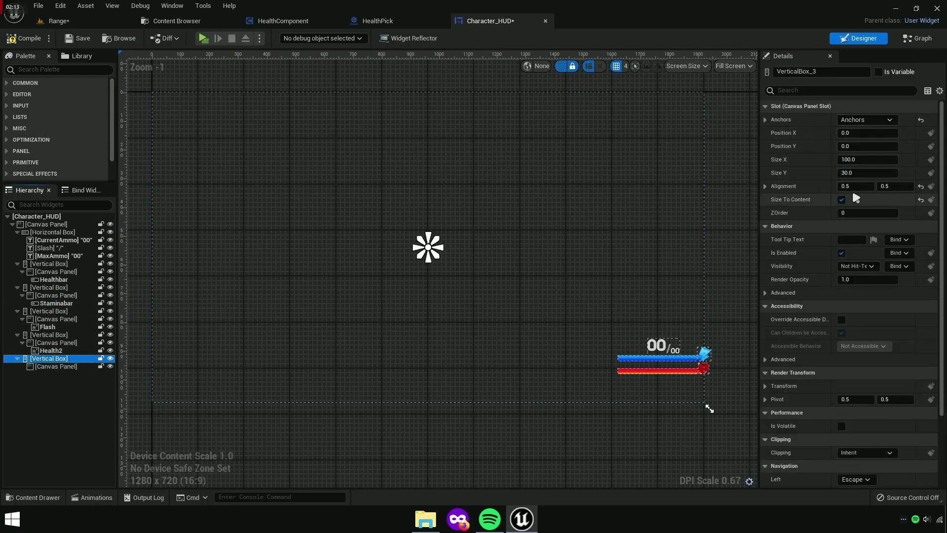
scroll(600, 275, "up", 2)
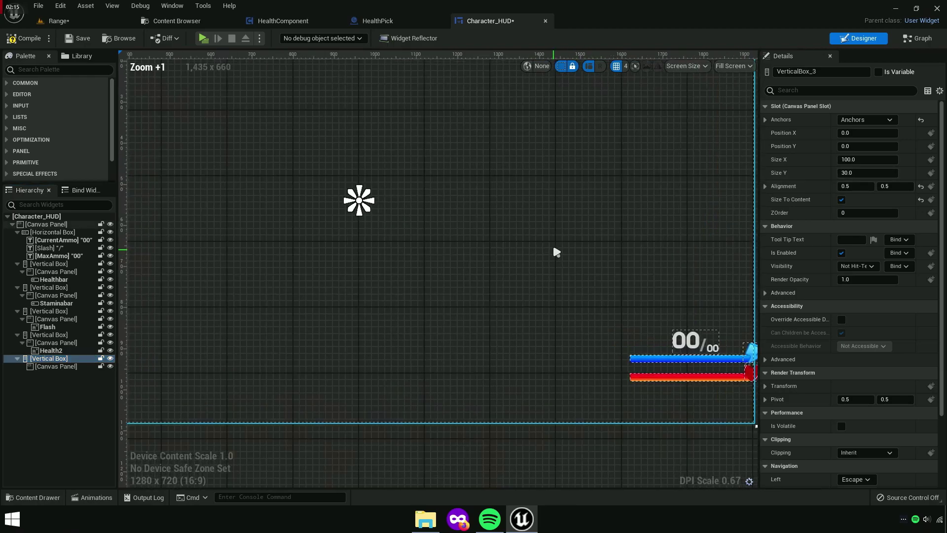
scroll(554, 252, "up", 1)
scroll(593, 264, "up", 1)
left_click(877, 122)
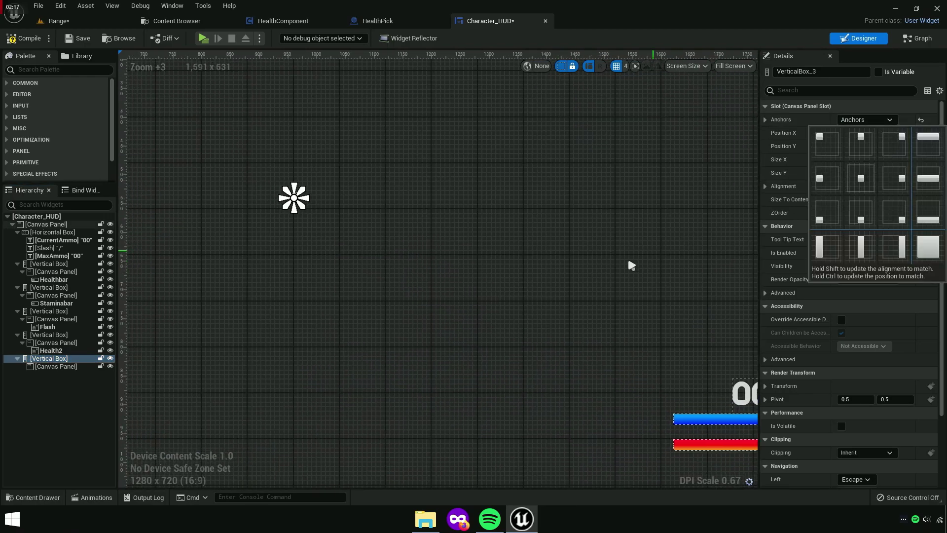
left_click(56, 366)
type("Tes")
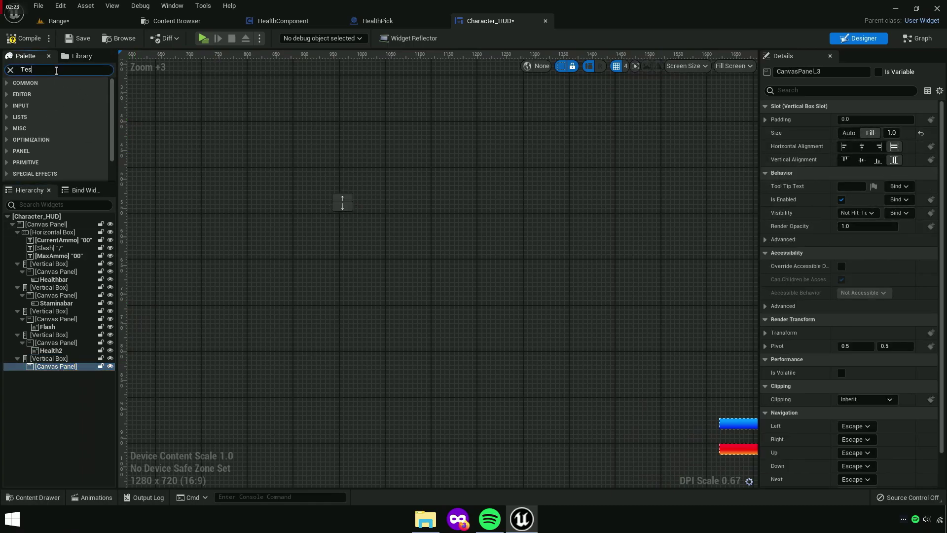
Add a Text widget into the new canvas panel and make it Size To Content
type("t")
type("text")
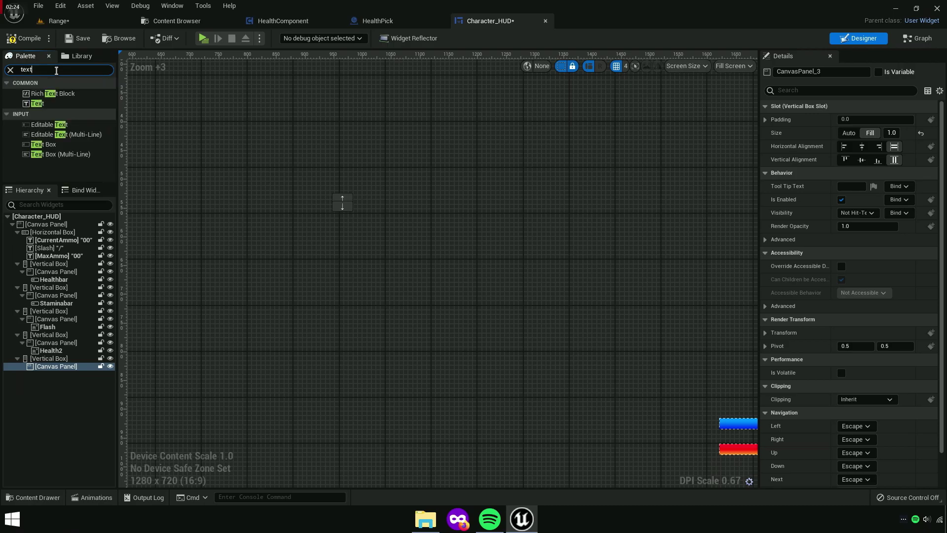
left_click(23, 106)
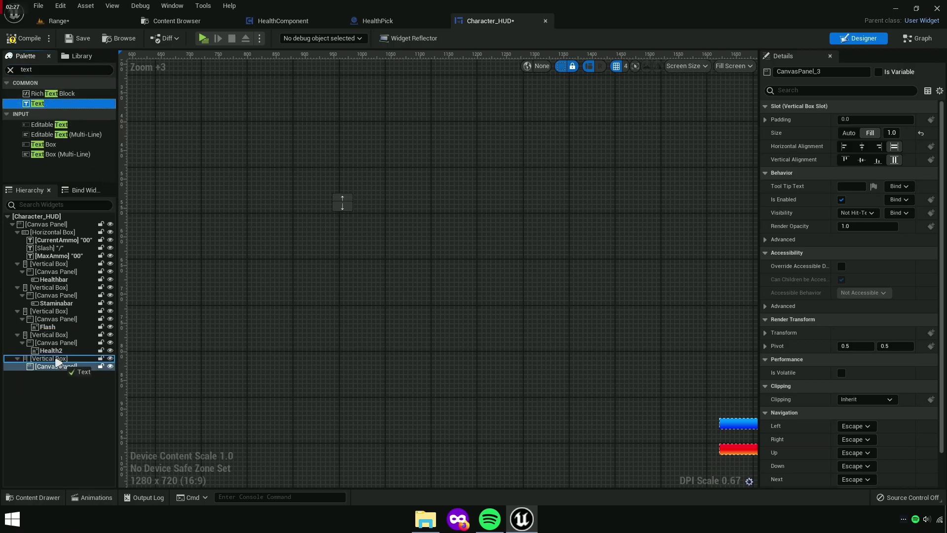
left_click_drag(58, 370, 59, 373)
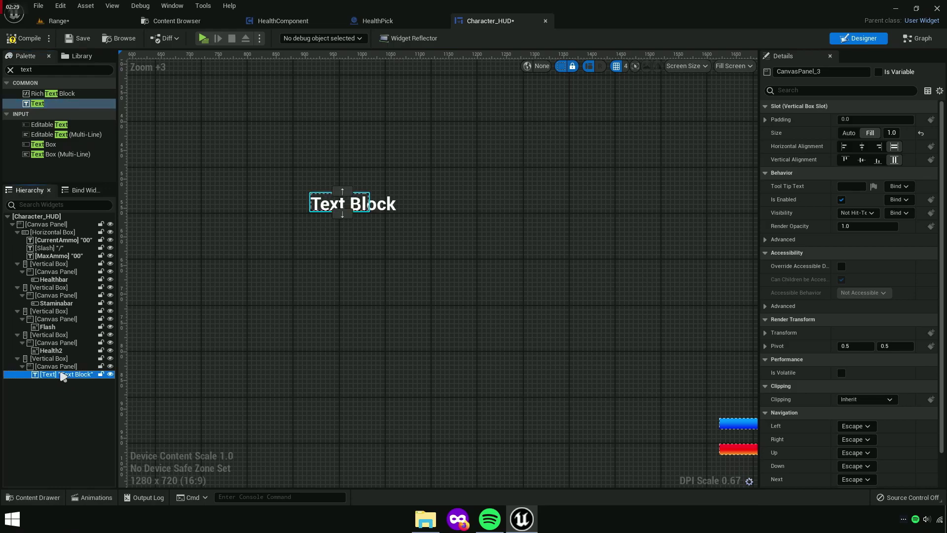
right_click_drag(311, 281, 340, 296)
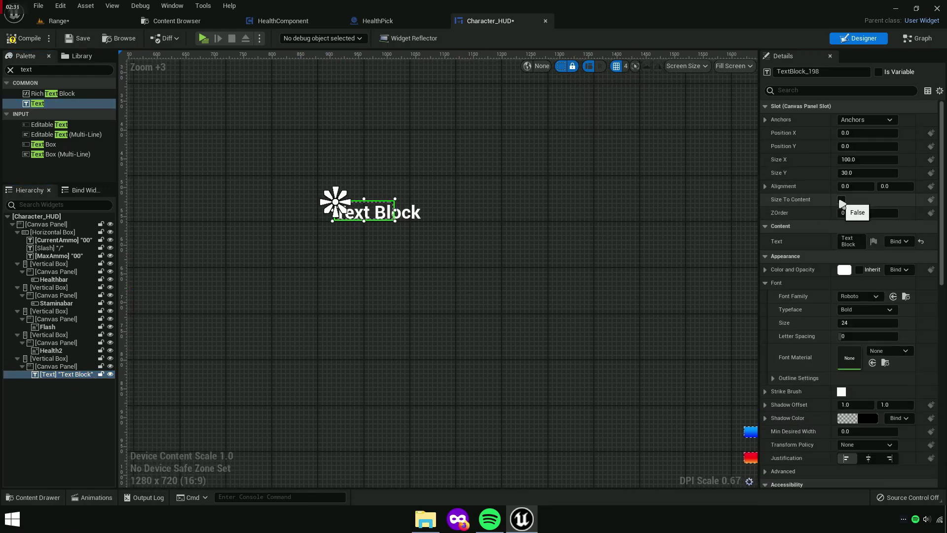
left_click(841, 200)
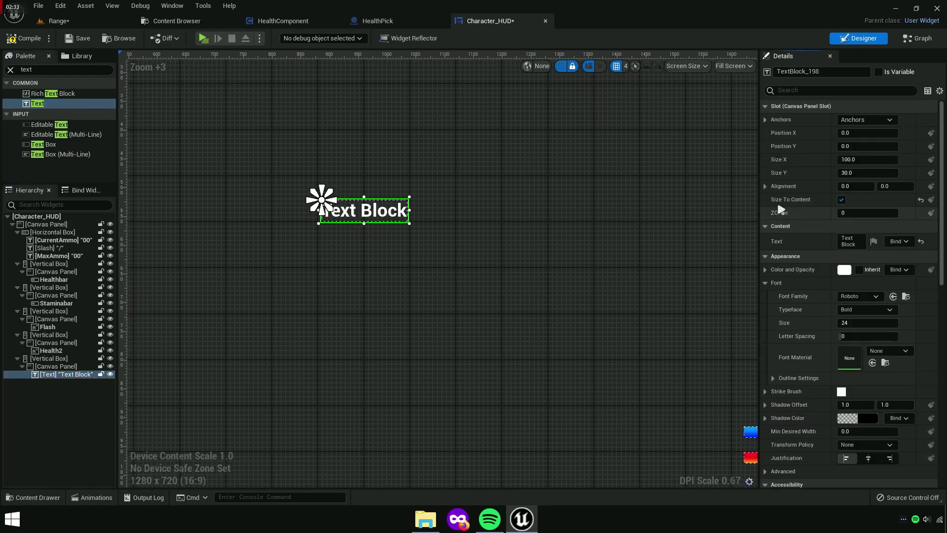
Anchor the text block to the centre with 0.5/0.5 alignment and position 0
left_click_drag(759, 191, 702, 191)
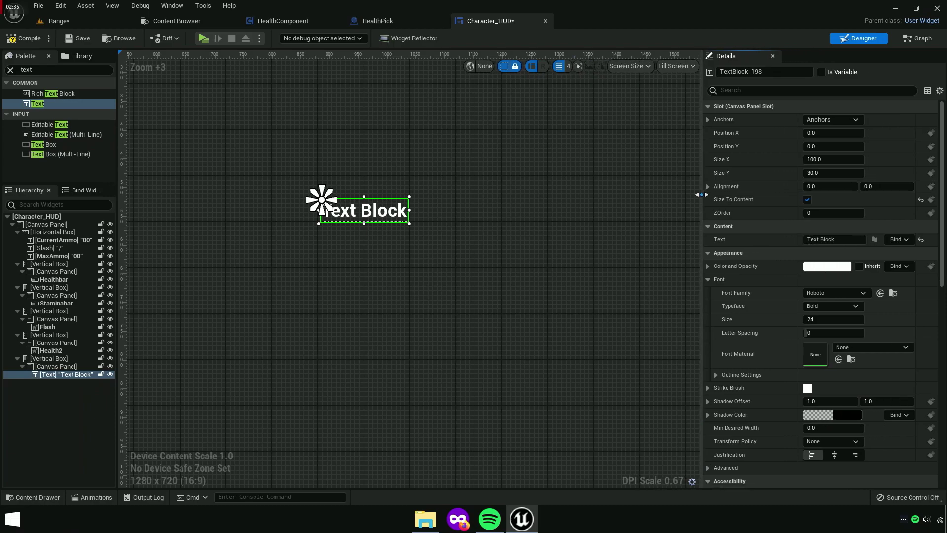
left_click(833, 120)
left_click(858, 182)
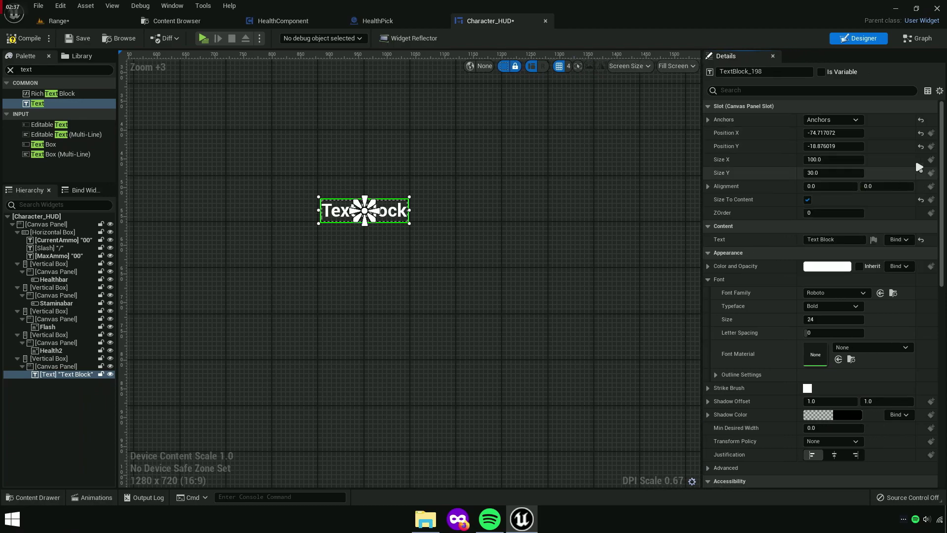
left_click(920, 147)
type("0.5")
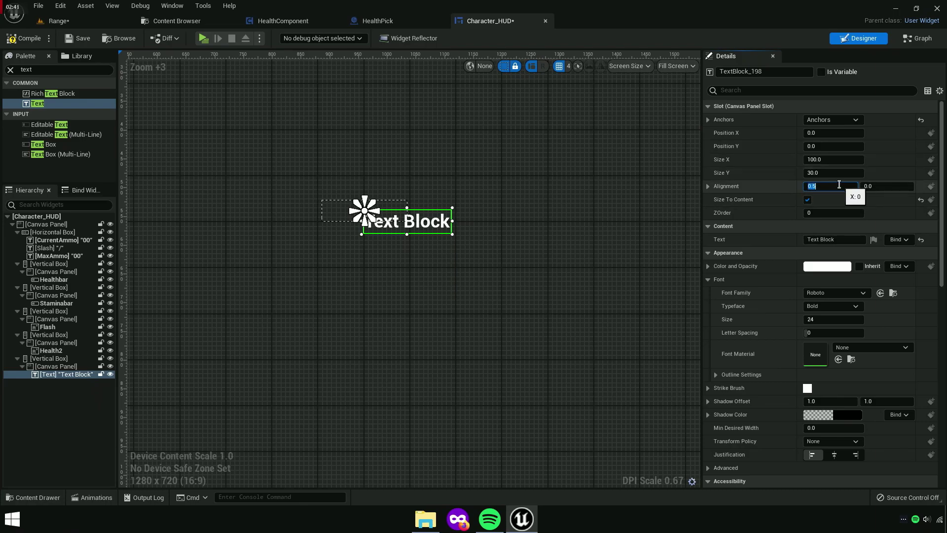
left_click(878, 186)
type("0.5")
key("Return")
scroll(493, 239, "up", 1)
scroll(405, 222, "up", 1)
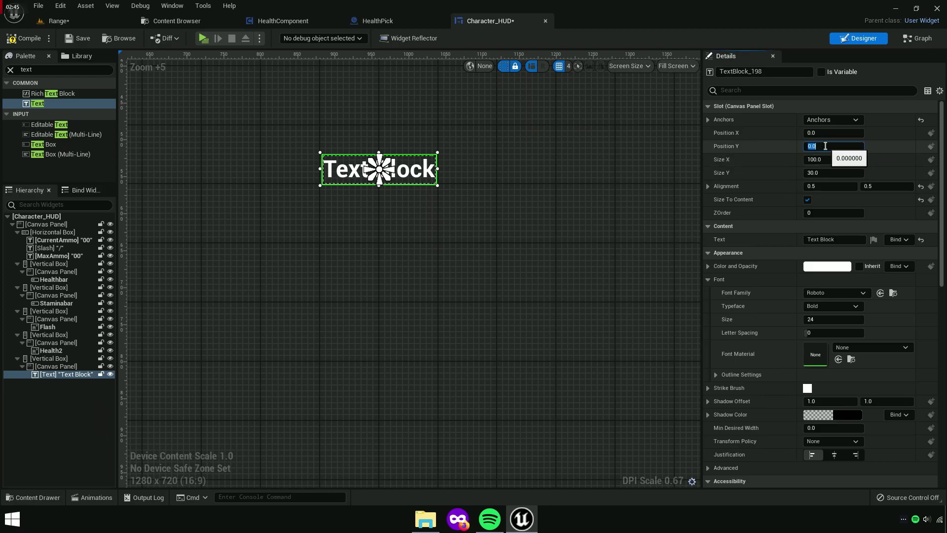
type("0")
key("Return")
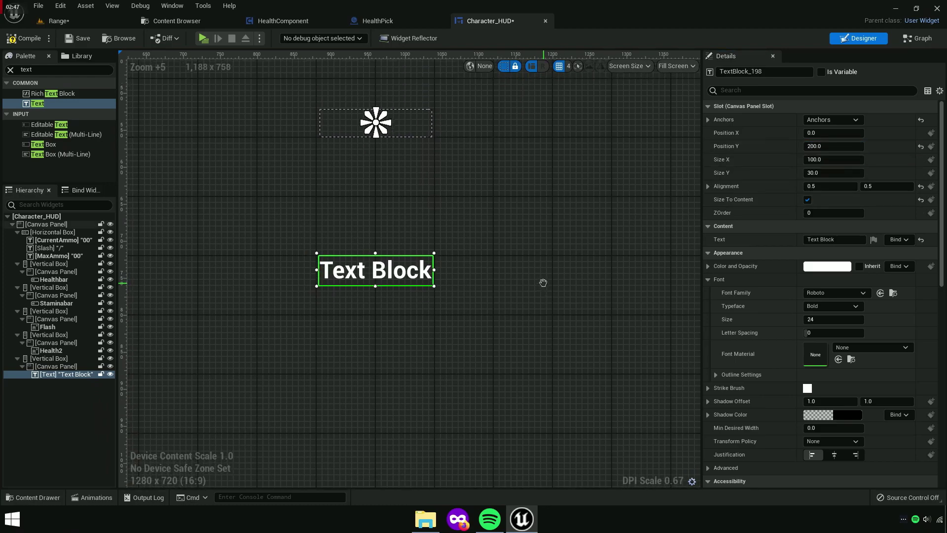
left_click(921, 146)
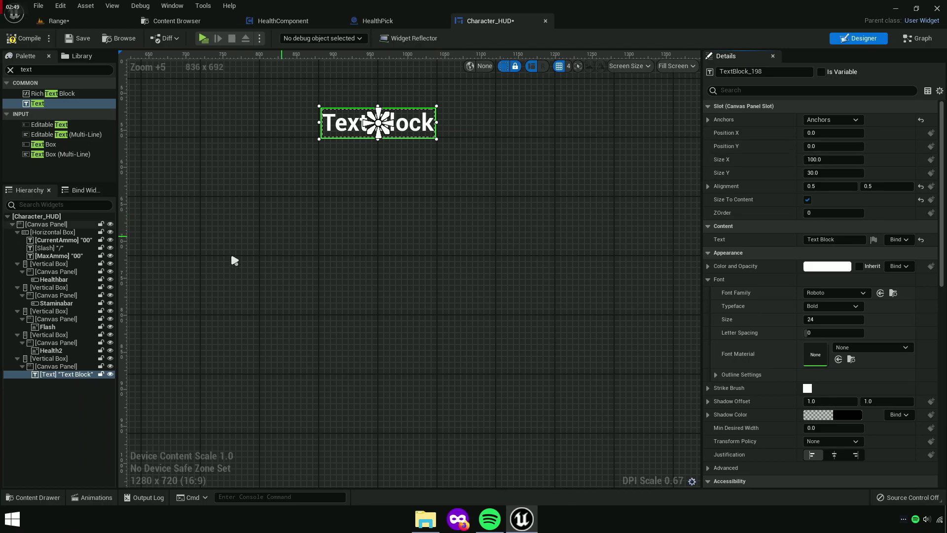
Set the new vertical box's Position Y to 200
left_click(56, 359)
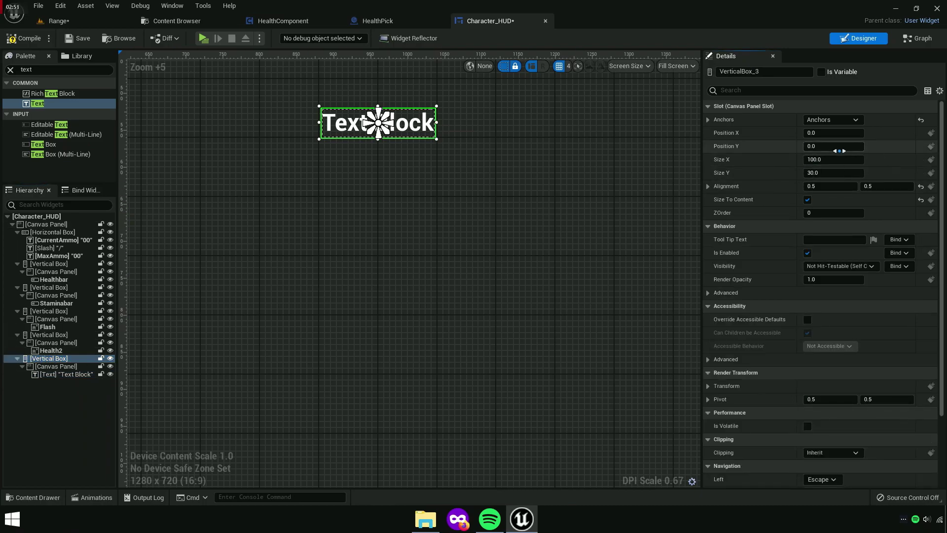
type("0200")
key("Tab")
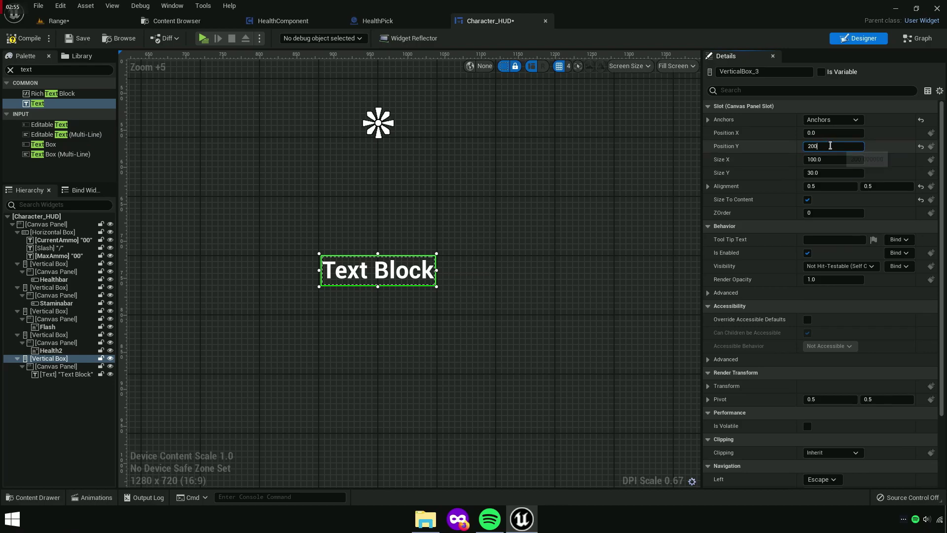
key("Return")
scroll(445, 265, "up", 5)
scroll(493, 281, "up", 3)
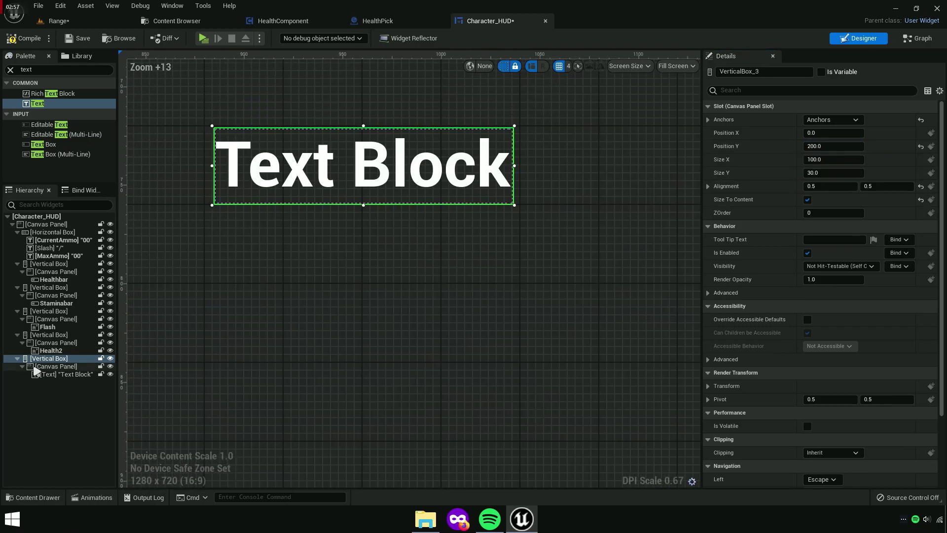
Set the new text block's font size to 50
left_click(37, 373)
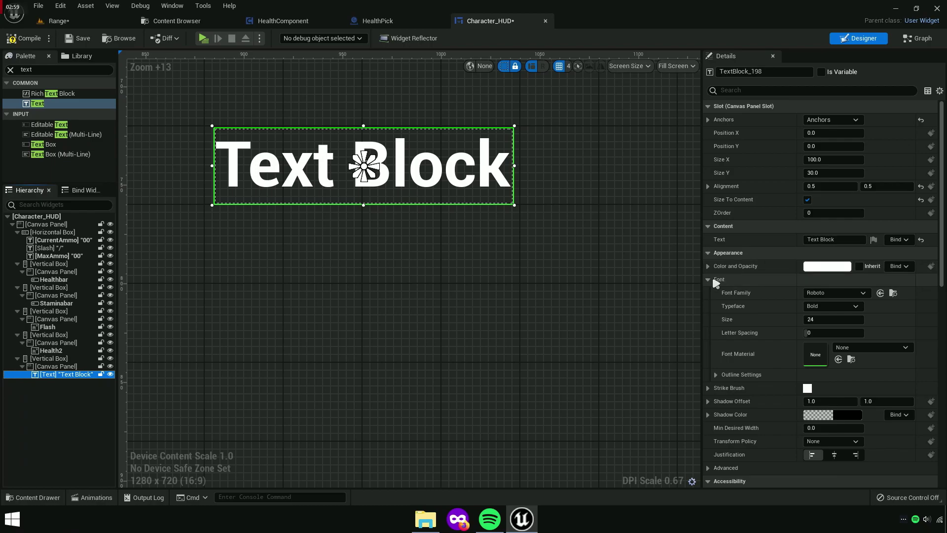
left_click(714, 279)
left_click(715, 279)
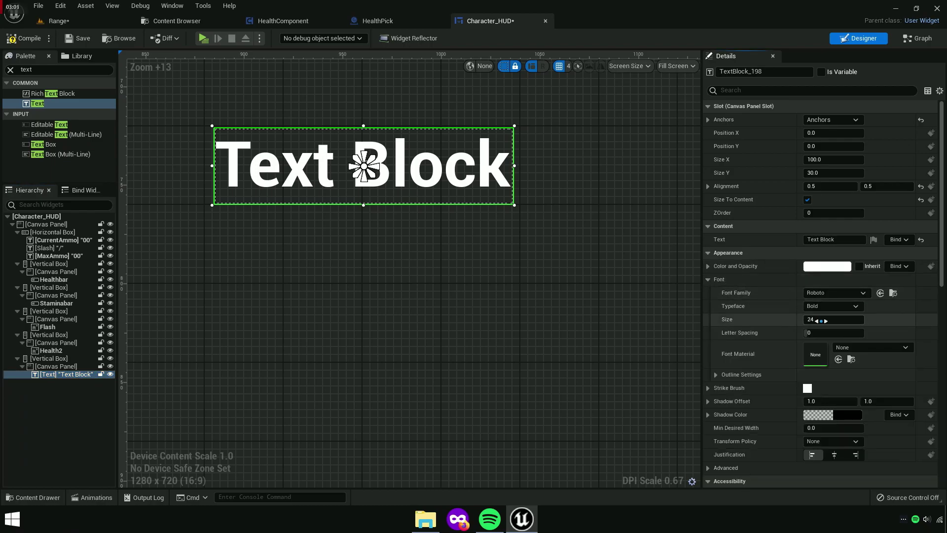
left_click(820, 320)
type("50")
key("Return")
Change the text block's displayed text to 0
right_click_drag(516, 309, 533, 331)
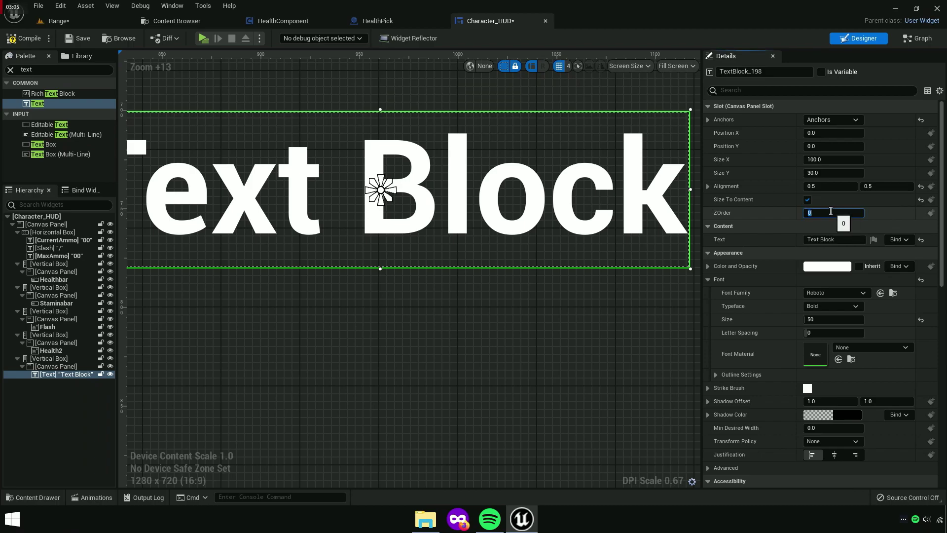
left_click(850, 241)
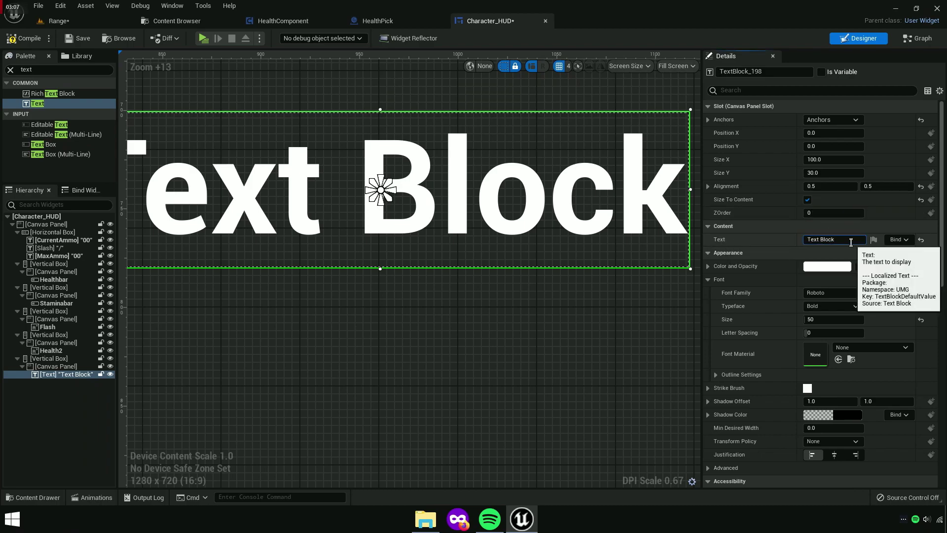
type("0")
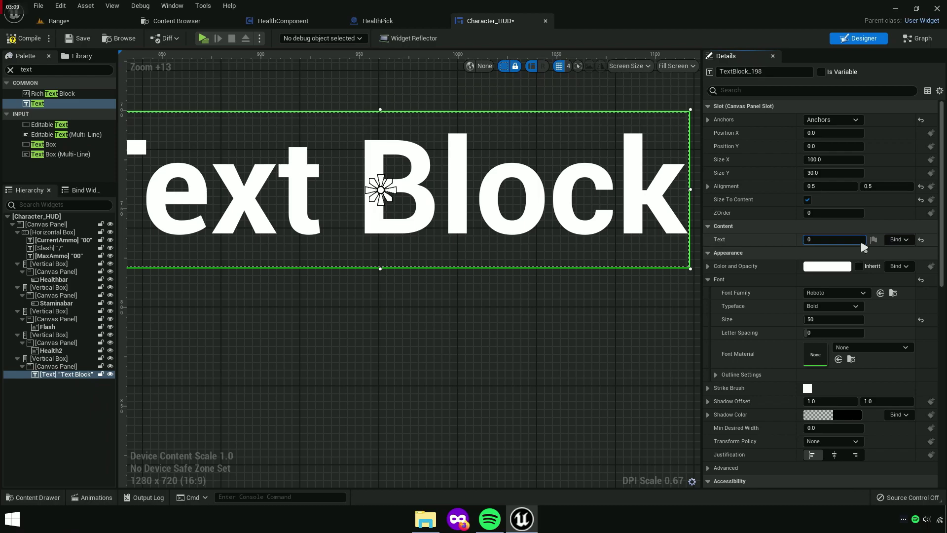
key("Return")
scroll(633, 288, "down", 1)
scroll(619, 287, "down", 3)
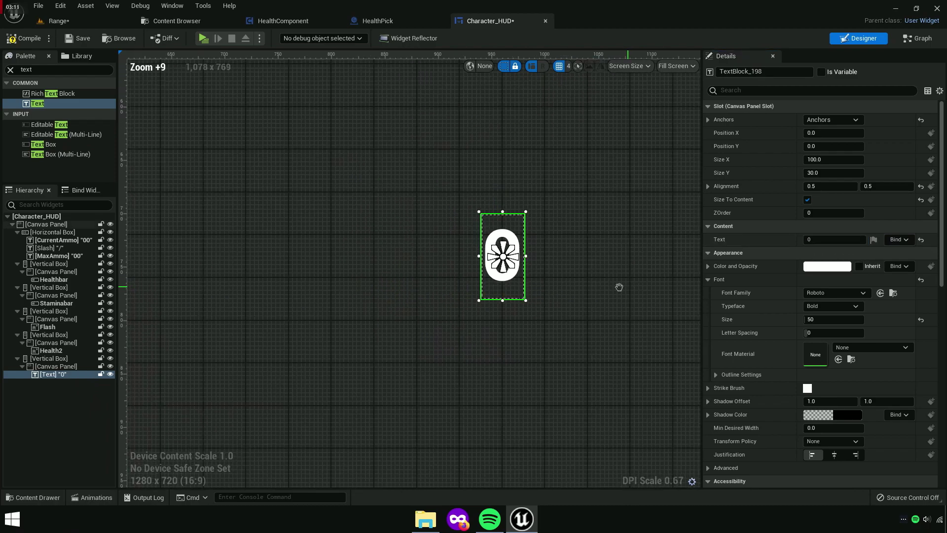
right_click_drag(556, 275, 633, 293)
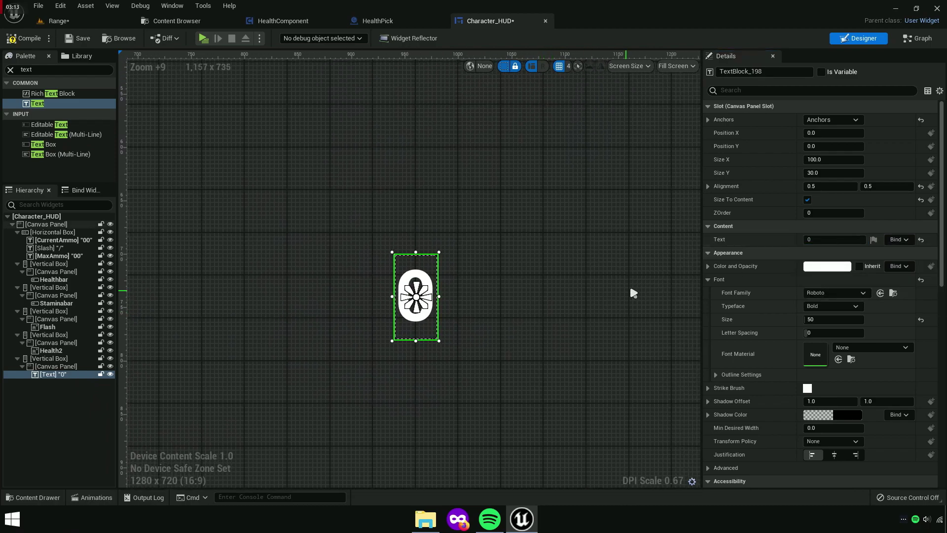
Reselect the 0 text widget and filter its Details by 'Text'
left_click(56, 389)
left_click(53, 375)
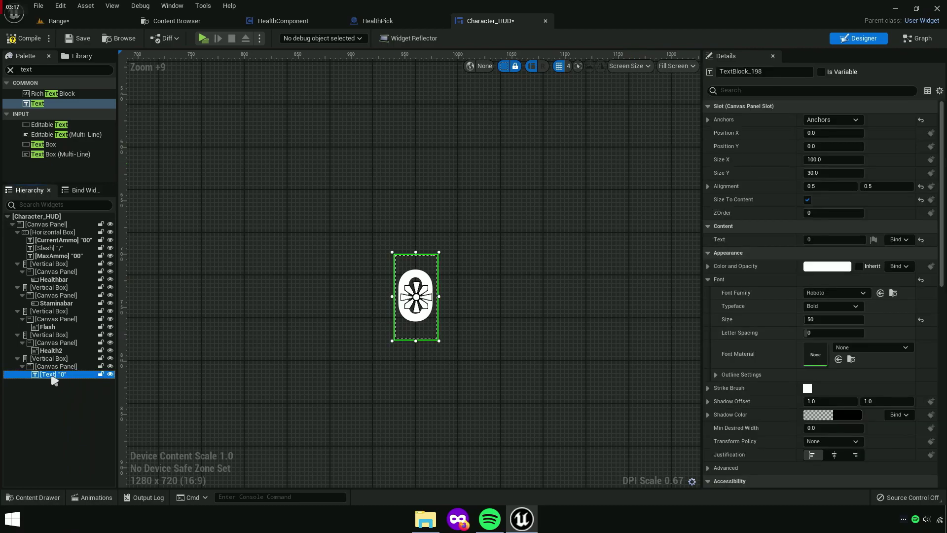
right_click_drag(613, 310, 613, 228)
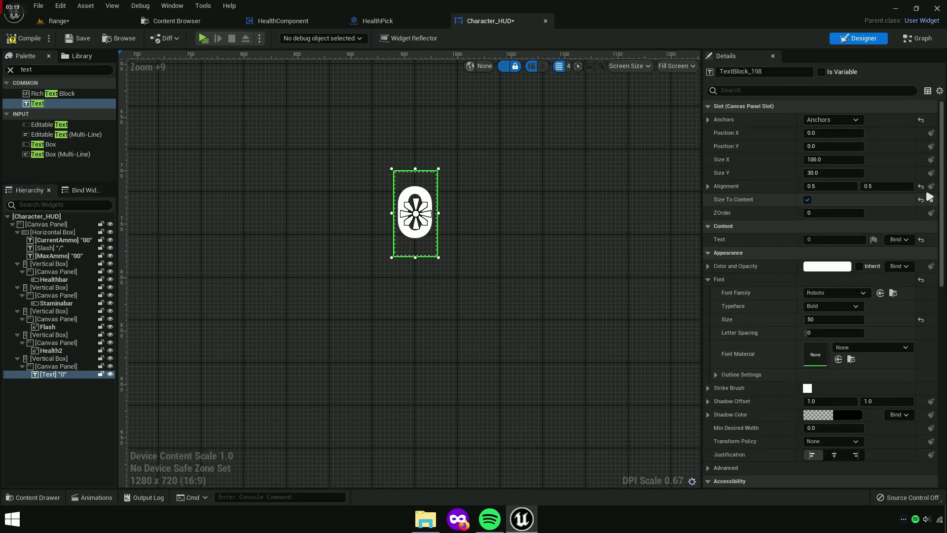
left_click(881, 91)
type("Text")
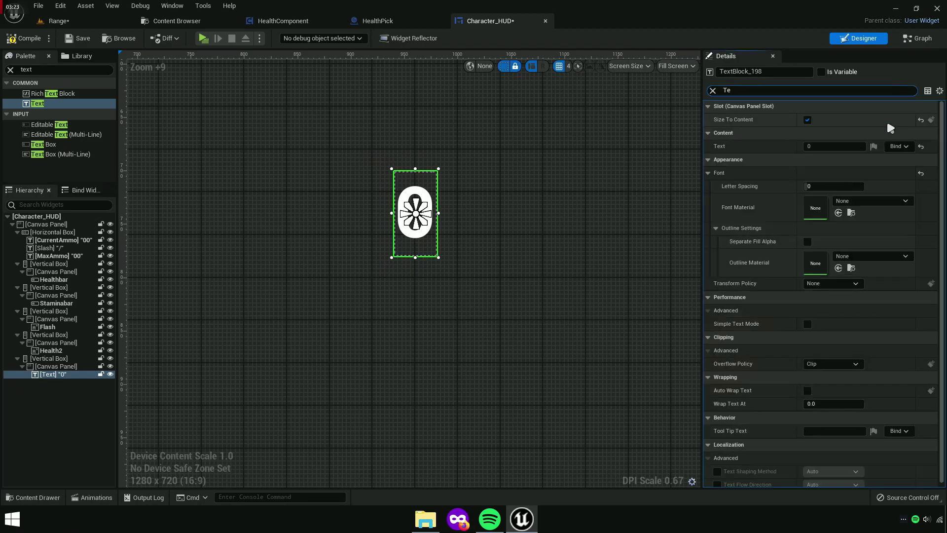
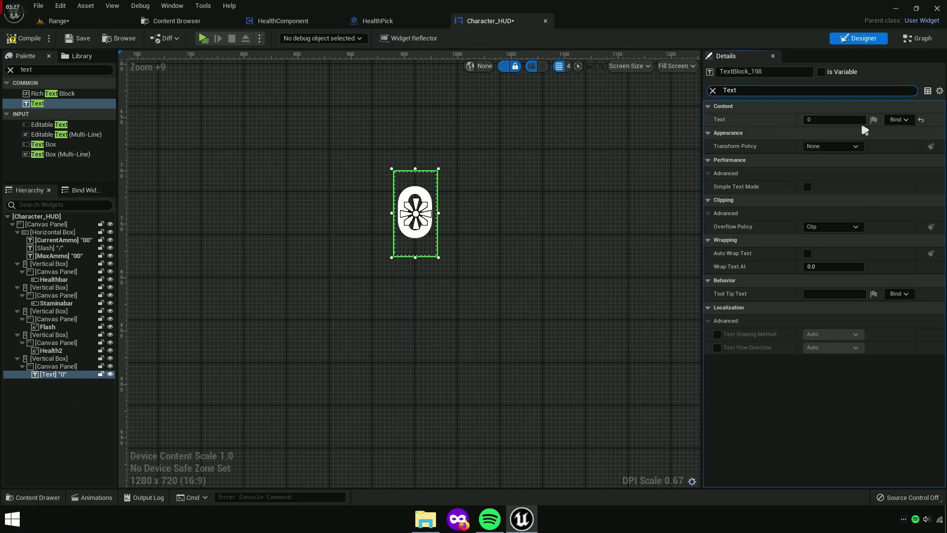
Create a binding for the HUD's '0' text and rename GetText_0 to Medkit
left_click(898, 120)
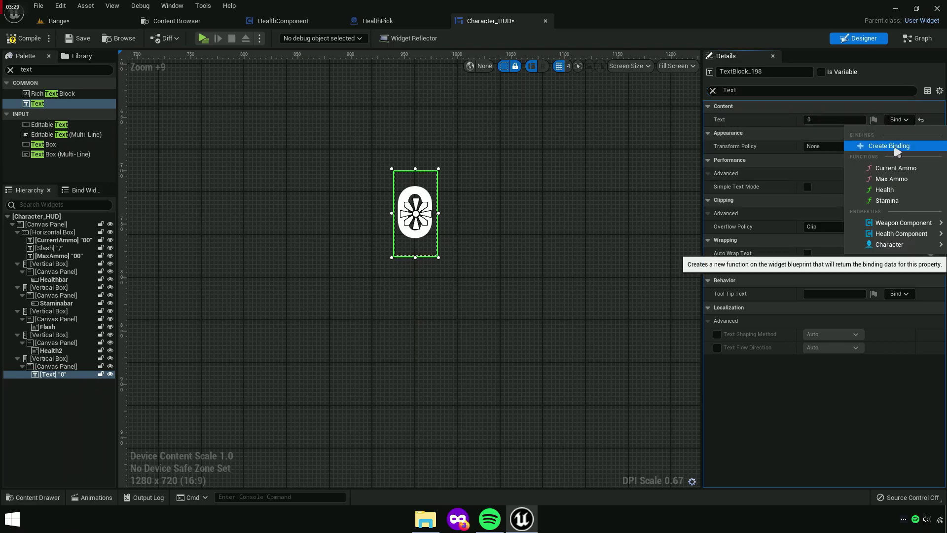
left_click(894, 147)
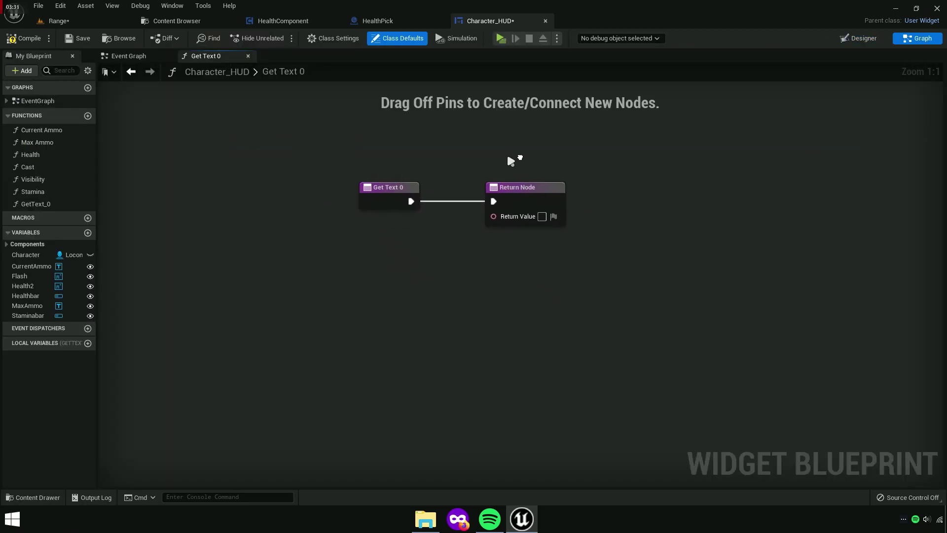
scroll(493, 168, "up", 5)
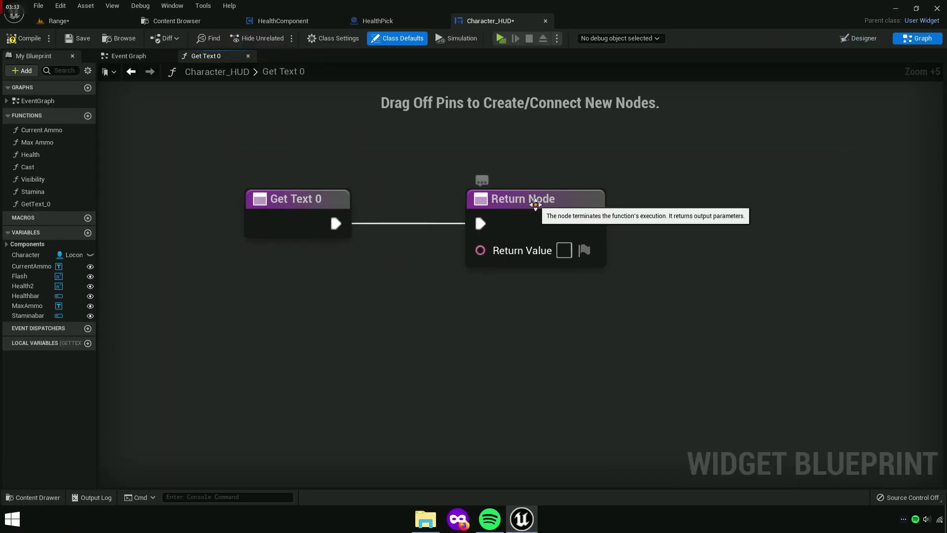
left_click_drag(518, 200, 847, 200)
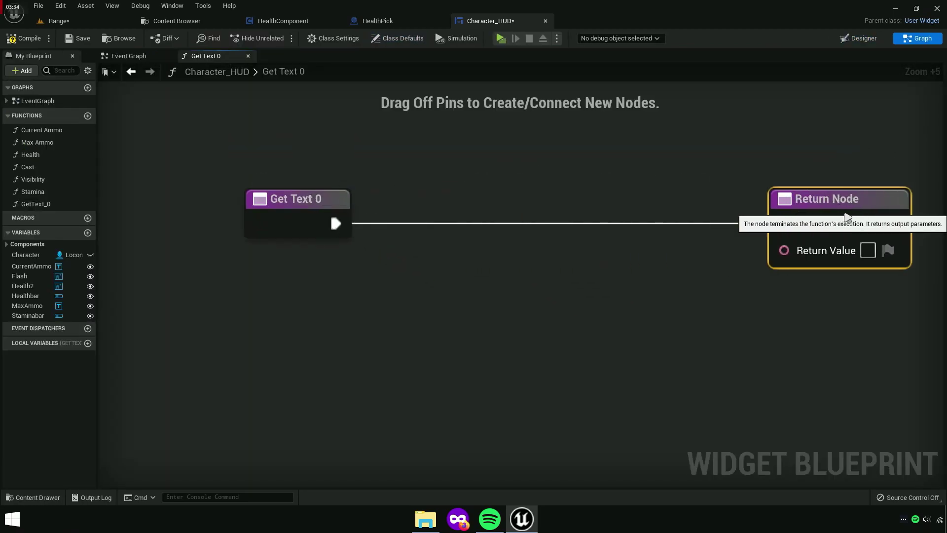
double_click(68, 204)
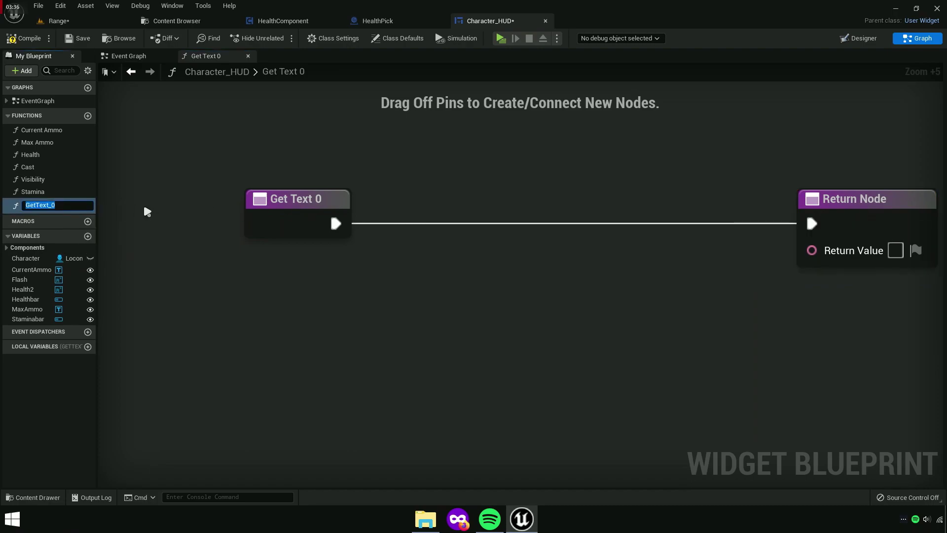
type("Medkit")
key("Return")
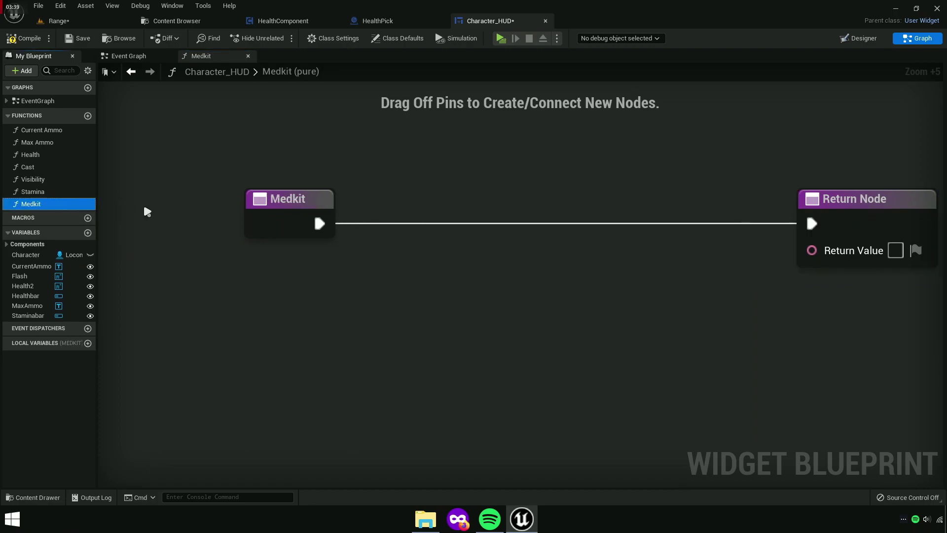
Break the Medkit entry node's exec link to the Return Node
left_click_drag(737, 231, 822, 237)
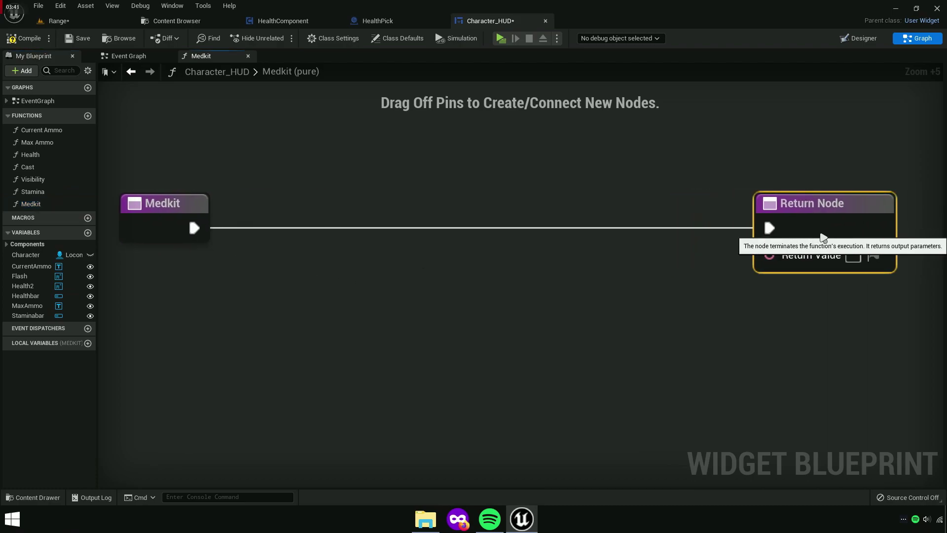
left_click(364, 273)
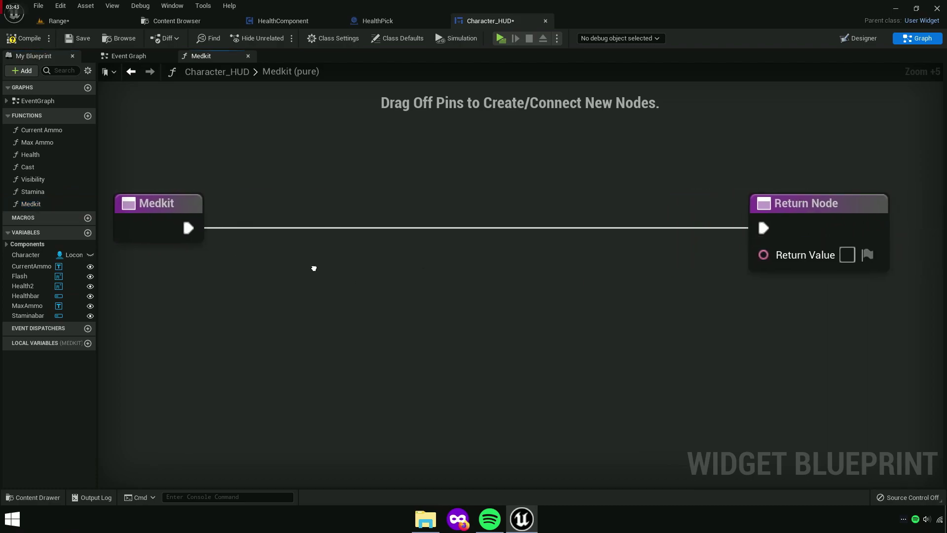
right_click_drag(313, 268, 333, 269)
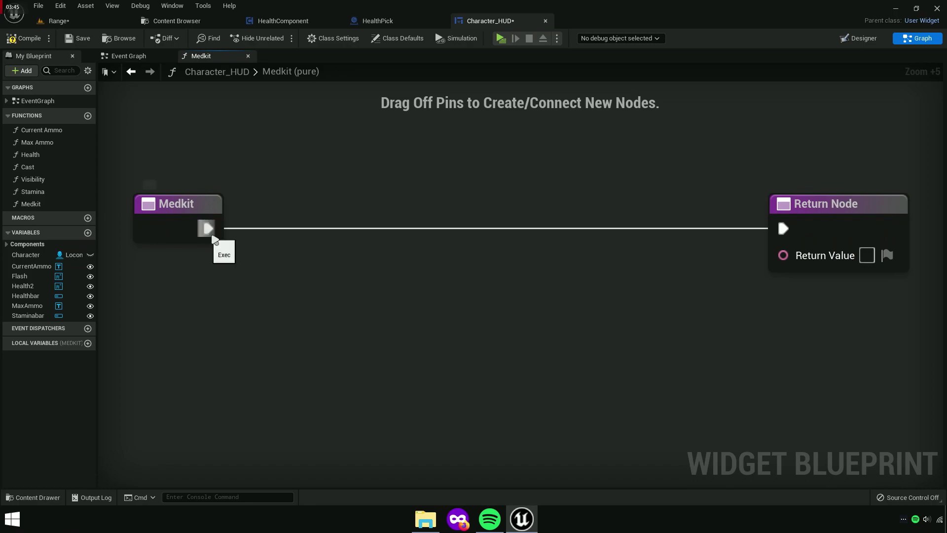
right_click(211, 226)
left_click(236, 243)
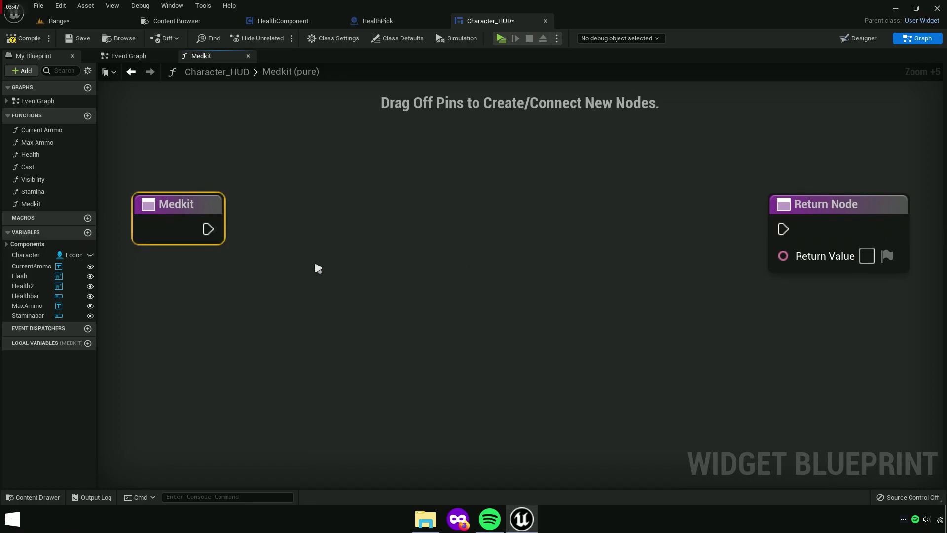
left_click(316, 260)
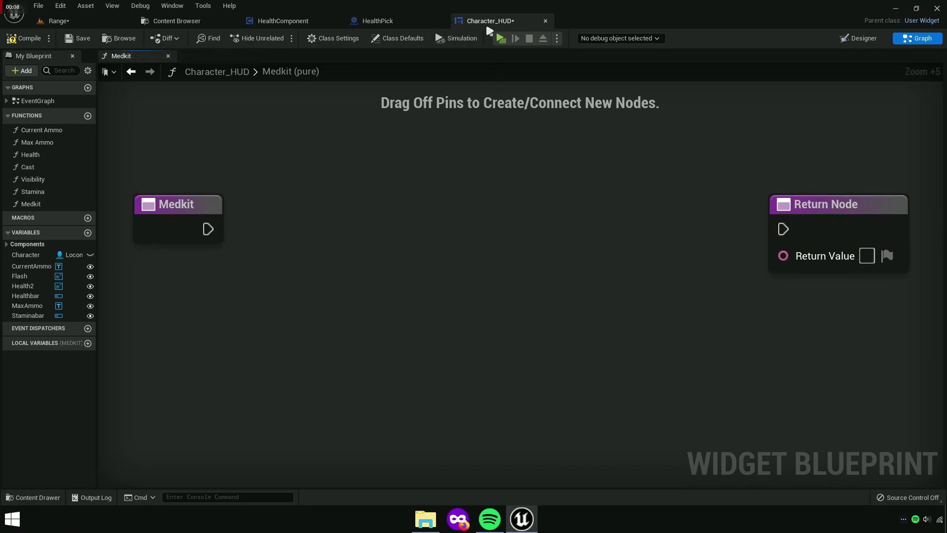
Add a new Integer variable named Medkit to the widget blueprint
left_click(88, 232)
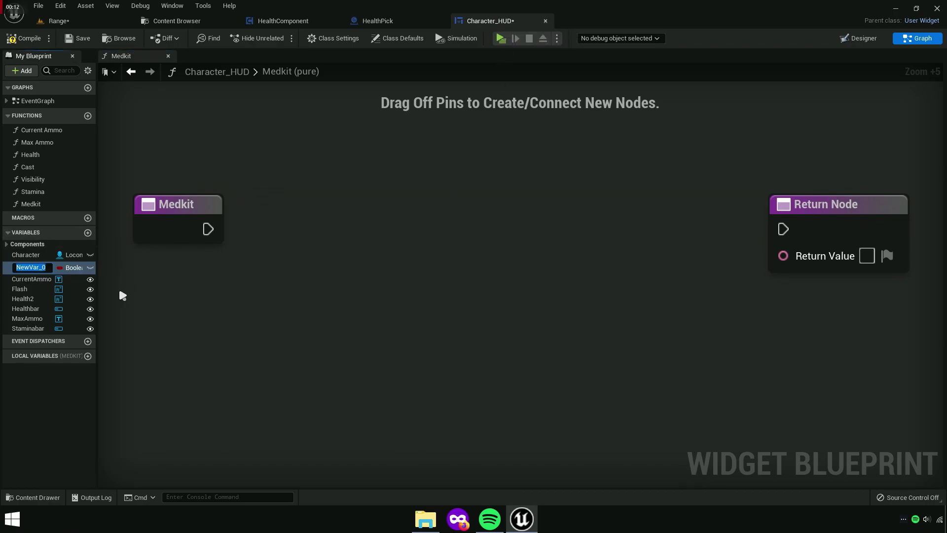
type("Med")
key("Return")
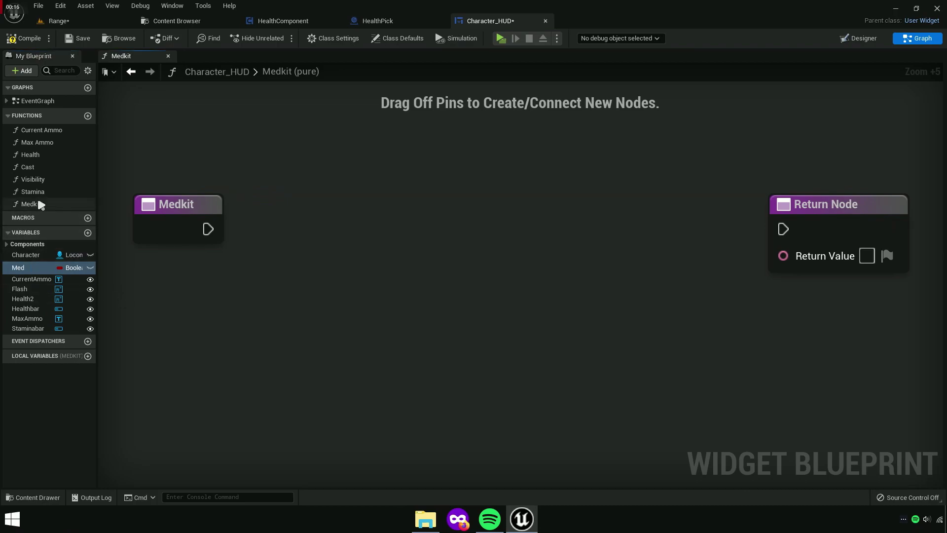
left_click(27, 204)
left_click(51, 204)
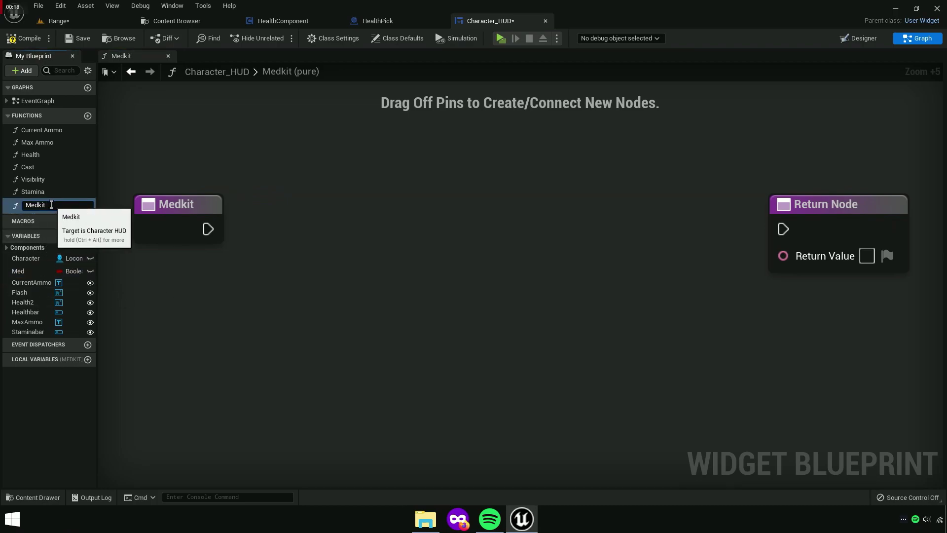
left_click(155, 287)
left_click(70, 268)
double_click(70, 268)
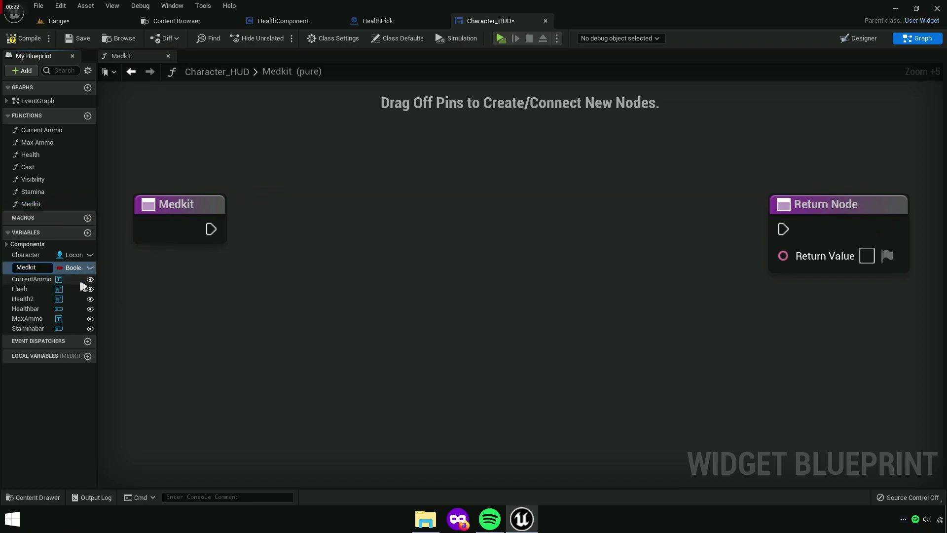
key("Return")
left_click(64, 271)
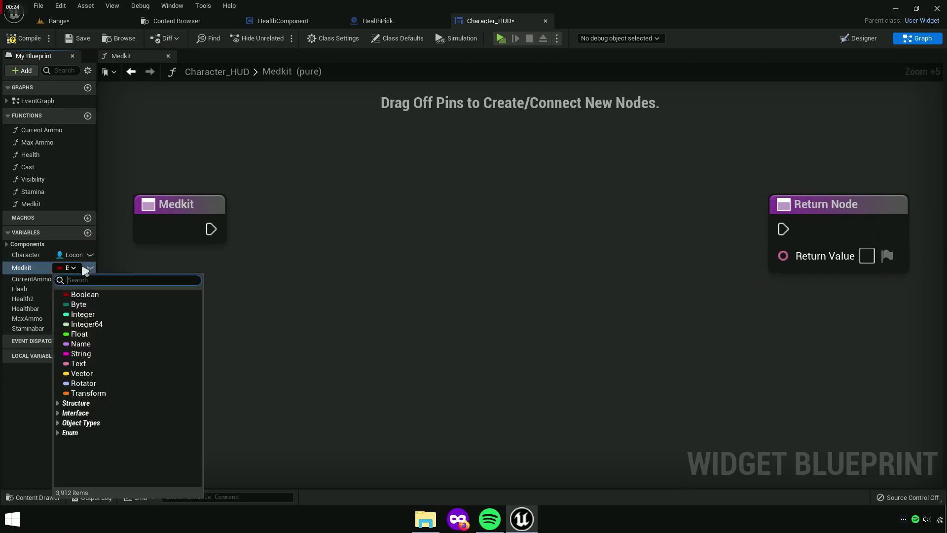
left_click(94, 315)
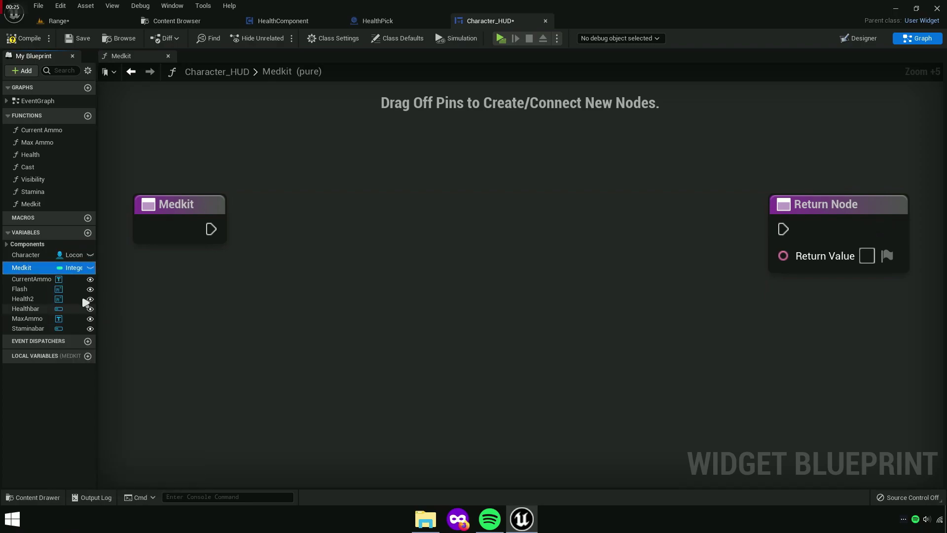
Wire a Get Medkit through To Text (Integer) into Return Value and connect the entry exec
left_click_drag(274, 252, 275, 252)
left_click(296, 268)
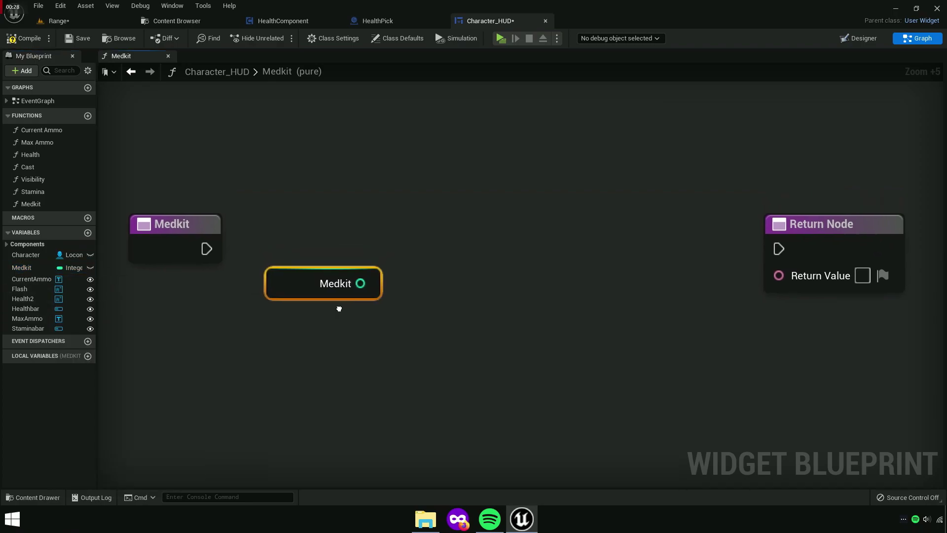
mouse_move(330, 297)
left_mouse_down()
mouse_move(419, 285)
mouse_move(748, 289)
left_mouse_up()
left_click_drag(596, 271, 666, 272)
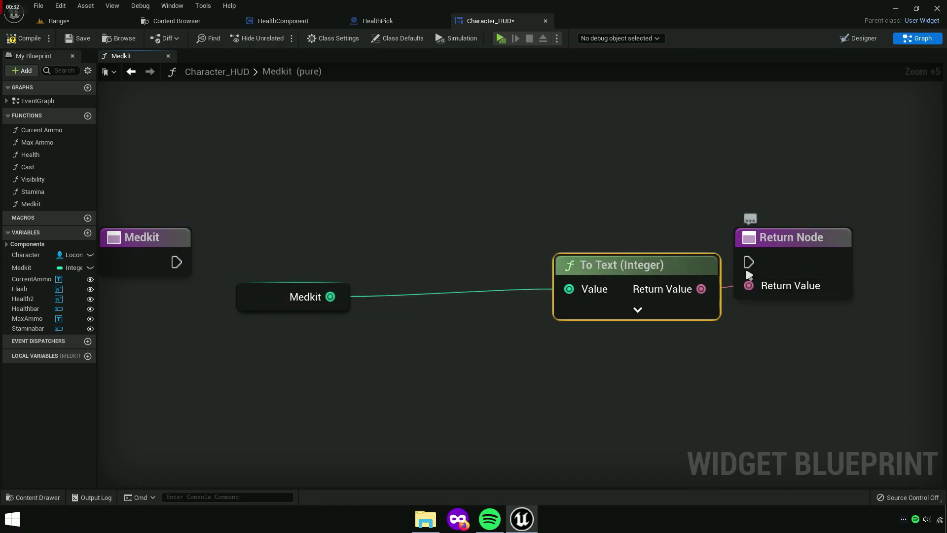
left_click_drag(759, 231, 759, 235)
left_click_drag(251, 304, 443, 290)
mouse_move(487, 246)
left_mouse_down()
mouse_move(759, 276)
mouse_move(548, 261)
left_mouse_up()
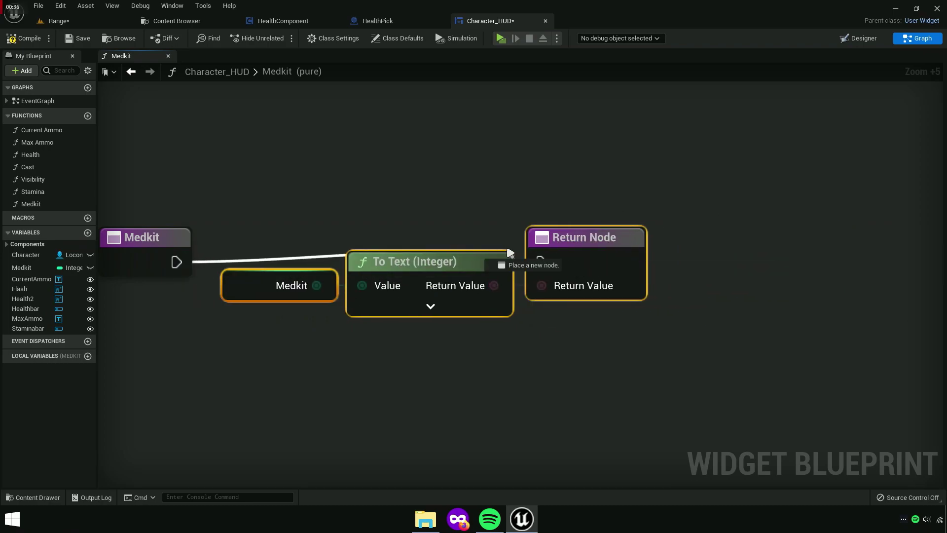
left_click_drag(174, 263, 542, 262)
right_click_drag(145, 308, 254, 288)
left_click(260, 250)
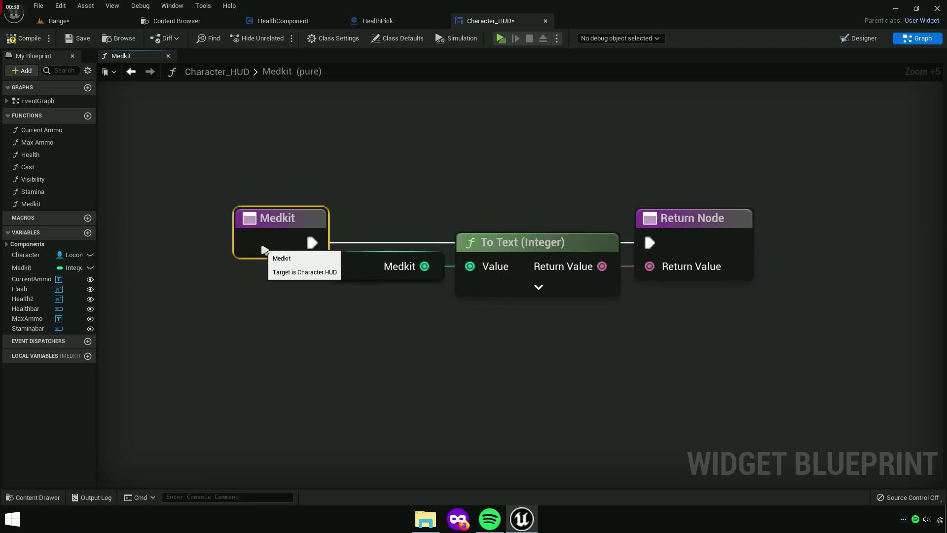
left_click(643, 327)
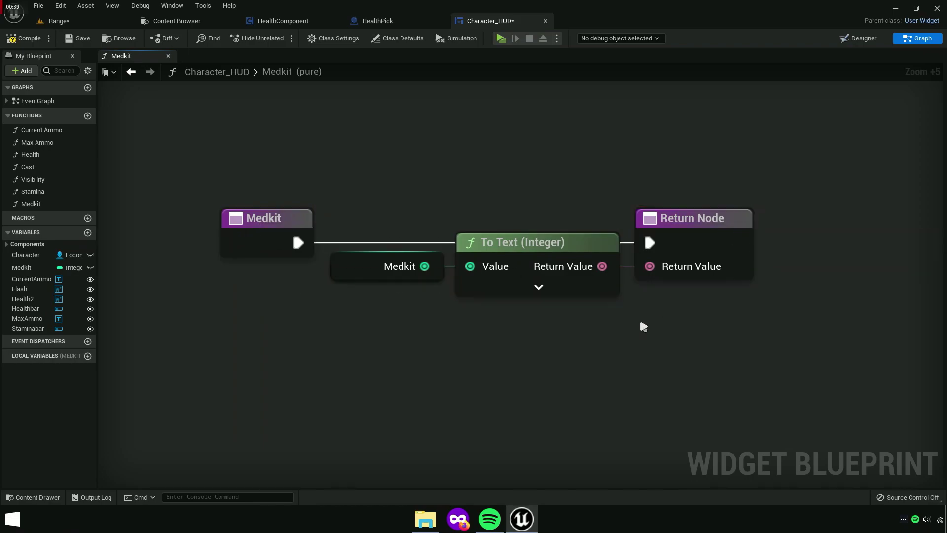
Compile and save the Character_HUD widget blueprint
left_click(23, 38)
left_click(78, 39)
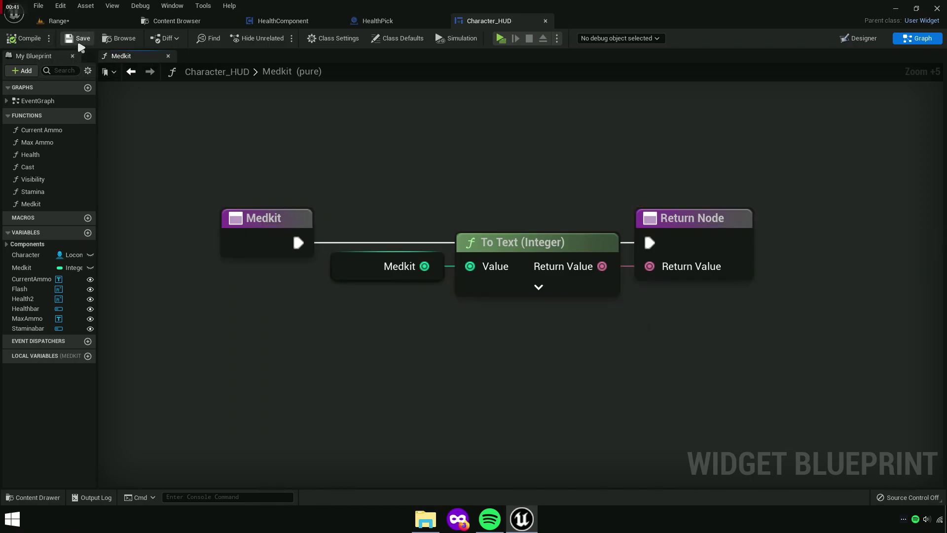
double_click(20, 267)
Copy the Medkit variable name and go to HealthComponent's Medkit State graph
right_click(28, 267)
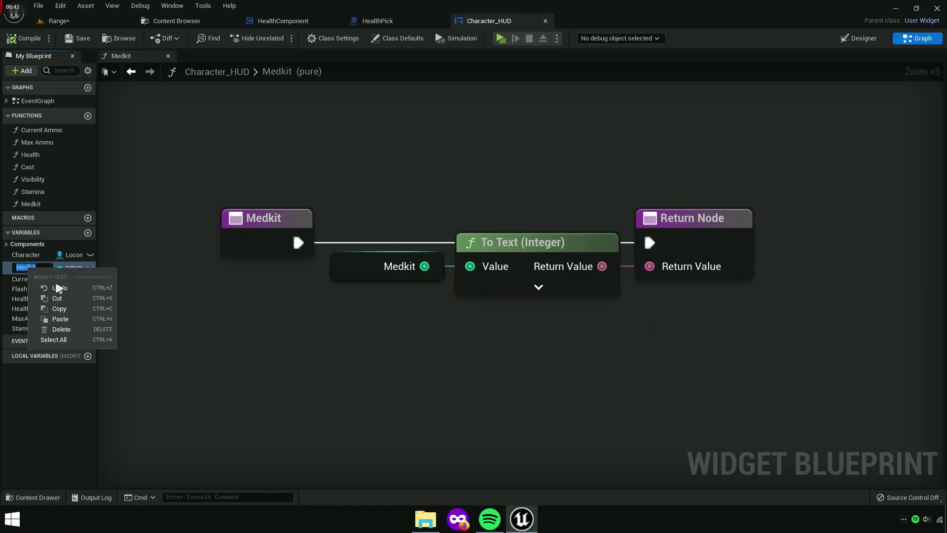
left_click(82, 309)
left_click(278, 22)
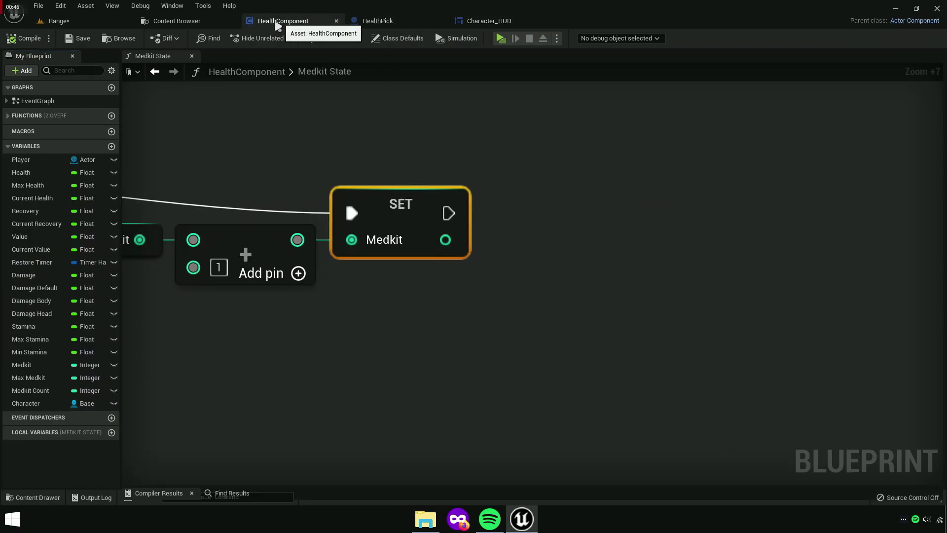
mouse_move(257, 126)
right_mouse_down()
mouse_move(476, 136)
mouse_move(312, 114)
right_mouse_up()
double_click(337, 74)
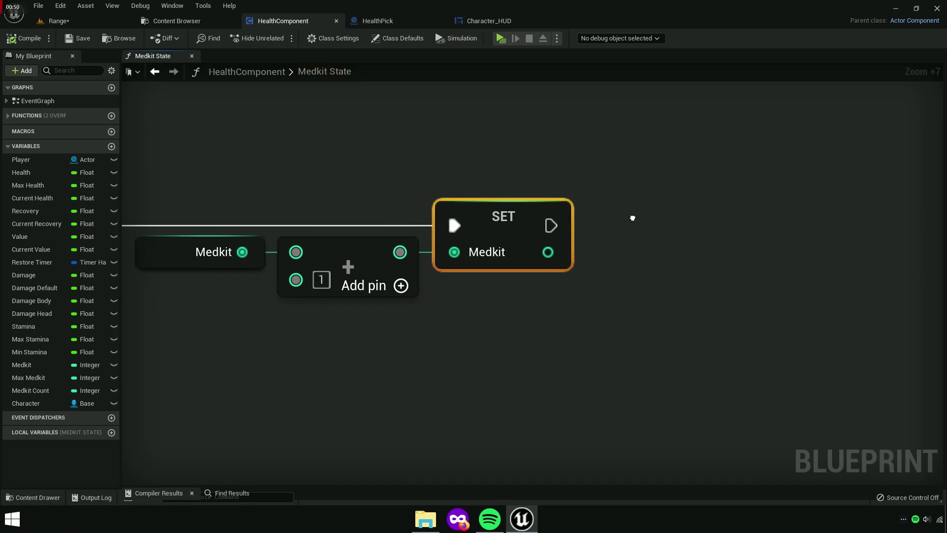
scroll(632, 216, "down", 5)
scroll(690, 269, "down", 3)
scroll(459, 217, "up", 6)
scroll(530, 235, "up", 4)
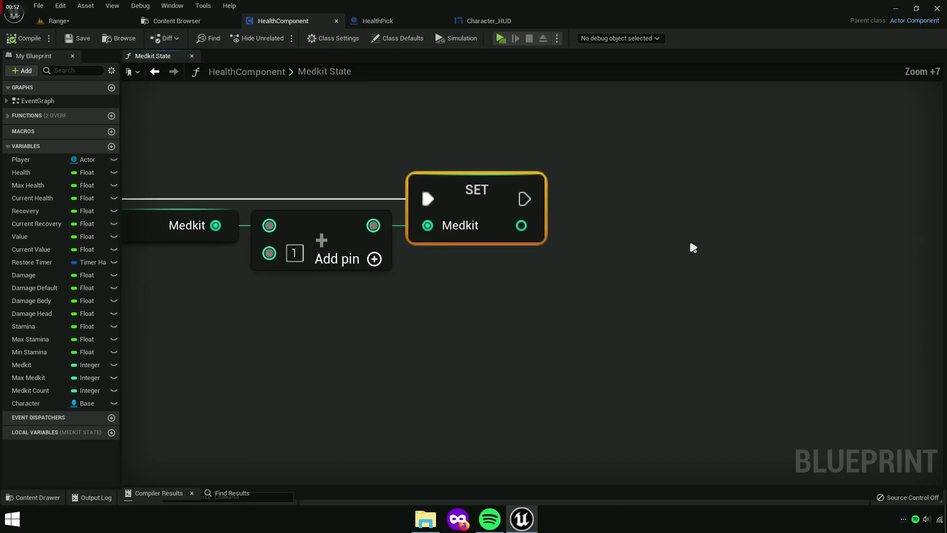
right_click_drag(691, 245, 543, 267)
left_click(542, 266)
Place a Character getter and add Get Character HUD from it
left_click_drag(62, 403, 253, 388)
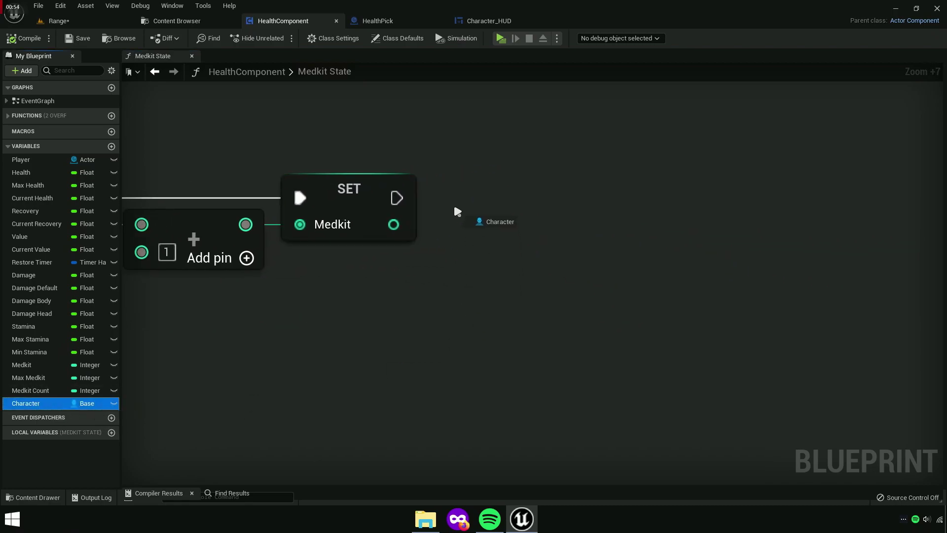
left_click_drag(457, 211, 458, 212)
right_click_drag(595, 241, 513, 237)
left_click_drag(477, 220, 542, 208)
type("get")
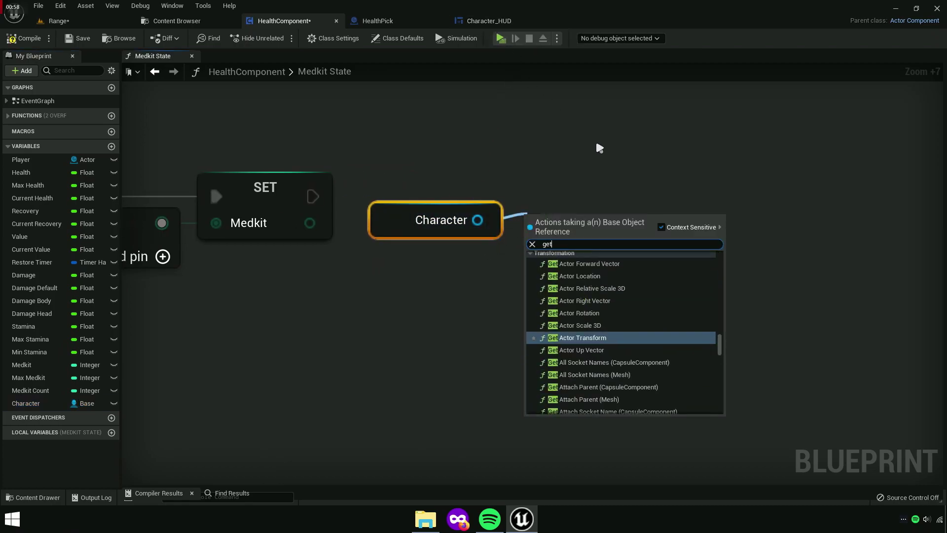
type("character")
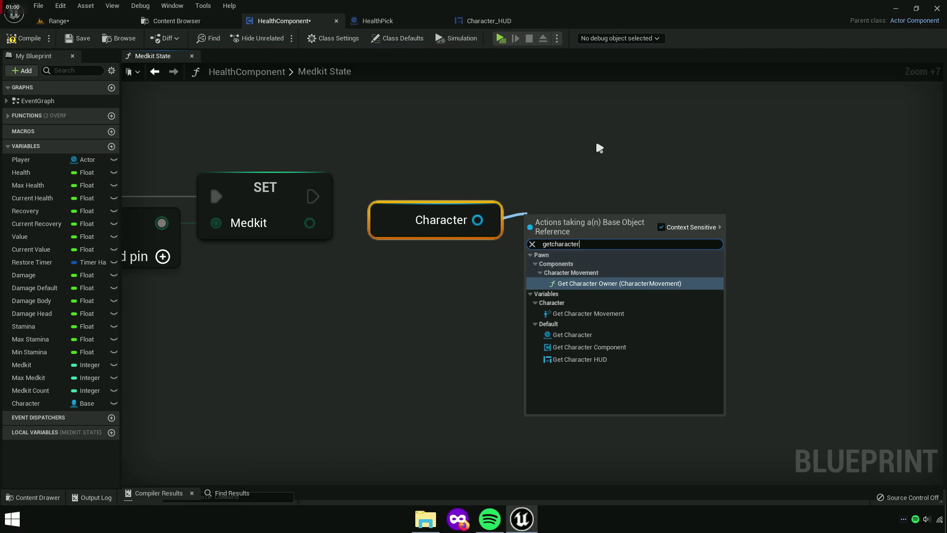
type("hud")
left_click(582, 275)
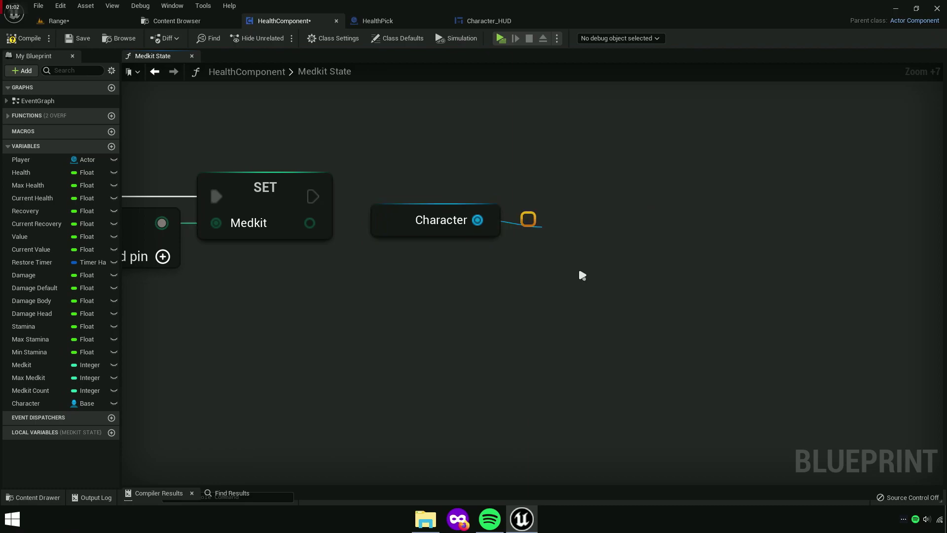
Add a Set Medkit node on the Character HUD reference
right_click_drag(707, 242, 571, 245)
left_click_drag(565, 223, 619, 213)
right_click(678, 241)
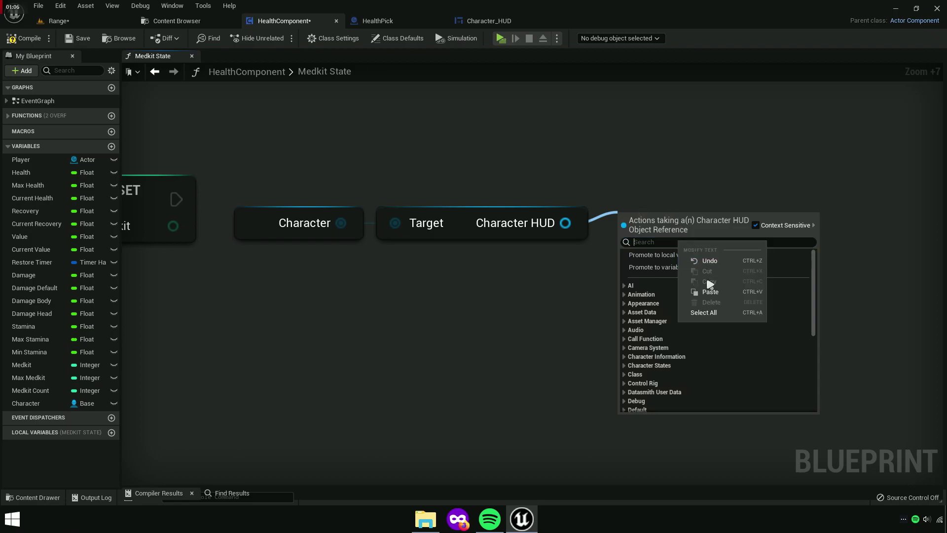
left_click(710, 295)
type("s")
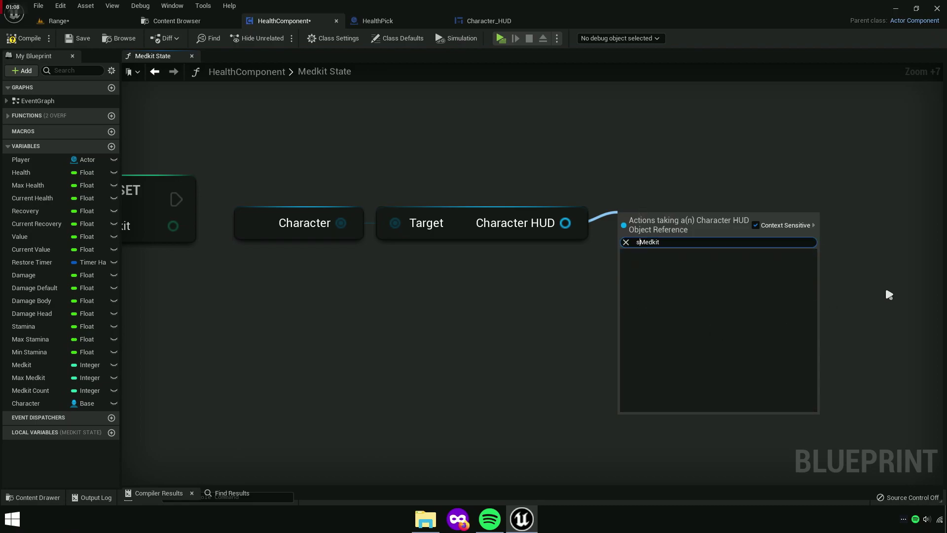
type("et")
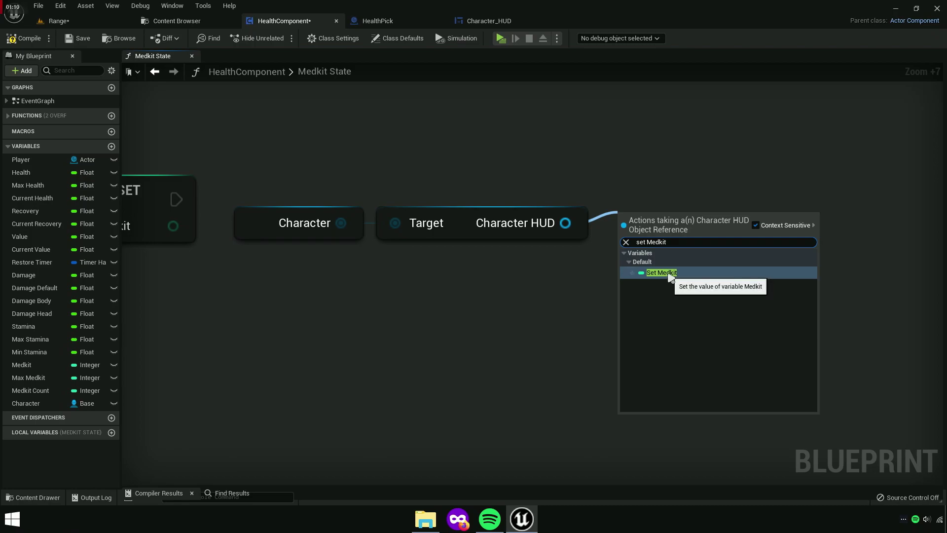
left_click(662, 273)
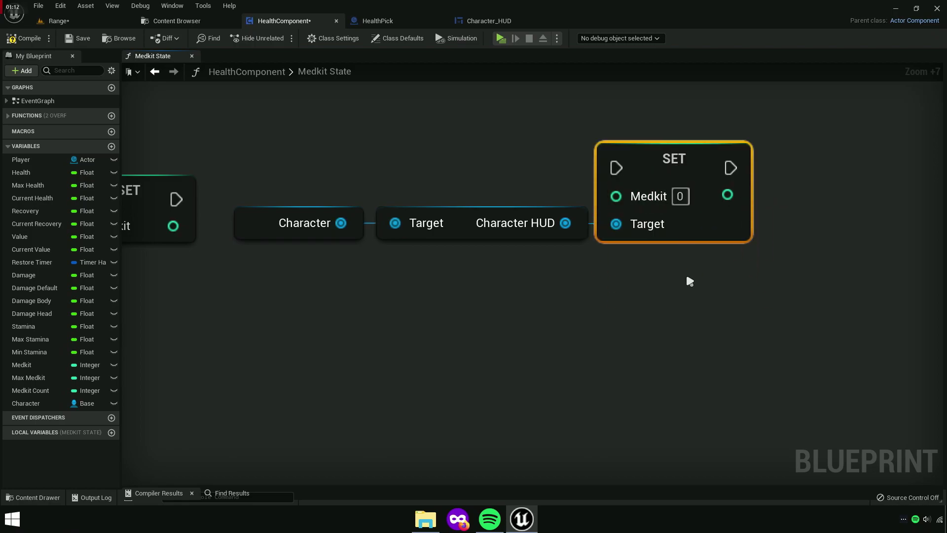
Run Set Medkit after the first SET and feed it the decremented Medkit value
left_click_drag(688, 279, 323, 205)
right_click_drag(323, 205, 495, 227)
mouse_move(349, 221)
left_mouse_down()
mouse_move(520, 220)
mouse_move(789, 188)
left_mouse_up()
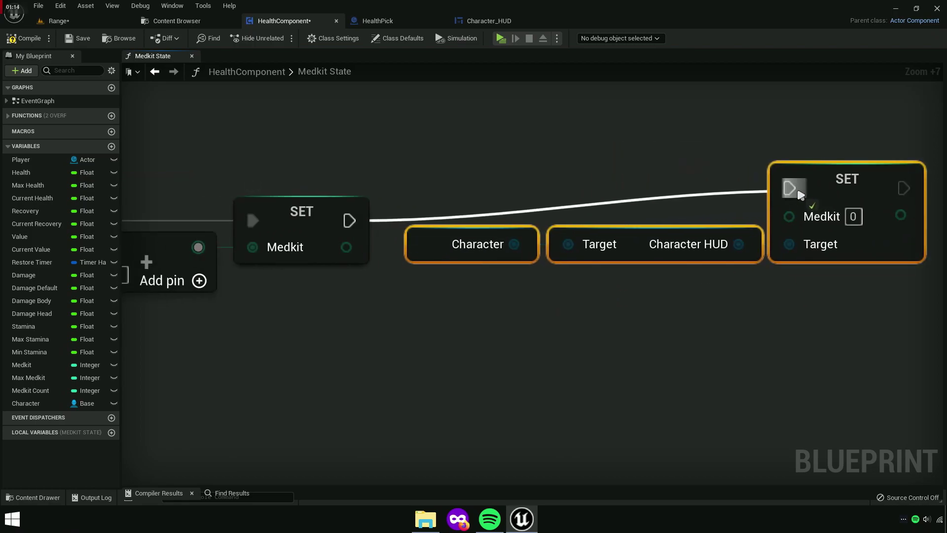
right_click_drag(790, 188, 664, 239)
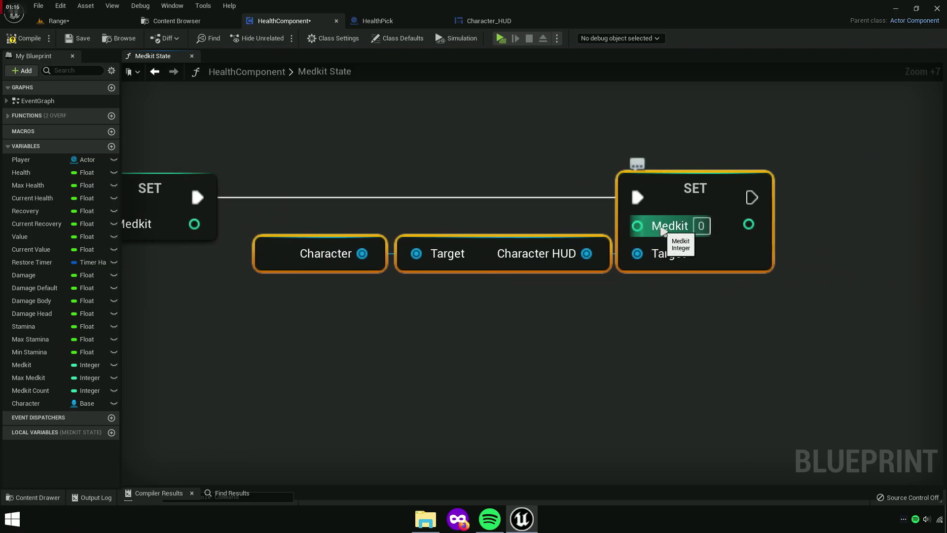
left_click_drag(663, 227, 383, 229)
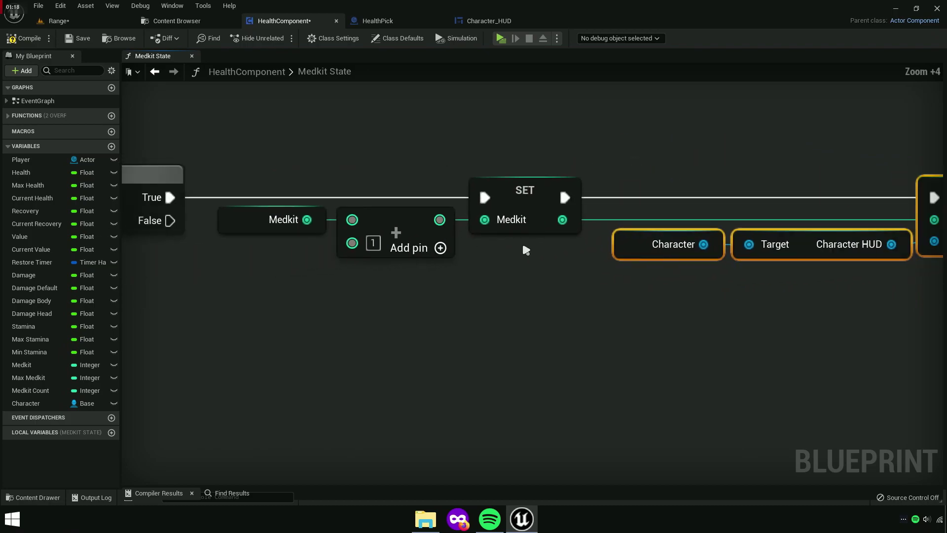
Select and reposition the Character, HUD and SET nodes at the chain's end
scroll(523, 225, "down", 5)
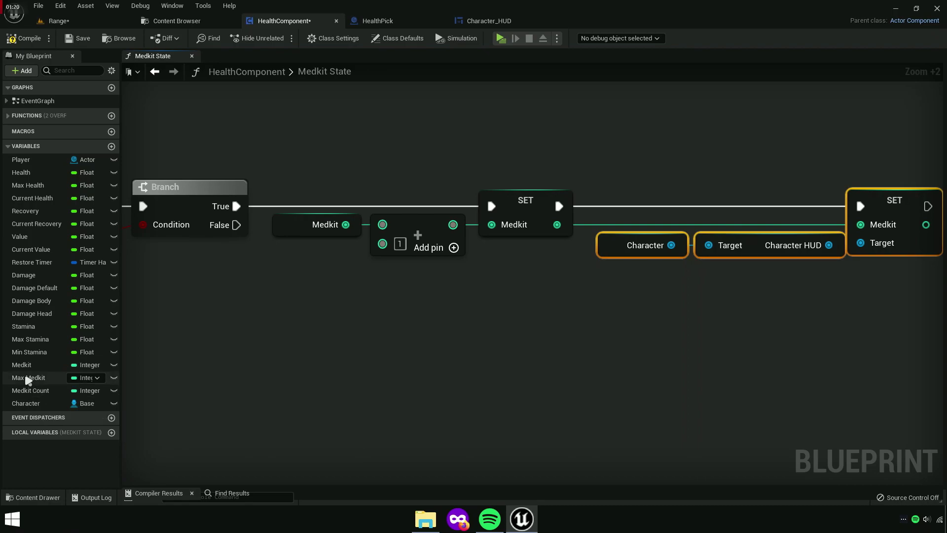
right_click_drag(659, 298, 389, 323)
left_click(373, 311)
left_click_drag(373, 312, 589, 291)
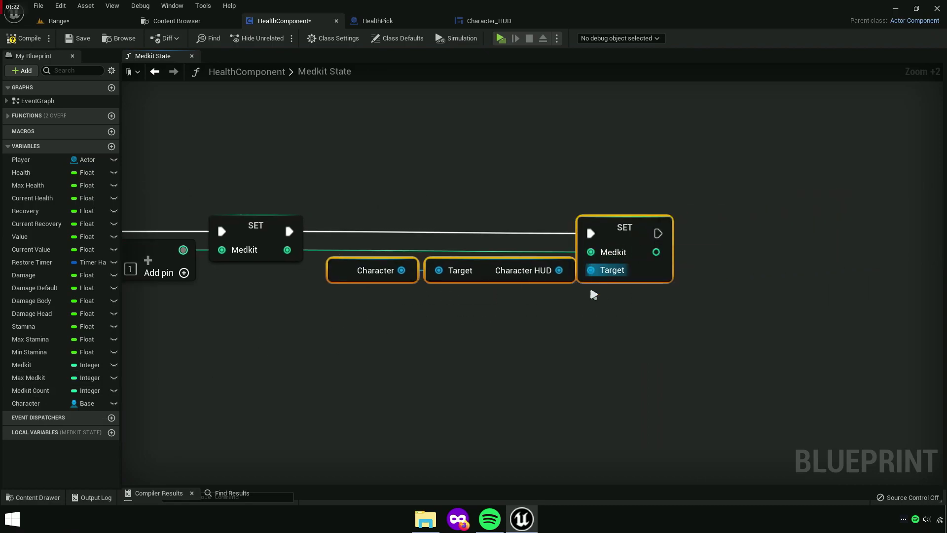
mouse_move(434, 300)
left_mouse_down()
mouse_move(632, 230)
mouse_move(622, 230)
left_mouse_up()
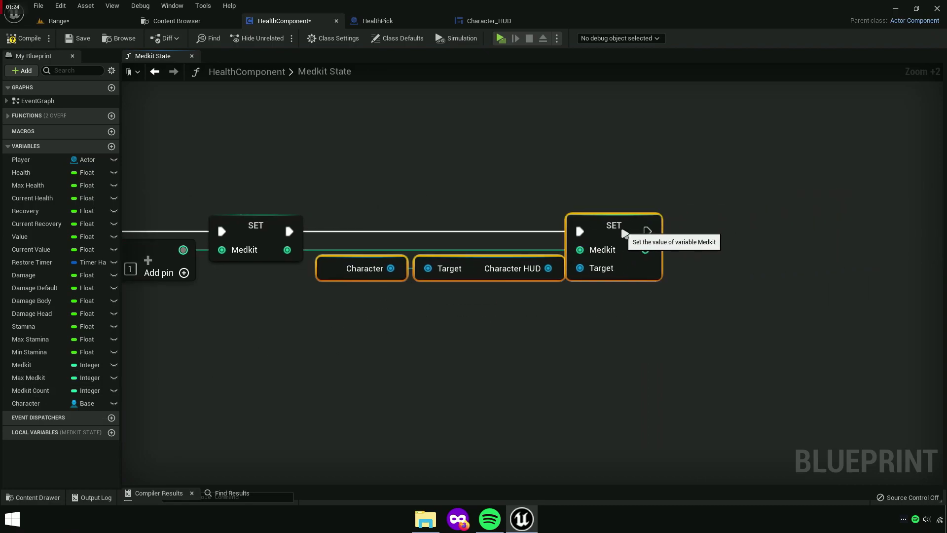
left_click(495, 101)
Rename Character_HUD's Medkit variable to Medkit HUD
left_click(489, 20)
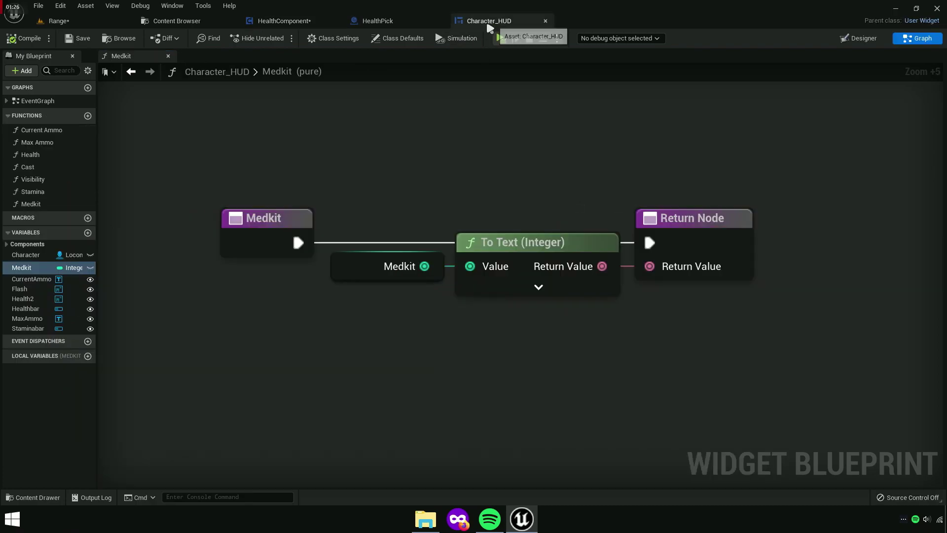
left_click(30, 269)
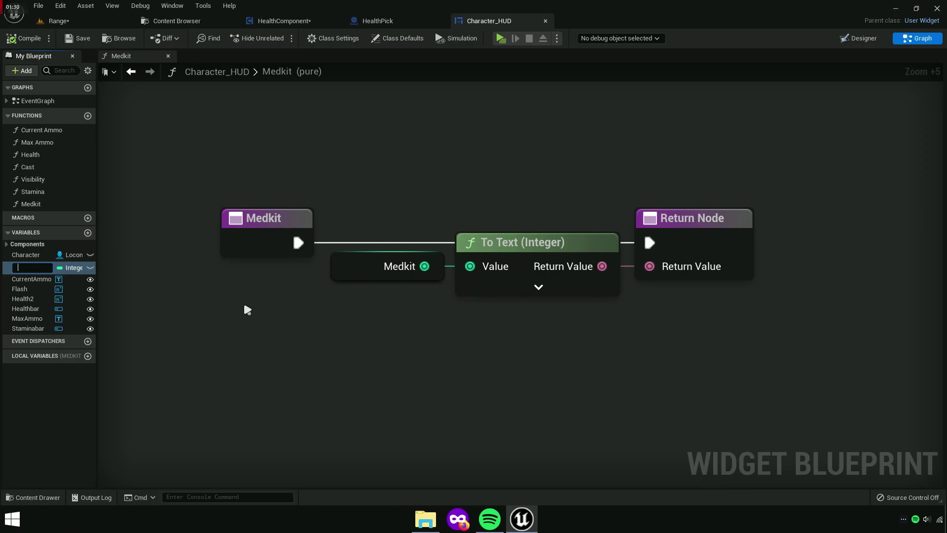
type("Medkit HUD")
key("Return")
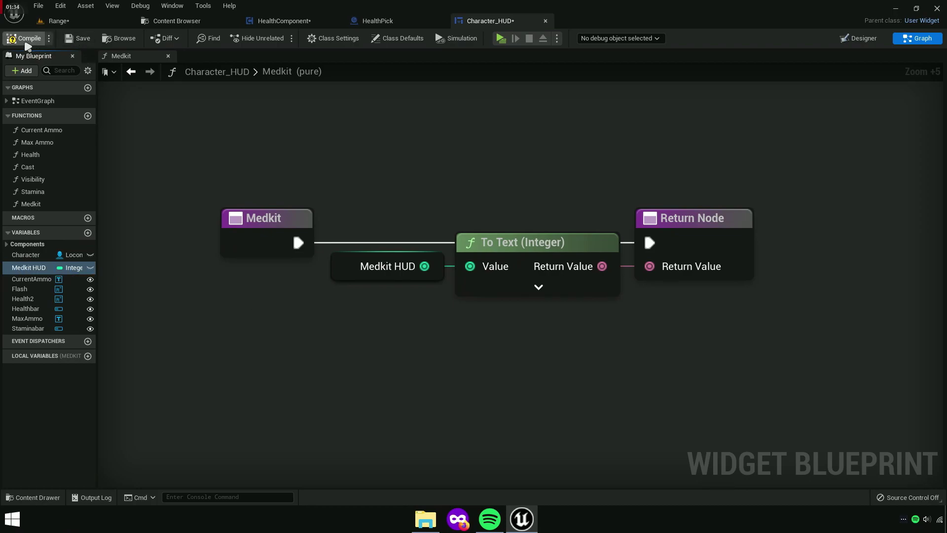
Compile and save Character_HUD, then return to the HealthComponent Medkit State graph
left_click(24, 38)
left_click(79, 38)
left_click(401, 22)
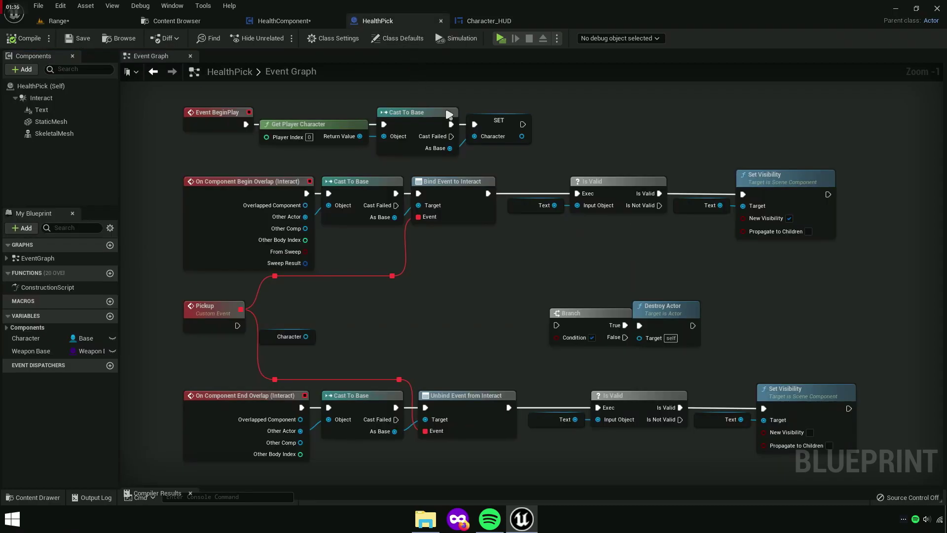
left_click(296, 22)
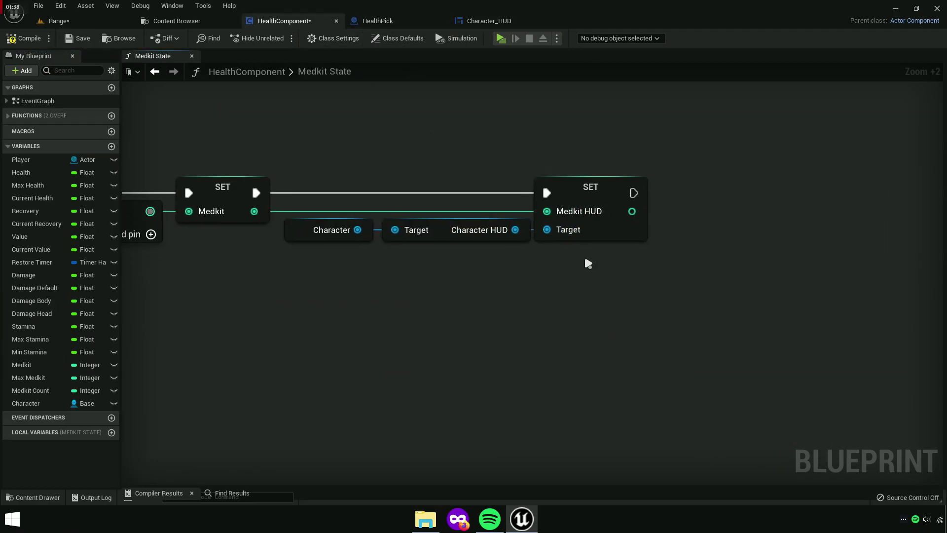
Straighten the Medkit, Max Medkit and comparison nodes with Q, then compile and save
left_click(588, 230)
right_click_drag(562, 260, 765, 276)
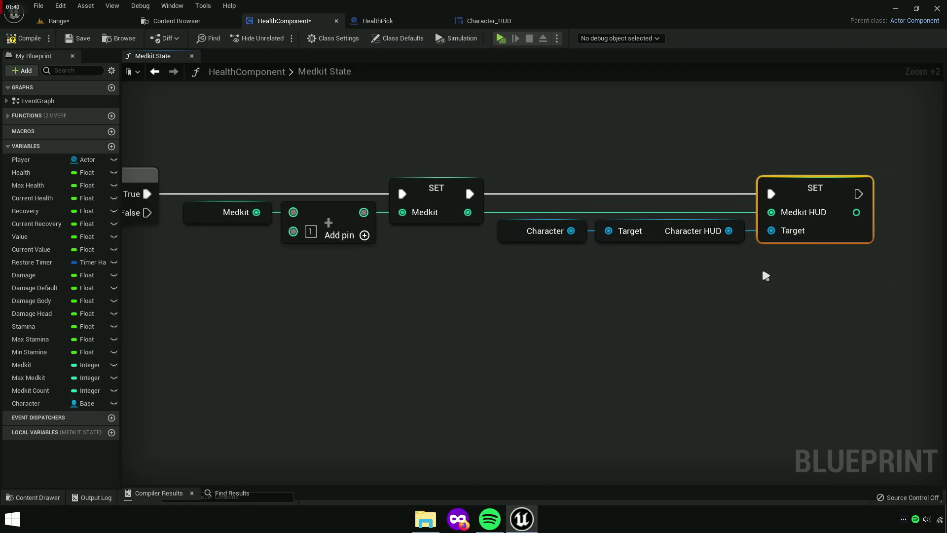
scroll(765, 275, "down", 5)
right_click_drag(482, 307, 495, 288)
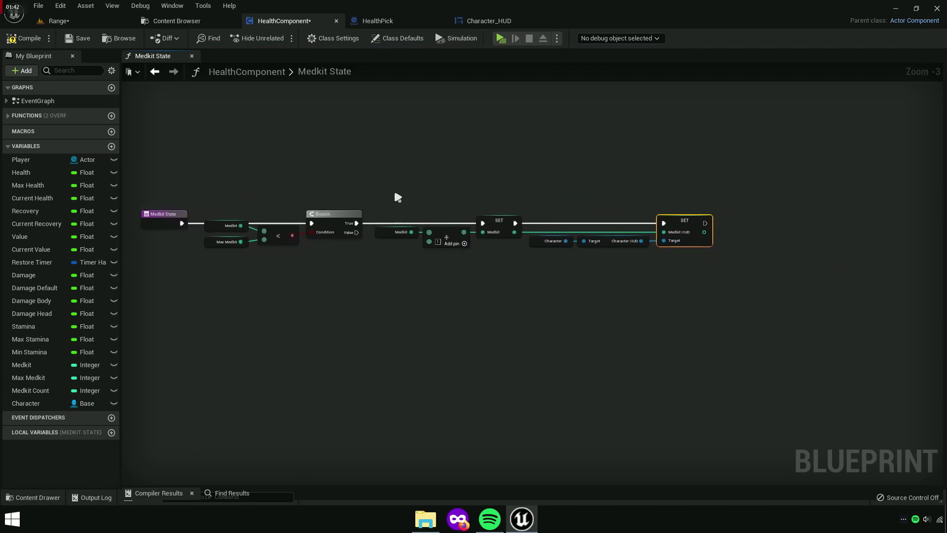
left_click_drag(395, 194, 741, 272)
scroll(346, 267, "up", 4)
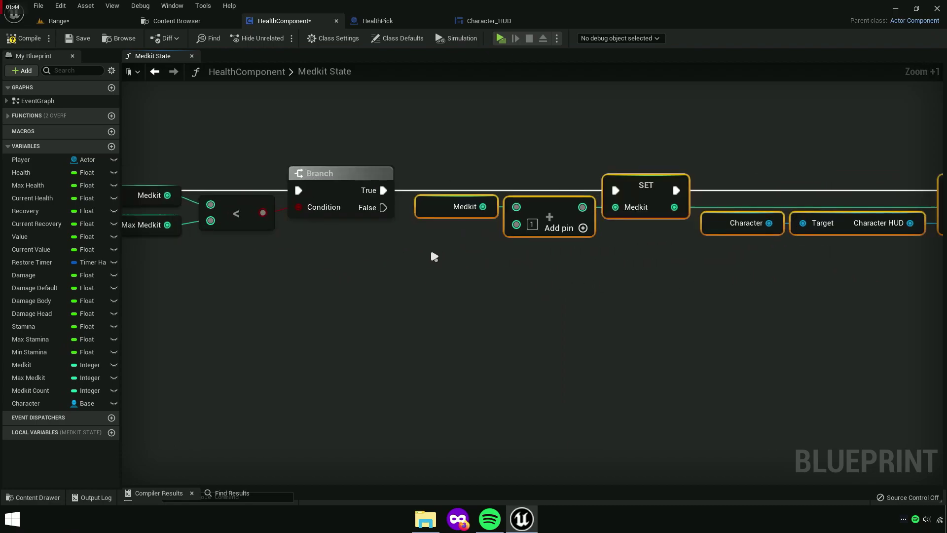
right_click_drag(433, 253, 510, 217)
left_click_drag(518, 151, 294, 252)
key("q")
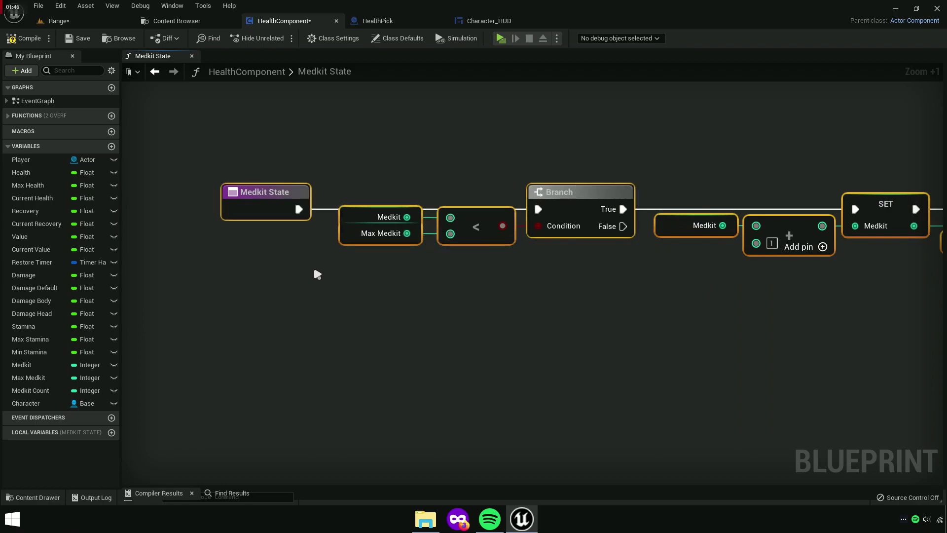
right_click_drag(691, 299, 429, 312)
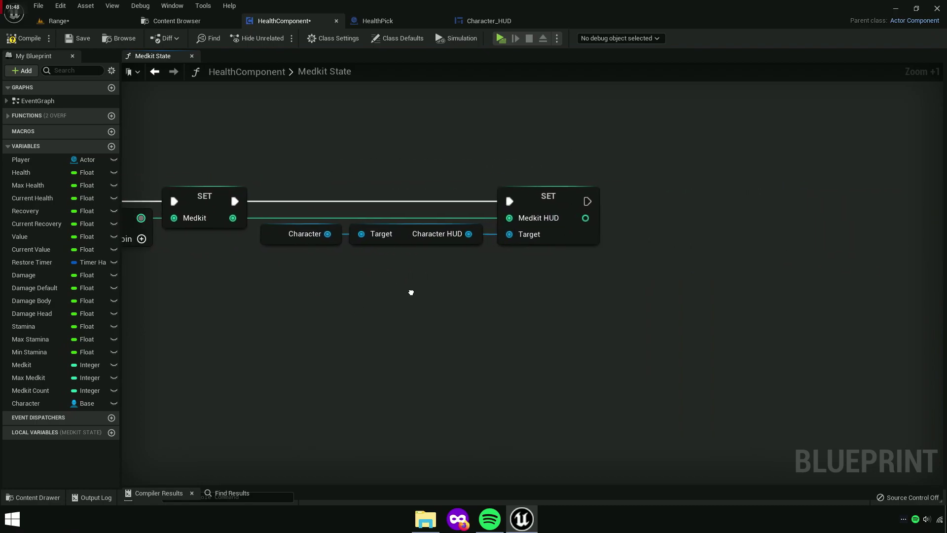
left_click(81, 39)
Add a Return Node after SET Medkit HUD and show its function details
right_click_drag(597, 248, 387, 247)
scroll(387, 248, "up", 4)
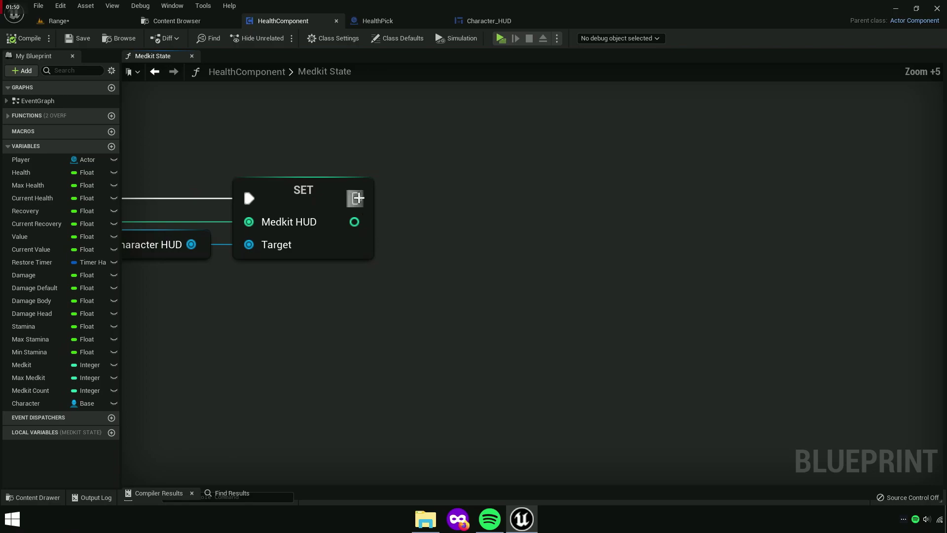
left_click_drag(357, 199, 559, 202)
type("add return")
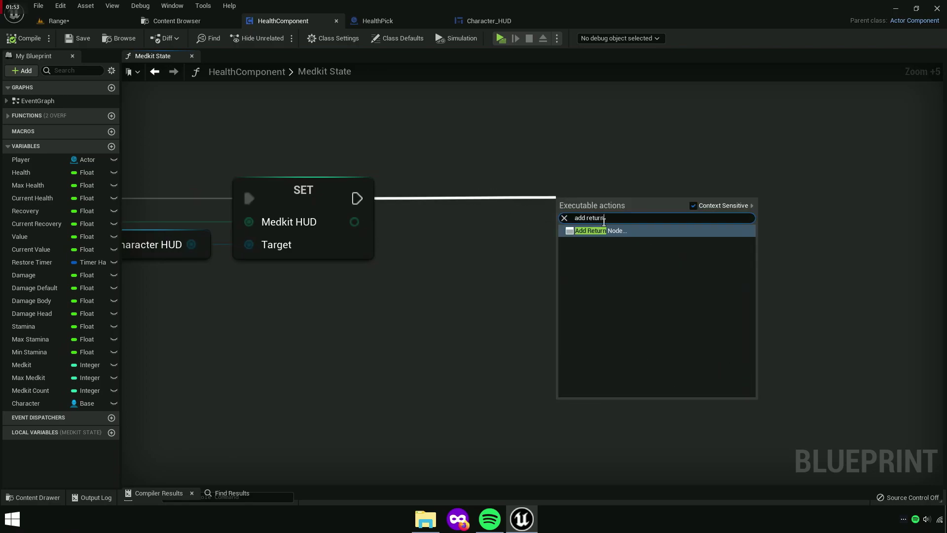
key("Return")
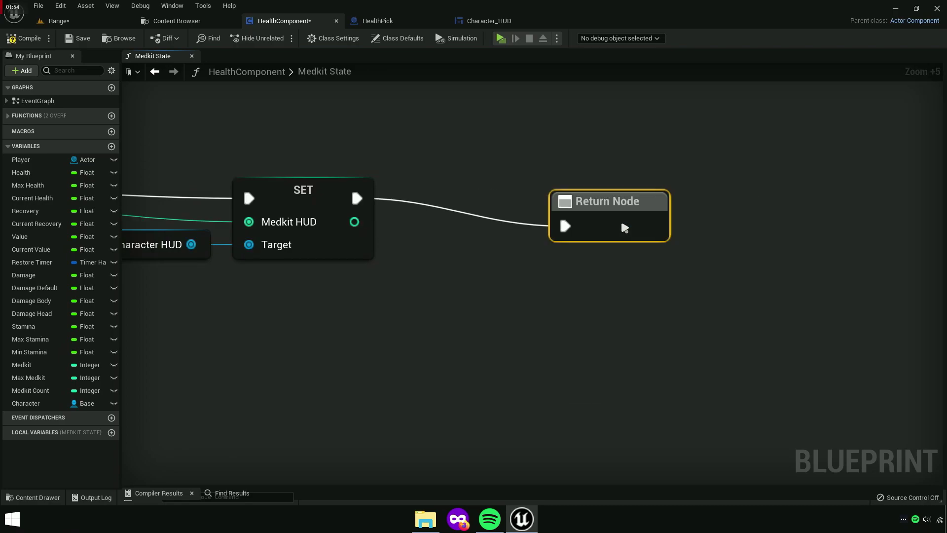
left_click_drag(661, 222, 572, 195)
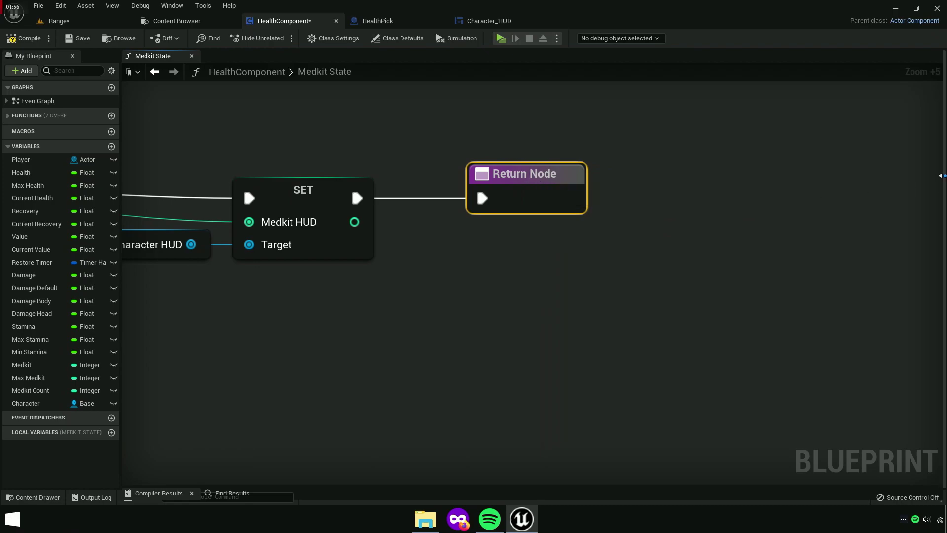
left_click_drag(942, 176, 663, 212)
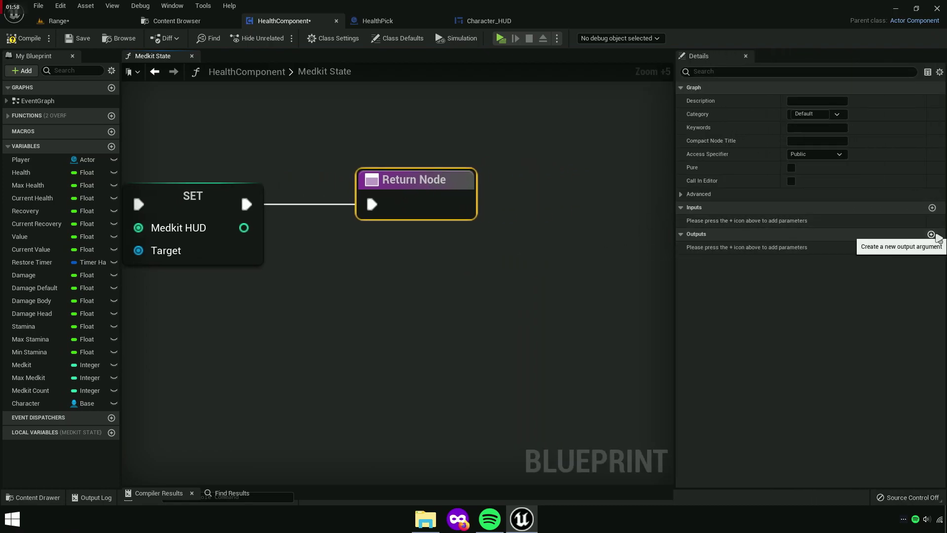
Add Boolean output Active to Medkit State and tick it true on the Return Node
left_click(931, 235)
type("Active")
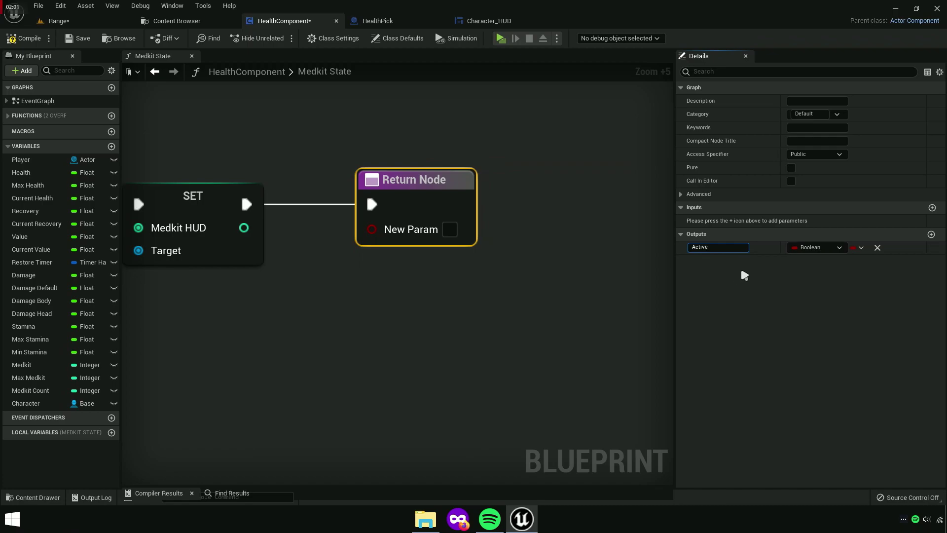
key("Return")
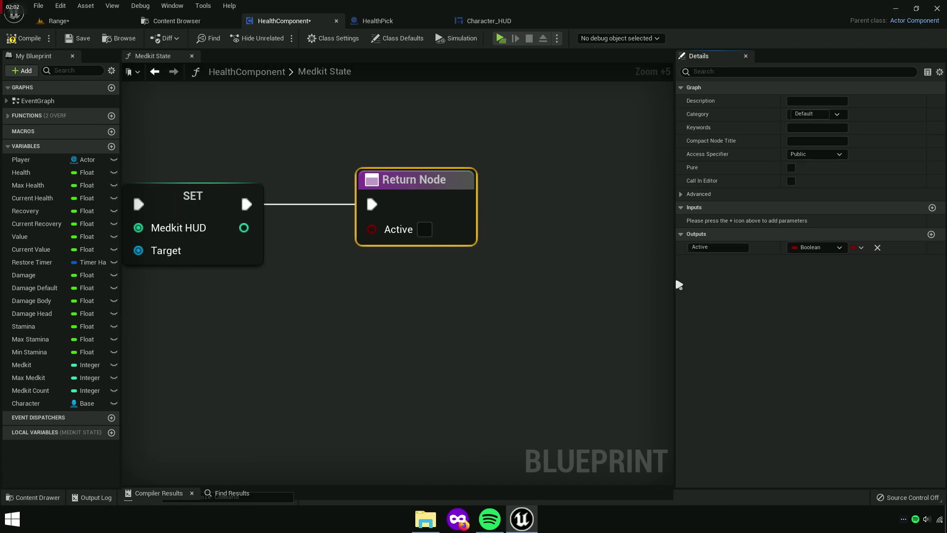
left_click(425, 229)
left_click(432, 251)
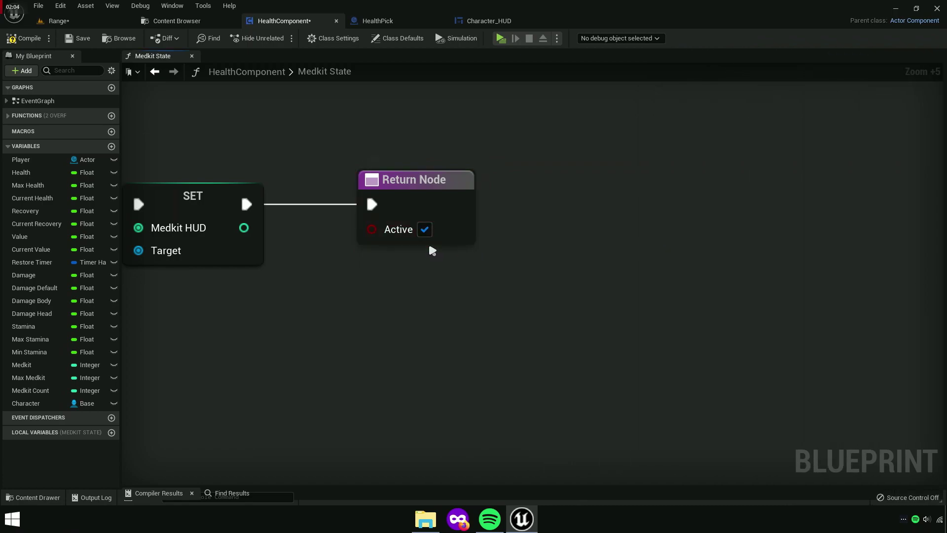
left_click_drag(432, 244, 406, 244)
right_click_drag(393, 260, 662, 252)
scroll(497, 256, "up", 2)
left_click_drag(662, 247, 631, 248)
left_click(630, 292)
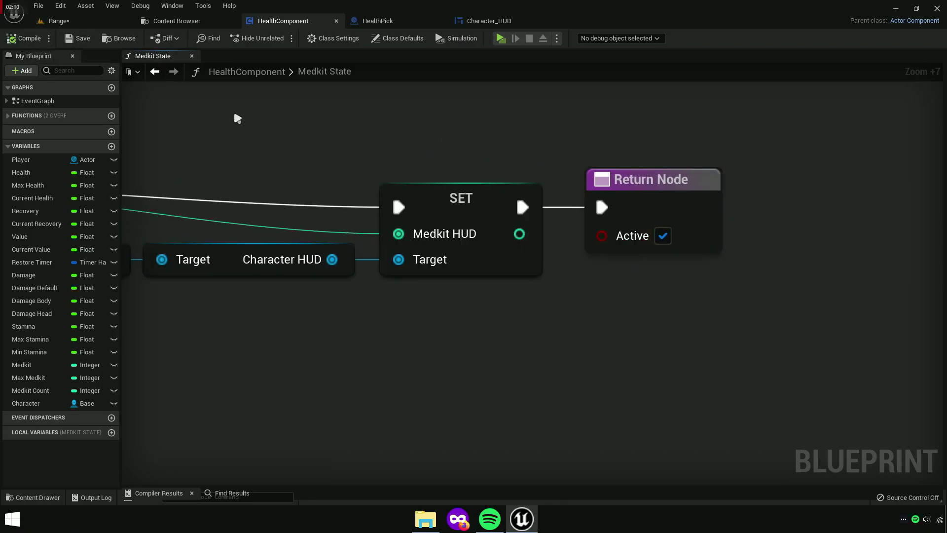
right_click_drag(234, 116, 360, 132)
Open HealthPick's EventGraph showing the Pickup event and Character node
left_click(371, 22)
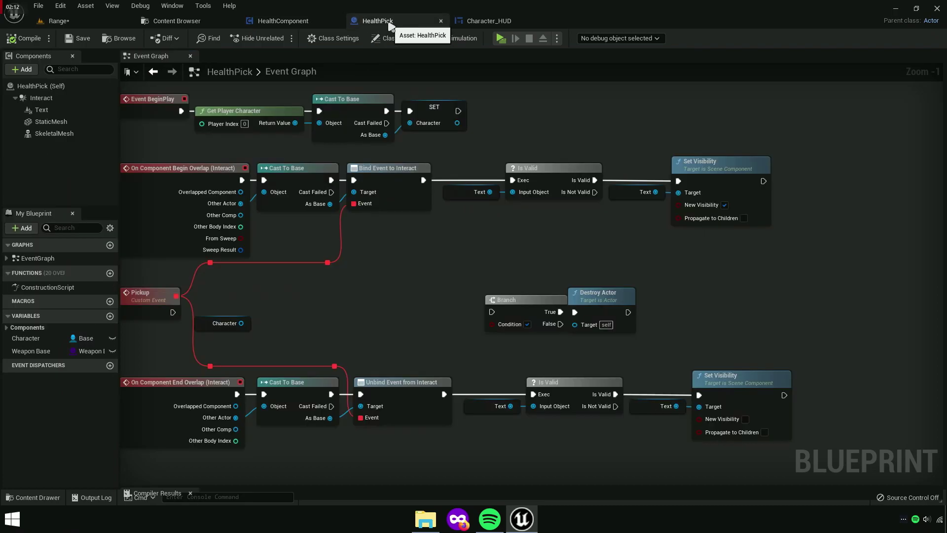
left_click(191, 56)
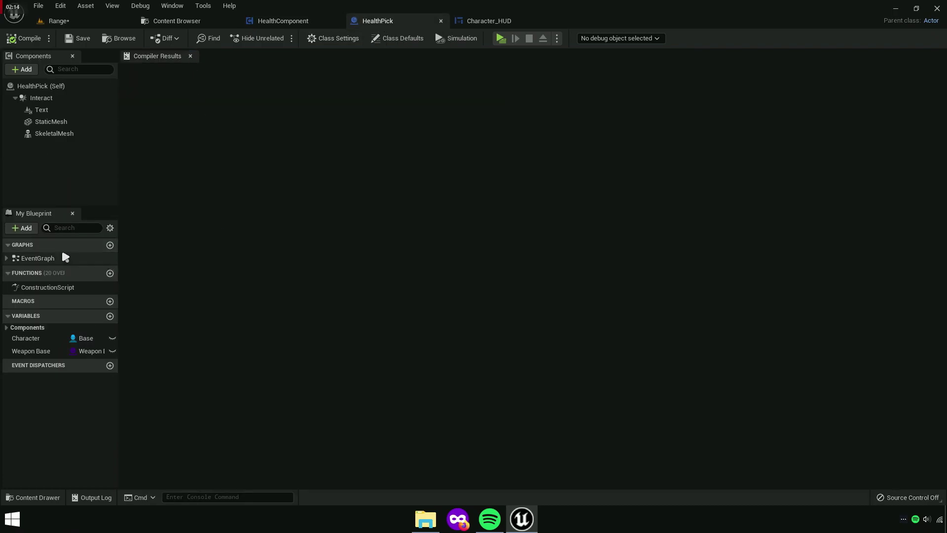
double_click(38, 257)
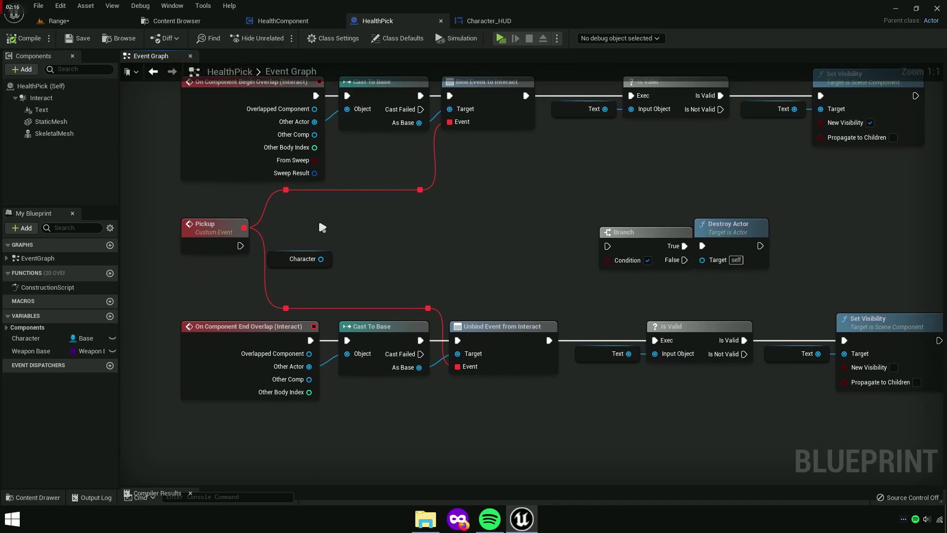
scroll(323, 227, "up", 2)
scroll(364, 212, "up", 2)
scroll(391, 219, "up", 3)
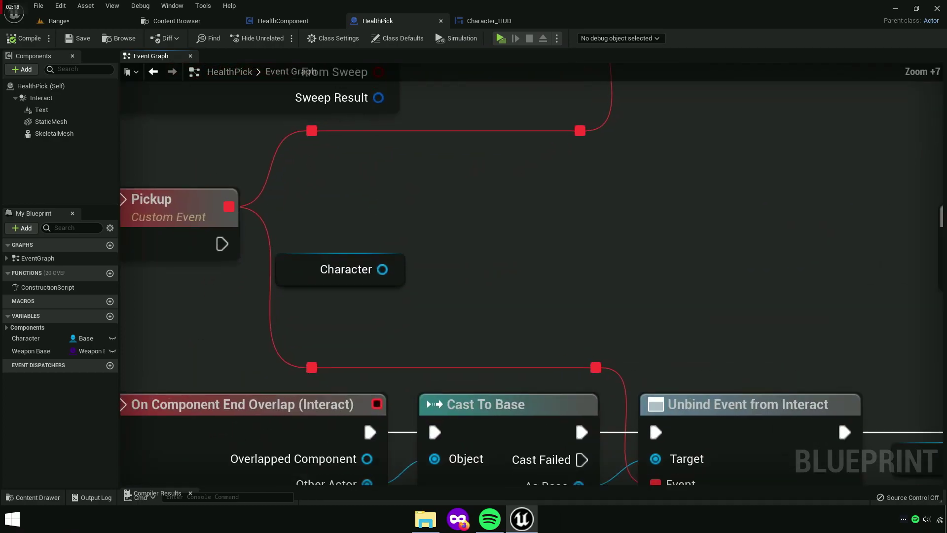
right_click_drag(394, 221, 495, 232)
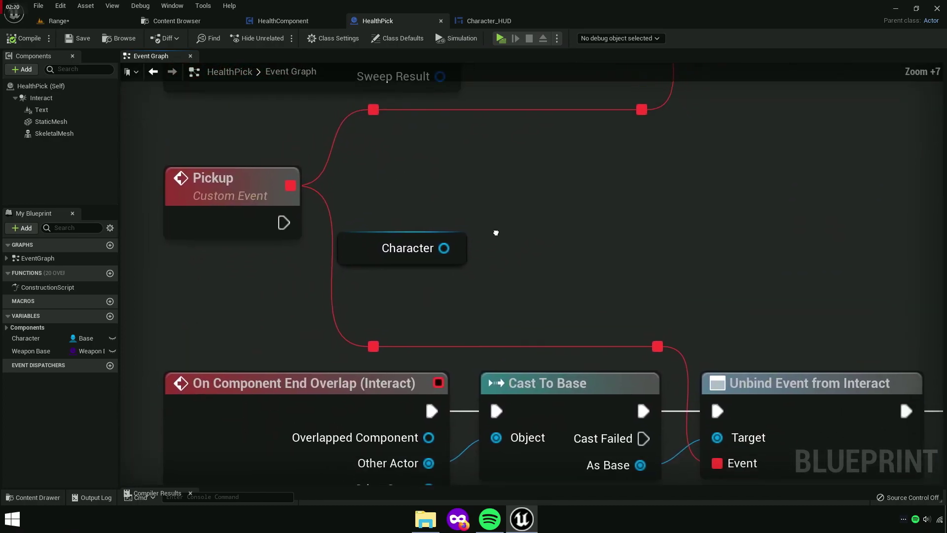
left_click_drag(444, 248, 508, 243)
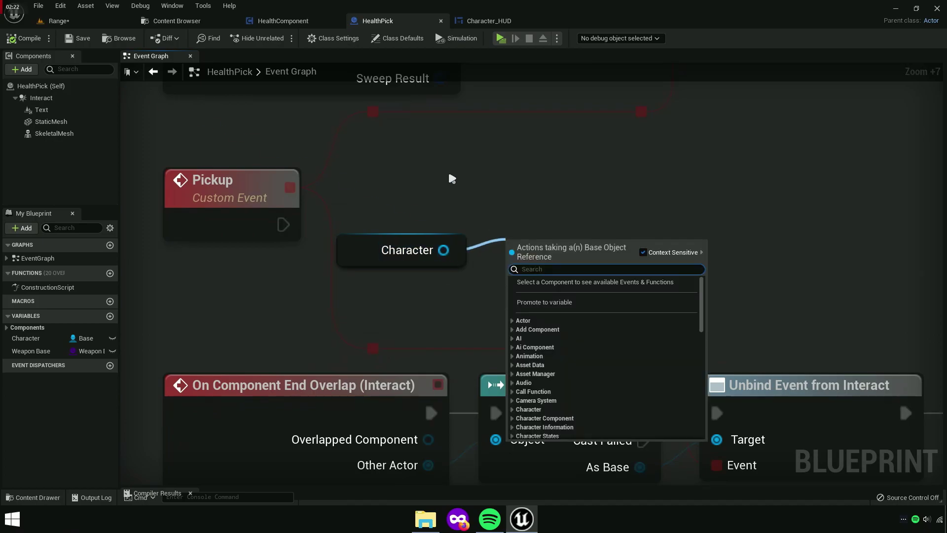
left_click(450, 177)
Copy the Medkit State function name from HealthComponent and return to HealthPick
left_click(283, 21)
left_click(19, 146)
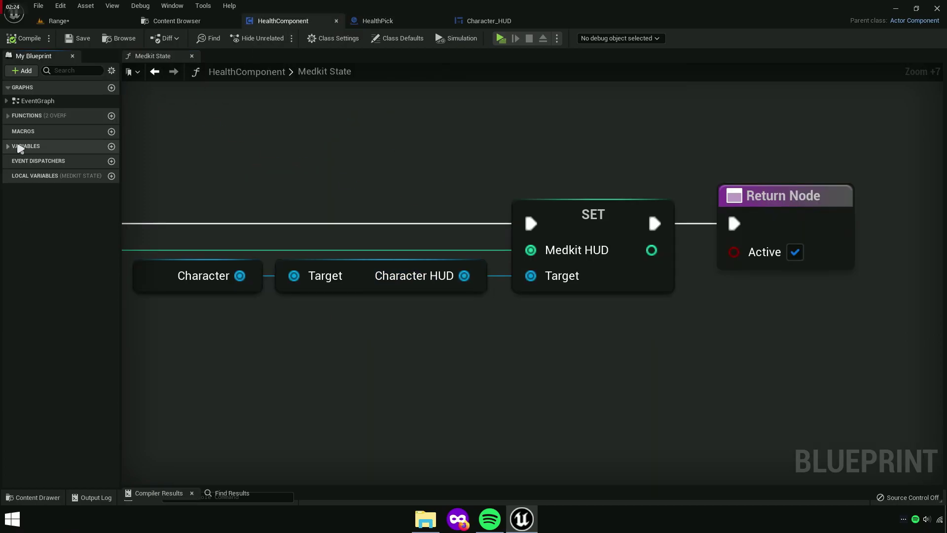
left_click(13, 115)
left_click(191, 56)
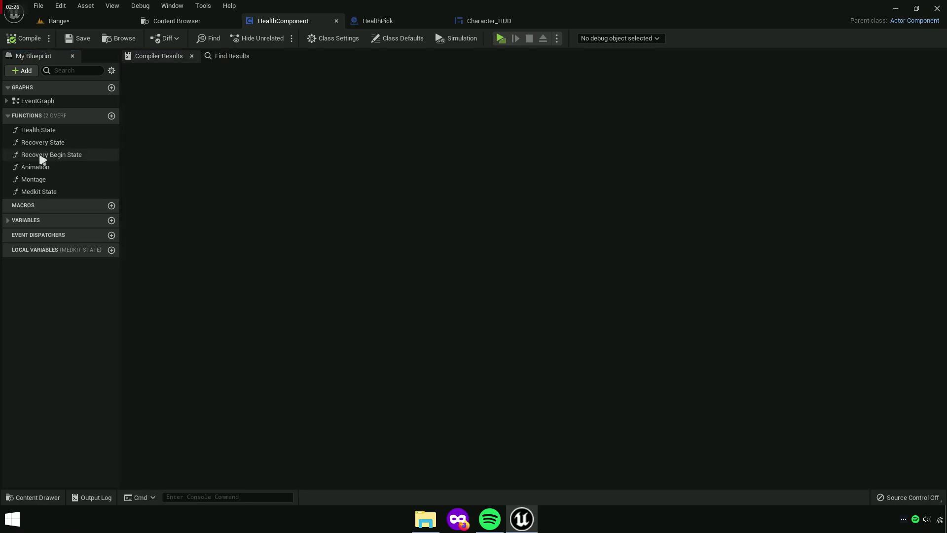
left_click(39, 192)
left_click(39, 191)
right_click(48, 194)
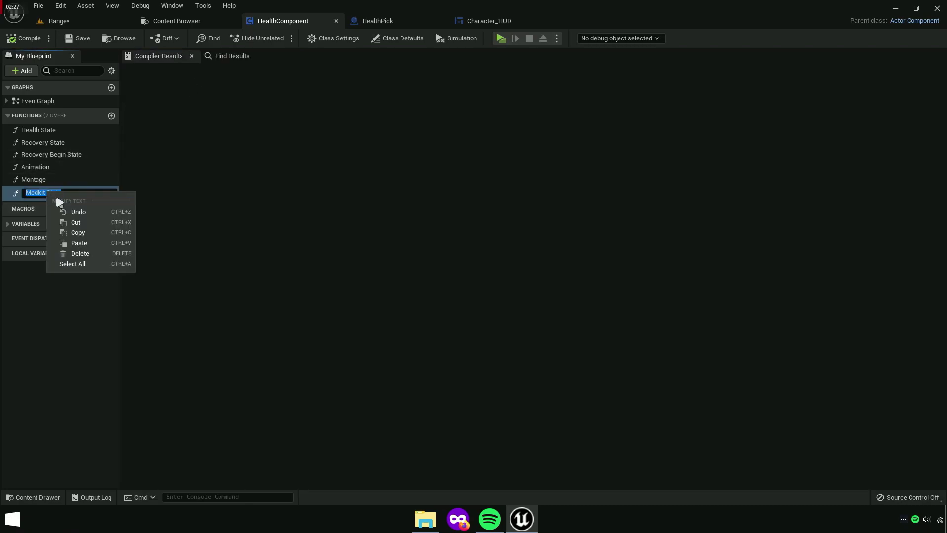
left_click(82, 237)
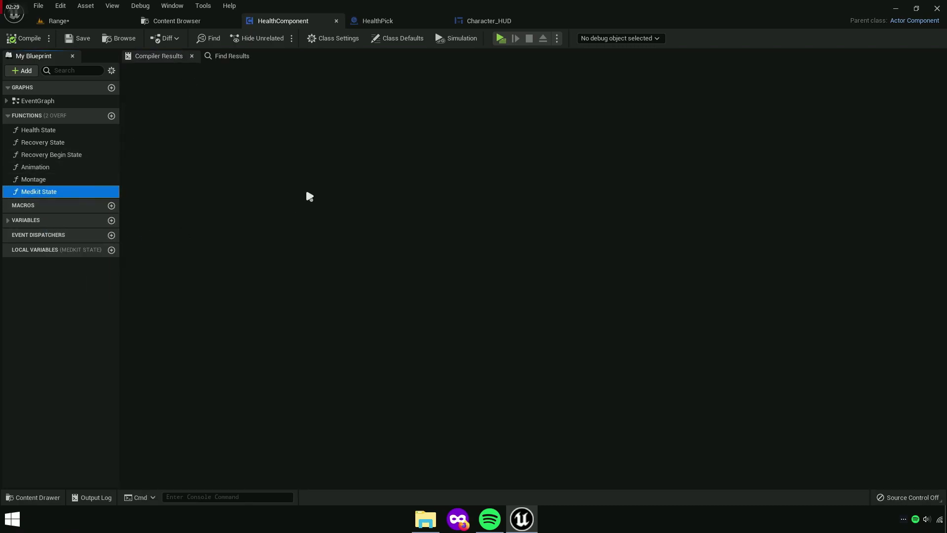
left_click(385, 23)
Add a Medkit State call on the Character's Health Component from the Character pin
left_click_drag(411, 231, 489, 199)
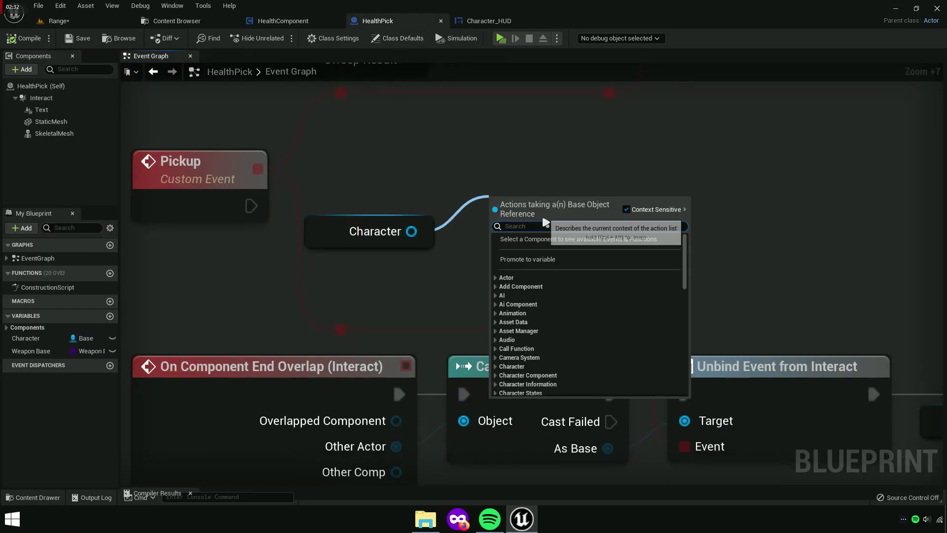
type("Medkit State")
left_click(566, 249)
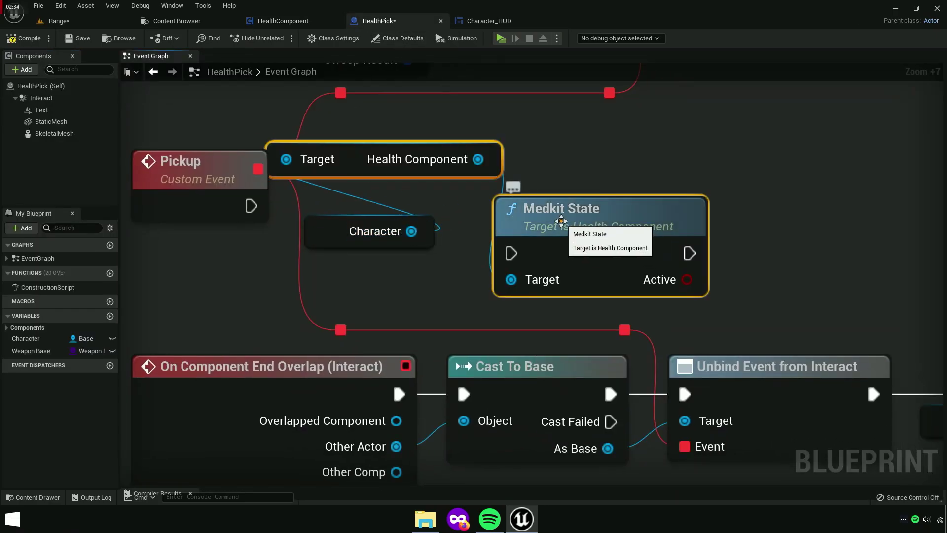
mouse_move(566, 208)
left_mouse_down()
mouse_move(735, 287)
mouse_move(751, 272)
mouse_move(770, 208)
left_mouse_up()
left_click(751, 272)
Wire the Pickup event's execution into Medkit State and tidy the Character and Health Component nodes
right_click_drag(769, 208, 698, 210)
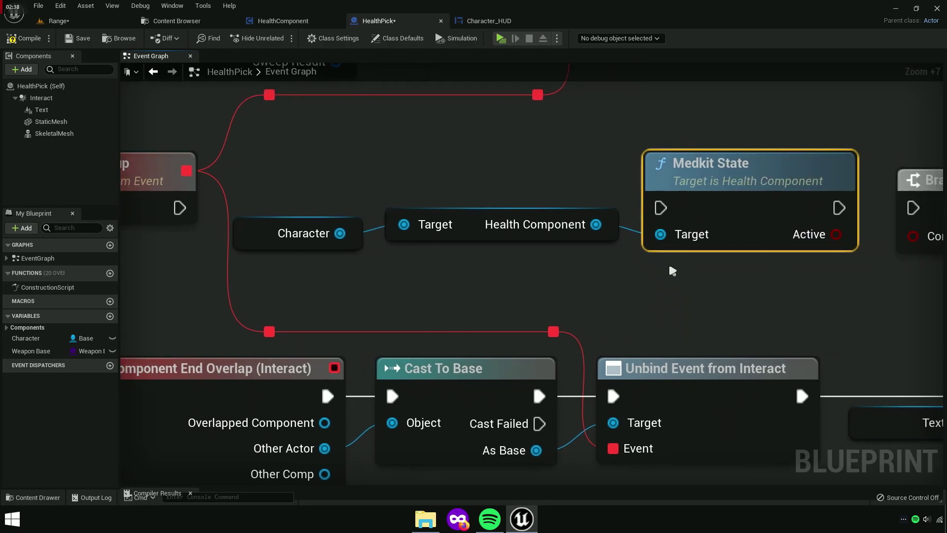
left_click_drag(629, 261, 228, 212, "ctrl")
mouse_move(661, 207)
left_mouse_down()
mouse_move(283, 198)
mouse_move(179, 208)
left_mouse_up()
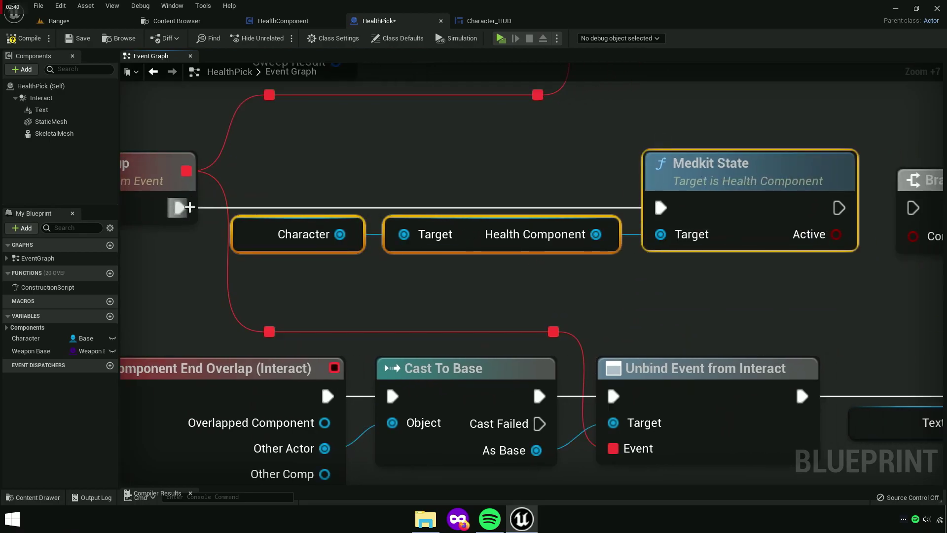
scroll(295, 229, "down", 5)
scroll(395, 236, "up", 1)
left_click(397, 266)
left_click_drag(434, 244, 445, 244)
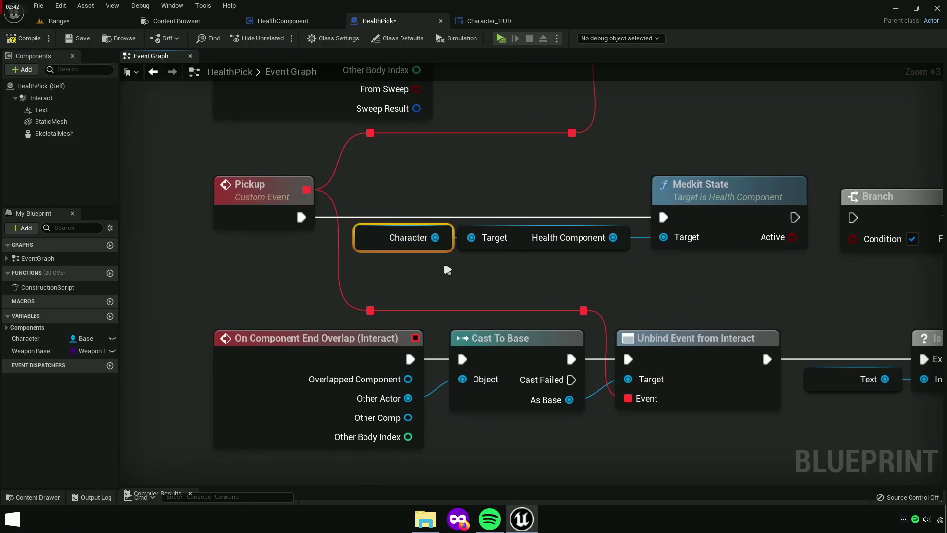
left_click_drag(513, 244, 525, 244)
left_click(419, 245)
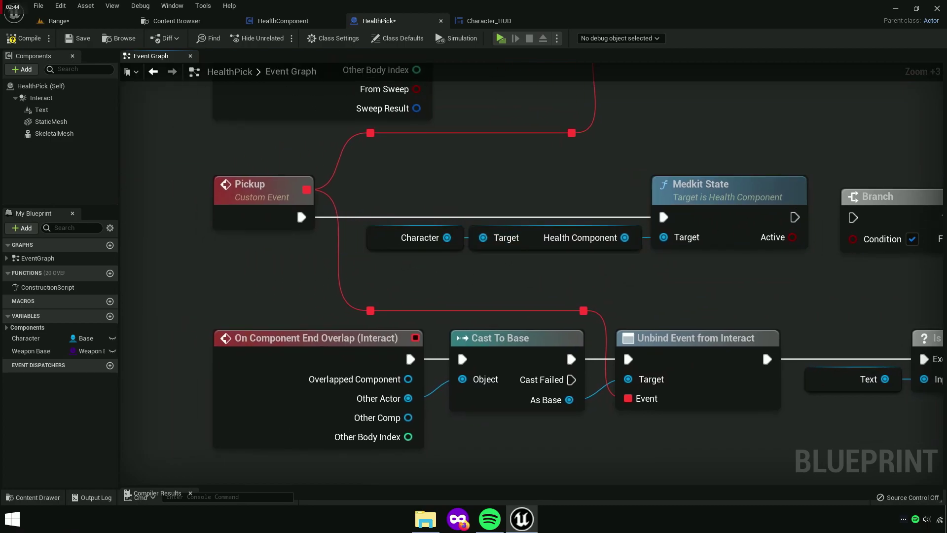
Connect Medkit State's Active output to the Branch condition, moving Branch and Destroy Actor alongside
right_click_drag(566, 346, 519, 351)
left_click(635, 295)
right_click_drag(635, 295, 416, 287)
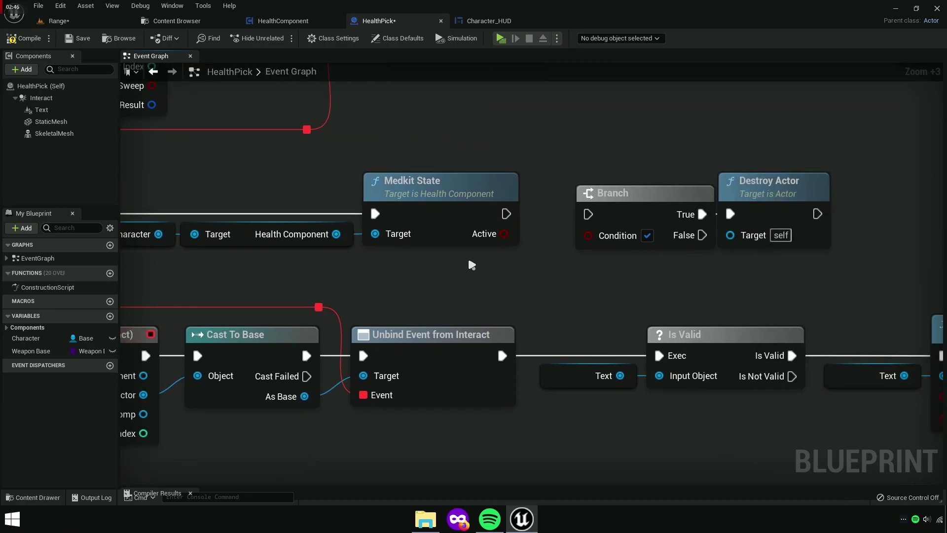
left_click_drag(504, 233, 602, 240)
right_click_drag(601, 273, 526, 272)
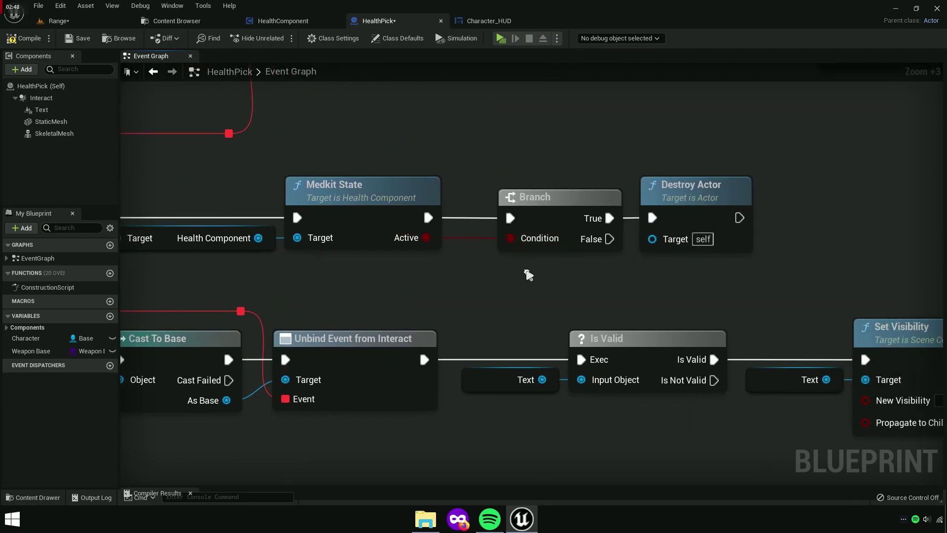
mouse_move(527, 273)
left_mouse_down()
mouse_move(655, 236)
mouse_move(621, 236)
left_mouse_up()
left_click(528, 278)
right_click_drag(528, 278, 508, 278)
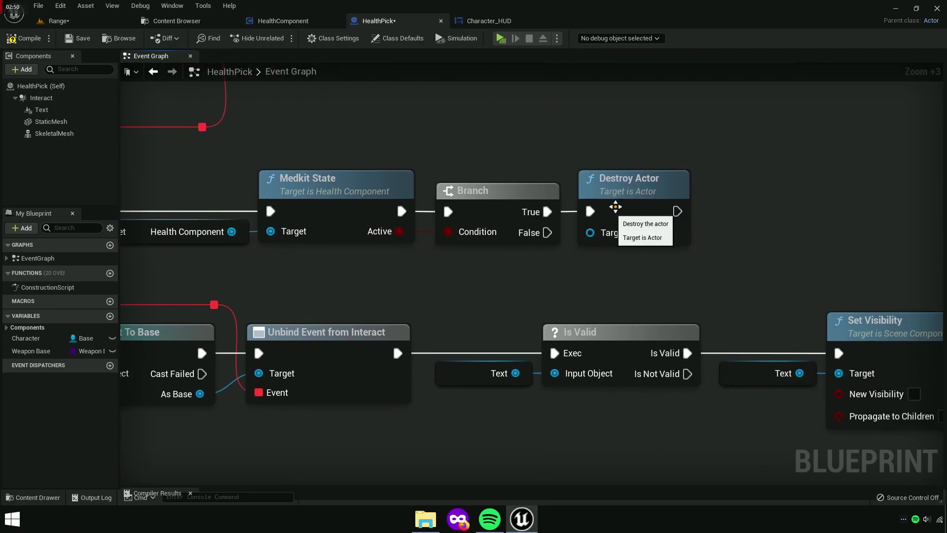
right_click_drag(392, 340, 549, 255)
scroll(549, 256, "down", 6)
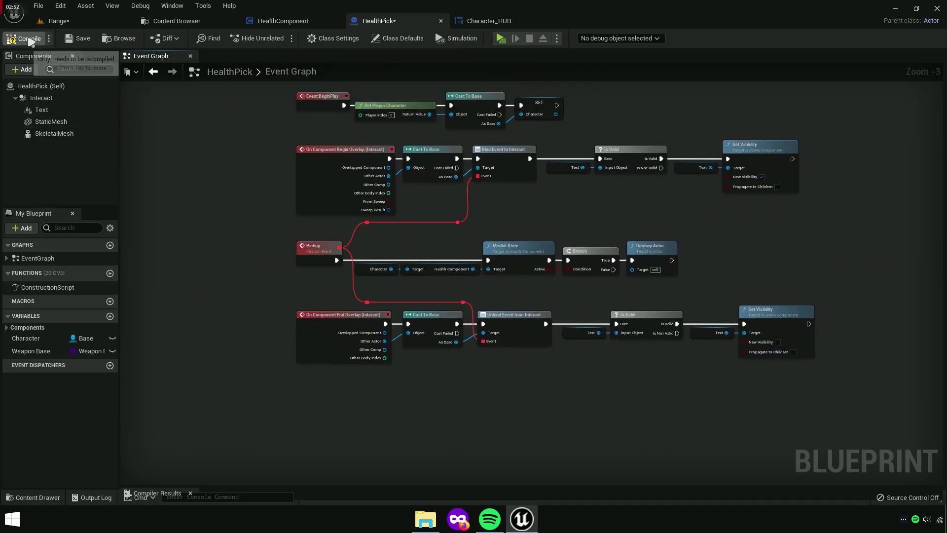
Compile the HealthPick blueprint and review the whole event graph
left_click(30, 40)
left_click(78, 38)
right_click_drag(190, 135, 168, 204)
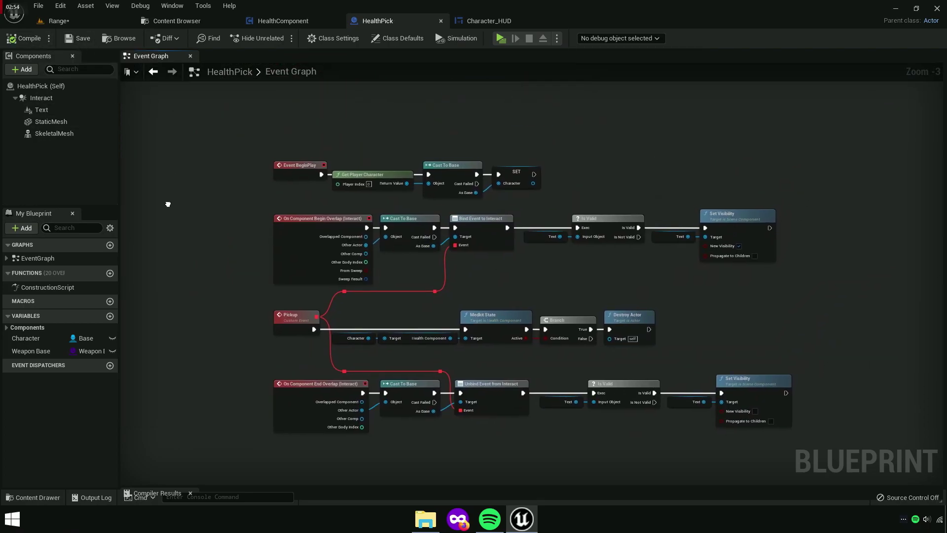
scroll(249, 218, "up", 3)
right_click_drag(605, 197, 539, 163)
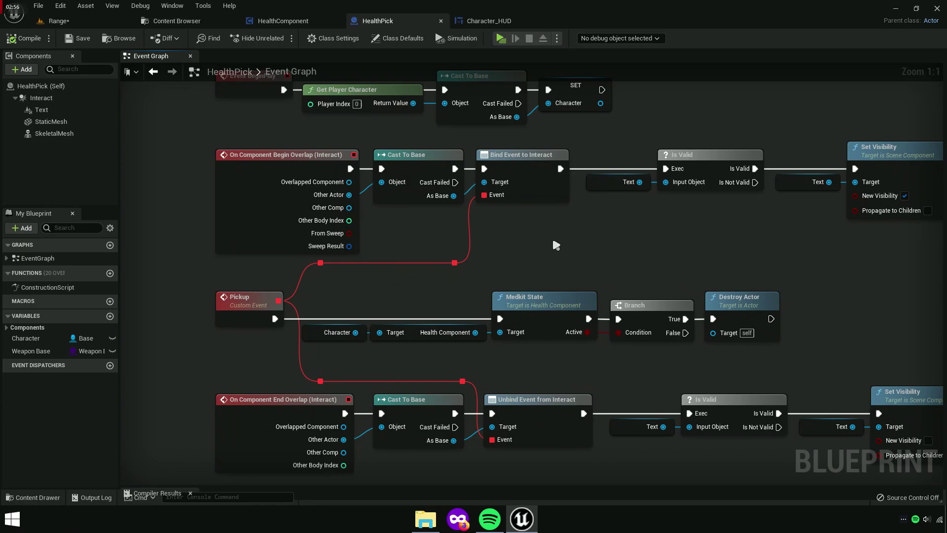
right_click_drag(556, 245, 534, 235)
Create a child blueprint class of HealthPick named Medkit
left_click(188, 23)
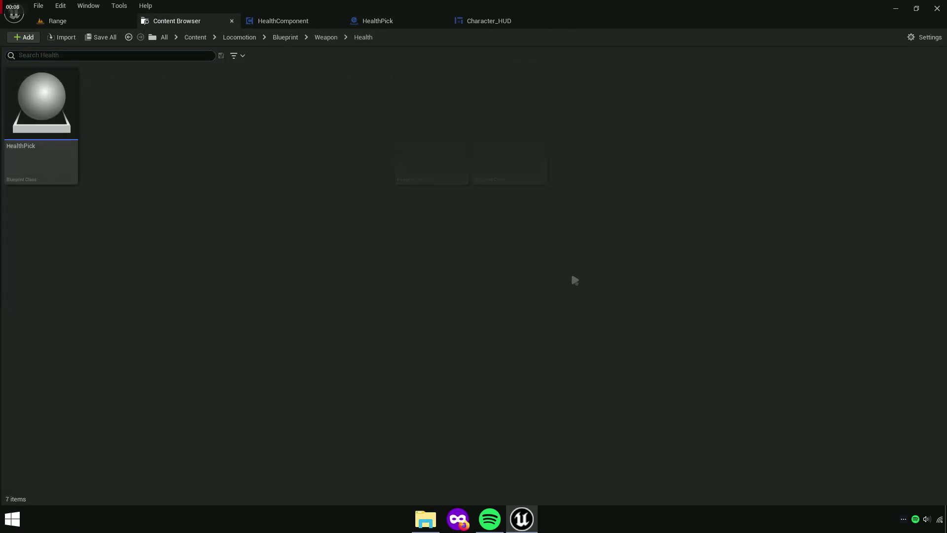
left_click(42, 158)
right_click(60, 131)
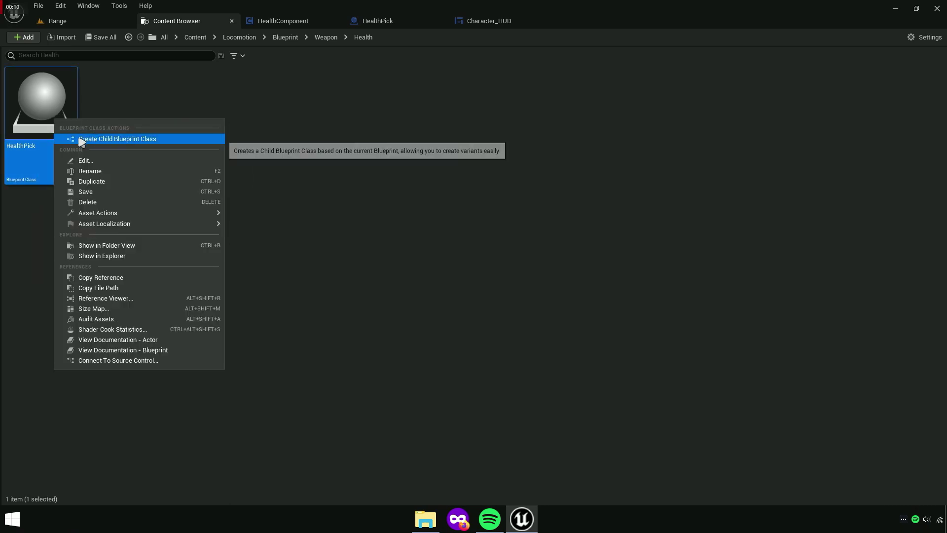
left_click(82, 139)
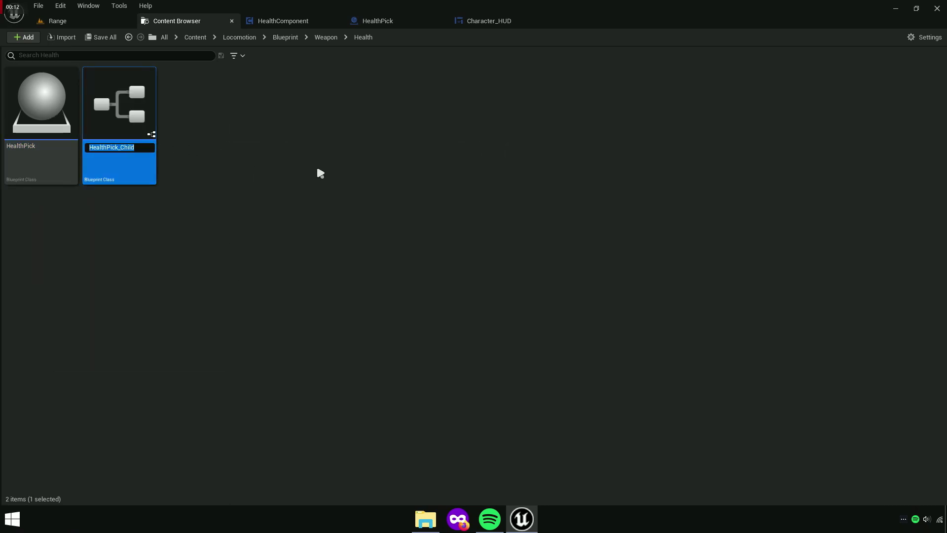
type("Medkit")
key("Return")
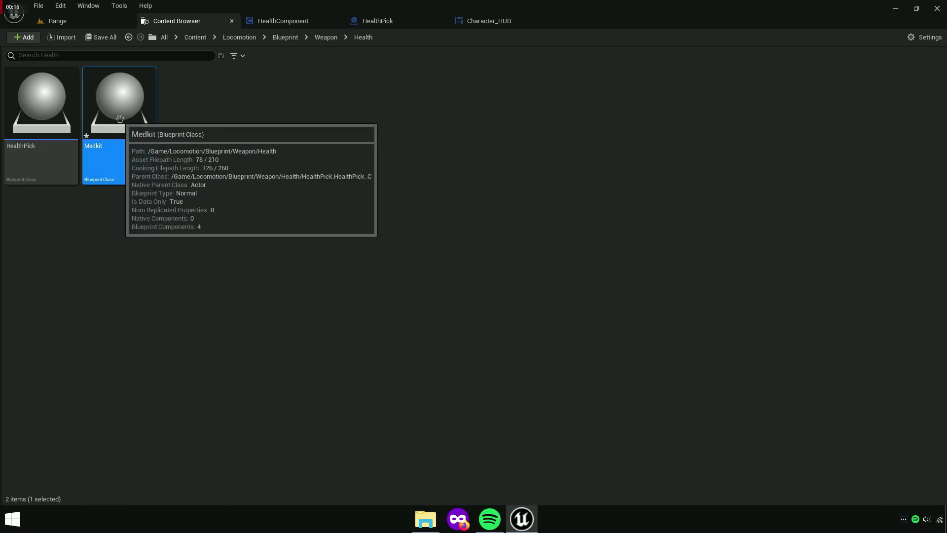
Drag the Medkit blueprint into the level to place it
left_click_drag(118, 125, 89, 60)
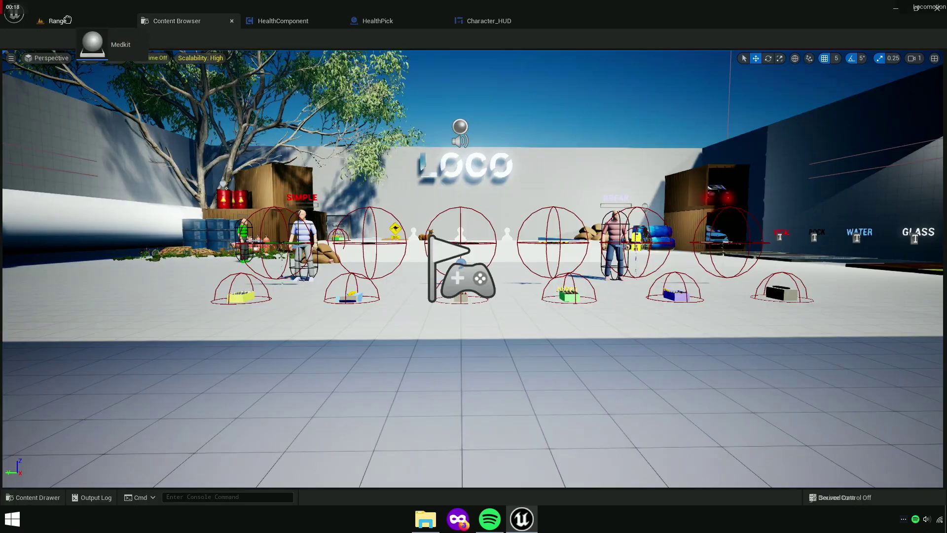
mouse_move(68, 19)
left_mouse_down()
mouse_move(187, 342)
mouse_move(167, 365)
left_mouse_up()
left_click(182, 20)
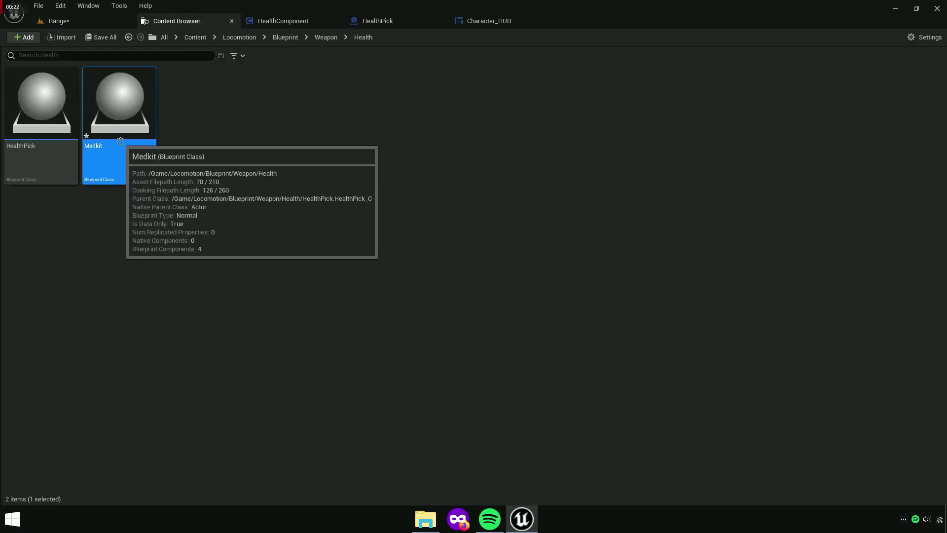
Open the Medkit blueprint and assign the 1M_Cube mesh to its StaticMesh
double_click(129, 122)
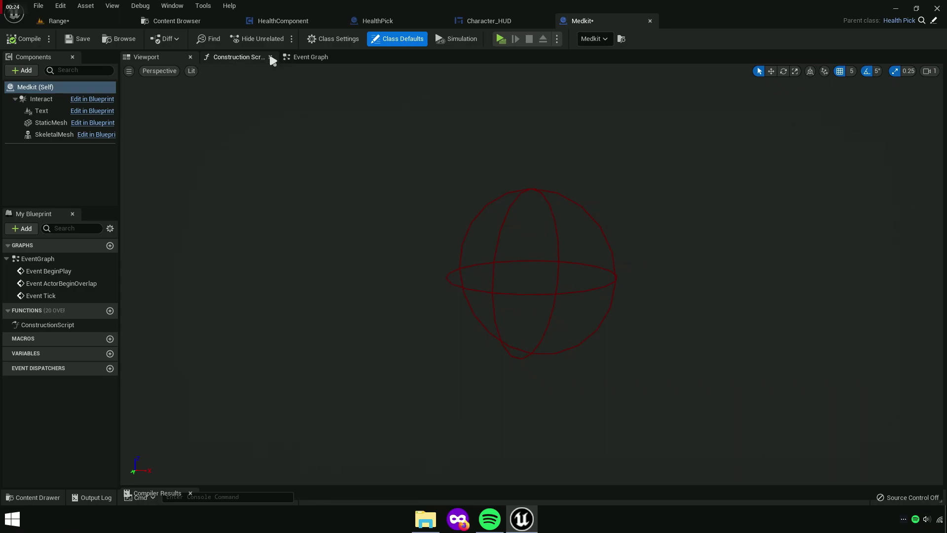
left_click(191, 57)
left_click(84, 89)
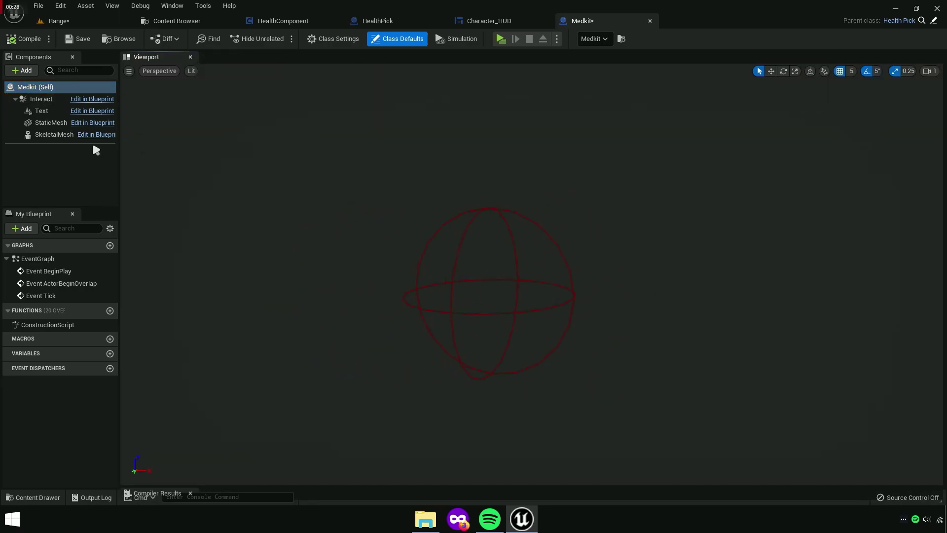
left_click(49, 122)
left_click(941, 146)
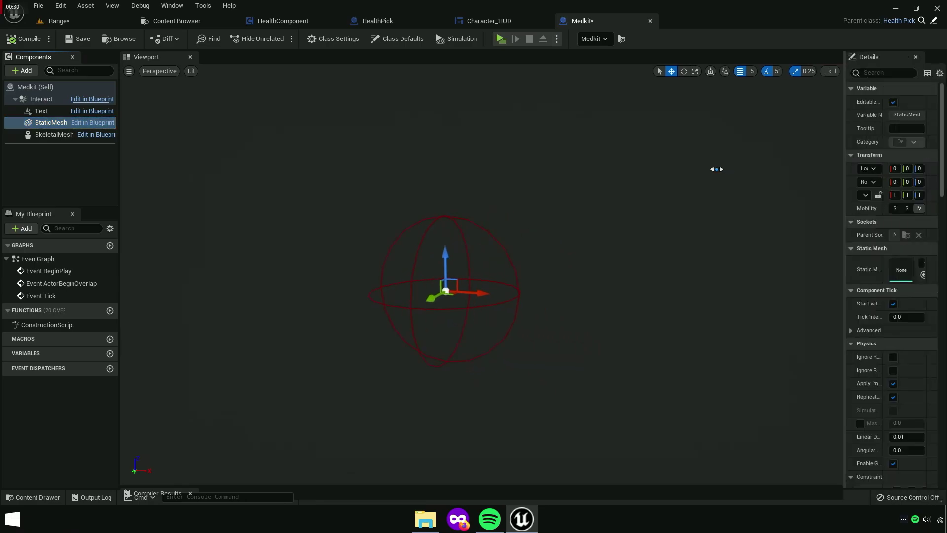
left_click(880, 263)
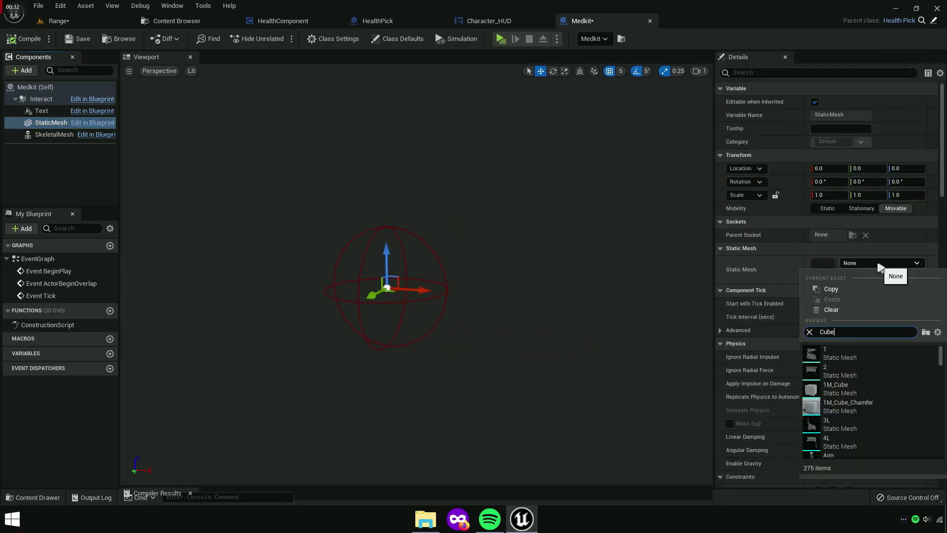
left_click(839, 353)
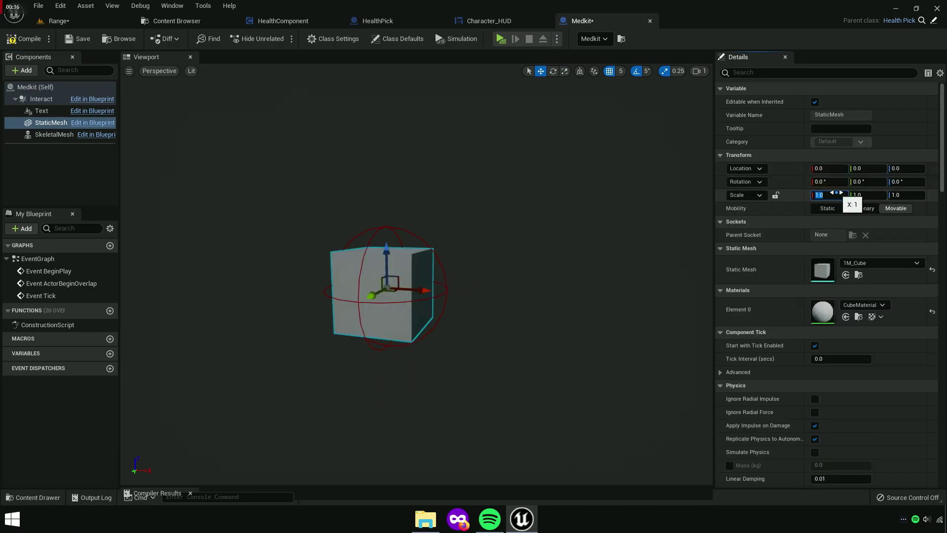
left_click(830, 195)
type("0.5")
Scale the cube to 0.5, 1.0, 0.5
key("Return")
left_click(906, 195)
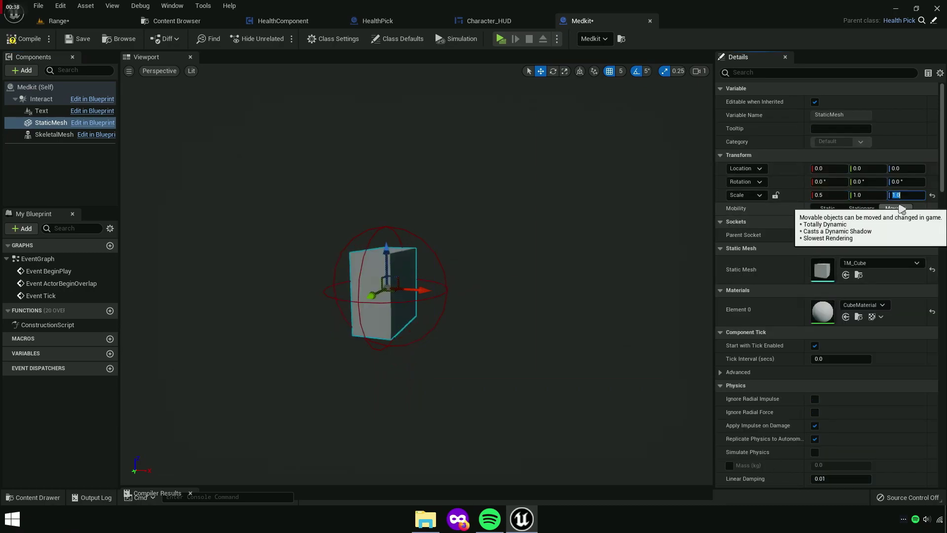
type("0.5")
key("Return")
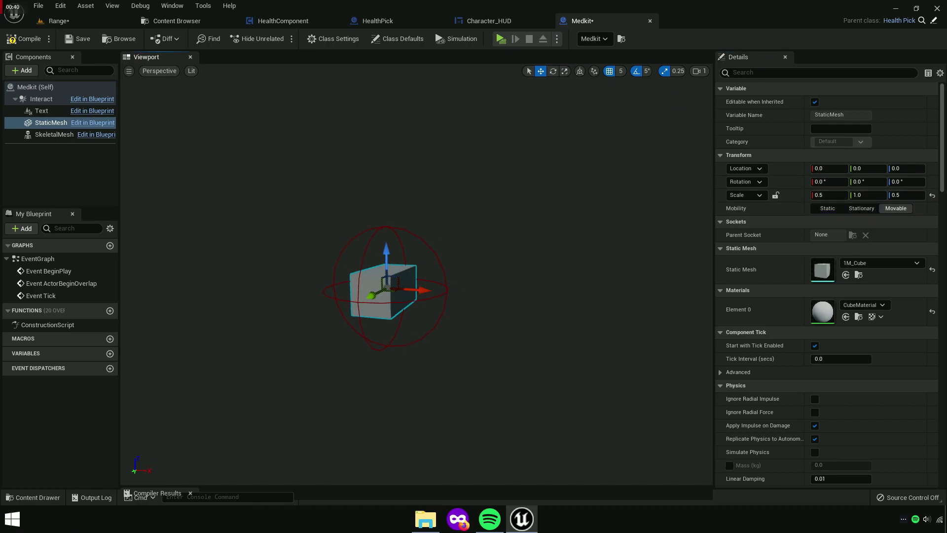
Give the cube the Color_Glossy_Red_tqm_002 material and compile Medkit
left_click(878, 263)
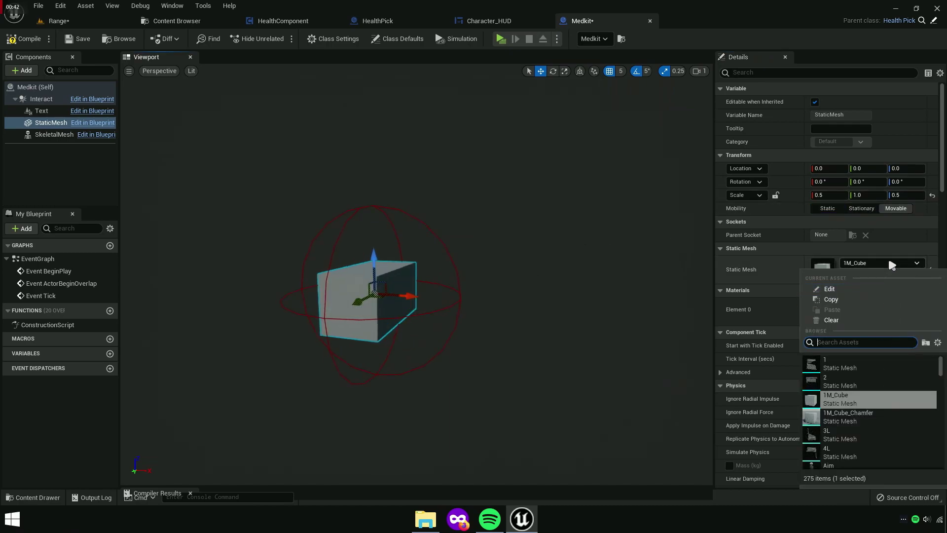
left_click(878, 303)
left_click(868, 305)
scroll(856, 197, "up", 3)
left_click(855, 184)
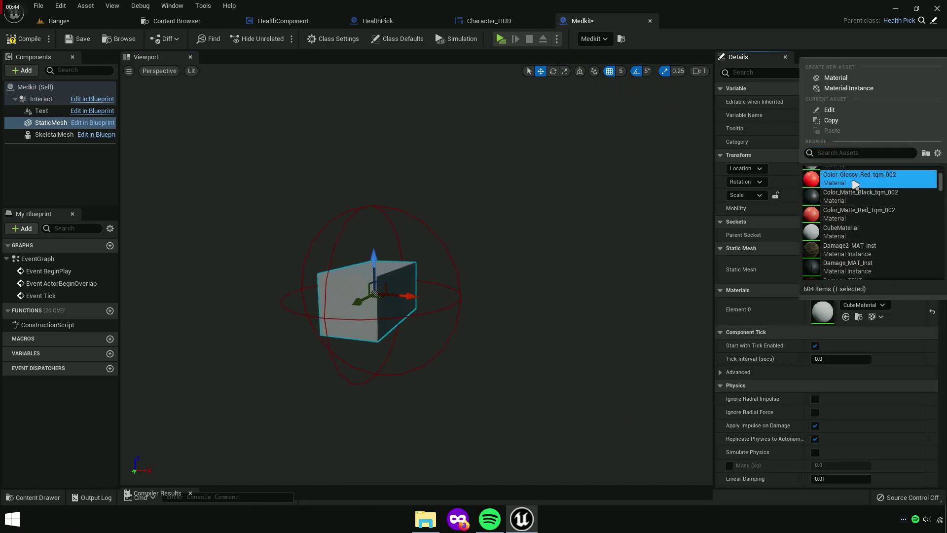
left_click(18, 38)
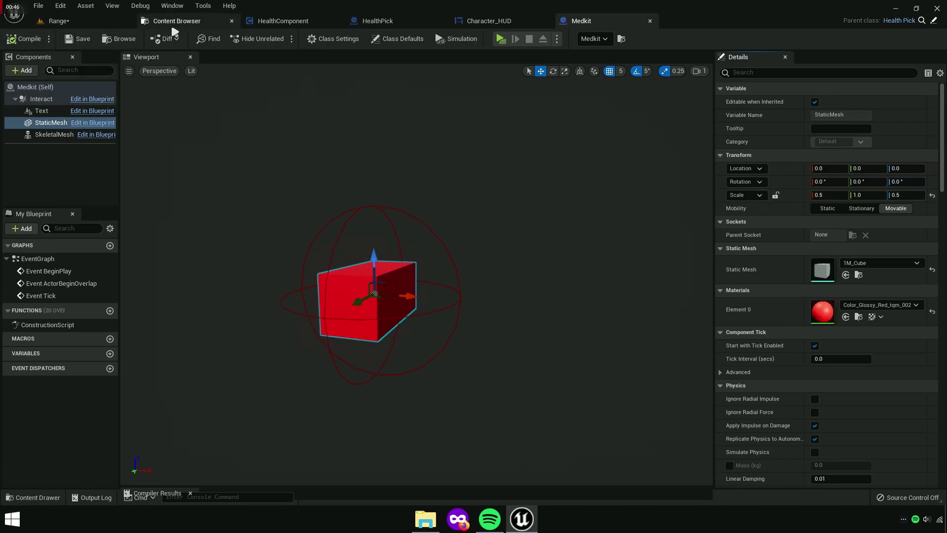
Close Medkit and open the Locomotion character blueprint from the Blueprint folder
left_click(650, 22)
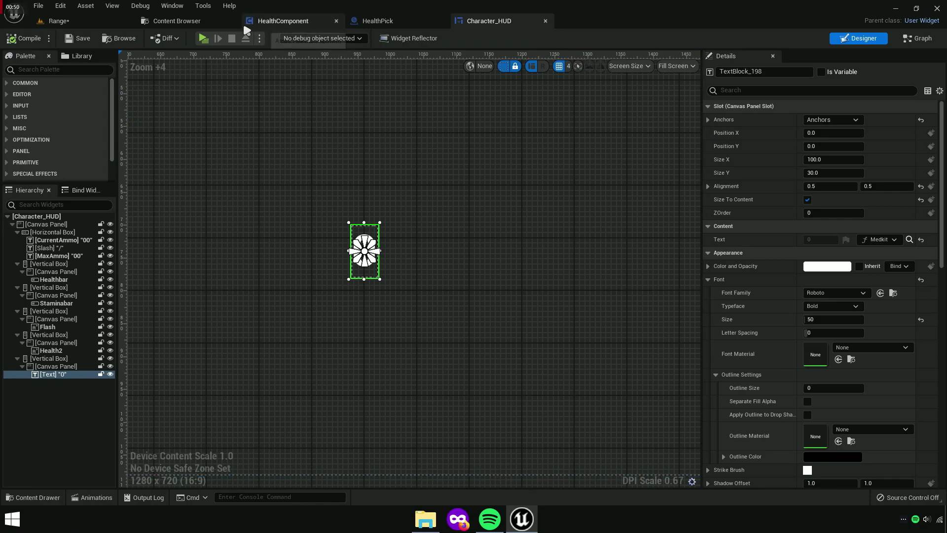
left_click(210, 23)
left_click(326, 38)
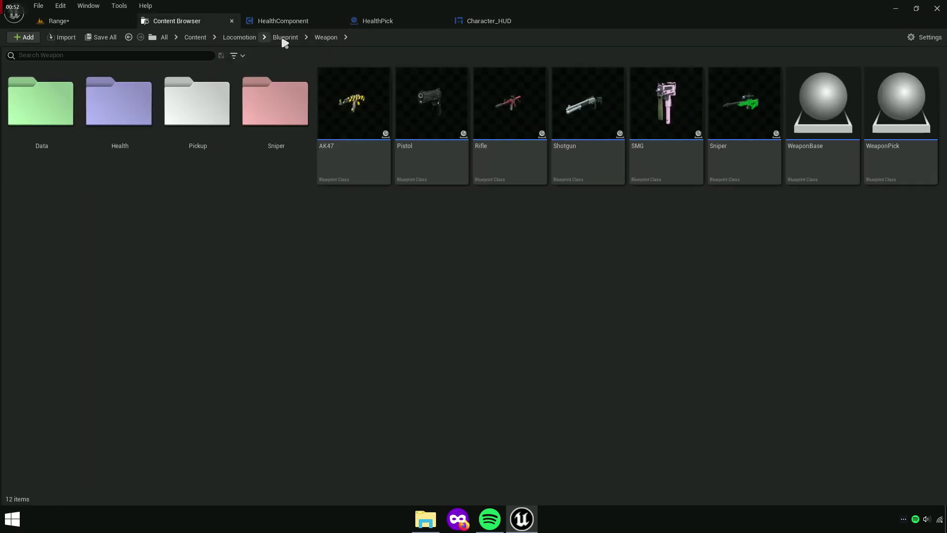
left_click(285, 38)
left_click(512, 130)
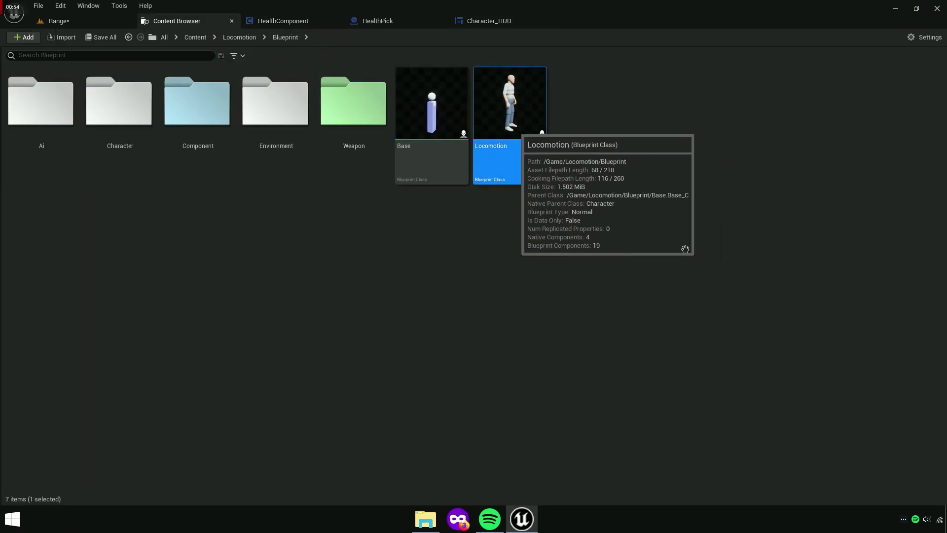
key("Return")
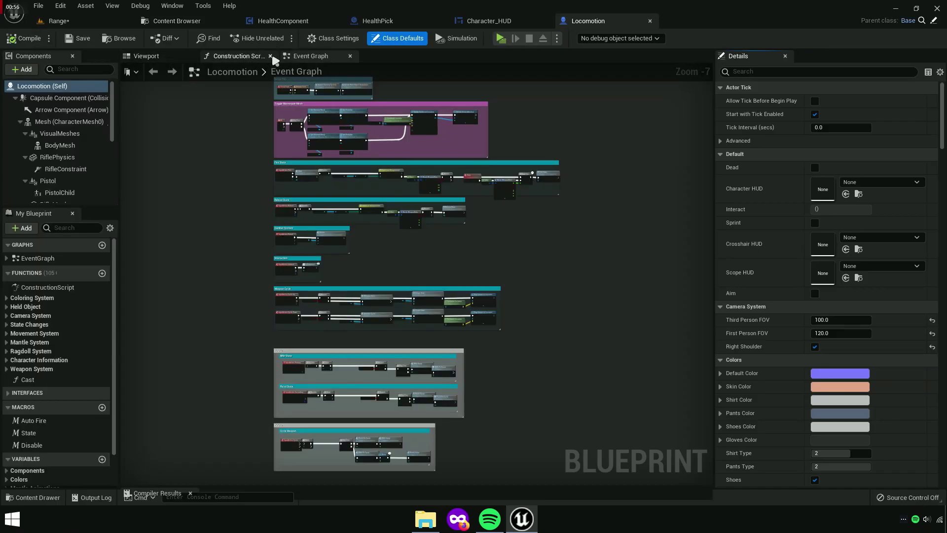
left_click(270, 56)
left_click(270, 56)
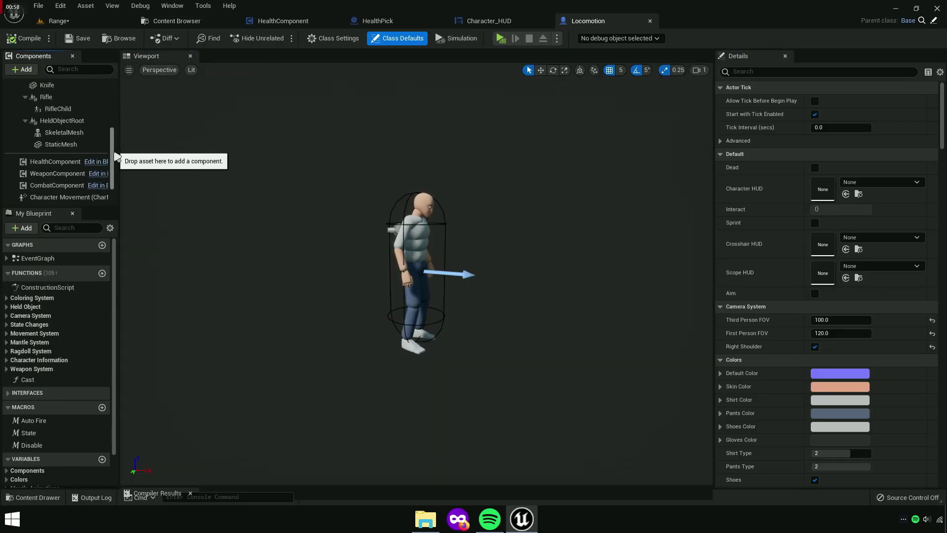
Set Max Medkit to 5 in the HealthComponent's details
scroll(110, 157, "down", 5)
left_click(47, 127)
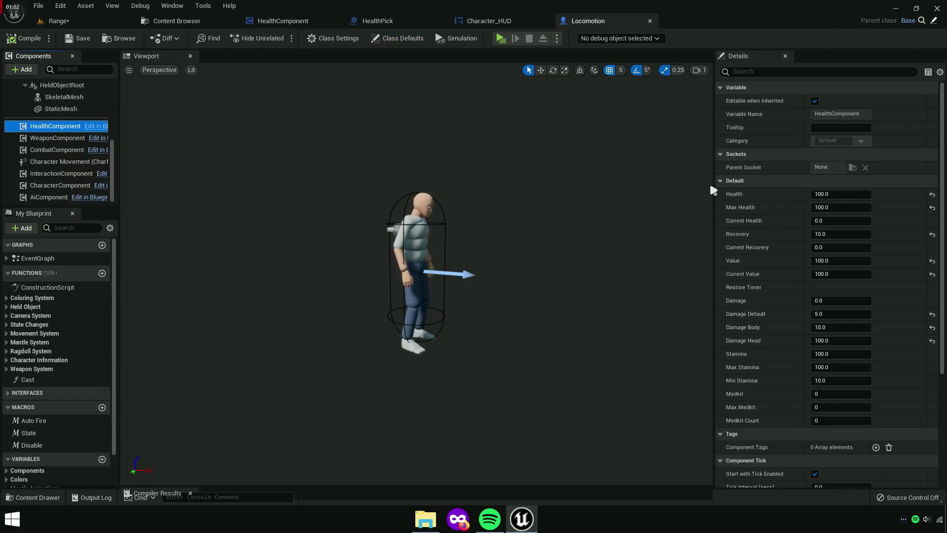
left_click_drag(714, 182, 476, 182)
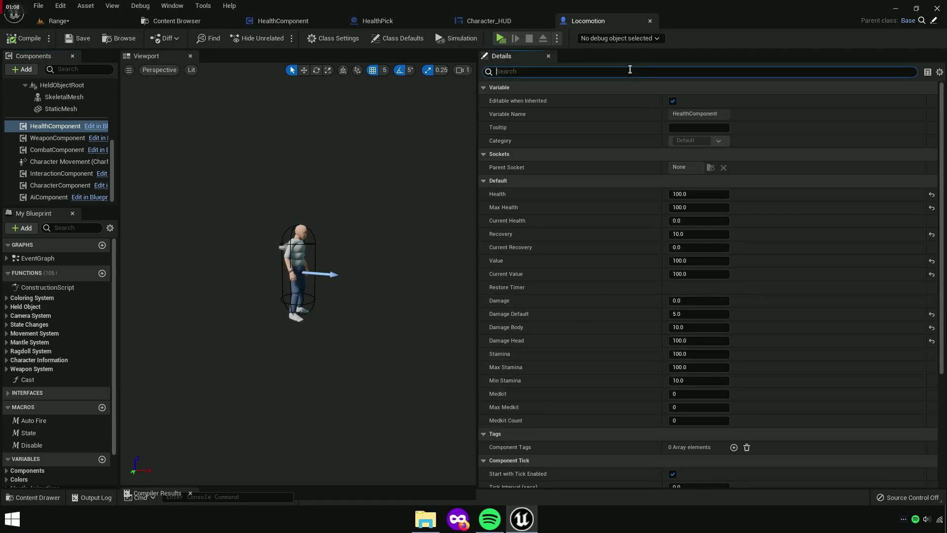
type("Medkit")
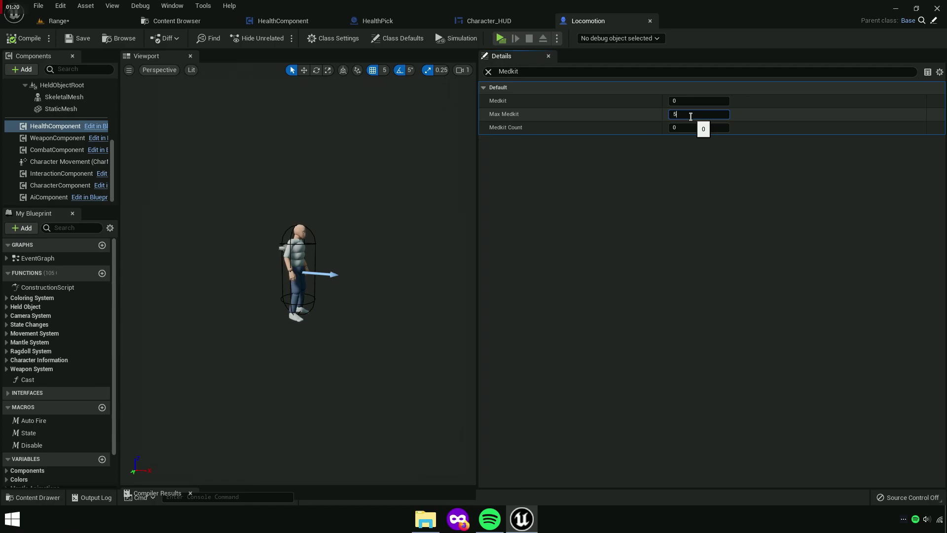
left_click(675, 178)
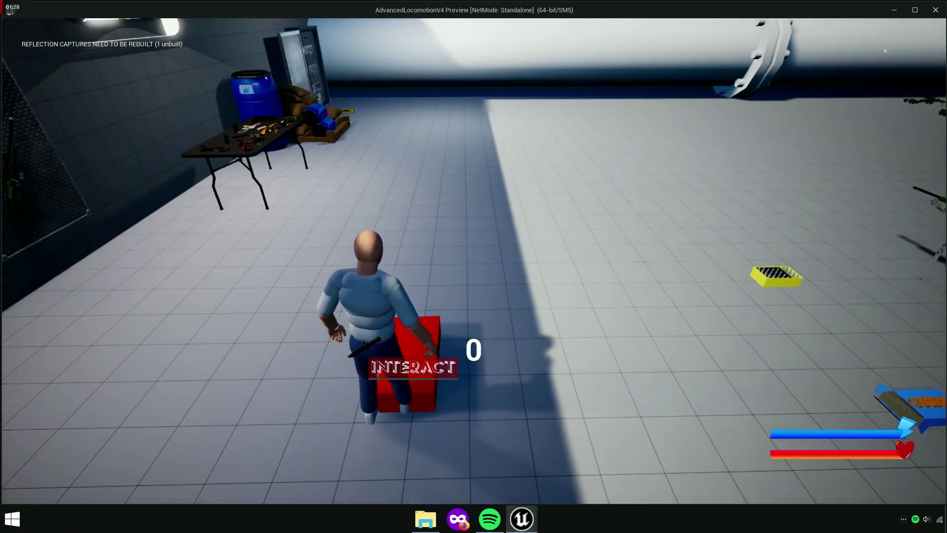
Pick up a red medkit in play so the counter reads 1, then stop and return to the Content Browser
key("e")
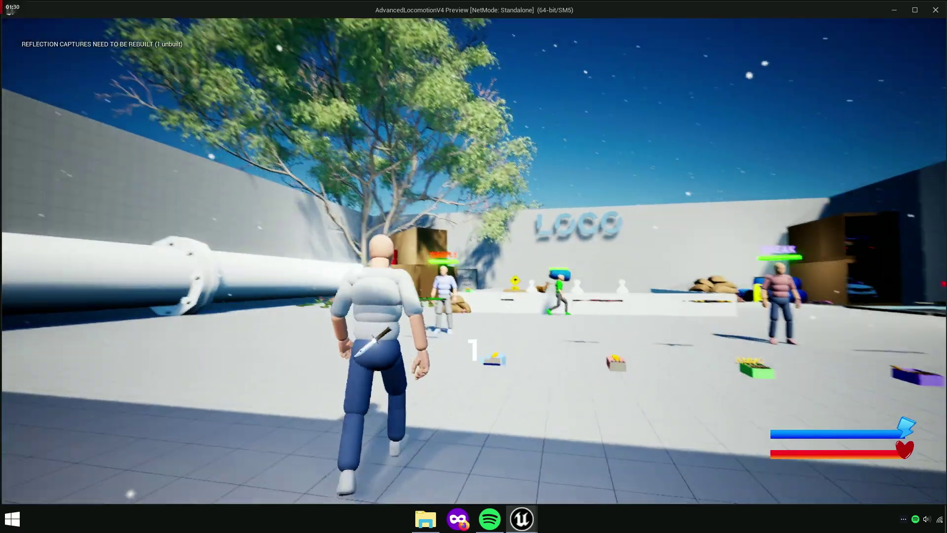
key("Escape")
left_click(173, 21)
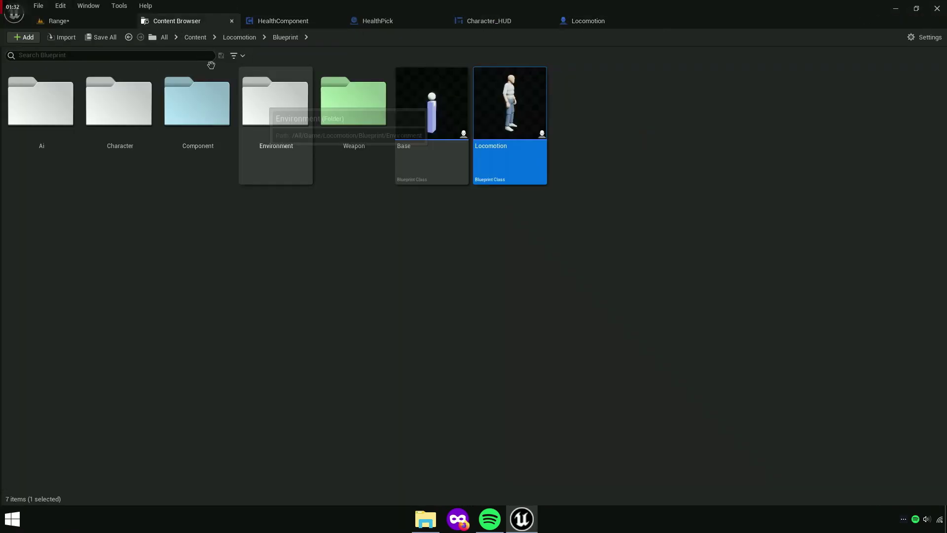
Duplicate the red medkit box several times and spread the copies around the Range floor
left_click(51, 22)
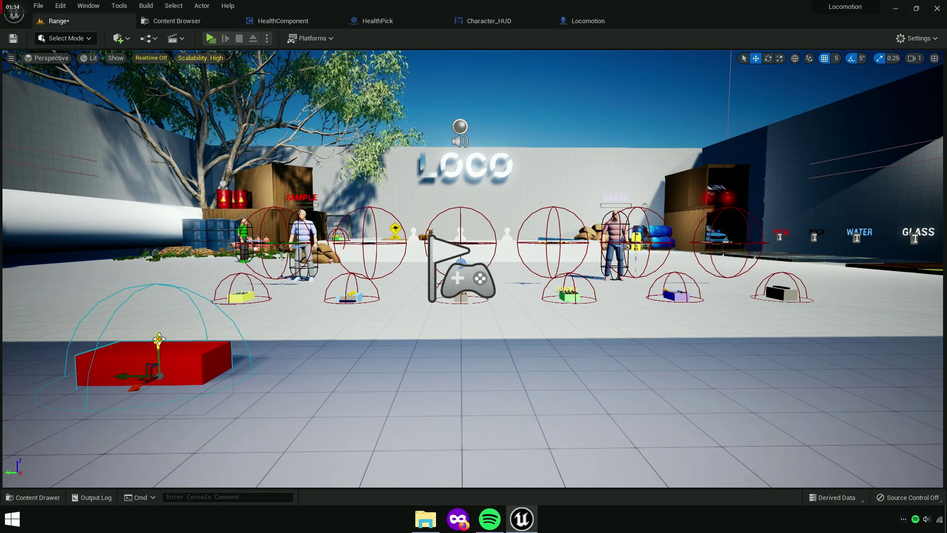
left_click_drag(154, 387, 484, 389, "alt")
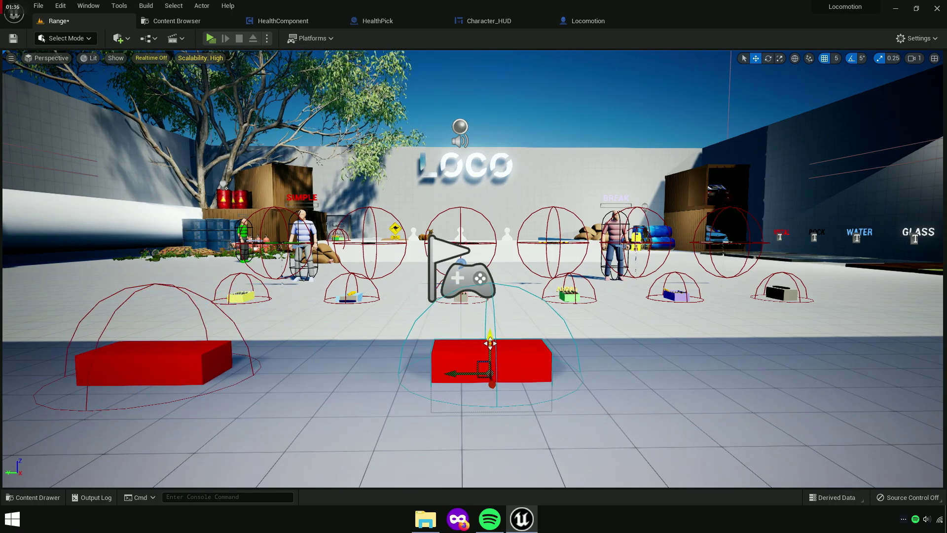
mouse_move(487, 339)
left_mouse_down()
mouse_move(490, 314)
mouse_move(751, 342)
mouse_move(29, 326)
left_mouse_up()
scroll(336, 306, "down", 5)
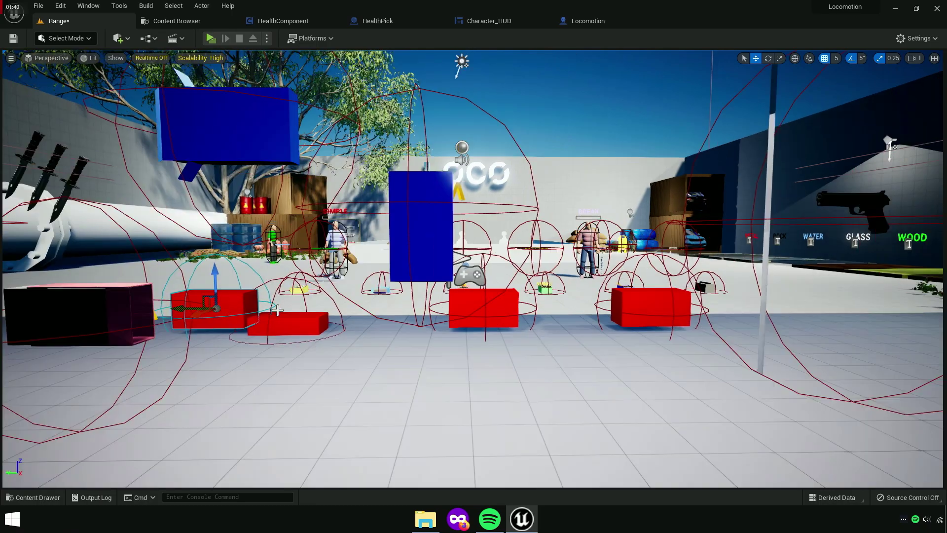
scroll(335, 306, "up", 4)
scroll(395, 289, "up", 3)
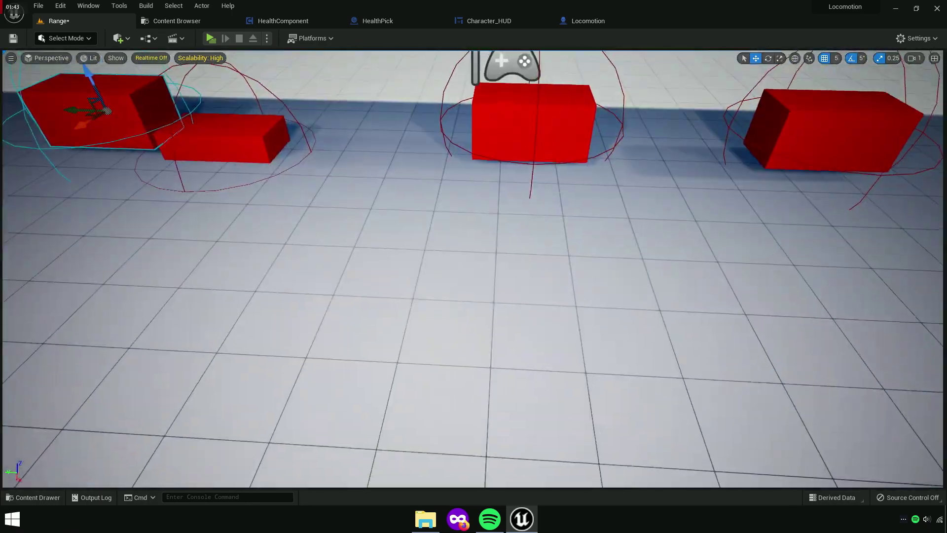
right_click_drag(395, 289, 438, 437)
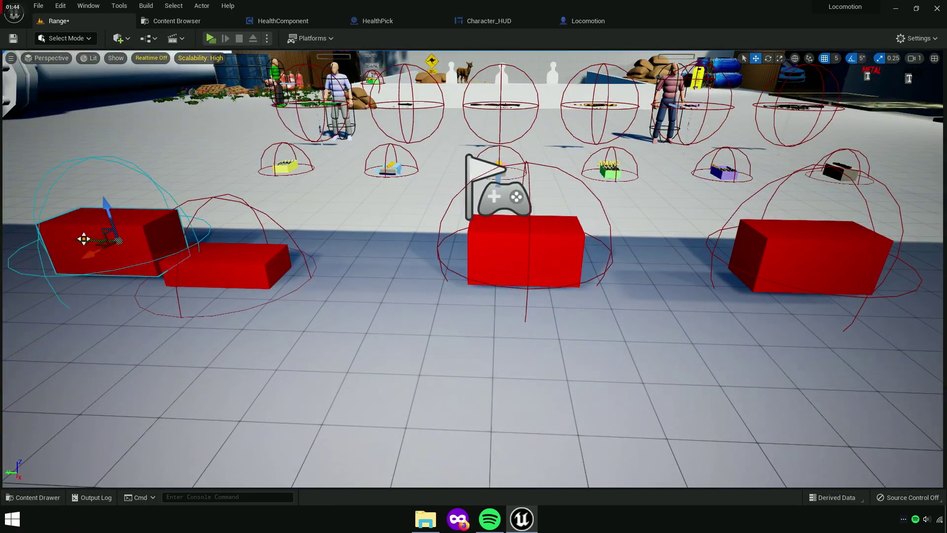
left_click_drag(83, 239, 2, 228)
key("f")
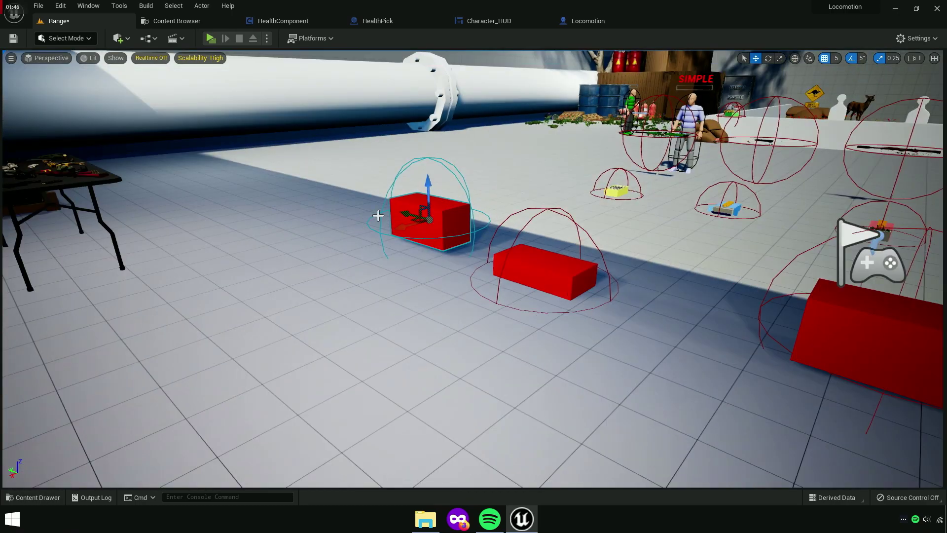
mouse_move(414, 212)
left_mouse_down()
mouse_move(378, 195)
mouse_move(453, 182)
mouse_move(118, 240)
left_mouse_up()
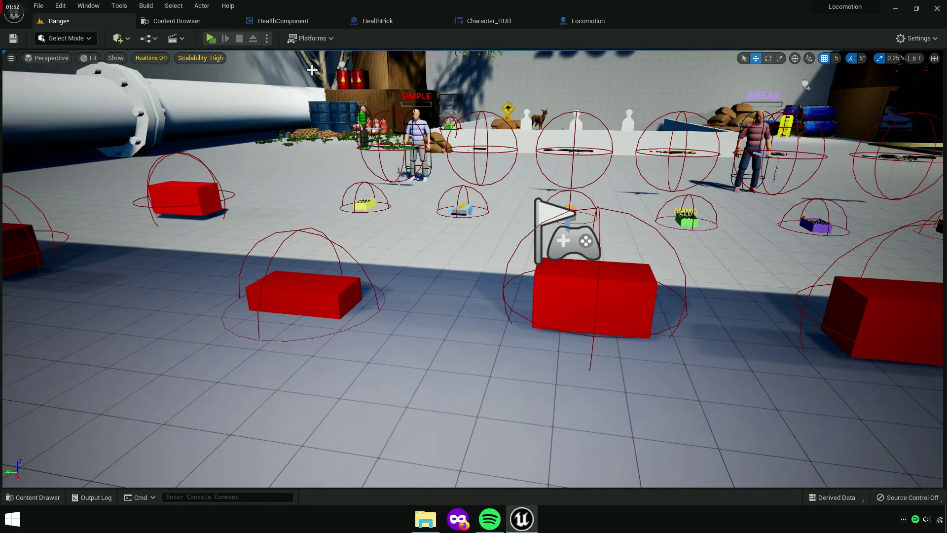
left_click(580, 20)
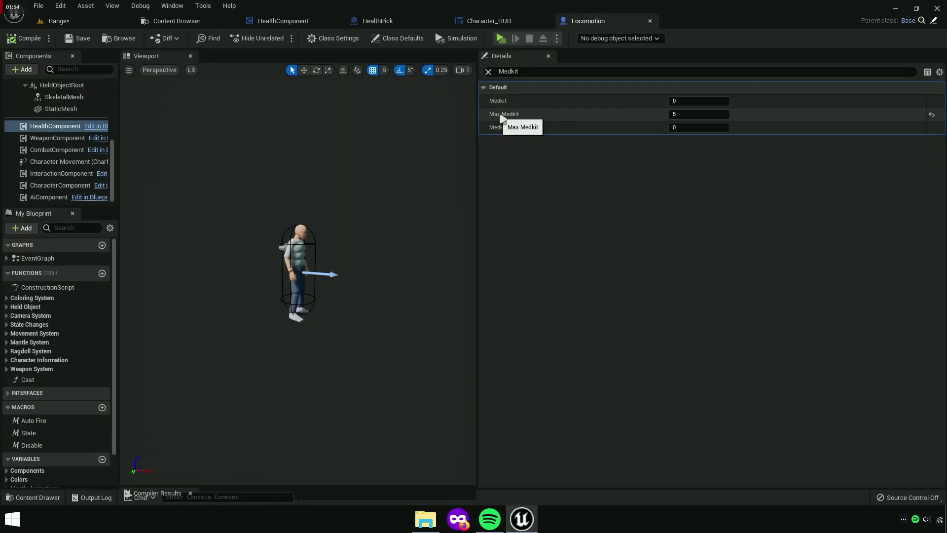
Collect medkits in play, confirming the counter climbs from 1 and stays capped at 5
key("ctrl+tab")
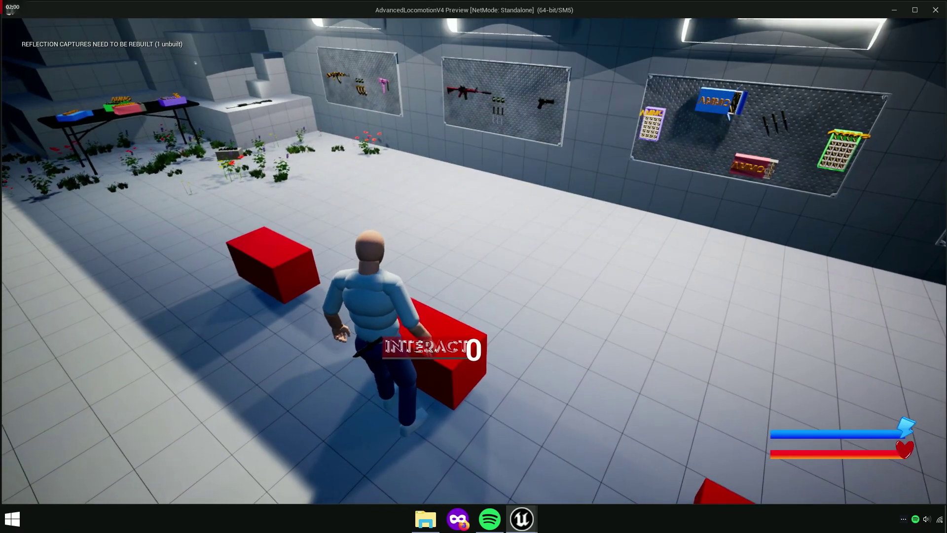
key("e")
key("e")
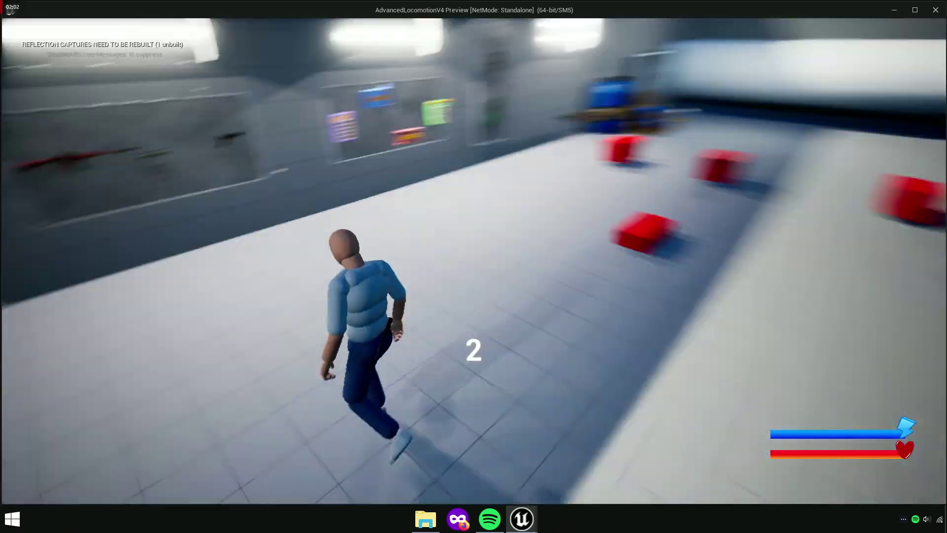
key("e")
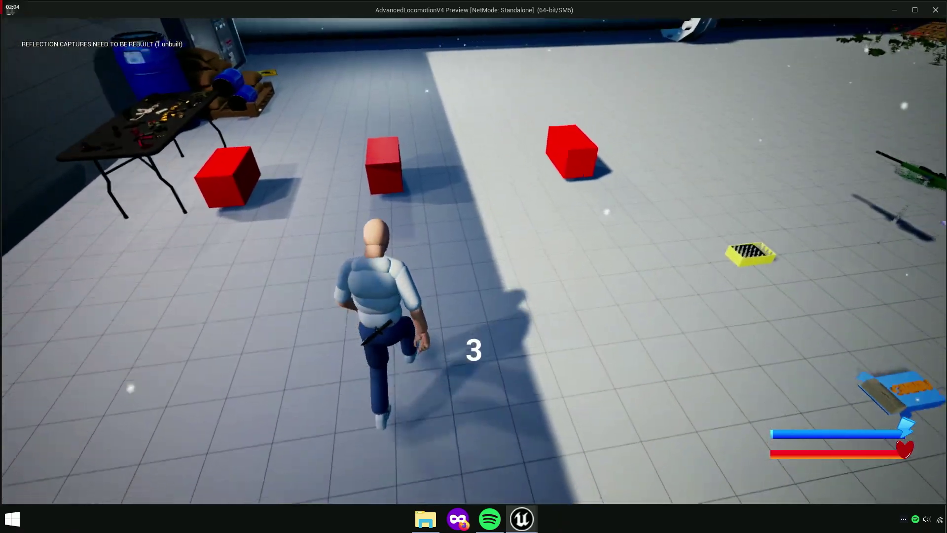
key("e")
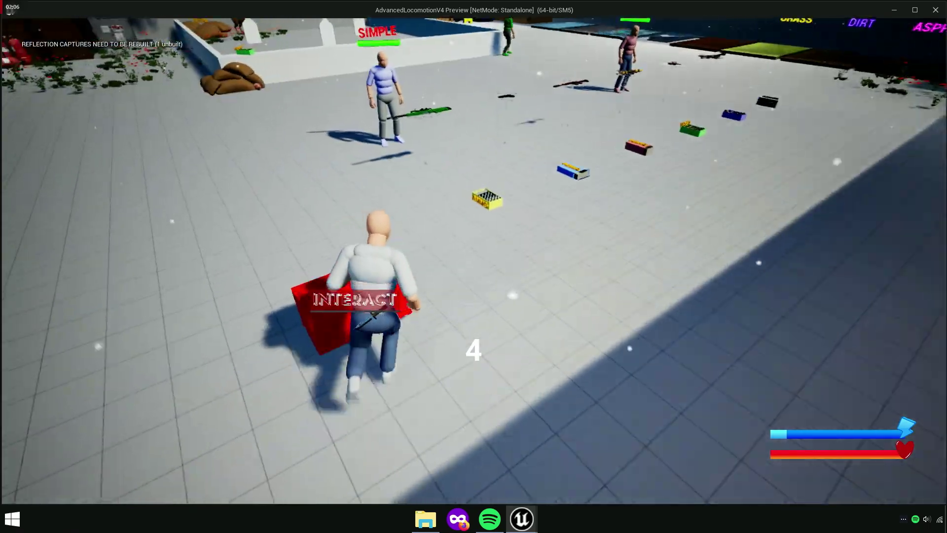
key("e")
key("w")
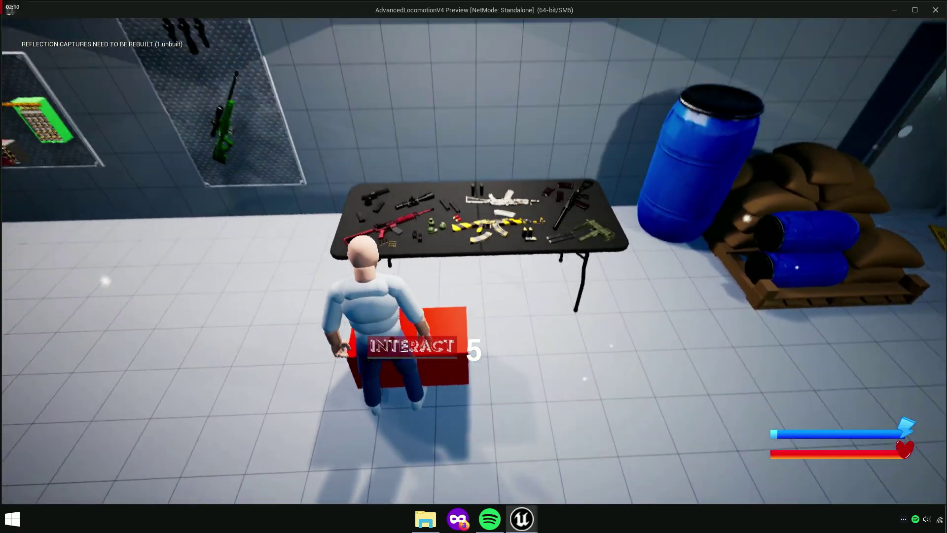
key("w")
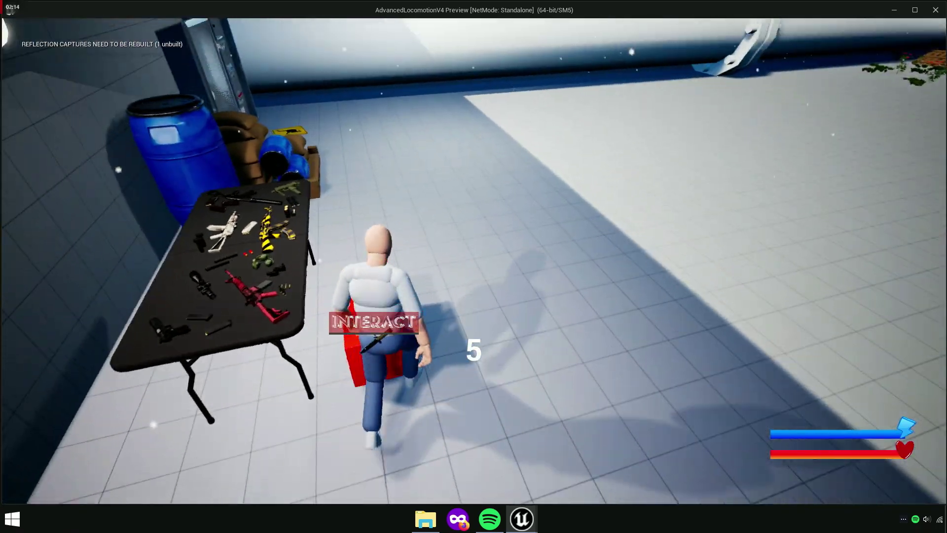
key("alt+Tab")
right_click_drag(592, 162, 567, 162)
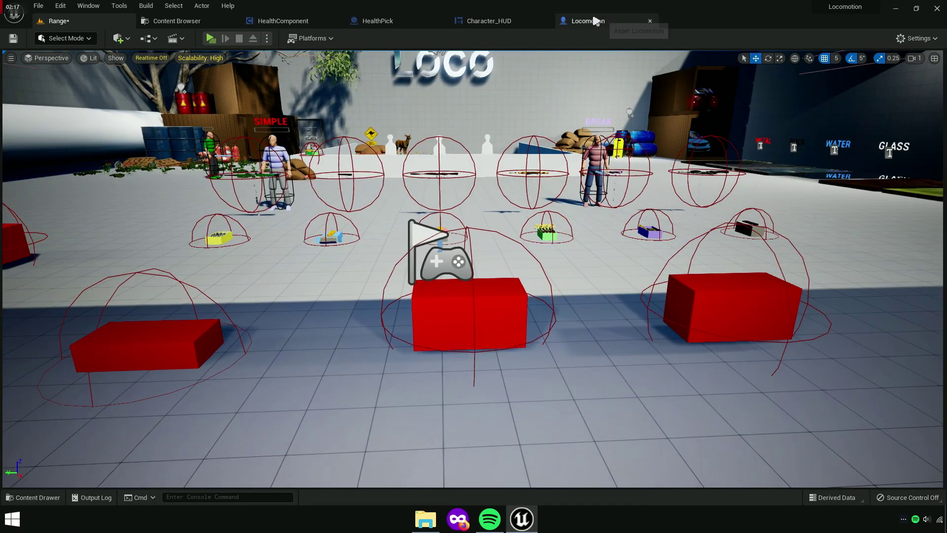
Run through the level collecting red medkits, watching the counter stop at 2, then stop play
left_click(596, 21)
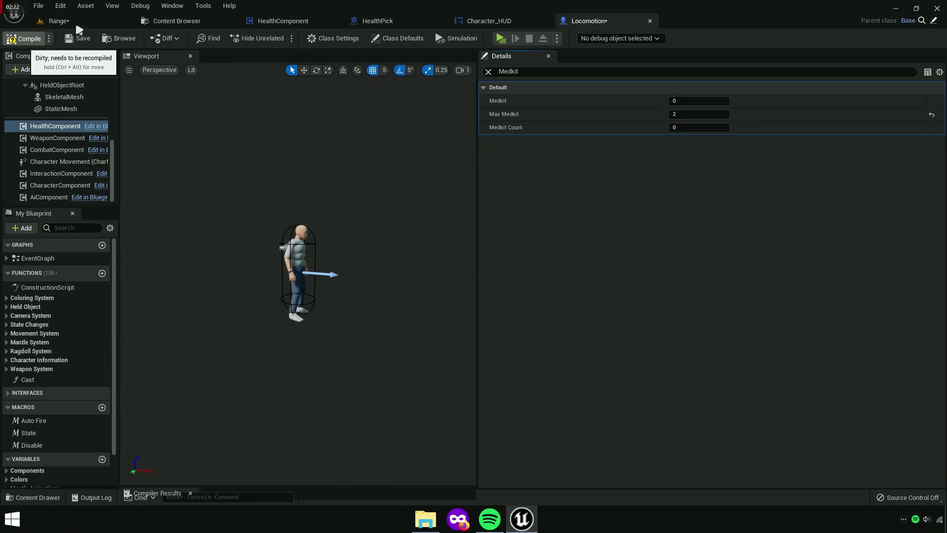
left_click(76, 19)
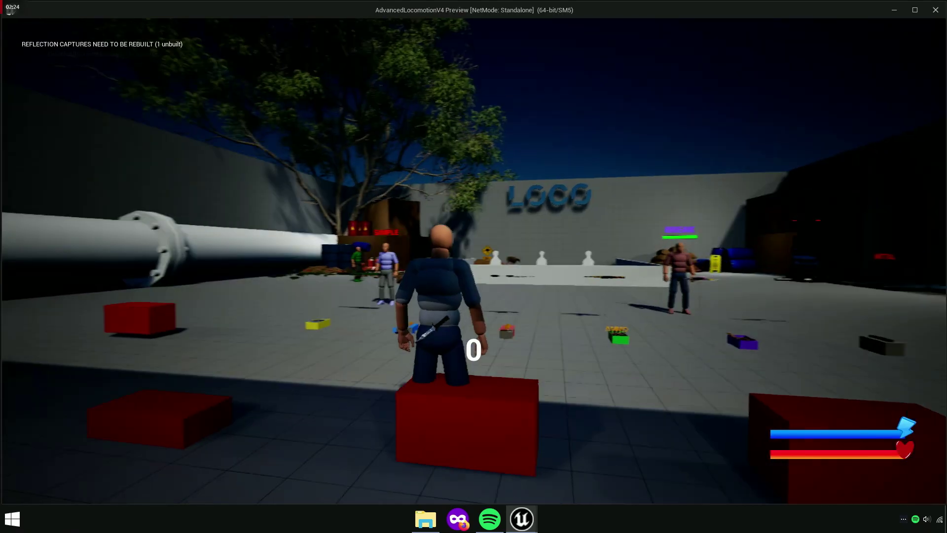
key("w")
key("w")
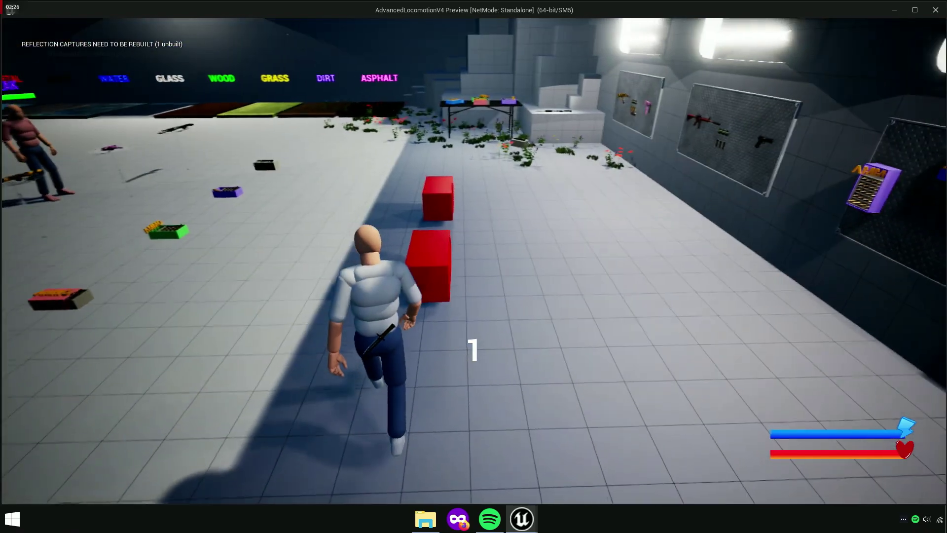
key("w")
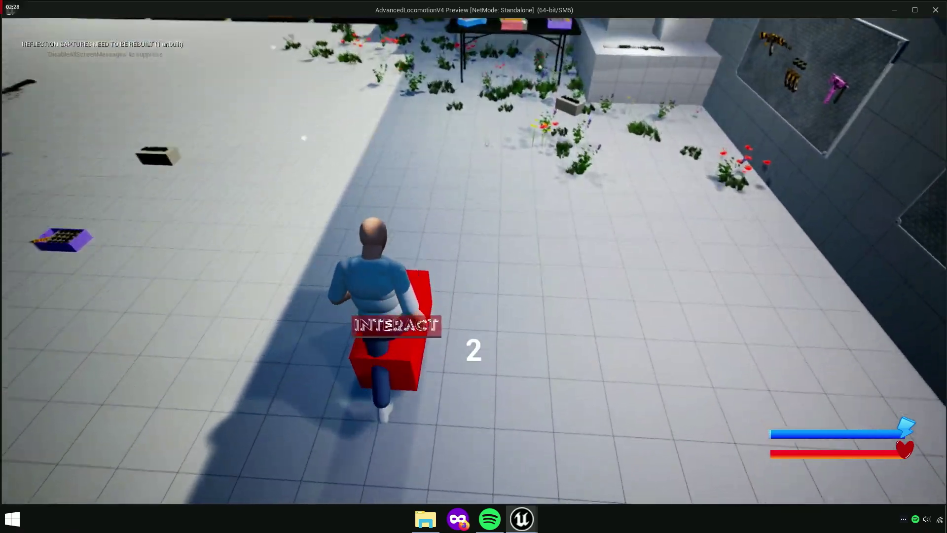
key("w")
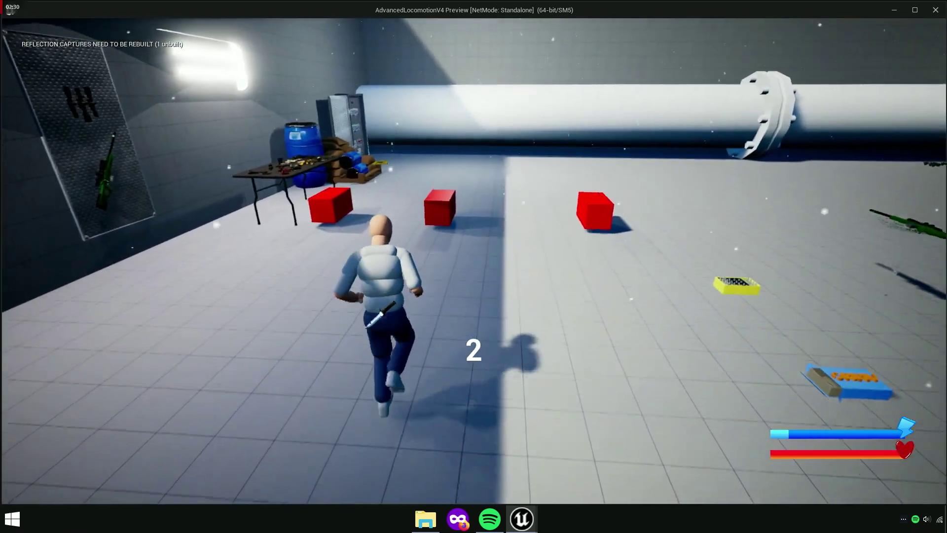
key("w")
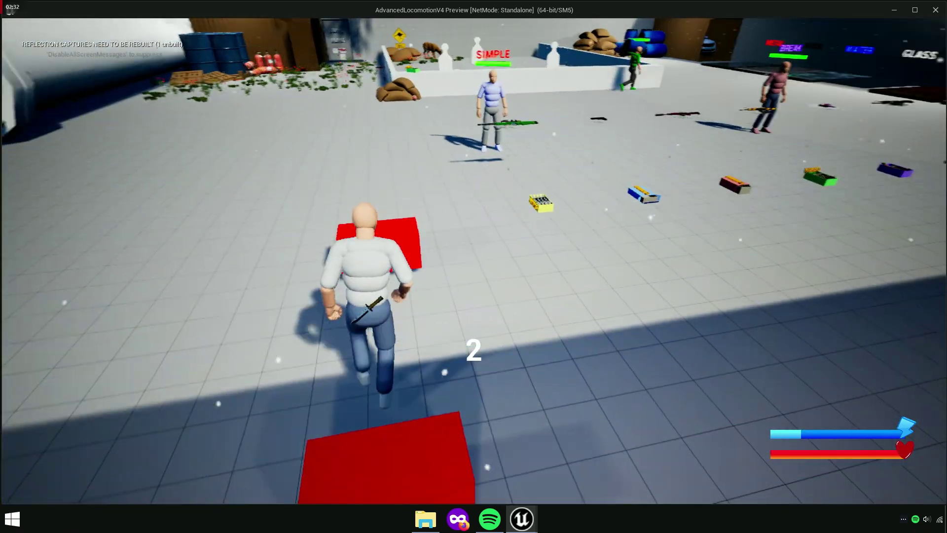
key("w")
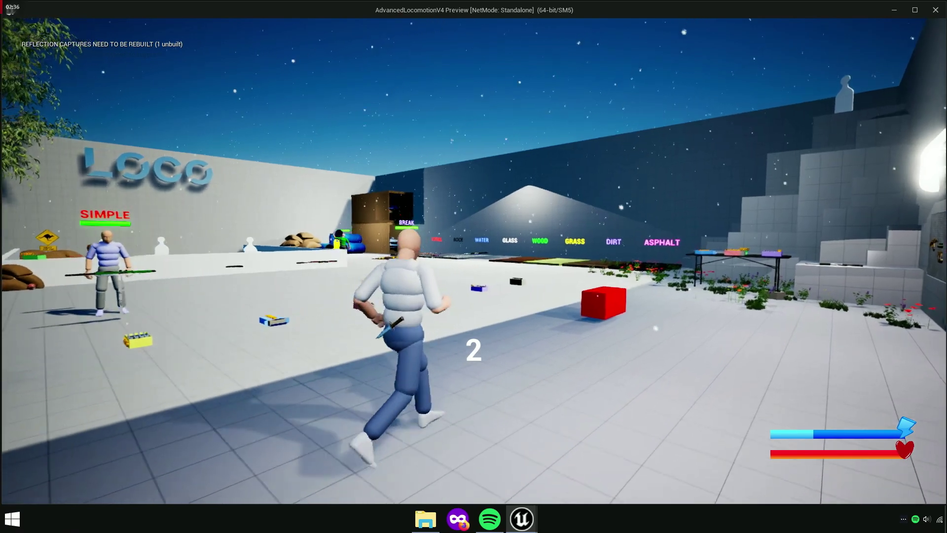
key("Escape")
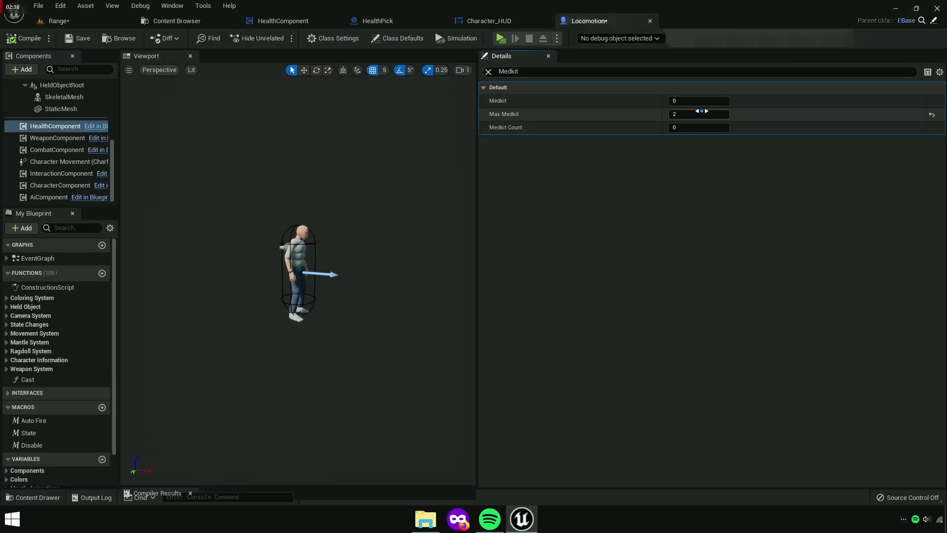
Change Max Medkit to 6 and play-test until the counter reaches 6
left_click(694, 113)
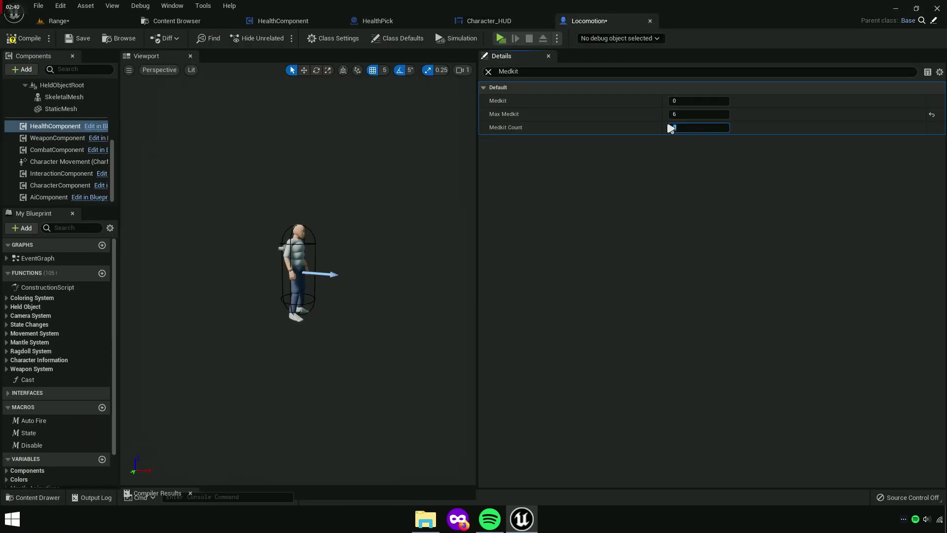
left_click(62, 26)
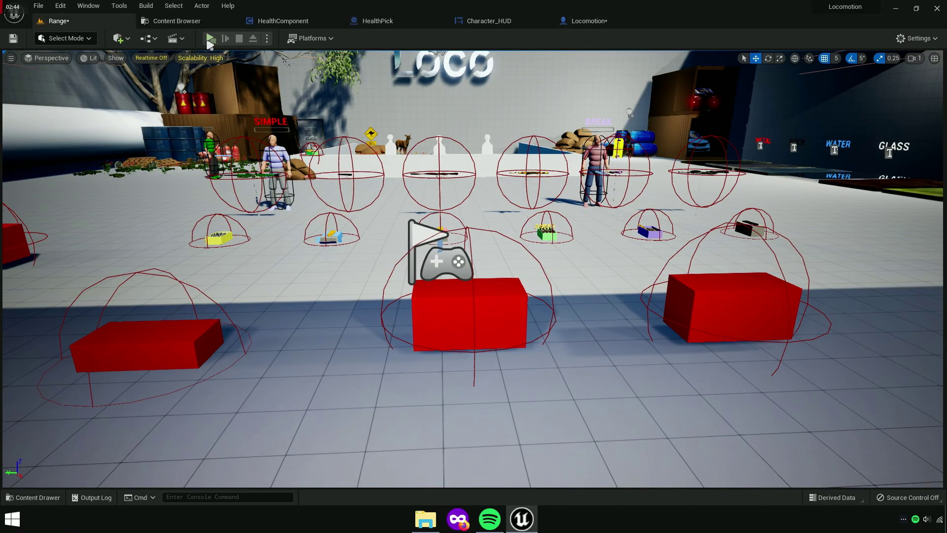
left_click(209, 40)
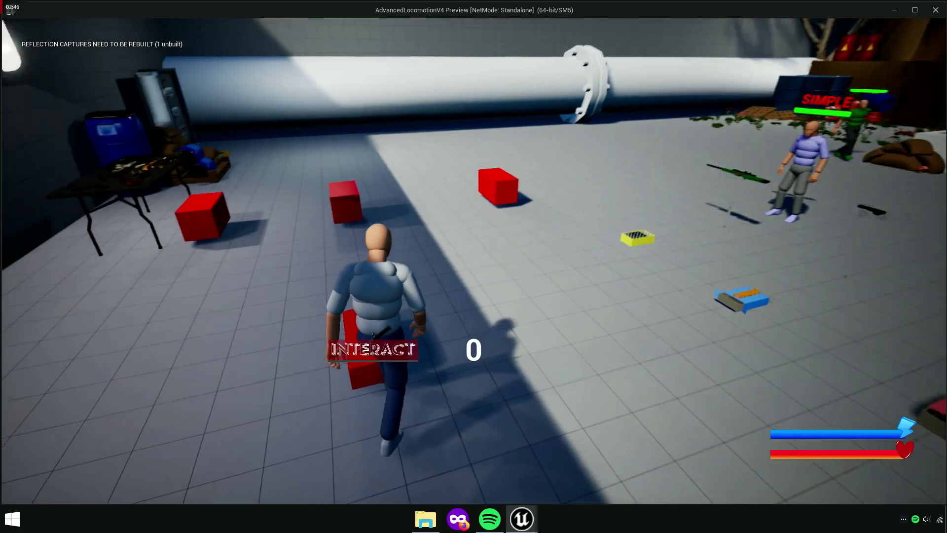
key("w")
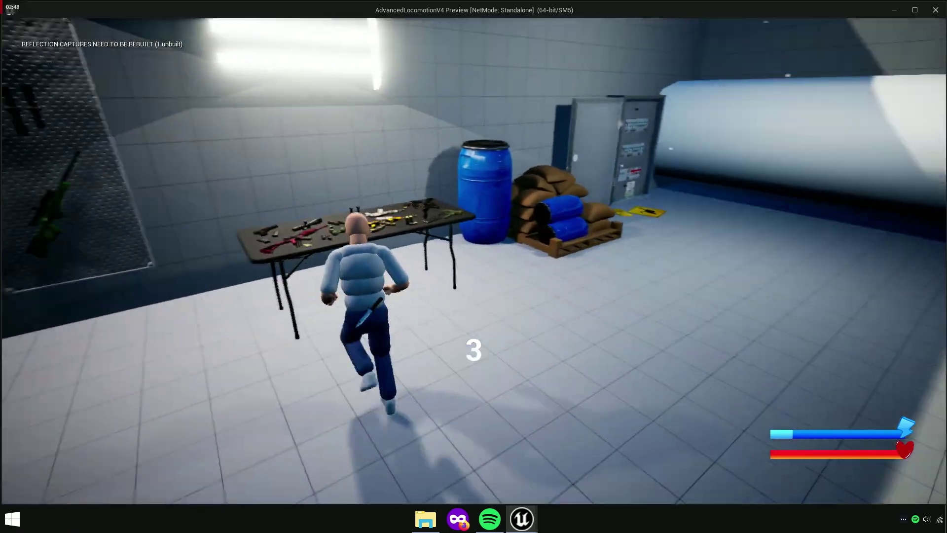
key("w")
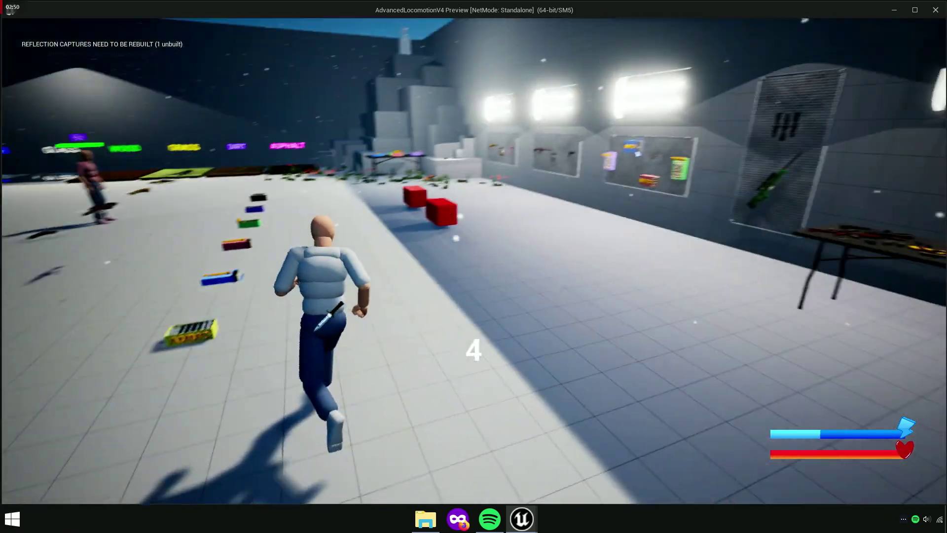
key("w")
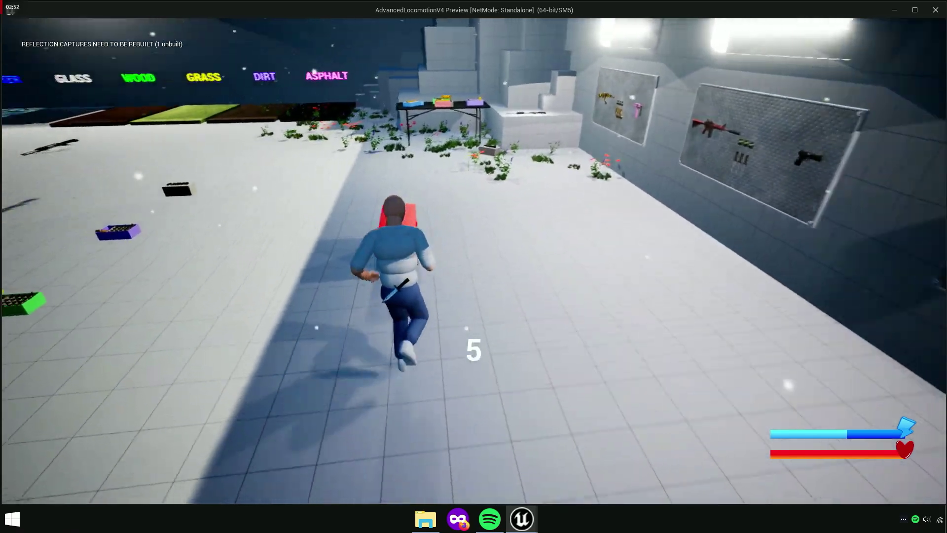
key("w")
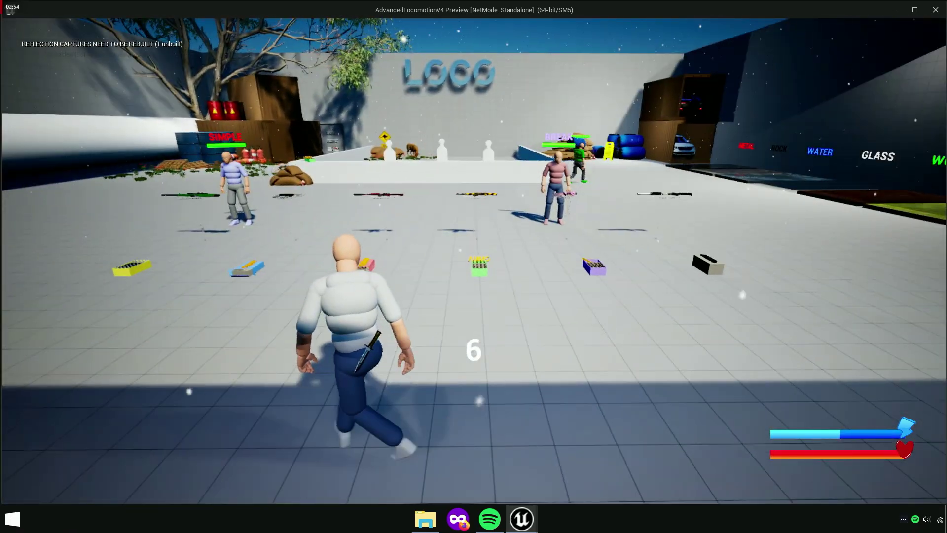
key("Escape")
Save all, saving the Locomotion blueprint and Range level
left_click(587, 23)
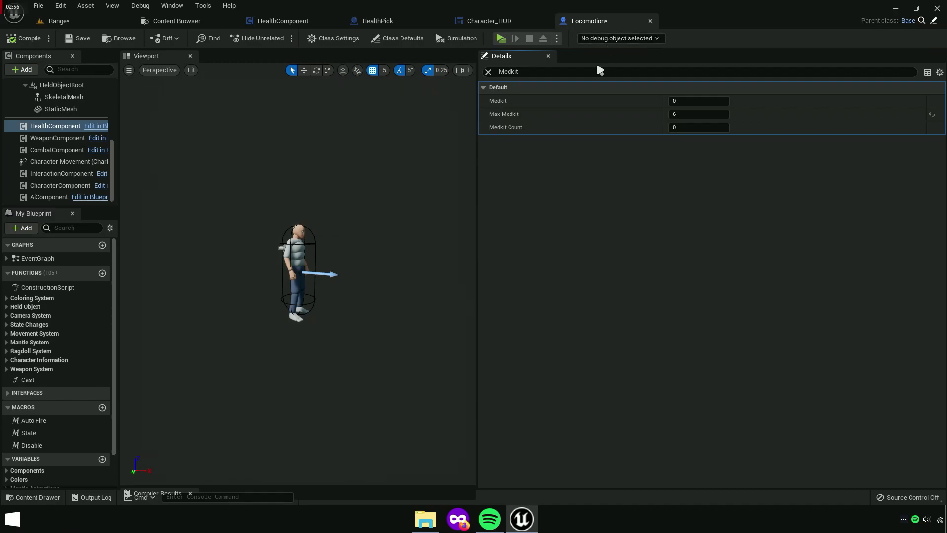
left_click(177, 21)
left_click(99, 36)
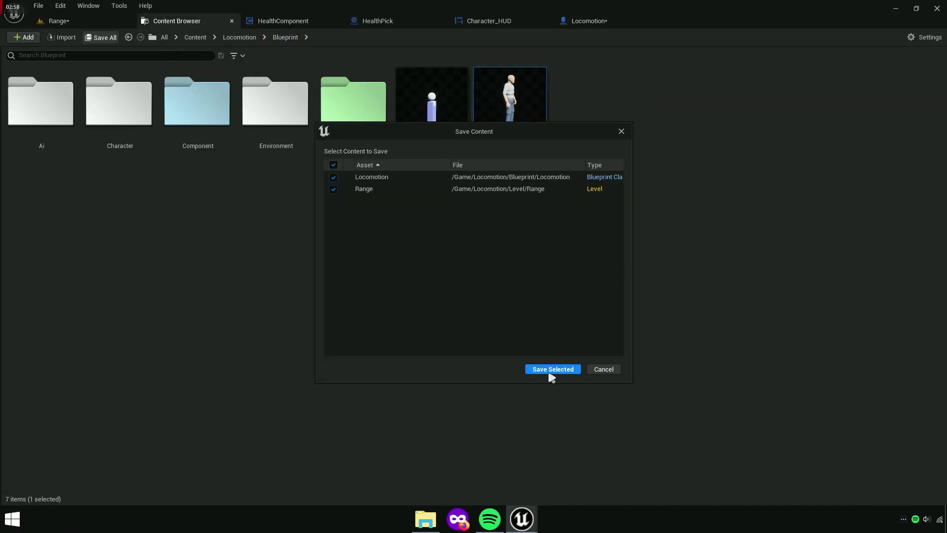
left_click(549, 371)
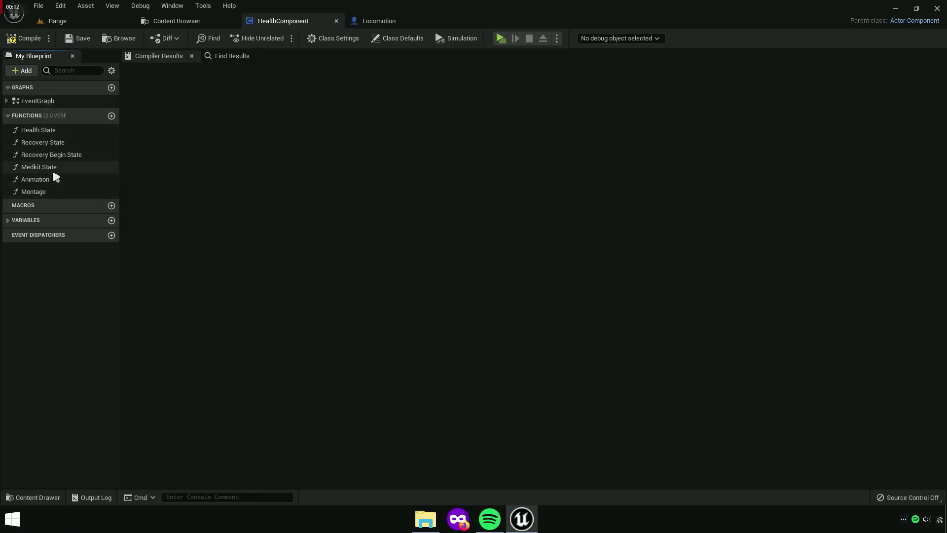
In the Montage function, add a Return Node fed by Montage Play's return value
left_click(44, 191)
double_click(43, 190)
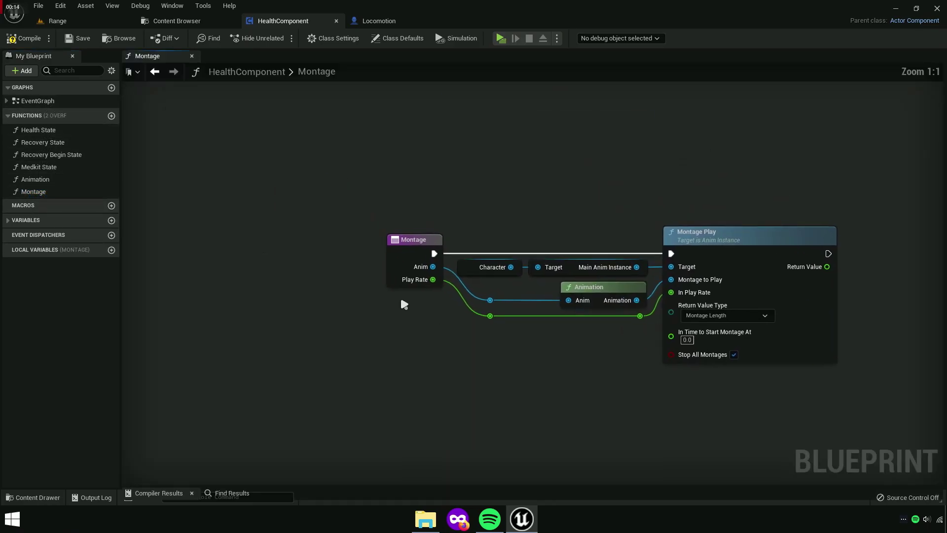
scroll(352, 289, "up", 5)
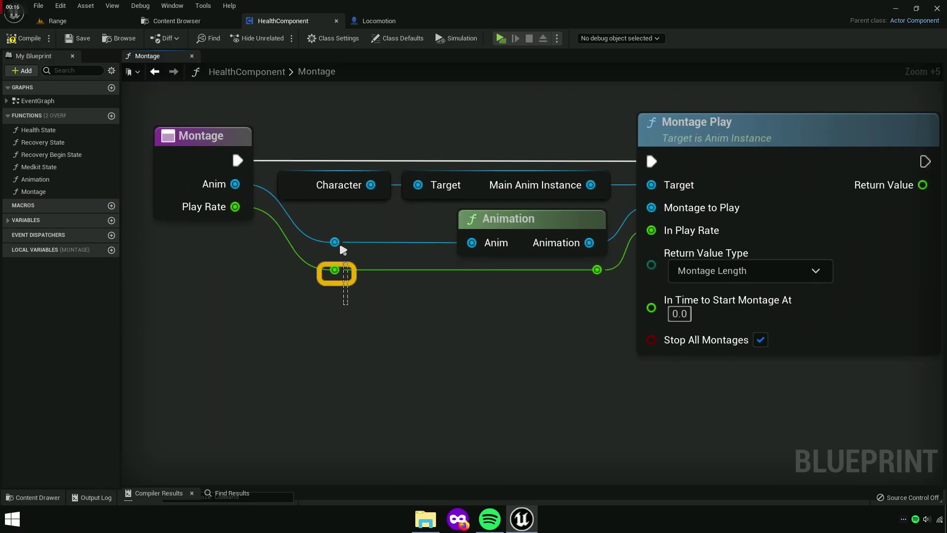
left_click_drag(343, 250, 311, 242)
right_click_drag(413, 235, 148, 276)
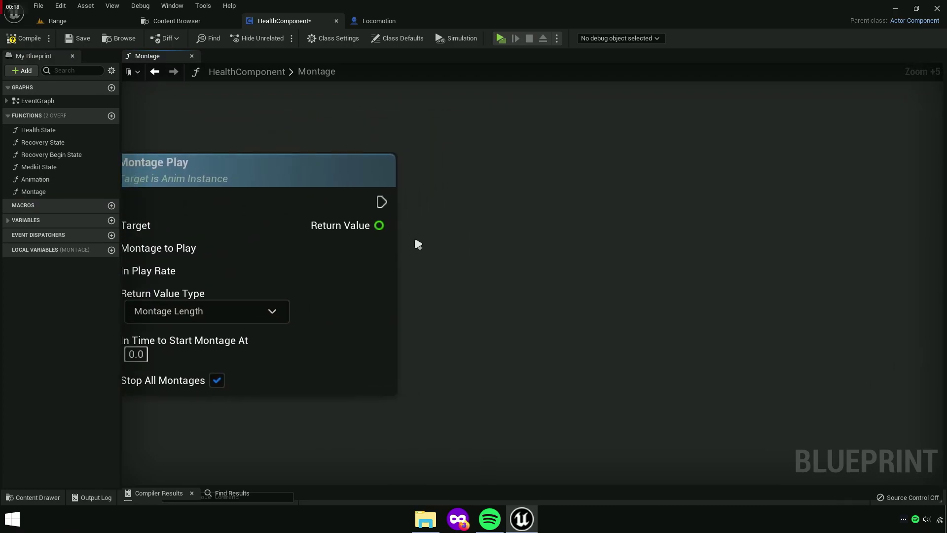
left_click_drag(382, 202, 494, 200)
type("ad")
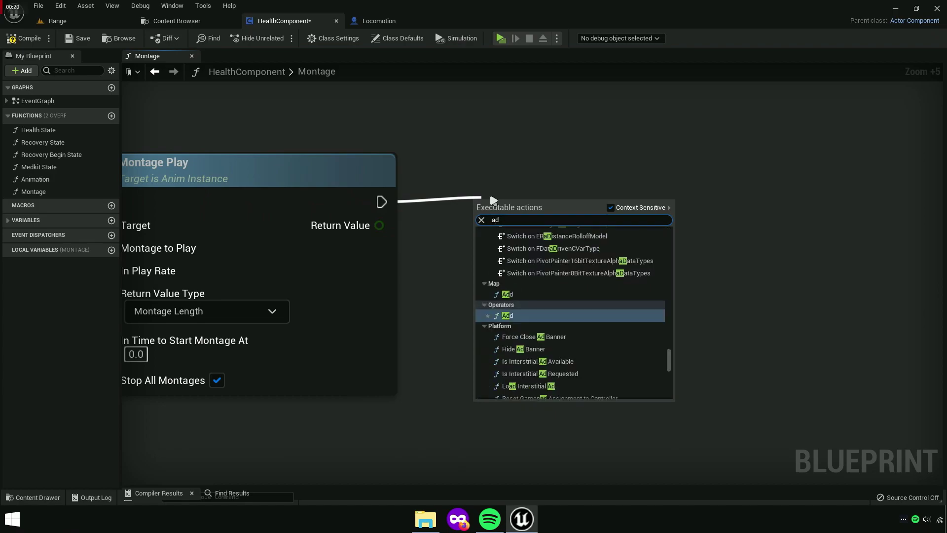
type("dretu")
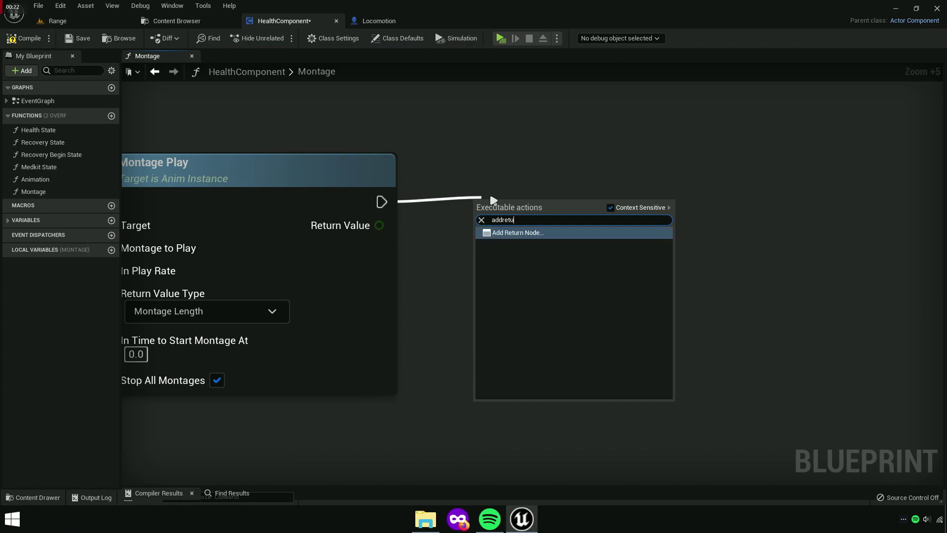
type("add")
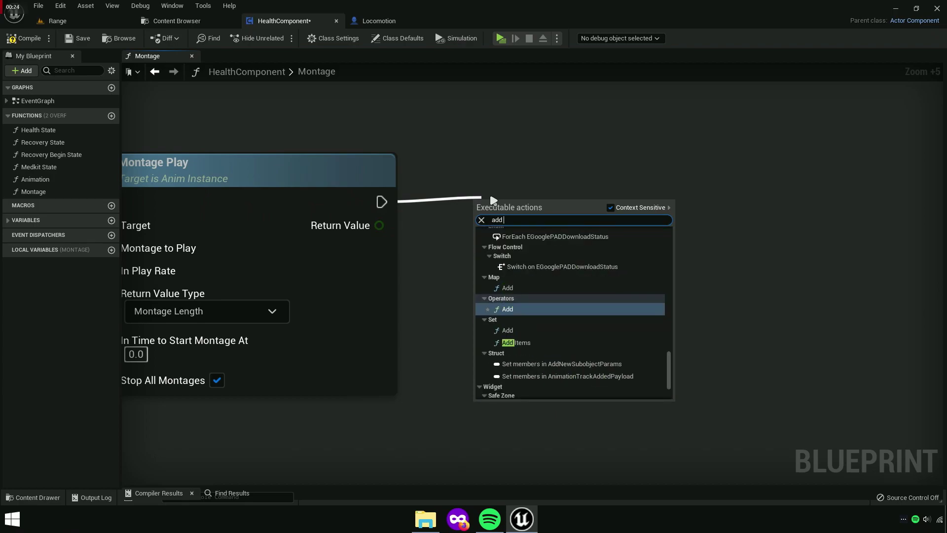
type(" return")
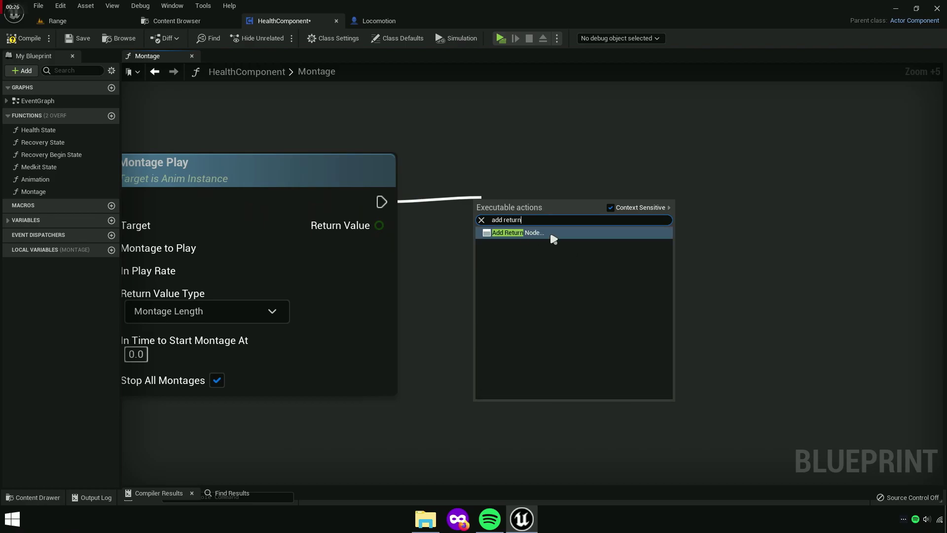
left_click(553, 239)
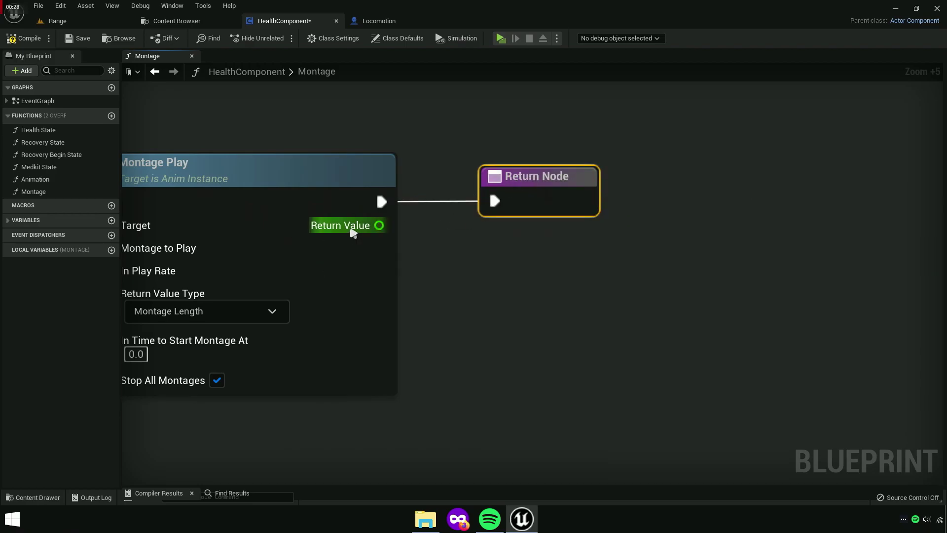
left_click_drag(353, 232, 550, 181)
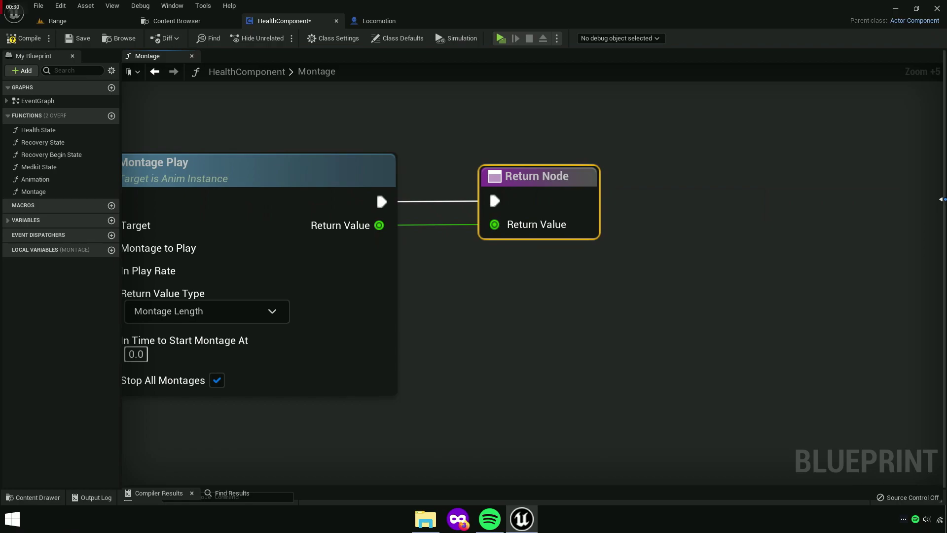
Rename the function's output to Delay
left_click(940, 199)
left_click(746, 260)
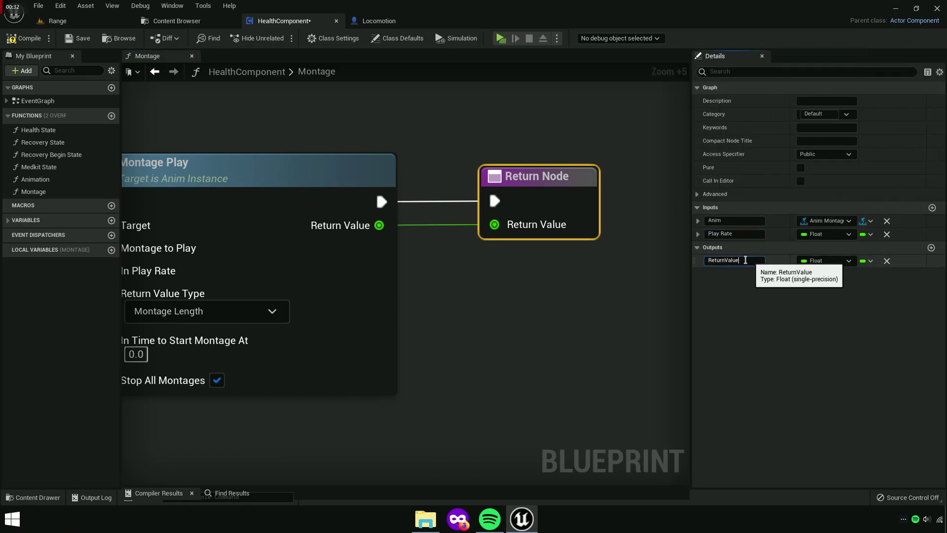
key("ctrl+a")
type("Dela")
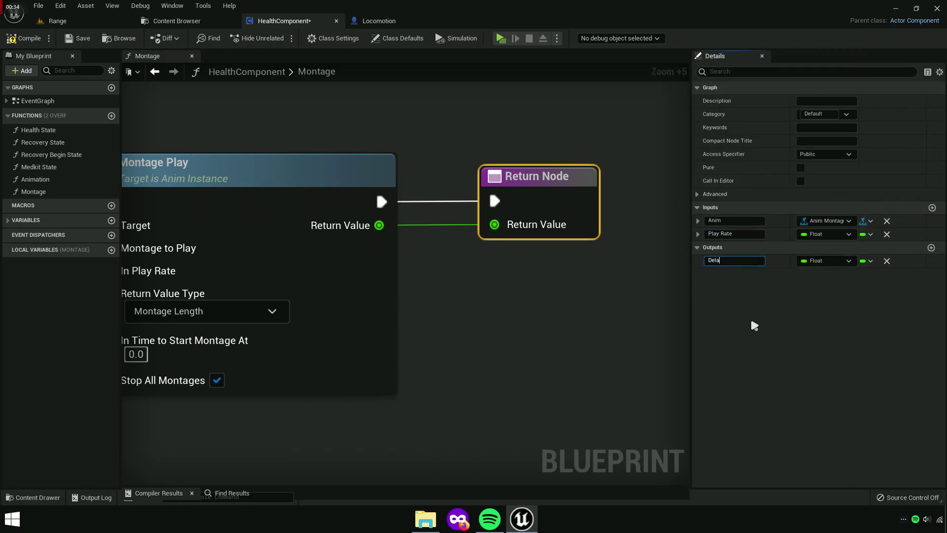
key("Return")
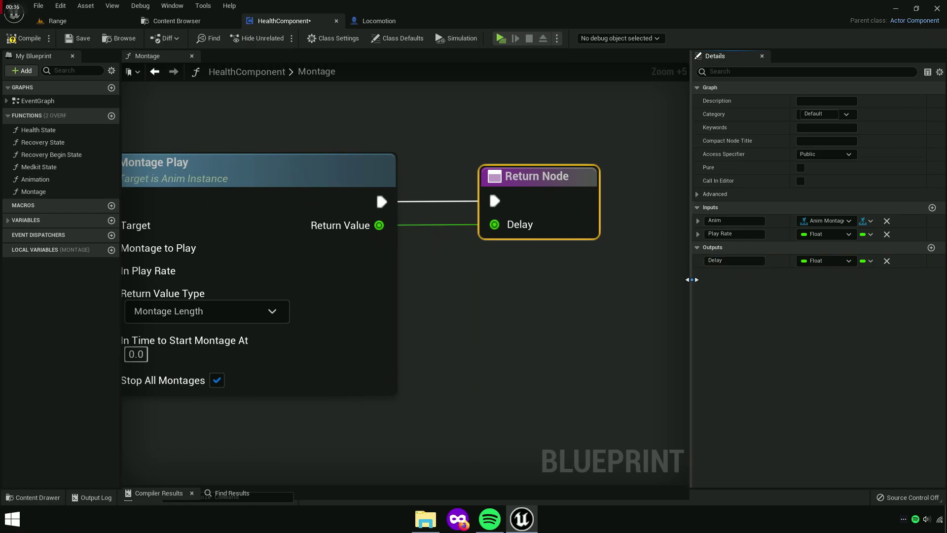
Move the Return Node next to Montage Play, compile and save, then close the Montage graph
left_click_drag(488, 187, 433, 187)
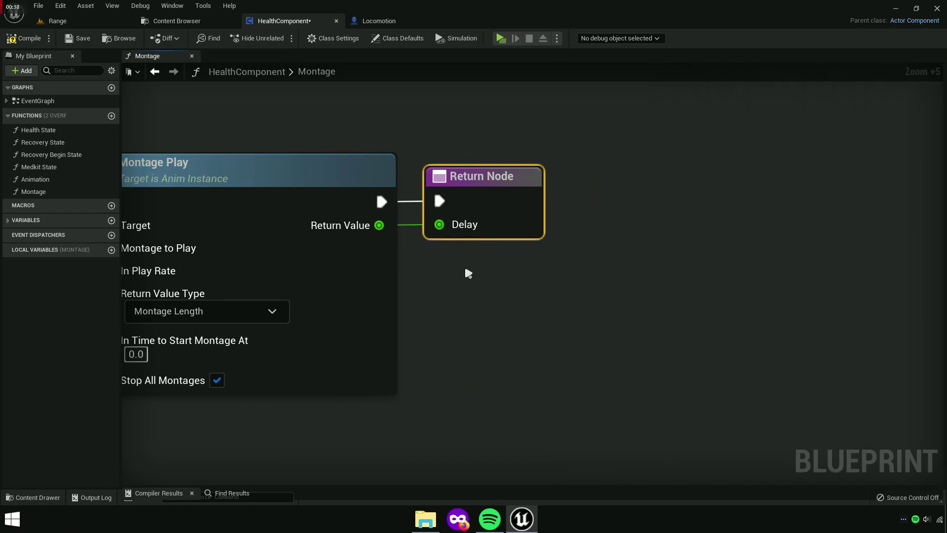
scroll(468, 272, "down", 3)
scroll(624, 273, "down", 3)
right_click_drag(773, 261, 691, 276)
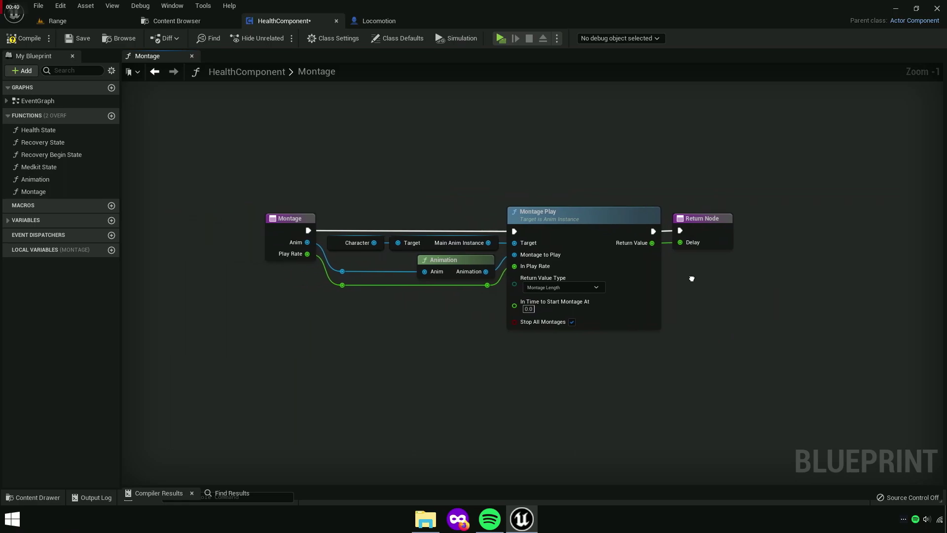
left_click(23, 38)
left_click(79, 38)
mouse_move(282, 156)
right_mouse_down()
mouse_move(439, 171)
mouse_move(152, 181)
right_mouse_up()
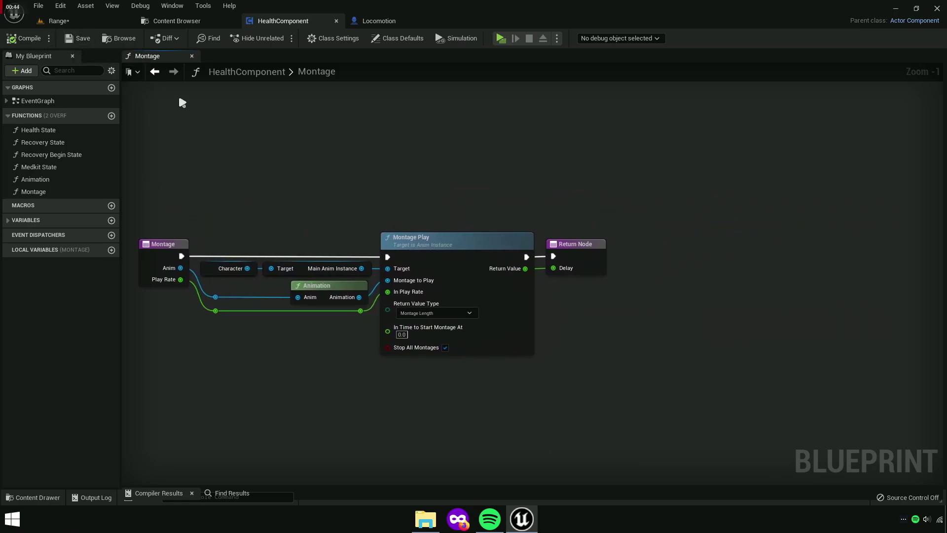
left_click(192, 56)
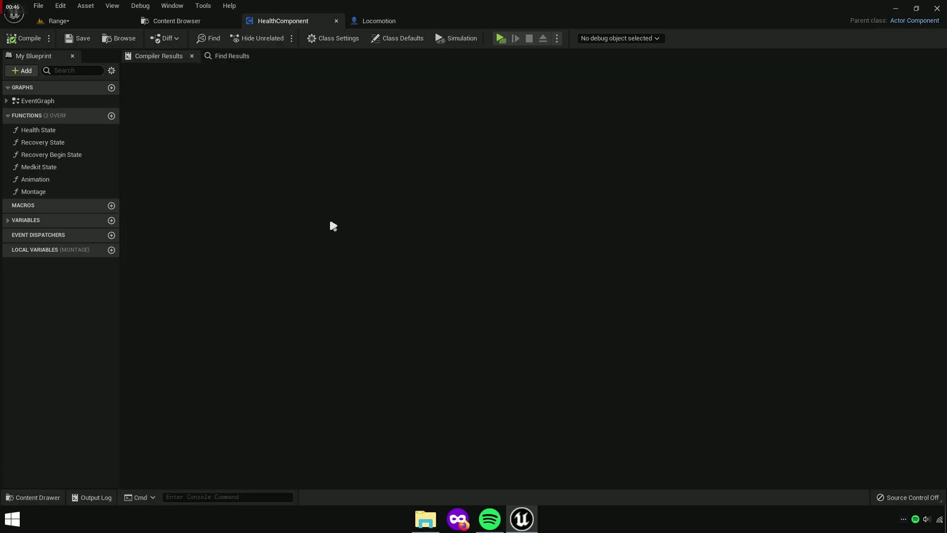
Open the HealthComponent's EventGraph
left_click(36, 102)
double_click(54, 102)
scroll(326, 276, "up", 4)
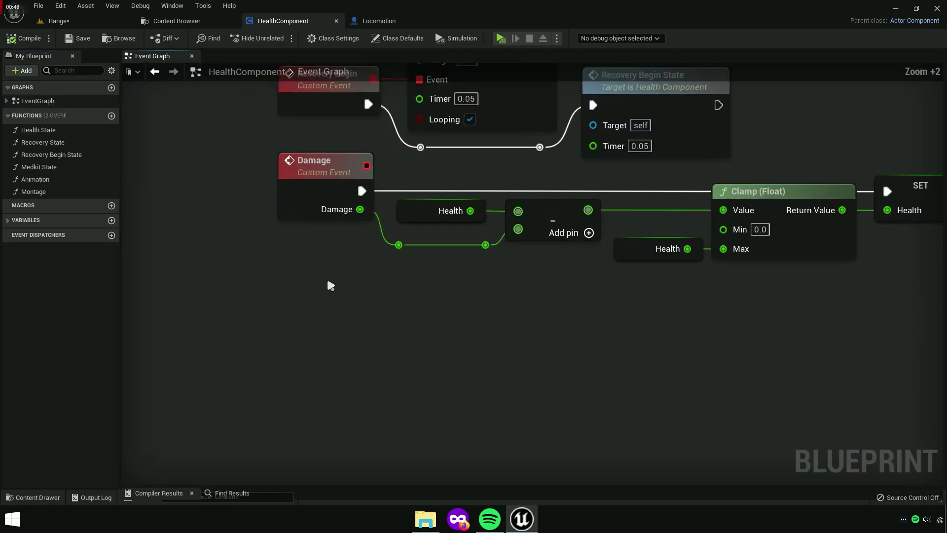
scroll(330, 254, "up", 1)
Add a custom event node and name it Medkit
right_click(314, 269)
type("add cuto")
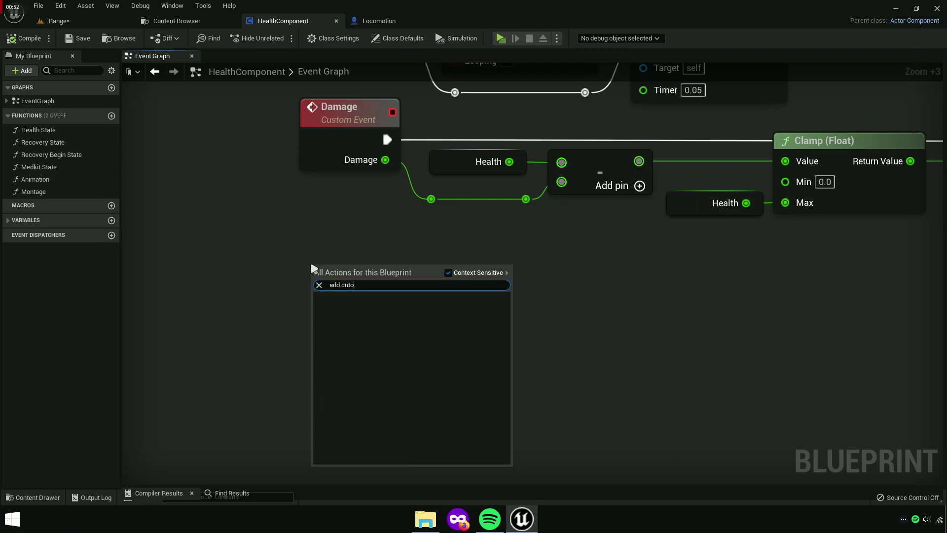
key("BackSpace")
key("BackSpace")
key("BackSpace")
type("u")
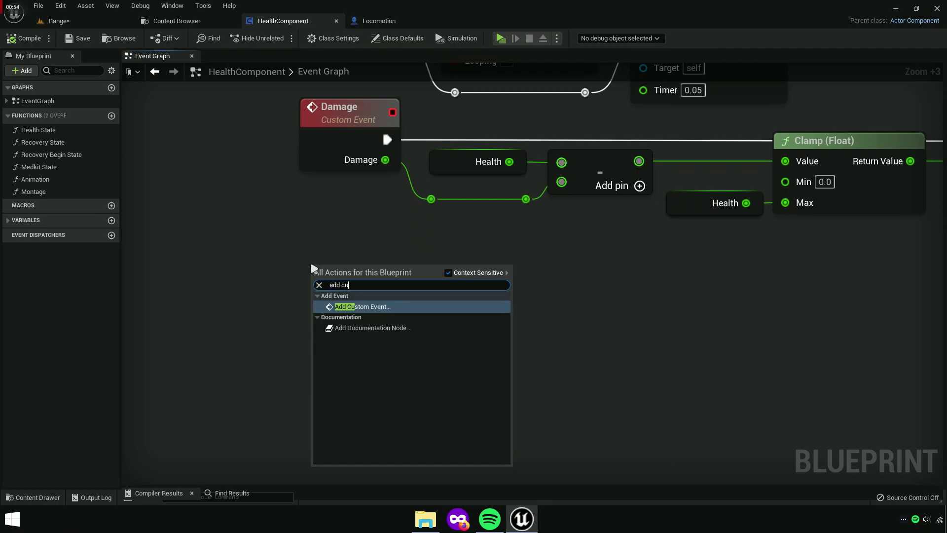
left_click(392, 307)
scroll(396, 309, "up", 4)
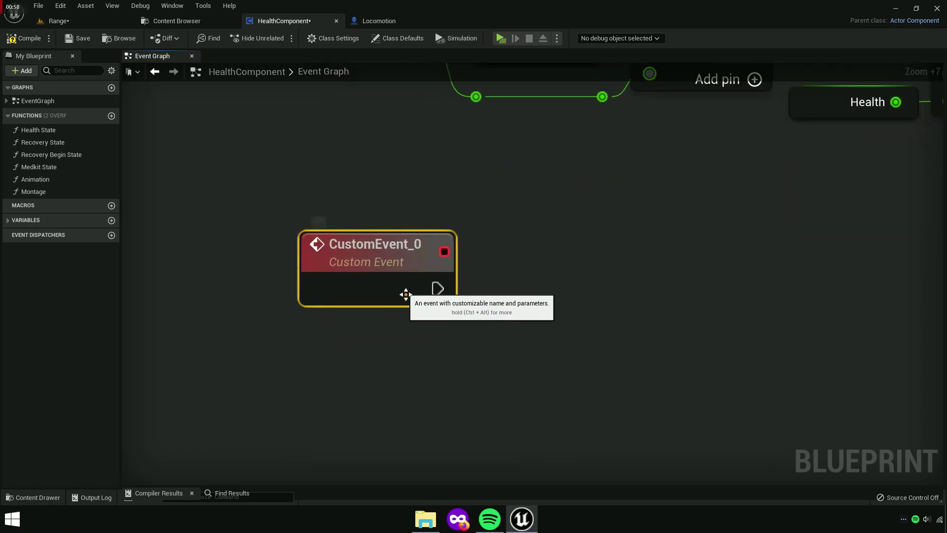
type("Medkit")
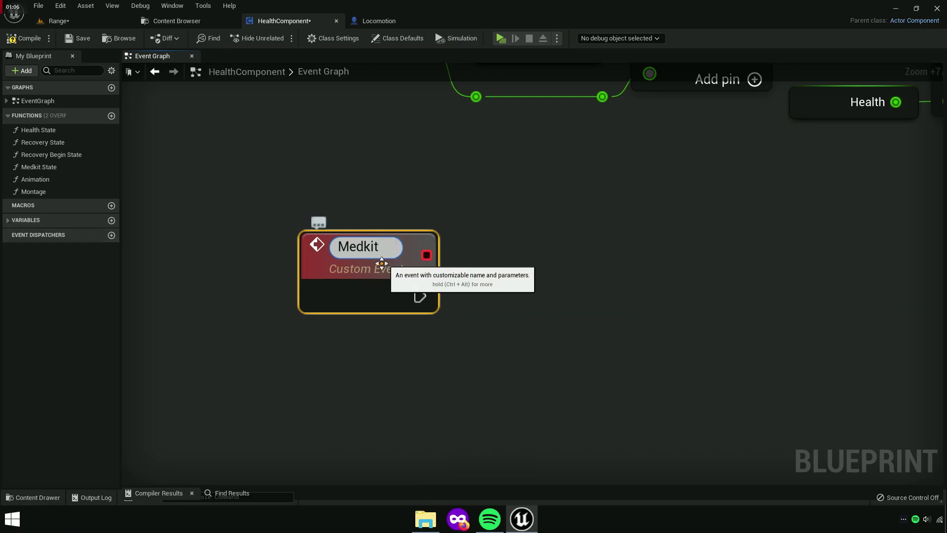
left_click(504, 274)
mouse_move(504, 274)
right_mouse_down()
mouse_move(527, 324)
mouse_move(477, 380)
mouse_move(468, 249)
mouse_move(446, 279)
right_mouse_up()
scroll(526, 316, "down", 3)
scroll(458, 244, "up", 3)
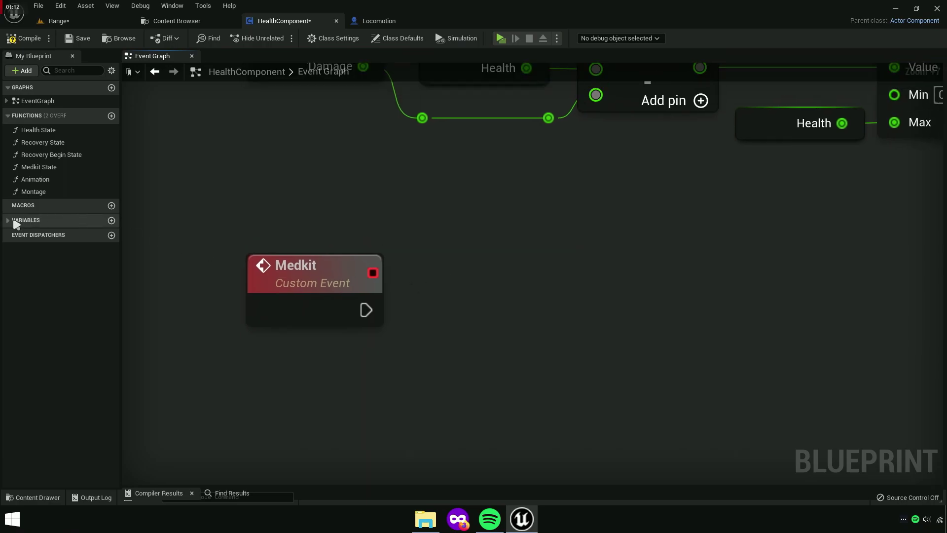
Place a Health getter and connect it to a Less (<) comparison node
left_click(16, 220)
left_click(29, 115)
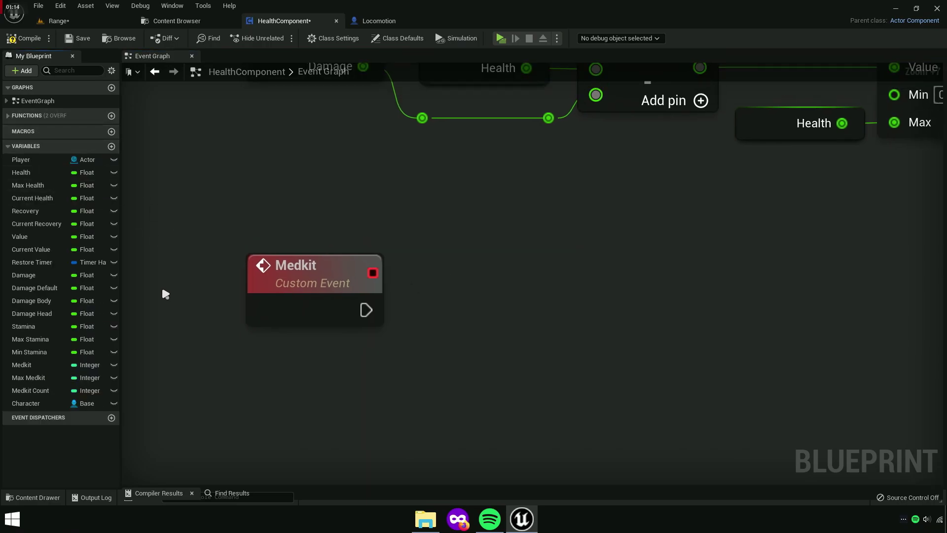
left_click(21, 172)
mouse_move(21, 173)
left_mouse_down()
mouse_move(387, 318)
mouse_move(413, 304)
left_mouse_up()
left_click(434, 309)
right_click_drag(434, 310, 371, 234)
left_click_drag(462, 241, 531, 238)
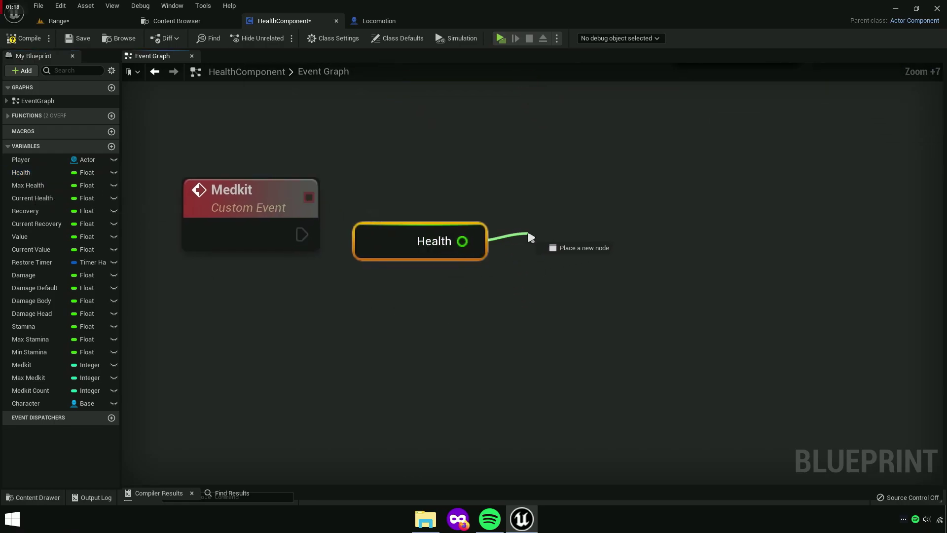
type("less")
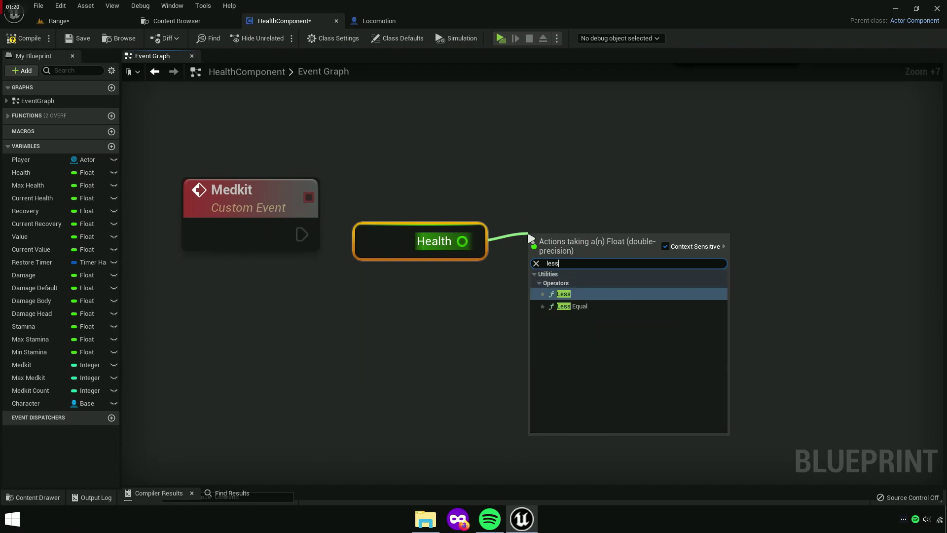
left_click(564, 294)
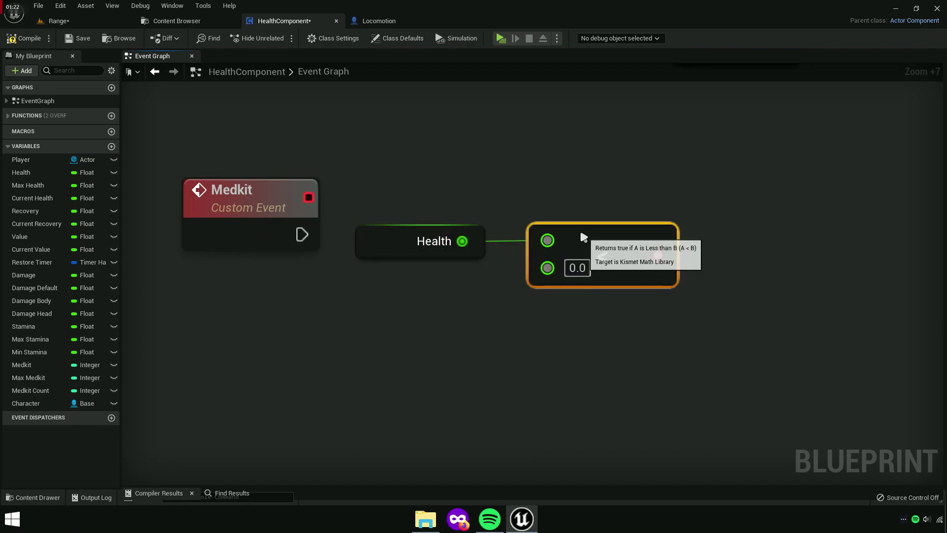
Add the comment 'Damage under % Health' to the Less node
right_click_drag(561, 247, 506, 234)
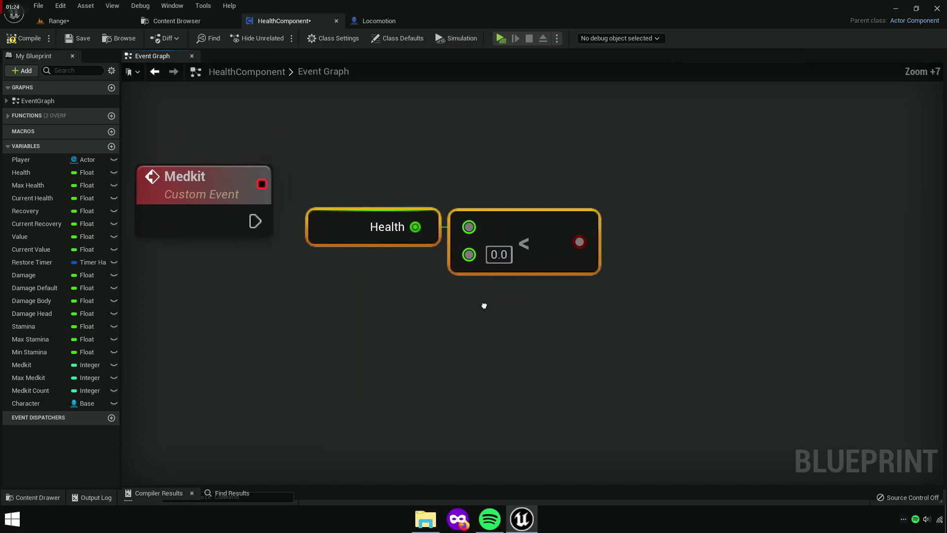
left_click(507, 234)
left_click(463, 205)
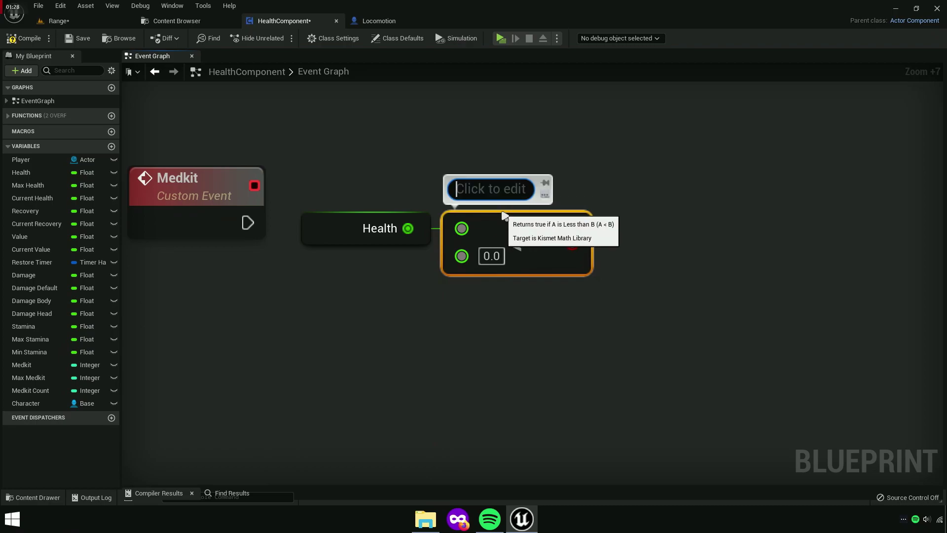
type("Damage u")
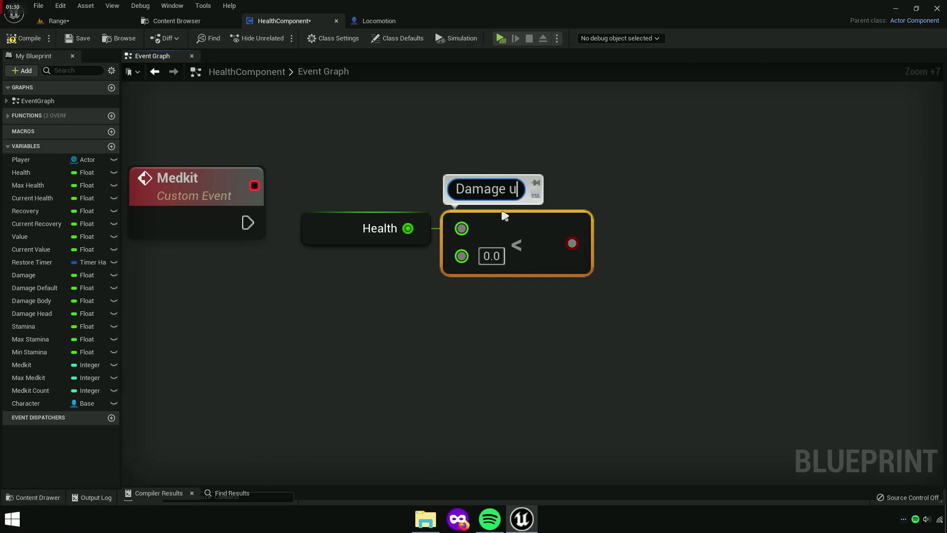
type("nder % Health")
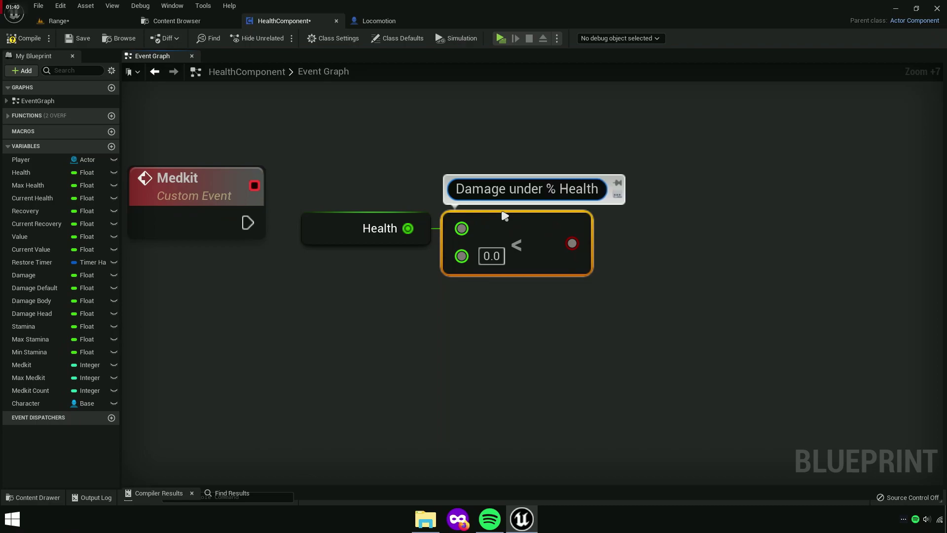
left_click(491, 256)
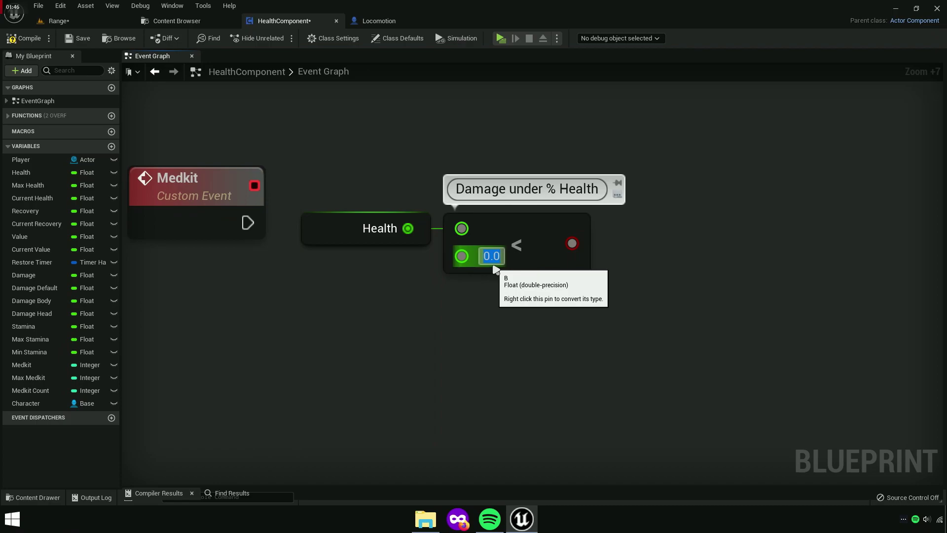
Set the comparison value to 90 and feed its result into a new Branch node
type("90")
right_click_drag(496, 304, 397, 308)
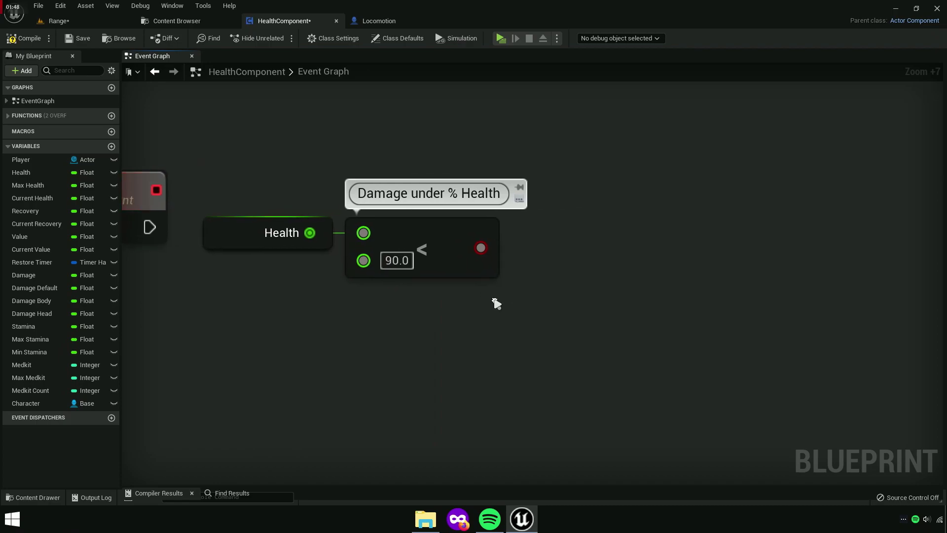
left_click_drag(589, 238, 589, 238)
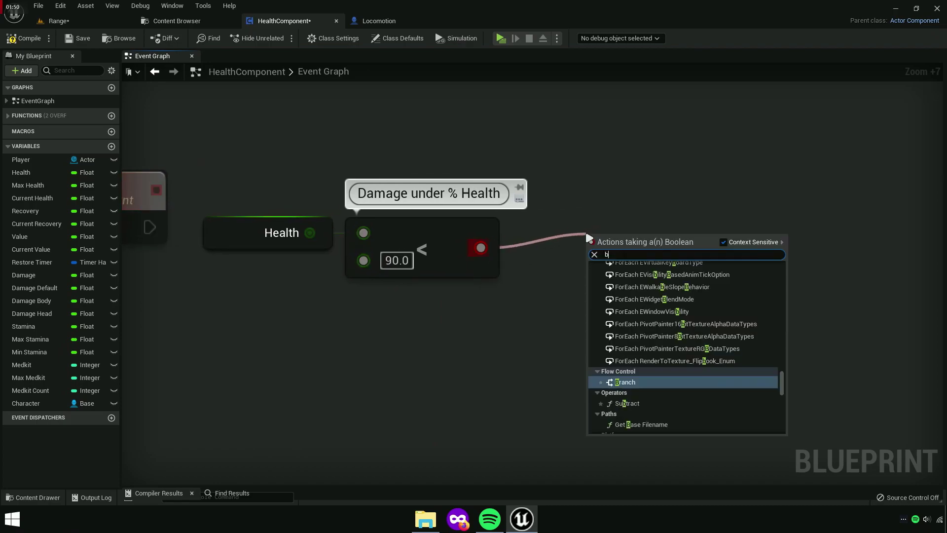
type("branch")
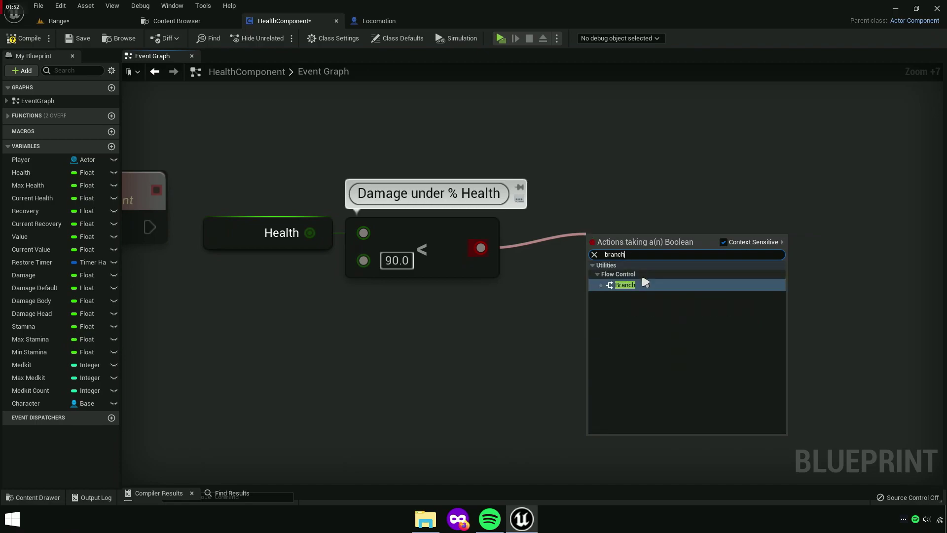
left_click(641, 284)
left_click_drag(633, 281, 583, 242)
Wire the Medkit event into the new Branch
left_click_drag(567, 291, 317, 186)
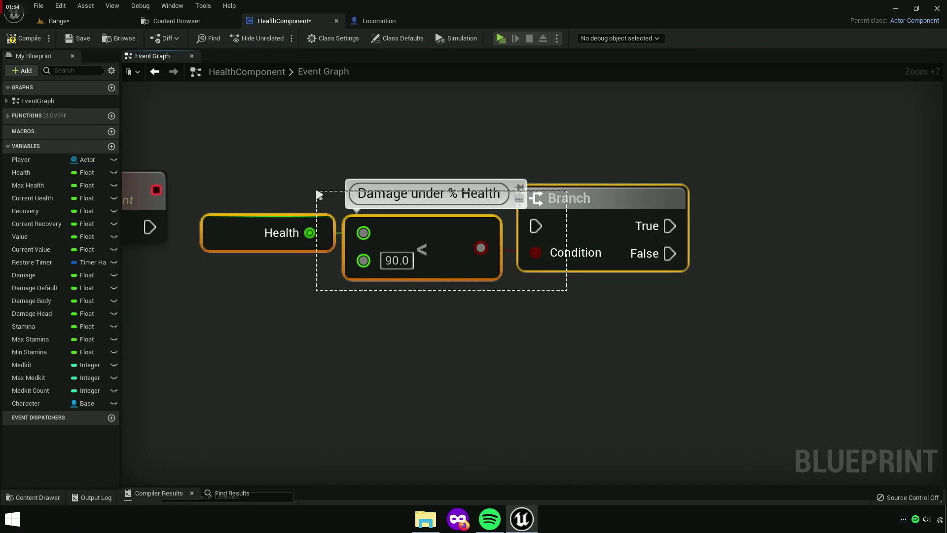
right_click_drag(418, 284, 501, 310)
left_click_drag(619, 249, 249, 259)
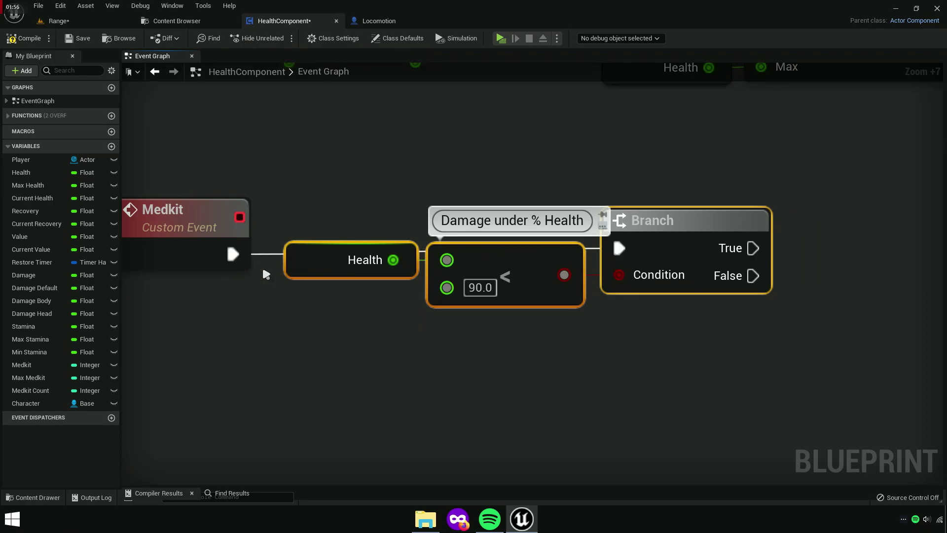
right_click_drag(613, 234, 427, 307)
left_click(427, 307)
Move the Health check and Branch to the right and break the Medkit event's link
left_click_drag(532, 225, 547, 228)
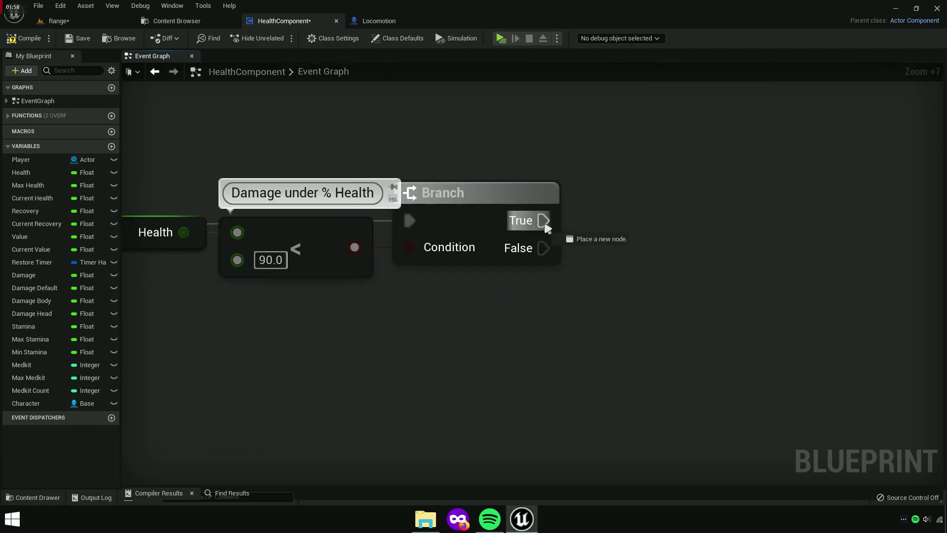
left_click_drag(636, 232, 638, 231)
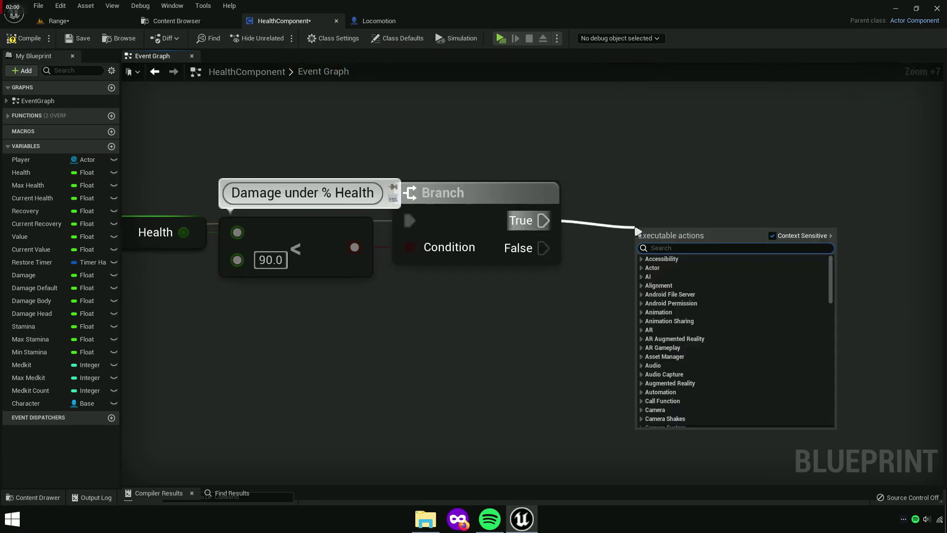
left_click(636, 200)
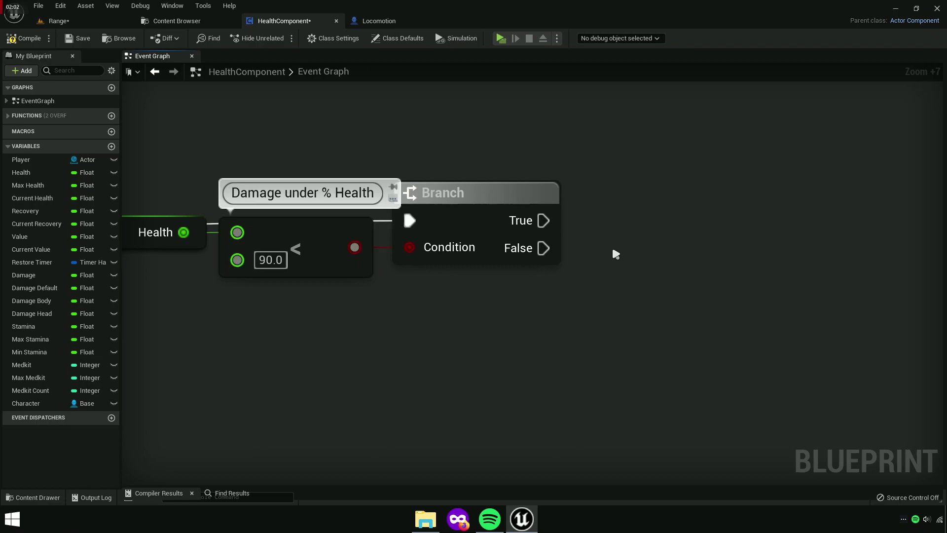
scroll(613, 253, "down", 5)
left_click_drag(323, 291, 552, 236)
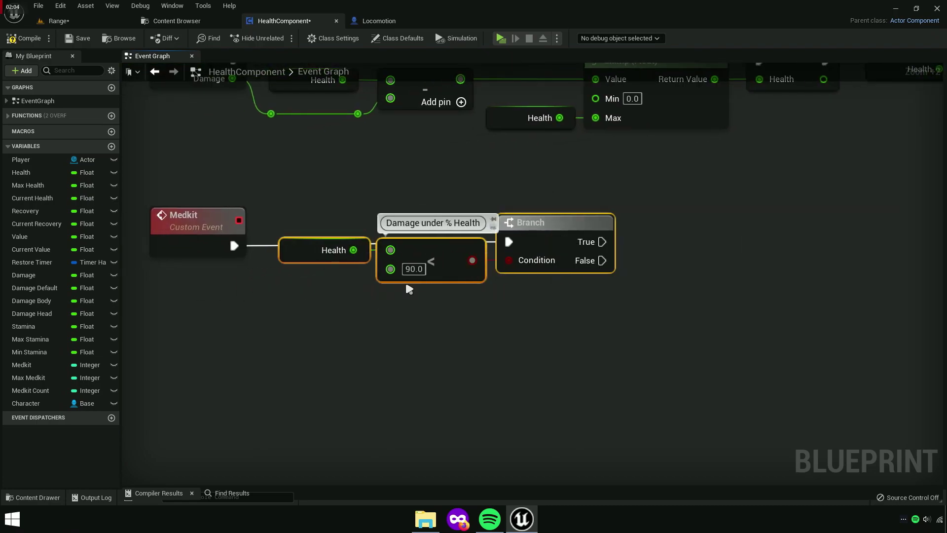
left_click_drag(406, 287, 233, 251)
right_click(233, 246)
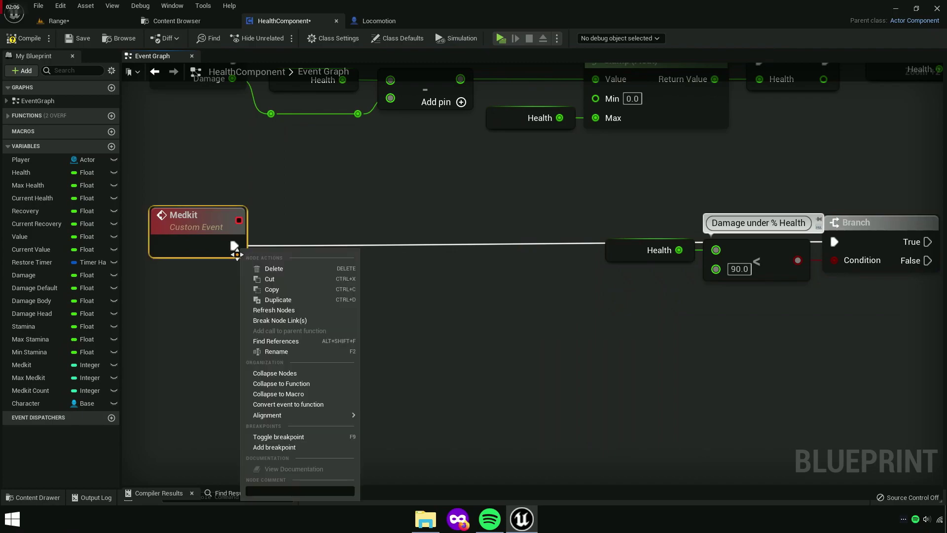
left_click(266, 259)
right_click_drag(282, 282, 352, 269)
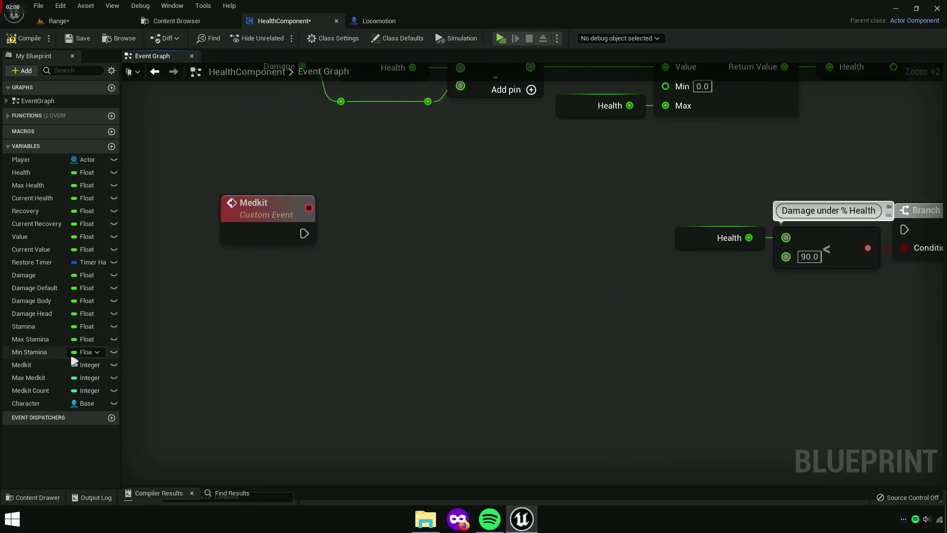
Add a Medkit getter compared with a Greater-than 0 node
left_click_drag(74, 361, 382, 290)
mouse_move(353, 248)
left_mouse_down()
mouse_move(394, 264)
mouse_move(490, 262)
left_mouse_up()
scroll(395, 261, "up", 4)
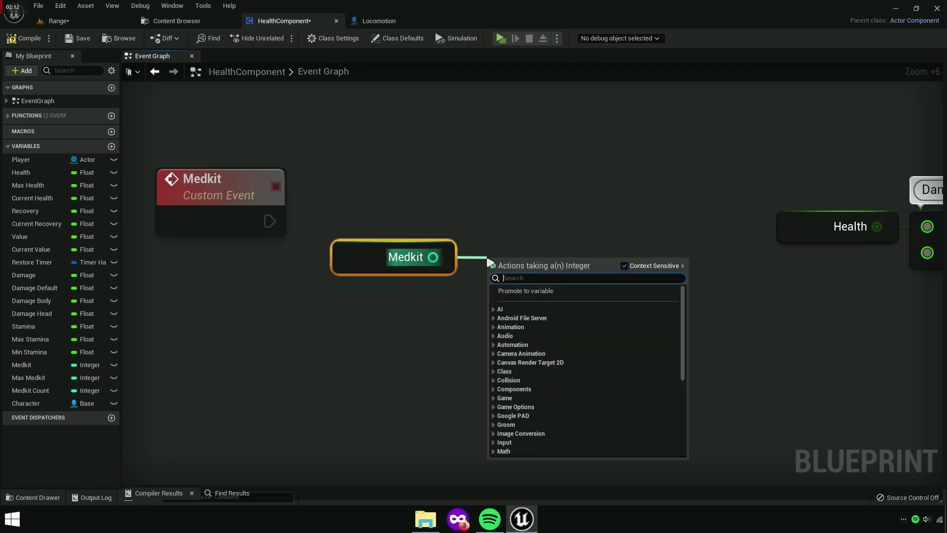
type("greater")
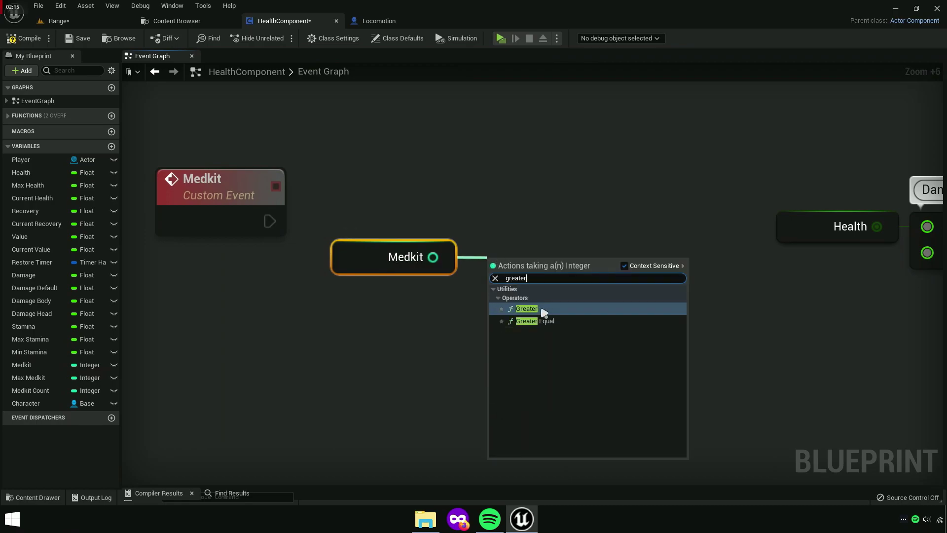
left_click(544, 308)
left_click_drag(543, 309, 526, 290)
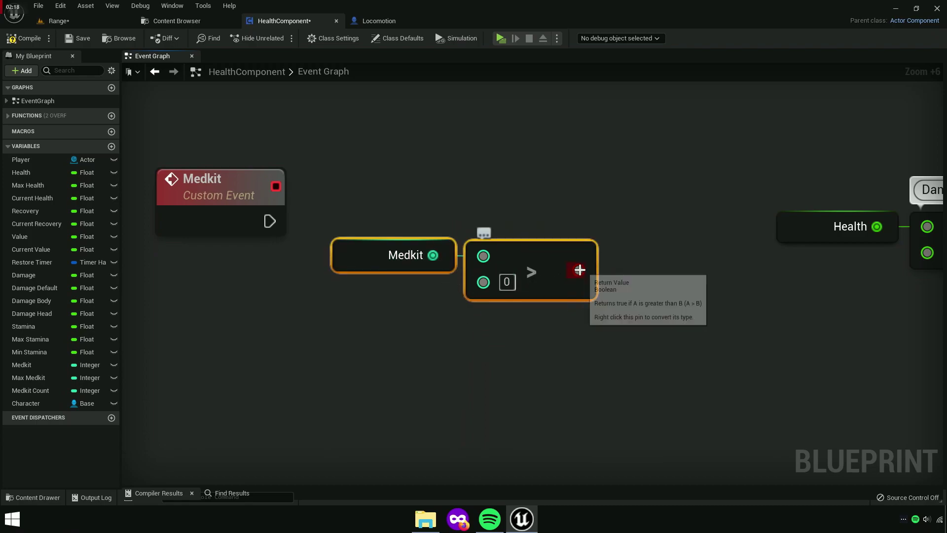
Branch on Medkit > 0 and wire its True into the Health-under-90 Branch
left_click_drag(579, 270, 629, 243)
type("bra")
left_click(664, 289)
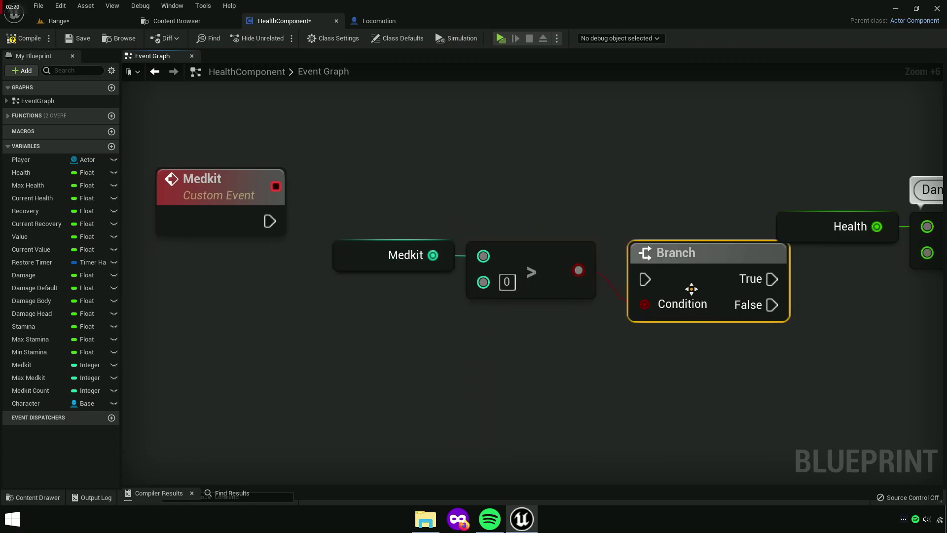
left_click_drag(689, 289, 672, 261)
left_click_drag(634, 318, 402, 210)
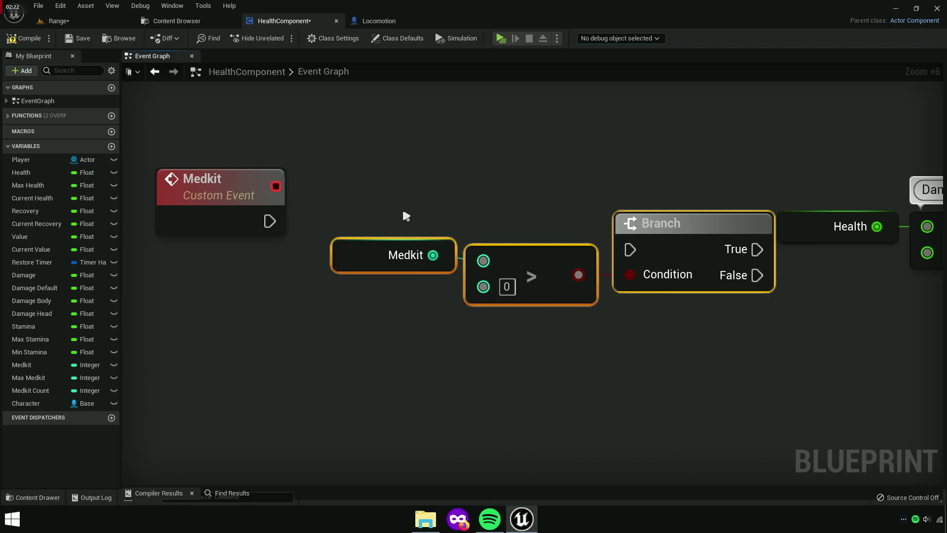
mouse_move(664, 250)
left_mouse_down()
mouse_move(634, 206)
mouse_move(270, 221)
left_mouse_up()
scroll(324, 259, "down", 4)
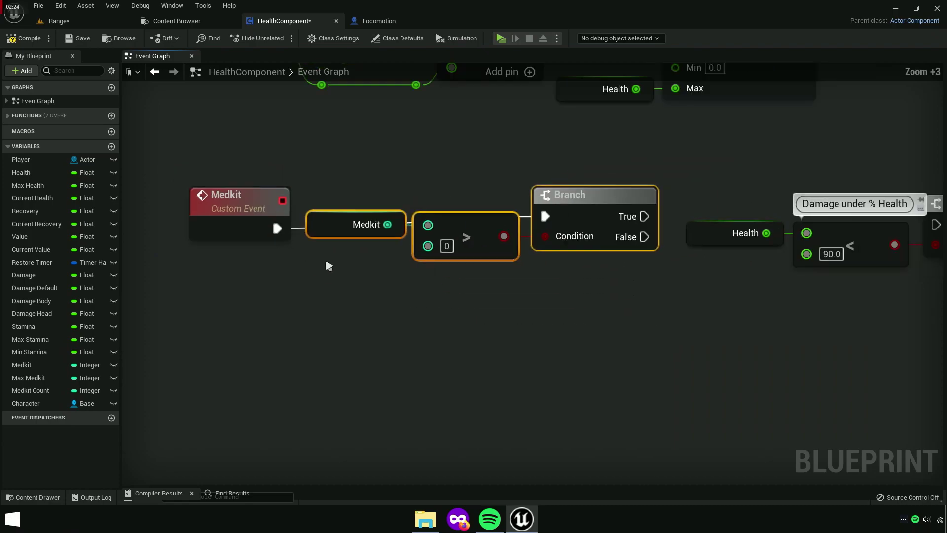
left_click_drag(620, 220, 728, 227)
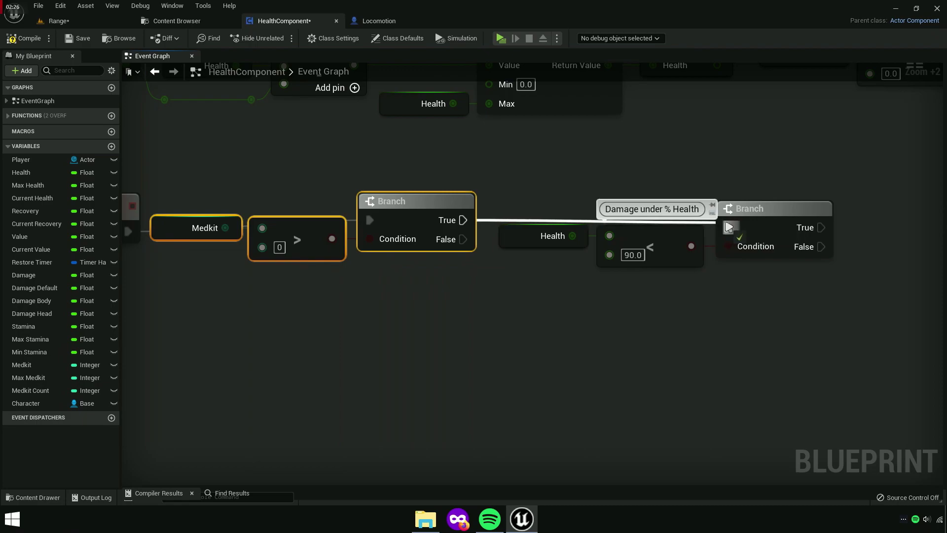
scroll(799, 320, "down", 3)
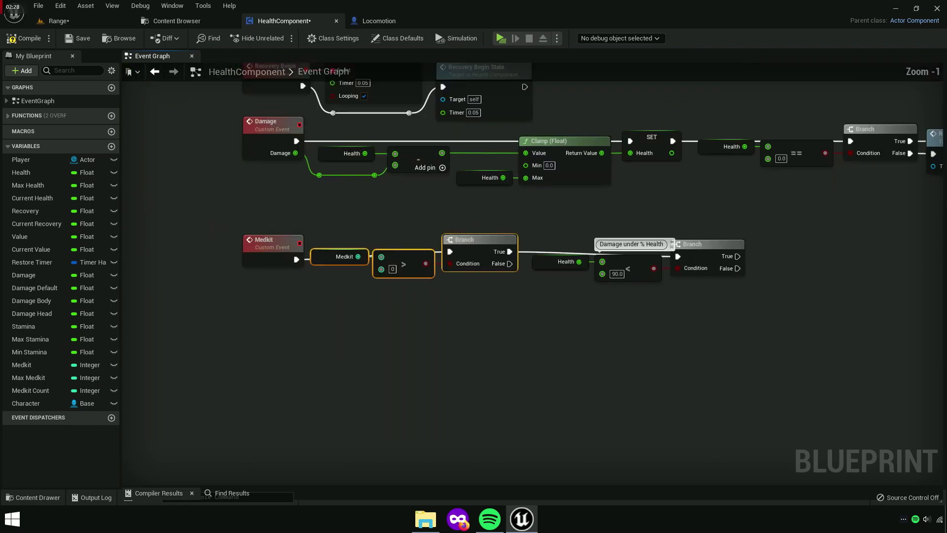
left_click_drag(799, 321, 352, 251)
scroll(424, 268, "up", 5)
scroll(425, 275, "up", 3)
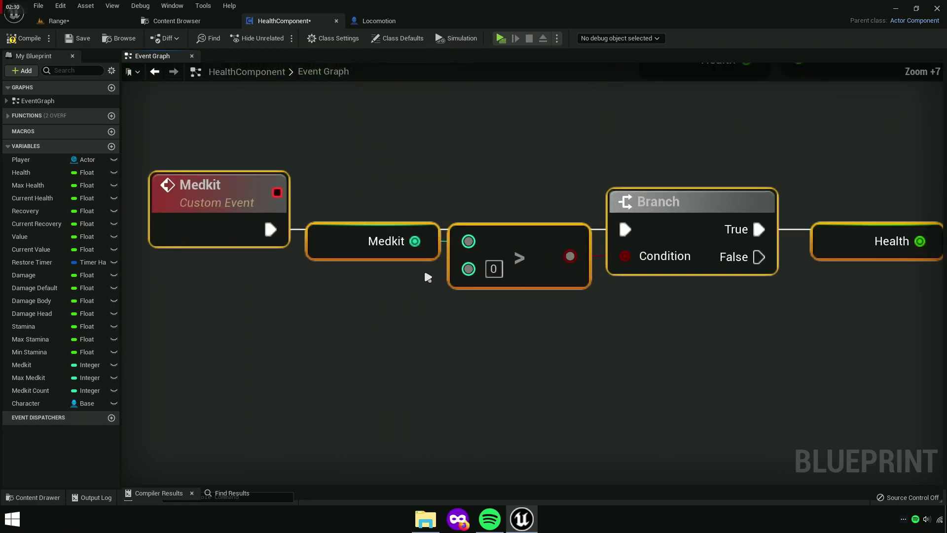
mouse_move(425, 274)
right_mouse_down()
mouse_move(792, 385)
mouse_move(797, 413)
mouse_move(491, 356)
right_mouse_up()
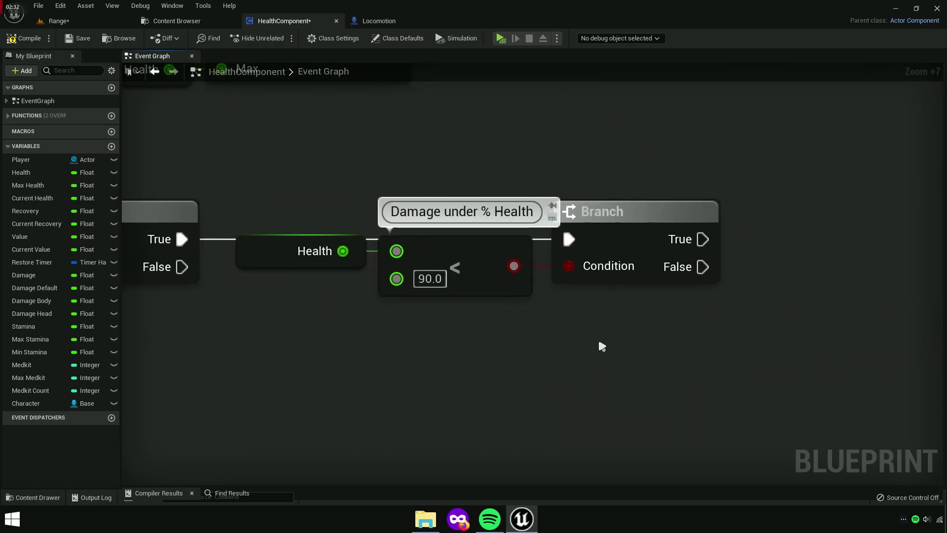
right_click_drag(600, 344, 455, 338)
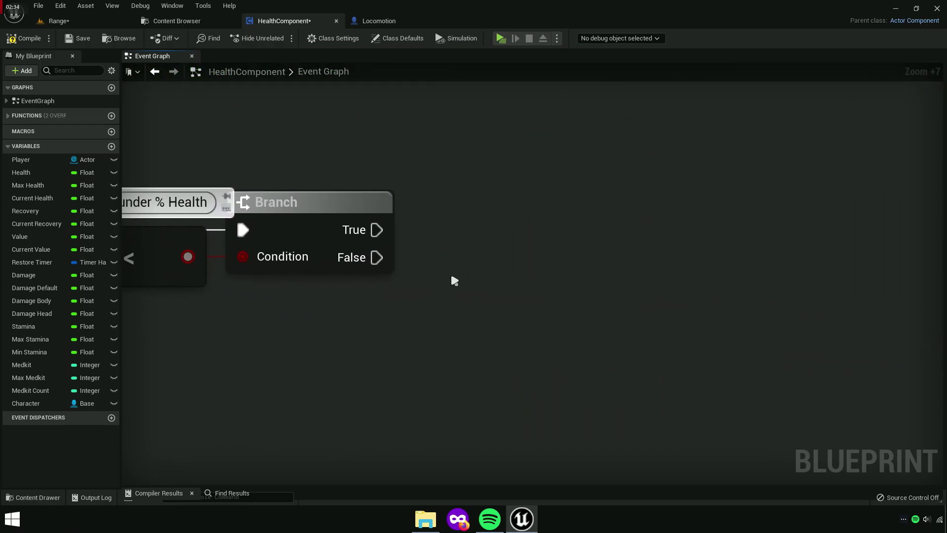
mouse_move(553, 282)
right_mouse_down()
mouse_move(468, 281)
mouse_move(634, 300)
mouse_move(814, 298)
right_mouse_up()
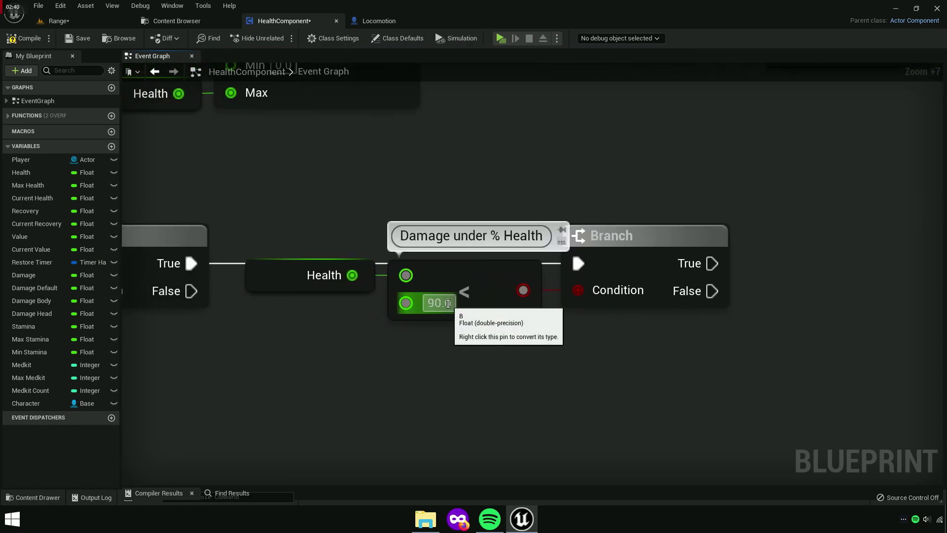
right_click_drag(687, 350, 179, 320)
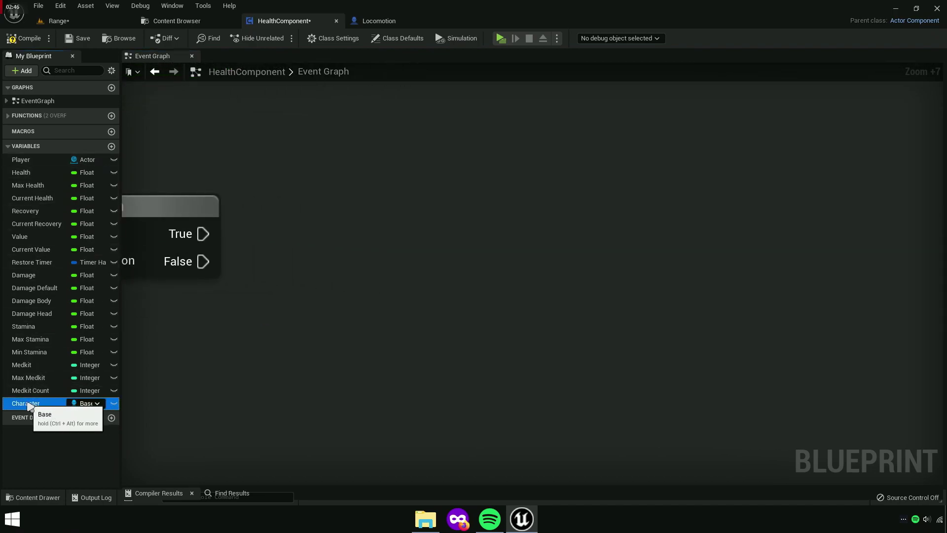
Place a Character getter and add a Get Desired Gait node from it
left_click_drag(26, 403, 245, 250)
left_click(274, 268)
left_click_drag(349, 257, 432, 251)
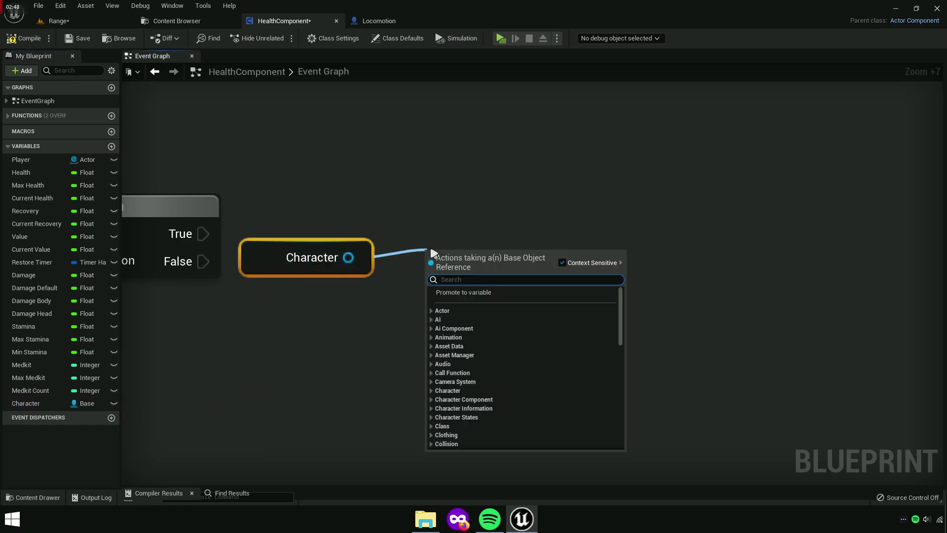
type("get")
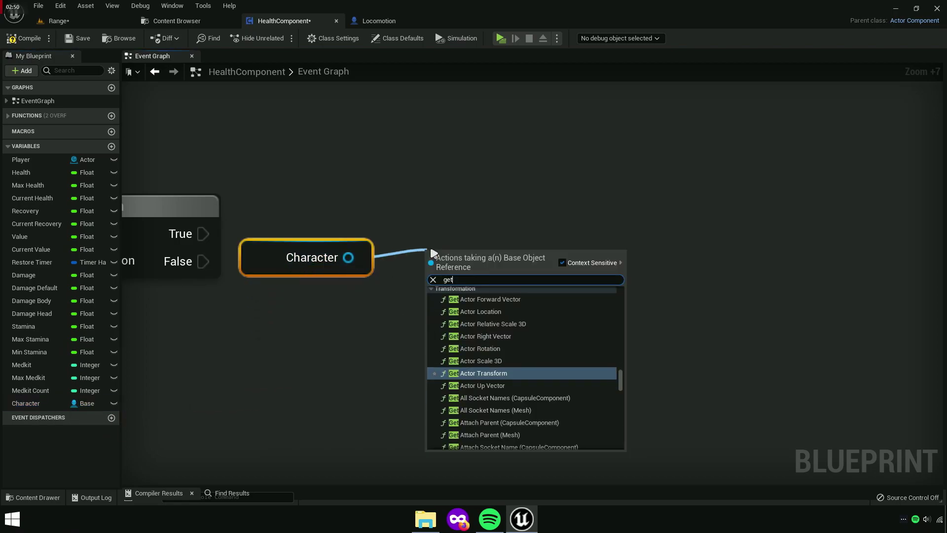
type(" desired ")
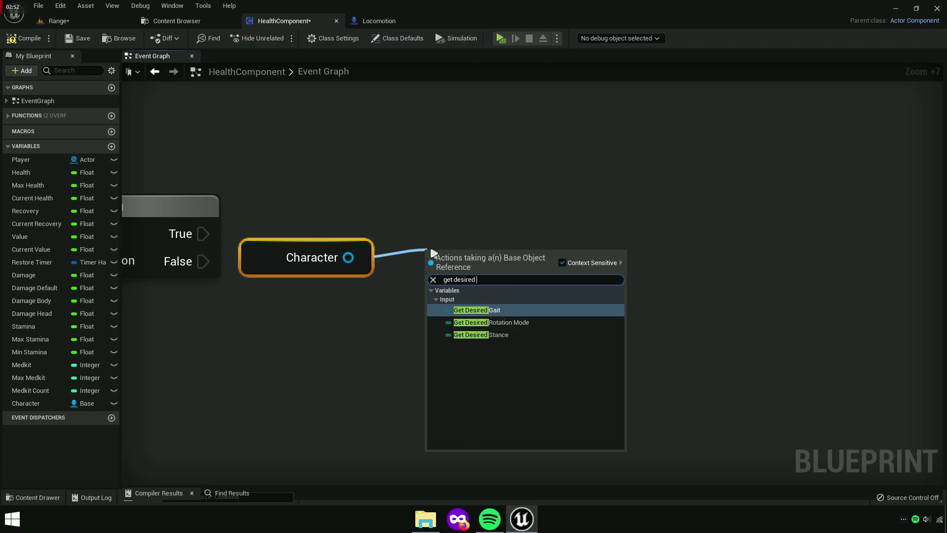
type("gait")
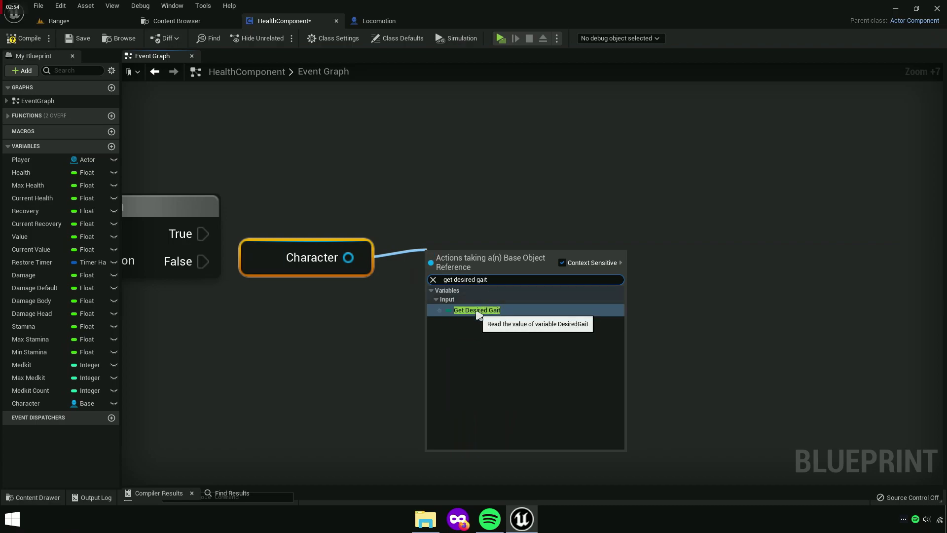
left_click(478, 315)
left_click_drag(529, 292, 481, 279)
Add an Equal (Enum) node comparing Desired Gait with Walking
mouse_move(559, 258)
left_mouse_down()
mouse_move(632, 247)
mouse_move(620, 248)
left_mouse_up()
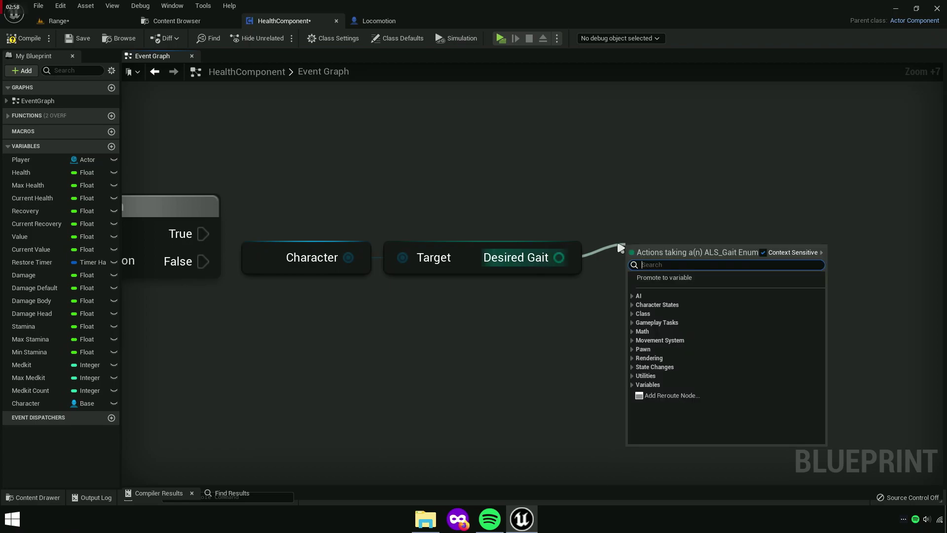
type("enum")
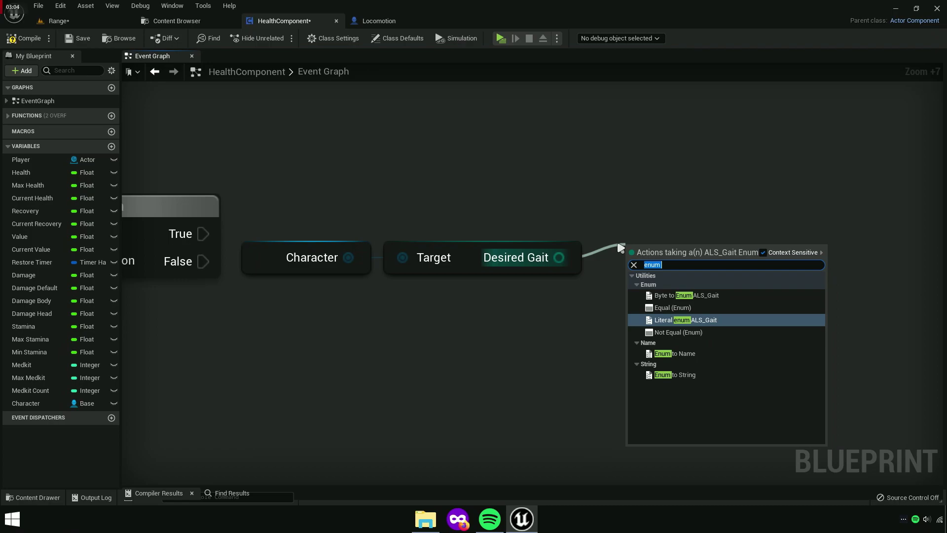
key("BackSpace")
type("eq")
type("enu")
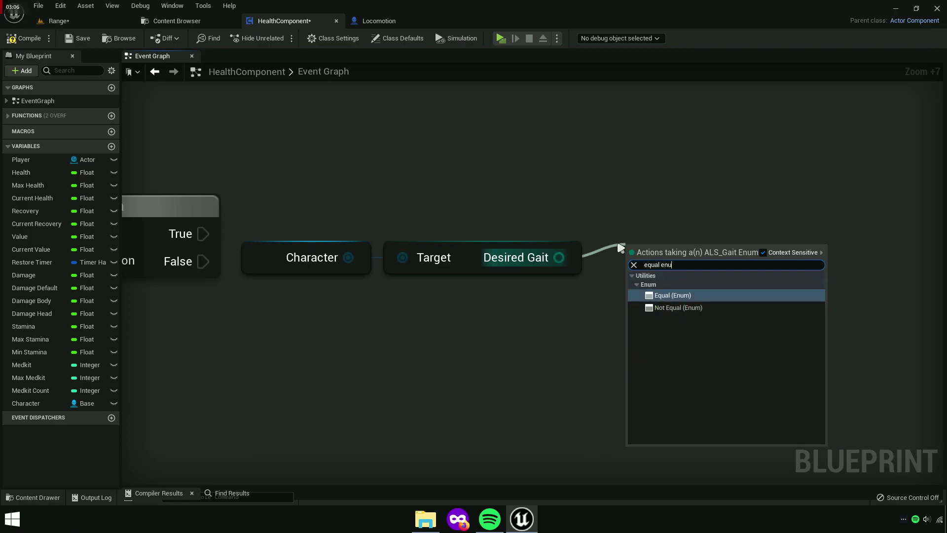
left_click(671, 295)
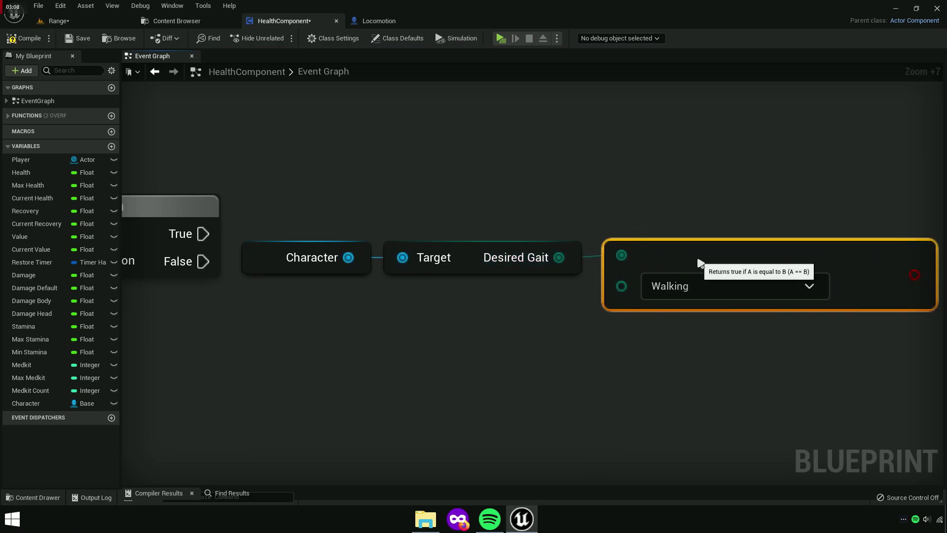
right_click_drag(484, 321, 210, 285)
left_click(399, 258)
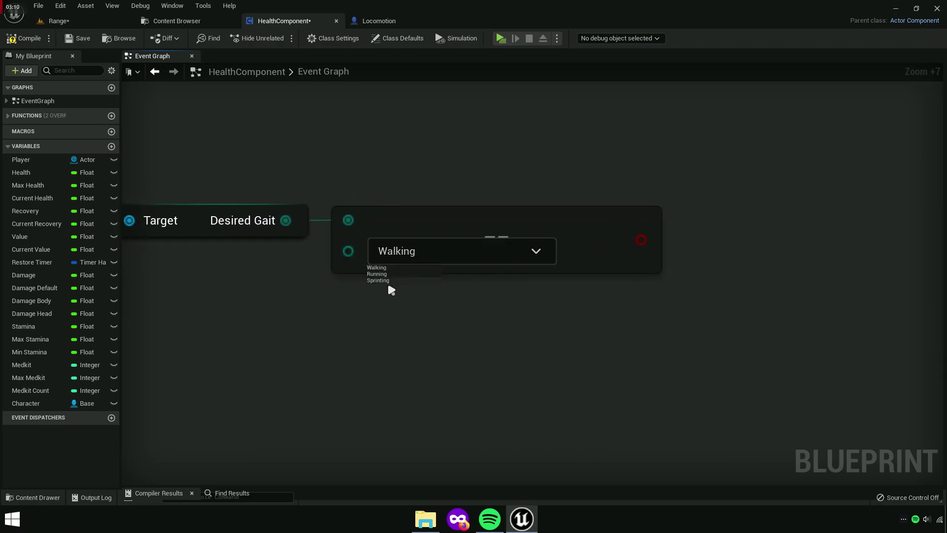
right_click_drag(624, 261, 546, 283)
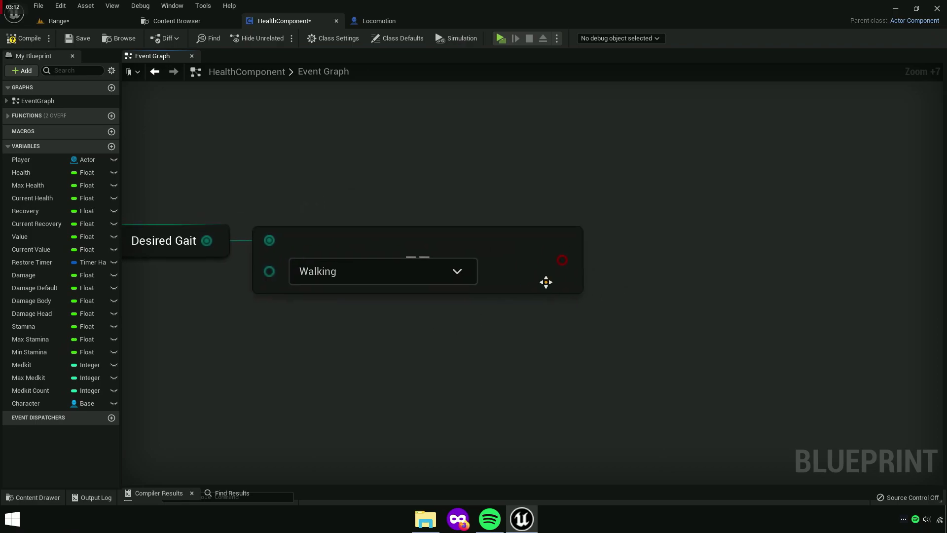
left_click_drag(562, 260, 648, 227)
Add a Branch driven by the Desired Gait equals Walking result
type("branch")
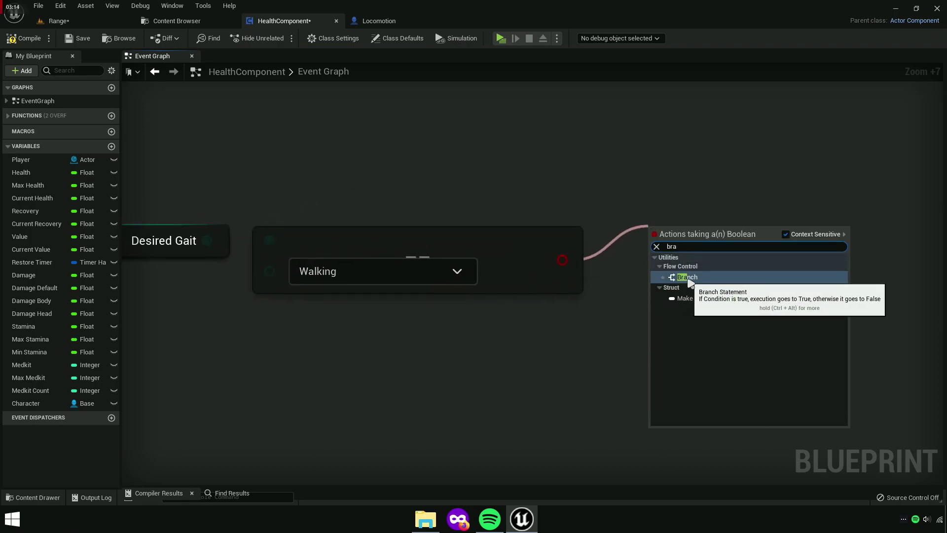
left_click(687, 274)
scroll(635, 300, "down", 3)
scroll(638, 308, "down", 2)
Connect the Health-under-90 Branch's True output to the gait Branch
left_click(526, 252, "ctrl")
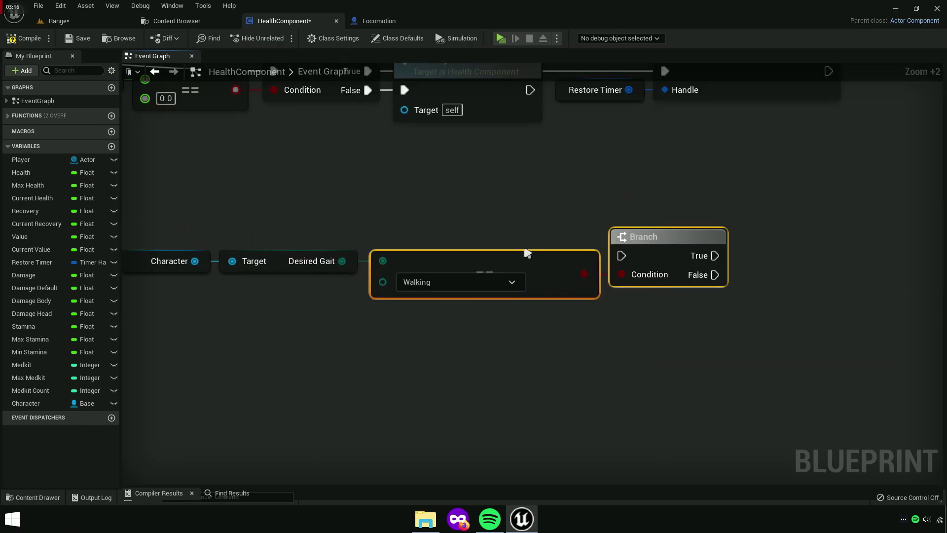
right_click_drag(527, 251, 619, 325)
scroll(615, 315, "down", 4)
left_click_drag(524, 340, 670, 340)
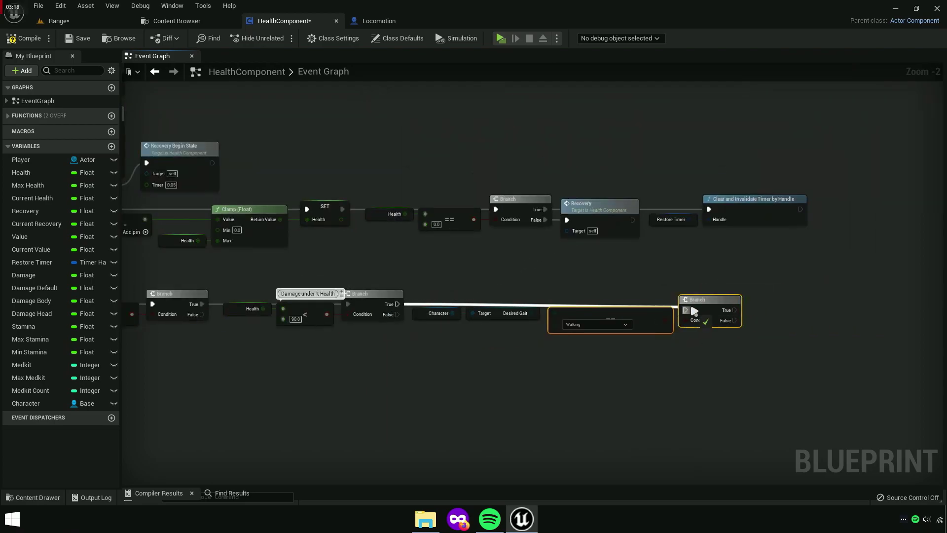
scroll(668, 340, "up", 2)
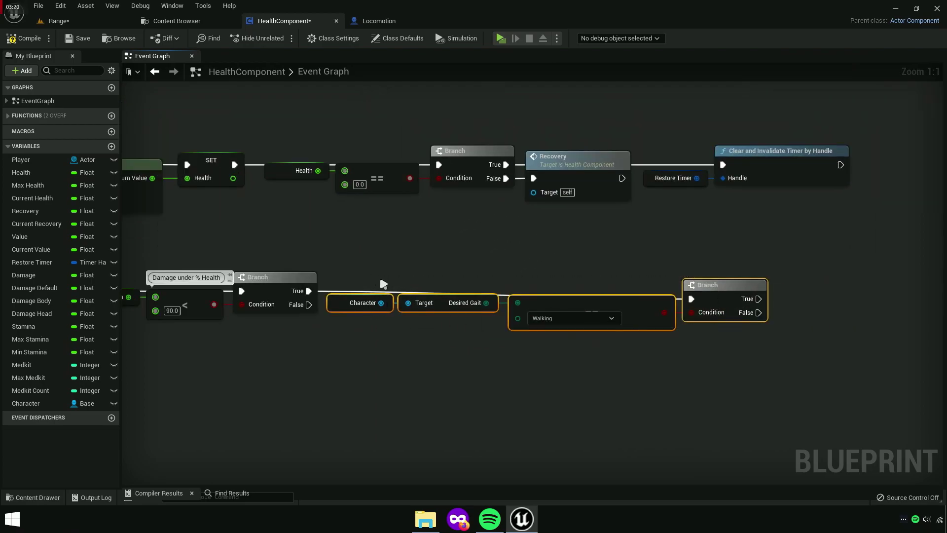
scroll(745, 321, "down", 4)
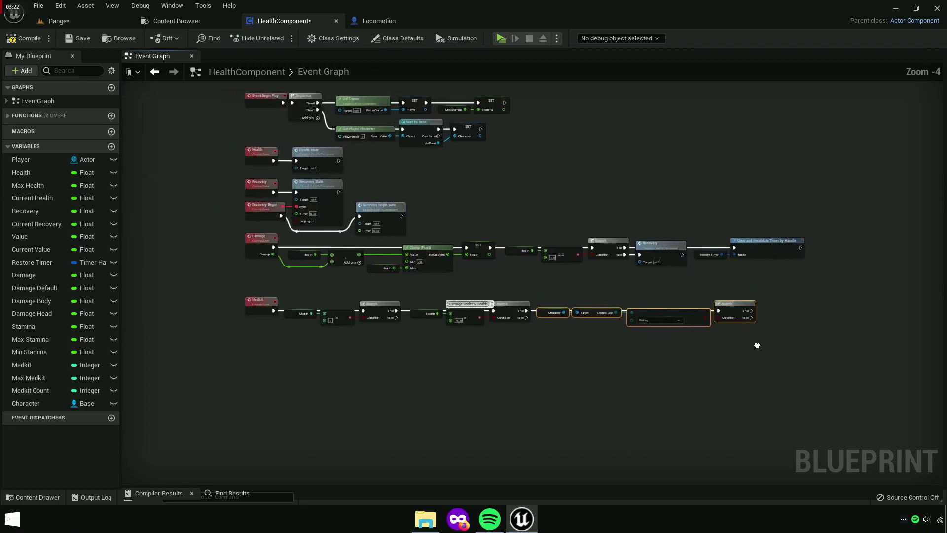
mouse_move(757, 346)
right_mouse_down()
mouse_move(374, 329)
mouse_move(556, 339)
right_mouse_up()
scroll(373, 315, "up", 10)
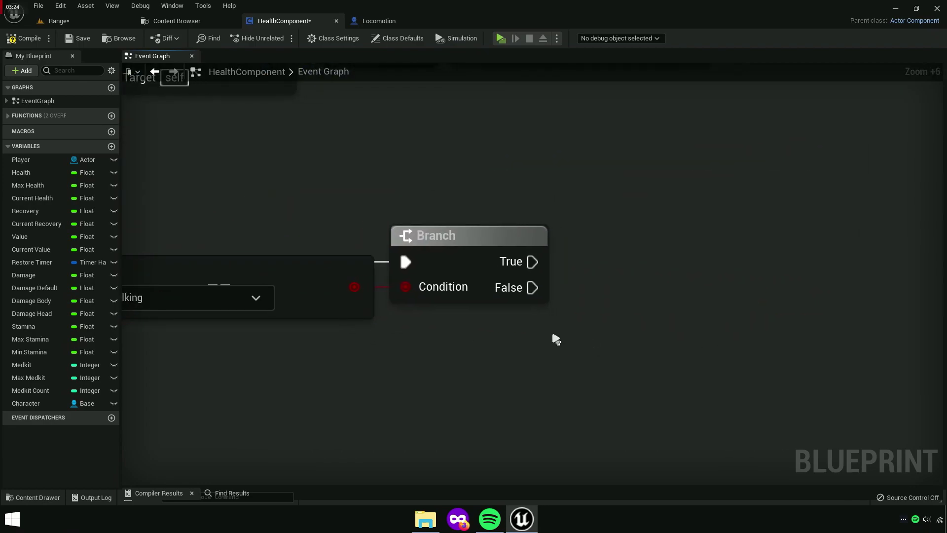
mouse_move(581, 289)
right_mouse_down()
mouse_move(643, 309)
mouse_move(607, 317)
right_mouse_up()
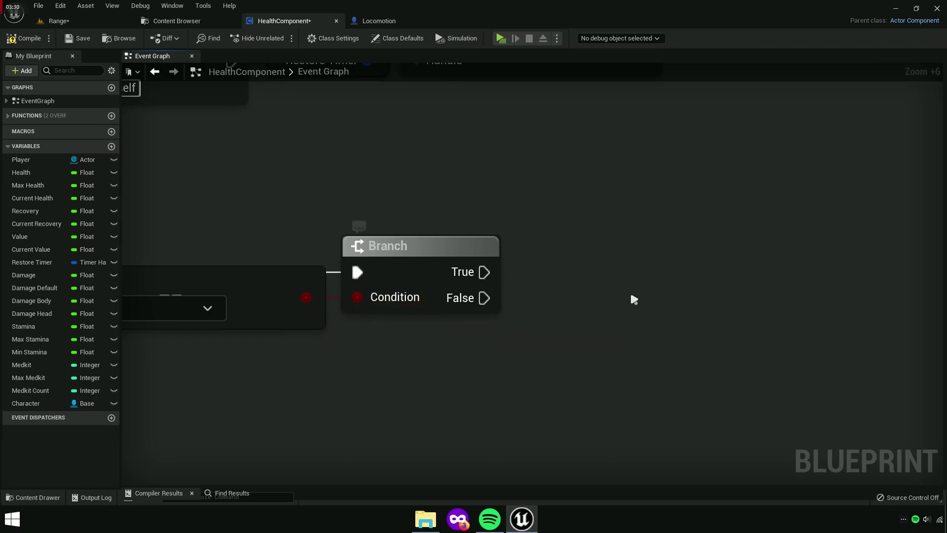
right_click_drag(630, 290, 564, 306)
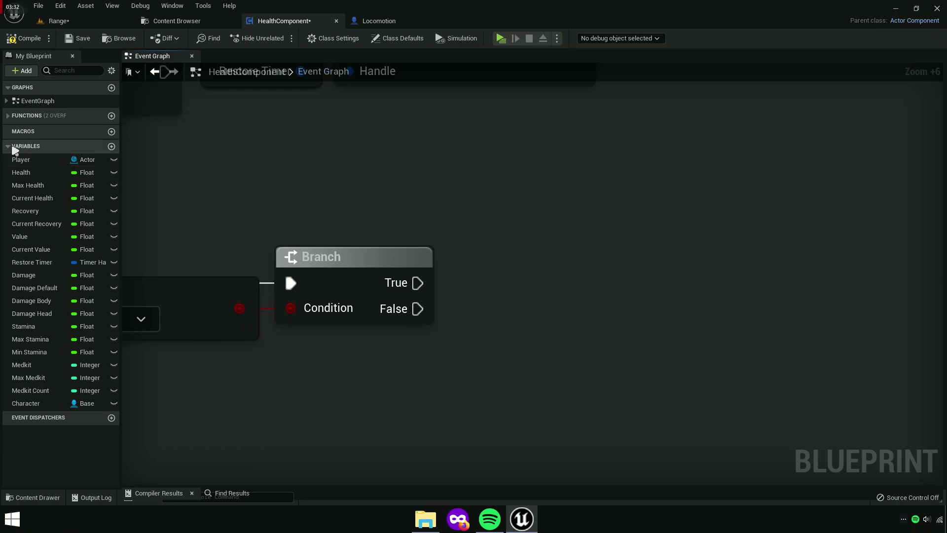
Place the Montage function and run it from the gait Branch's True output
left_click(15, 145)
left_click(20, 116)
left_click_drag(34, 193, 584, 308)
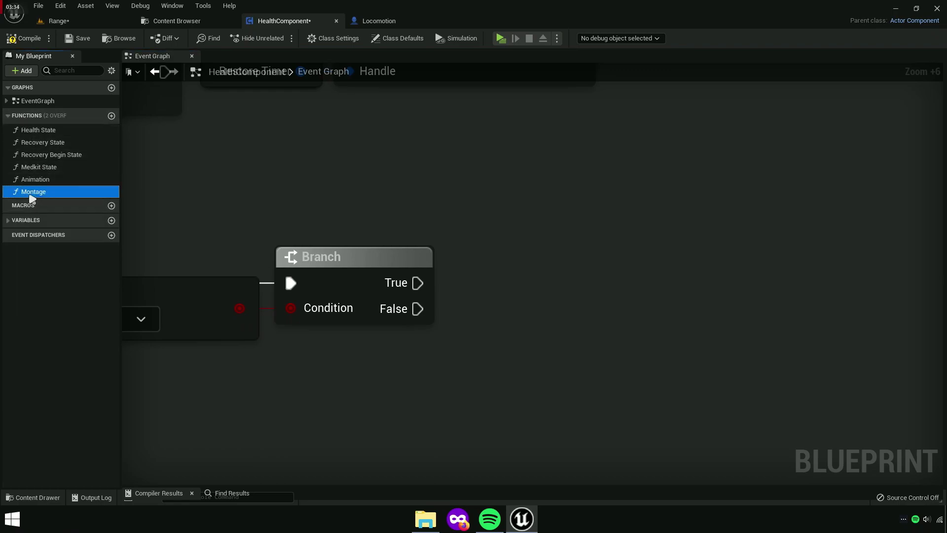
right_click_drag(583, 308, 422, 304)
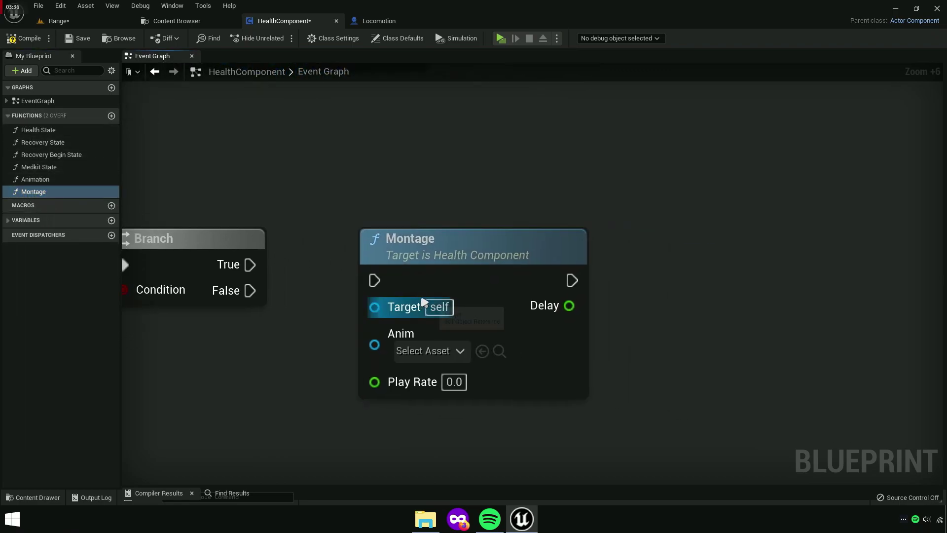
left_click(423, 305)
scroll(434, 286, "up", 1)
left_click_drag(387, 264, 212, 267)
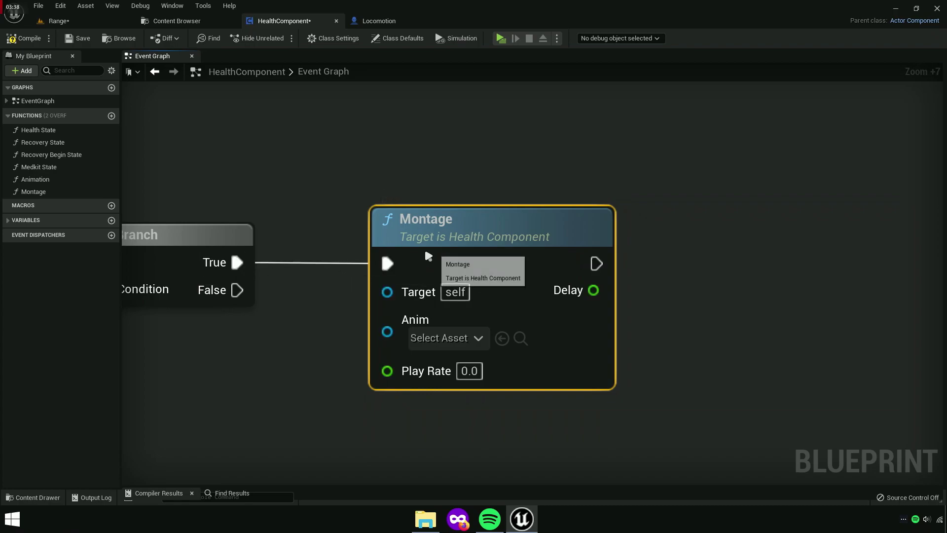
Reposition the Montage node and drag its Anim pin to the Medkit event
left_click_drag(434, 256, 417, 273)
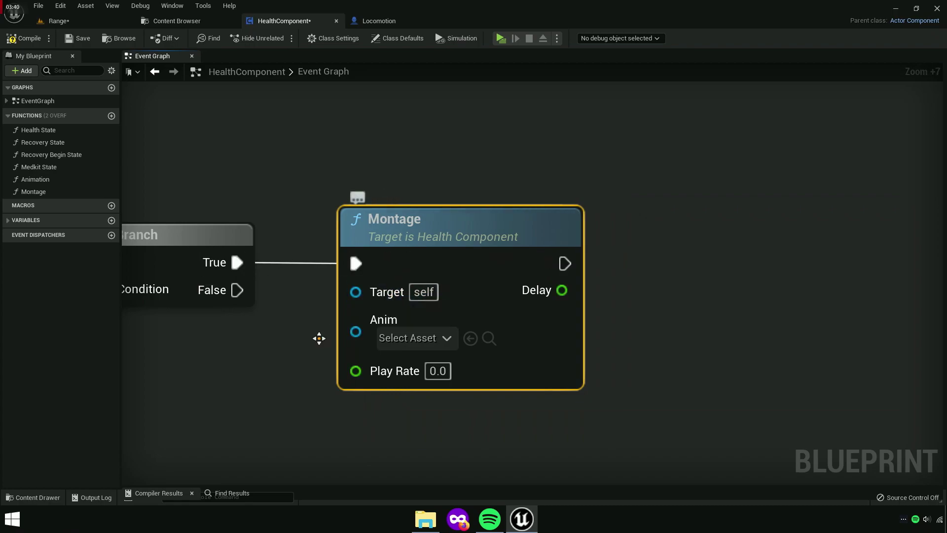
right_click_drag(319, 335, 348, 308)
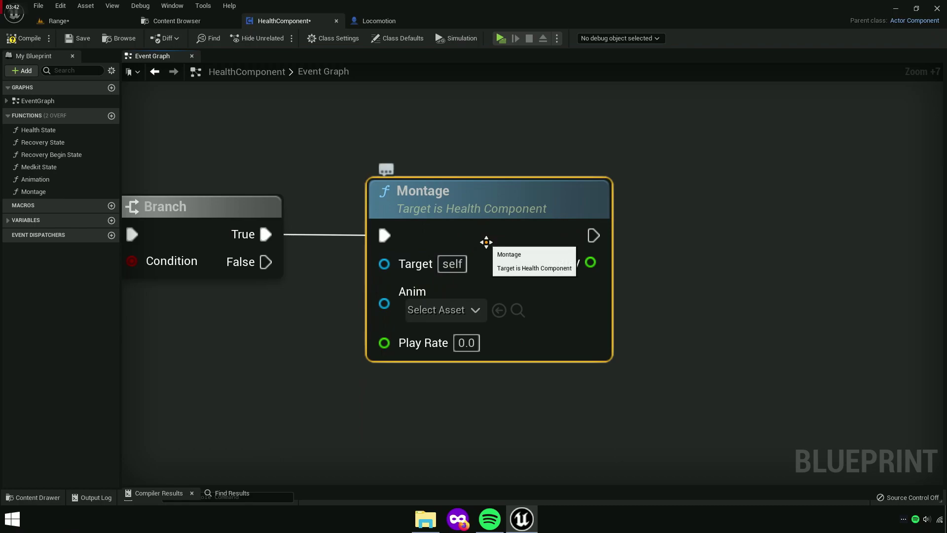
left_click_drag(500, 248, 515, 247)
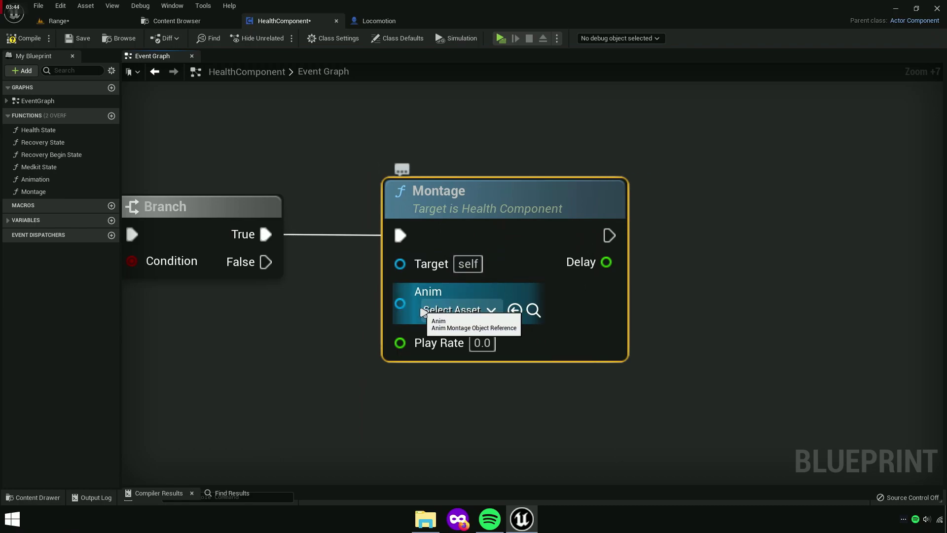
right_click_drag(420, 347, 518, 326)
scroll(345, 334, "down", 8)
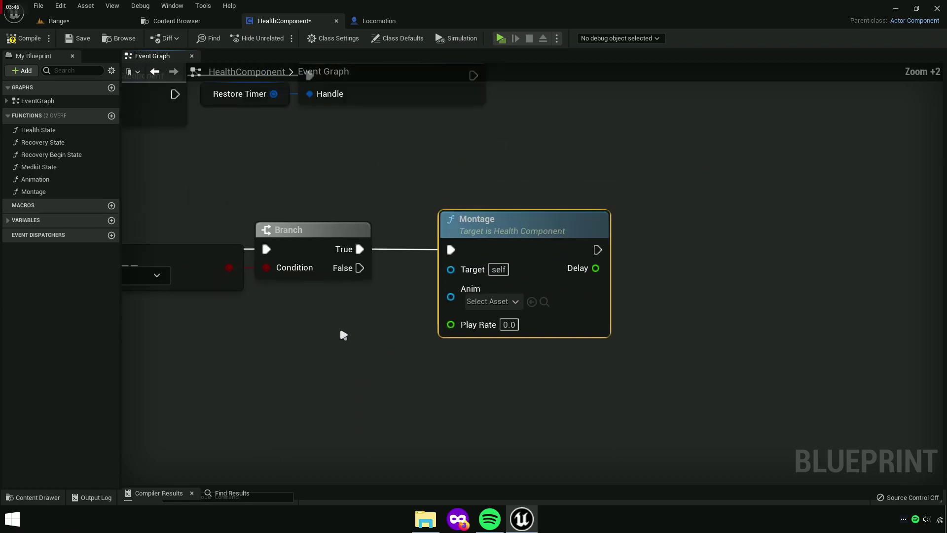
mouse_move(369, 332)
right_mouse_down()
mouse_move(941, 321)
mouse_move(656, 316)
right_mouse_up()
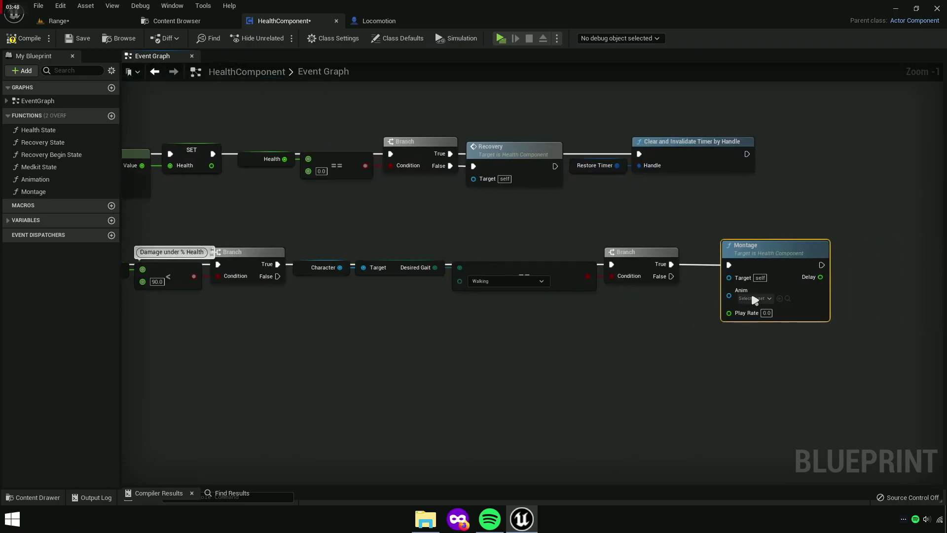
left_click_drag(708, 295, 359, 264)
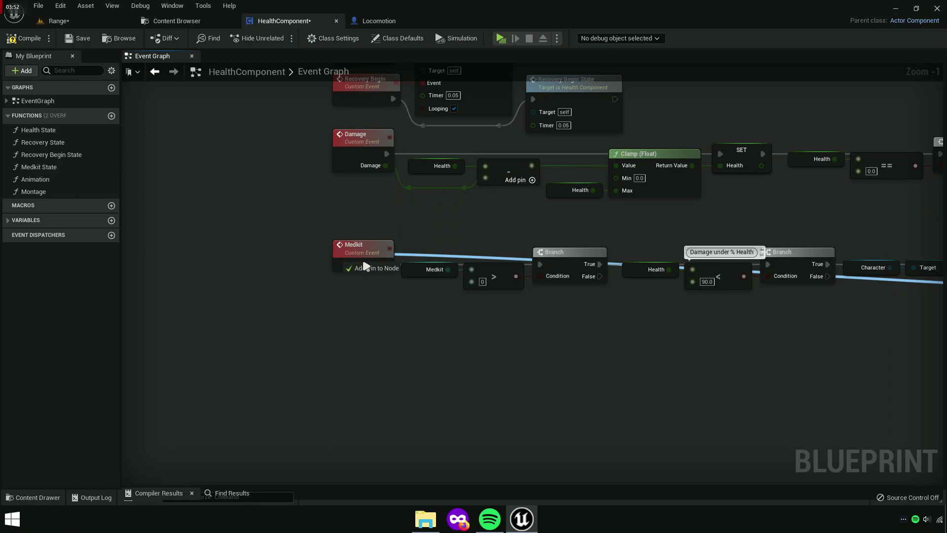
Add an Anim input to the Medkit event with a reroute point on its wire
right_click_drag(359, 264, 220, 290)
right_click_drag(889, 260, 570, 247)
scroll(571, 247, "up", 2)
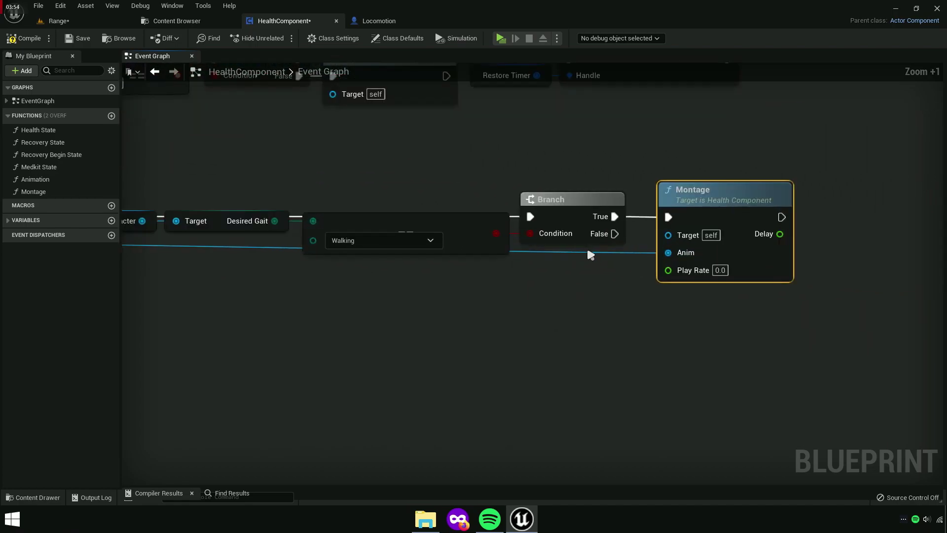
double_click(586, 245)
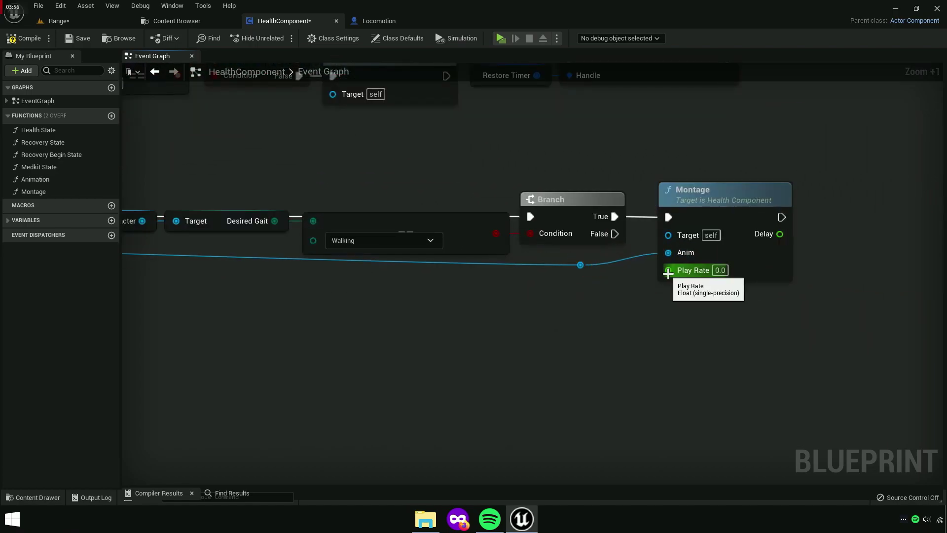
Wire Montage's Play Rate to a new Medkit event input and reposition the Anim reroute
mouse_move(668, 271)
left_mouse_down()
mouse_move(398, 277)
mouse_move(380, 217)
left_mouse_up()
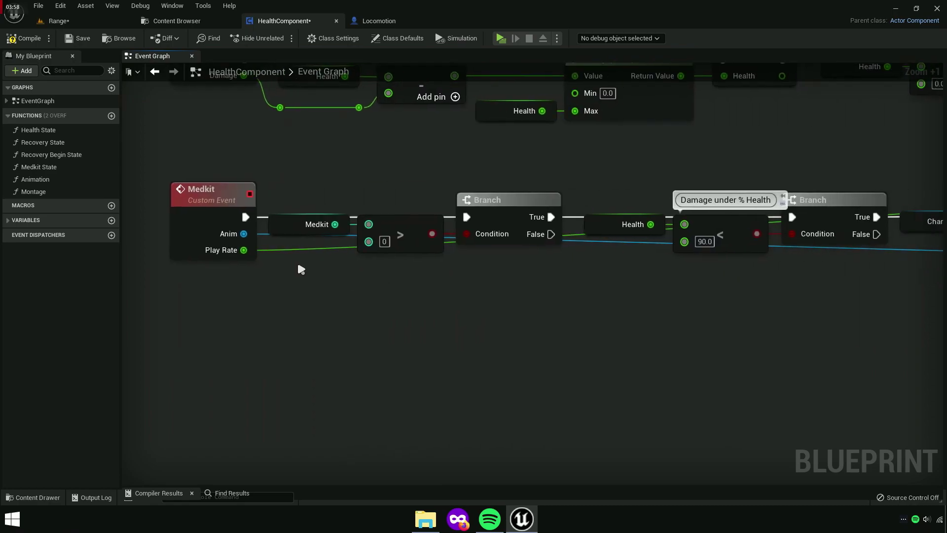
scroll(297, 259, "down", 3)
left_click_drag(423, 255, 260, 279)
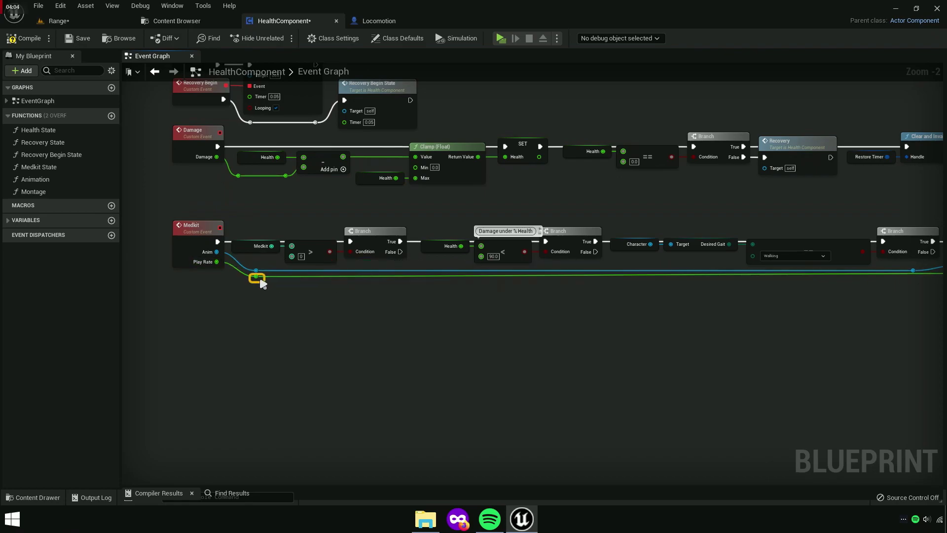
right_click_drag(307, 285, 267, 288)
scroll(212, 293, "up", 3)
scroll(296, 304, "up", 2)
scroll(293, 260, "up", 2)
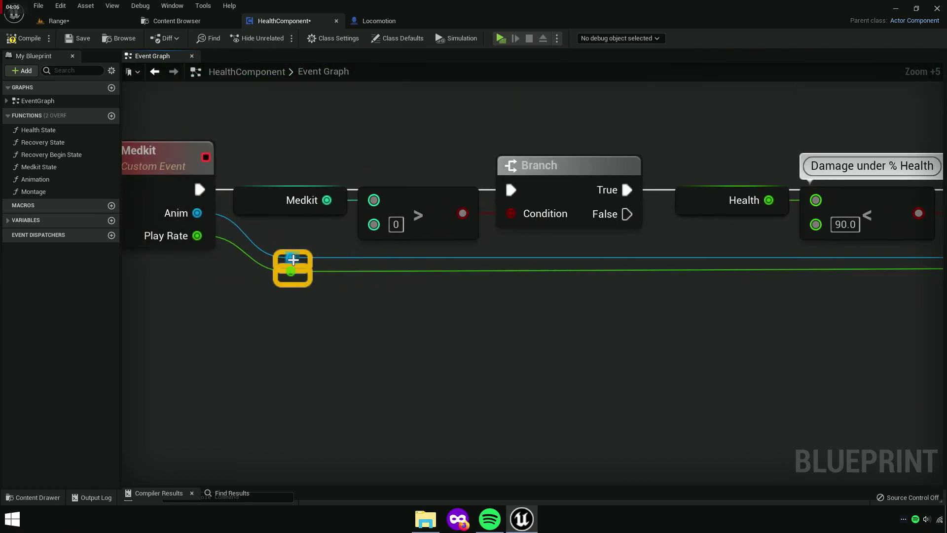
scroll(314, 323, "down", 6)
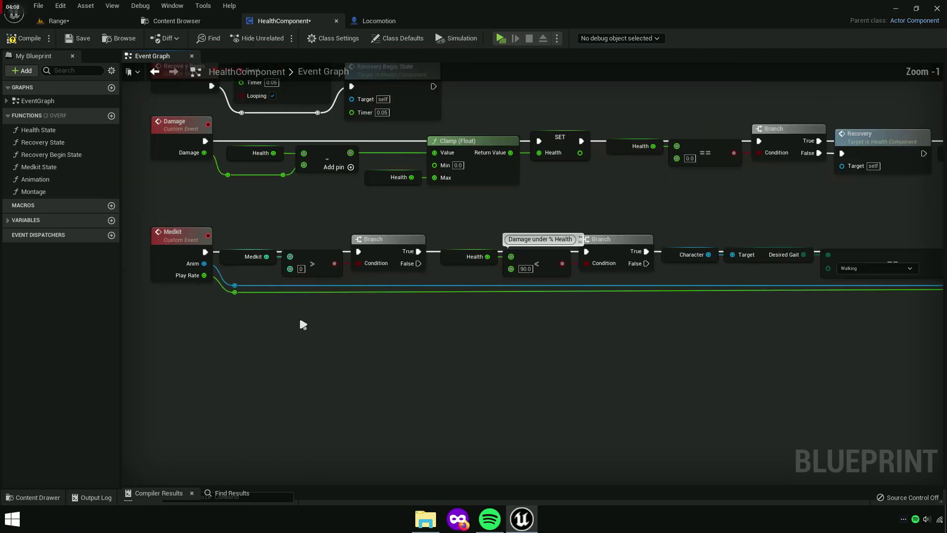
mouse_move(300, 323)
right_mouse_down()
mouse_move(205, 323)
mouse_move(85, 305)
right_mouse_up()
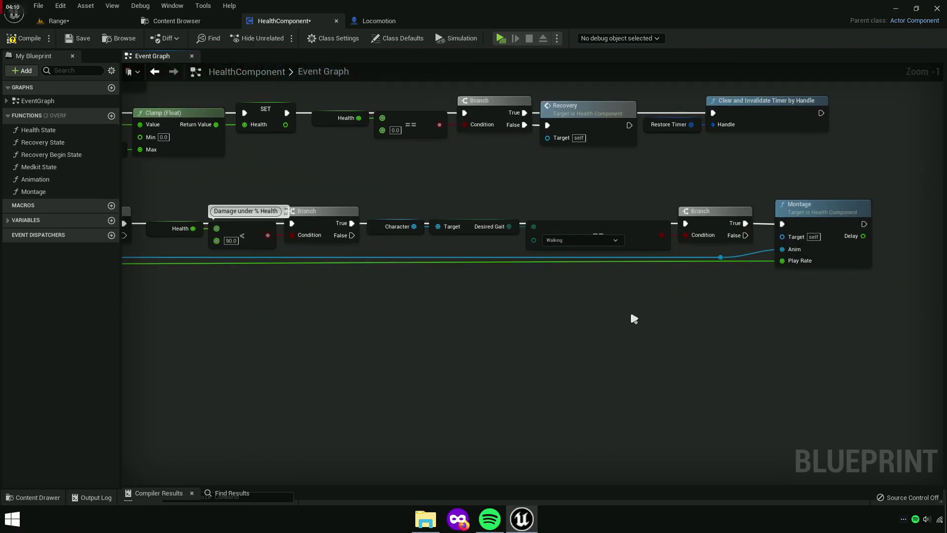
Add a reroute point on the Play Rate wire aligned beneath the Anim one
double_click(744, 261)
mouse_move(747, 265)
left_mouse_down()
mouse_move(725, 271)
mouse_move(723, 263)
left_mouse_up()
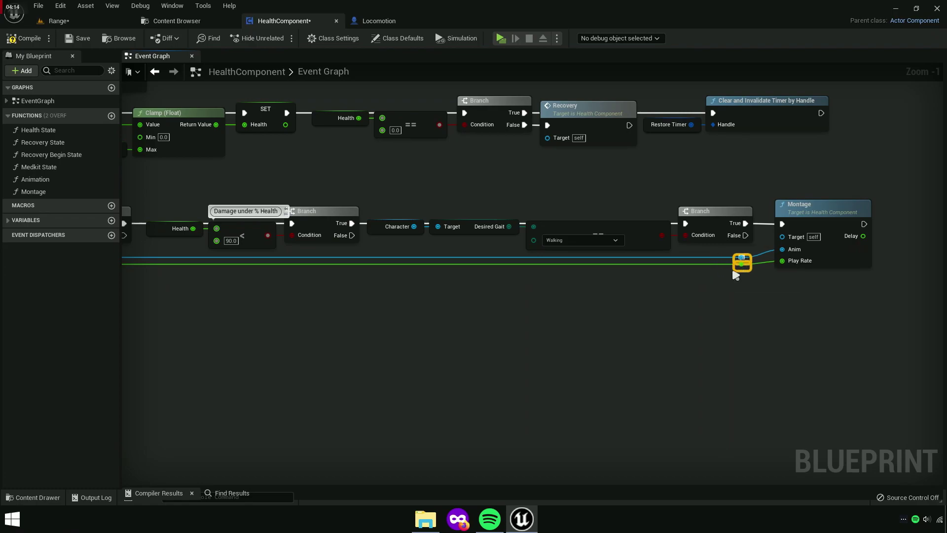
scroll(651, 313, "down", 3)
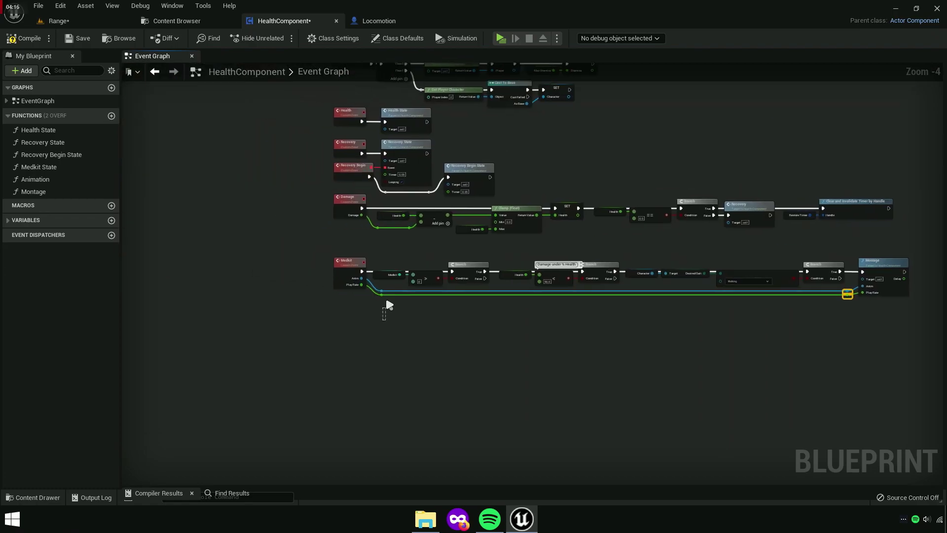
scroll(498, 313, "up", 6)
scroll(497, 316, "up", 5)
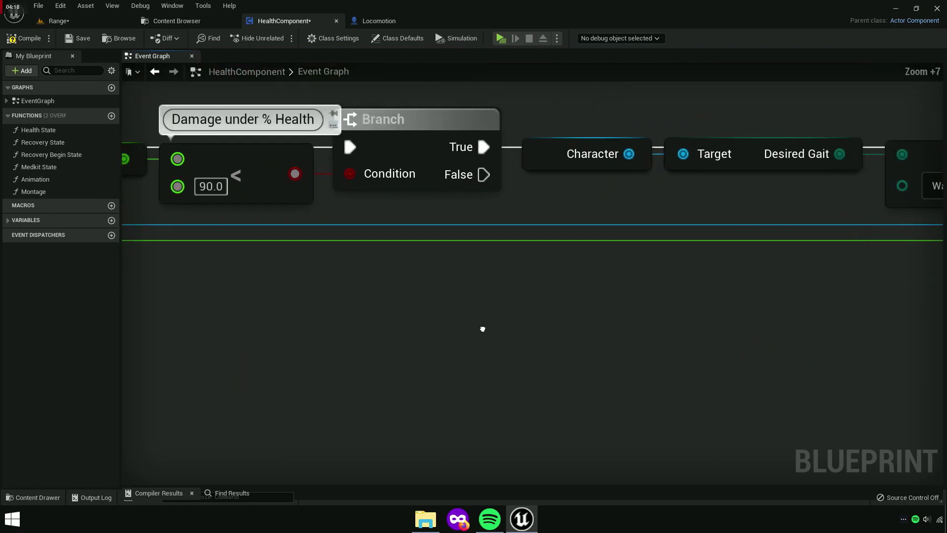
right_click_drag(481, 327, 427, 316)
key("q")
left_click(641, 326)
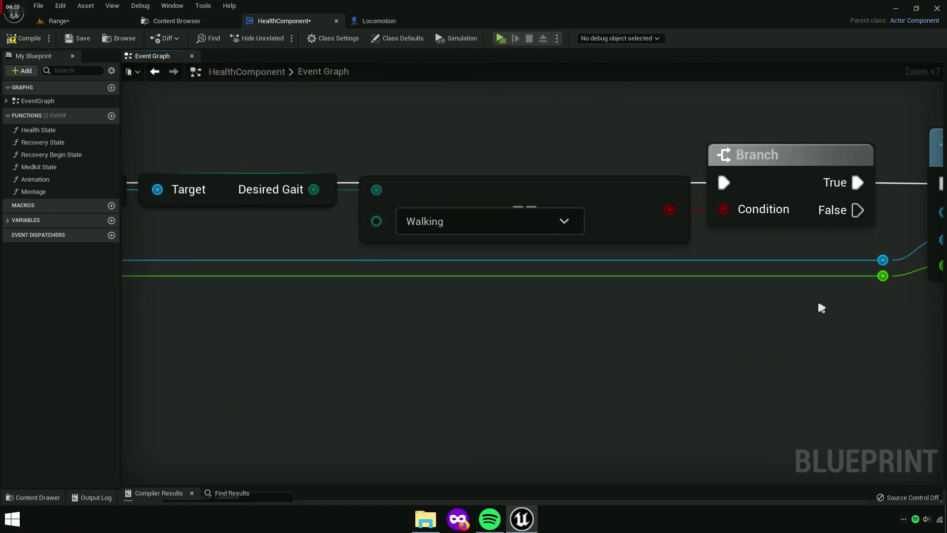
scroll(636, 311, "down", 3)
mouse_move(323, 314)
right_mouse_down()
mouse_move(932, 310)
mouse_move(193, 321)
right_mouse_up()
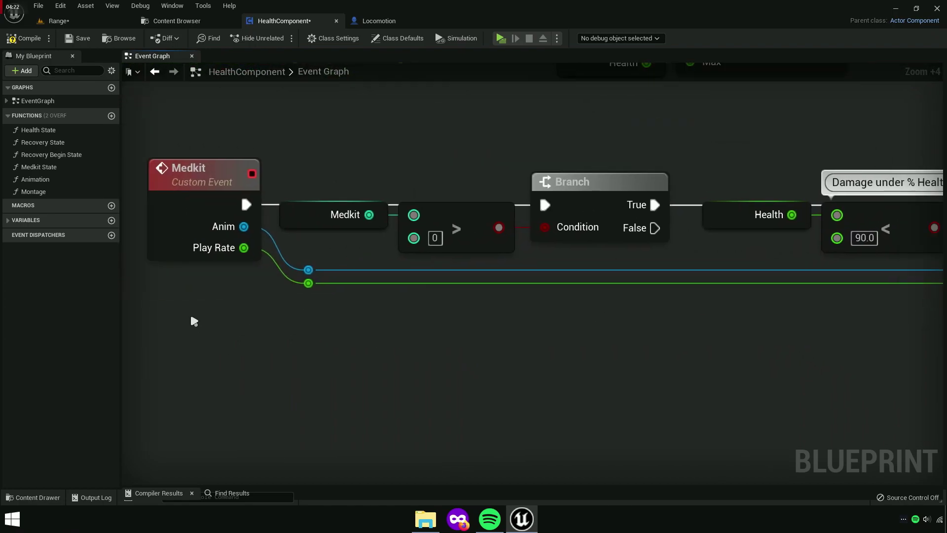
right_click_drag(932, 316, 404, 340)
mouse_move(842, 325)
right_mouse_down()
mouse_move(334, 328)
mouse_move(206, 350)
right_mouse_up()
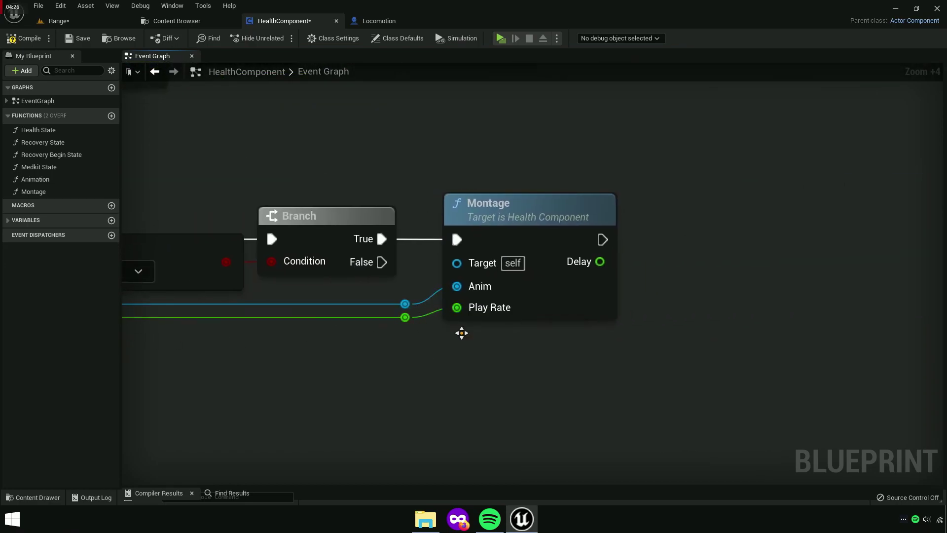
Compile and save the HealthComponent Blueprint
left_click(23, 38)
left_click(77, 38)
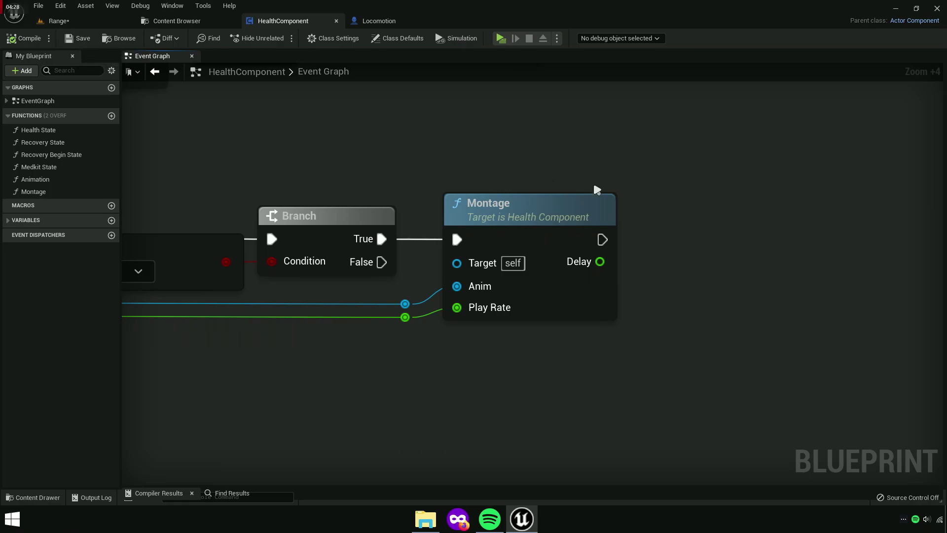
right_click_drag(833, 213, 700, 195)
scroll(484, 268, "up", 3)
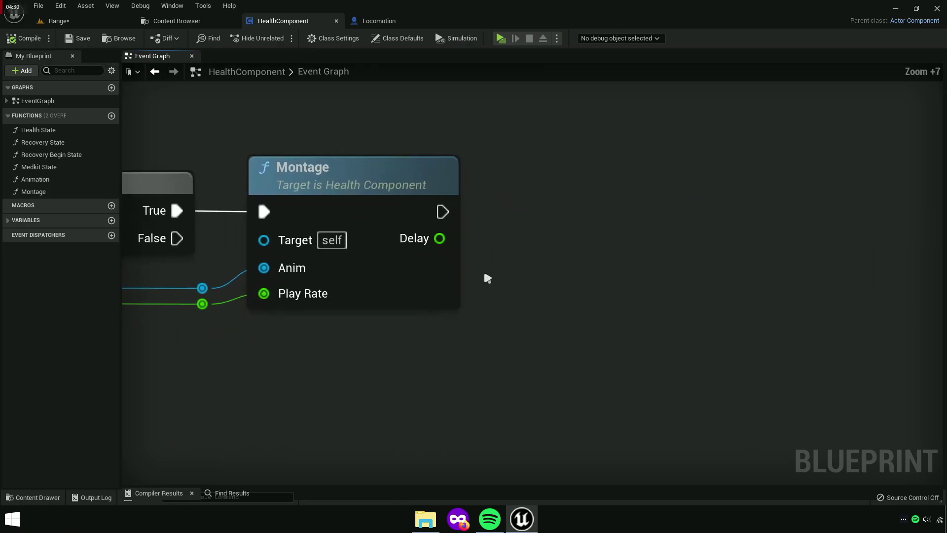
left_click_drag(435, 242, 525, 242)
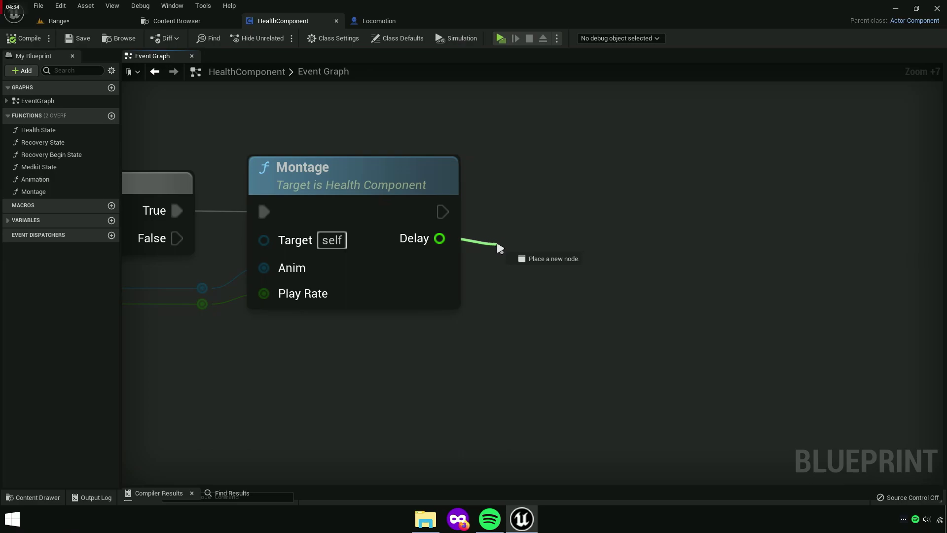
Add a Delay node fed by the Montage and centre it in the graph
left_click_drag(498, 247, 498, 247)
type("delay")
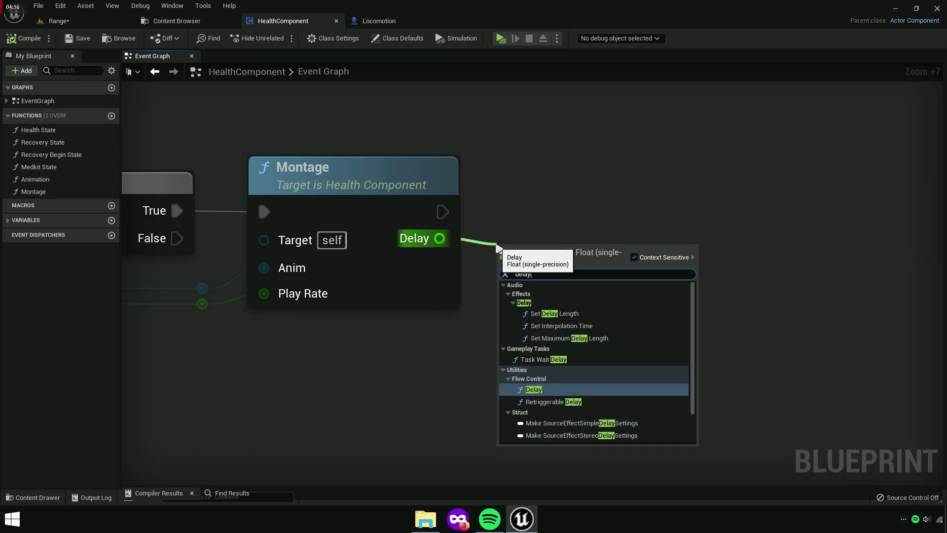
left_click(552, 390)
left_click_drag(582, 274, 553, 195)
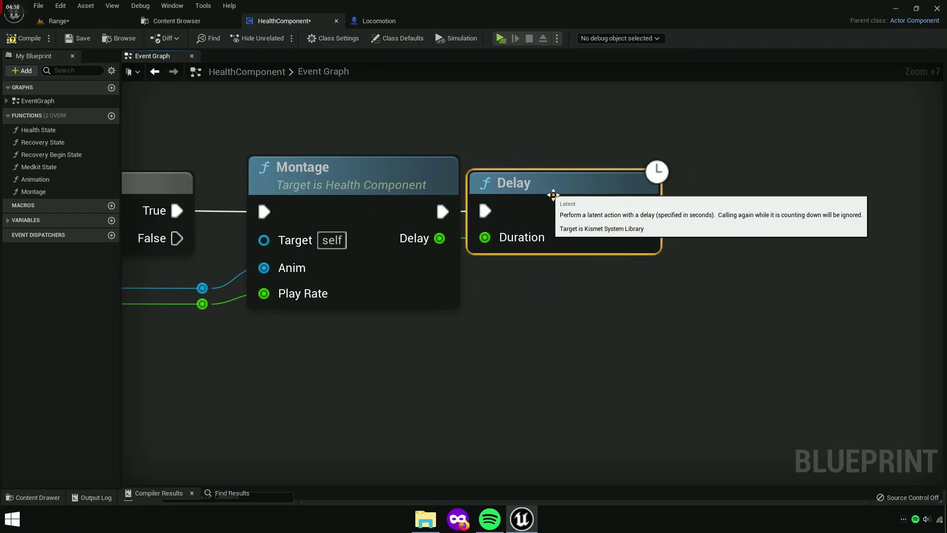
left_click(629, 338)
right_click_drag(629, 338, 553, 277)
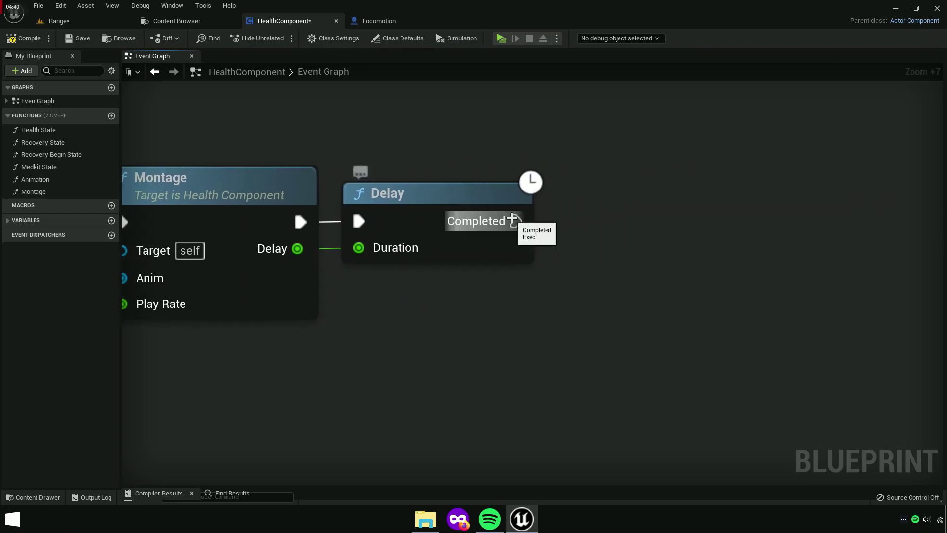
Place a Medkit getter in the graph beside the Delay node
left_click_drag(512, 219, 539, 222)
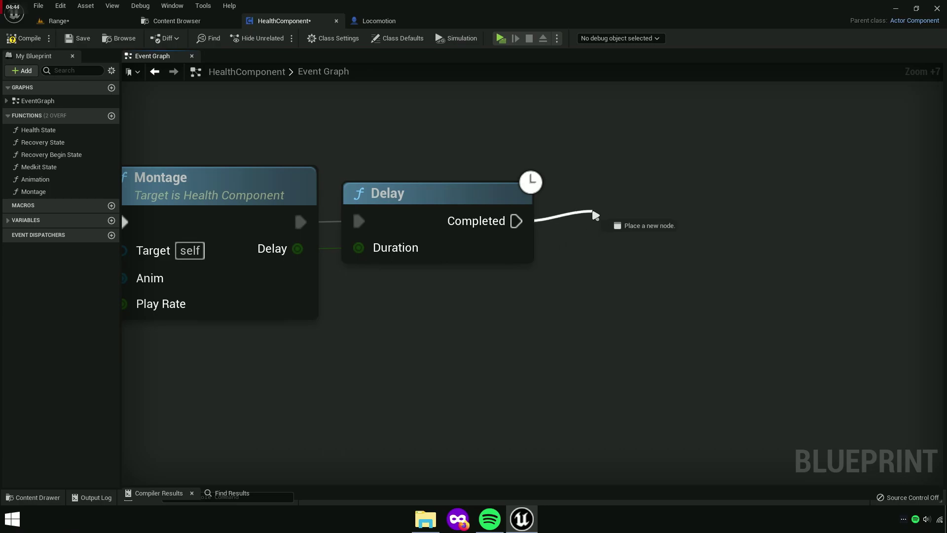
left_click_drag(596, 216, 600, 213)
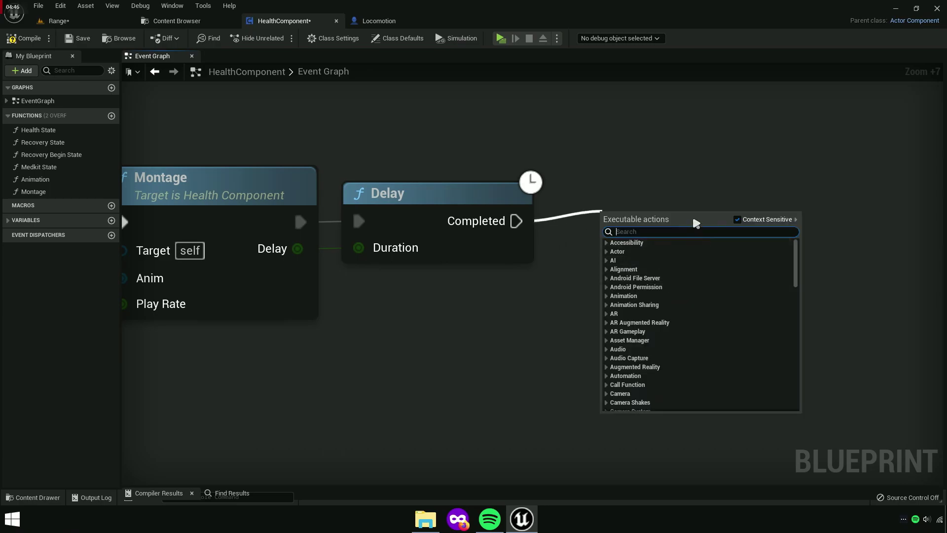
right_click_drag(729, 180, 649, 188)
left_click(27, 115)
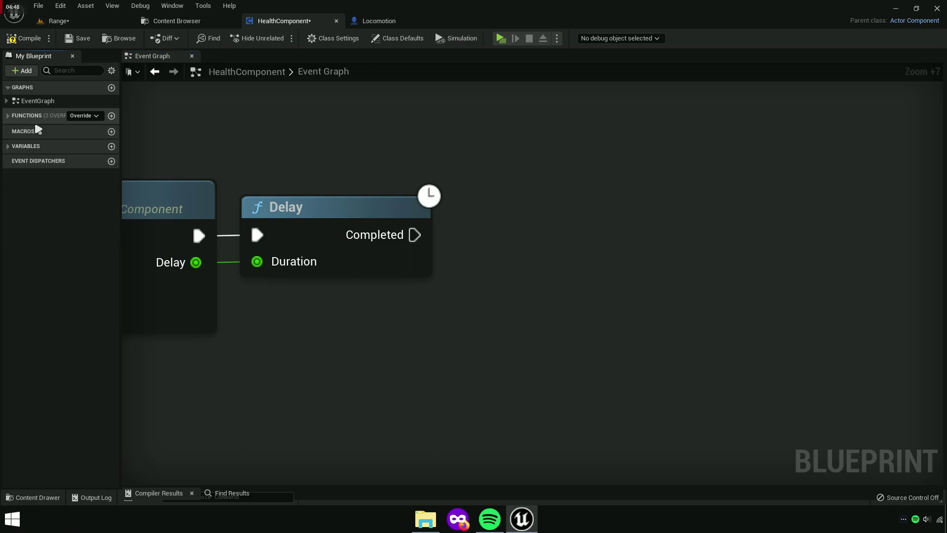
left_click(25, 146)
left_click(23, 366)
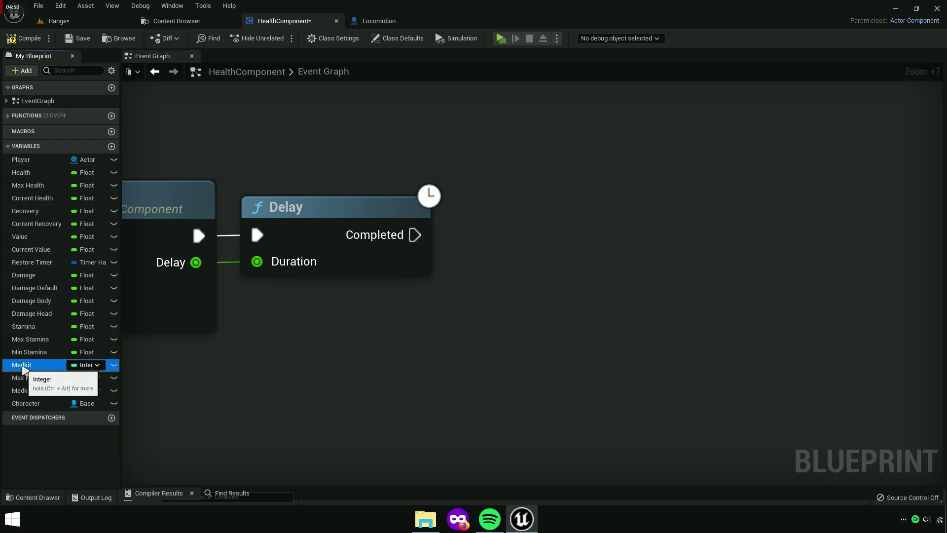
left_click_drag(45, 366, 467, 247)
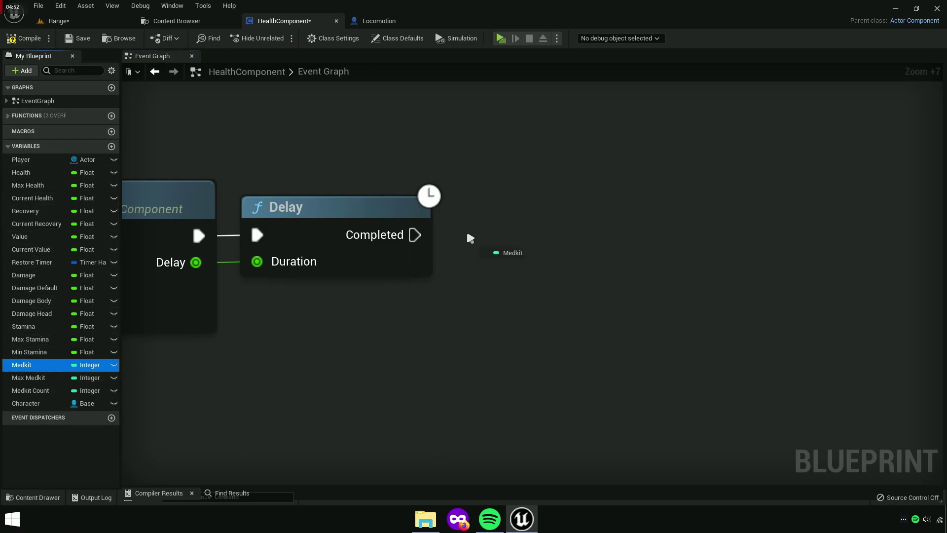
left_click(489, 251)
right_click_drag(570, 243, 426, 263)
Subtract 1 from Medkit with an integer Subtract node
left_click_drag(426, 263, 493, 259)
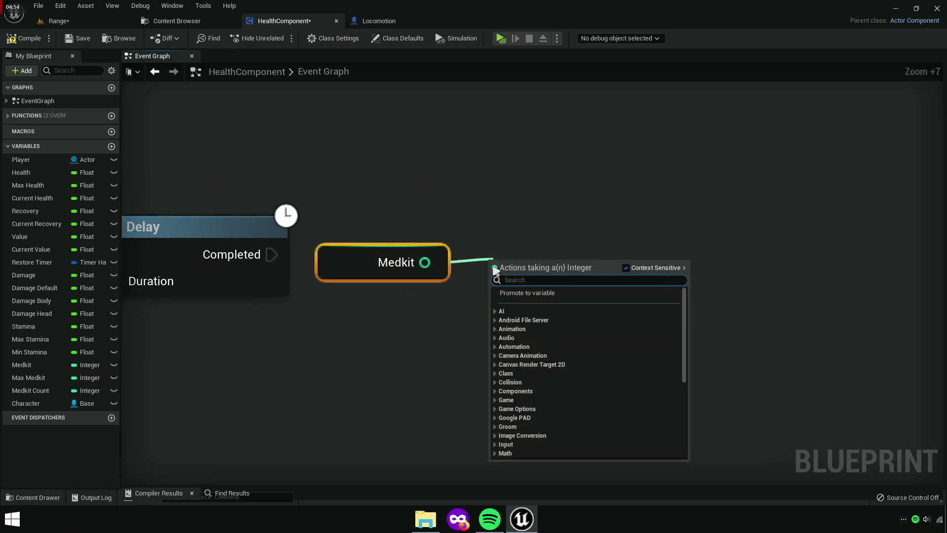
type("-")
key("Return")
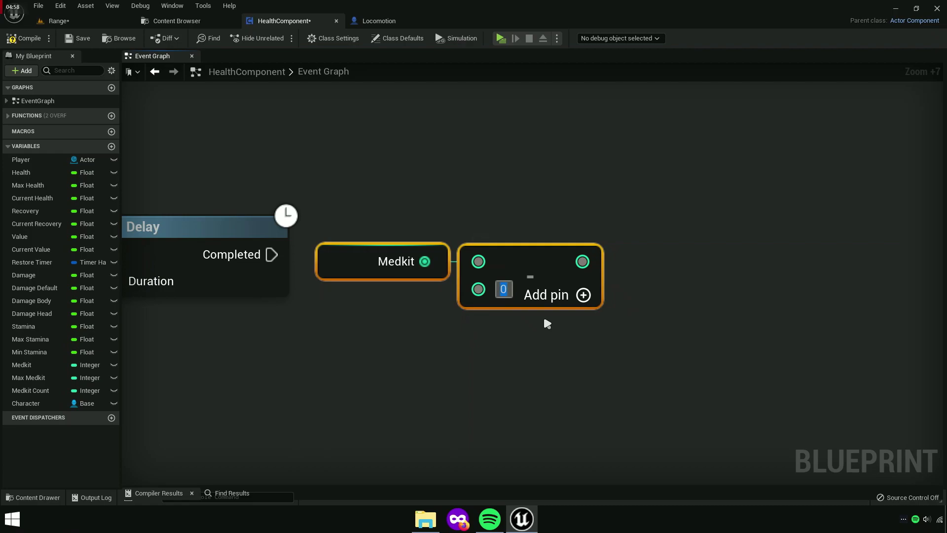
type("1")
left_click(530, 340)
right_click_drag(602, 359, 526, 369)
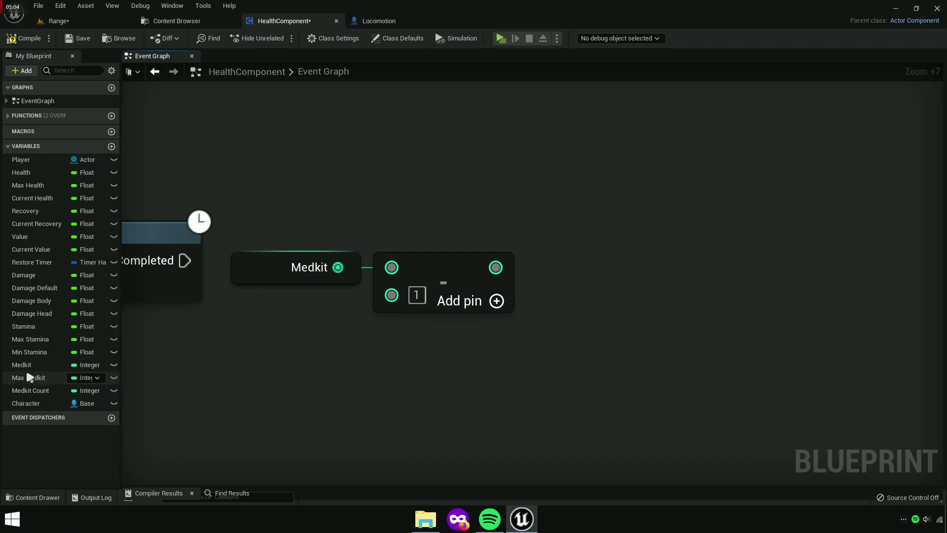
Set Medkit from the subtraction result and run it when Delay completes
left_click_drag(25, 365, 189, 360)
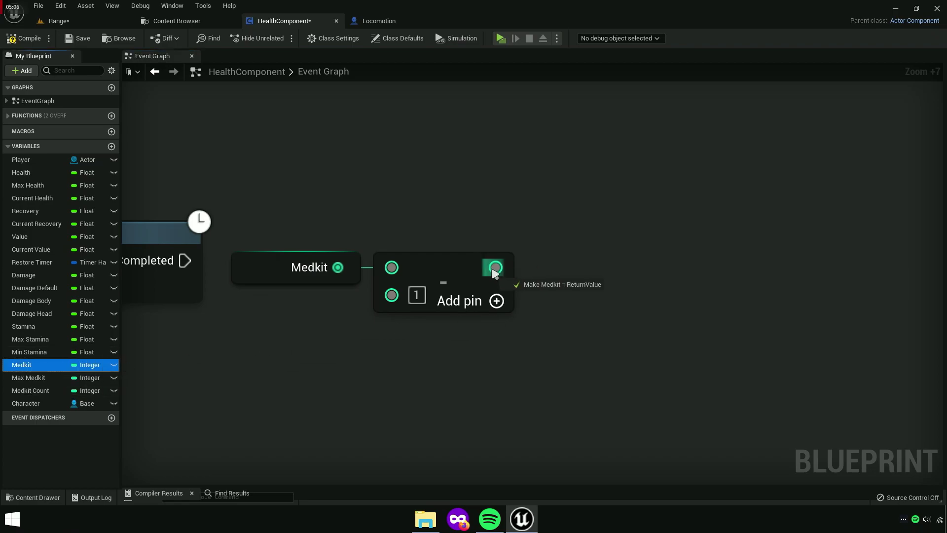
left_click_drag(495, 274, 495, 269)
left_click_drag(710, 290, 637, 242)
left_click_drag(593, 301, 448, 270)
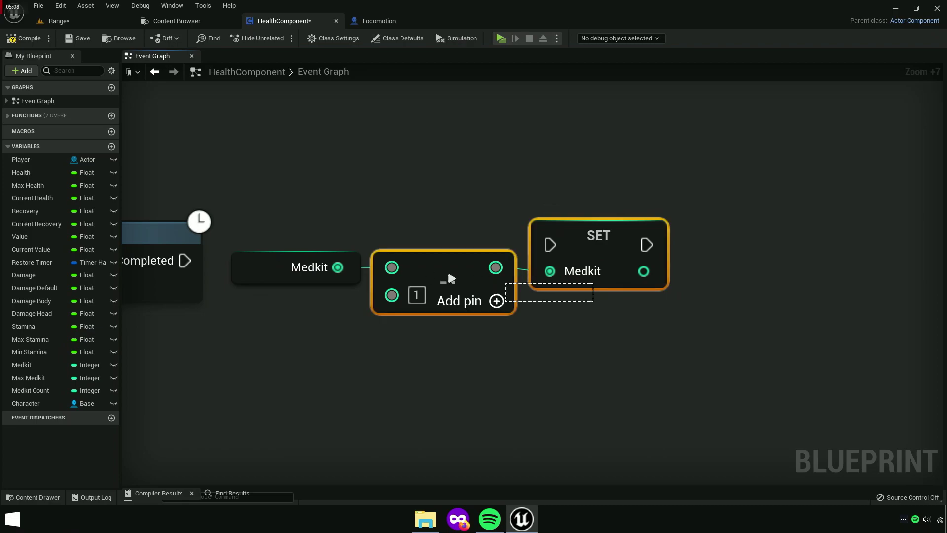
left_click_drag(550, 245, 185, 260)
key("q")
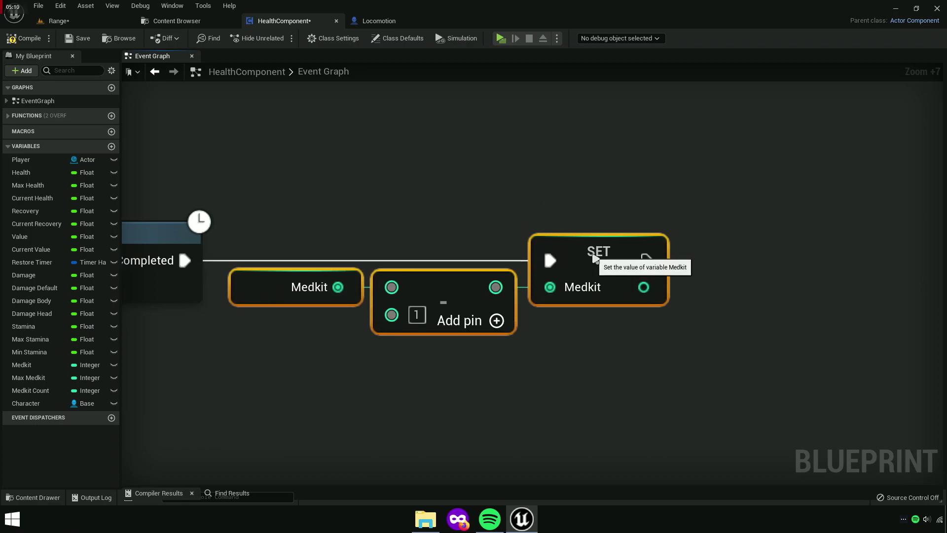
left_click(604, 308)
right_click_drag(604, 307, 495, 315)
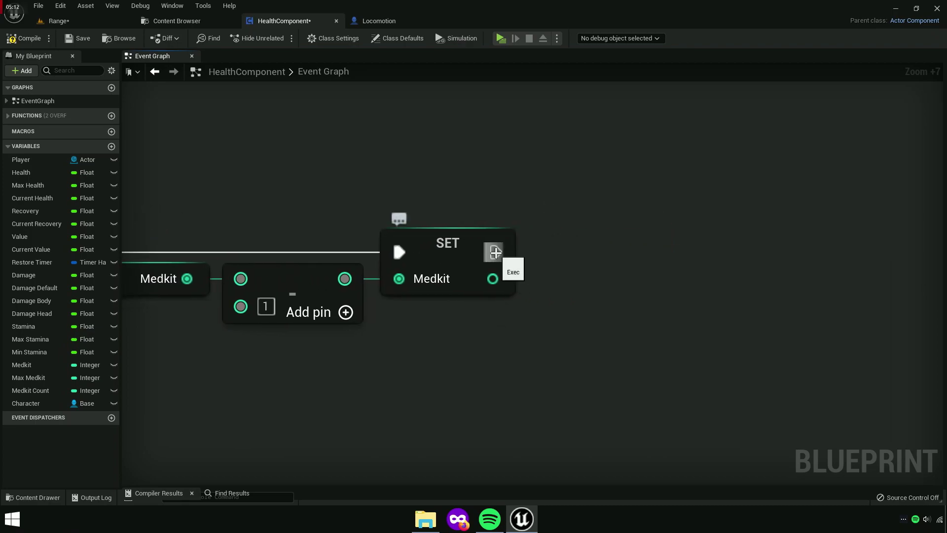
right_click_drag(691, 310, 543, 300)
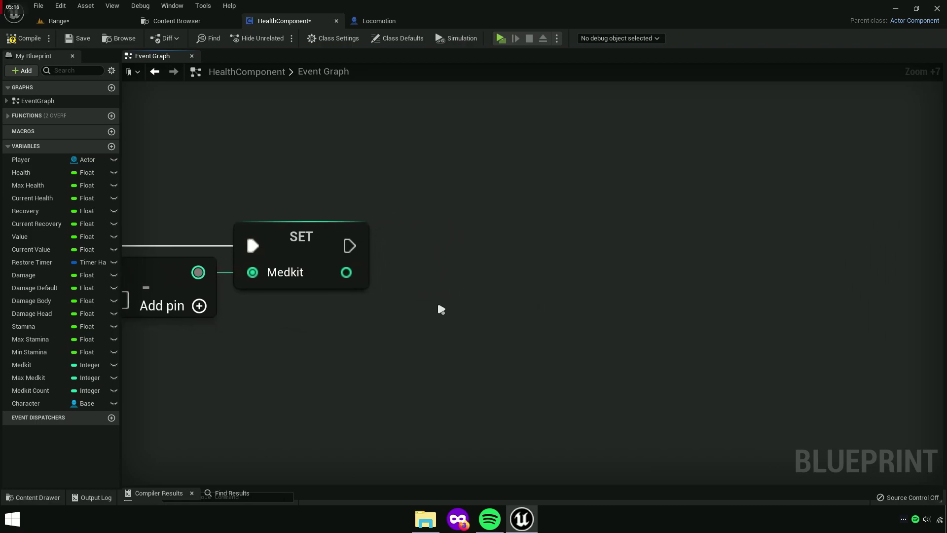
Get the Character variable and add a Get Character HUD node from it
left_click(35, 404)
left_click_drag(35, 404, 399, 262)
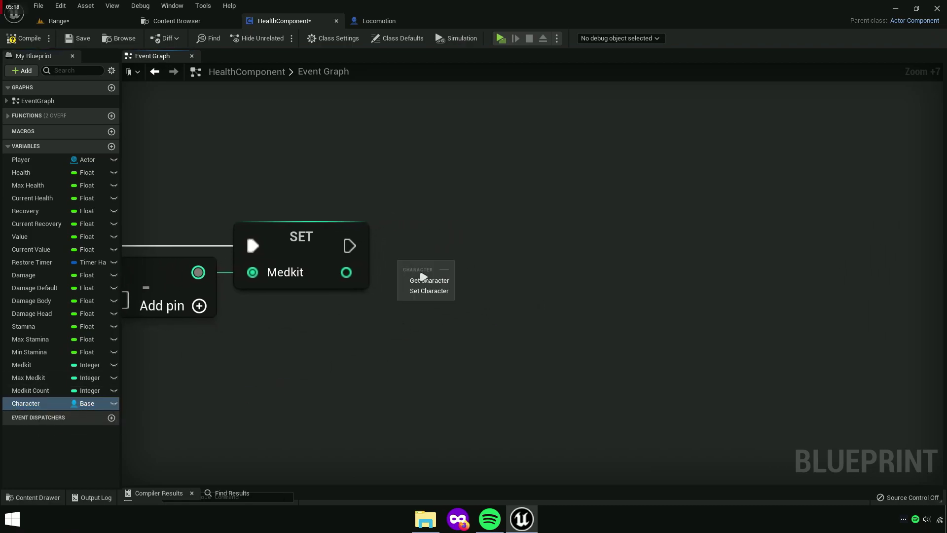
left_click(420, 274)
left_click_drag(498, 270, 578, 260)
type("getc")
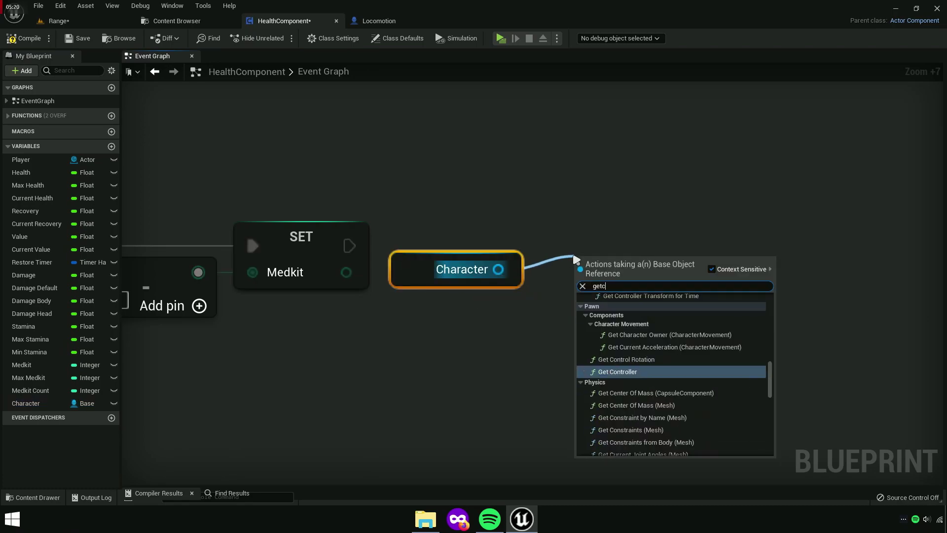
type("haracter hud")
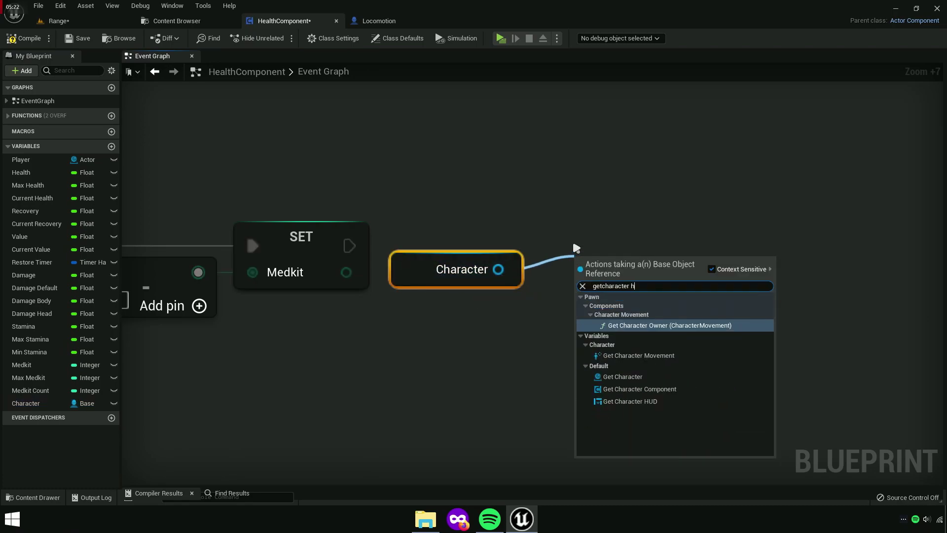
left_click(634, 323)
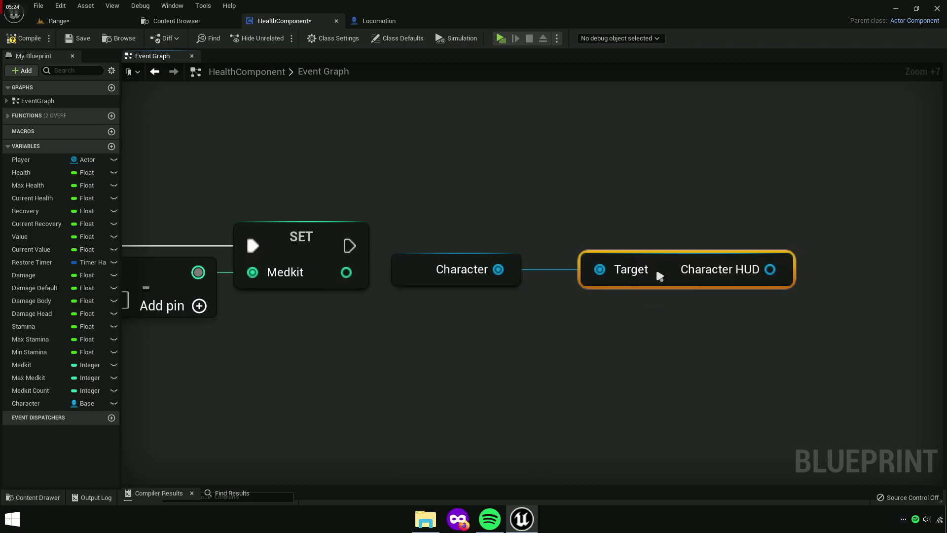
right_click_drag(620, 275, 497, 271)
Add Set Medkit HUD after SET Medkit, fed by the new Medkit value
left_click_drag(497, 271, 583, 251)
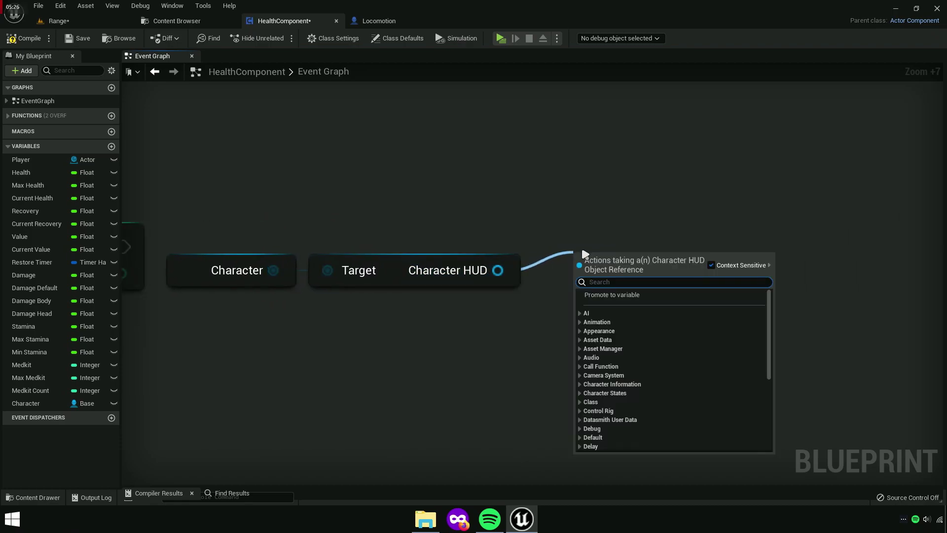
type("set ")
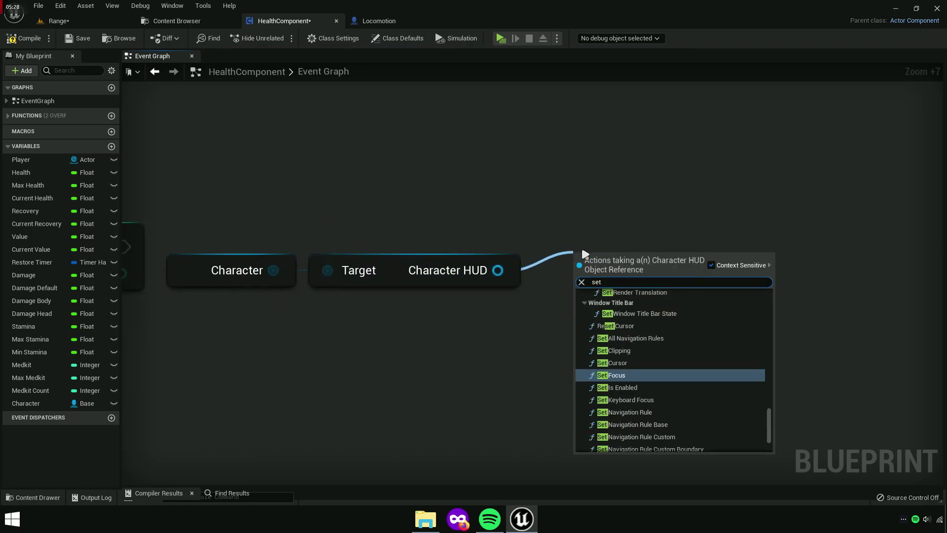
type("medkit hud")
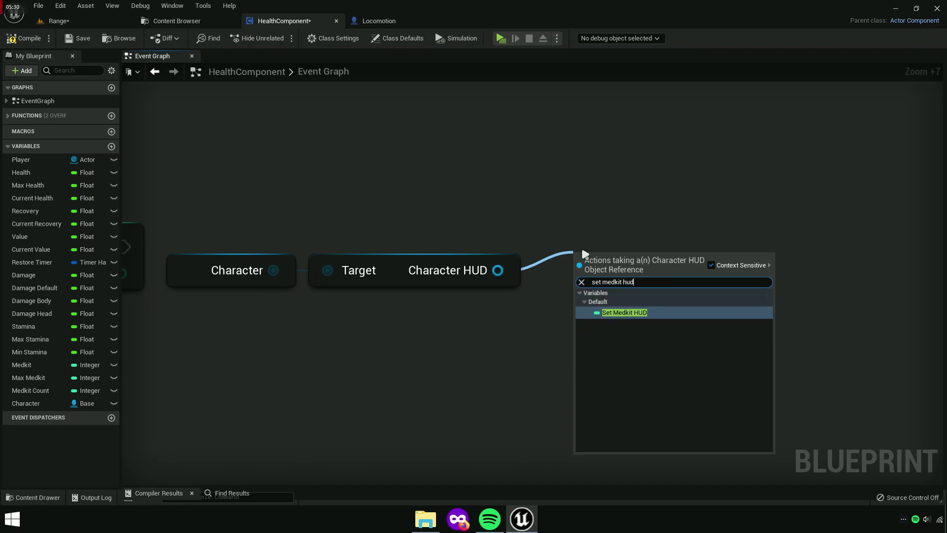
left_click(624, 313)
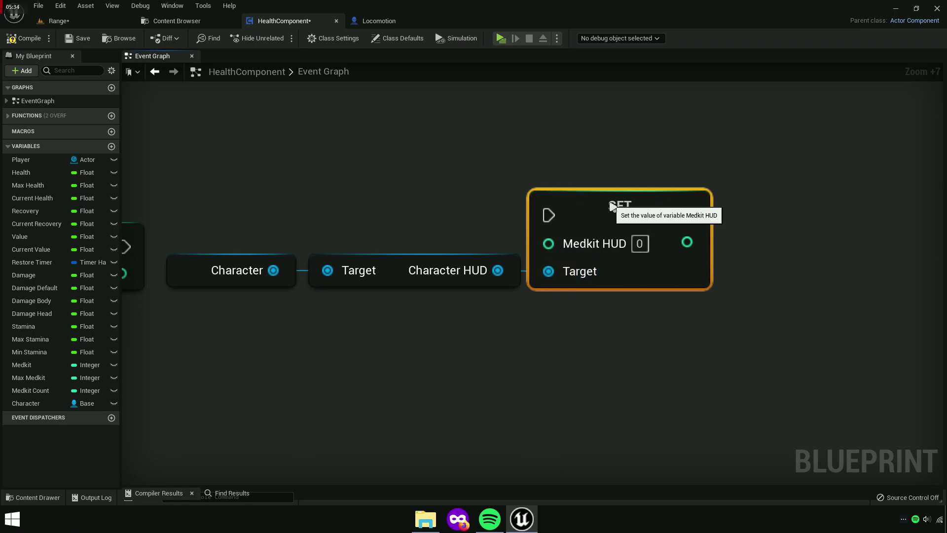
left_click_drag(582, 317, 196, 215)
left_click_drag(281, 266, 714, 232)
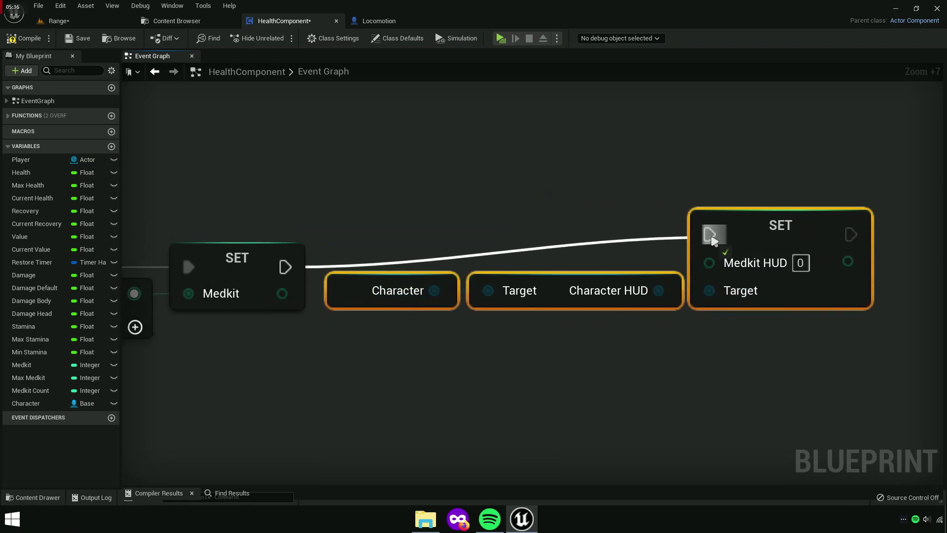
left_click_drag(802, 270, 786, 271)
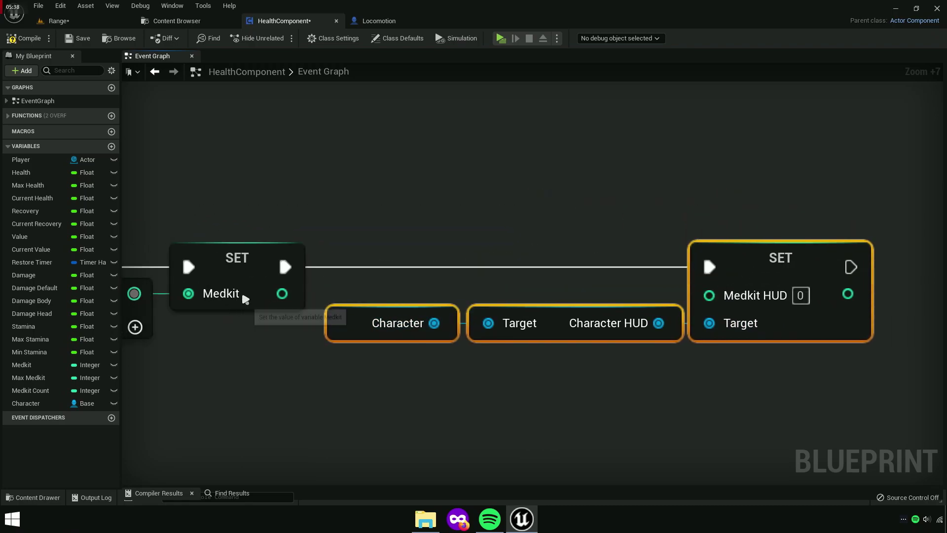
left_click_drag(282, 294, 709, 295)
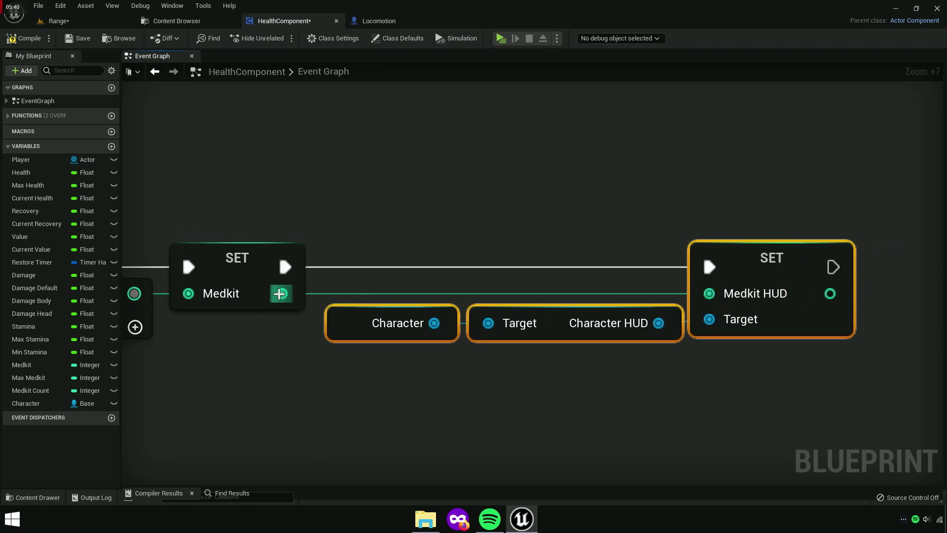
right_click_drag(776, 393, 530, 414)
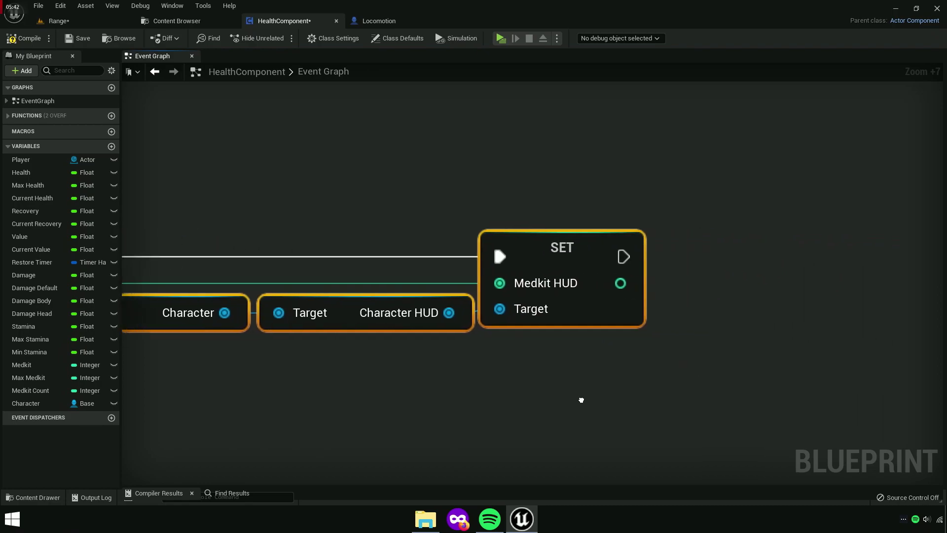
left_click(530, 413)
right_click_drag(778, 383, 602, 378)
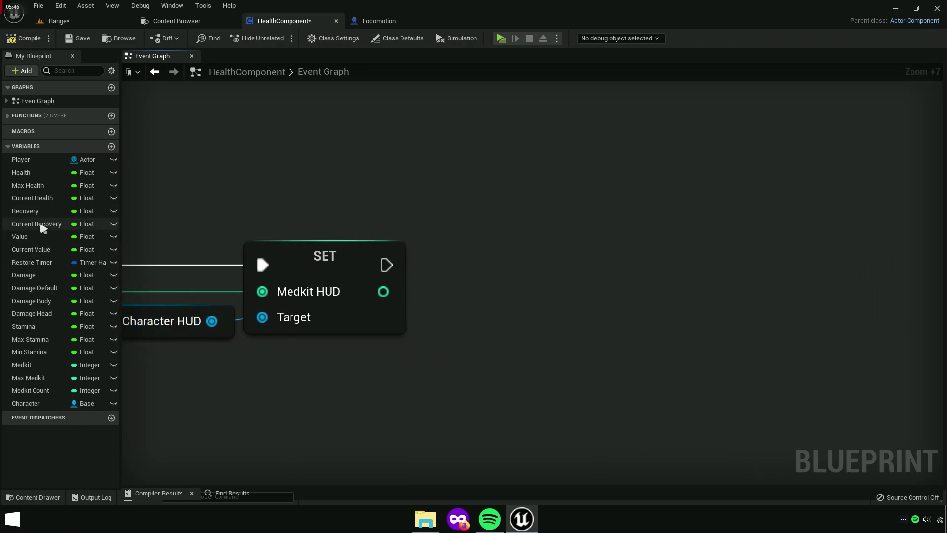
Feed a Health getter into a float Add node and start its 'Amount' comment
left_click_drag(30, 173, 197, 202)
left_click_drag(449, 290, 449, 291)
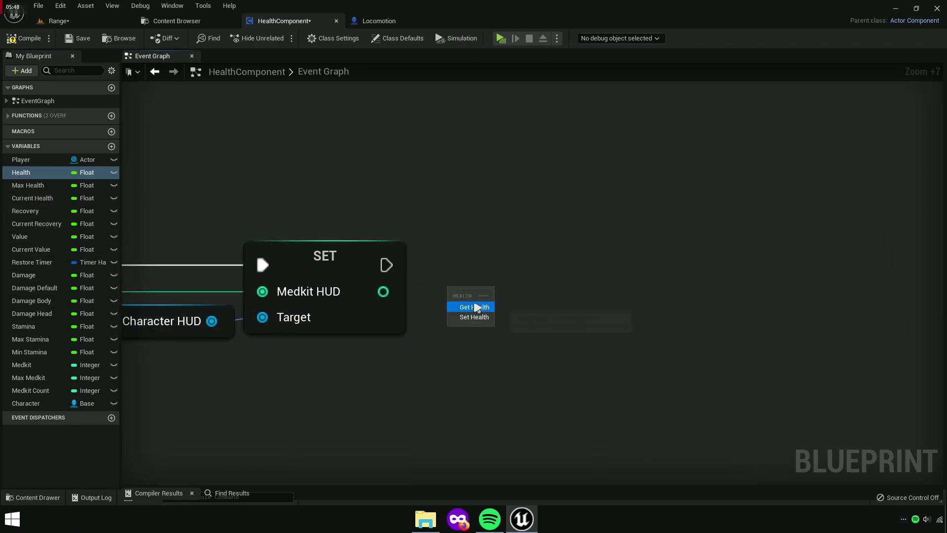
left_click(474, 302)
left_click_drag(555, 304, 631, 302)
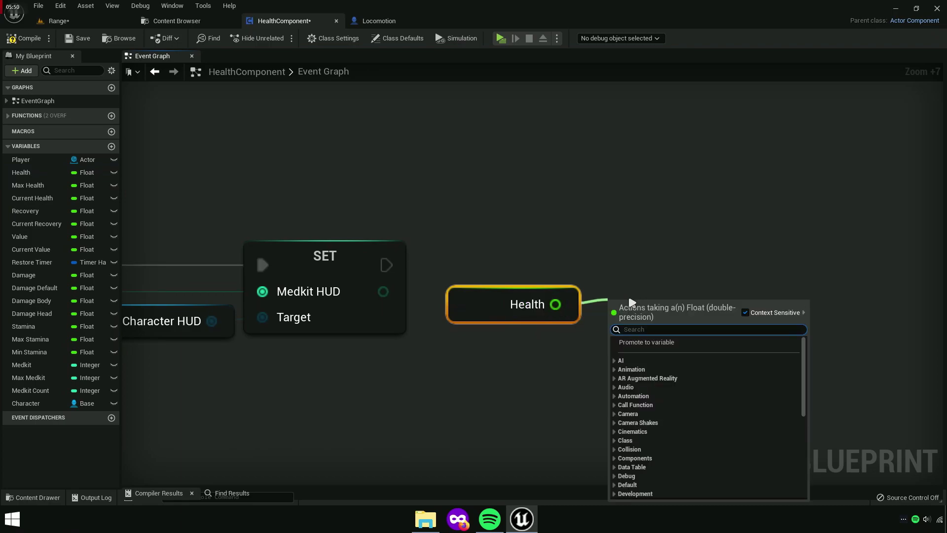
type("+")
key("Return")
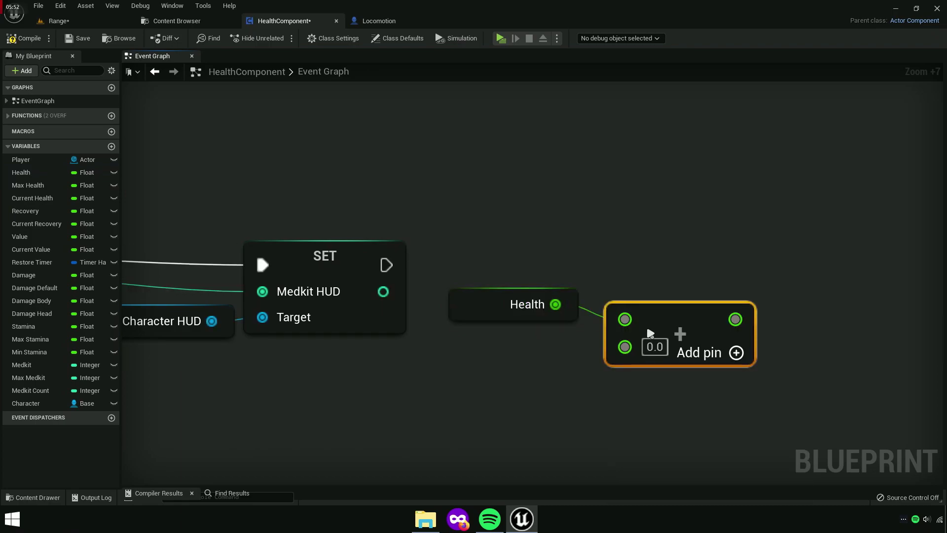
right_click_drag(694, 392, 537, 392)
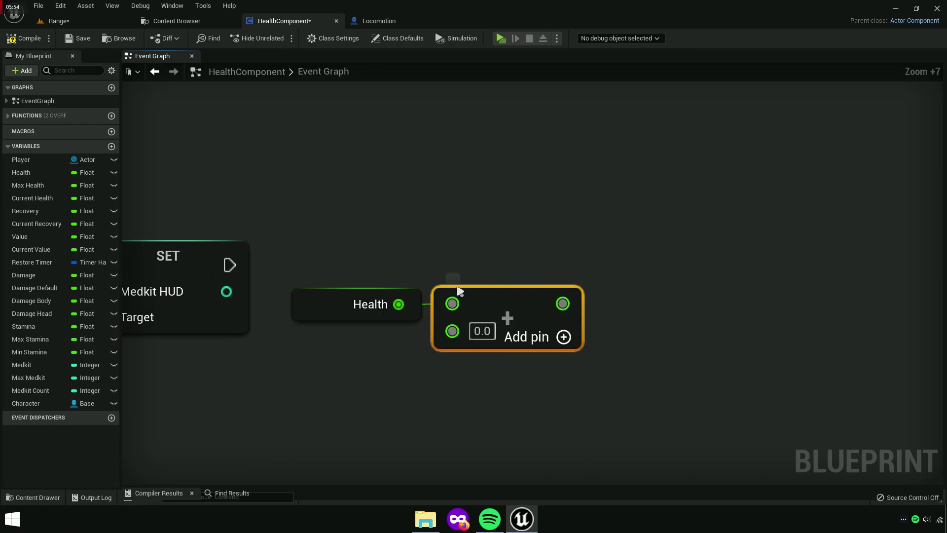
mouse_move(459, 285)
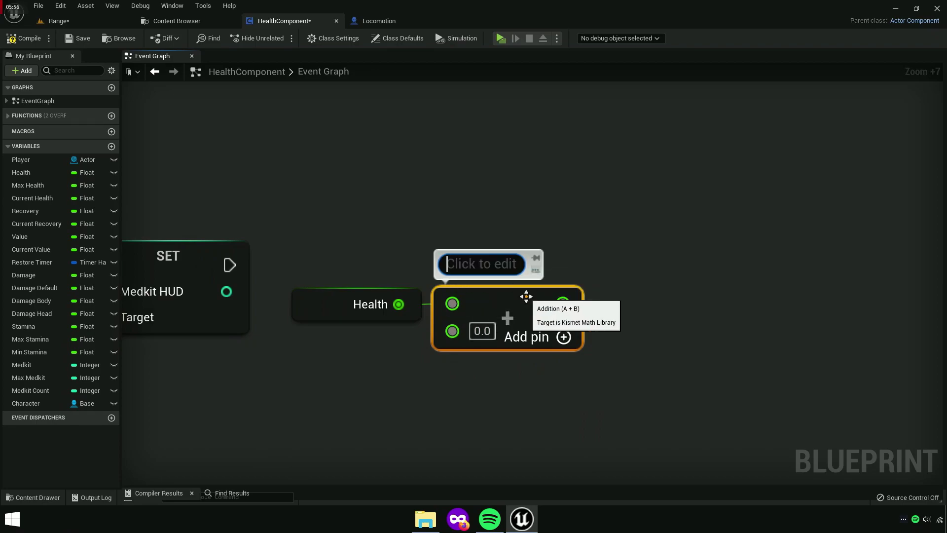
type("Medkit Amount Regenerate")
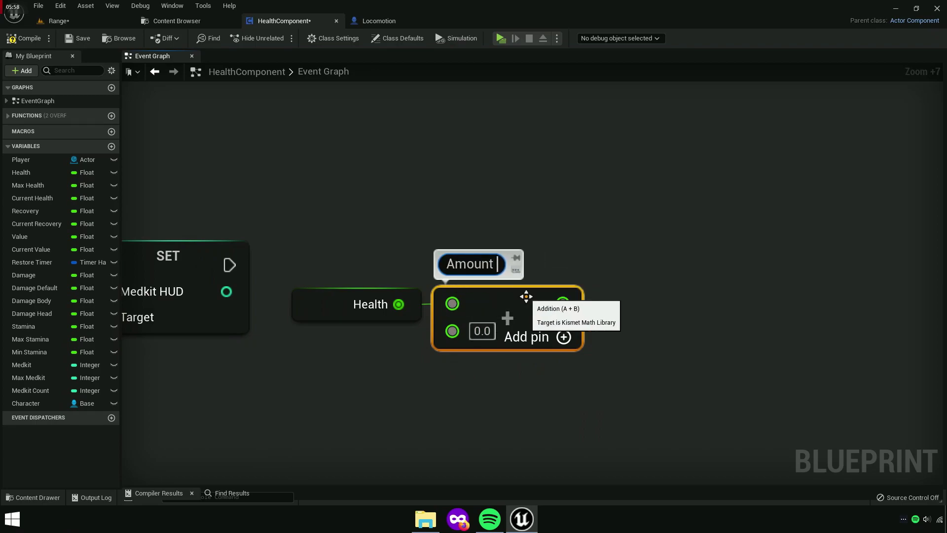
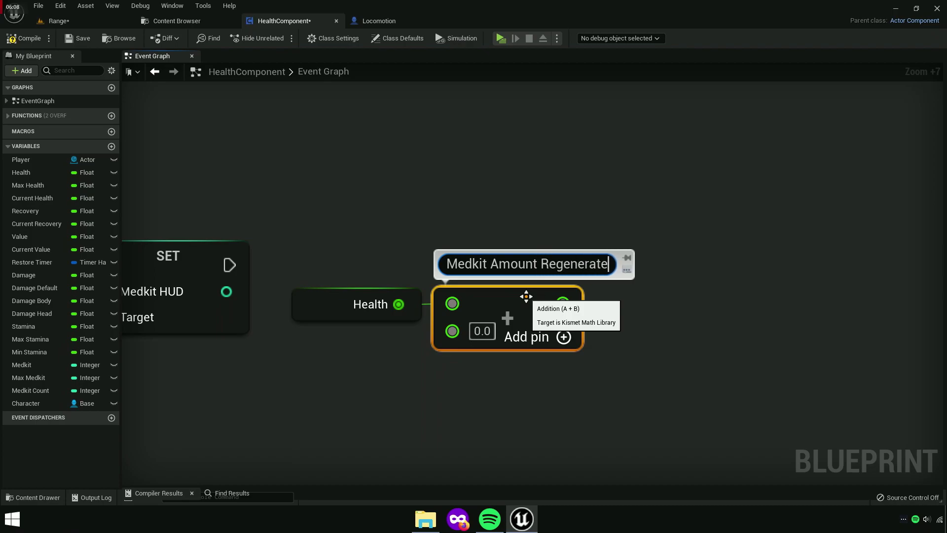
Feed the Health plus Medkit Amount Regenerate sum into a new Clamp (Float) node
left_click(649, 294)
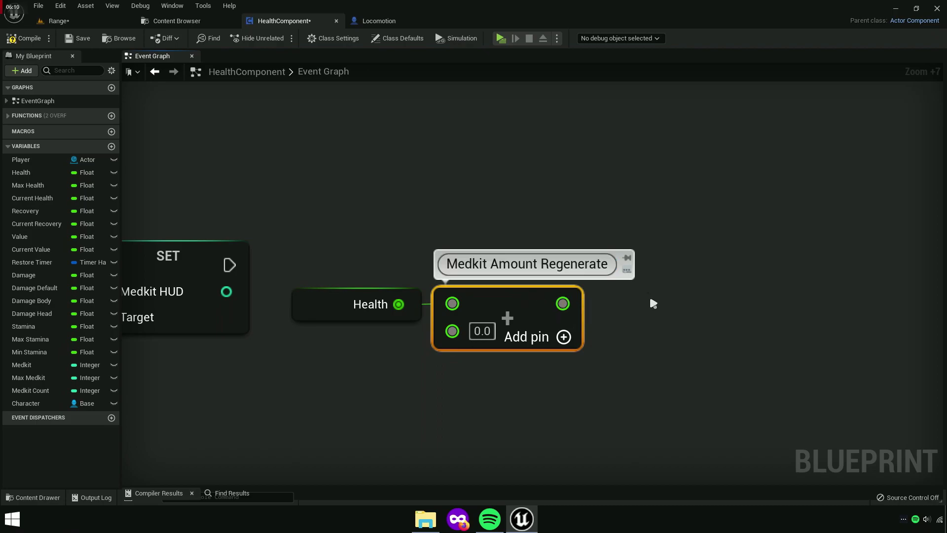
left_click_drag(464, 356, 380, 291)
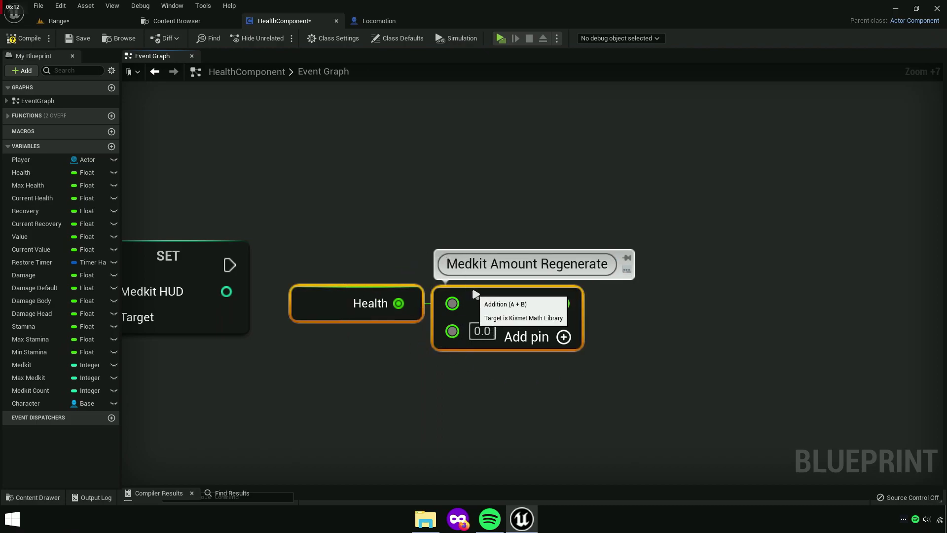
left_click(539, 366)
right_click_drag(539, 366, 387, 366)
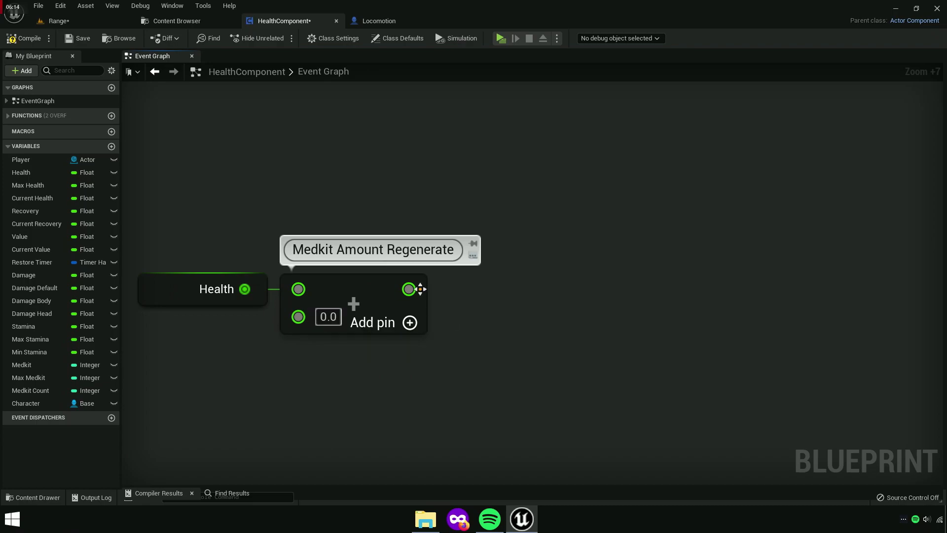
left_click_drag(516, 273, 515, 273)
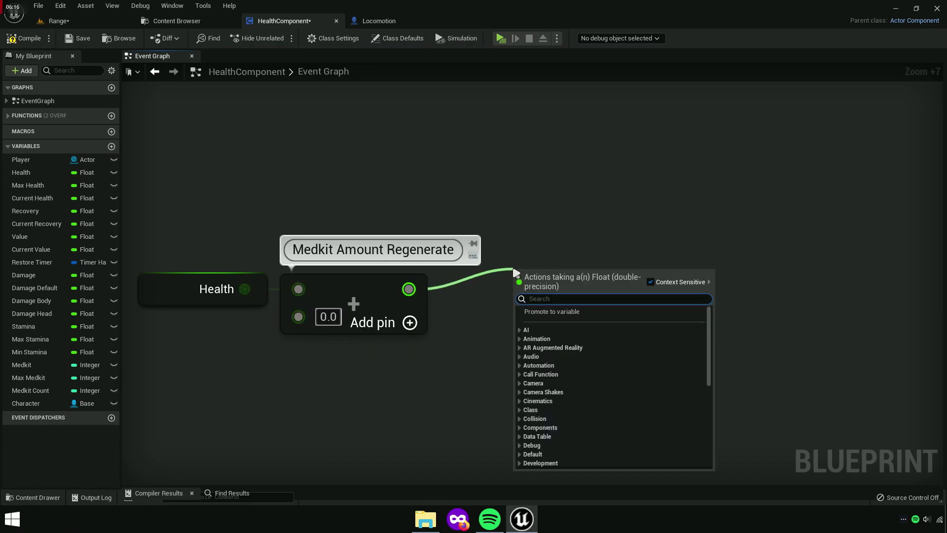
type("clamp")
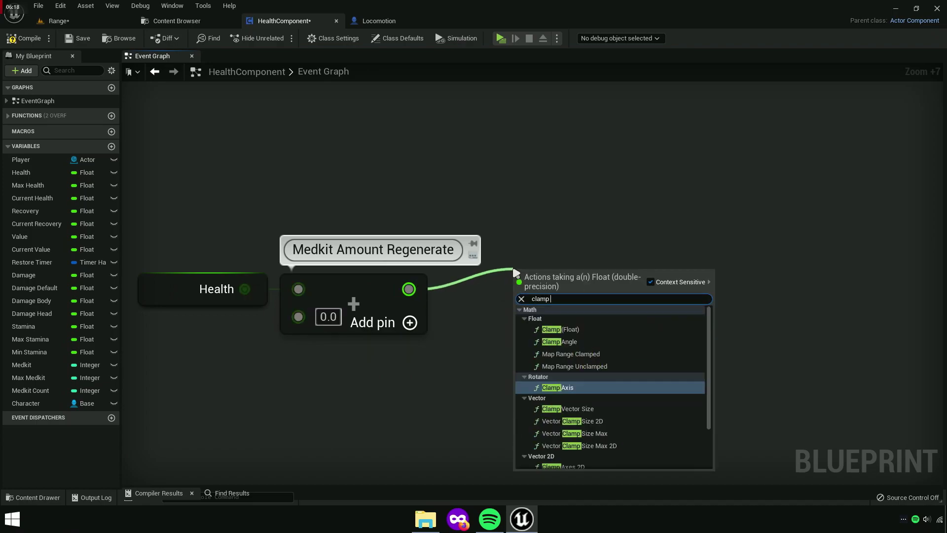
type(" float")
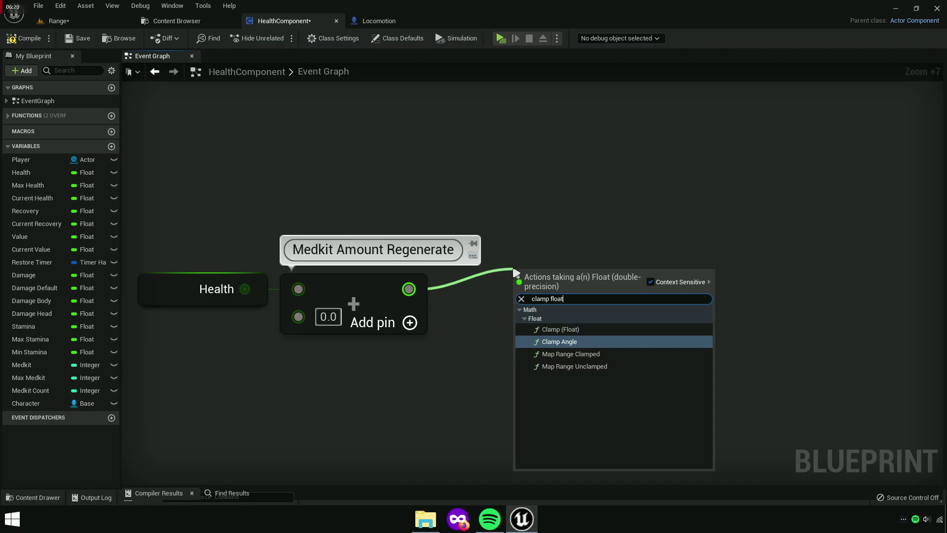
left_click(560, 329)
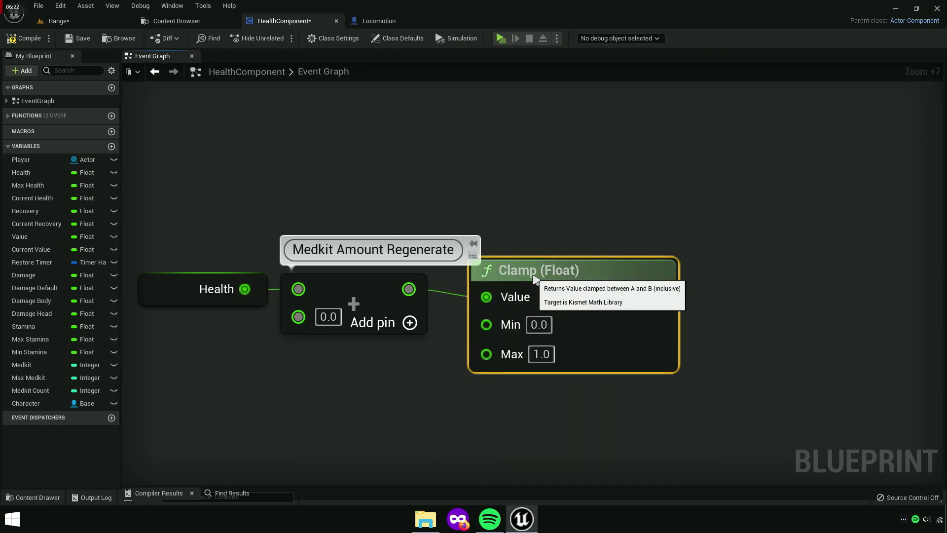
Set the Clamp (Float) node's Max value to 100
left_click_drag(528, 400, 261, 296)
mouse_move(296, 340)
right_mouse_down()
mouse_move(436, 340)
mouse_move(403, 340)
right_mouse_up()
right_click_drag(403, 341, 372, 336)
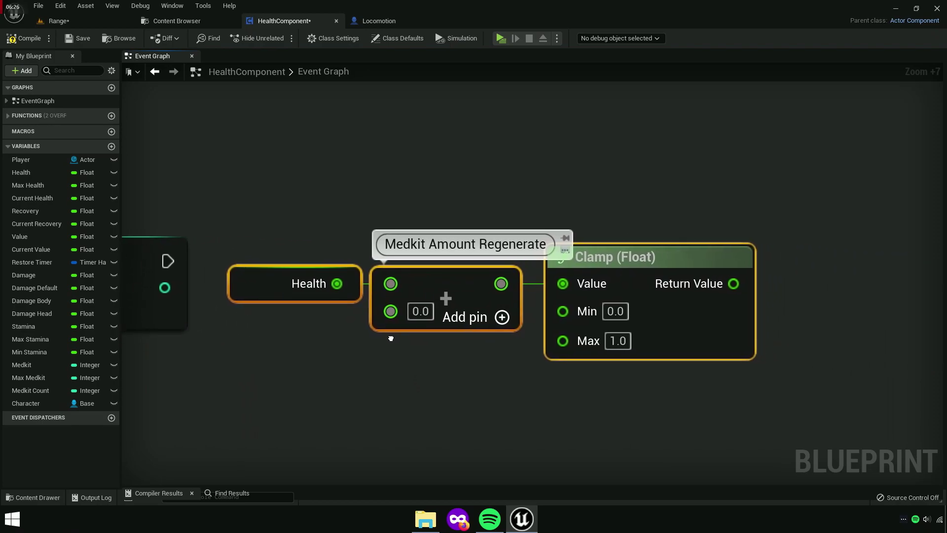
left_click(433, 370)
right_click_drag(460, 380, 373, 390)
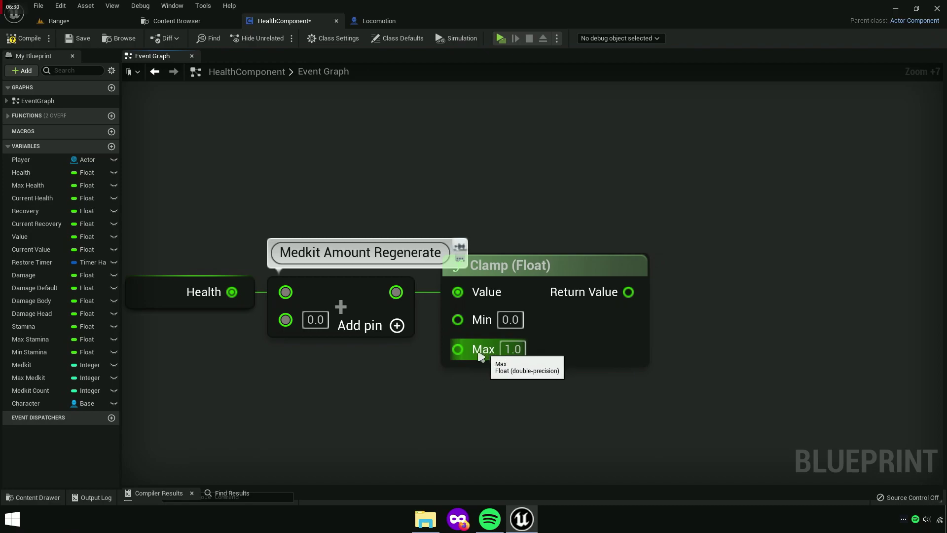
right_click_drag(425, 363, 526, 338)
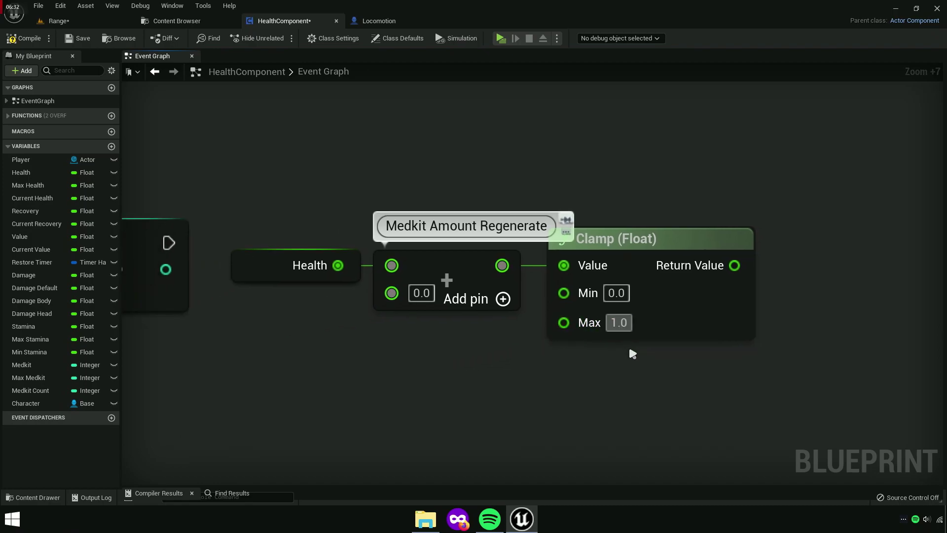
right_click_drag(630, 350, 479, 300)
left_click(499, 318)
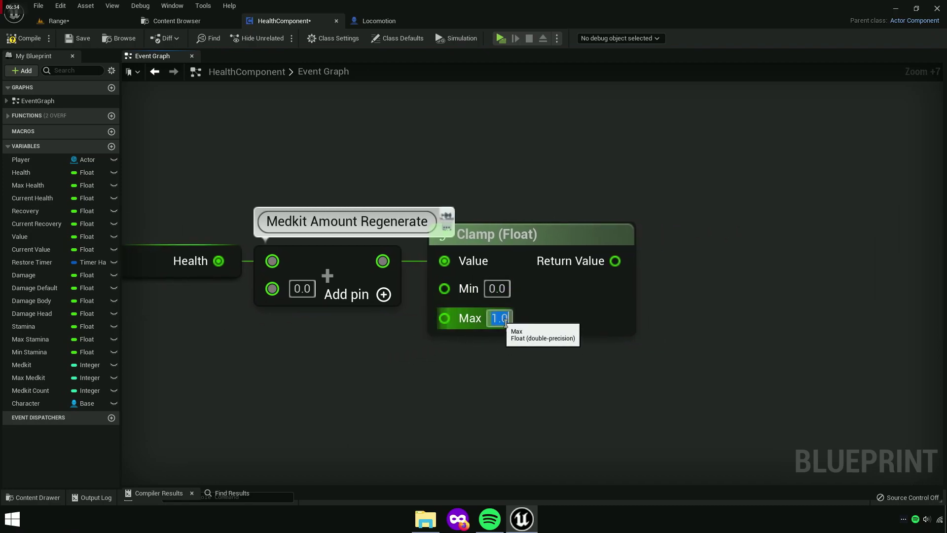
type("100")
key("Return")
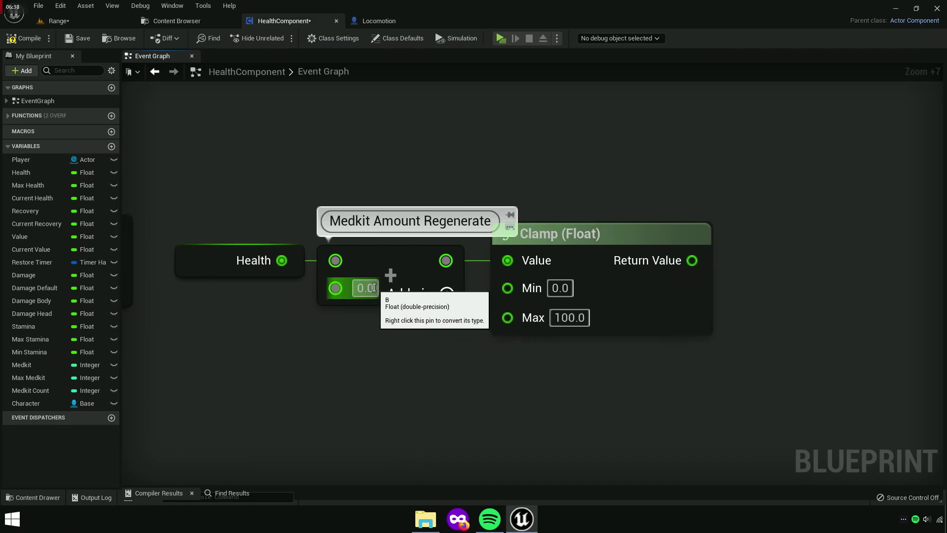
right_click_drag(338, 319, 393, 337)
Change the Medkit Count variable's type to Float
left_click(33, 392)
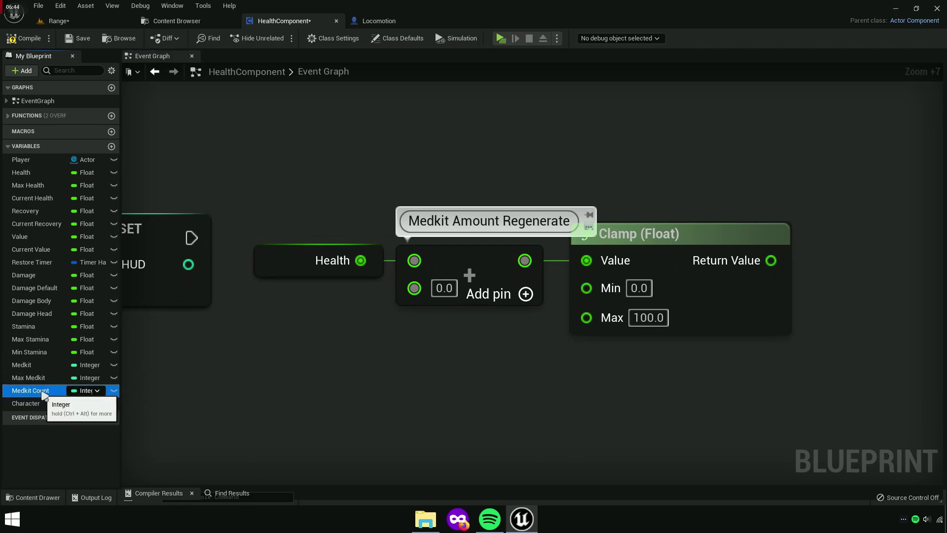
left_click_drag(121, 368, 156, 368)
left_click(110, 391)
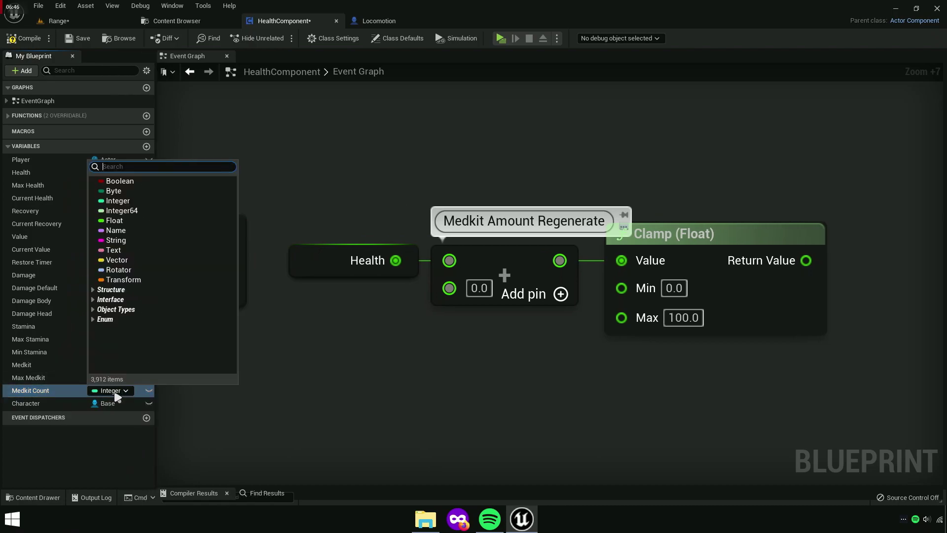
type("Float")
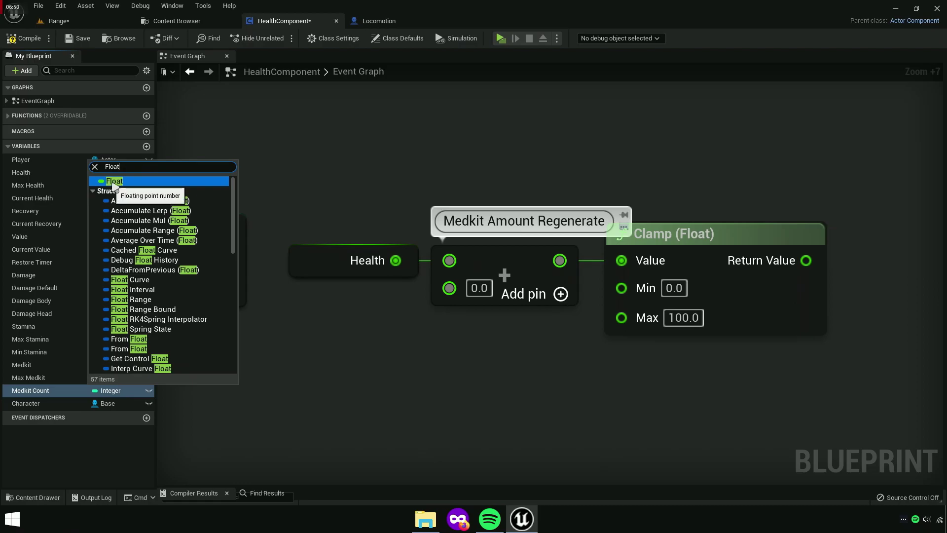
left_click(114, 181)
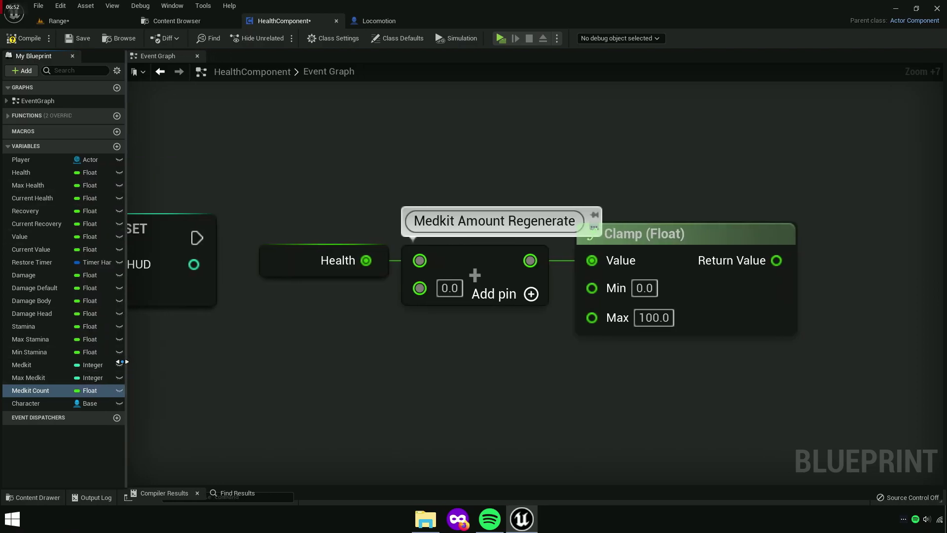
left_click_drag(155, 351, 98, 360)
Connect a Medkit Count getter to the Add node's second input
mouse_move(29, 390)
left_mouse_down()
mouse_move(418, 304)
mouse_move(405, 298)
left_mouse_up()
left_click_drag(229, 321, 625, 256)
left_click(373, 337)
mouse_move(432, 342)
right_mouse_down()
mouse_move(506, 342)
mouse_move(397, 352)
right_mouse_up()
left_click(600, 337)
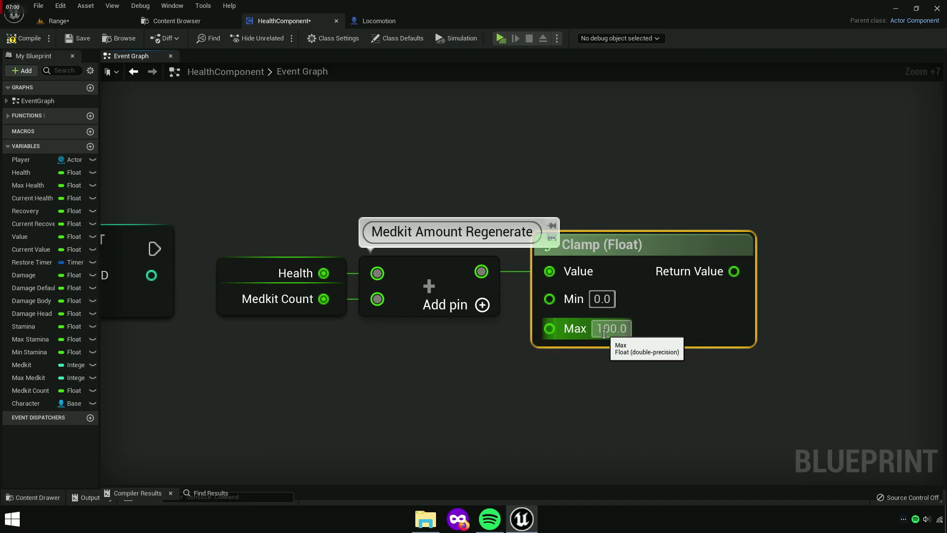
left_click(589, 377)
right_click_drag(543, 299, 474, 253)
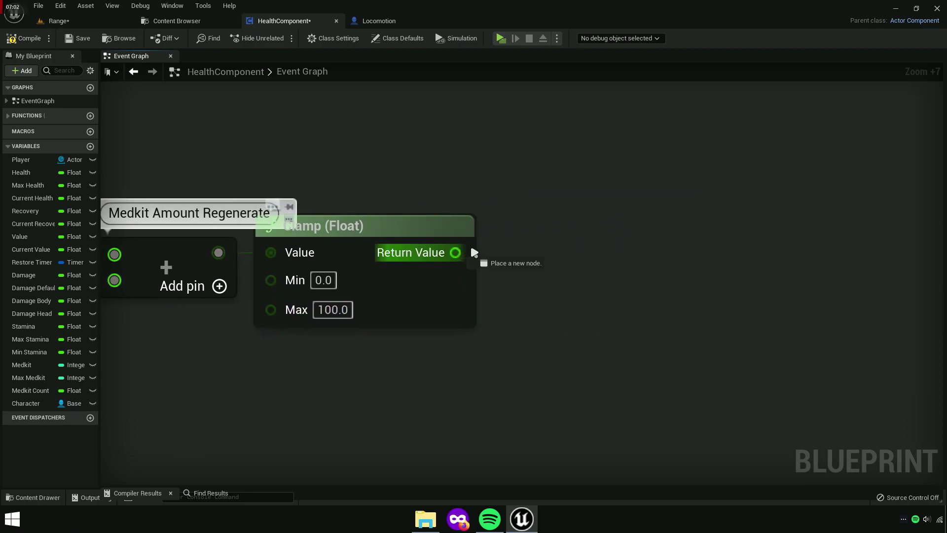
Store the clamped result in a SET Health node executed after SET Medkit HUD
left_click_drag(474, 253, 548, 240)
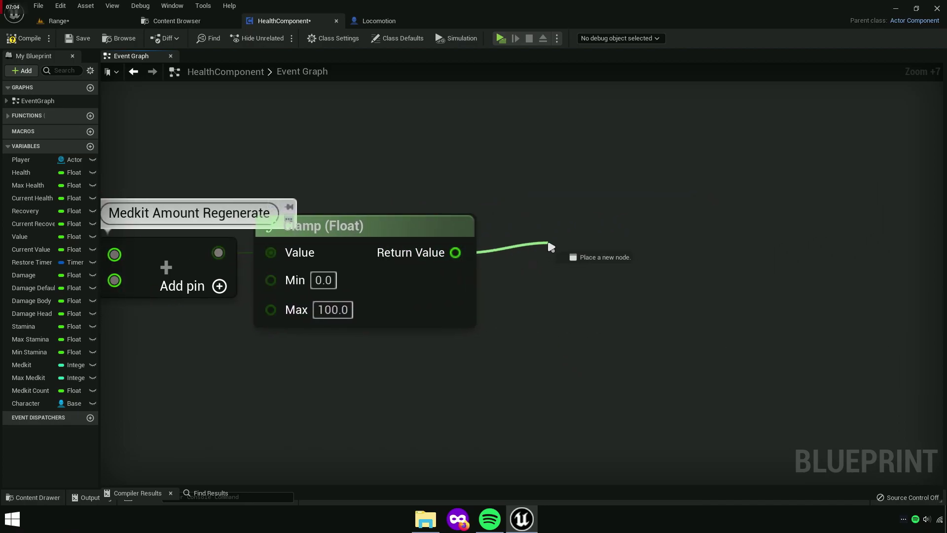
mouse_move(553, 261)
left_mouse_down()
mouse_move(547, 243)
mouse_move(453, 251)
left_mouse_up()
left_click(24, 176)
left_click(533, 243)
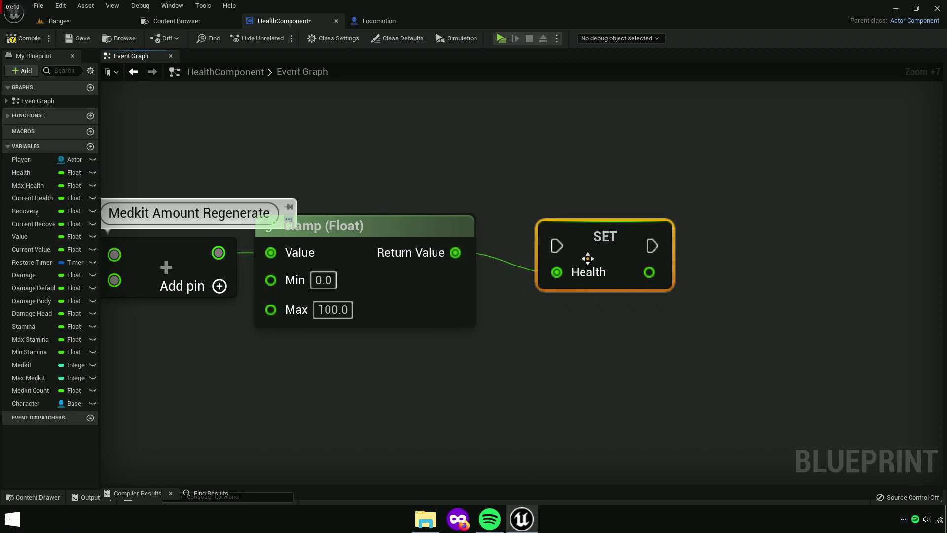
left_click_drag(587, 258, 542, 254)
scroll(522, 294, "down", 1)
scroll(530, 296, "down", 4)
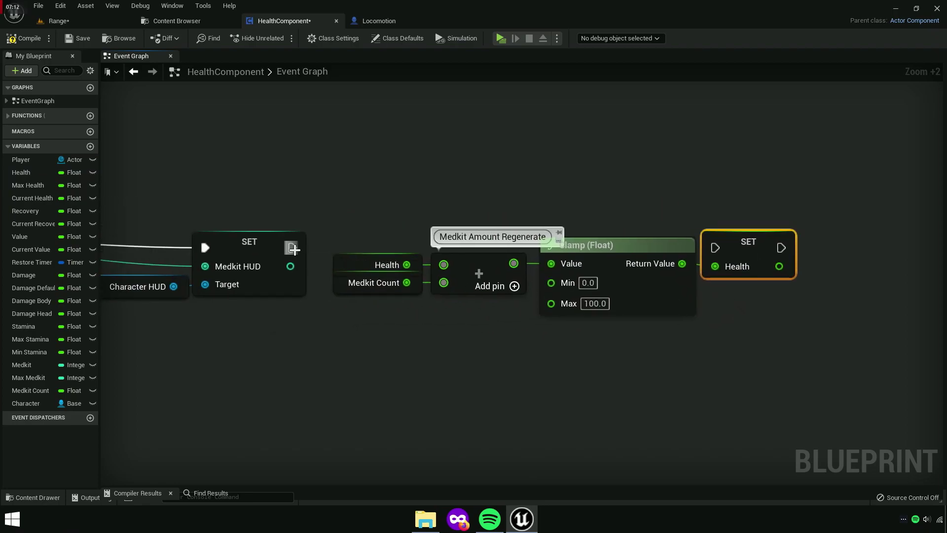
left_click_drag(294, 249, 715, 248)
mouse_move(373, 340)
left_mouse_down()
mouse_move(750, 268)
mouse_move(756, 247)
left_mouse_up()
Line up the Character HUD setting nodes in the Medkit event graph
scroll(756, 251, "down", 2)
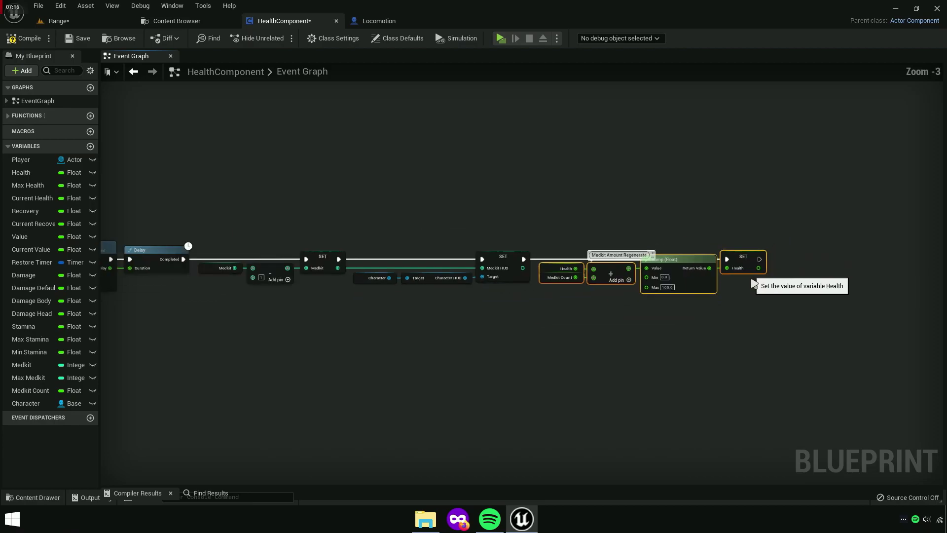
scroll(757, 266, "down", 3)
right_click_drag(650, 327, 826, 316)
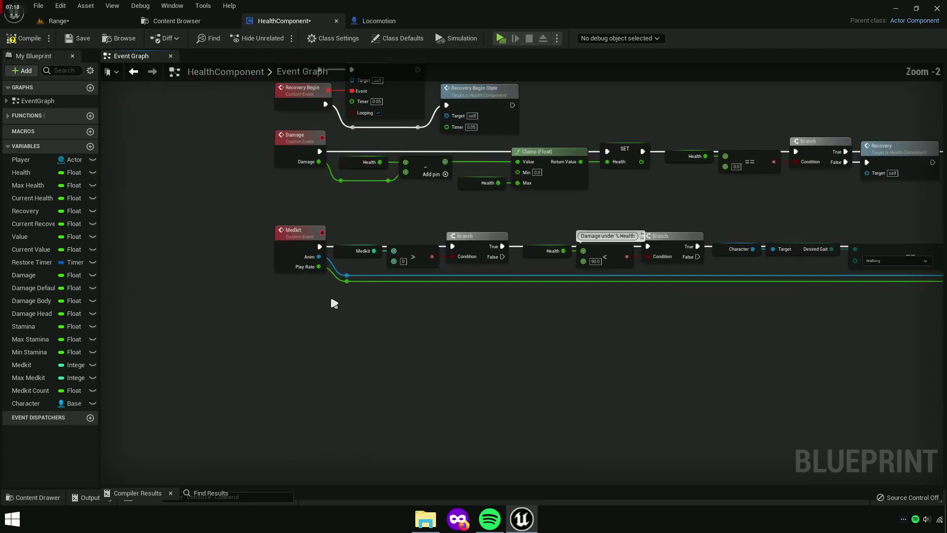
scroll(332, 302, "up", 4)
scroll(564, 320, "down", 5)
mouse_move(564, 320)
right_mouse_down()
mouse_move(473, 294)
mouse_move(209, 285)
right_mouse_up()
mouse_move(566, 289)
right_mouse_down()
mouse_move(448, 279)
mouse_move(524, 334)
mouse_move(673, 332)
right_mouse_up()
scroll(447, 278, "up", 3)
scroll(434, 272, "up", 4)
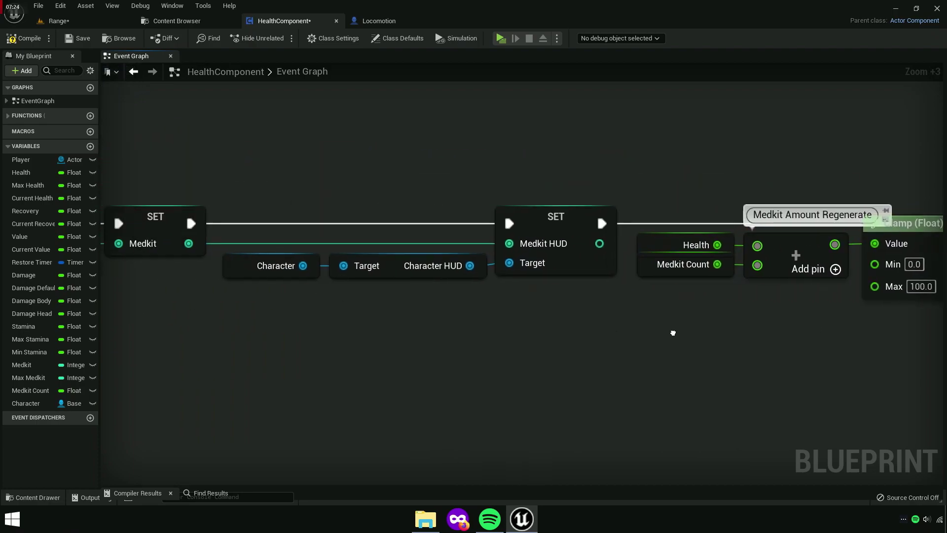
right_click_drag(411, 329, 620, 327)
left_click_drag(388, 220, 710, 296)
left_click_drag(703, 247, 702, 243)
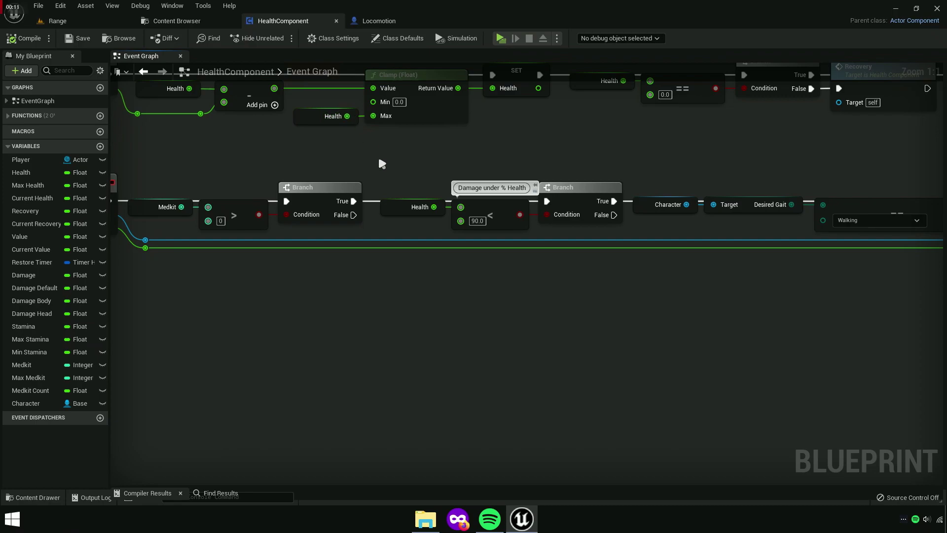
mouse_move(370, 247)
right_mouse_down()
mouse_move(672, 257)
mouse_move(266, 245)
right_mouse_up()
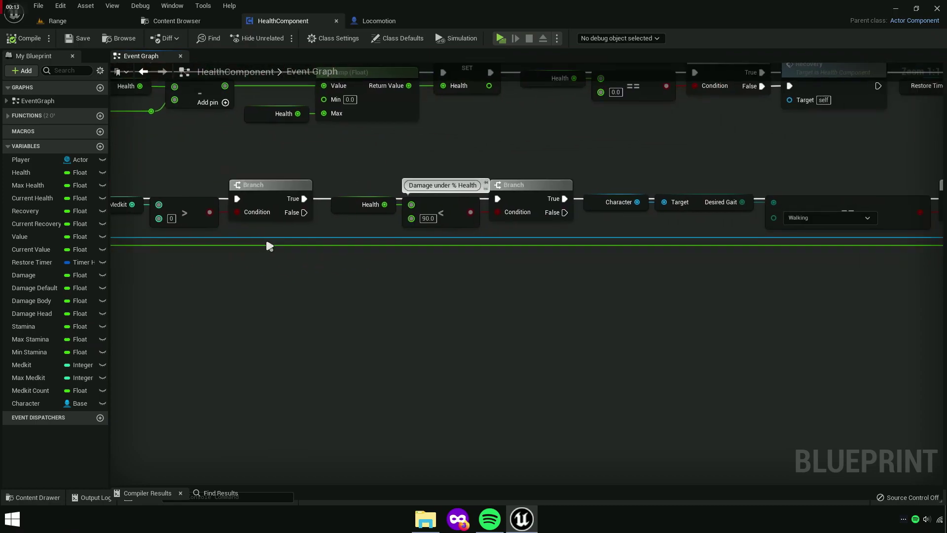
scroll(469, 247, "up", 7)
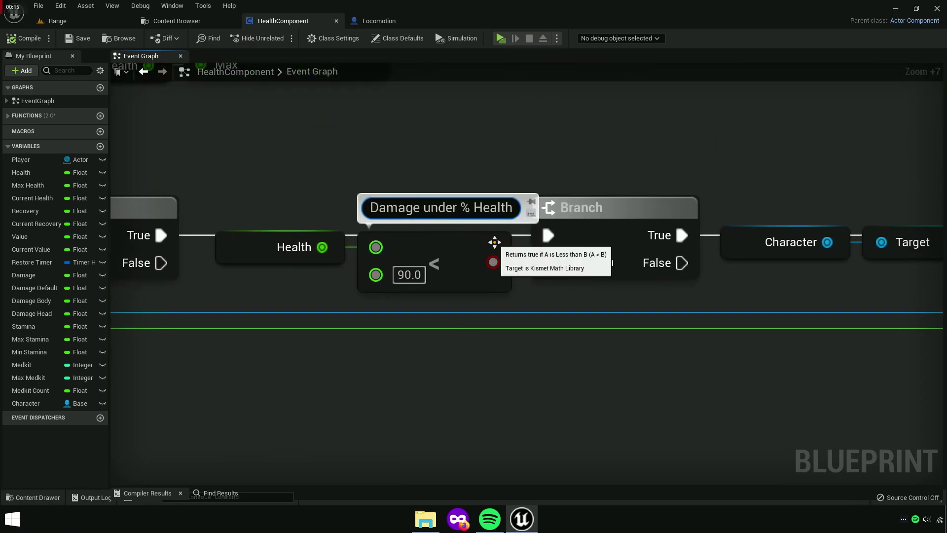
Title the Health < 90.0 check's comment 'Take Med under % of Health'
type("U")
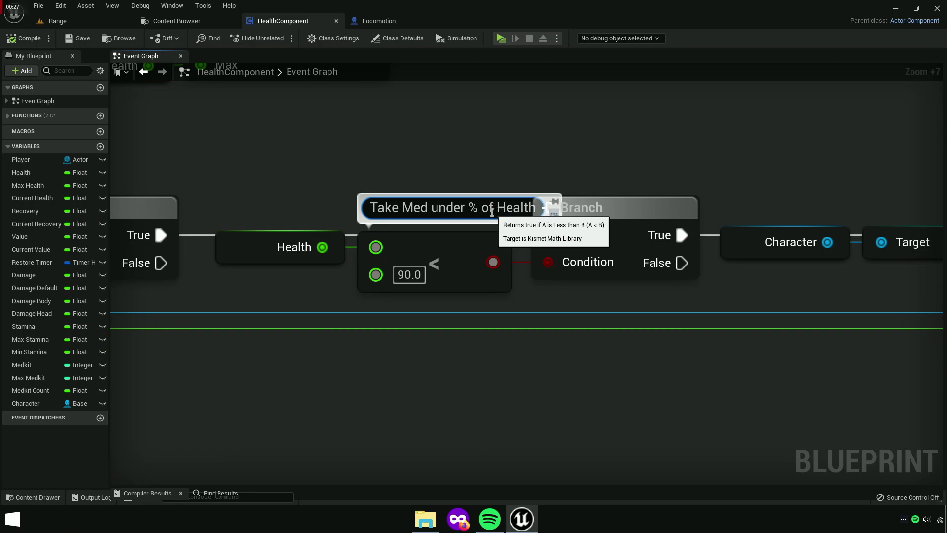
left_click(452, 387)
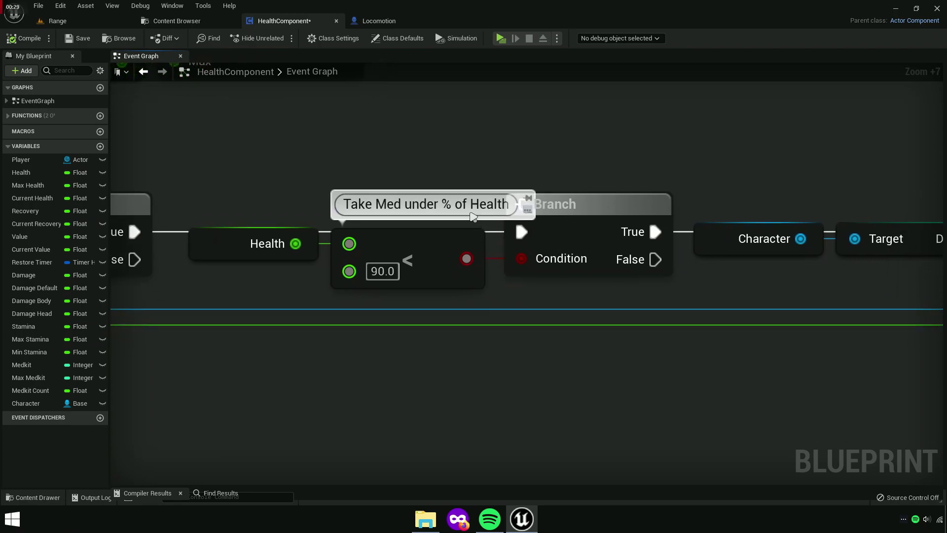
double_click(461, 203)
left_click(584, 317)
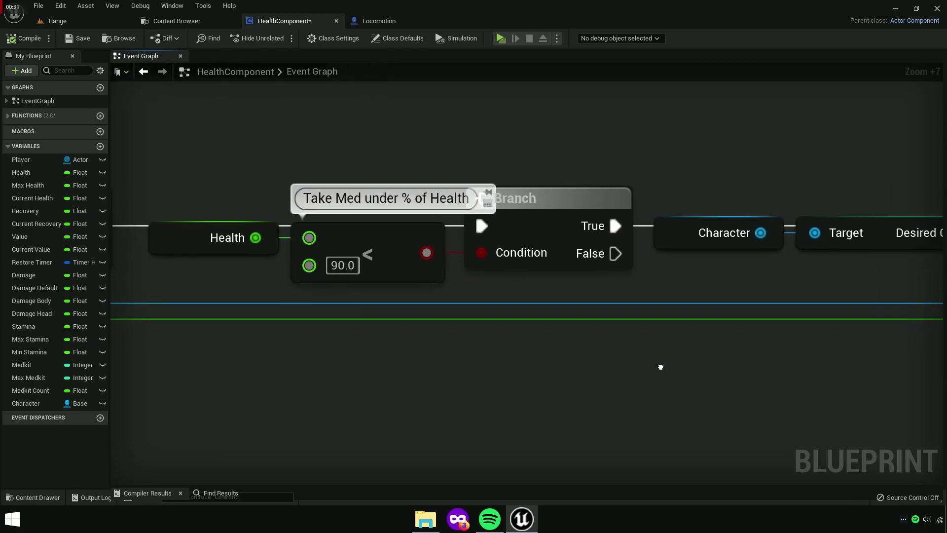
Rename Medkit Count to Medkit Recover and compile the HealthComponent blueprint
right_click_drag(660, 366, 411, 355)
left_click(39, 390)
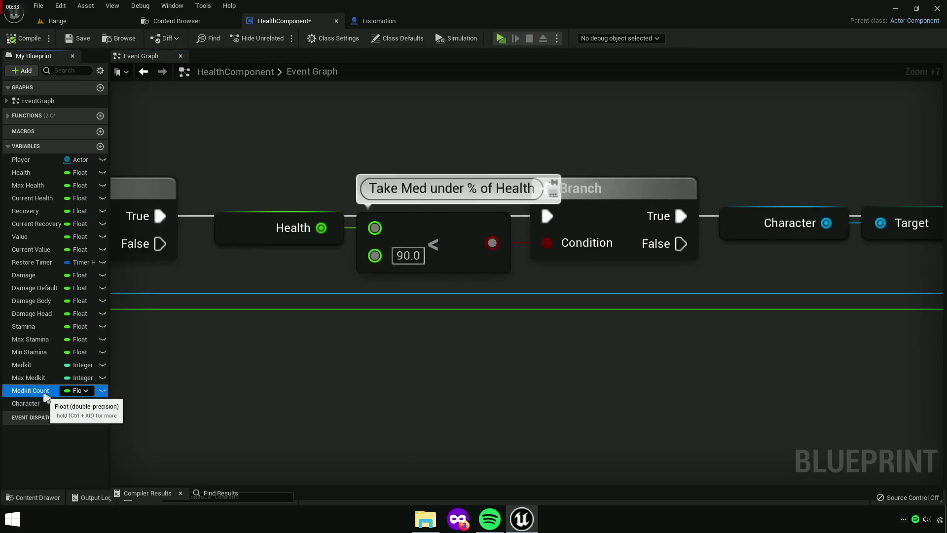
left_click(40, 391)
left_click_drag(45, 390, 121, 389)
type("Recover")
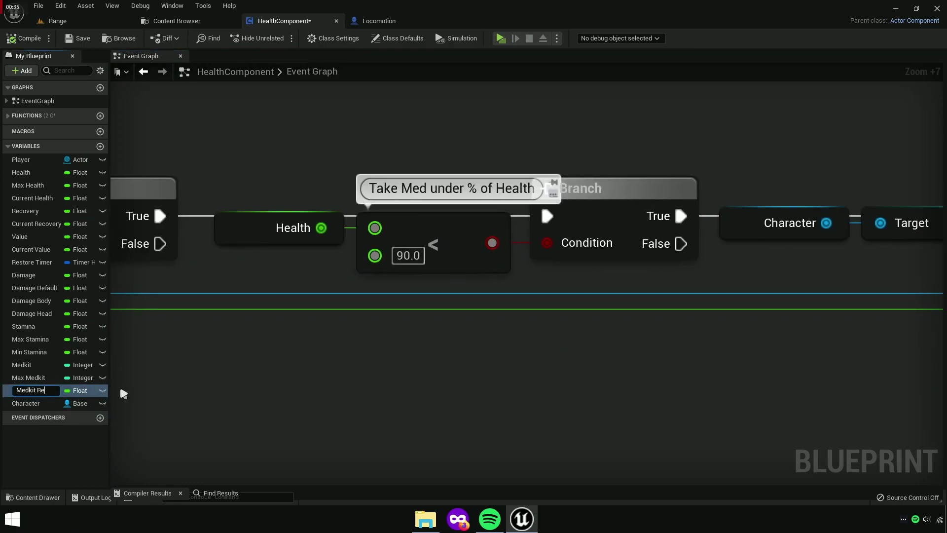
key("Return")
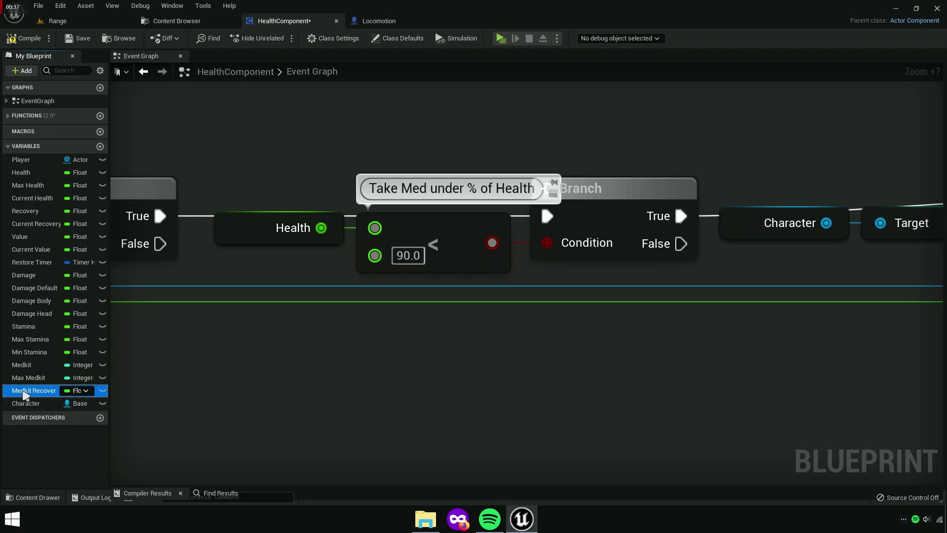
left_click(23, 42)
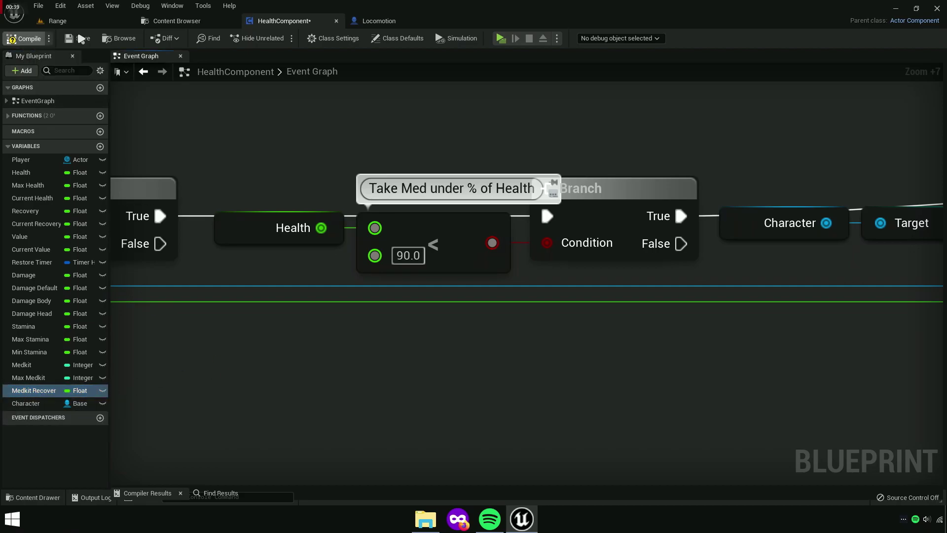
In Locomotion's Event Graph, move the two lower comment boxes further down
left_click(380, 22)
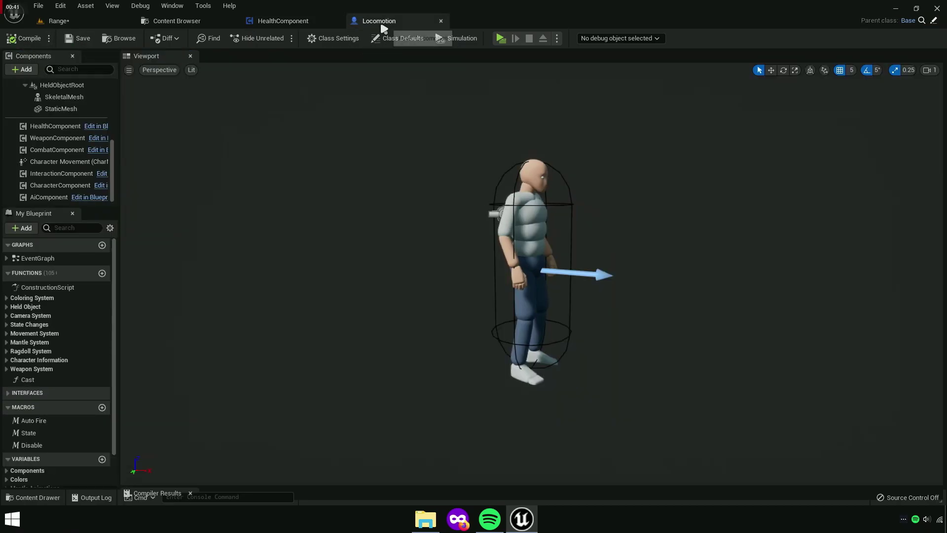
left_click(191, 56)
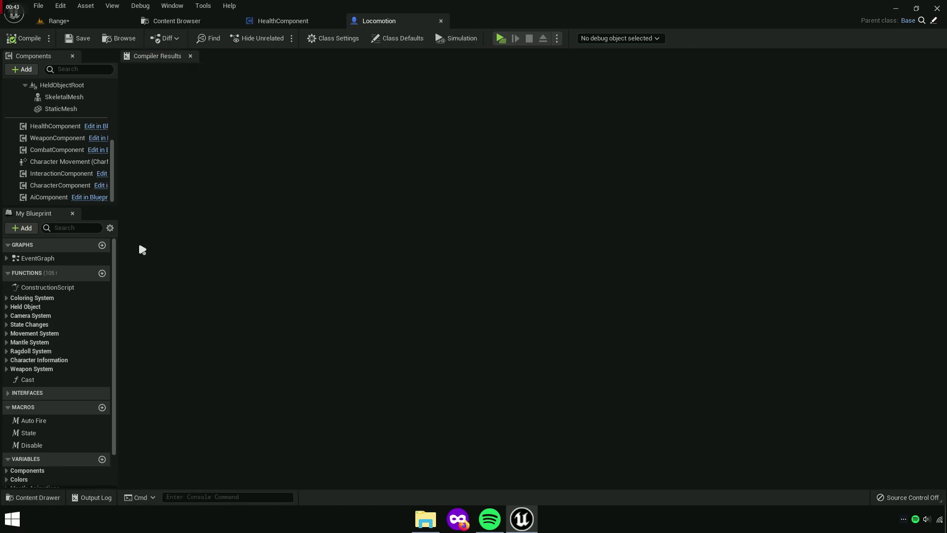
double_click(43, 260)
scroll(444, 169, "up", 5)
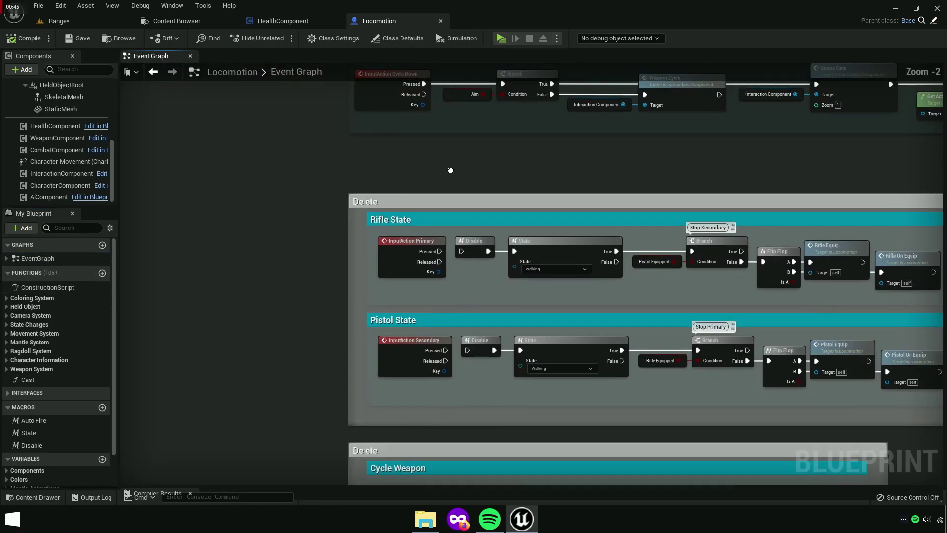
right_click_drag(444, 169, 419, 292)
scroll(419, 291, "down", 4)
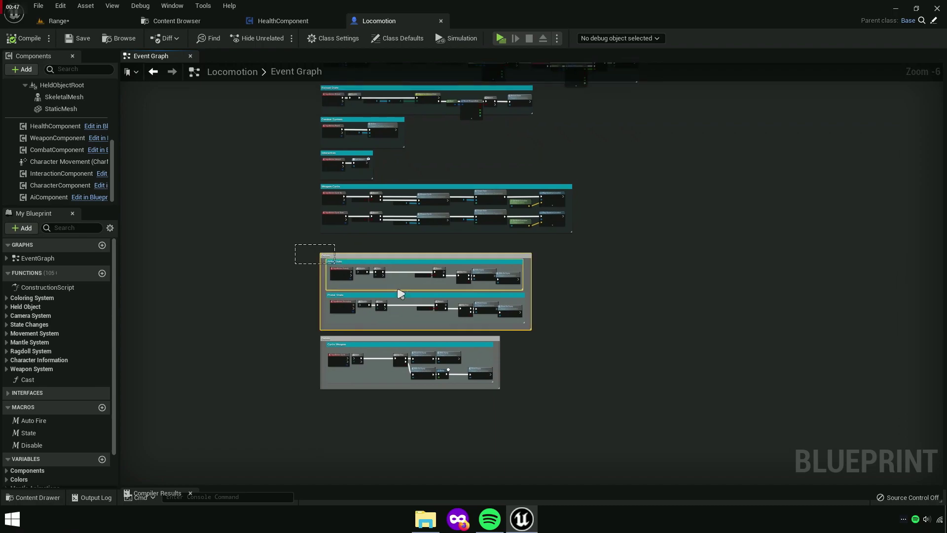
left_click_drag(296, 247, 614, 408)
left_click_drag(338, 258, 338, 333)
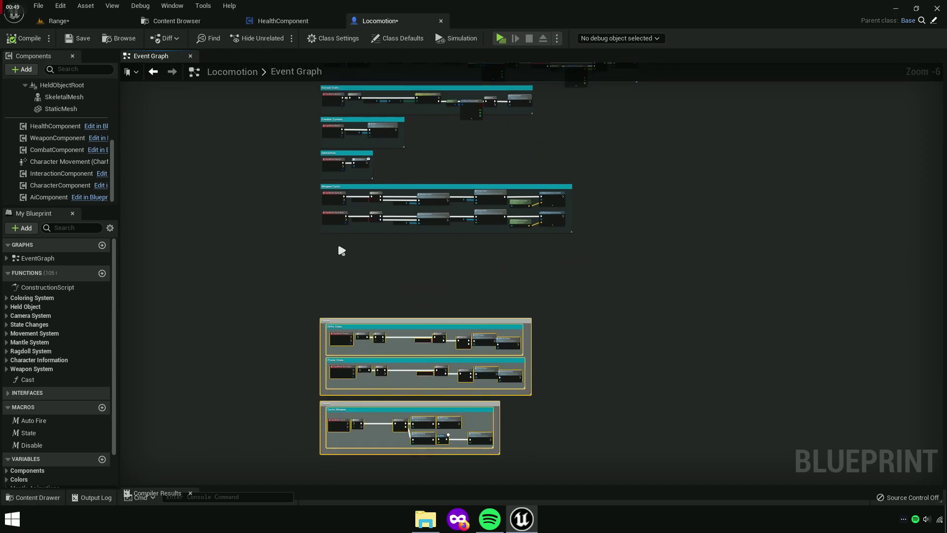
scroll(331, 251, "up", 1)
scroll(331, 251, "up", 5)
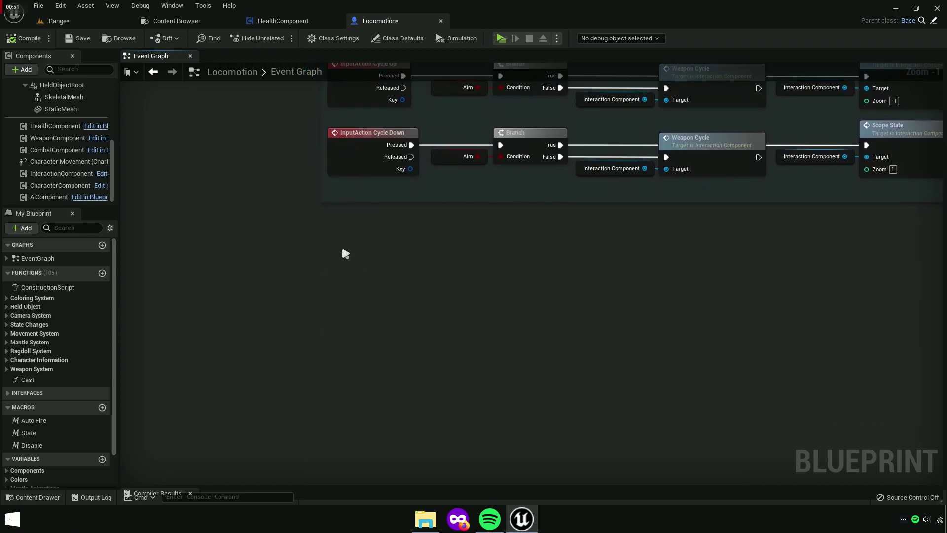
scroll(349, 249, "up", 4)
Add a Num 5 key event and a Health Component reference to the graph
right_click(349, 237)
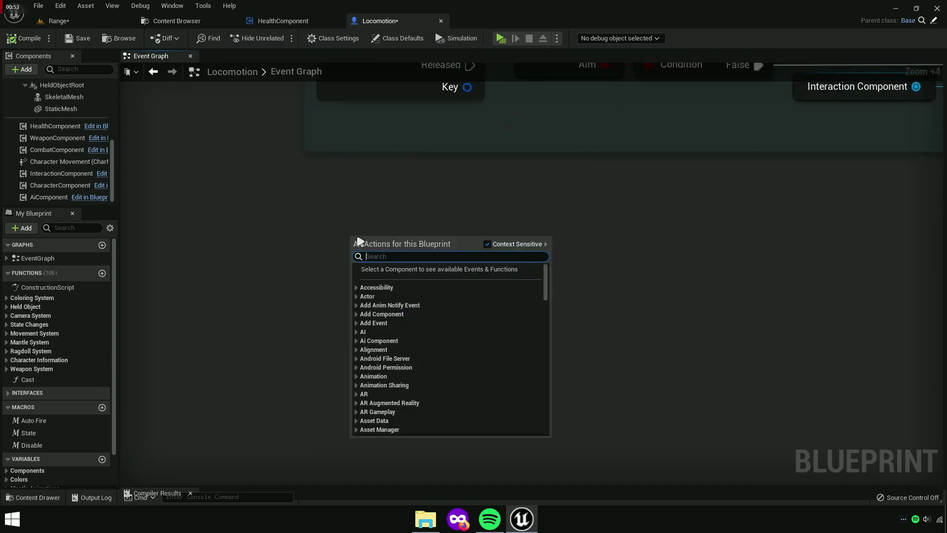
type("num 5")
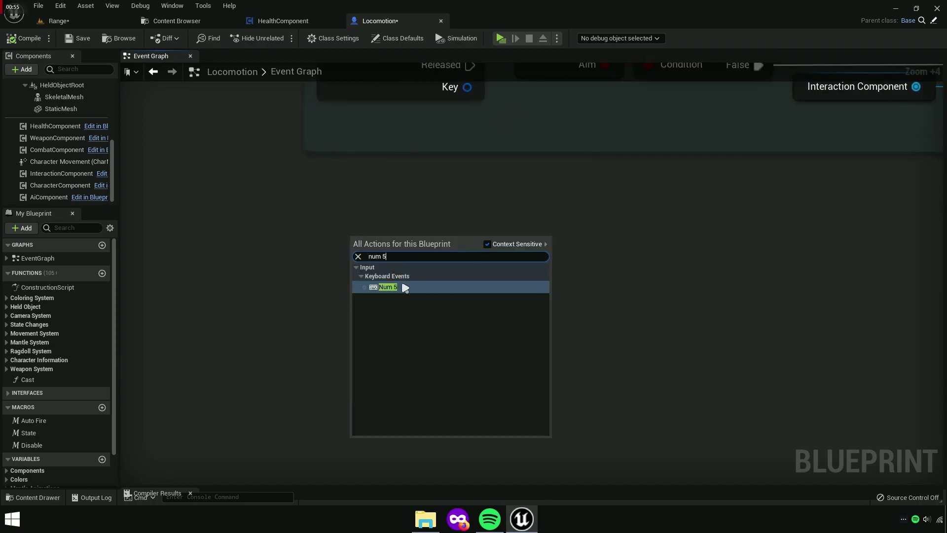
left_click(405, 288)
left_click_drag(403, 245, 363, 271)
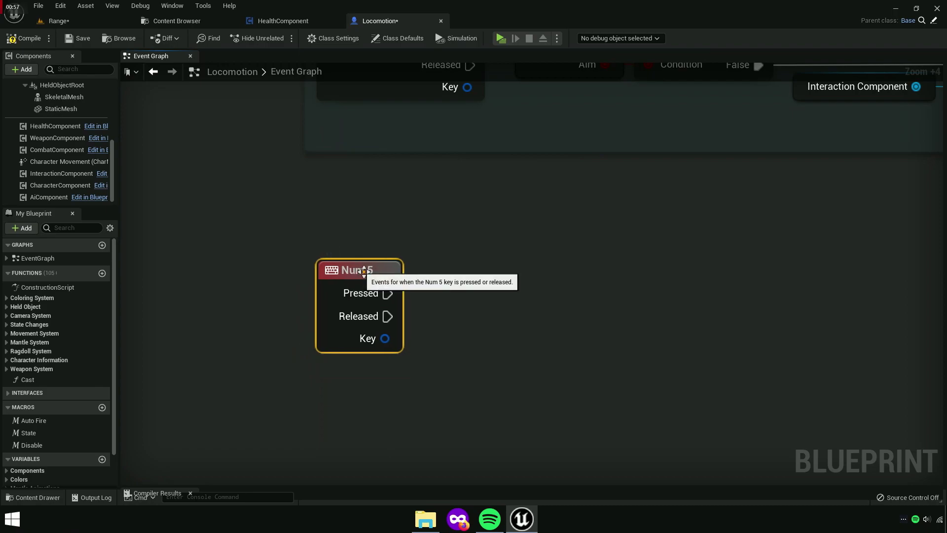
left_click(334, 267, "ctrl")
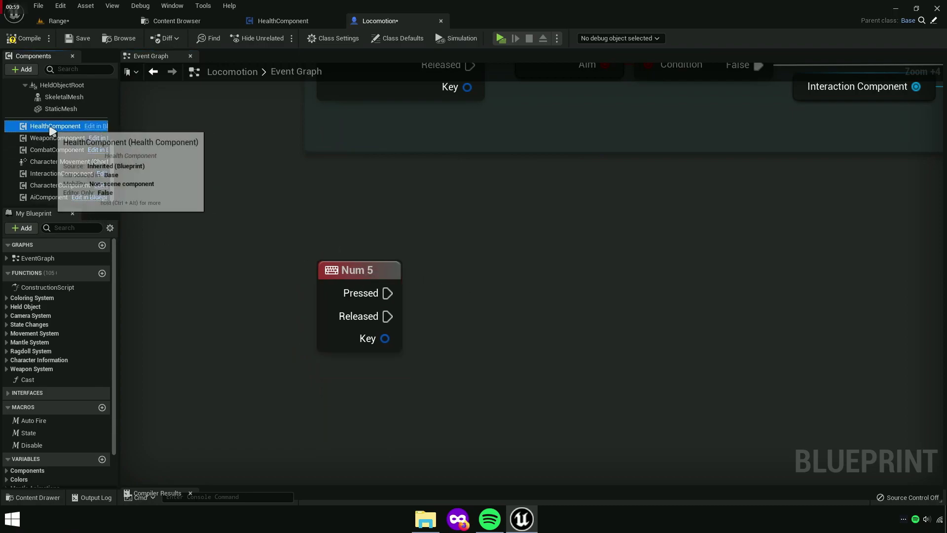
left_click_drag(54, 126, 427, 298)
scroll(508, 335, "up", 3)
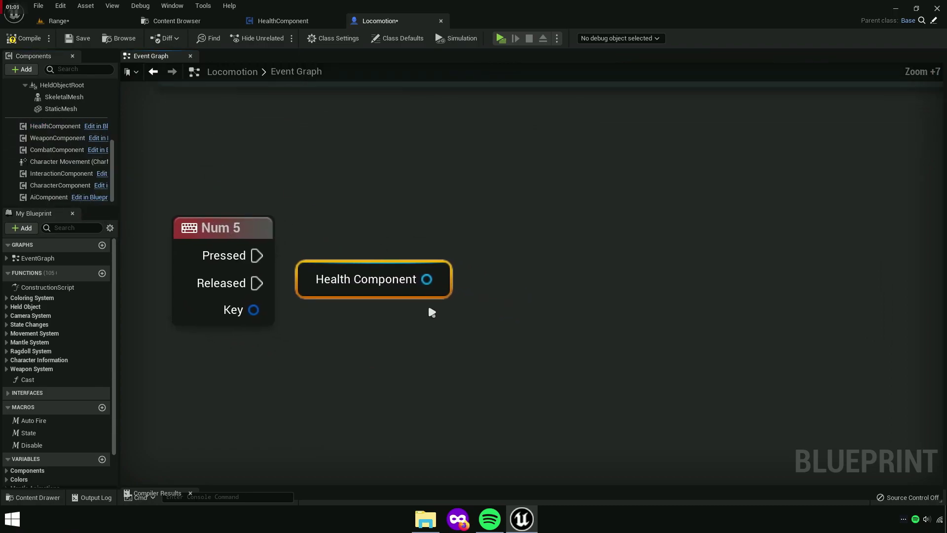
Copy the Medkit custom event's name from the HealthComponent blueprint
left_click(278, 21)
right_click_drag(271, 172, 455, 255)
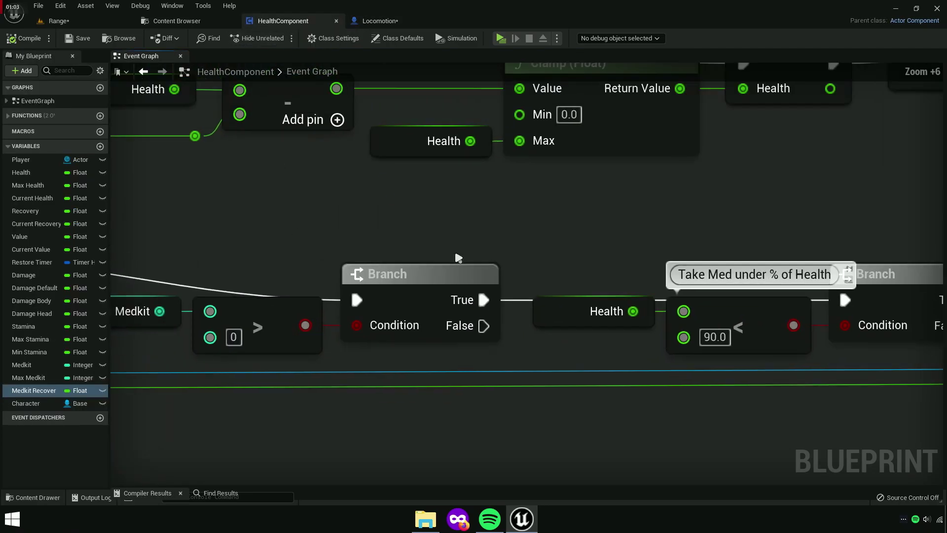
scroll(455, 255, "down", 8)
scroll(387, 229, "up", 7)
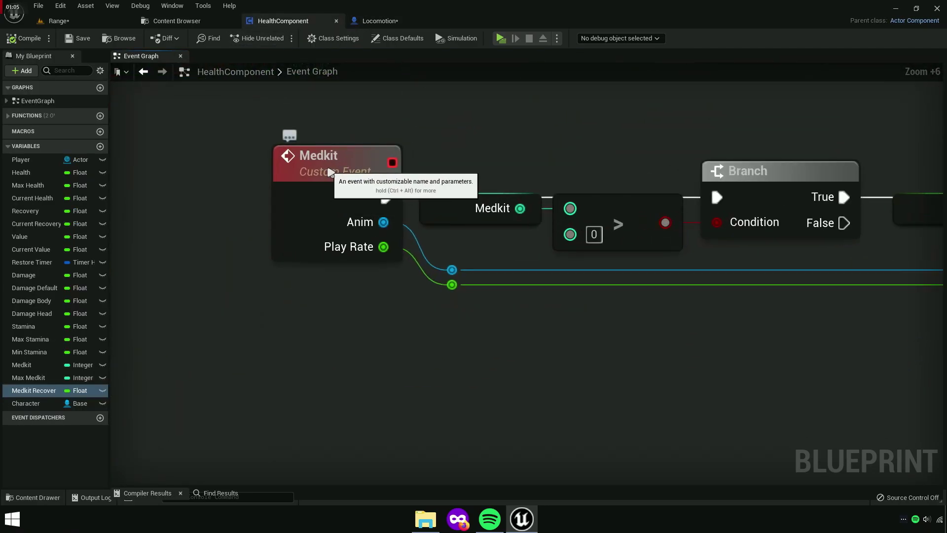
left_click(352, 168)
left_click(335, 159)
right_click(333, 162)
left_click(364, 203)
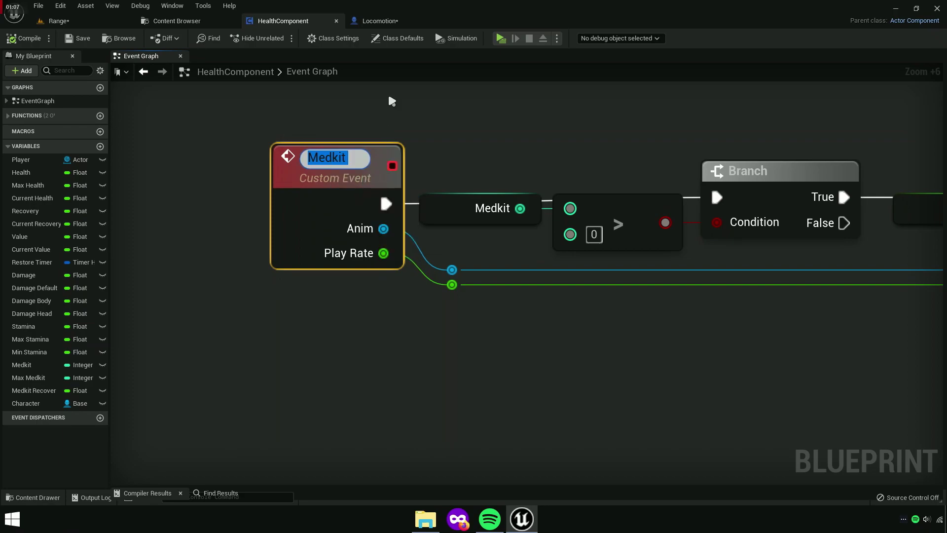
Add a Medkit call on the Health Component reference
left_click(380, 21)
right_click_drag(424, 286, 394, 256)
left_click_drag(392, 243, 423, 236)
type("Medkit")
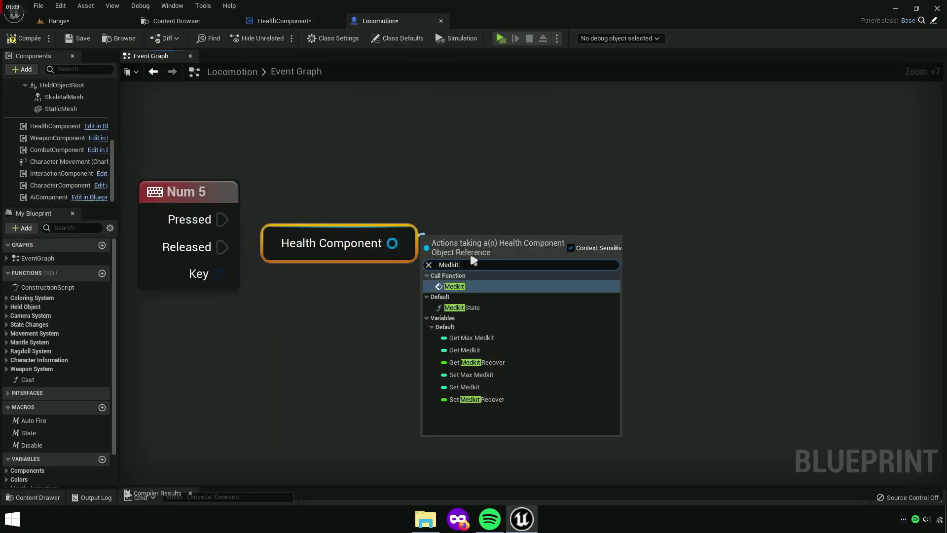
left_click(451, 282)
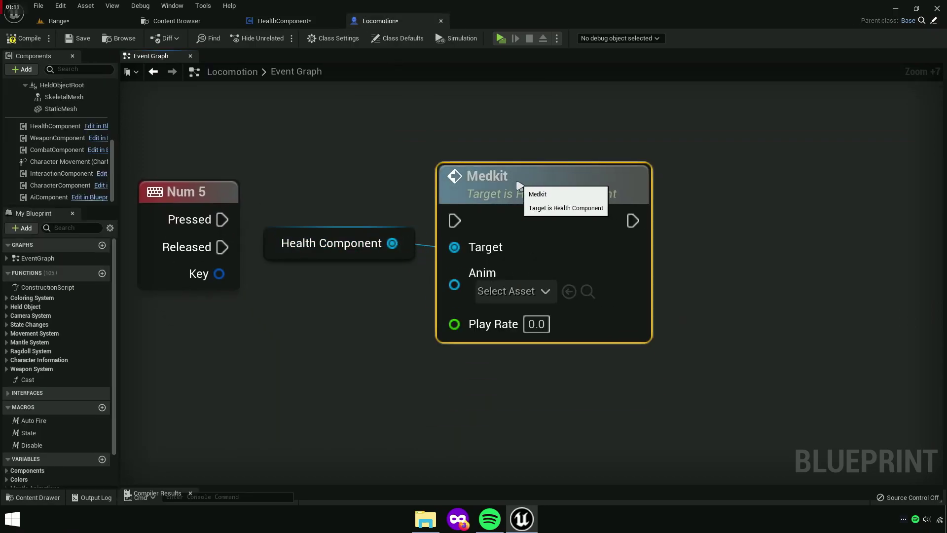
Wire Num 5 Pressed into the Medkit call, leaving Anim unset
mouse_move(397, 205)
left_mouse_down()
mouse_move(495, 232)
mouse_move(222, 220)
left_mouse_up()
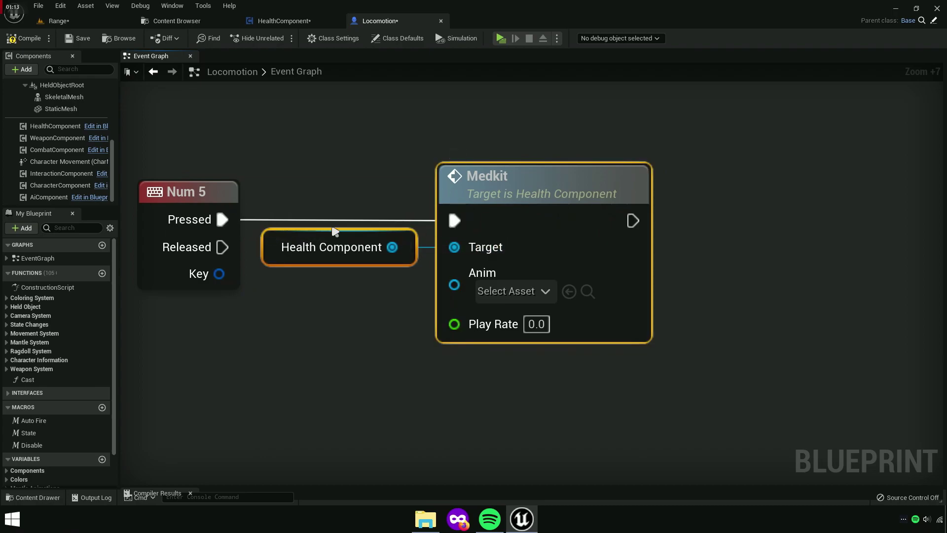
left_click(513, 294)
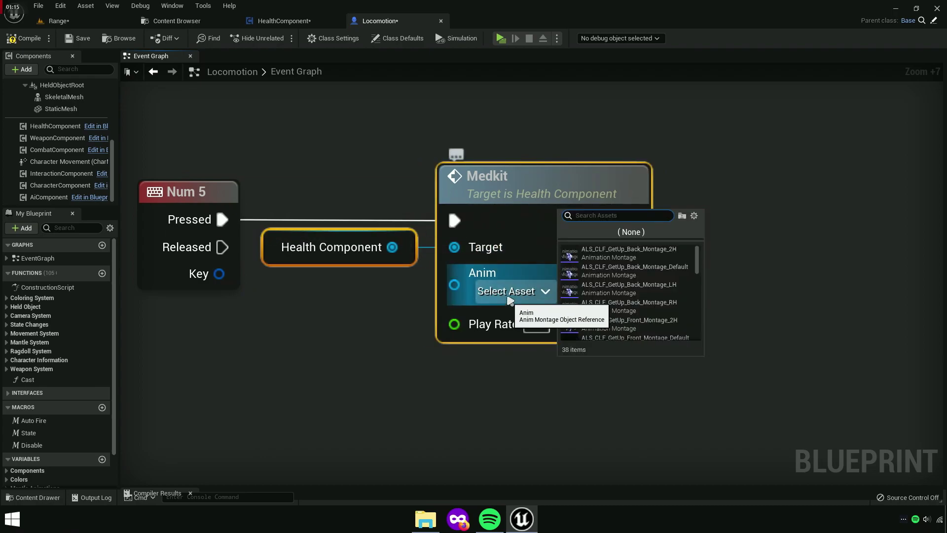
left_click(408, 338)
right_click_drag(441, 314, 462, 321)
left_click(462, 321)
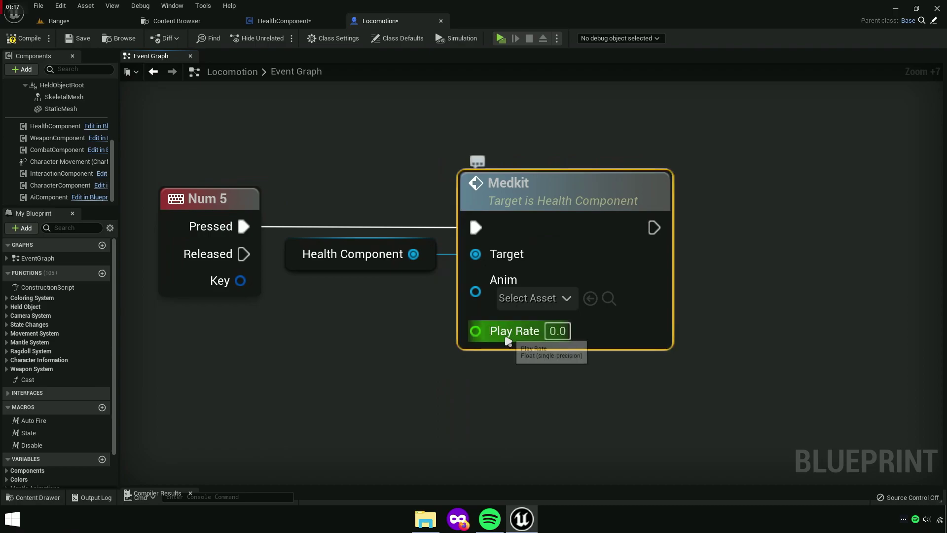
left_click_drag(537, 334, 521, 334)
Group the three nodes under a comment titled 'Test' and save Locomotion
left_click_drag(429, 381, 244, 187)
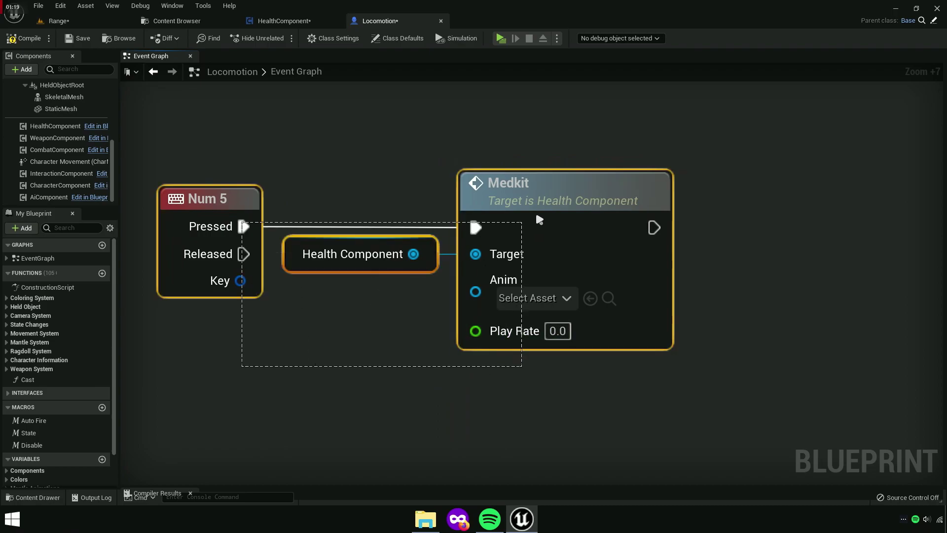
type("c")
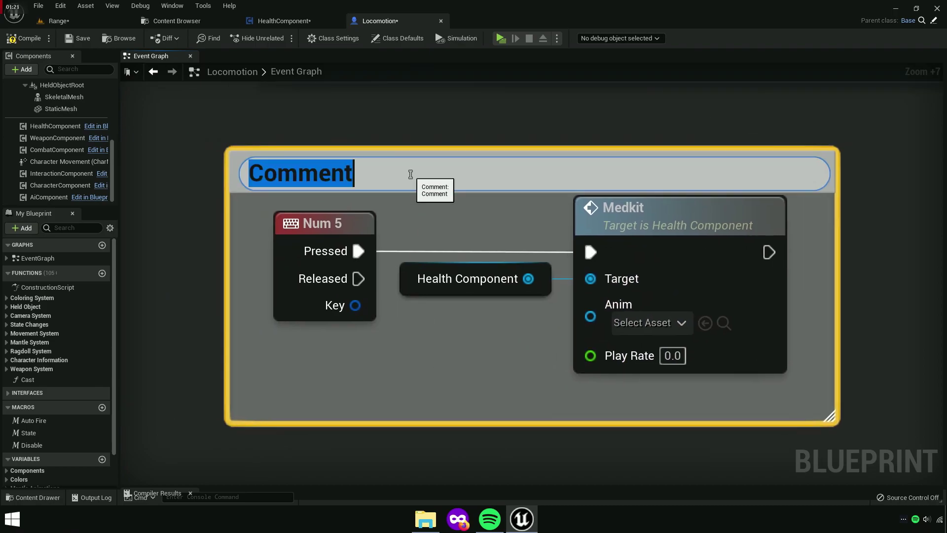
type("Test")
left_click(185, 256)
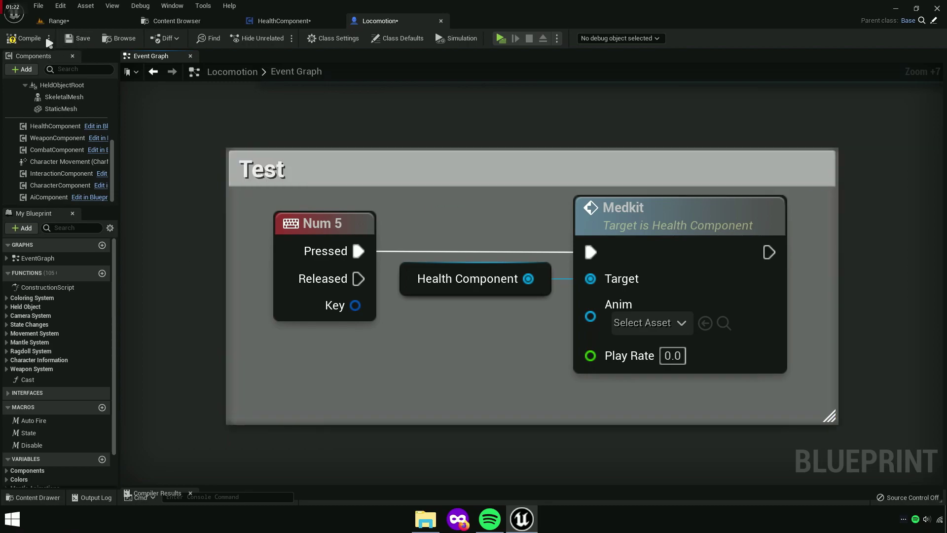
left_click(79, 40)
right_click_drag(166, 142, 172, 173)
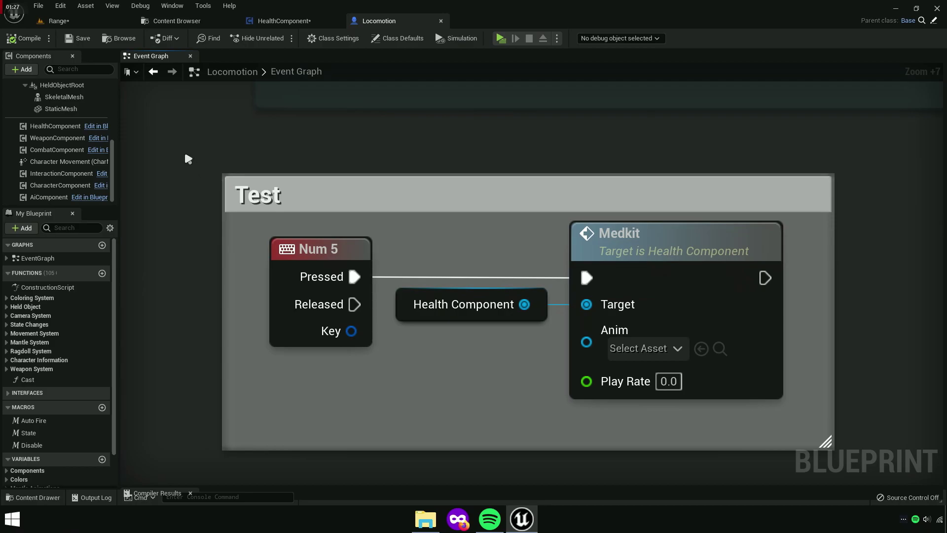
Enter 10.0 as the HealthComponent's Medkit Recover value in the Details panel
left_click(55, 126)
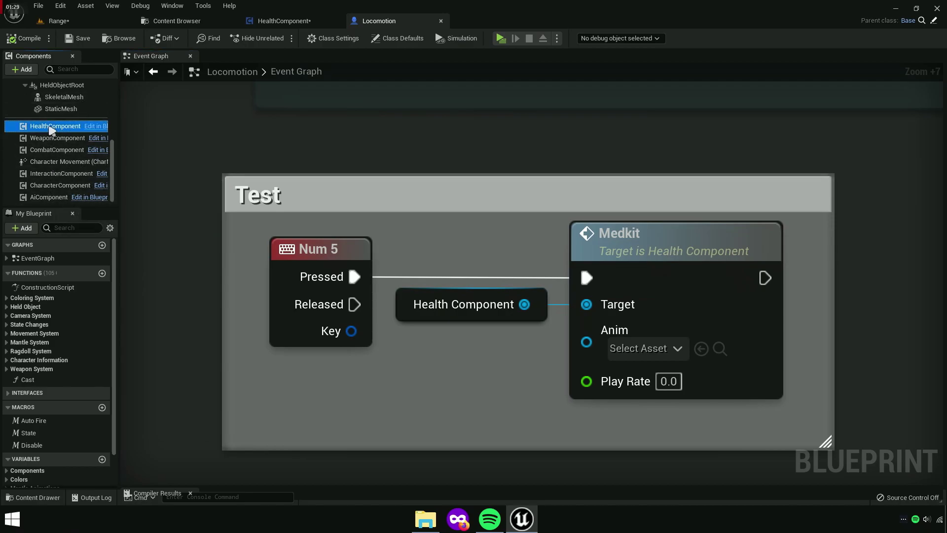
left_click_drag(939, 150, 619, 173)
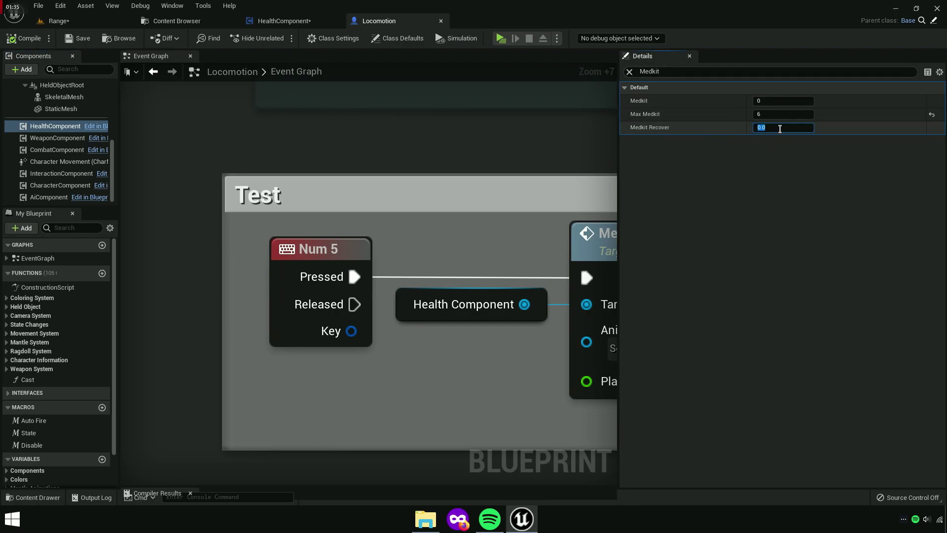
type("10")
key("Return")
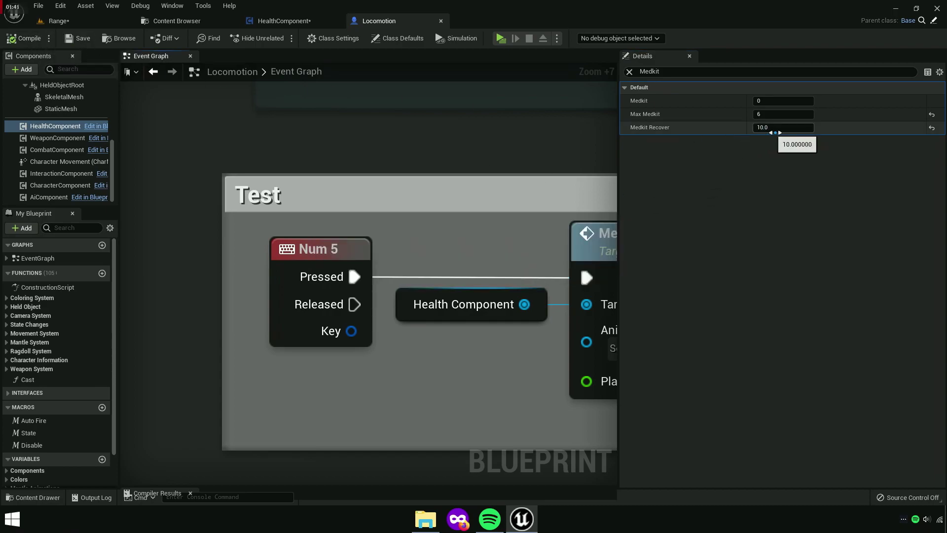
Save the modified HealthComponent and Range assets
left_click(185, 21)
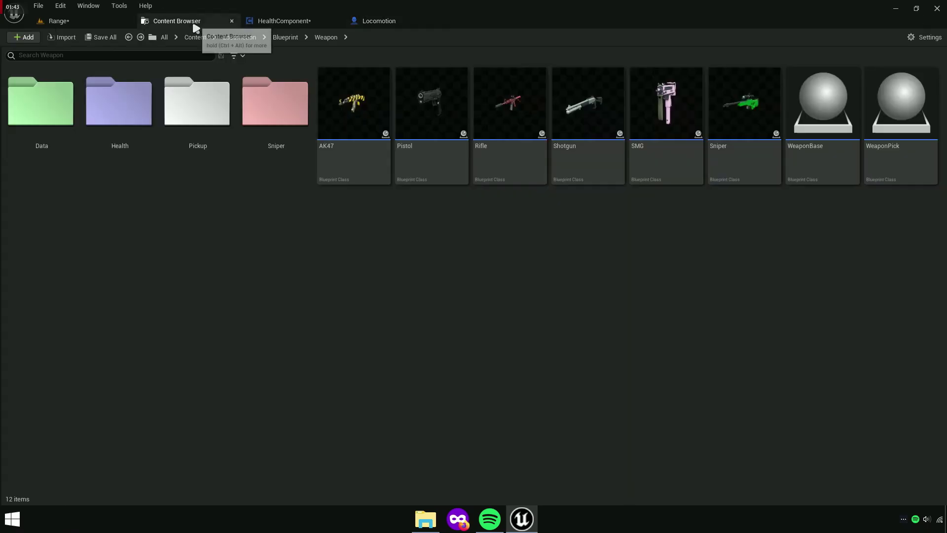
left_click(101, 37)
left_click(553, 368)
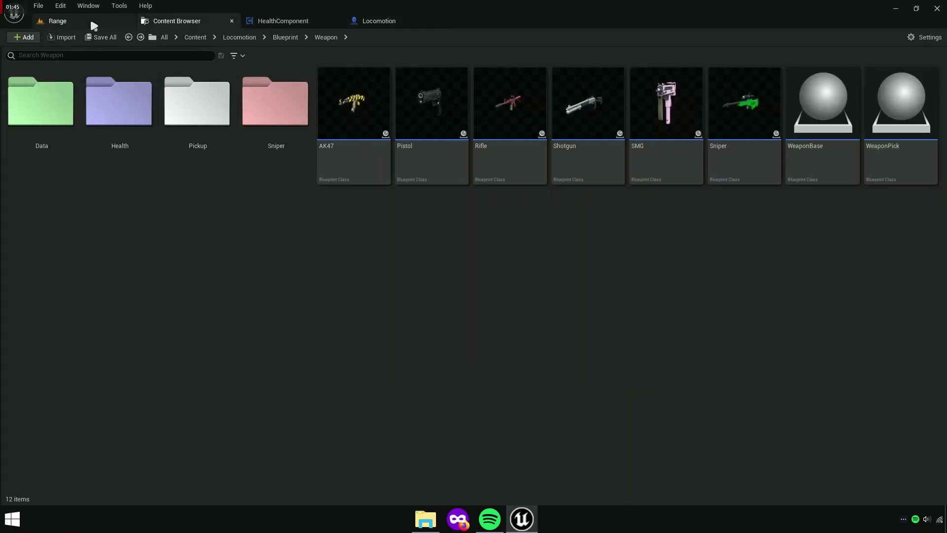
Place a PainCausingVolume on the floor of the Range level
left_click(92, 23)
left_click(129, 37)
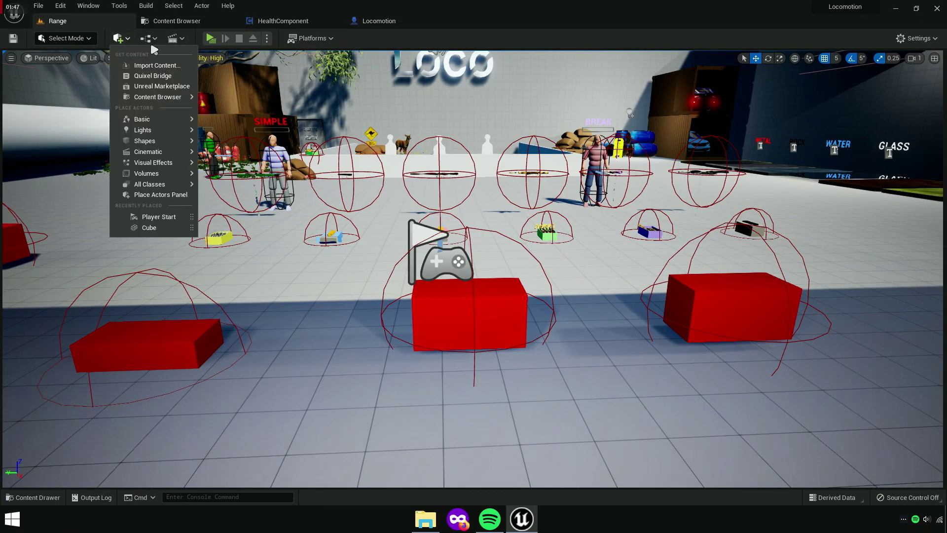
type("pain")
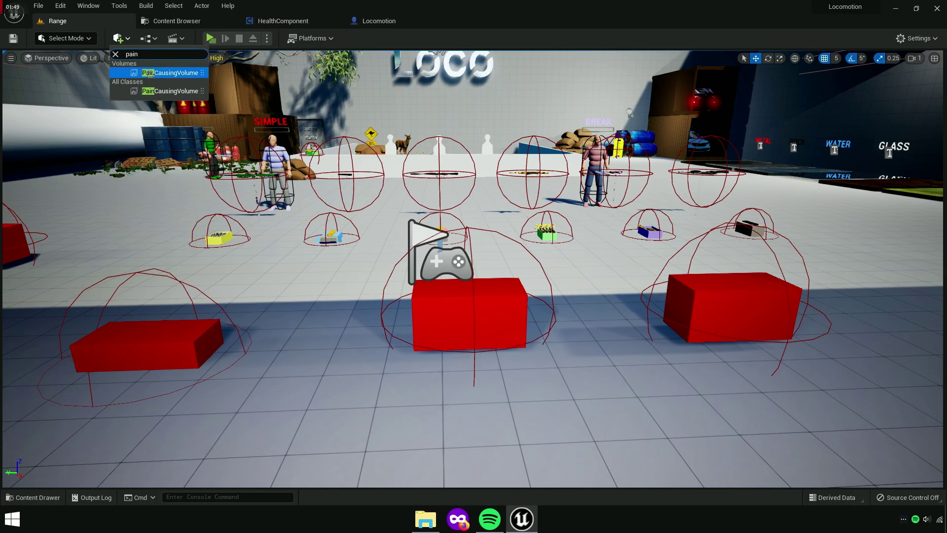
left_click(149, 73)
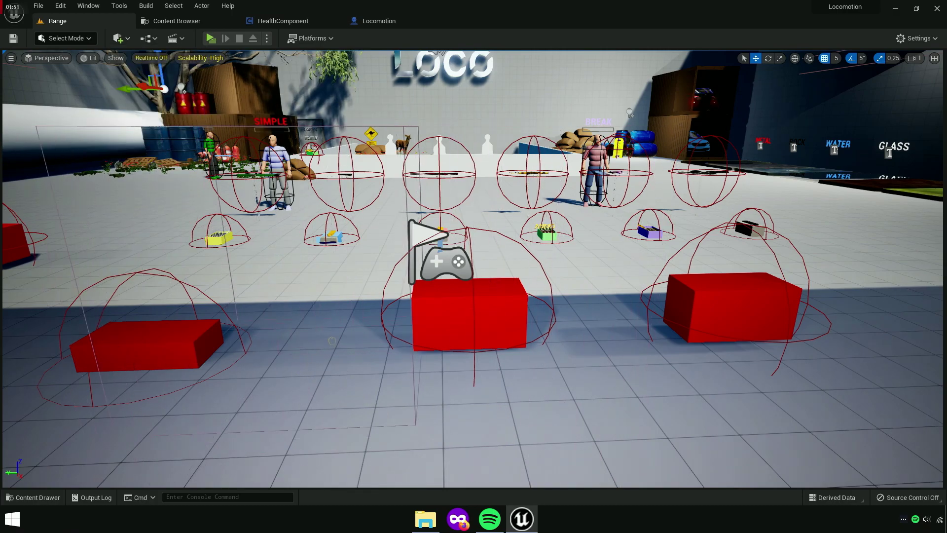
left_click_drag(332, 340, 507, 347)
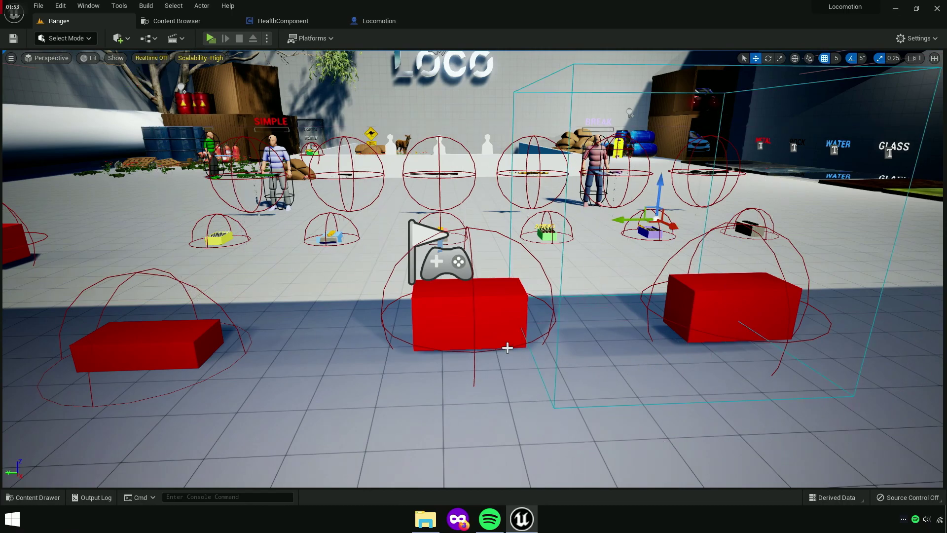
Move a red box pickup back beside the other red boxes
left_click(148, 320)
key("Delete")
right_click_drag(110, 286, 150, 268)
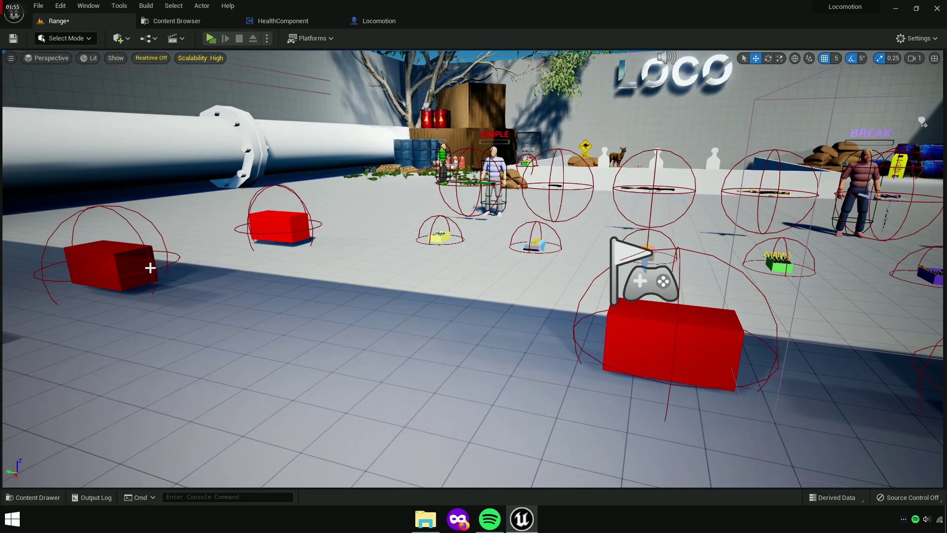
left_click(672, 347)
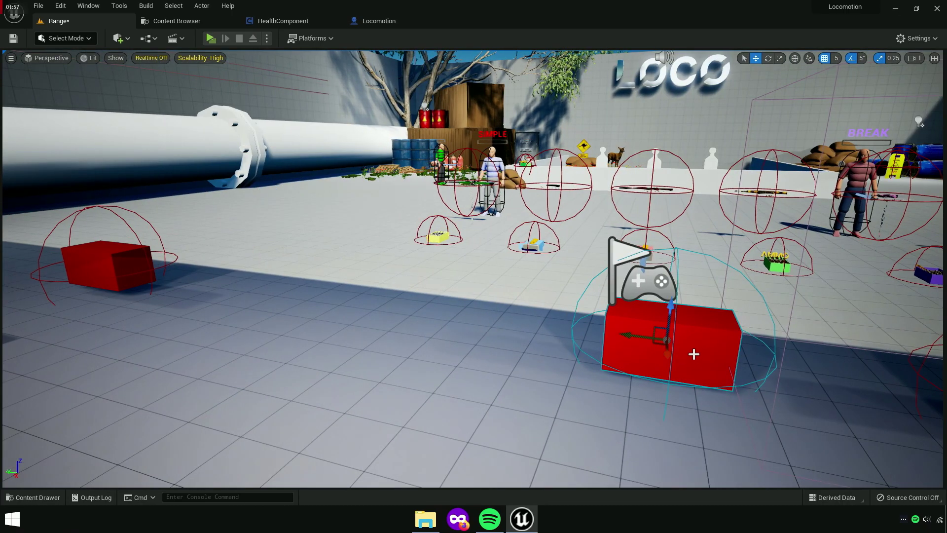
mouse_move(671, 345)
right_mouse_down()
mouse_move(734, 335)
mouse_move(408, 327)
right_mouse_up()
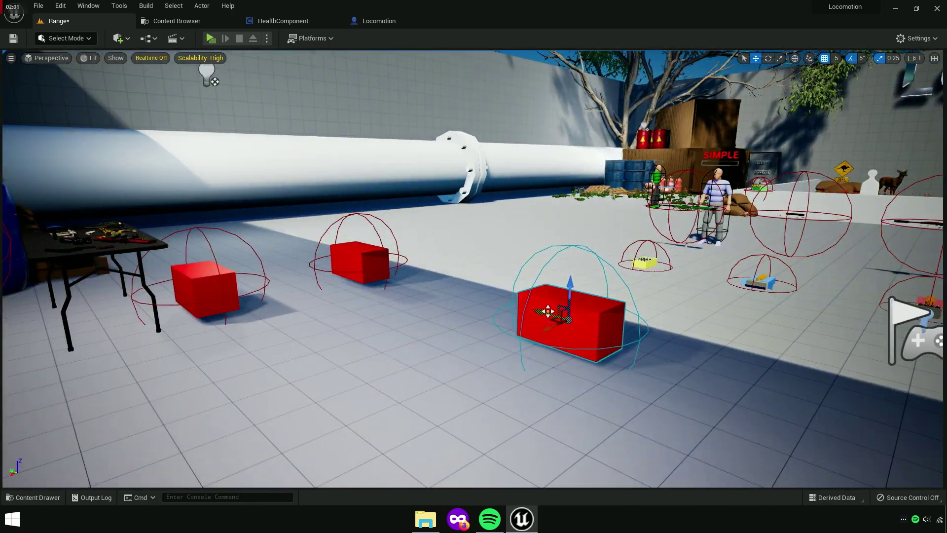
mouse_move(564, 325)
left_mouse_down()
mouse_move(318, 271)
mouse_move(429, 247)
left_mouse_up()
right_click_drag(430, 246, 742, 315)
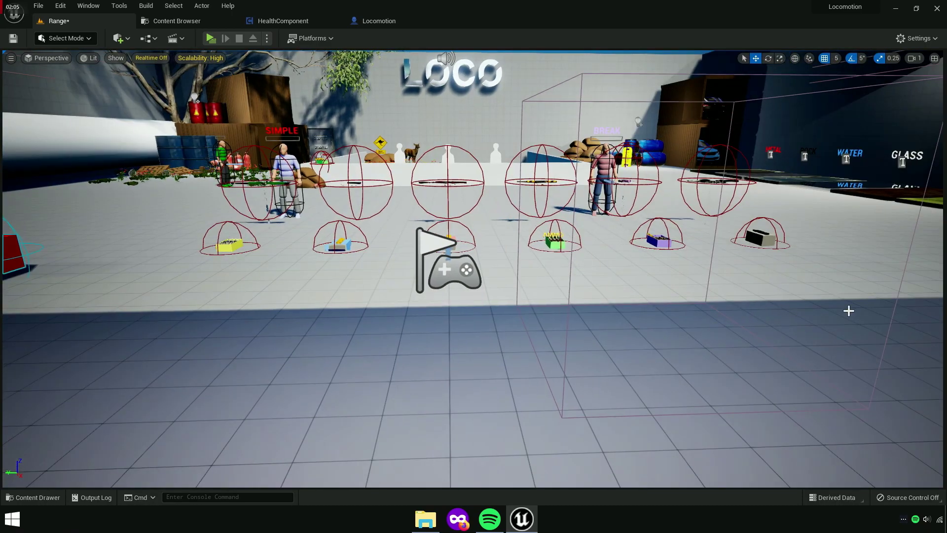
Shift the pain-causing volume to the left, near the red boxes
right_click_drag(897, 299, 735, 303)
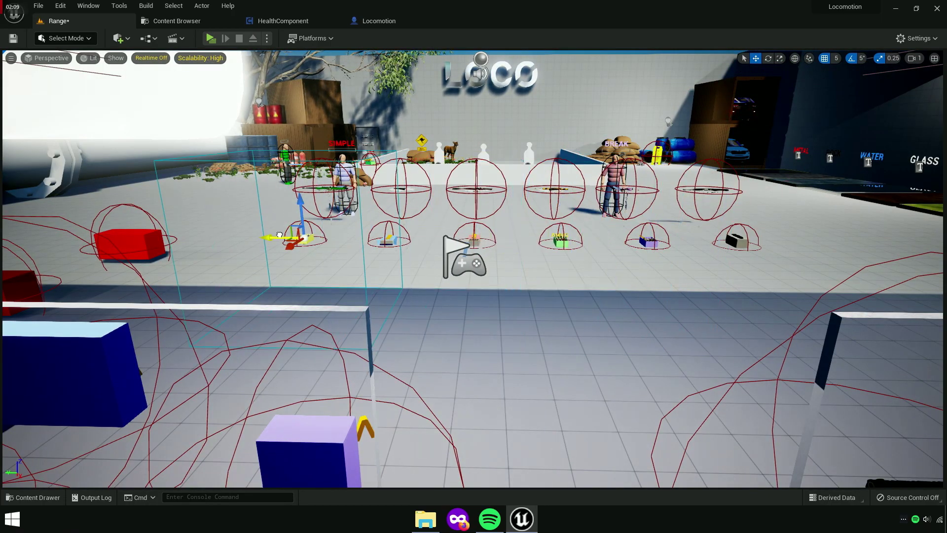
left_click_drag(580, 242, 296, 240)
mouse_move(296, 240)
right_mouse_down()
mouse_move(454, 264)
mouse_move(123, 47)
right_mouse_up()
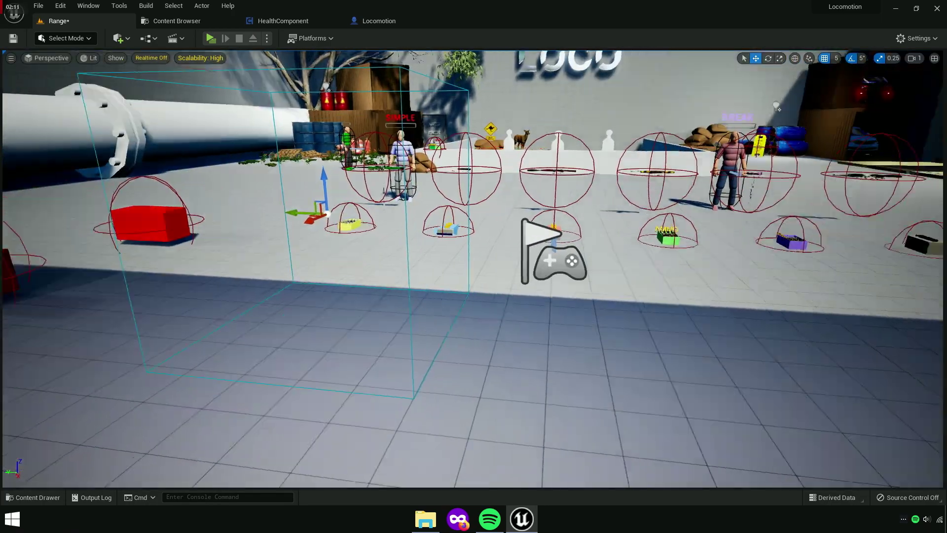
Place a Cube inside the pain volume and scale it down to a small block
left_click(127, 43)
type("cube")
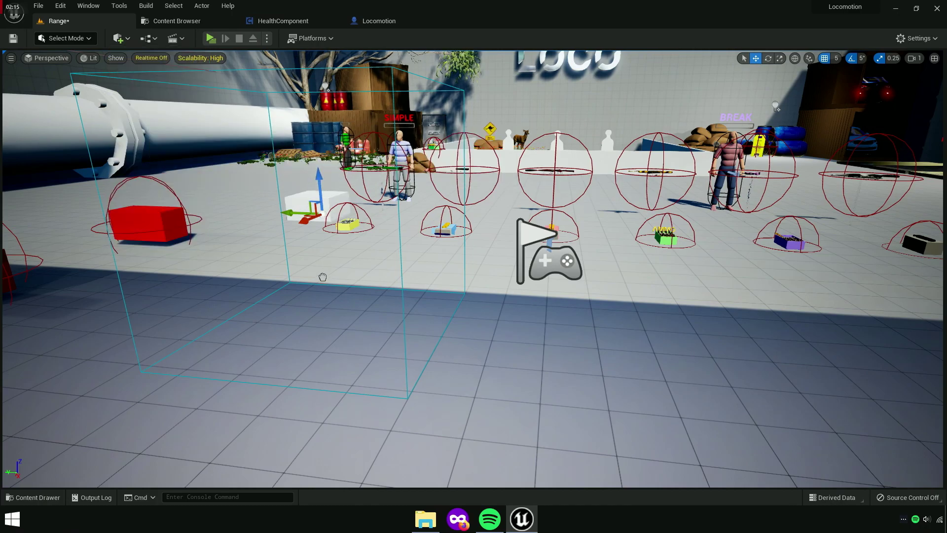
mouse_move(143, 83)
left_mouse_down()
mouse_move(345, 308)
mouse_move(395, 276)
left_mouse_up()
key("r")
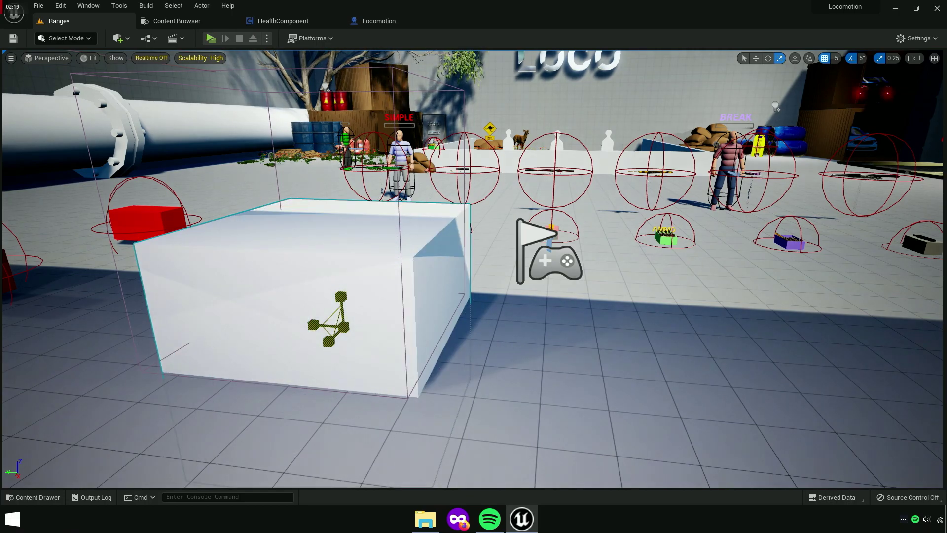
key("r")
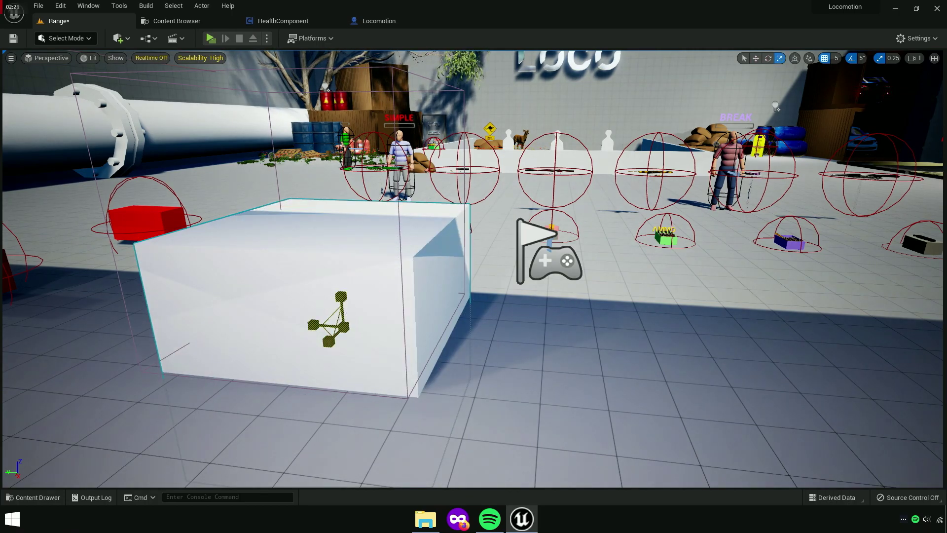
left_click_drag(344, 326, 336, 314)
key("w")
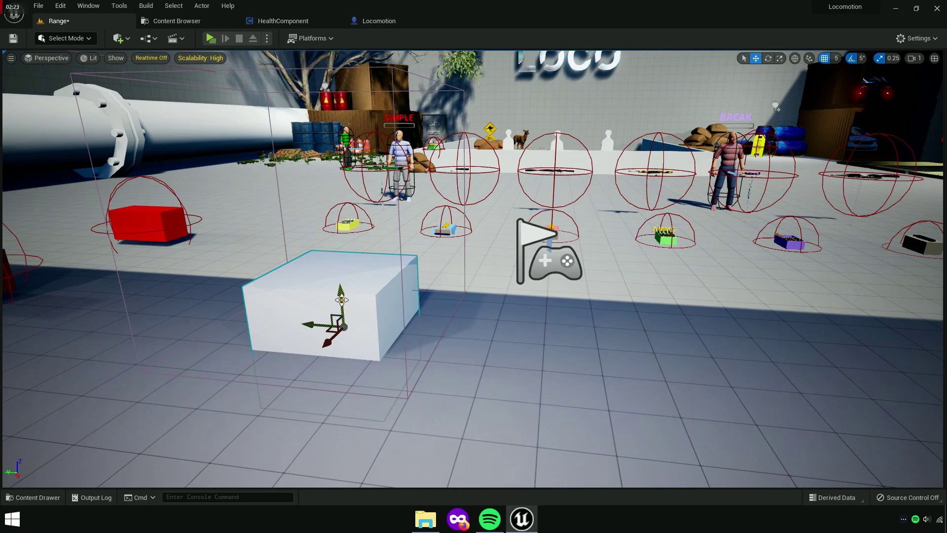
Playtest by walking into the pain volume, then view its Damage Per Sec of 10
left_click(211, 38)
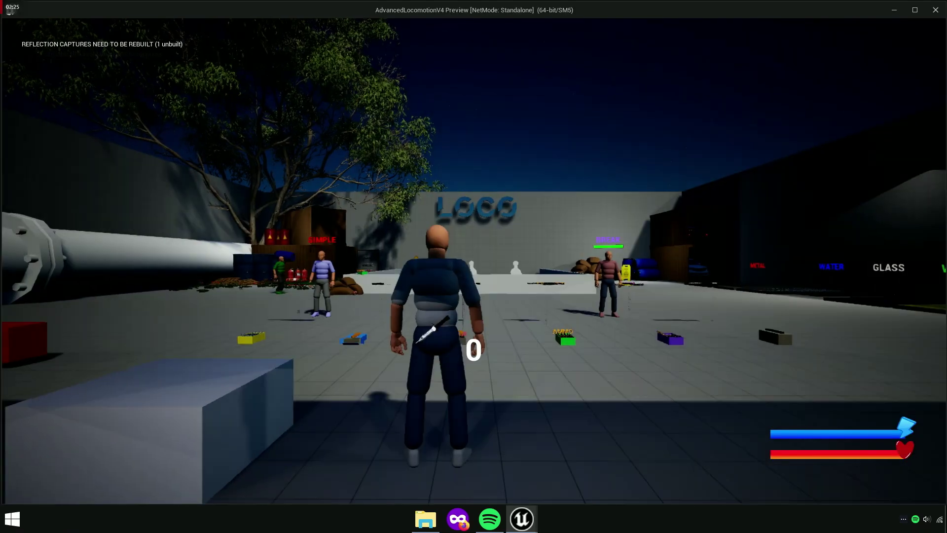
key("w")
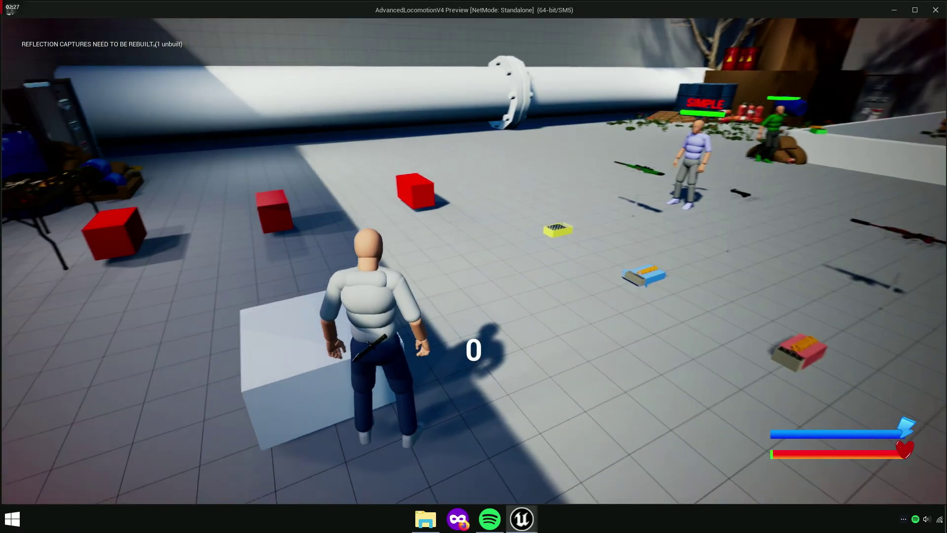
key("alt+Tab")
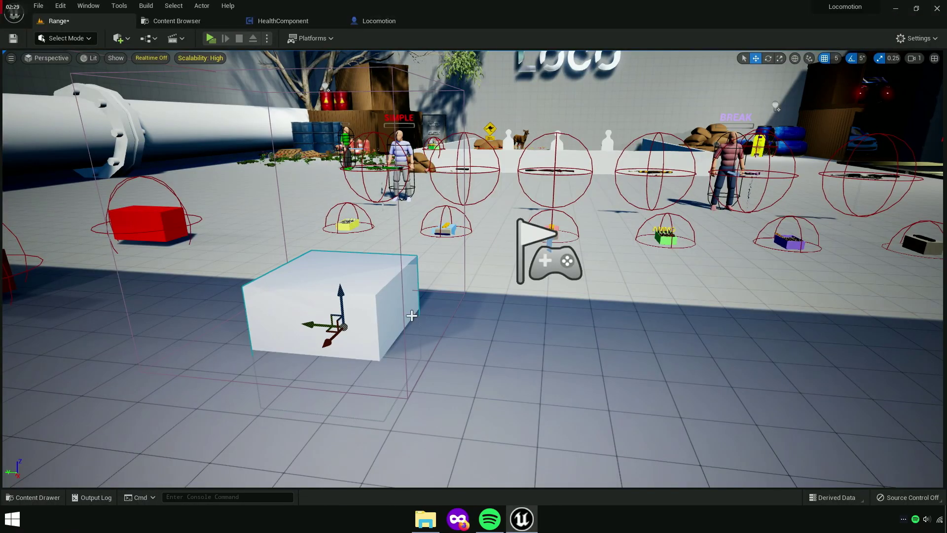
left_click(413, 225)
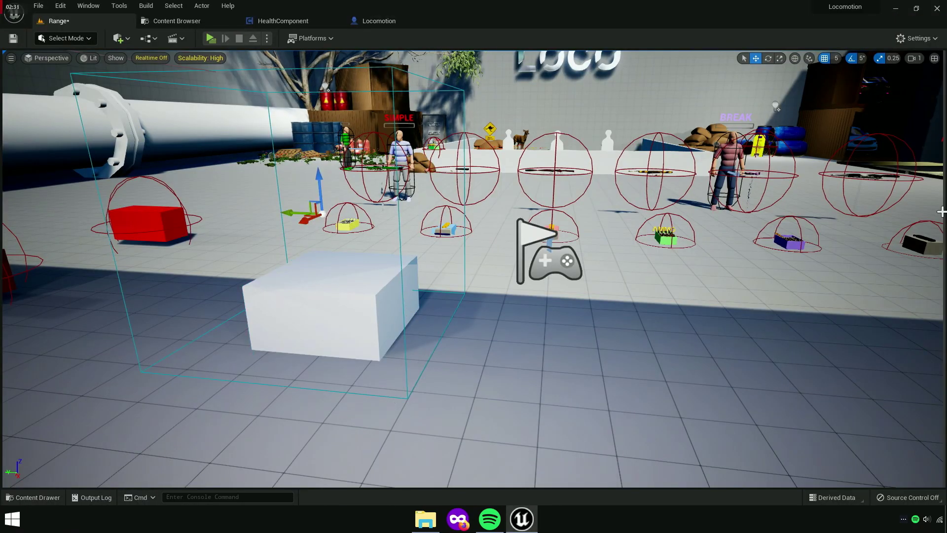
left_click(941, 207)
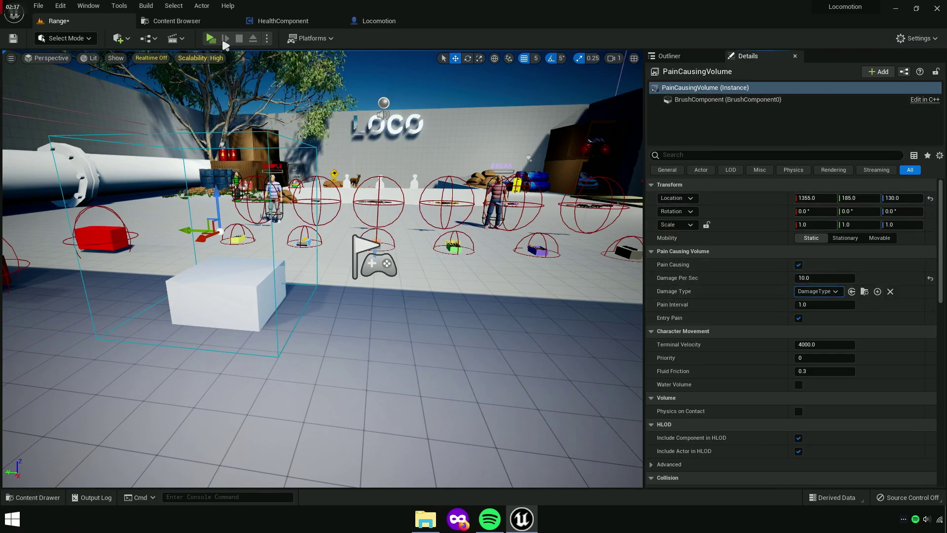
Playtest again on the white cube area, then return to the Locomotion blueprint
left_click(211, 38)
key("a")
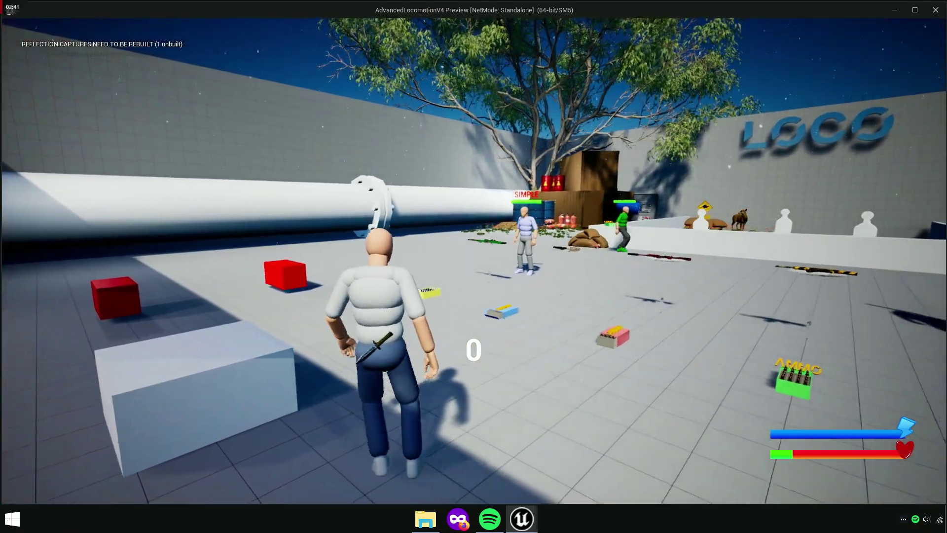
key("Escape")
left_click(290, 21)
left_click(377, 22)
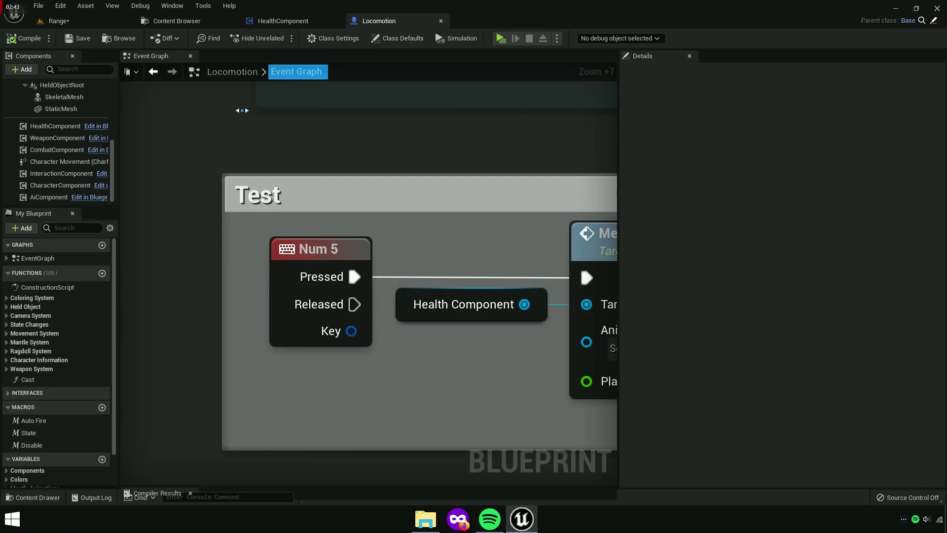
Filter the HealthComponent's Details for Recovery and change Recovery from 10.0 to 0.0
left_click(54, 127)
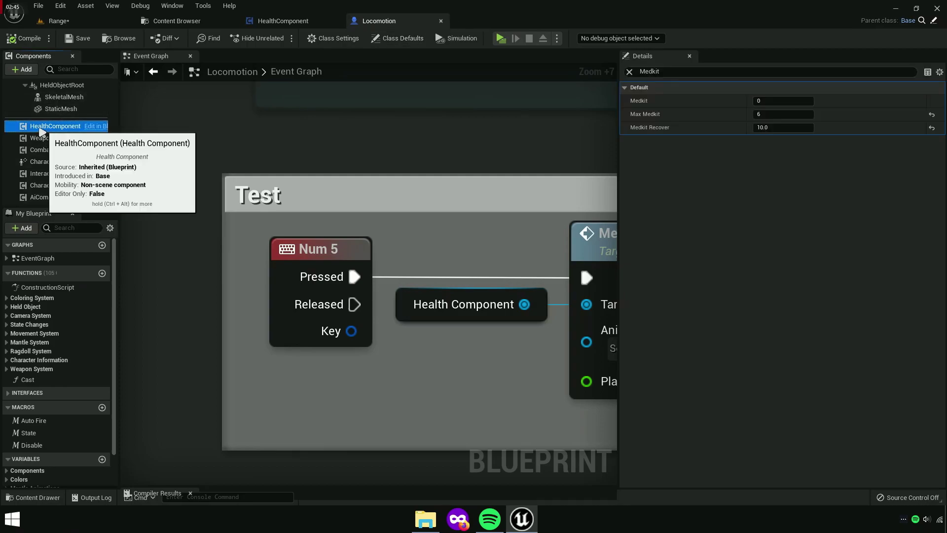
left_click(631, 72)
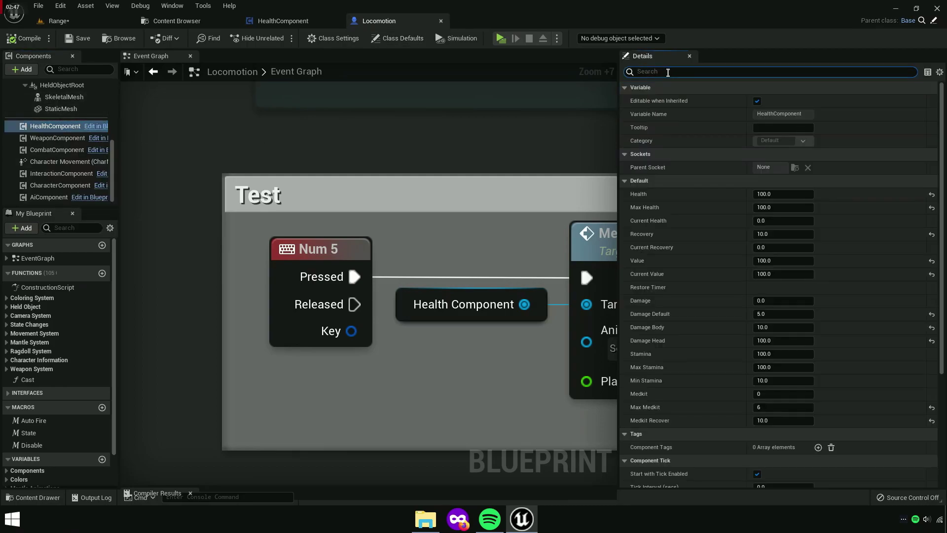
type("Health")
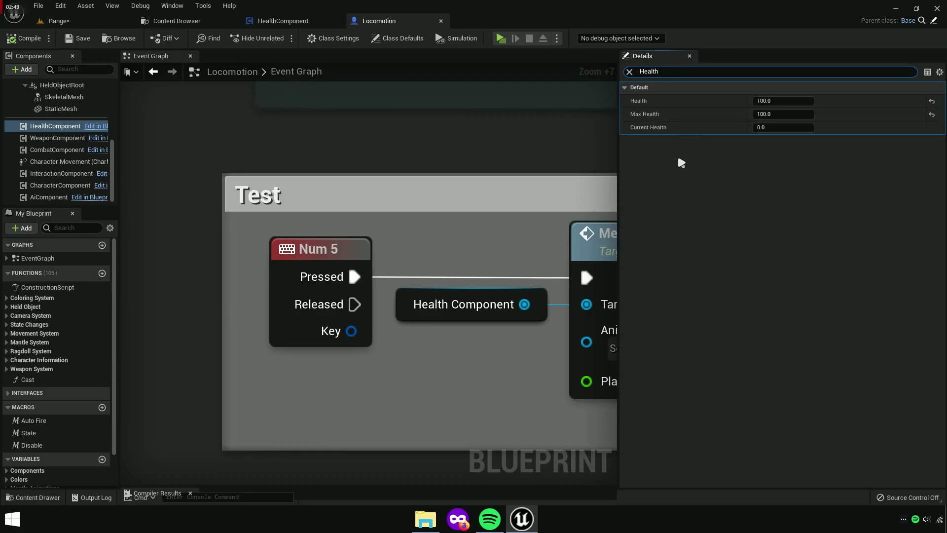
key("ctrl+a")
type("Recovery")
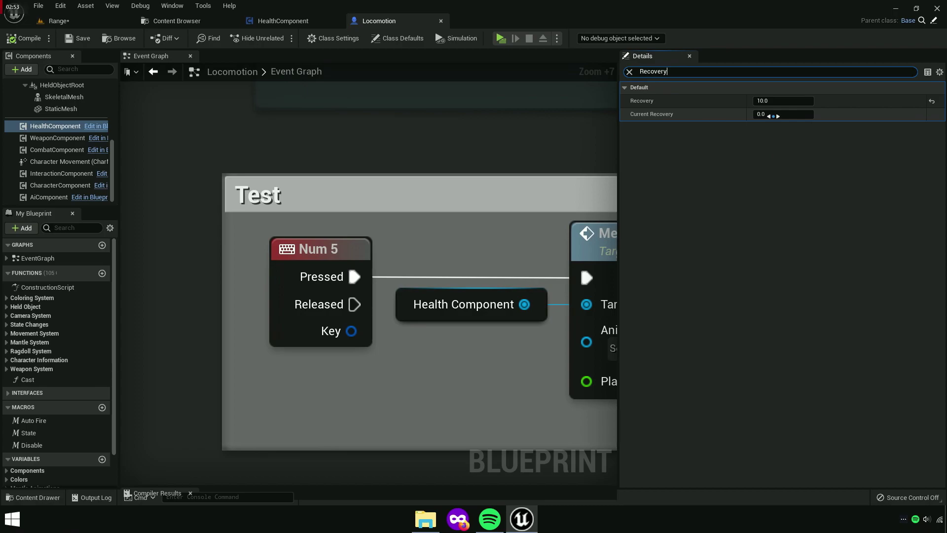
left_click(781, 101)
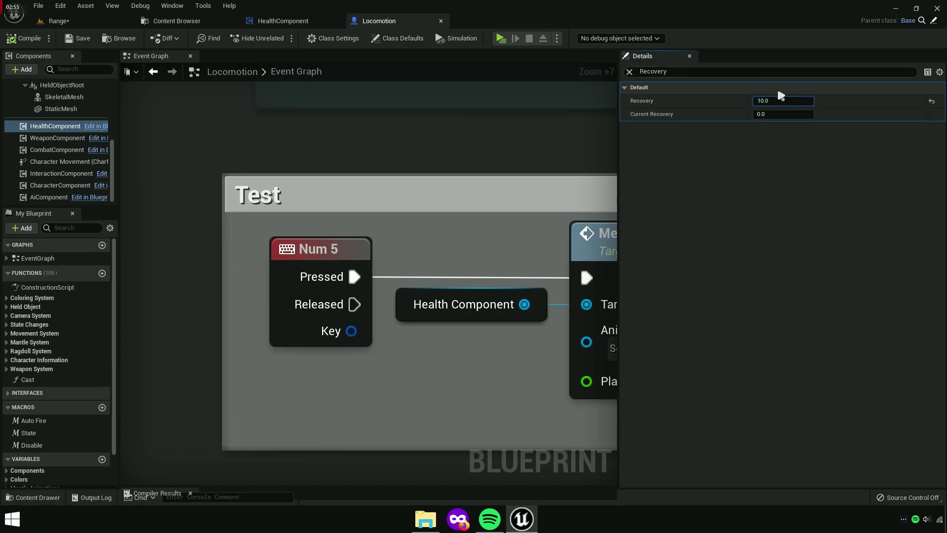
type("0")
key("Tab")
Playtest the level, running into the courtyard and picking up red box medkits
left_click(501, 38)
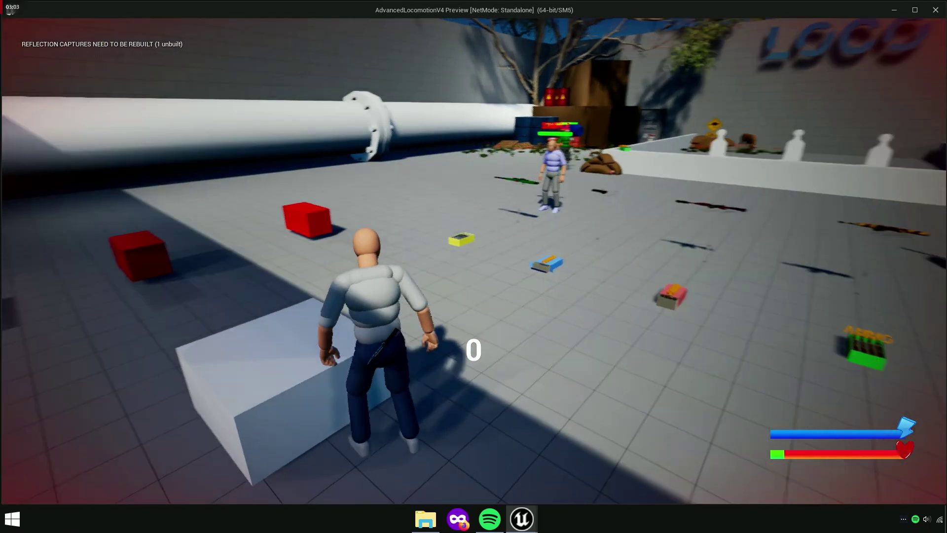
key("w")
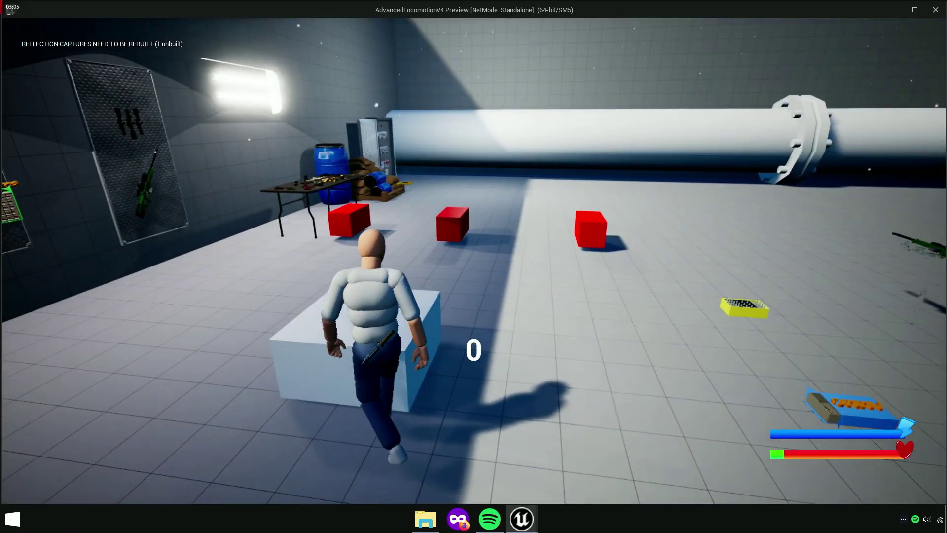
key("w")
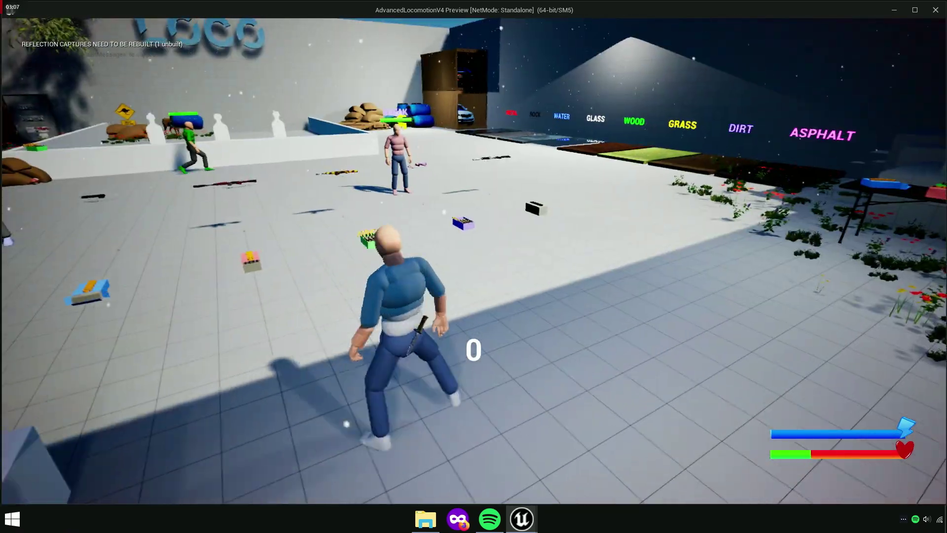
key("w")
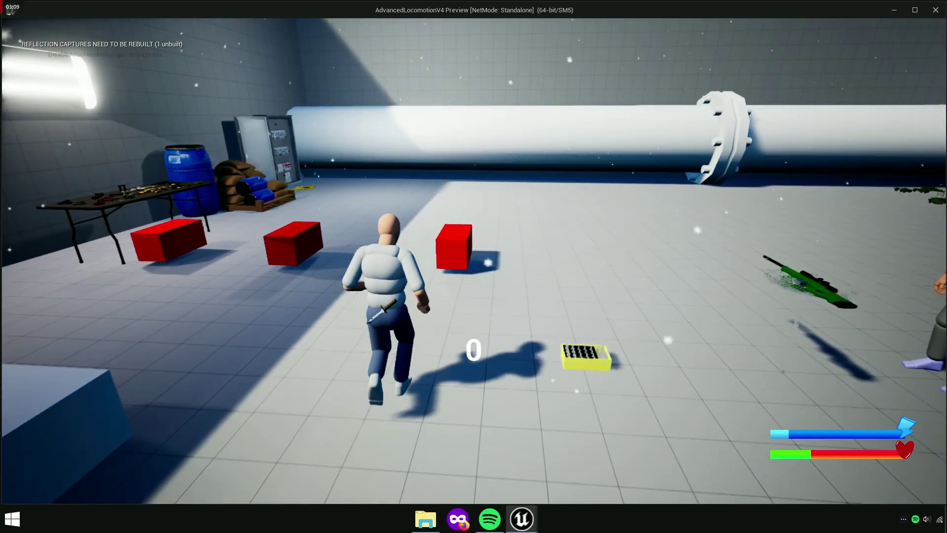
key("w")
key("e")
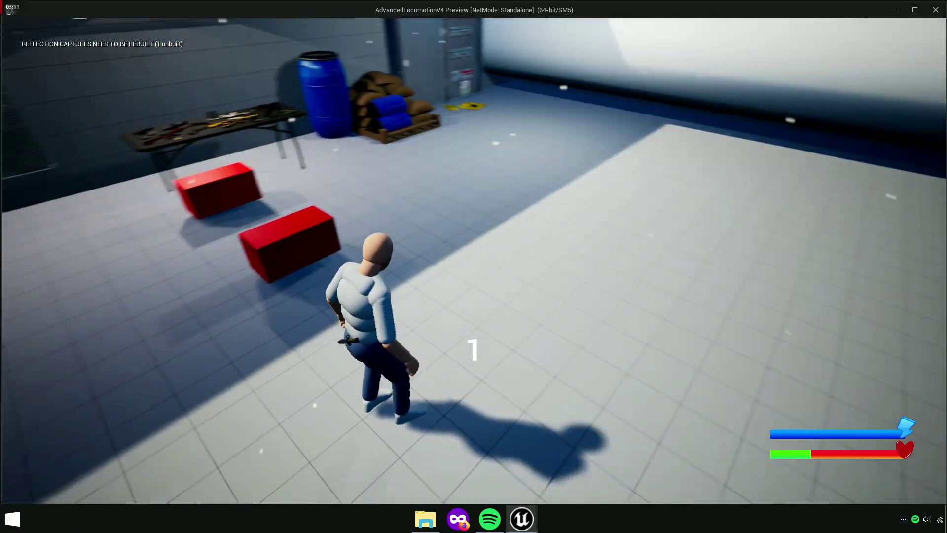
key("w")
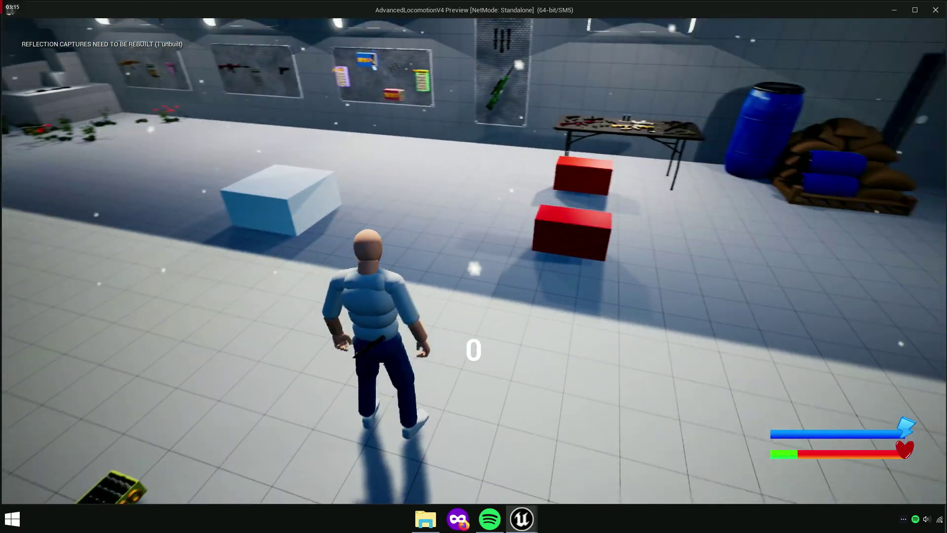
key("w")
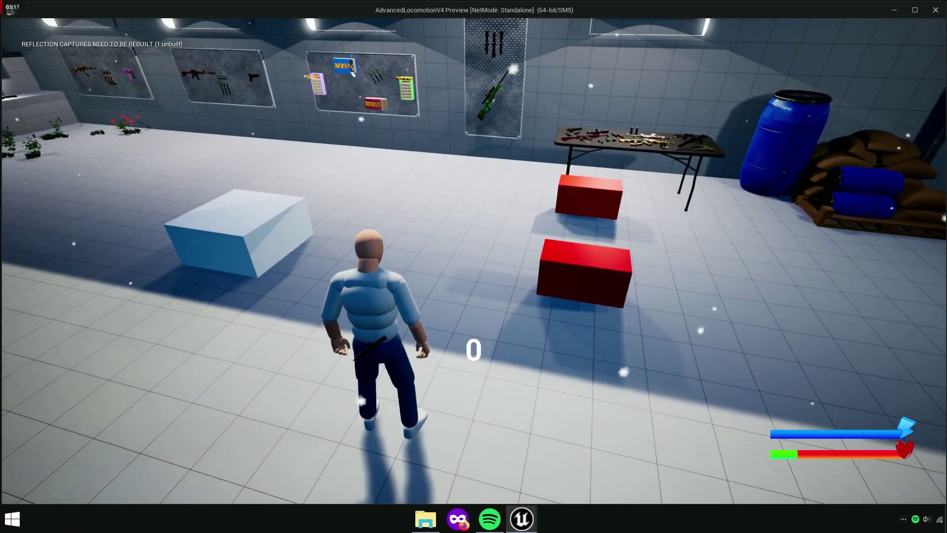
key("w")
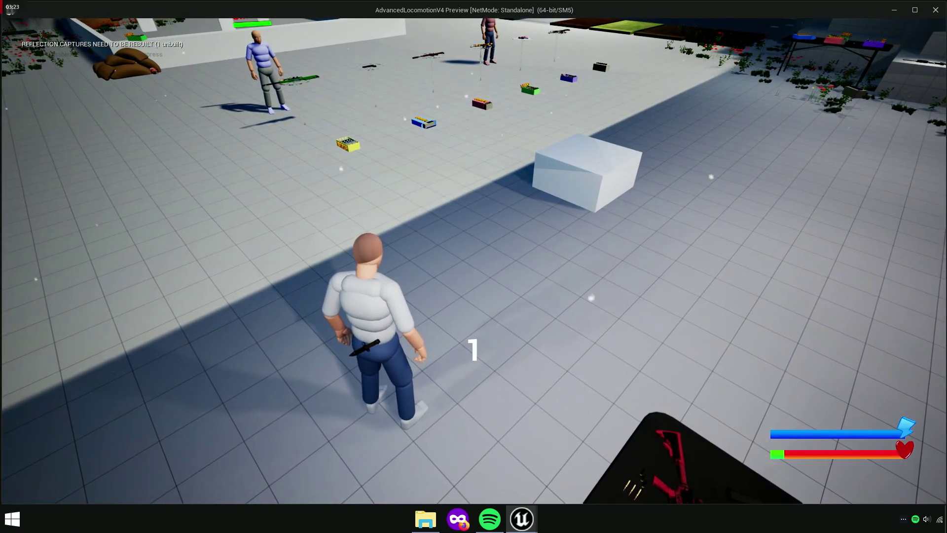
End the playtest and make more room in the Locomotion event graph
key("w")
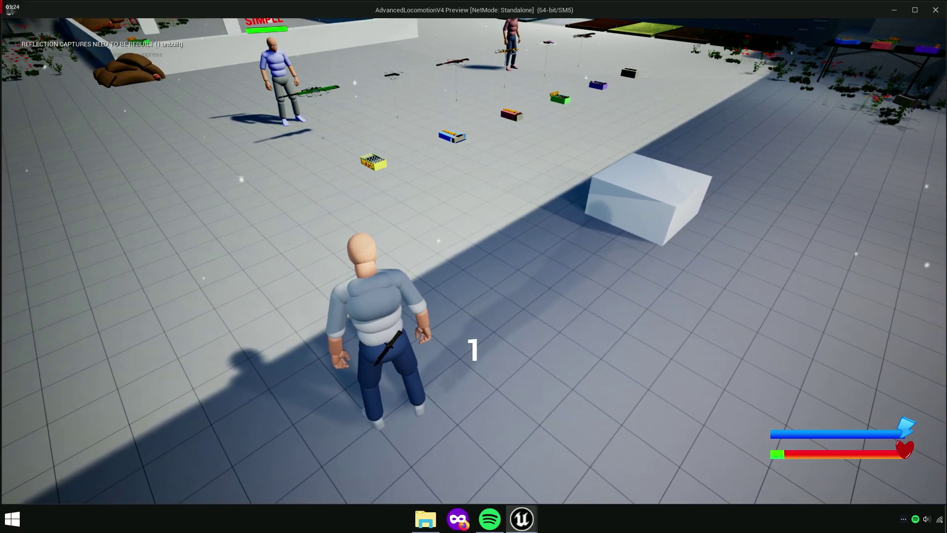
key("d")
key("Escape")
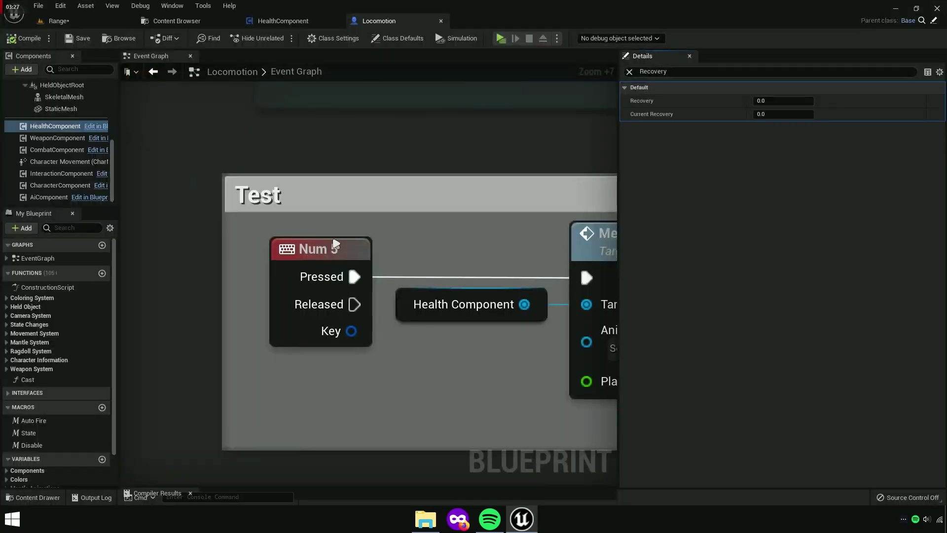
scroll(335, 347, "down", 1)
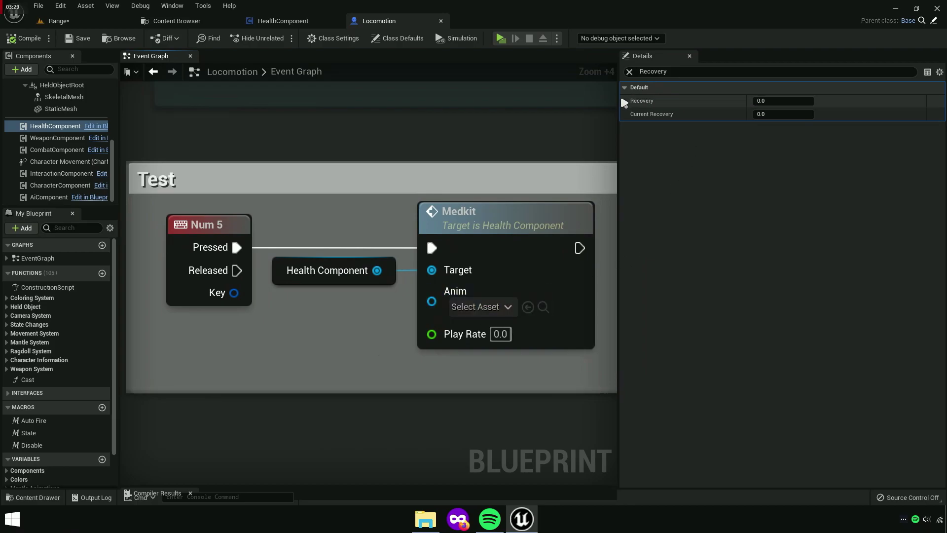
left_click_drag(618, 118, 704, 132)
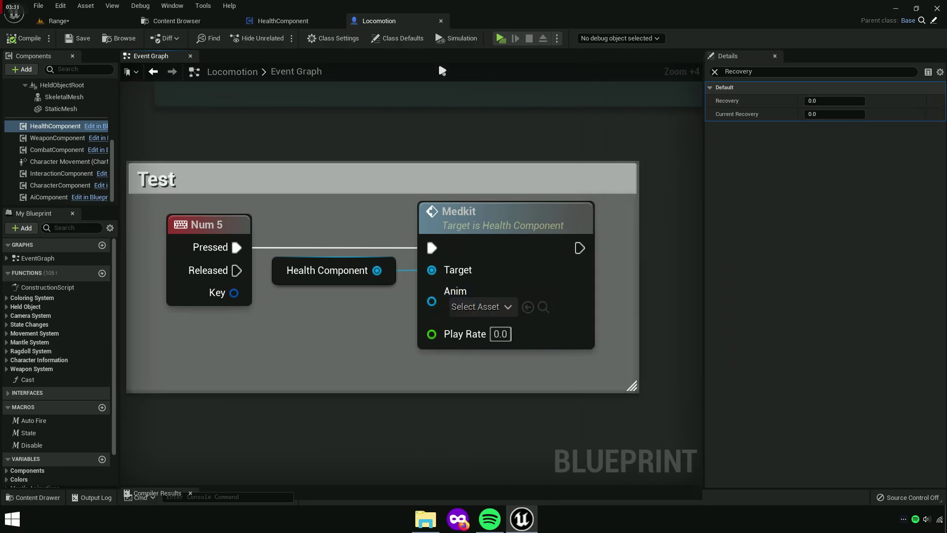
Back in Locomotion, clear the Recovery property filter and compile the blueprint
left_click(279, 22)
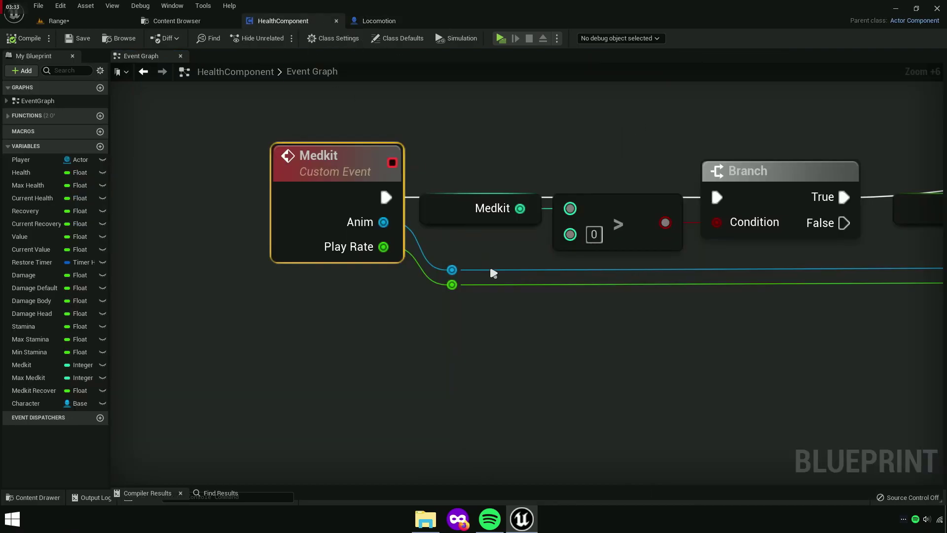
left_click(377, 19)
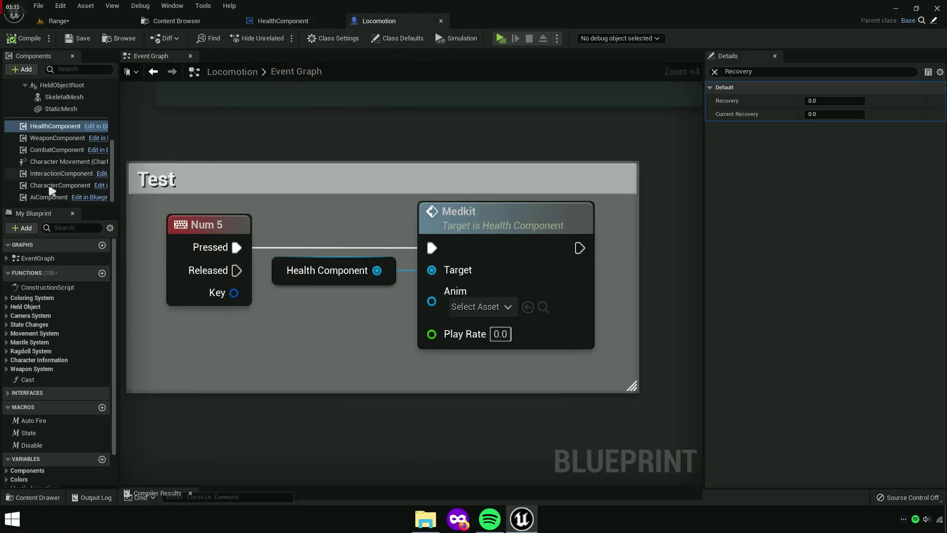
left_click(715, 72)
type("Medk")
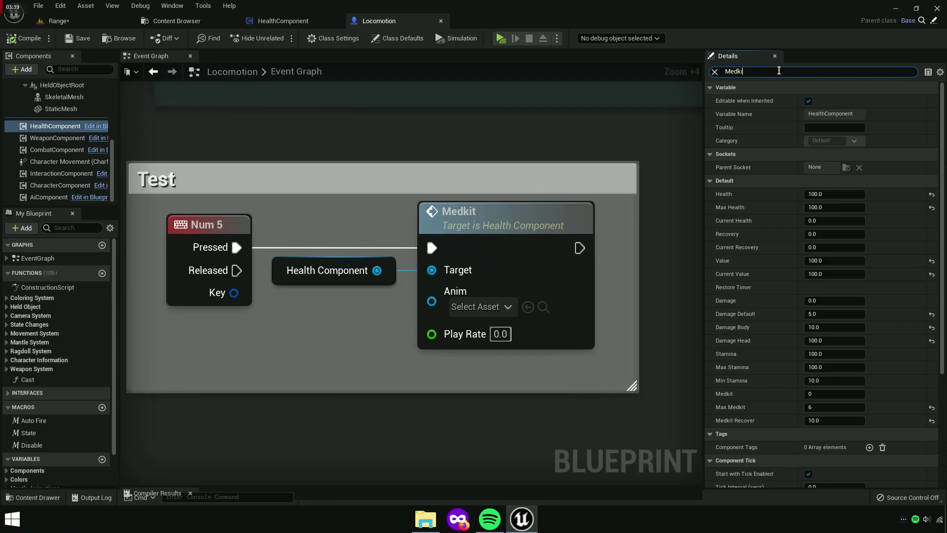
type("t")
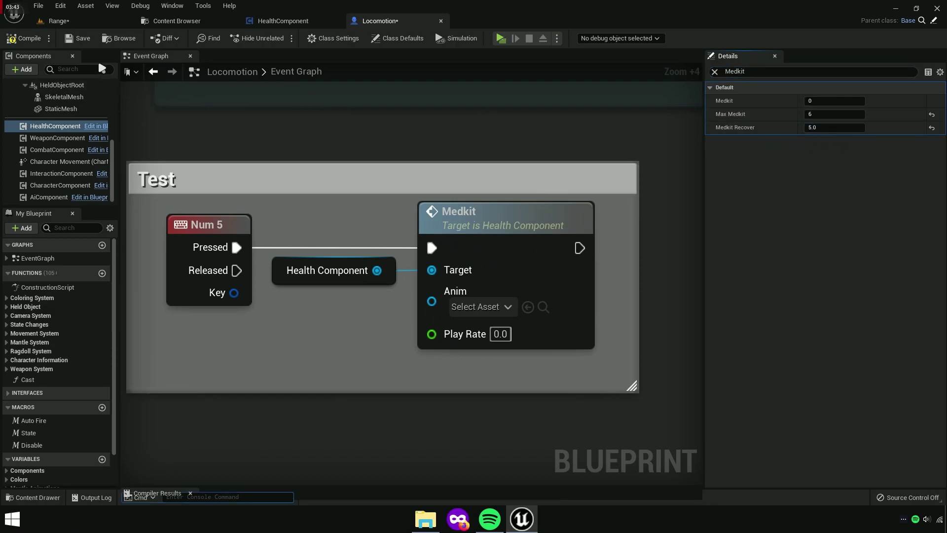
left_click(80, 39)
Playtest the level, running and healing around the white box and climbing onto it
left_click(514, 35)
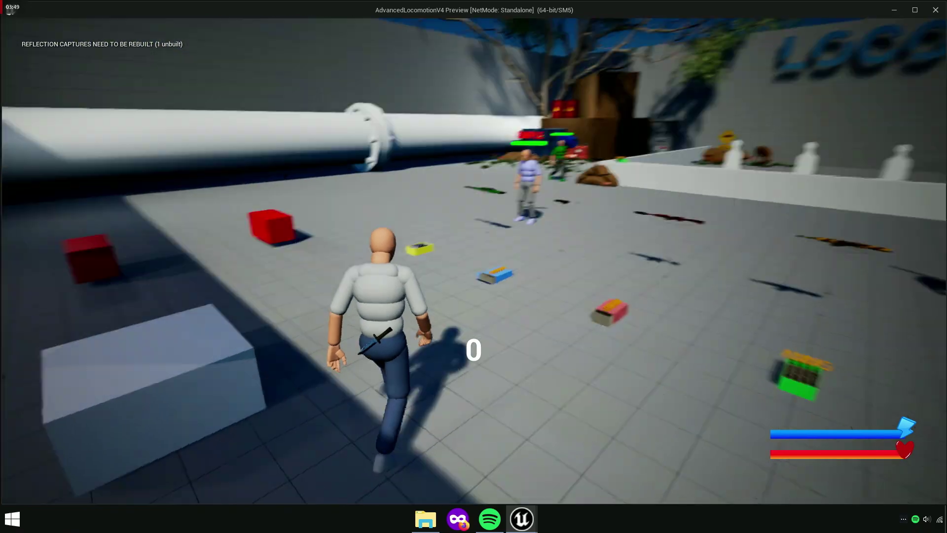
key("w")
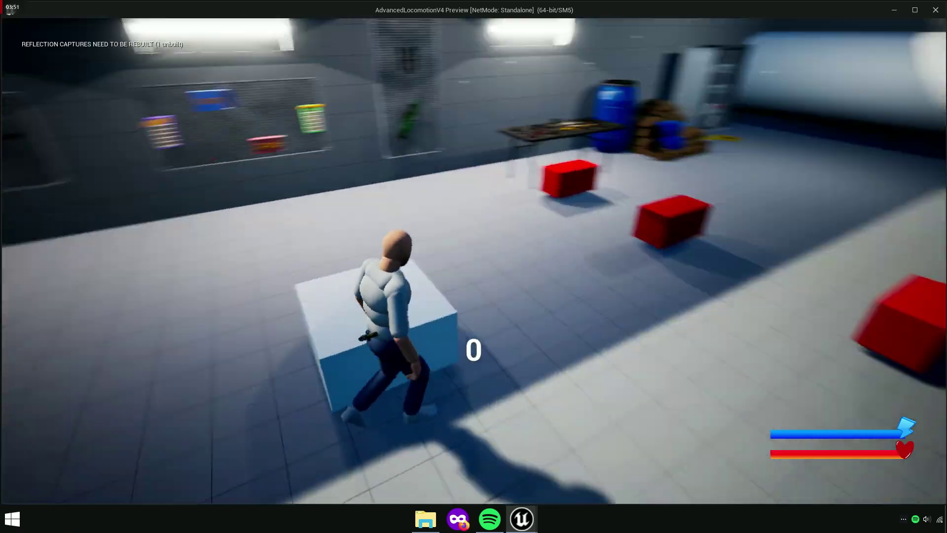
key("w")
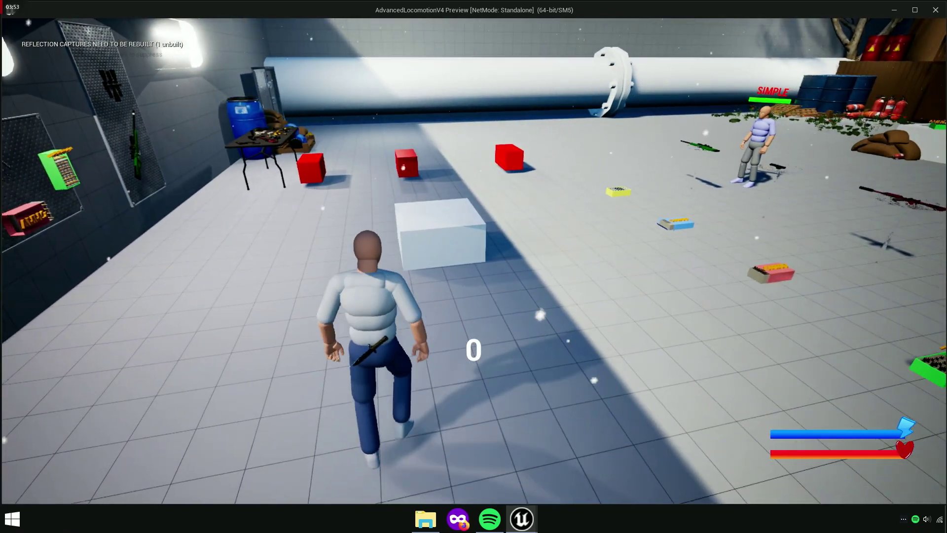
key("w")
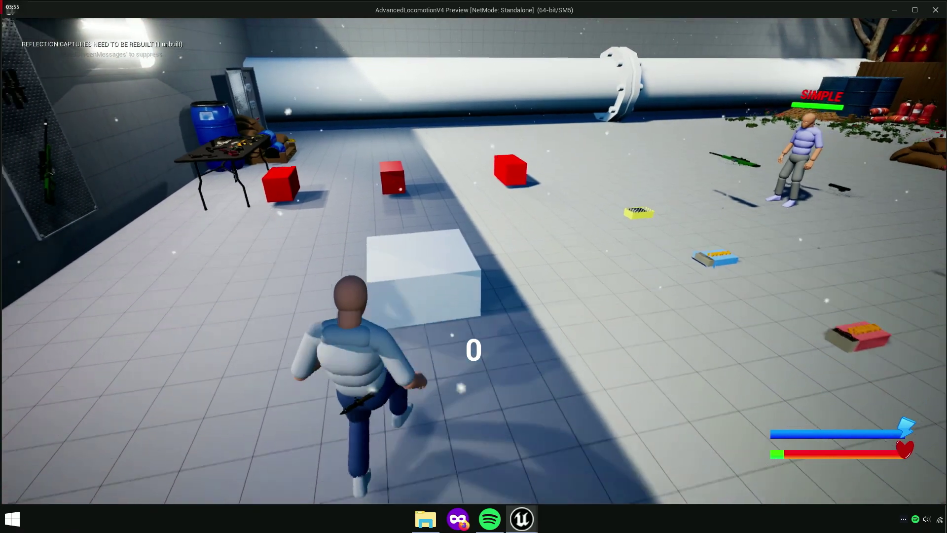
key("w")
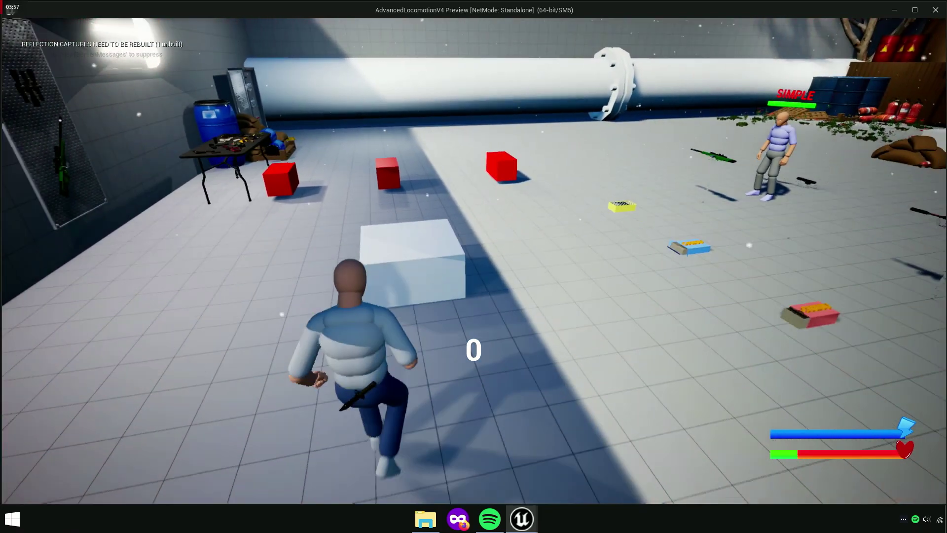
key("space")
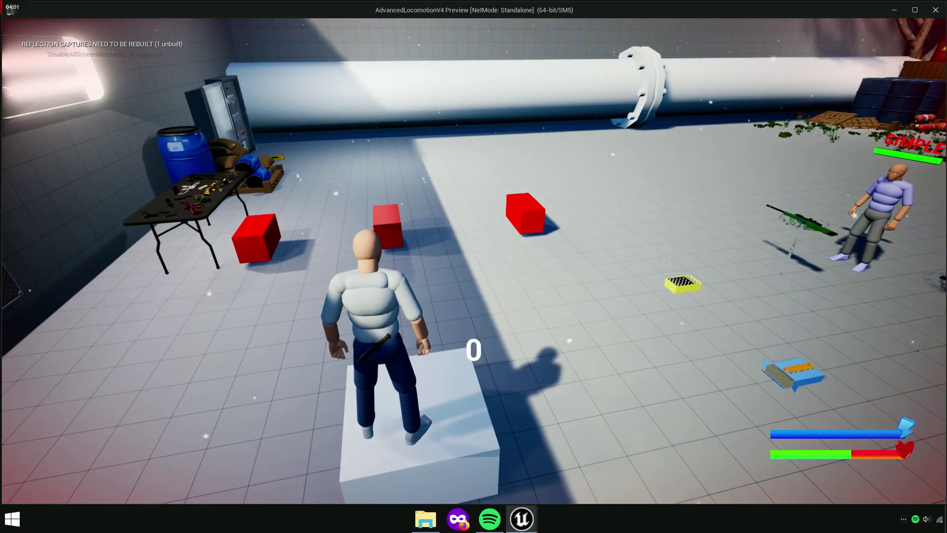
key("w")
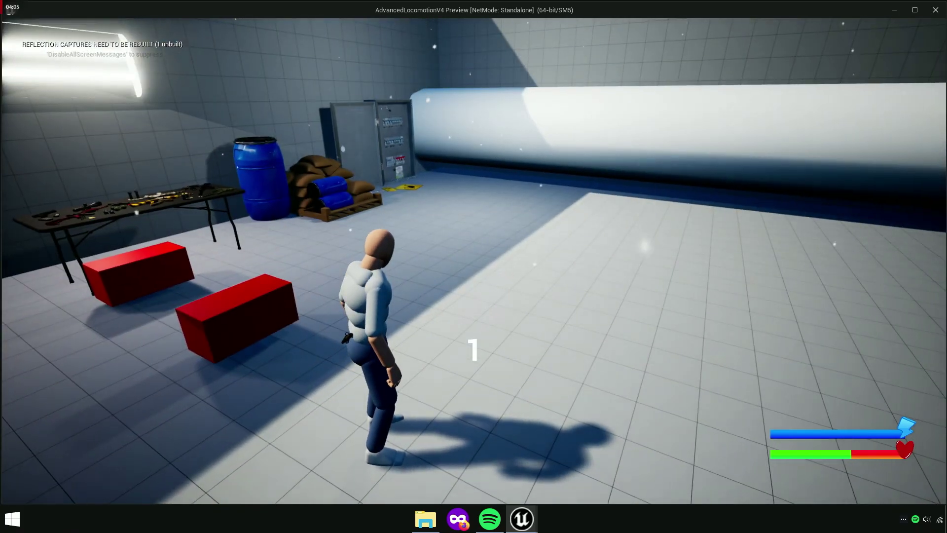
Pick up a medkit from the red crate, use medkits to heal, and stop the playtest
key("2")
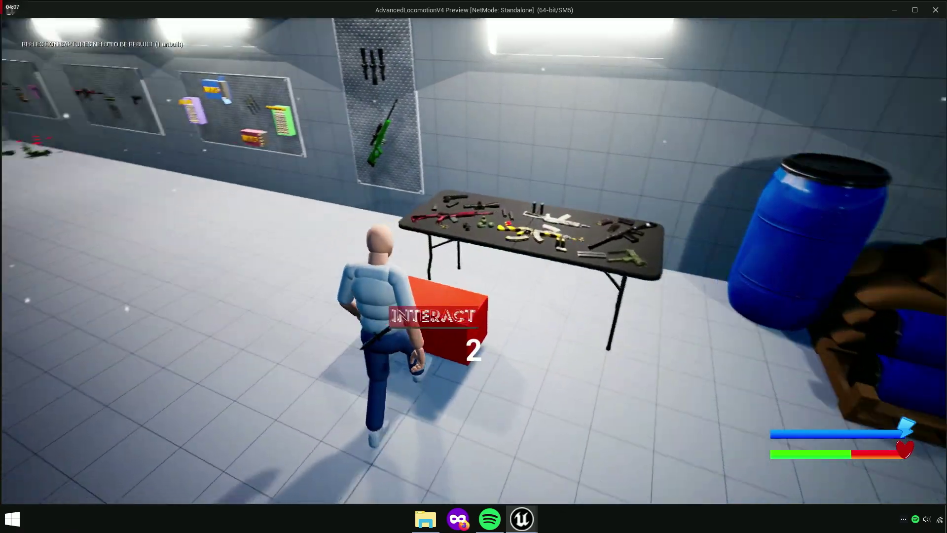
key("3")
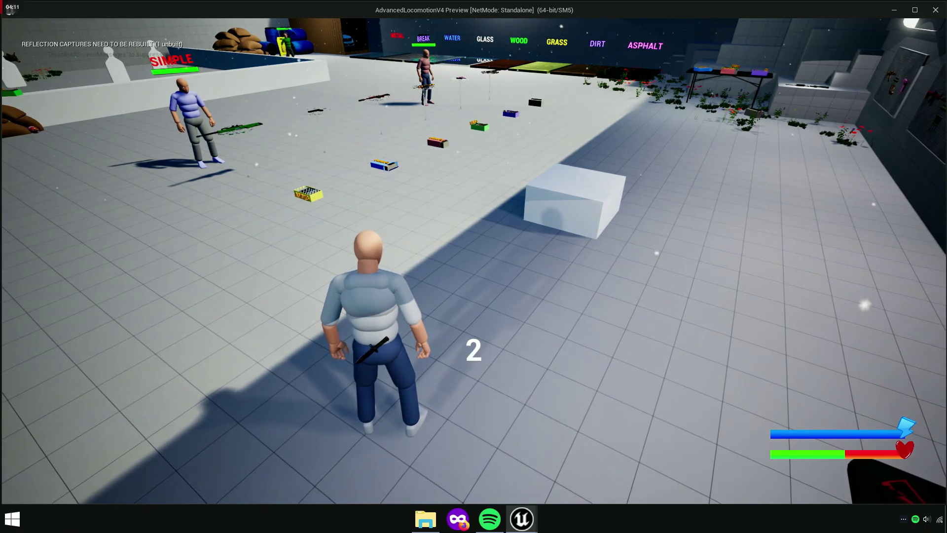
key("1")
key("0")
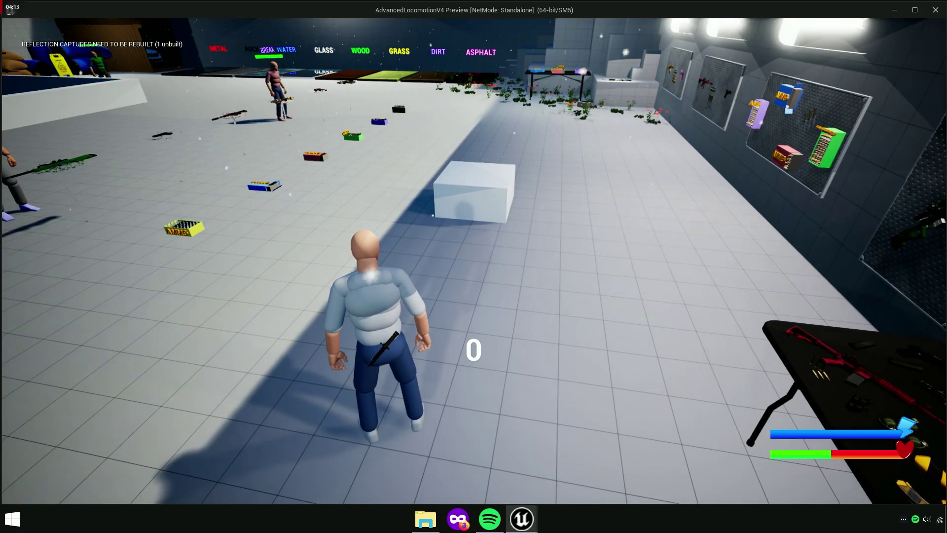
key("Escape")
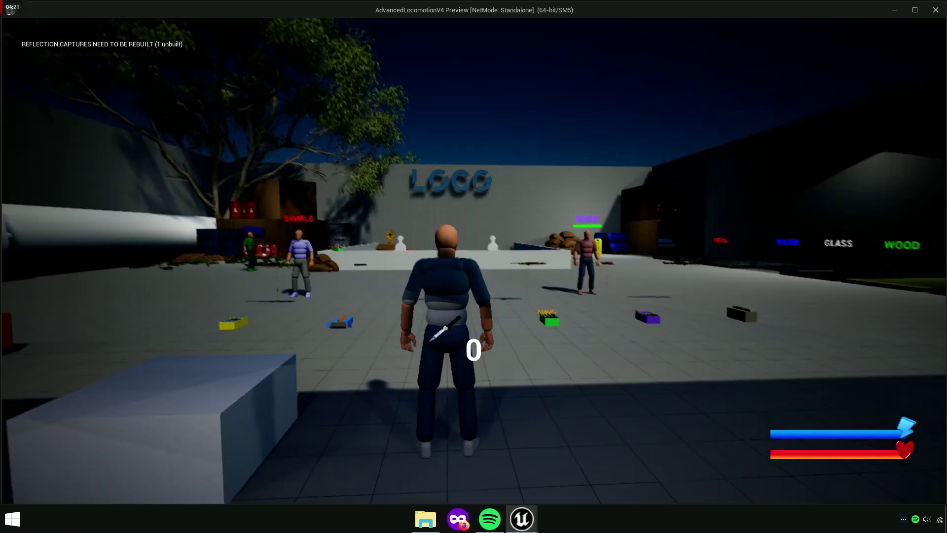
key("Escape")
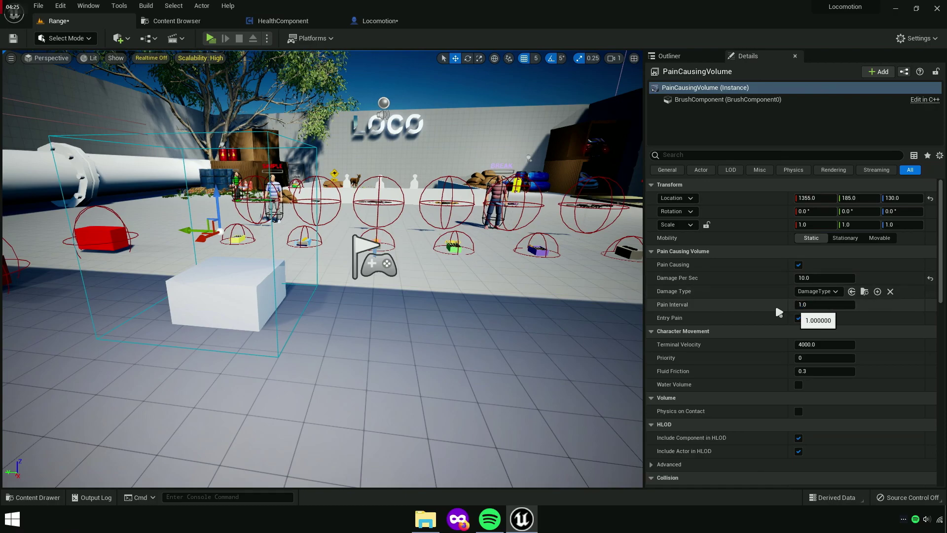
Set the pain volume's Damage Per Sec to 50.0 and playtest running toward the pipe wall
left_click(819, 305)
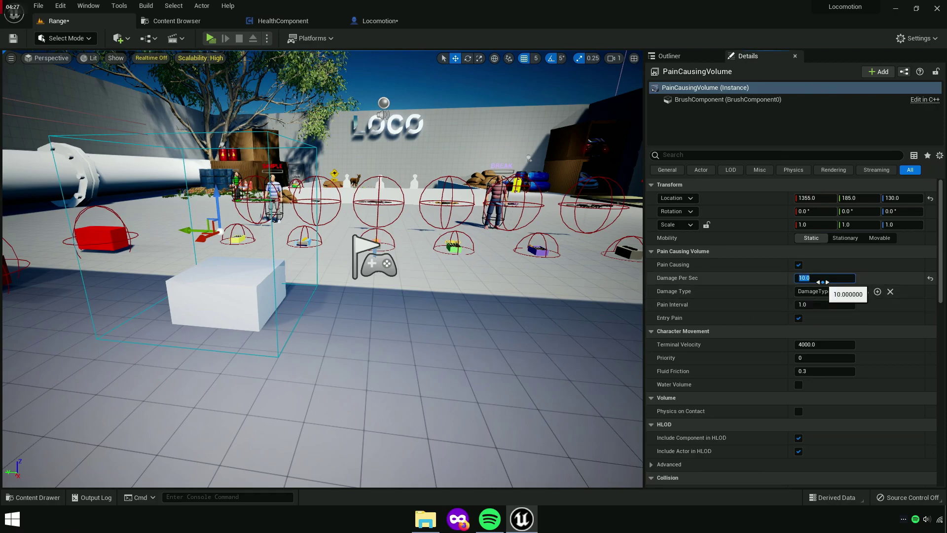
type("50")
left_click(211, 38)
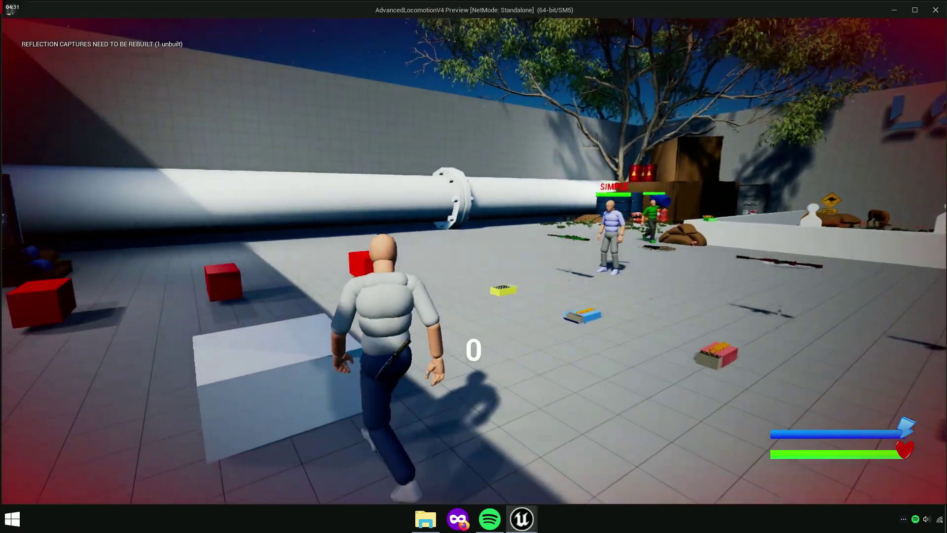
key("w")
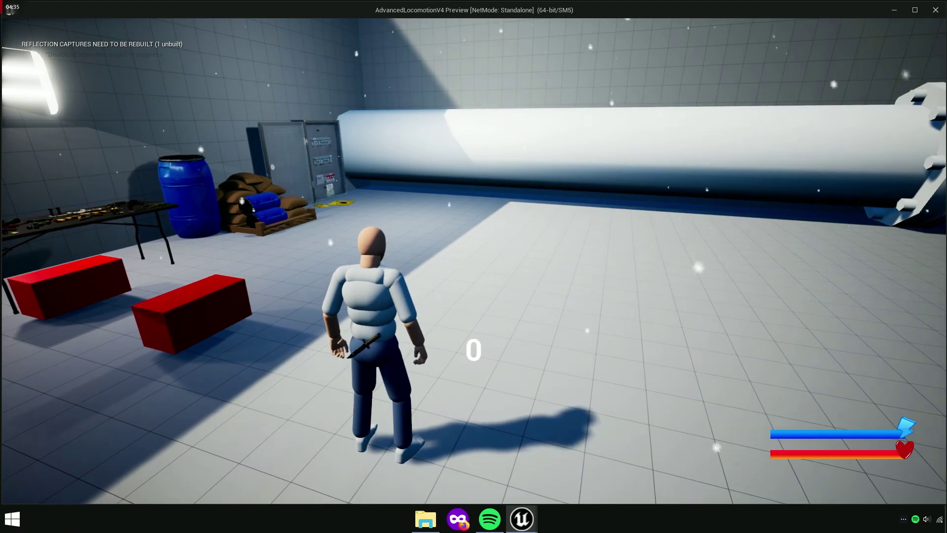
key("Escape")
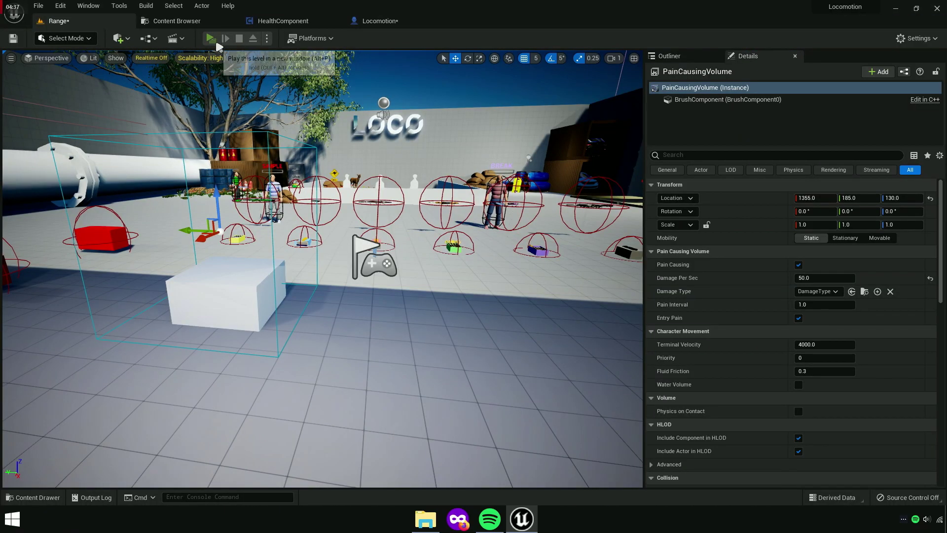
Playtest through the damage area, picking up and using a medkit, then Save All
left_click(217, 45)
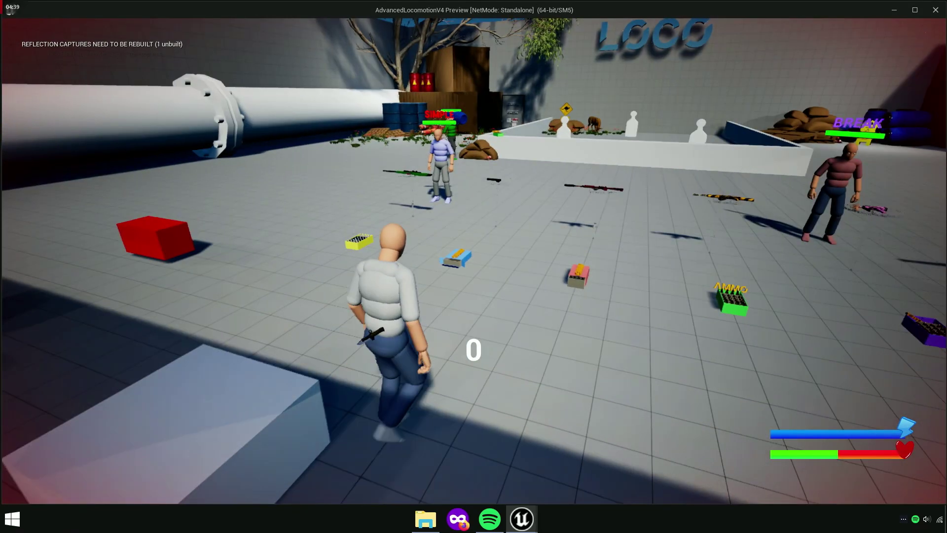
key("w")
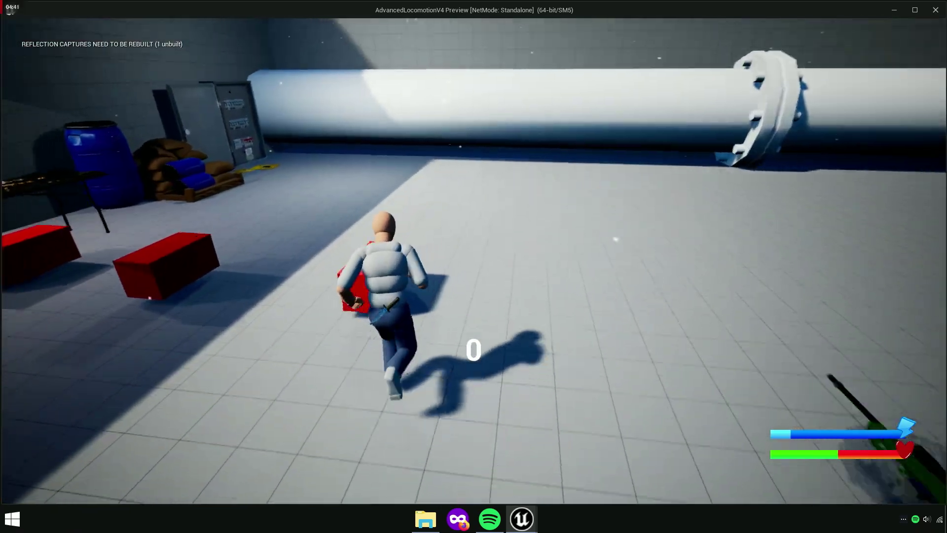
key("e")
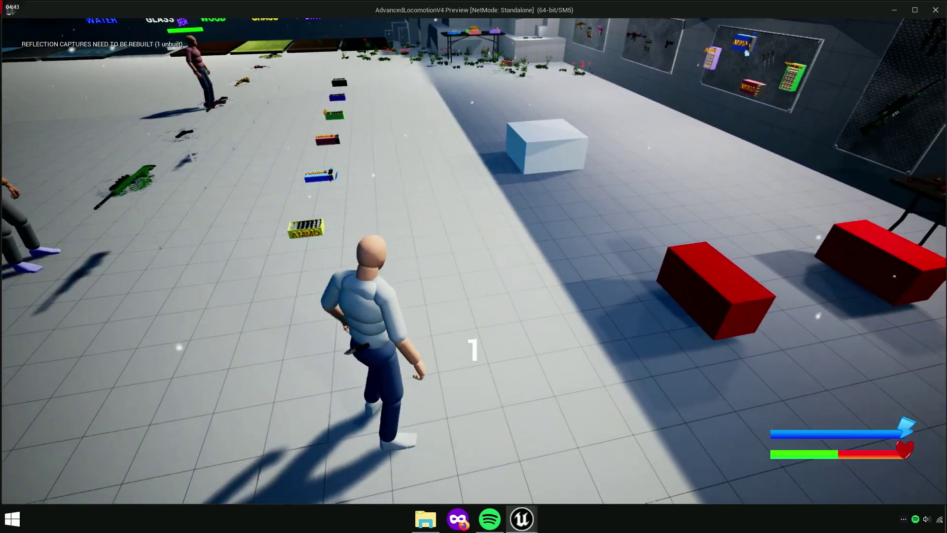
key("w")
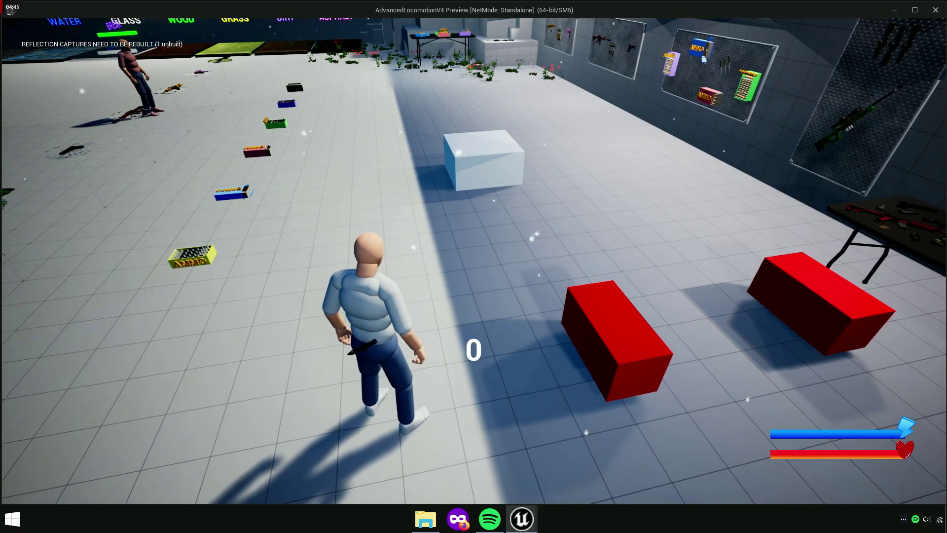
key("w")
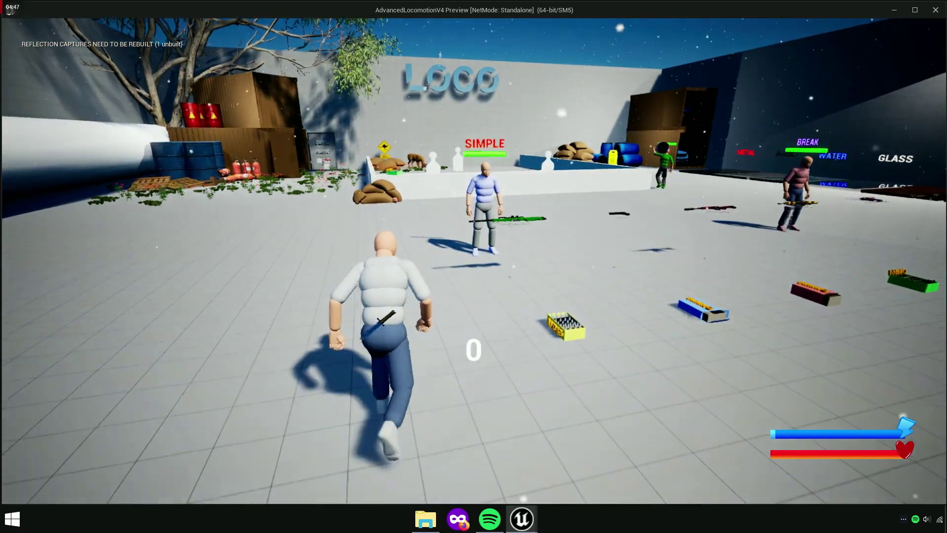
key("Escape")
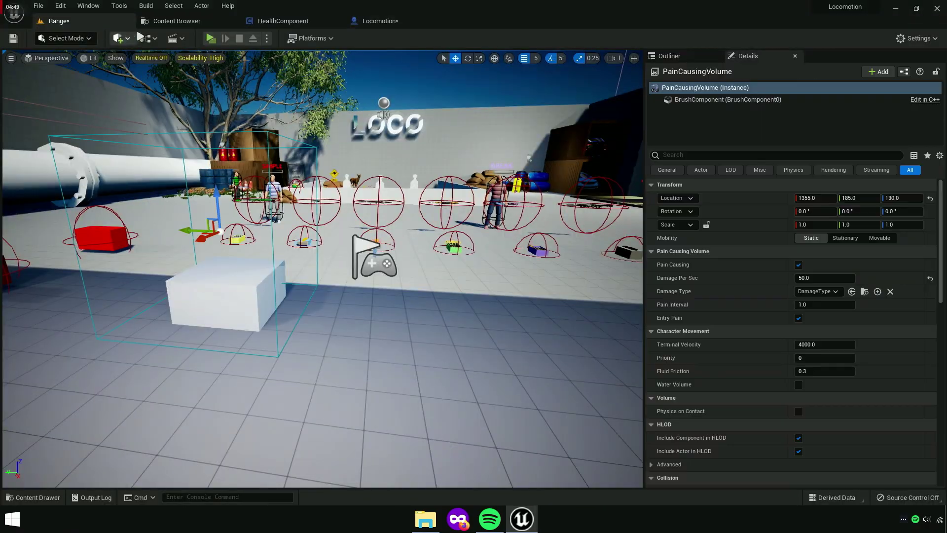
left_click(162, 20)
Confirm saving the Locomotion and Range assets and open the Weapon/Health folder
left_click(100, 38)
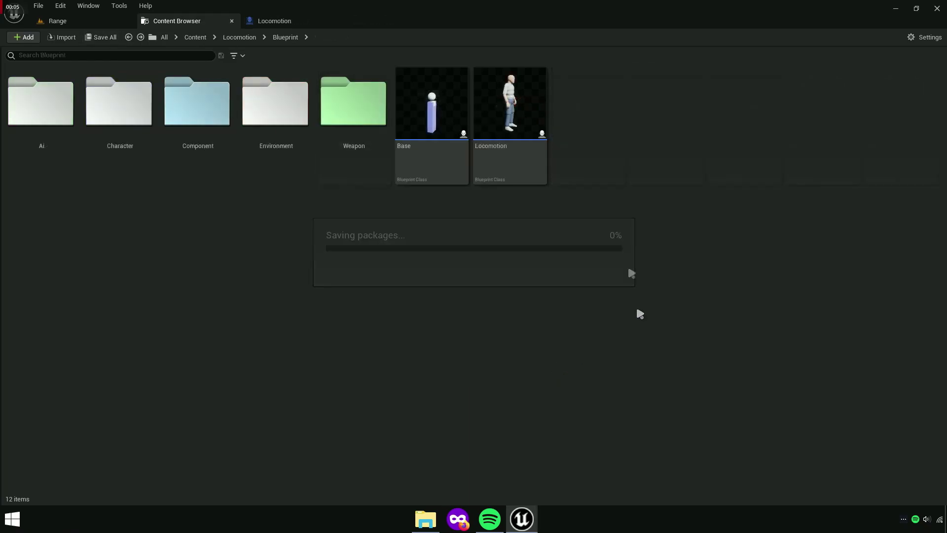
double_click(373, 141)
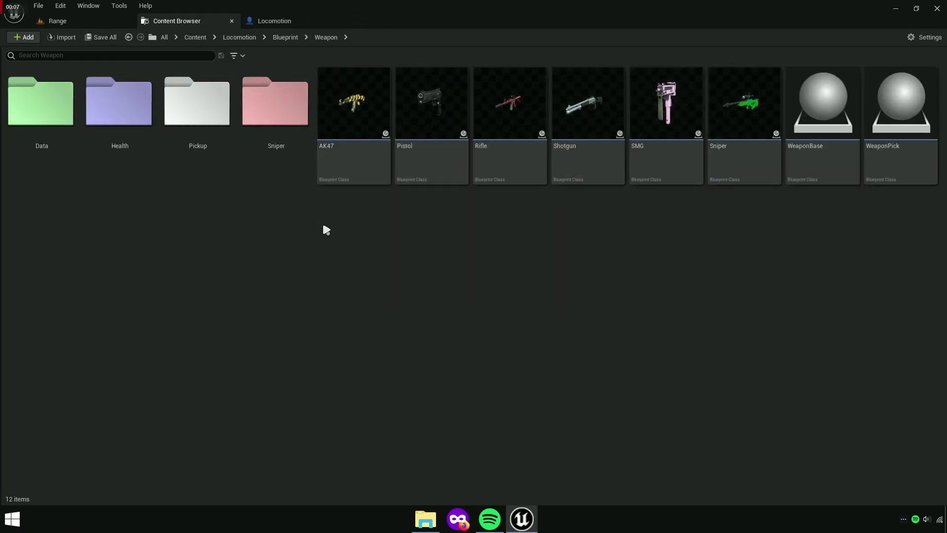
double_click(119, 144)
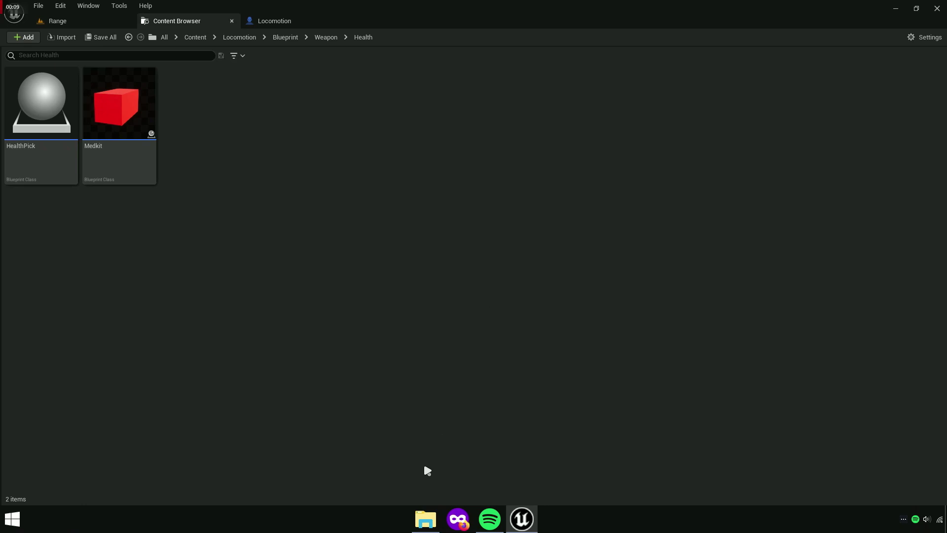
Drag Smoking.FBX and Drinking.FBX from Explorer into the Health folder to import them
mouse_move(426, 519)
left_click(433, 474)
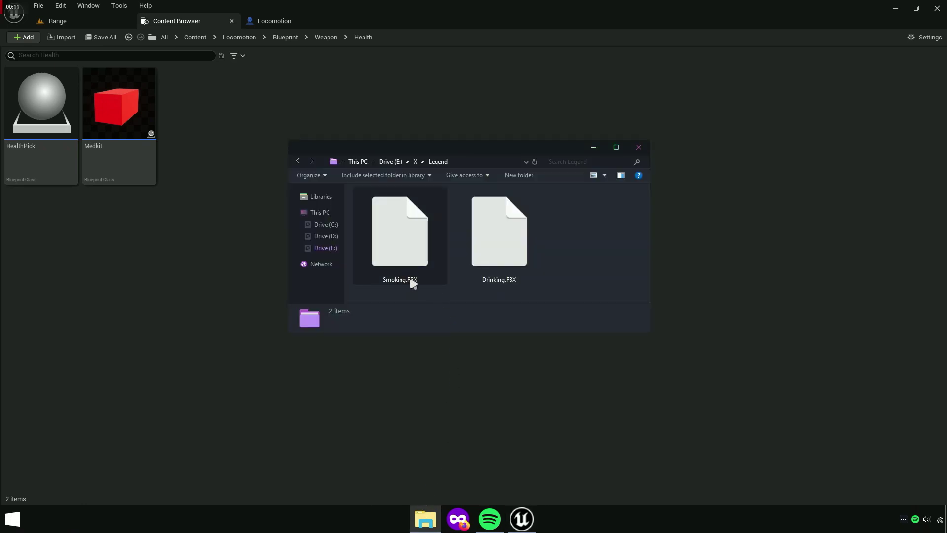
mouse_move(492, 288)
left_mouse_down()
mouse_move(438, 274)
mouse_move(404, 249)
left_mouse_up()
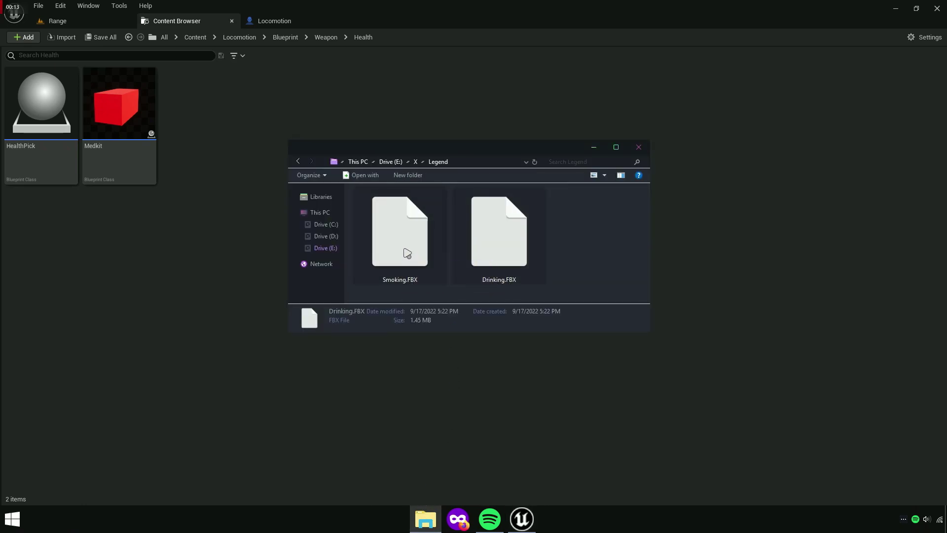
left_click_drag(468, 150, 644, 118)
left_click_drag(582, 197, 291, 192)
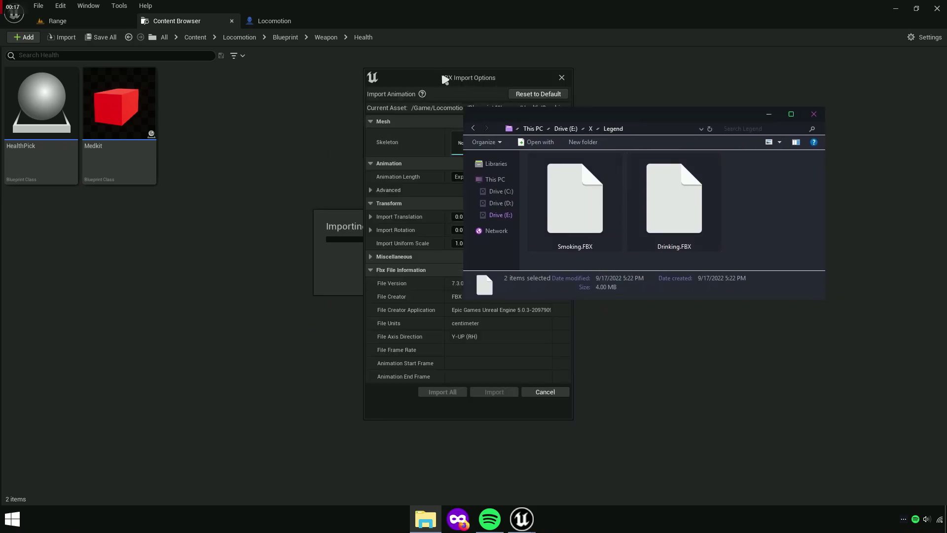
left_click_drag(444, 79, 396, 66)
Import Smoking and Drinking with Locomotion_Skeleton via Import All, then save them
left_click(464, 123)
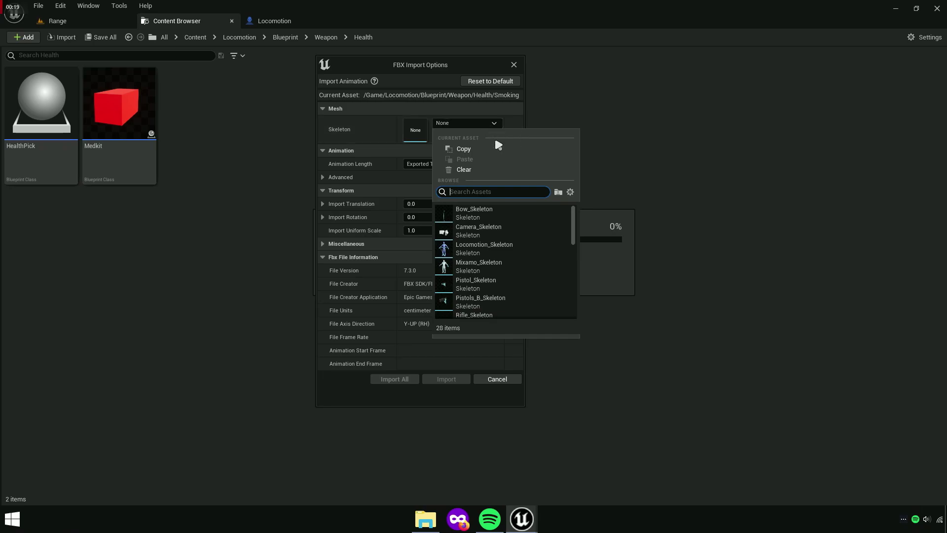
type("Locomotion")
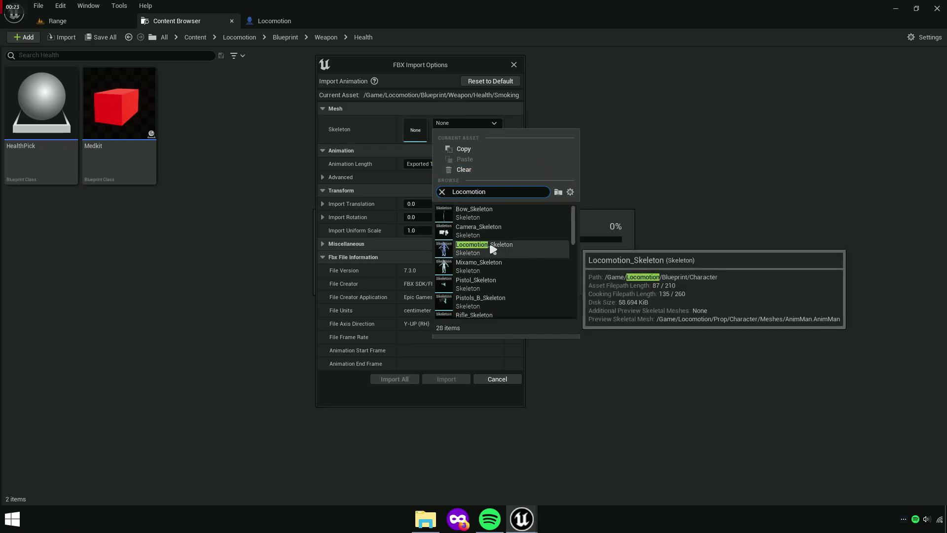
left_click(501, 249)
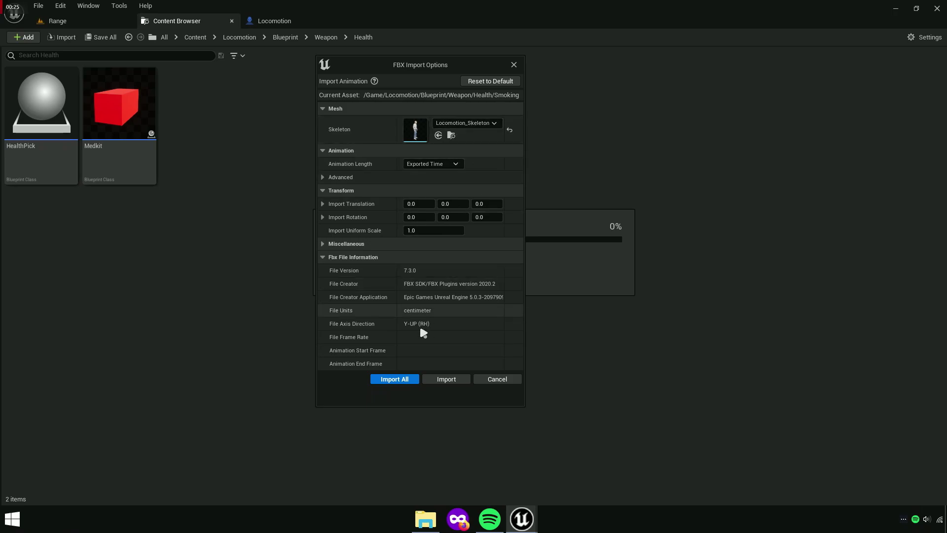
left_click(394, 380)
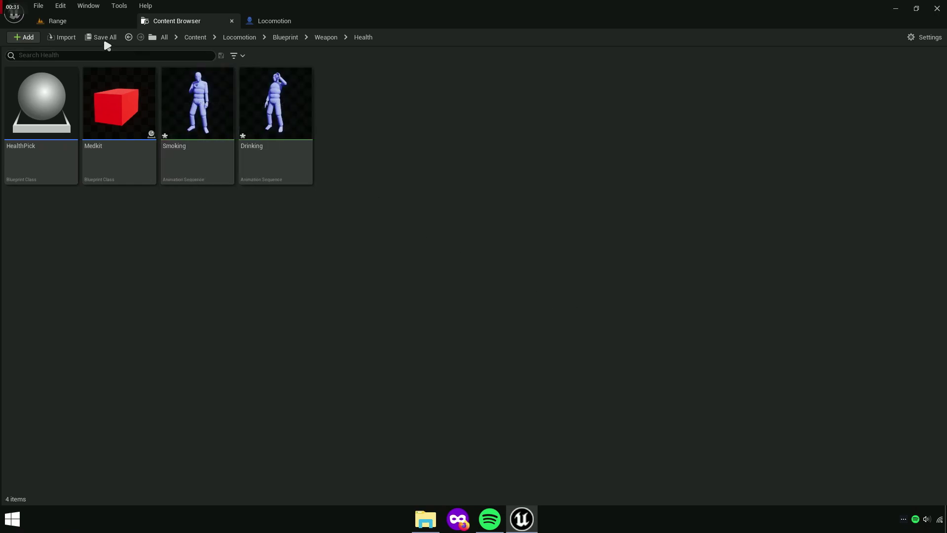
left_click(101, 37)
left_click(547, 367)
double_click(214, 157)
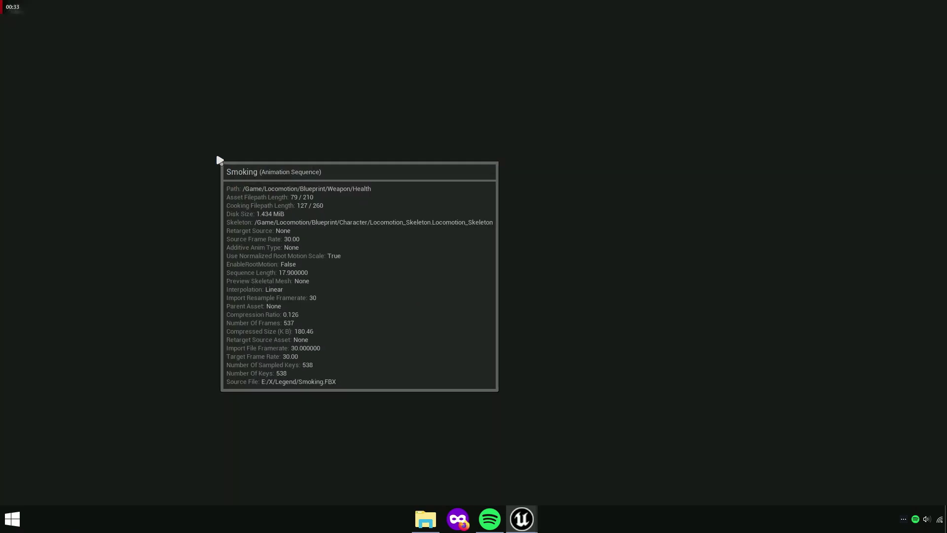
scroll(387, 138, "up", 3)
scroll(385, 136, "down", 2)
scroll(384, 136, "down", 2)
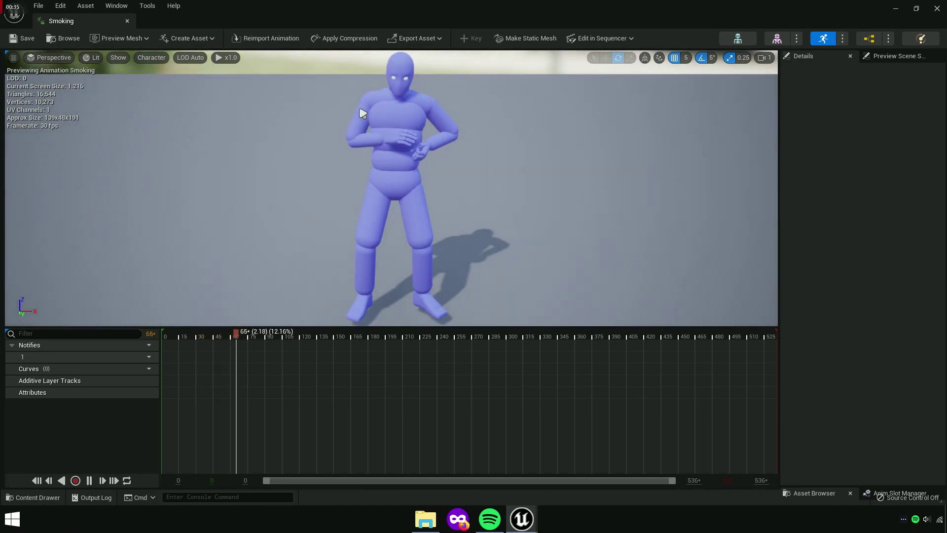
scroll(419, 157, "down", 3)
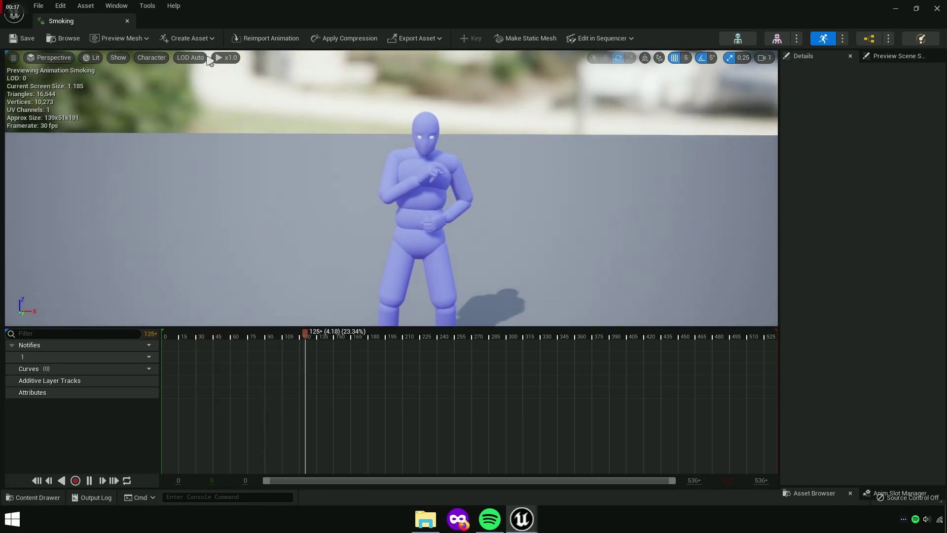
left_click(127, 21)
double_click(295, 124)
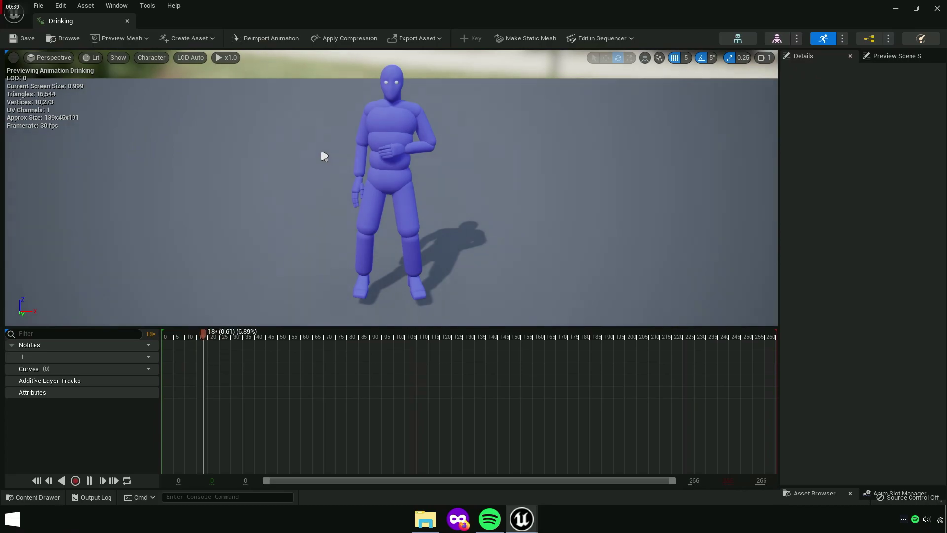
left_click(127, 20)
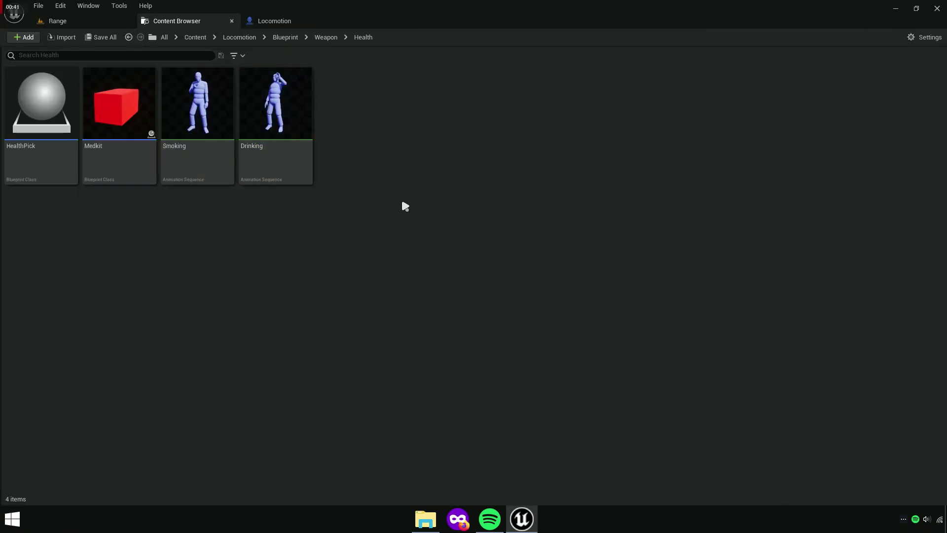
Rename the Smoking animation to Med
left_click(207, 152)
left_click(432, 171)
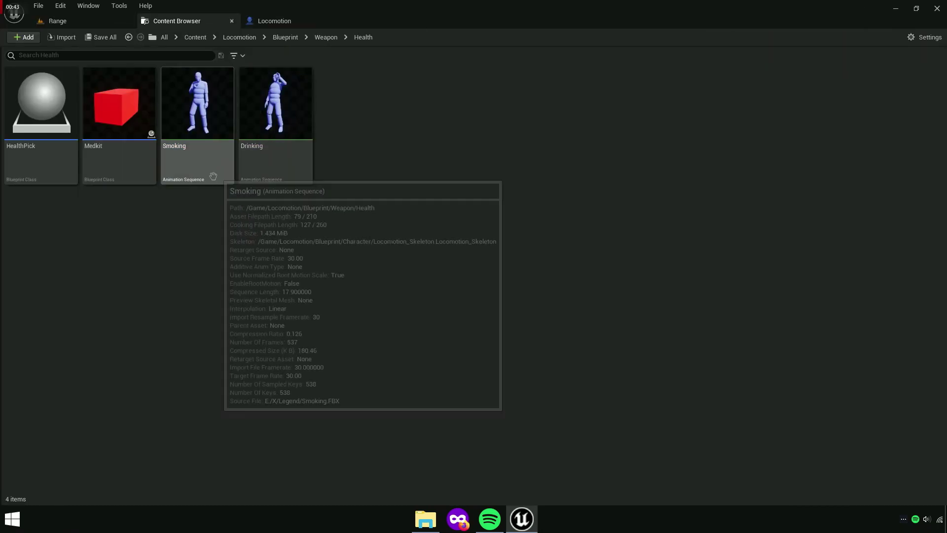
left_click(187, 139)
key("F2")
type("Med")
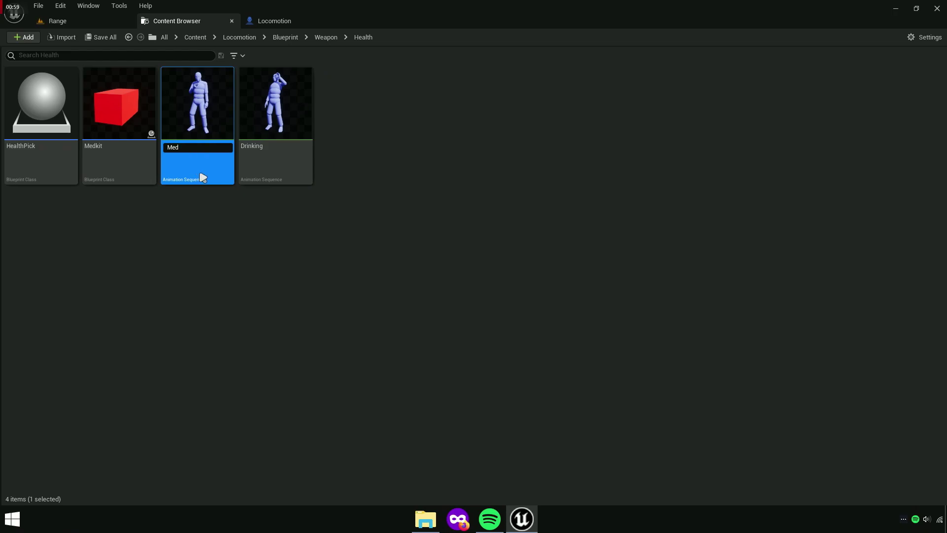
key("Return")
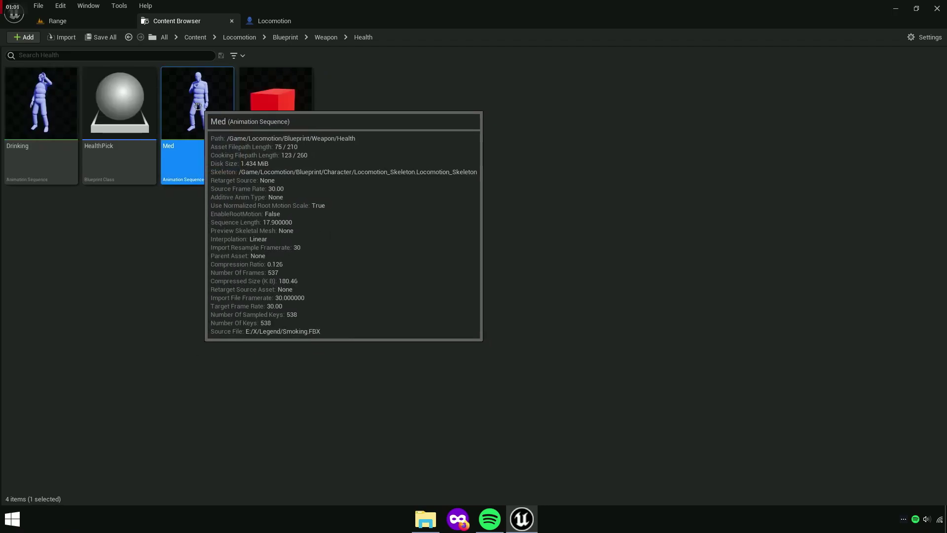
Create a new folder named Animation in the Health folder
right_click(191, 120)
right_click(155, 225)
left_click(176, 217)
type("A")
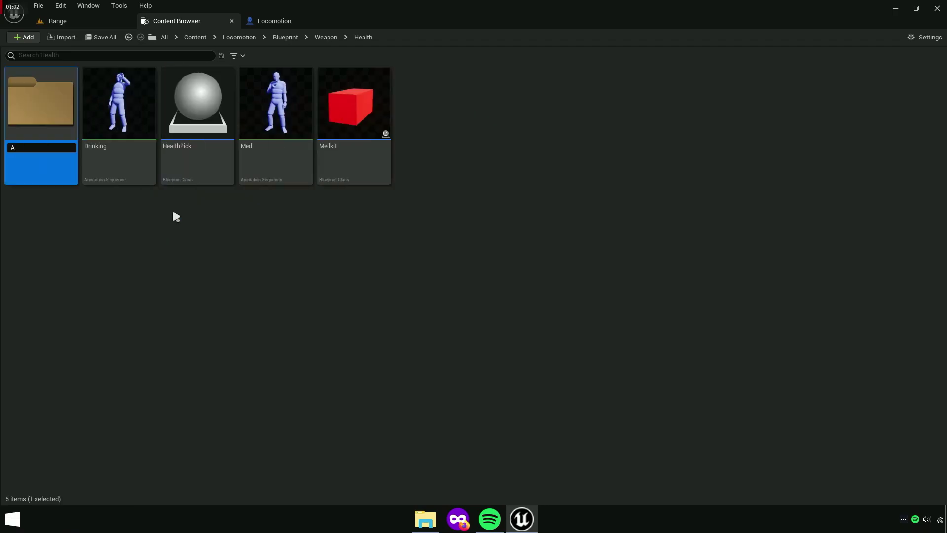
type("nimation")
key("Return")
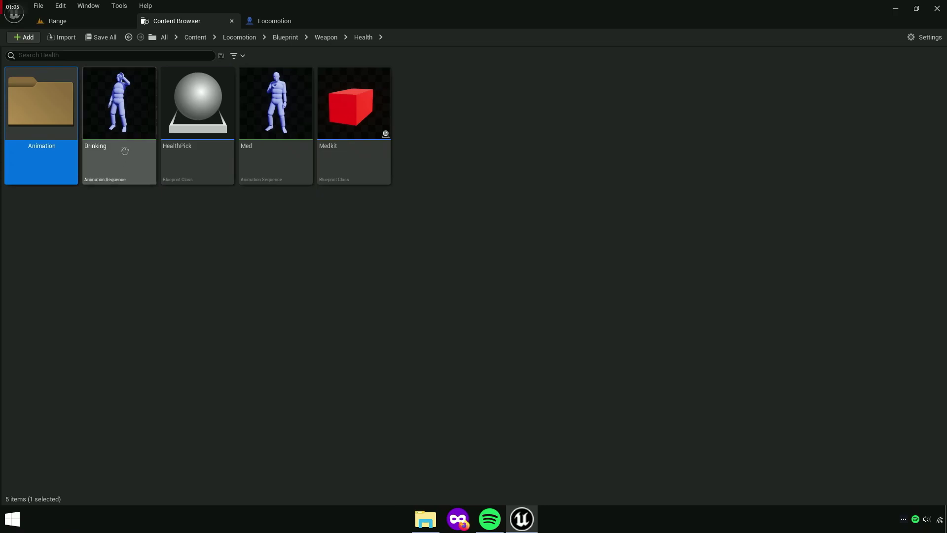
Move Drinking and Med into the Animation folder and open it
left_click(128, 154)
left_click(243, 145, "ctrl")
left_click_drag(243, 146, 61, 138)
left_click(81, 140)
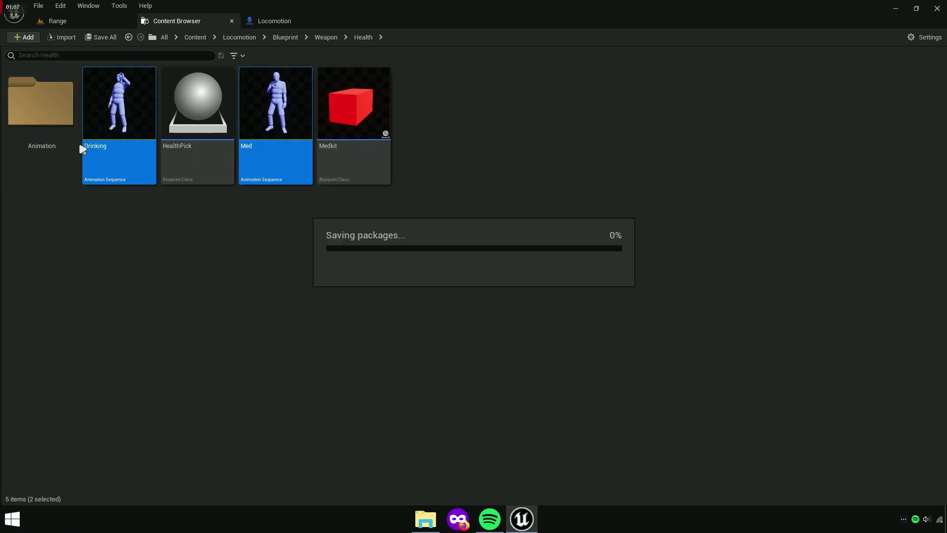
double_click(62, 133)
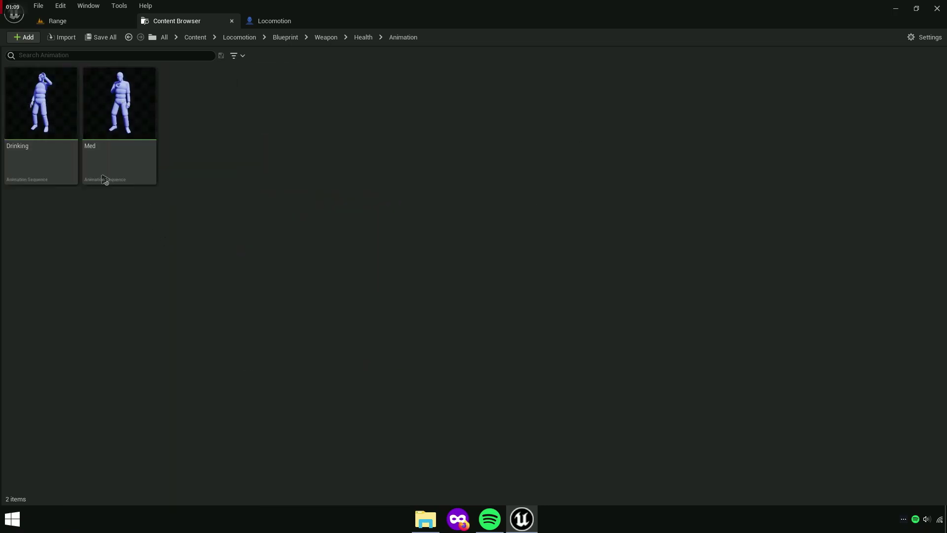
Create an animation montage from Med named Med_Montage
left_click(129, 111)
right_click(128, 107)
mouse_move(158, 125)
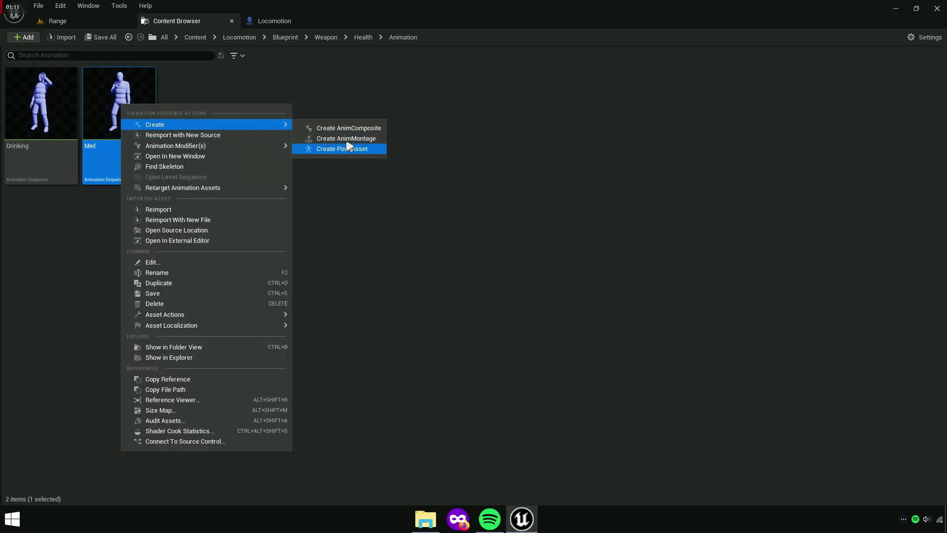
left_click(549, 393)
right_click(127, 128)
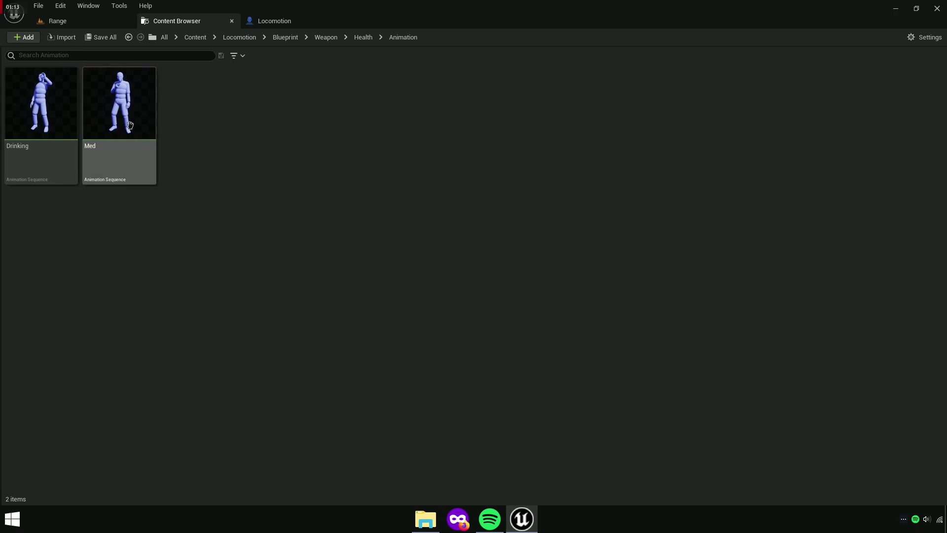
mouse_move(199, 148)
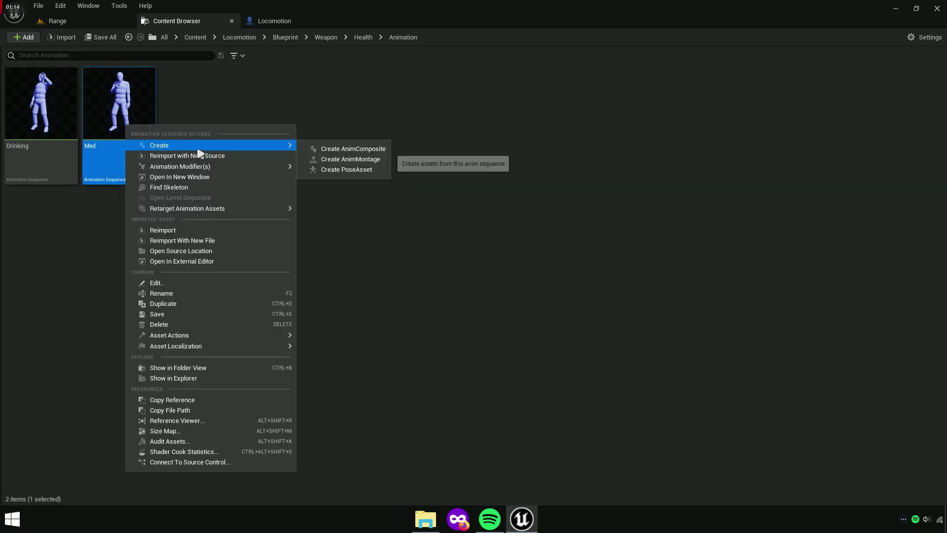
left_click(351, 160)
key("Return")
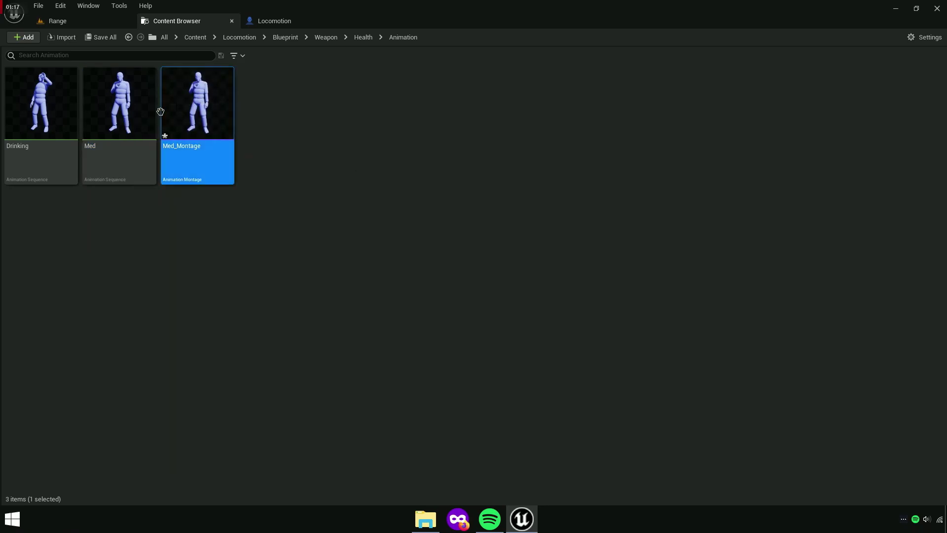
Open Med_Montage docked beside Locomotion and set the Med segment end time to 5.0 seconds
double_click(193, 114)
left_click_drag(72, 17, 402, 22)
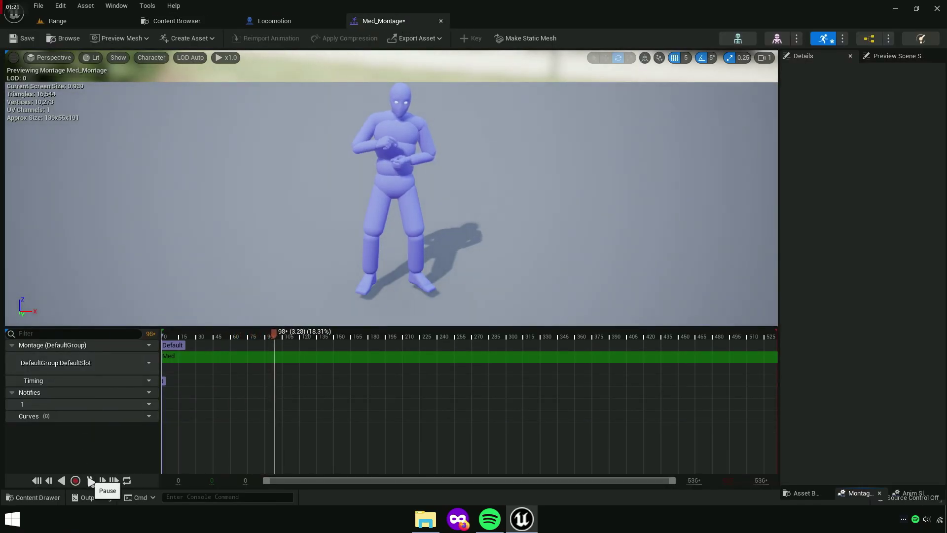
left_click(90, 481)
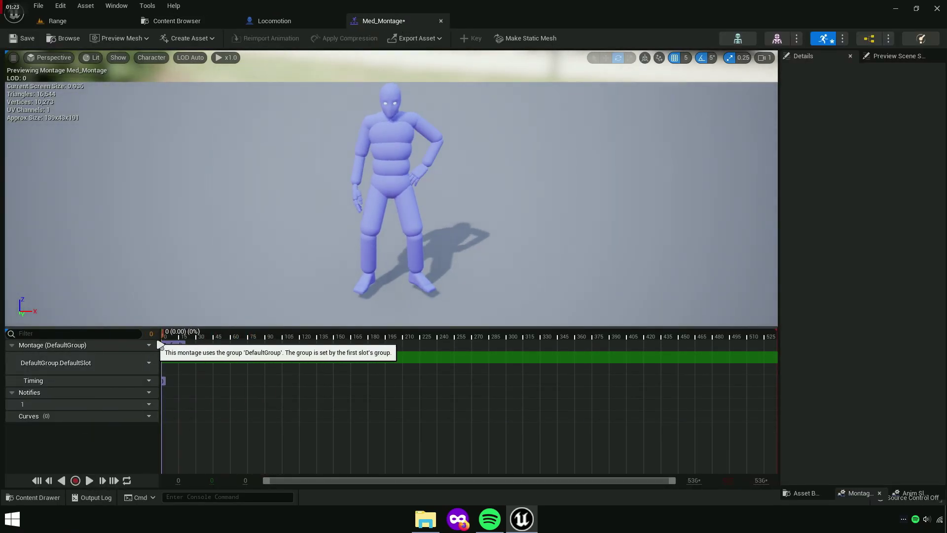
left_click_drag(161, 346, 320, 356)
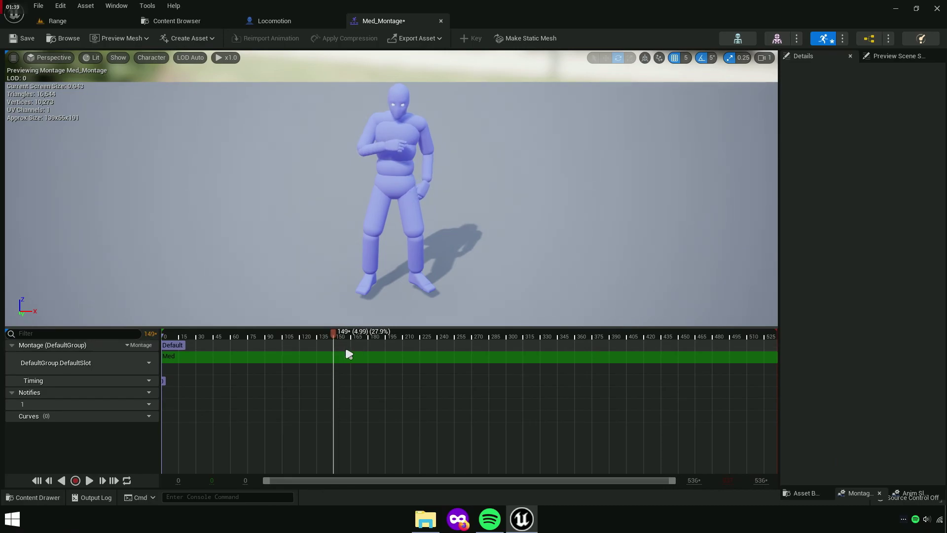
left_click(346, 356)
type("5")
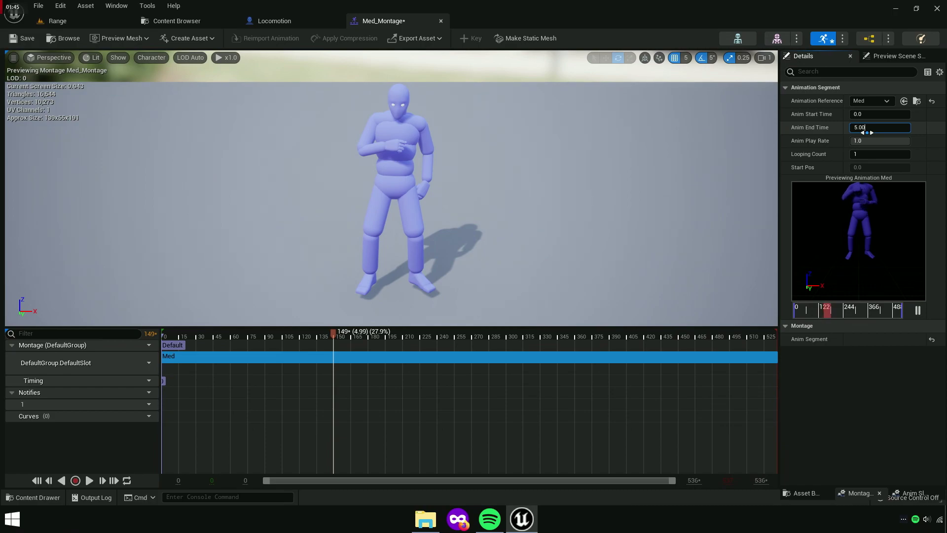
key("Tab")
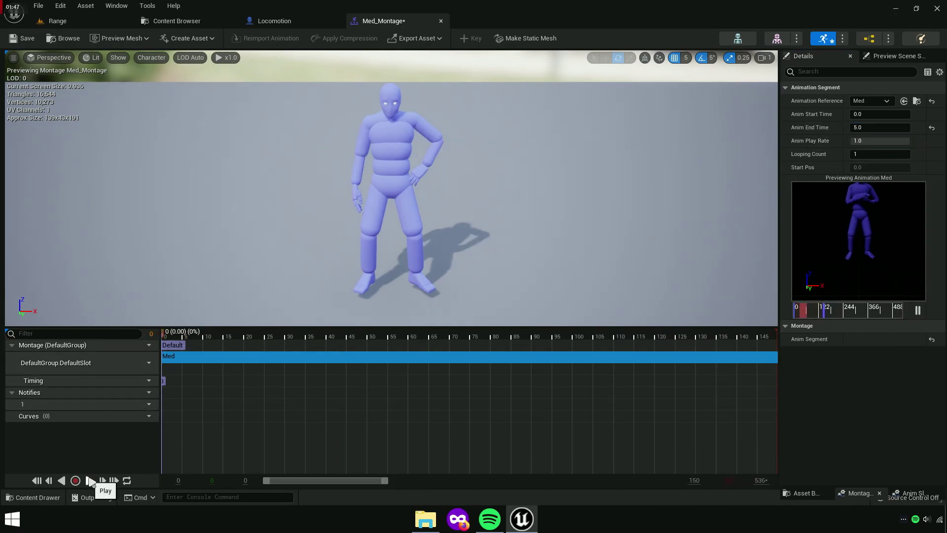
Preview the montage, scrub back to frame 11, and review the default slot's name options
left_click(90, 481)
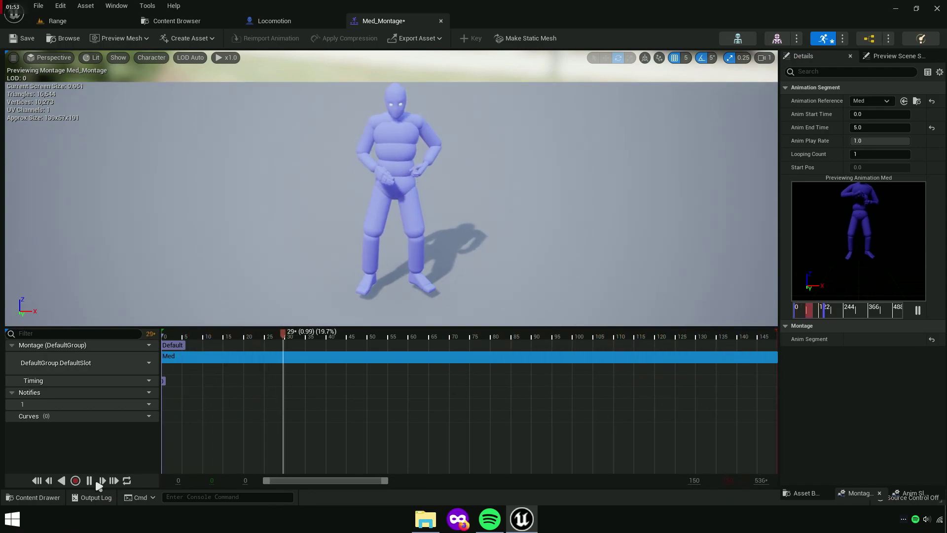
left_click(91, 480)
mouse_move(364, 367)
left_mouse_down()
mouse_move(256, 349)
mouse_move(84, 363)
left_mouse_up()
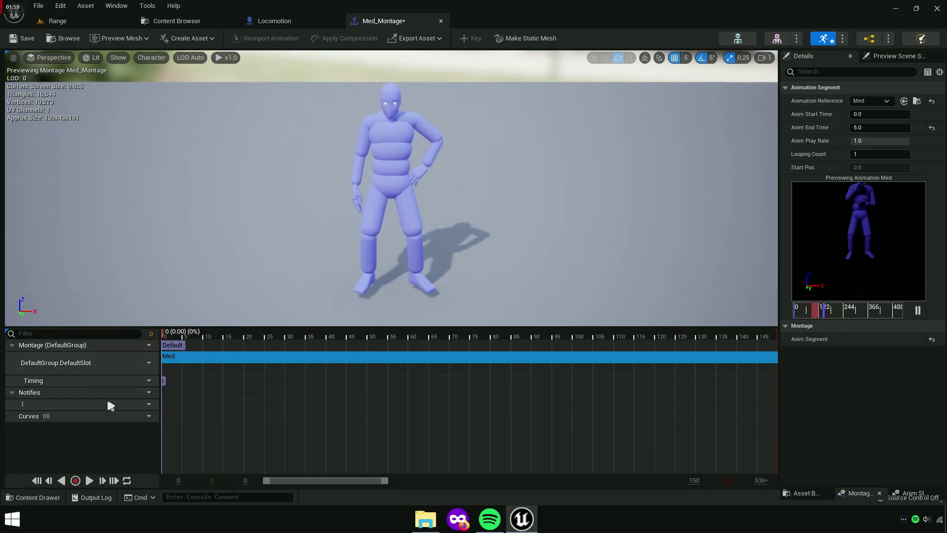
left_click(149, 362)
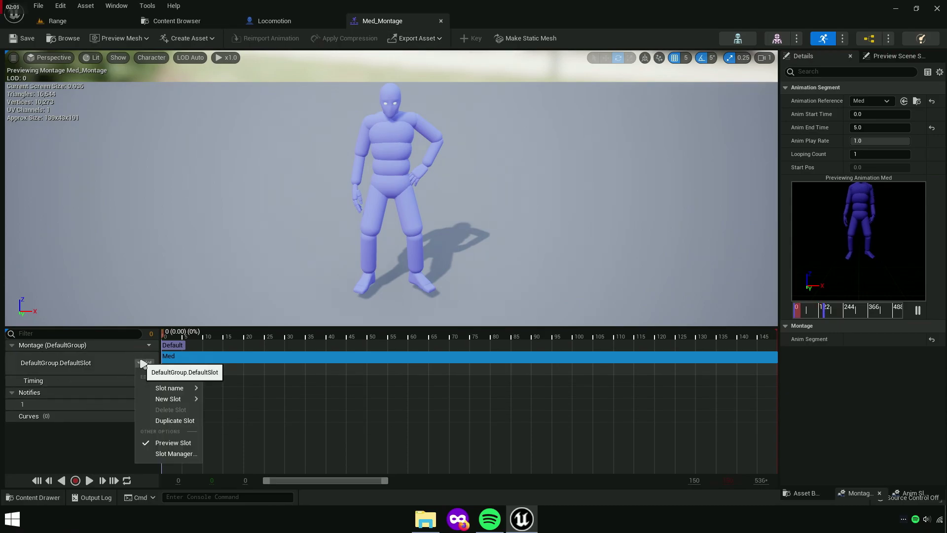
mouse_move(169, 387)
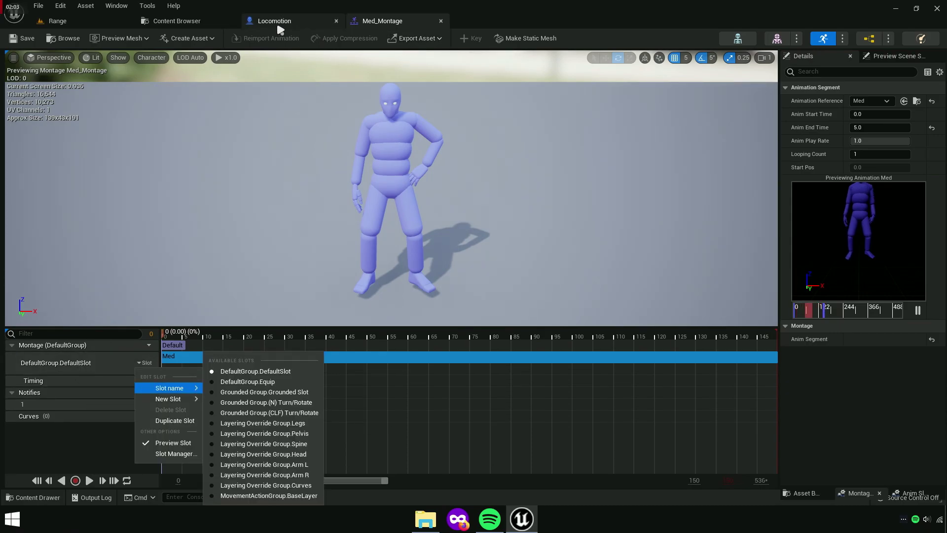
Copy Med_Montage's asset name from the Content Browser
left_click(221, 18)
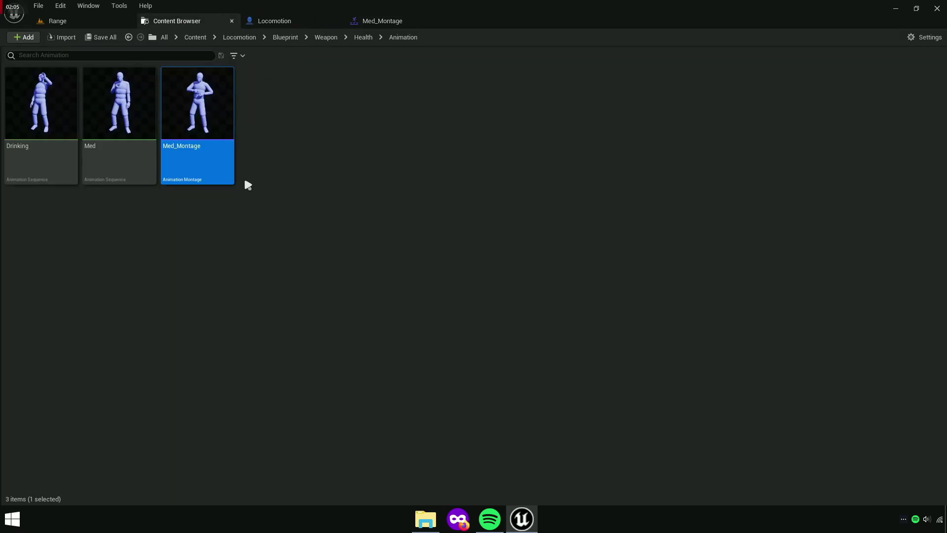
left_click(203, 148)
right_click(203, 149)
left_click(232, 193)
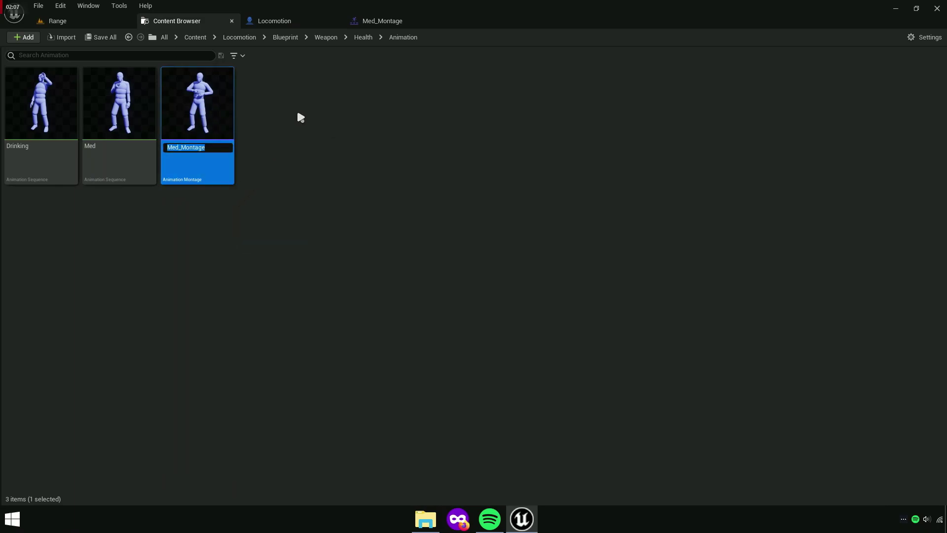
Open Locomotion's EventGraph and frame the Test group
left_click(302, 23)
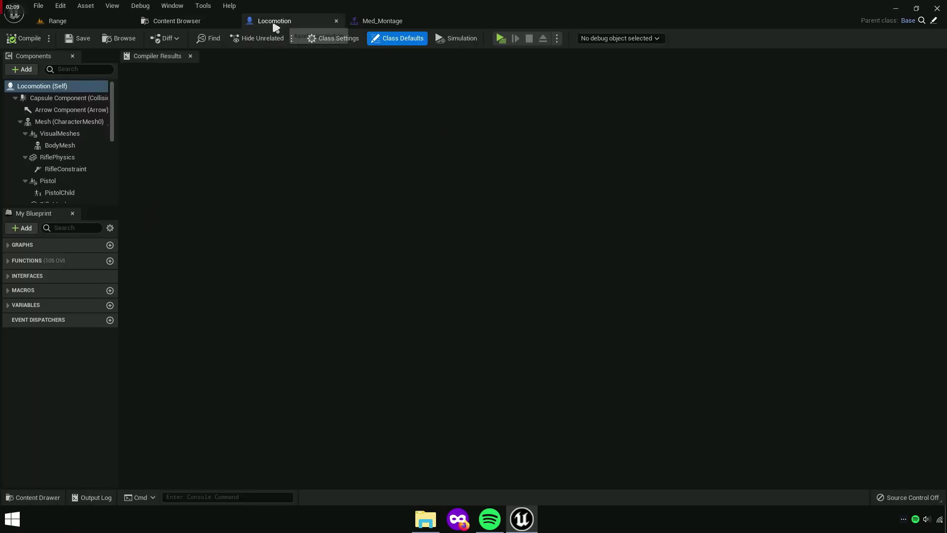
left_click(34, 247)
double_click(25, 258)
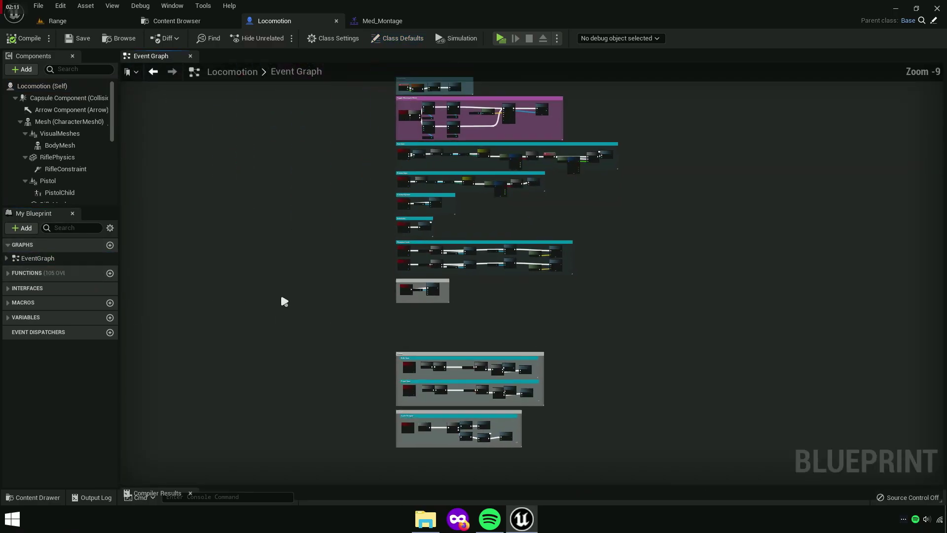
scroll(350, 159, "up", 2)
scroll(463, 183, "up", 3)
right_click_drag(420, 109, 281, 209)
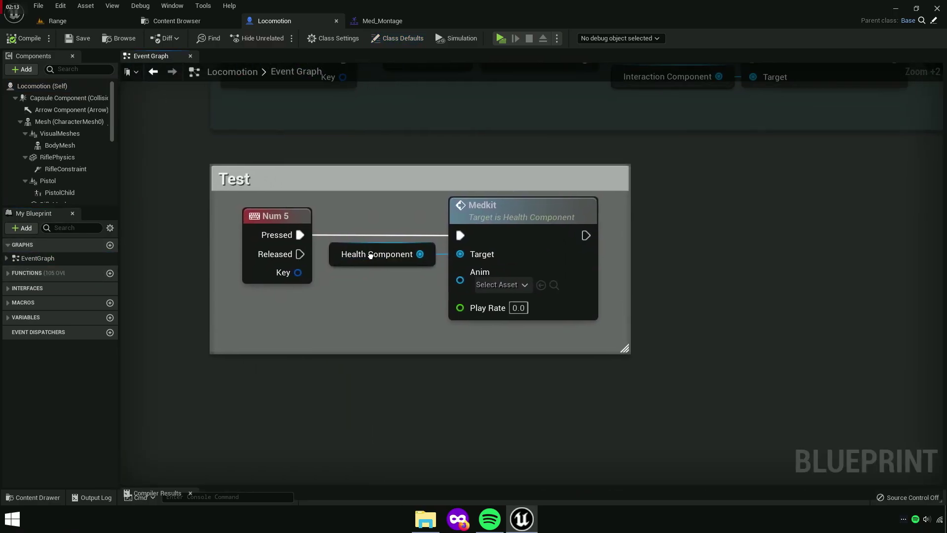
scroll(375, 256, "up", 4)
Set the Medkit call's Anim to Med_Montage with Play Rate 1.0, then launch the game
left_click(553, 288)
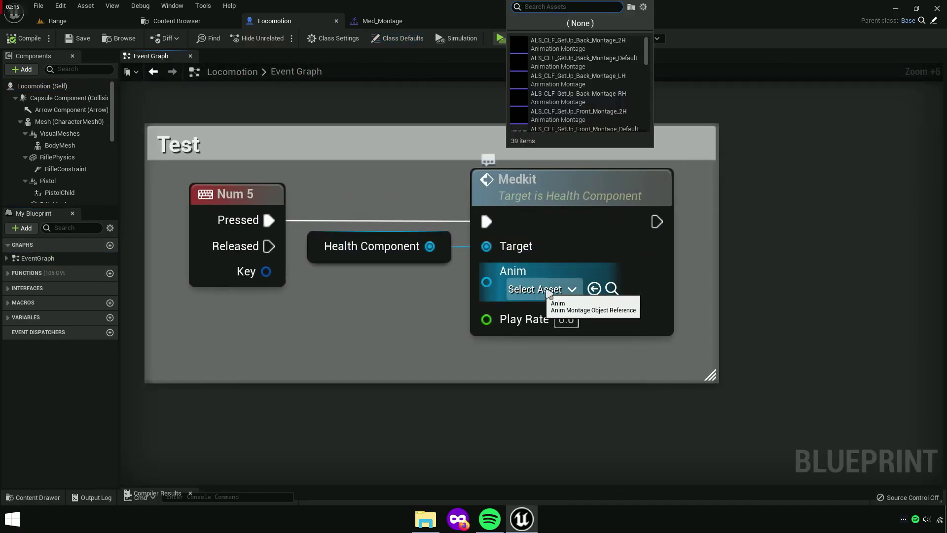
right_click(566, 7)
left_click(608, 59)
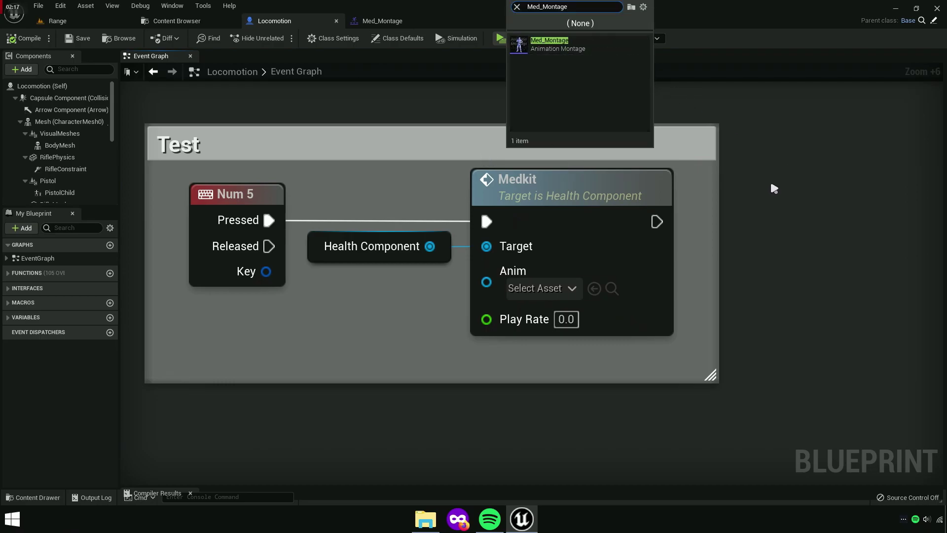
left_click(552, 42)
scroll(444, 300, "up", 1)
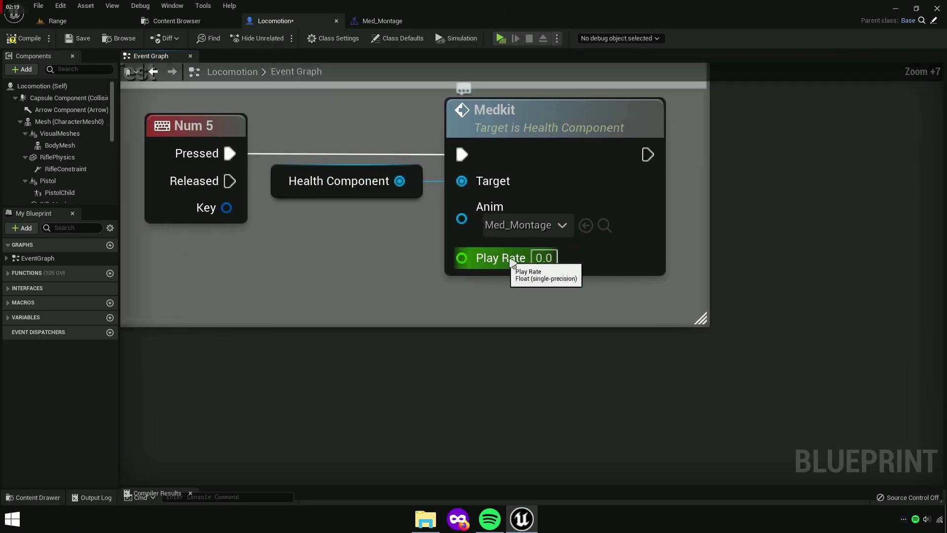
left_click(542, 297)
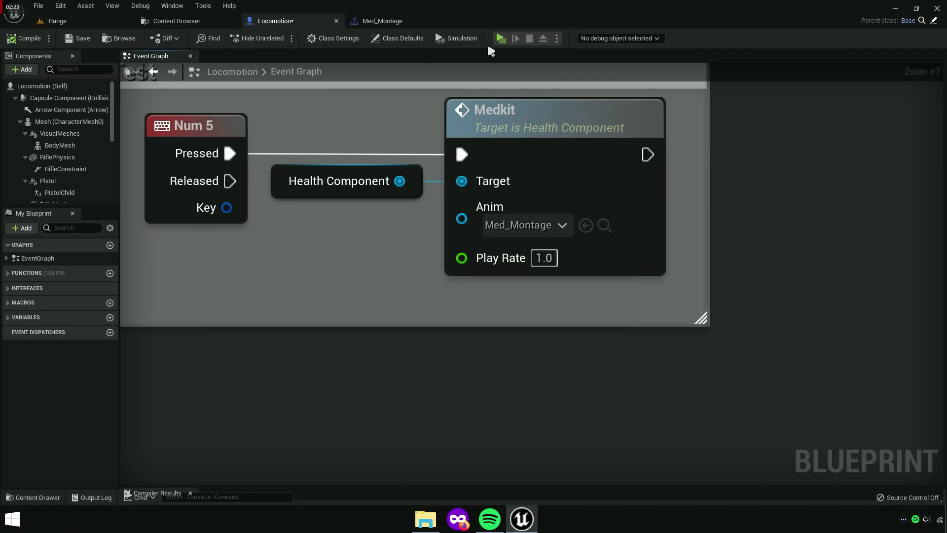
left_click(500, 39)
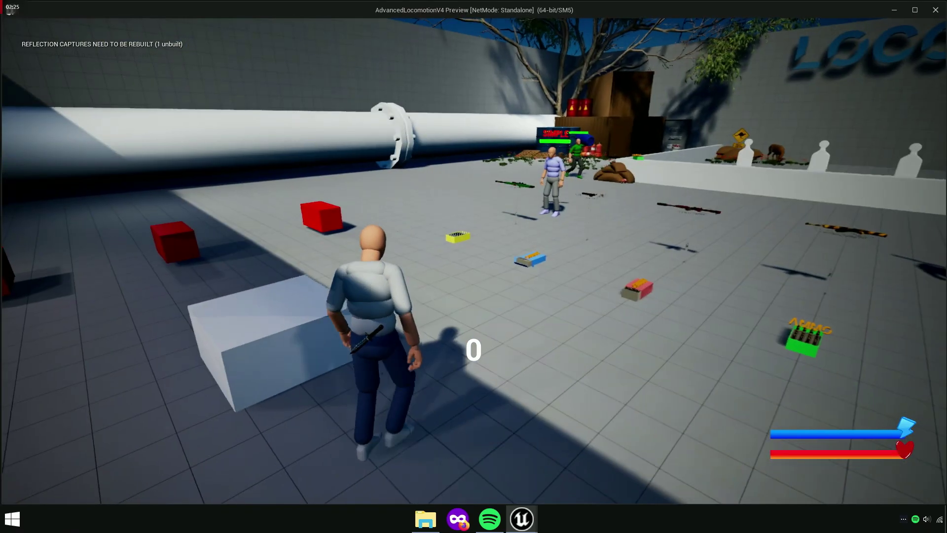
Run the character around, pick up the knife and interact at the red box to test healing
key("w")
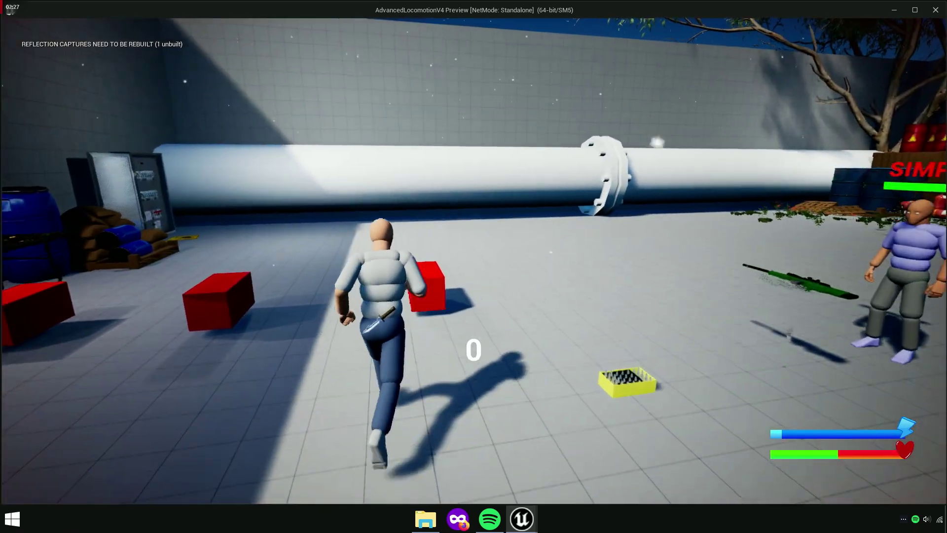
key("e")
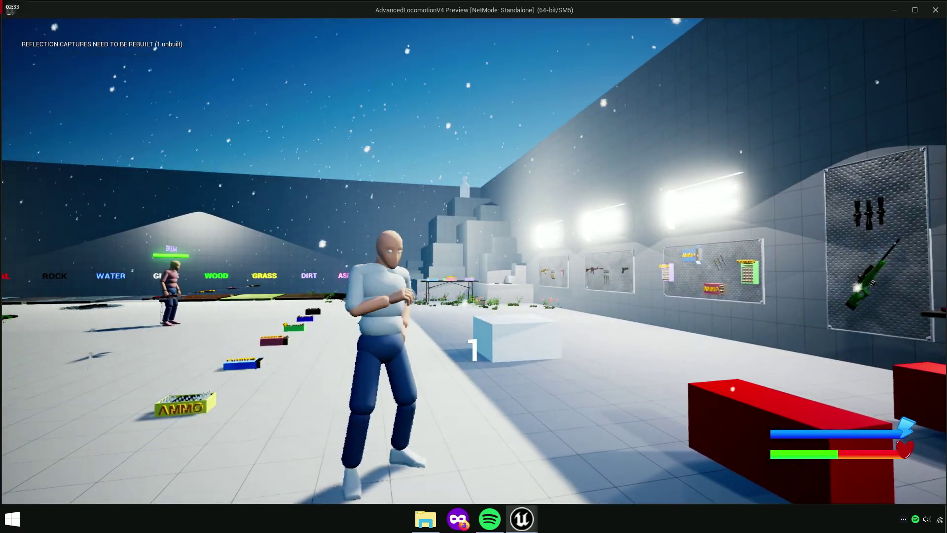
key("w")
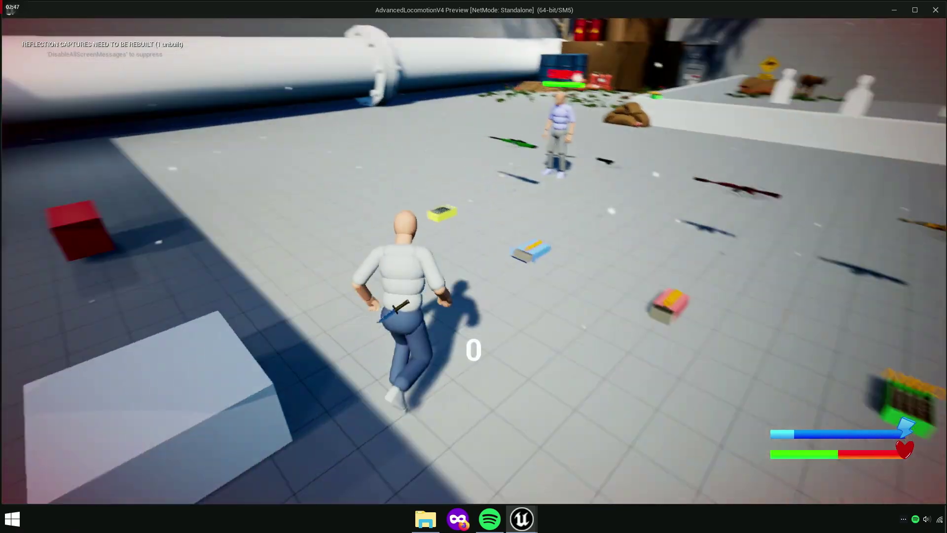
key("e")
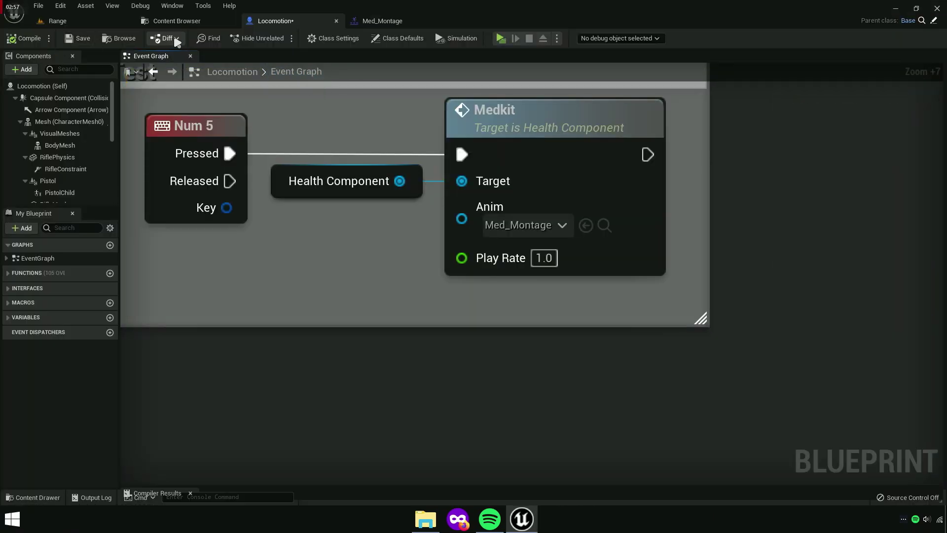
Open the Med animation sequence and search its Asset Details for 'Root m'
left_click(602, 226)
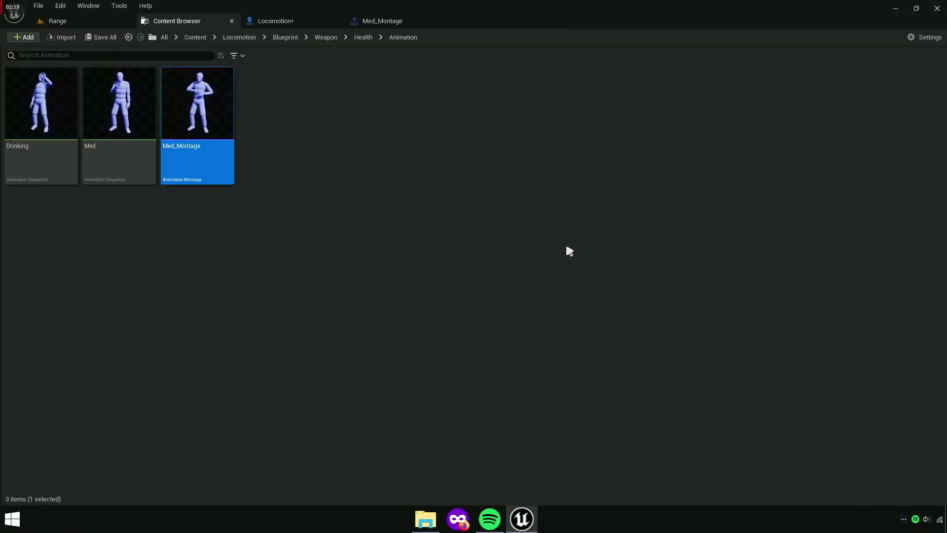
double_click(120, 158)
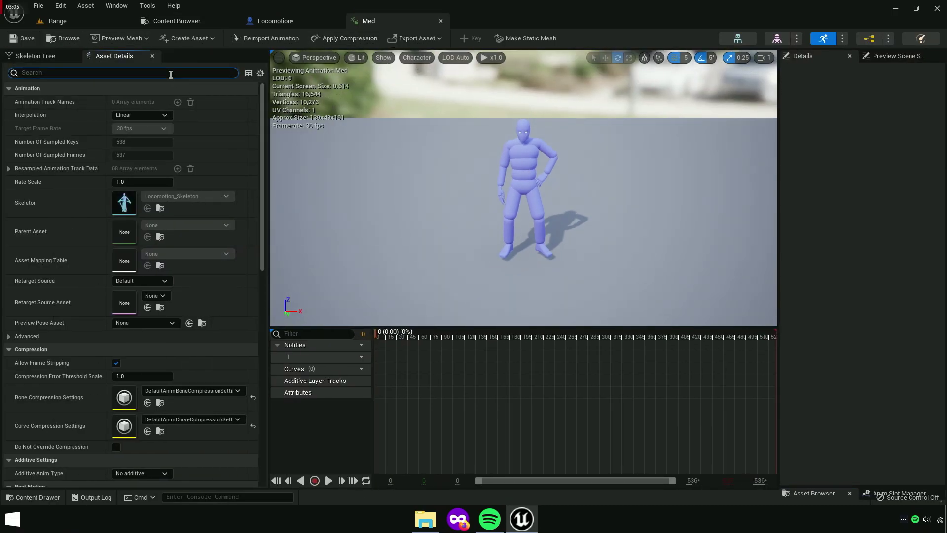
type("Root")
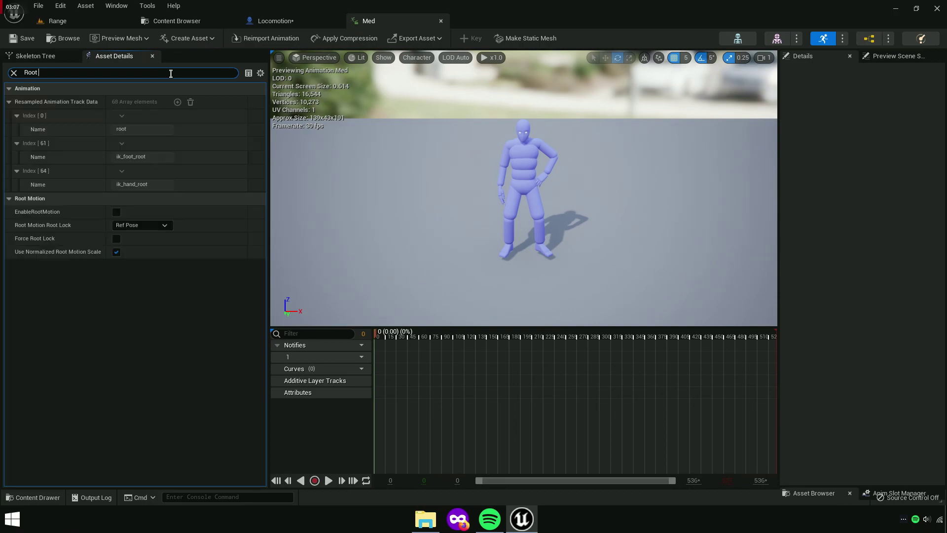
type(" motion")
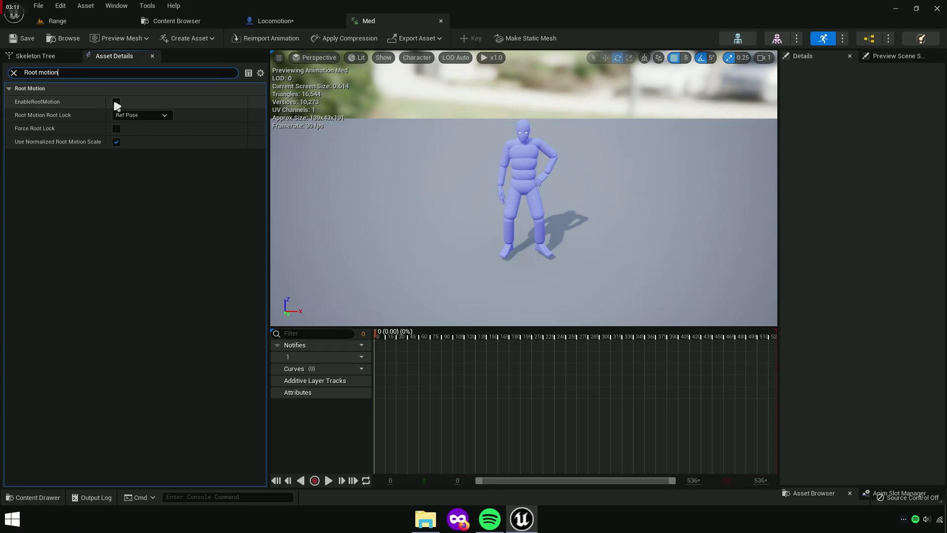
Playtest the Range level, running, vaulting off the box and using the medkit, then exit
left_click(75, 20)
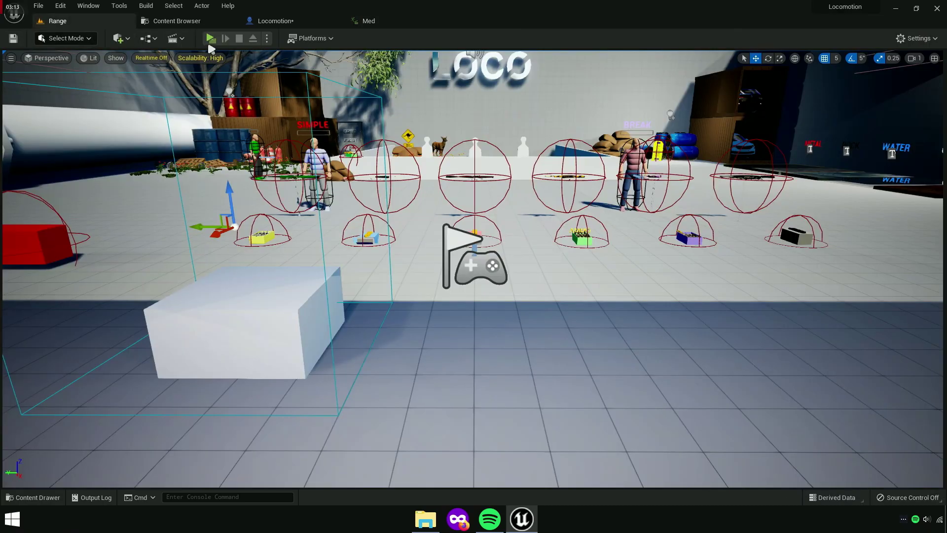
left_click(222, 44)
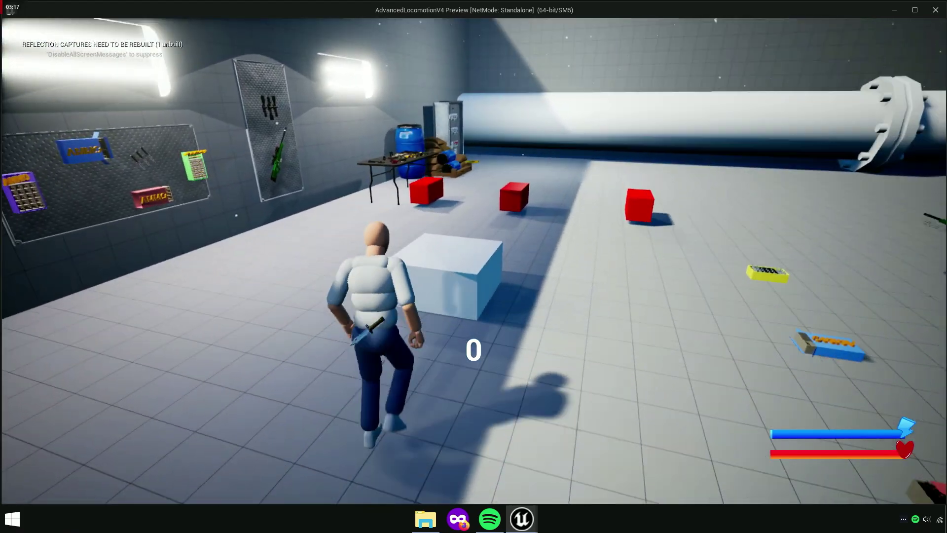
key("space")
key("w")
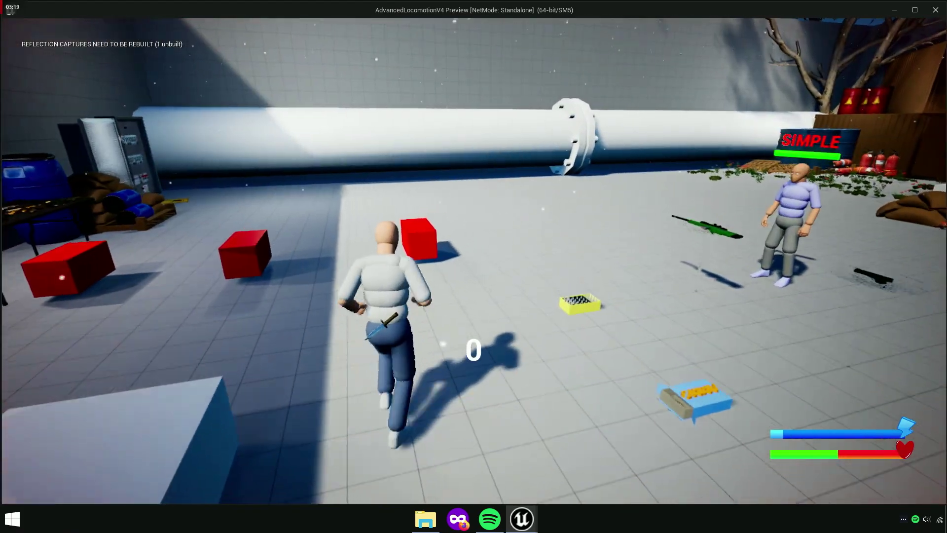
key("1")
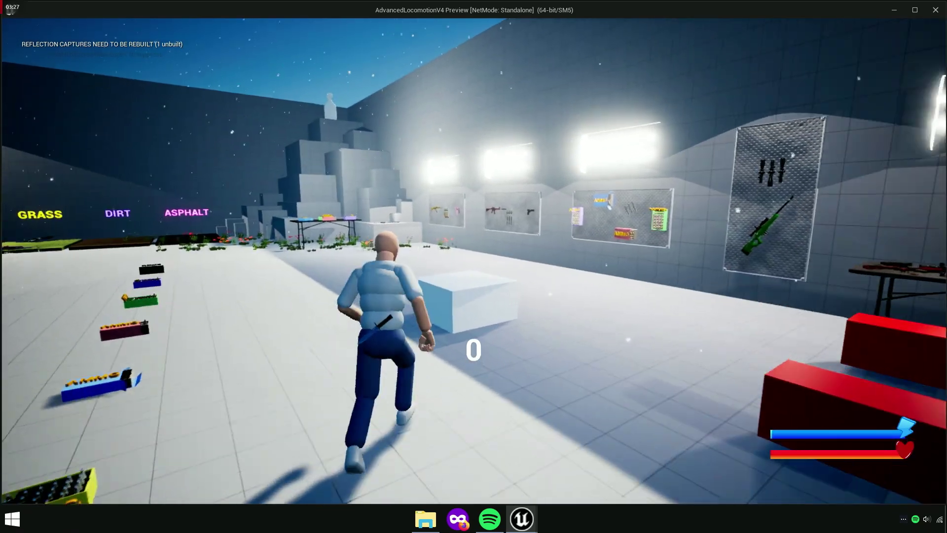
key("Escape")
Turn EnableRootMotion off in the Med animation and close its tab
left_click(402, 23)
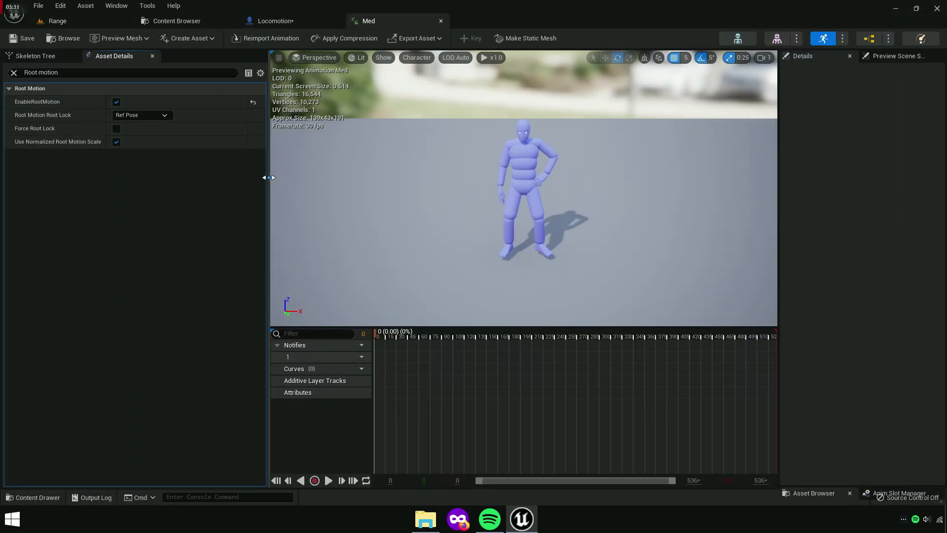
left_click_drag(270, 177, 167, 180)
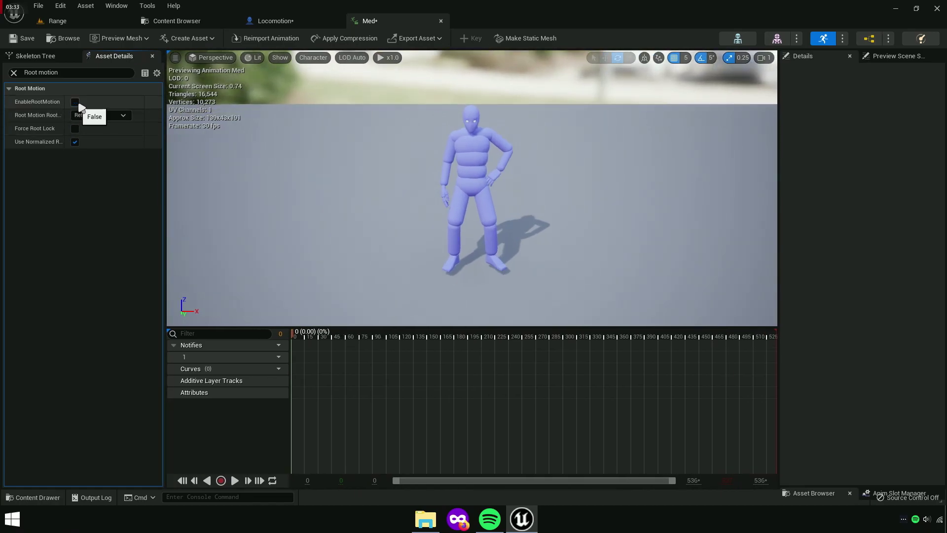
left_click(440, 23)
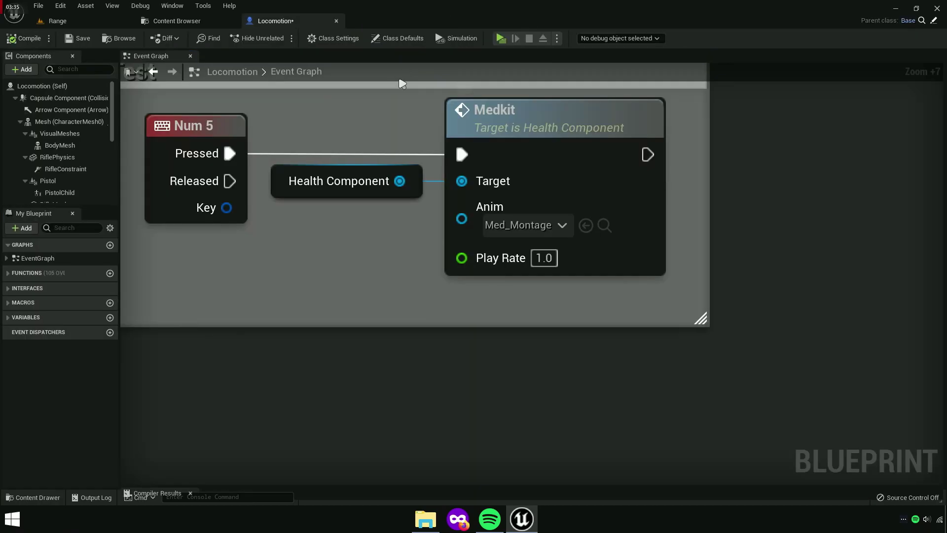
Open Med_Montage from the Content Browser for editing
left_click(199, 22)
left_click(244, 154)
left_click(226, 153)
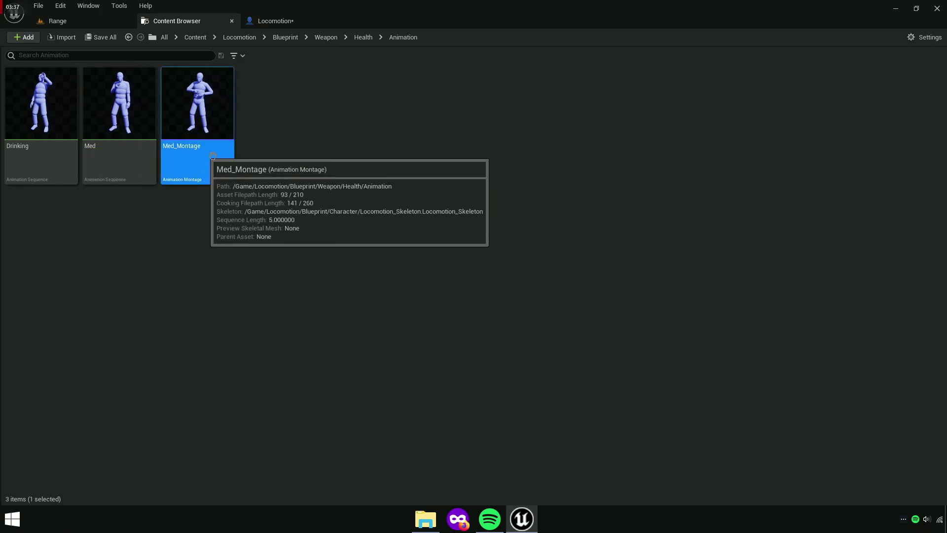
double_click(227, 153)
left_click_drag(84, 20, 375, 20)
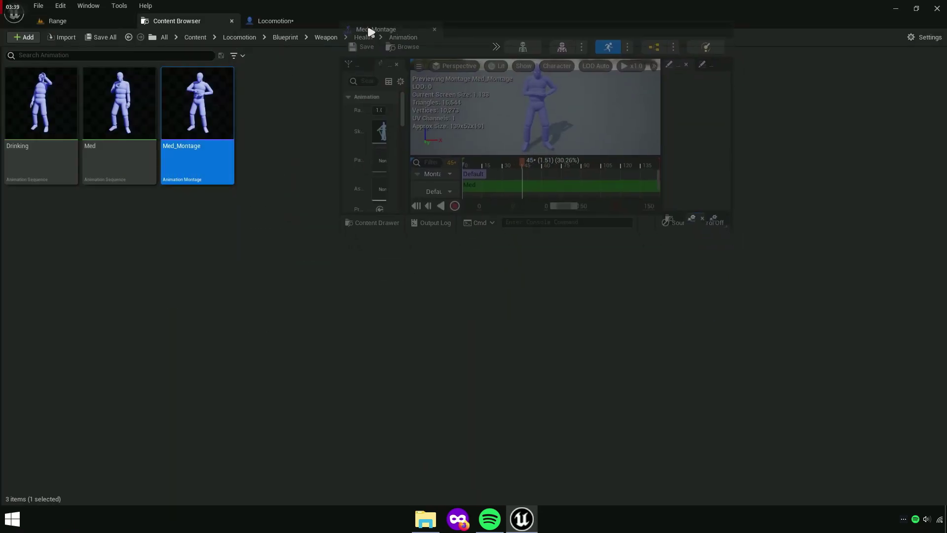
left_click_drag(415, 327, 416, 379)
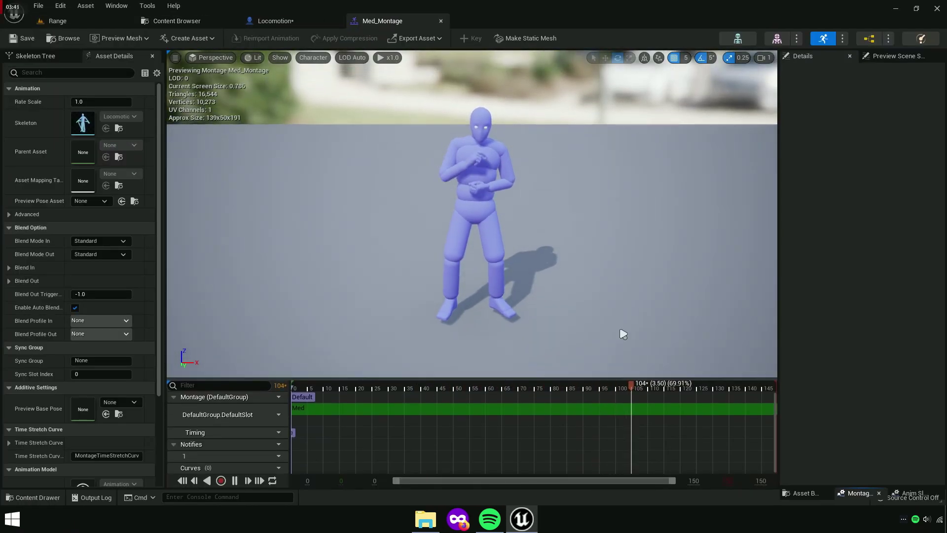
left_click_drag(777, 205, 944, 212)
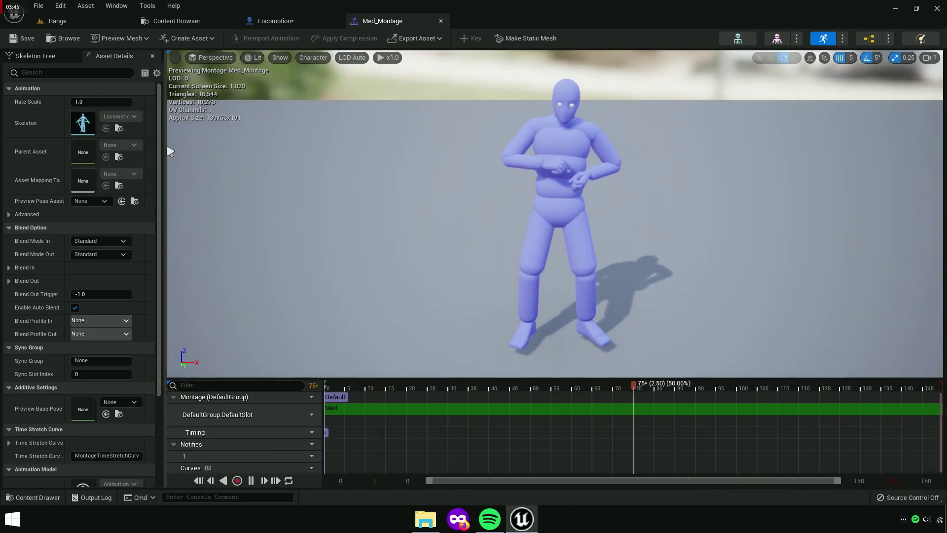
left_click_drag(161, 146, 6, 148)
left_click_drag(121, 380, 133, 299)
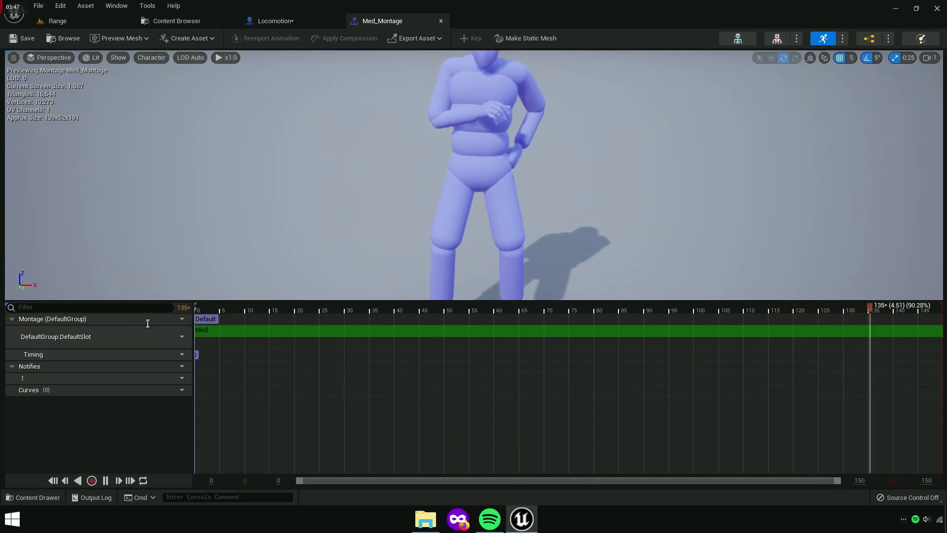
left_click(106, 481)
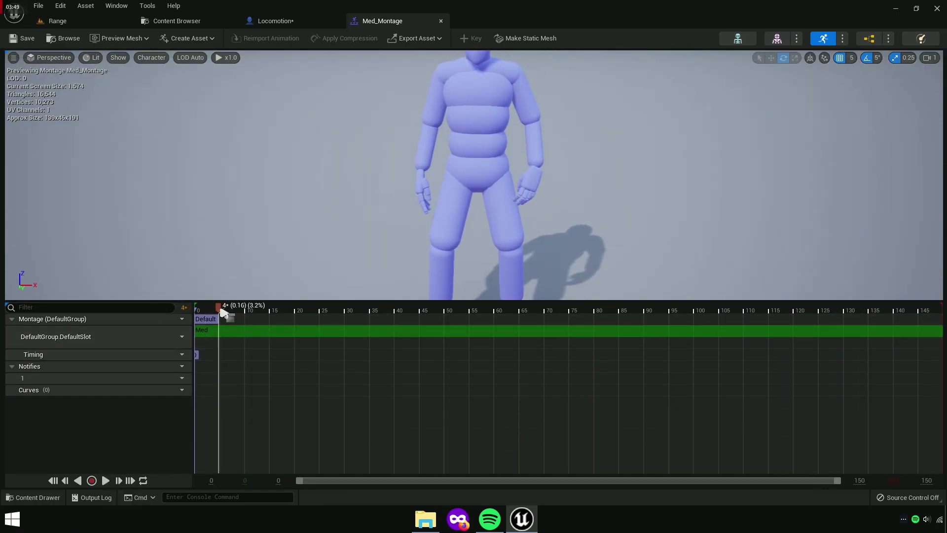
left_click_drag(219, 307, 172, 328)
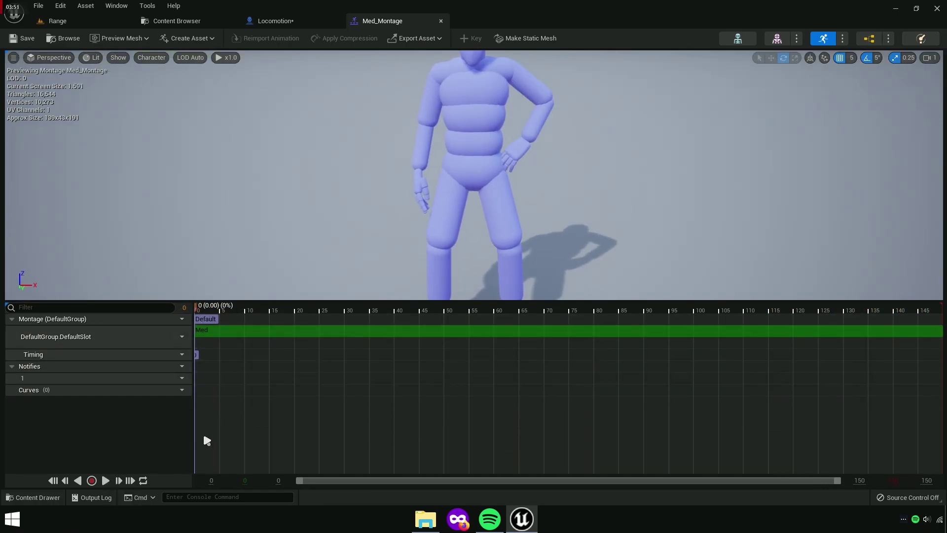
left_click(177, 337)
mouse_move(207, 362)
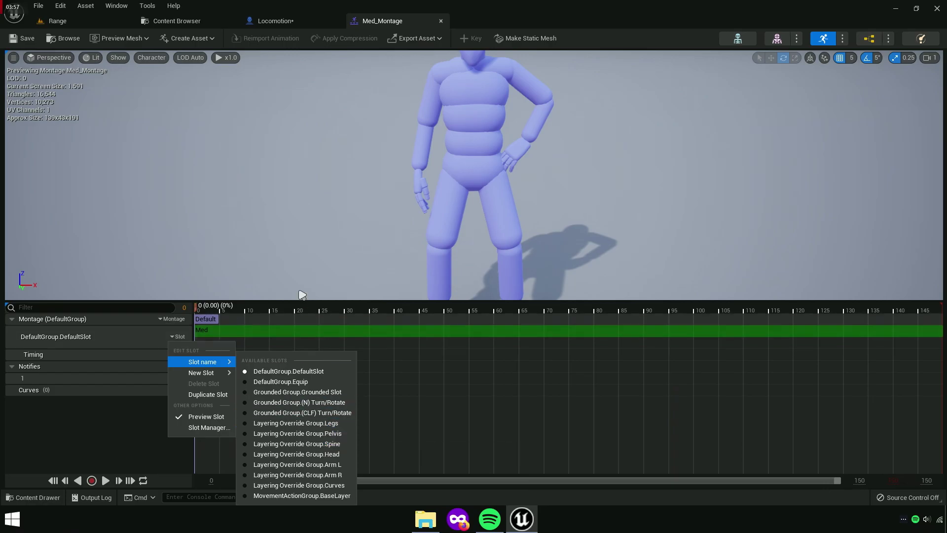
Assign the Med track to Layering Override Group.Spine and duplicate it as a Head slot track
left_click(306, 265)
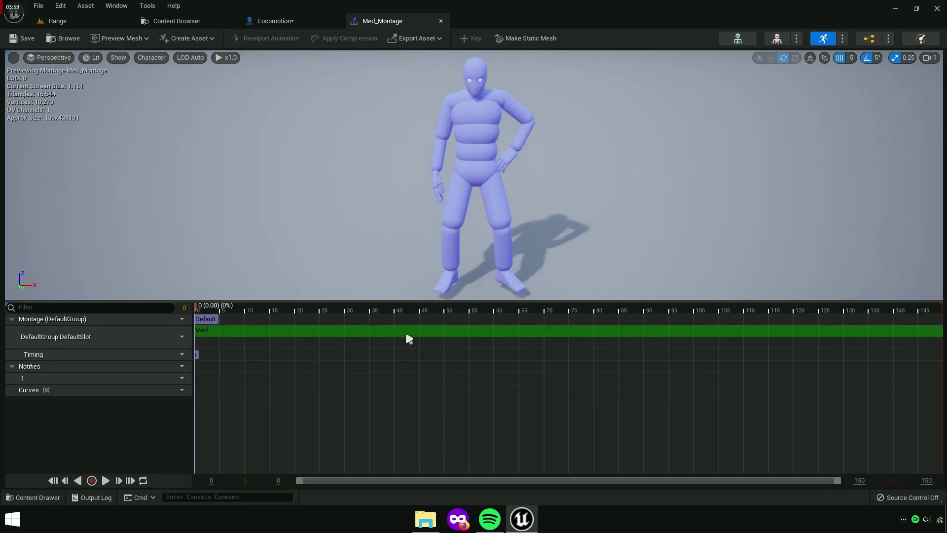
left_click_drag(250, 312, 341, 308)
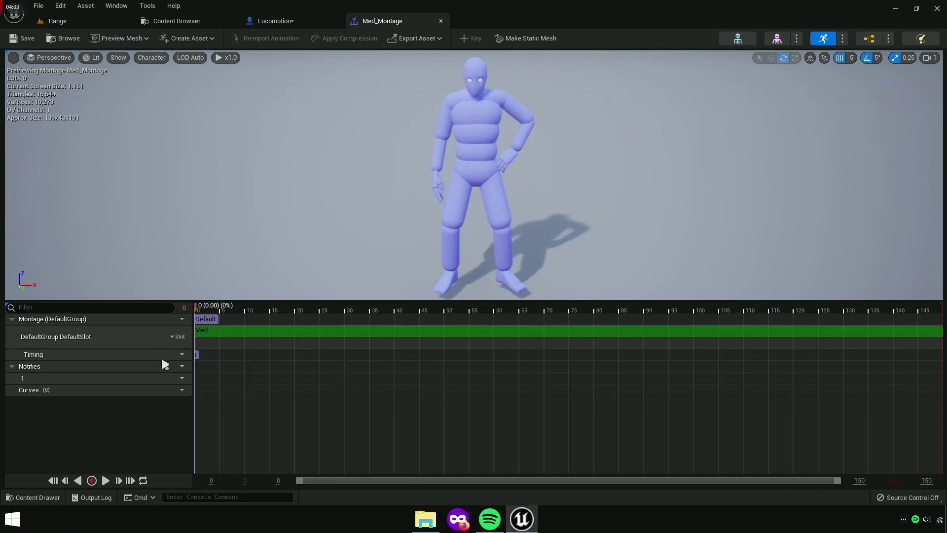
left_click(181, 336)
mouse_move(202, 362)
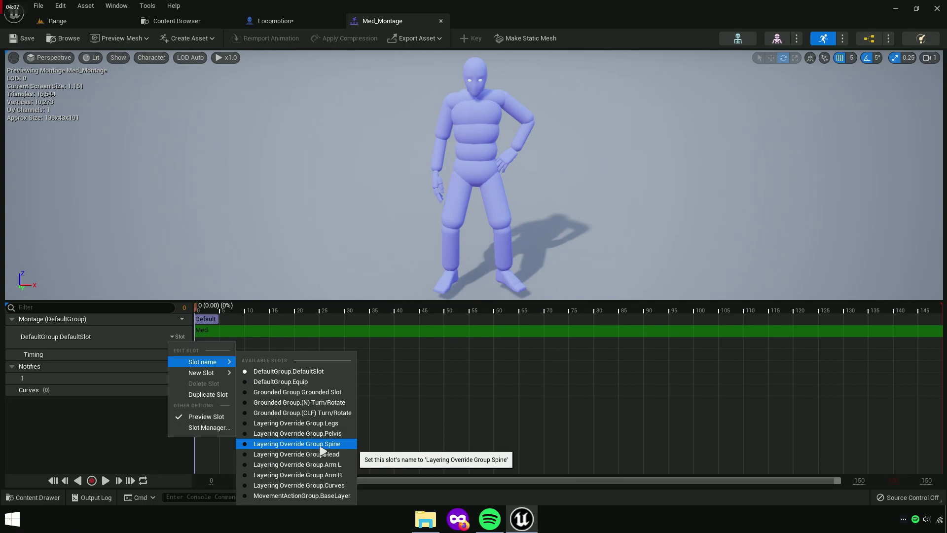
left_click(322, 447)
left_click(181, 336)
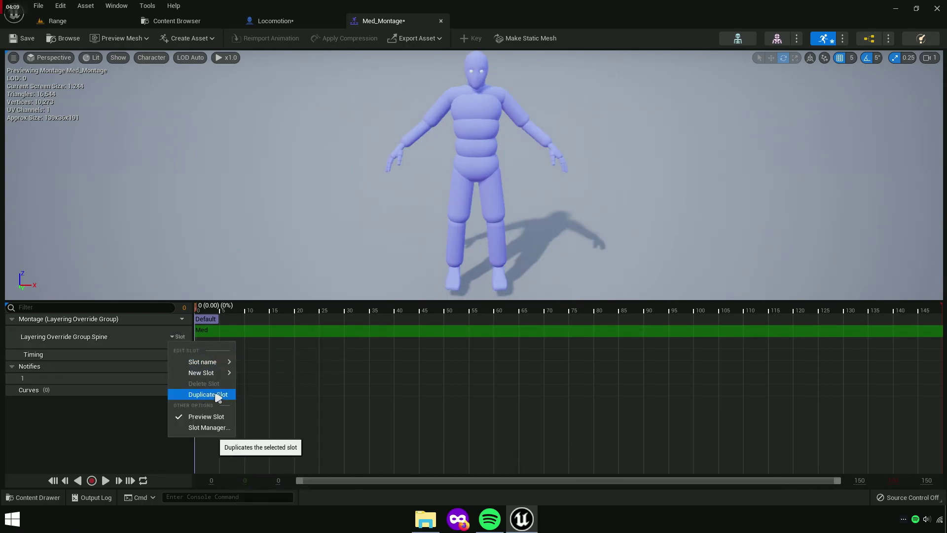
left_click(208, 394)
left_click(178, 361)
mouse_move(202, 386)
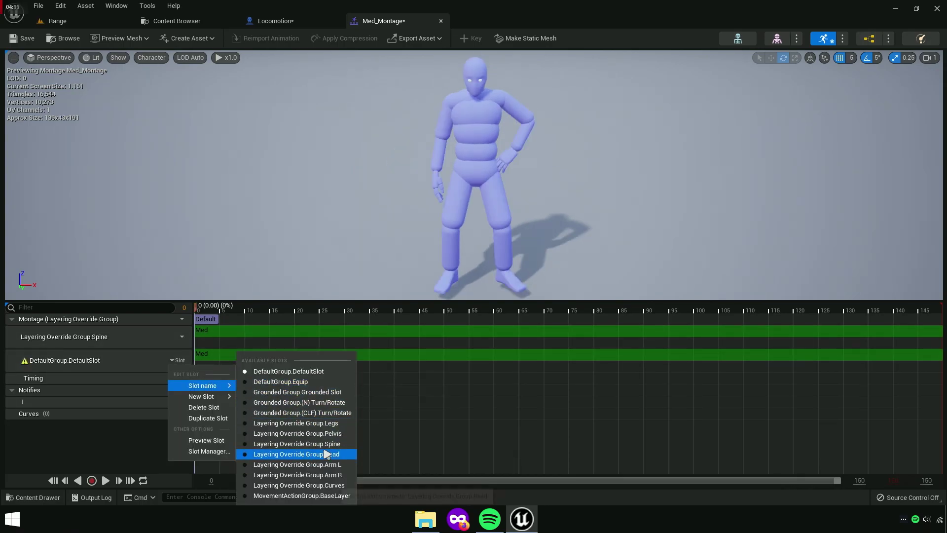
left_click(328, 456)
Duplicate two more slot tracks and assign them to Layering Override Group Arm L and Arm R
left_click(178, 360)
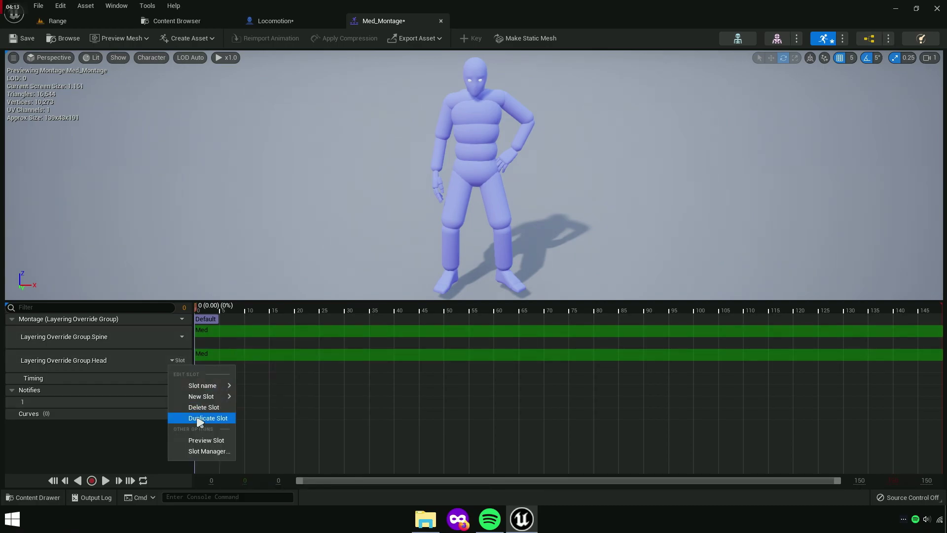
left_click(207, 419)
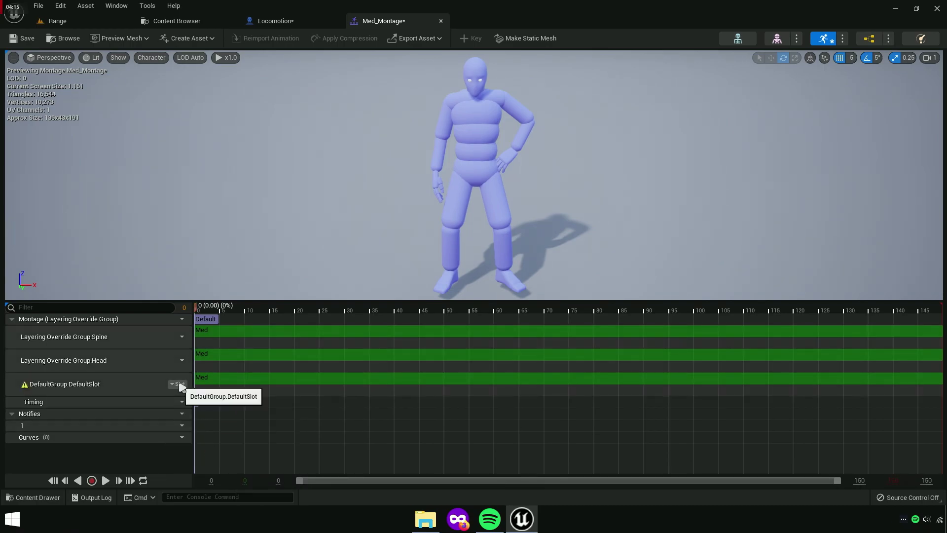
left_click(178, 384)
mouse_move(205, 409)
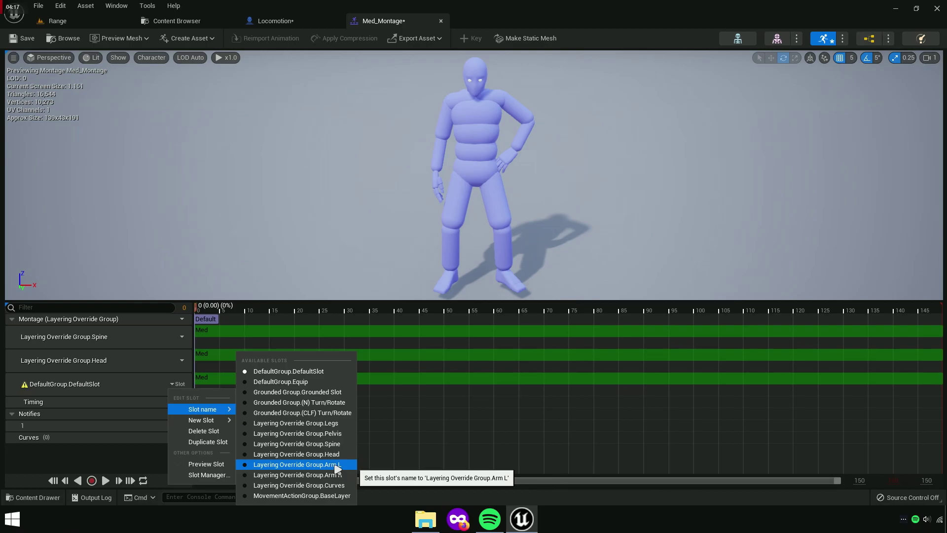
left_click(338, 465)
left_click(178, 383)
mouse_move(205, 409)
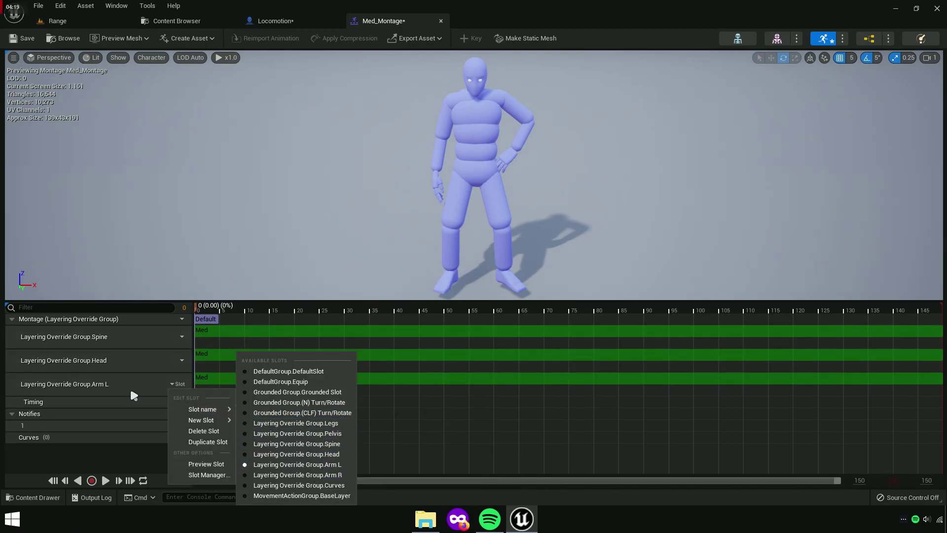
left_click(129, 386)
left_click(177, 384)
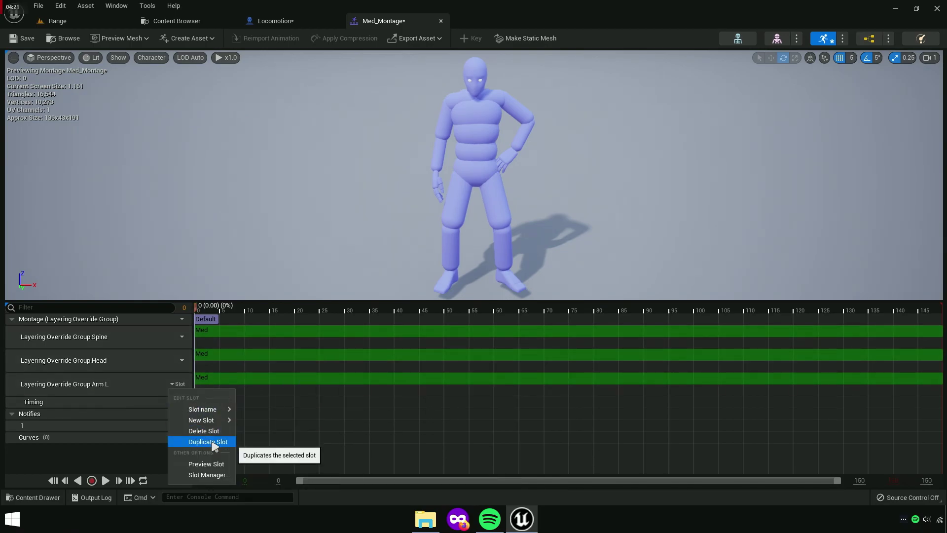
left_click(214, 443)
left_click(177, 407)
mouse_move(195, 325)
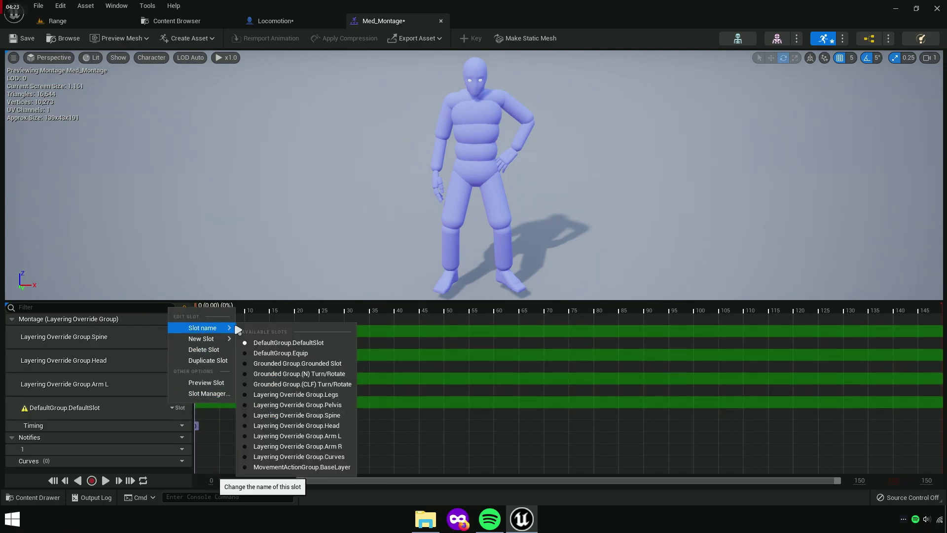
left_click(338, 447)
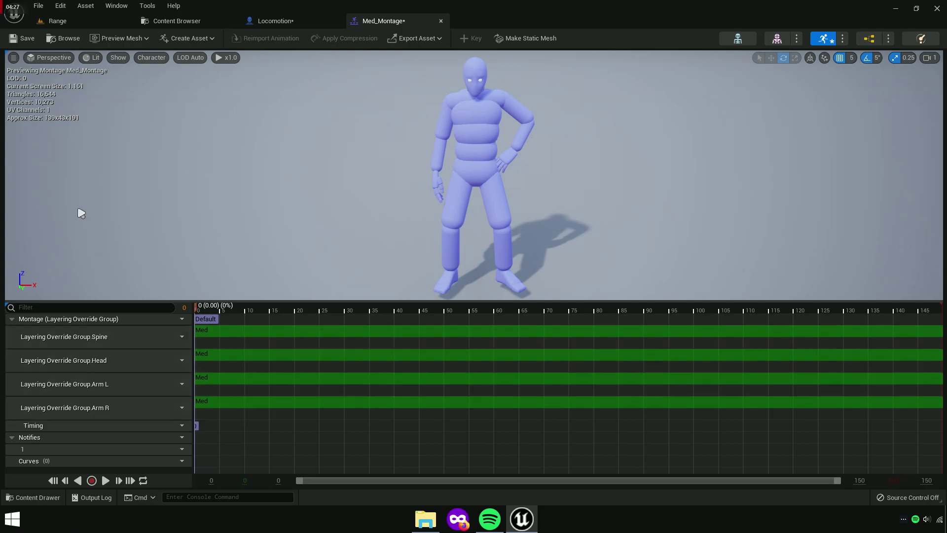
left_click(58, 21)
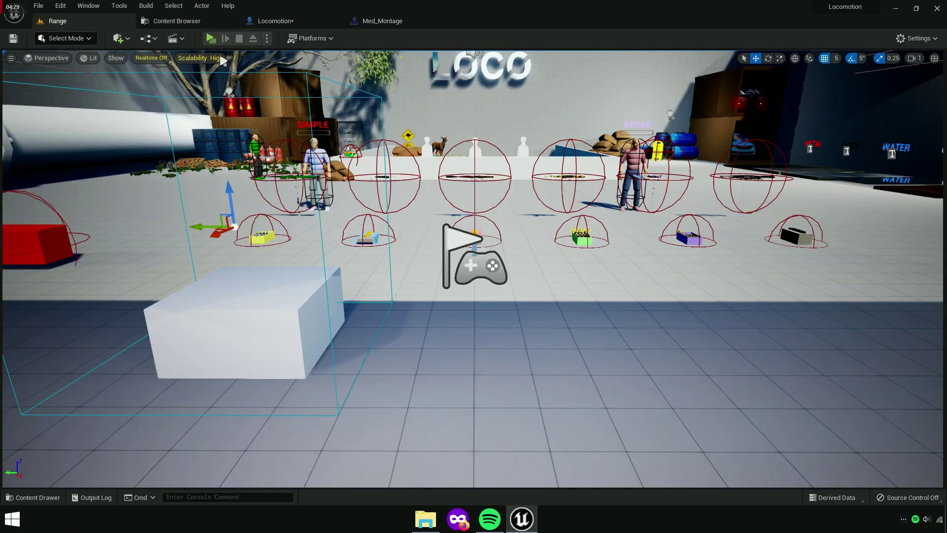
key("alt+p")
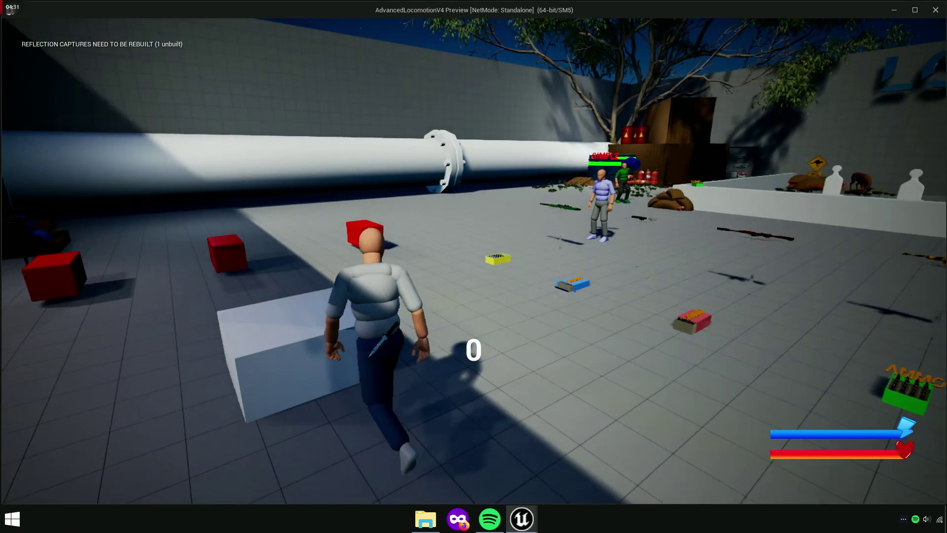
key("w")
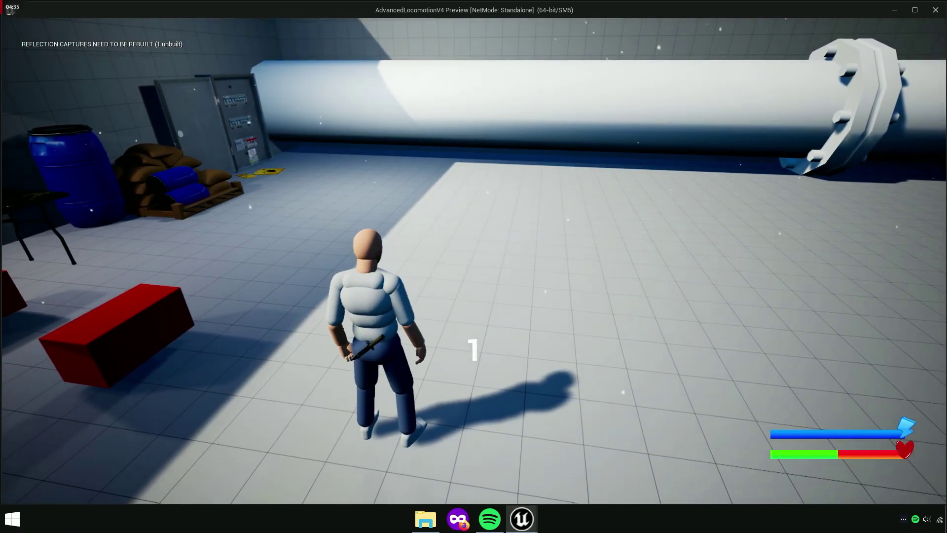
key("w")
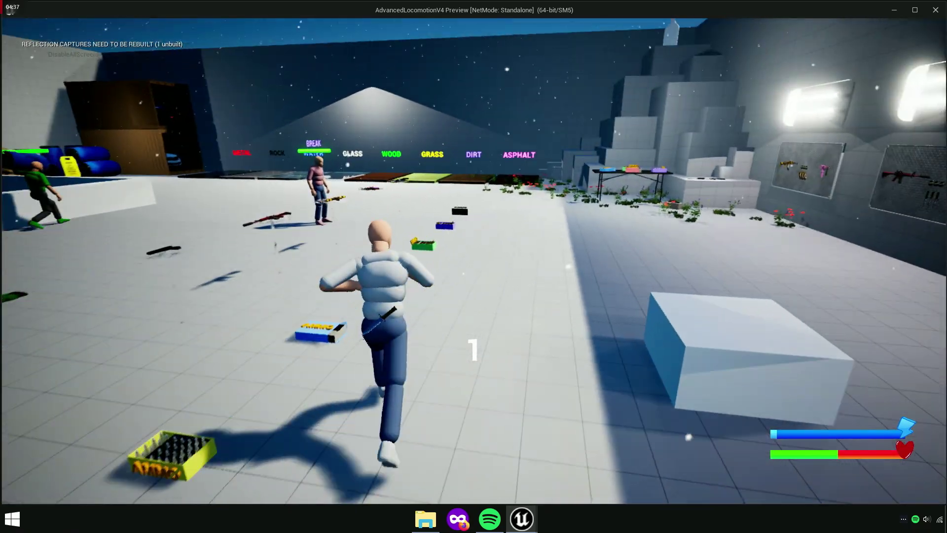
key("w")
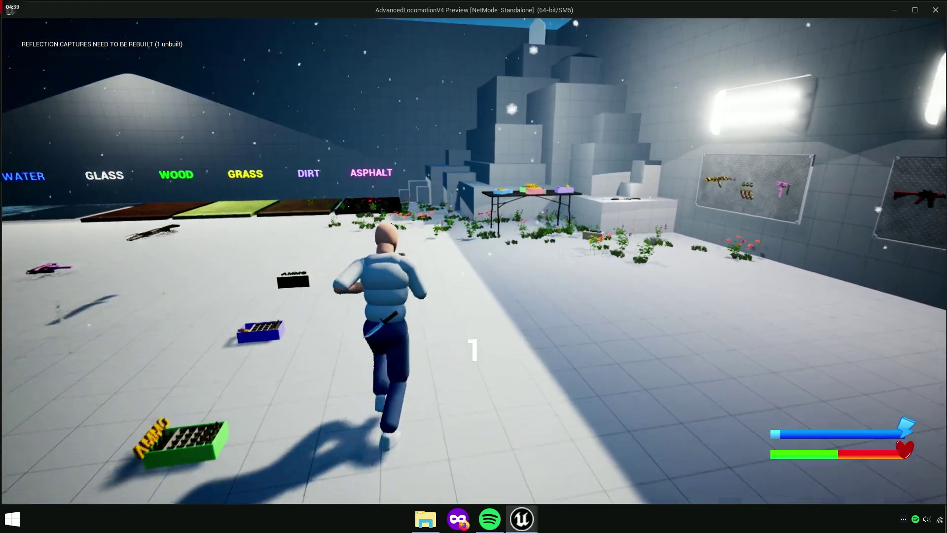
key("w")
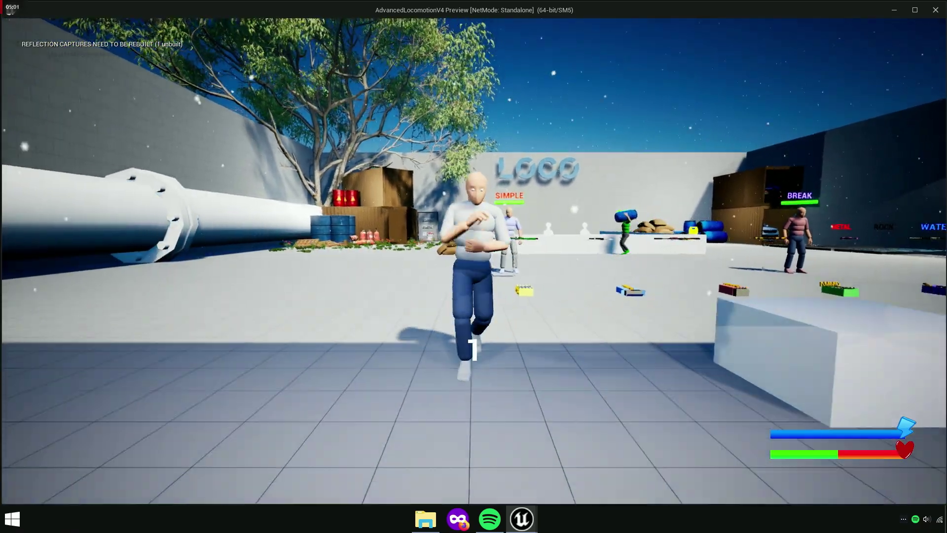
key("w")
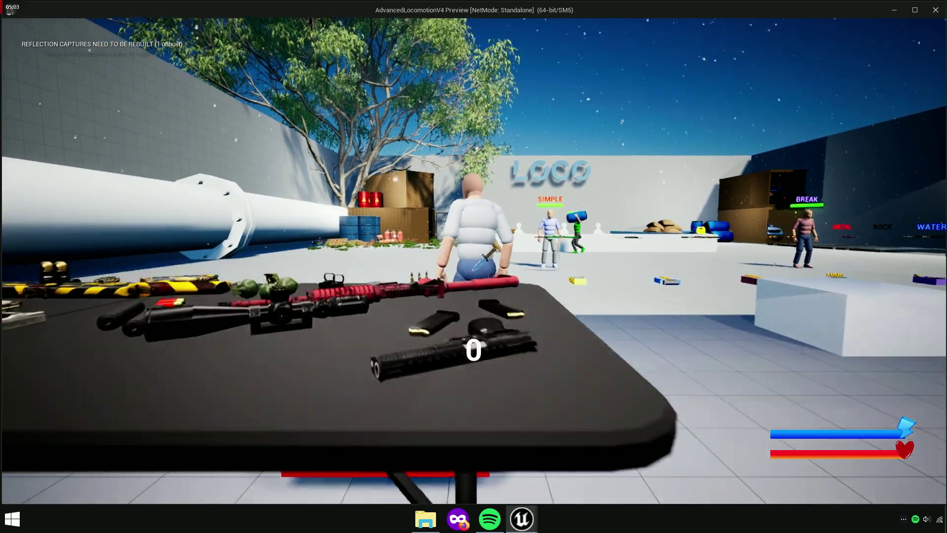
key("w")
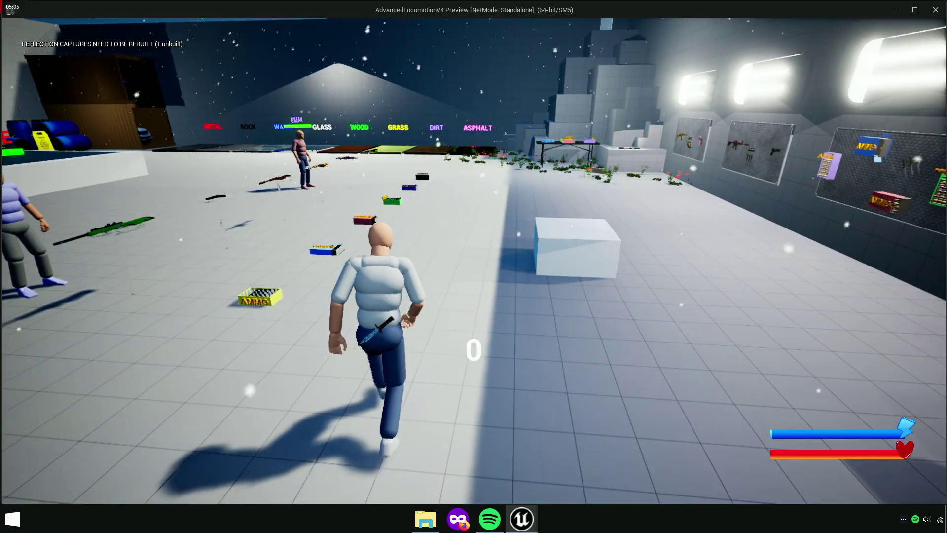
key("w")
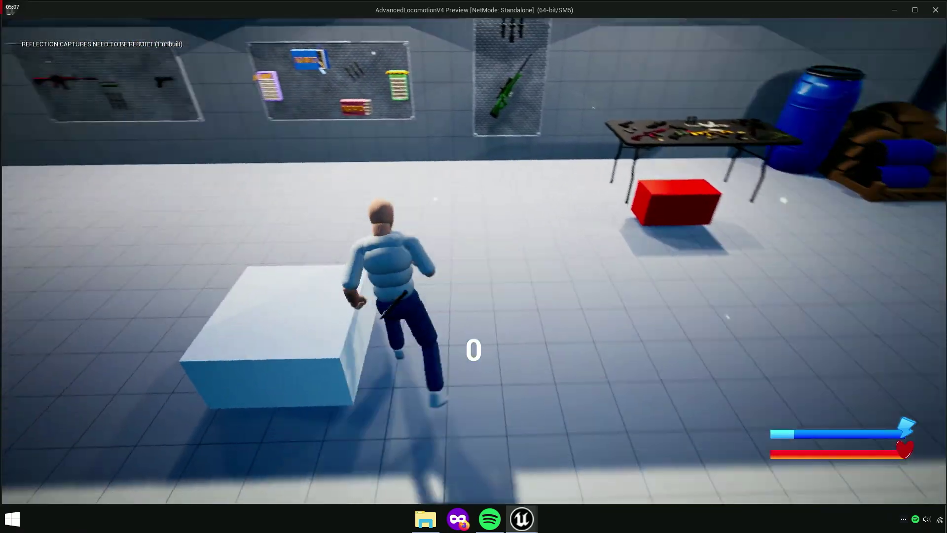
key("w")
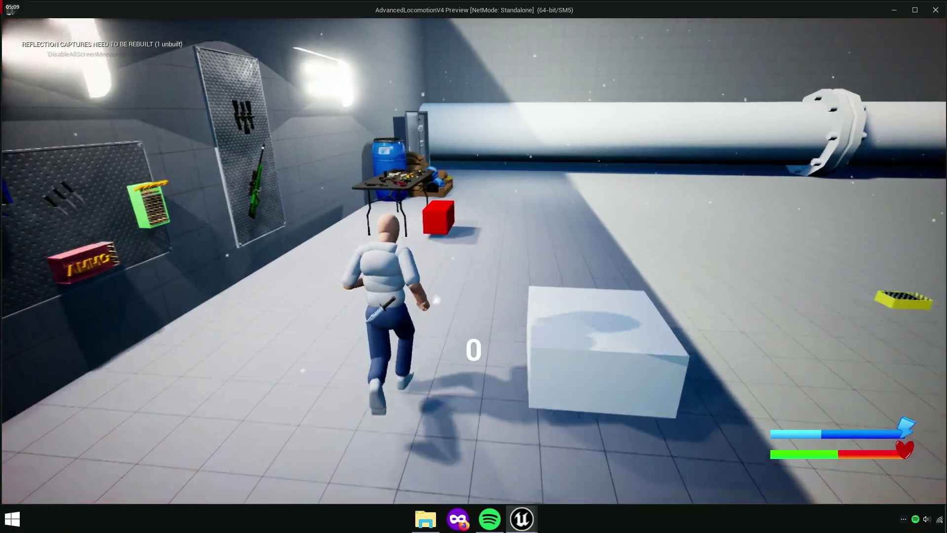
key("w")
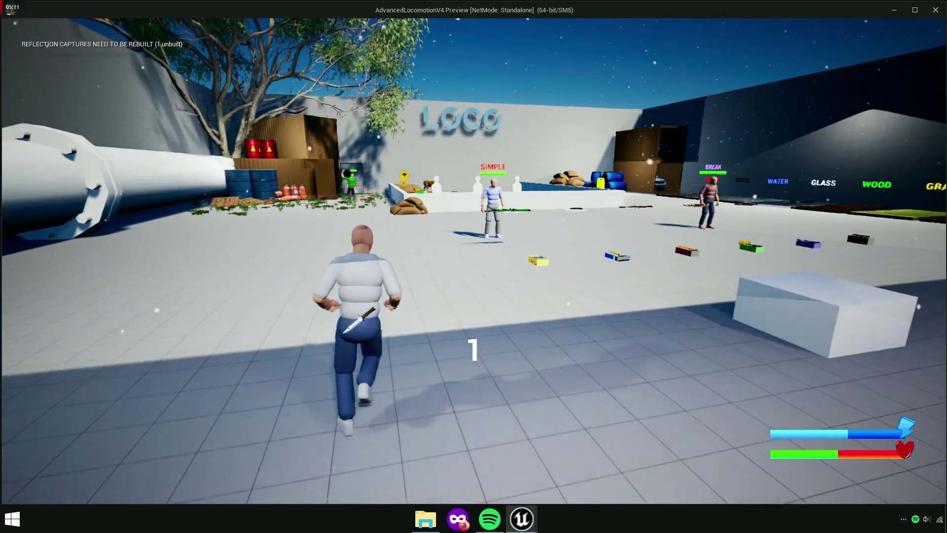
key("w")
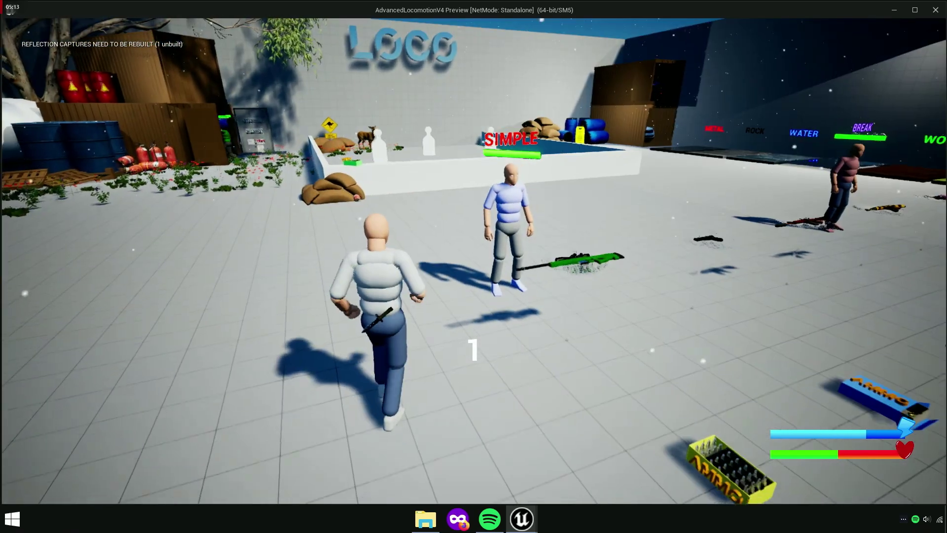
key("w")
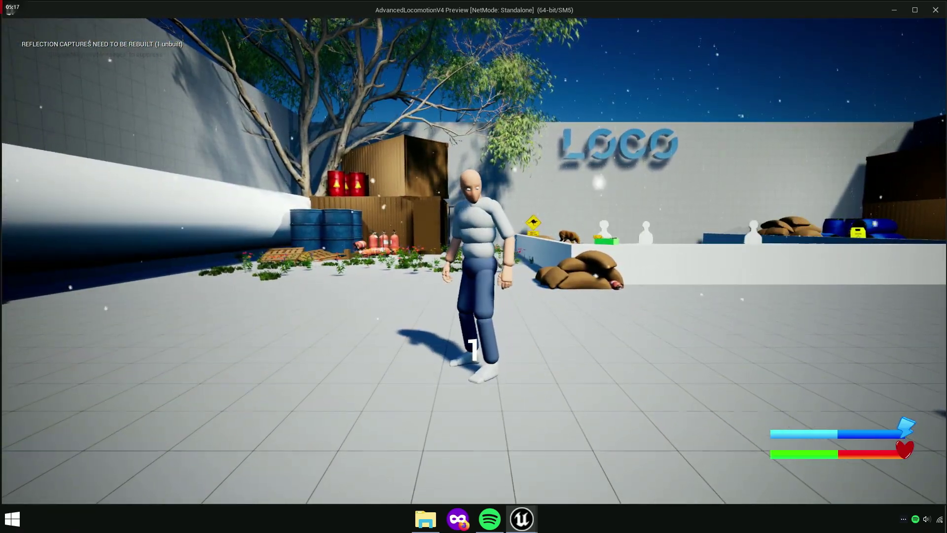
key("space")
key("s")
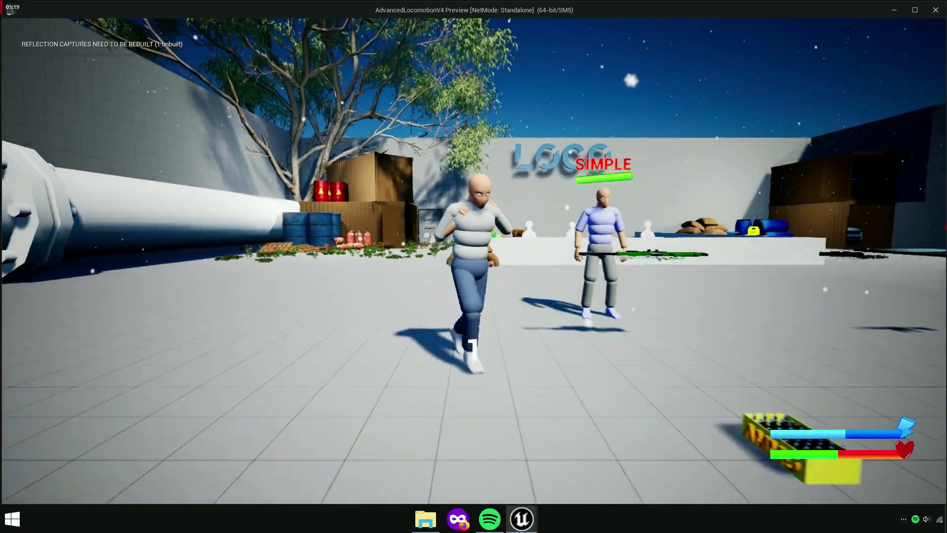
key("s")
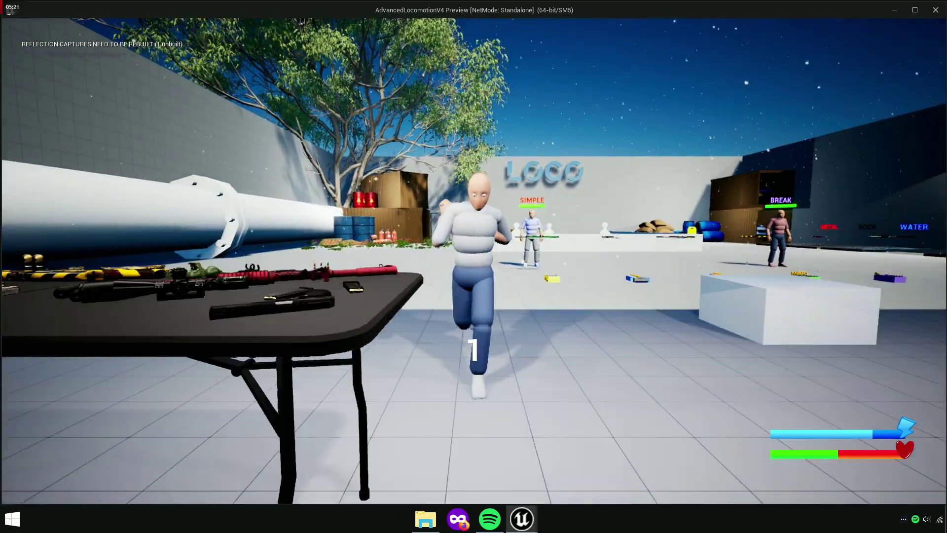
key("w")
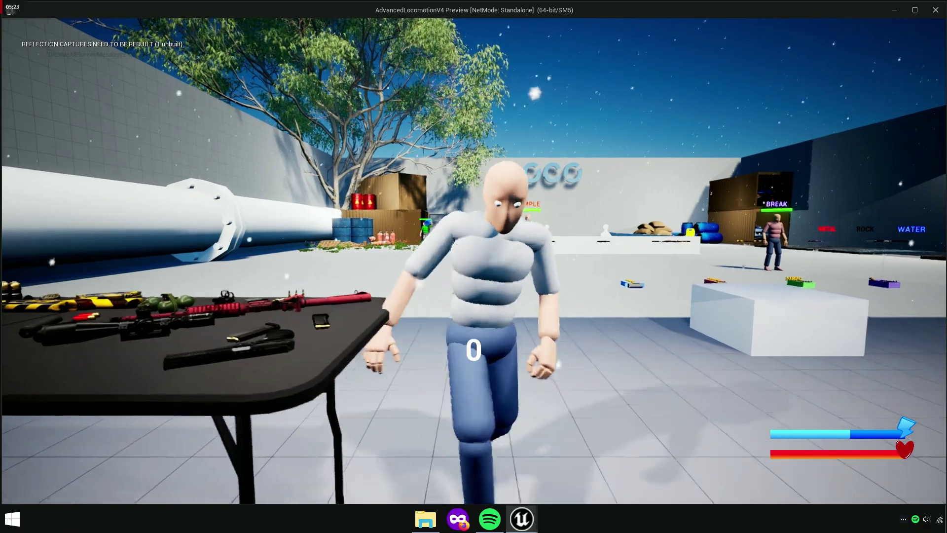
key("Escape")
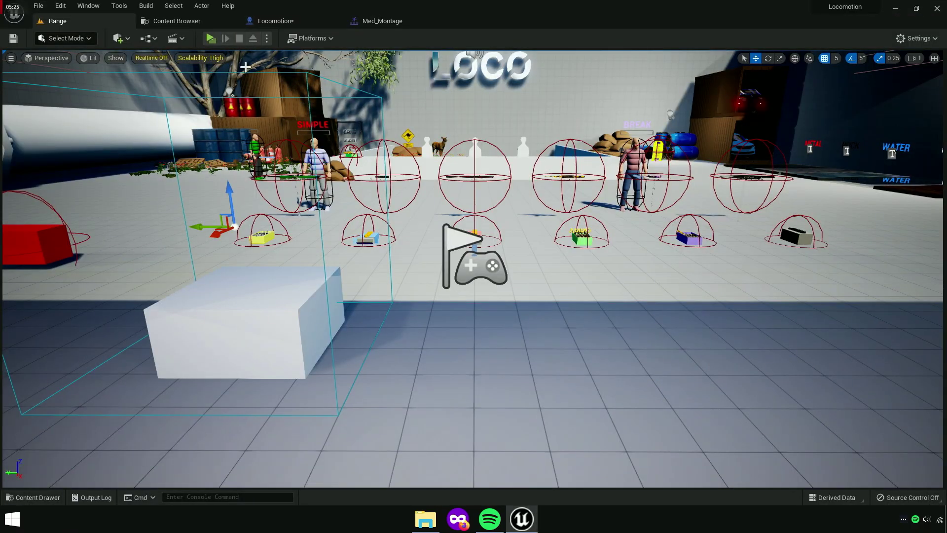
Save all unsaved assets
left_click(150, 23)
left_click(98, 38)
left_click(547, 369)
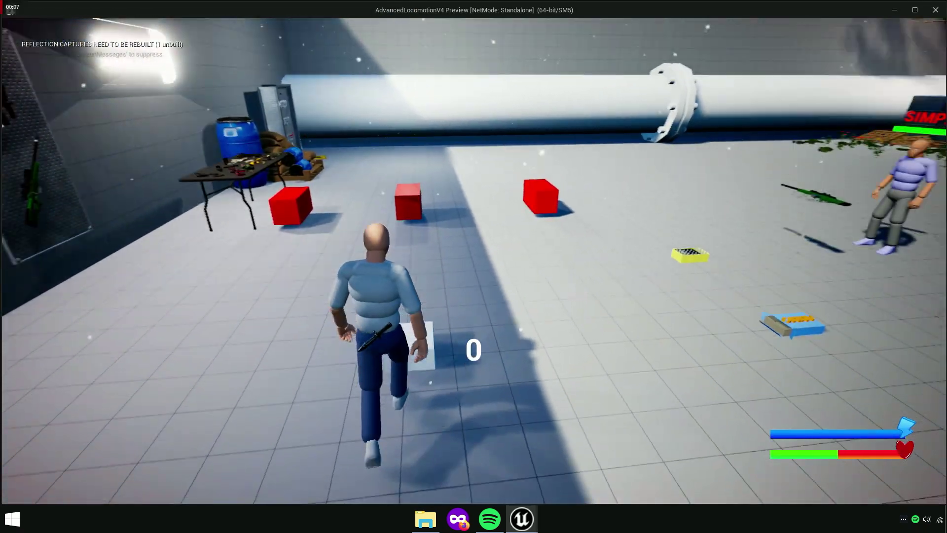
Playtest picking up the red cube and the sniper rifle, then aim the rifle
key("w")
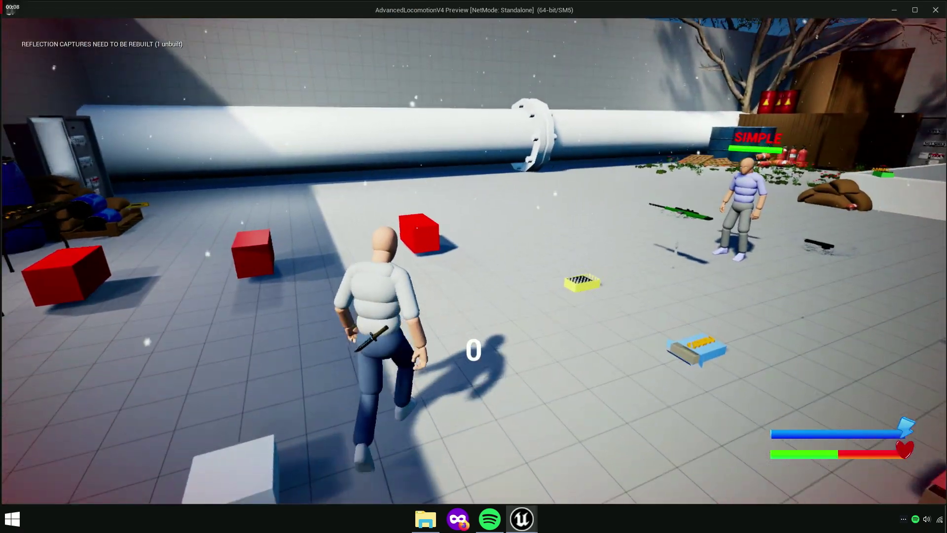
key("e")
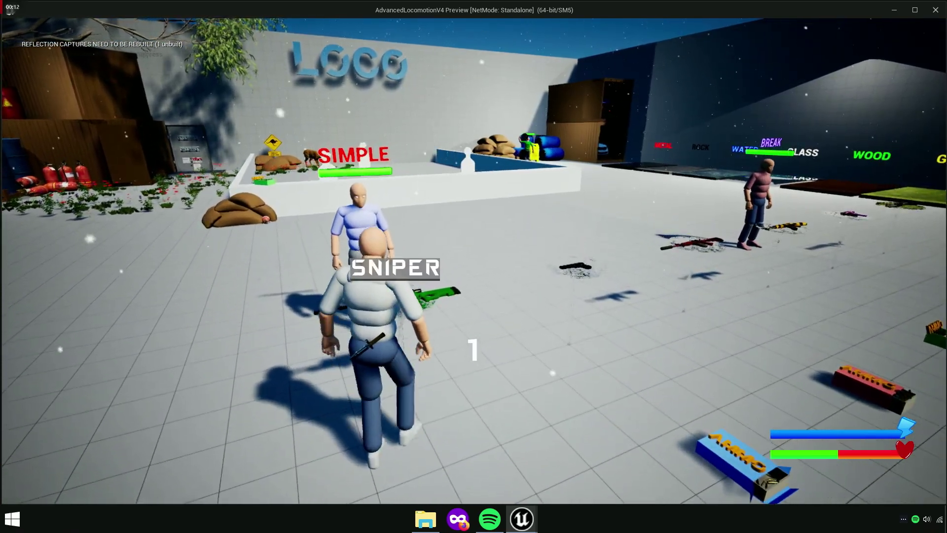
key("e")
key("w")
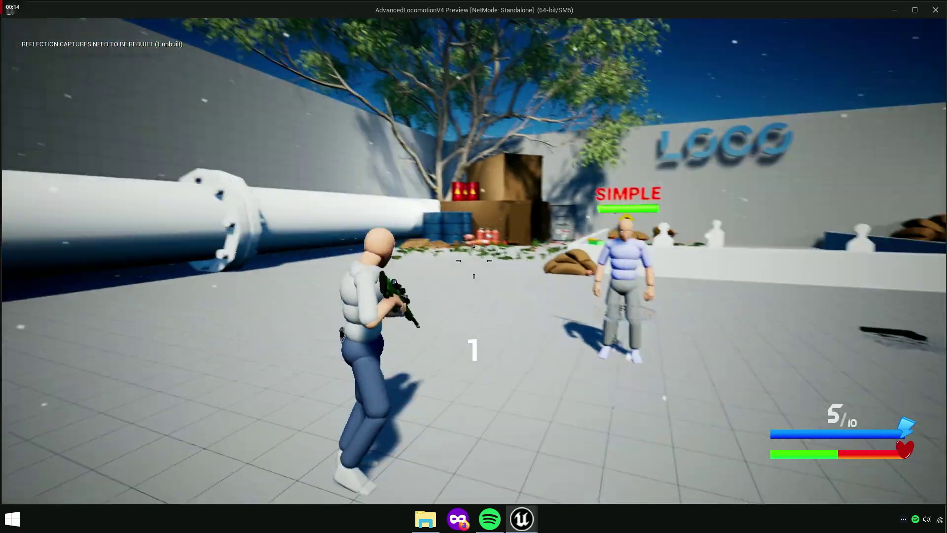
key("w")
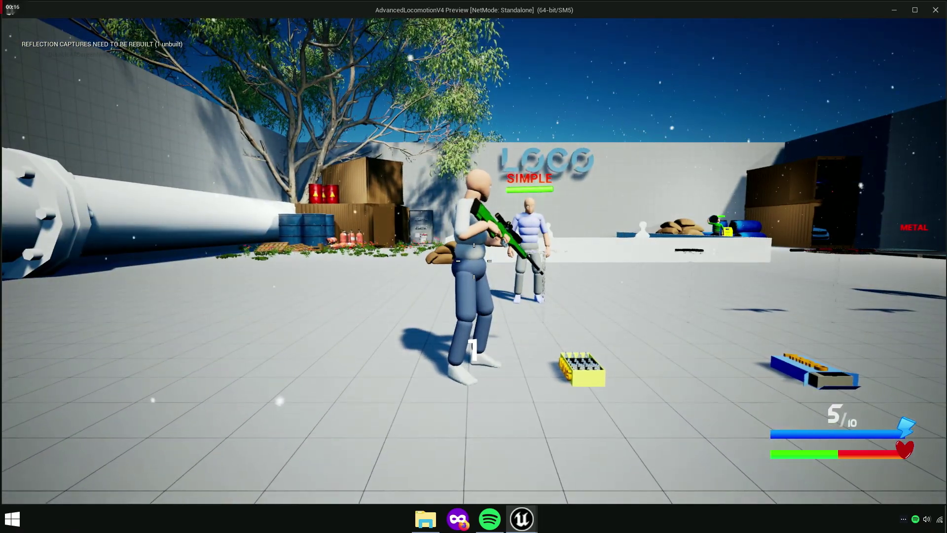
key("a")
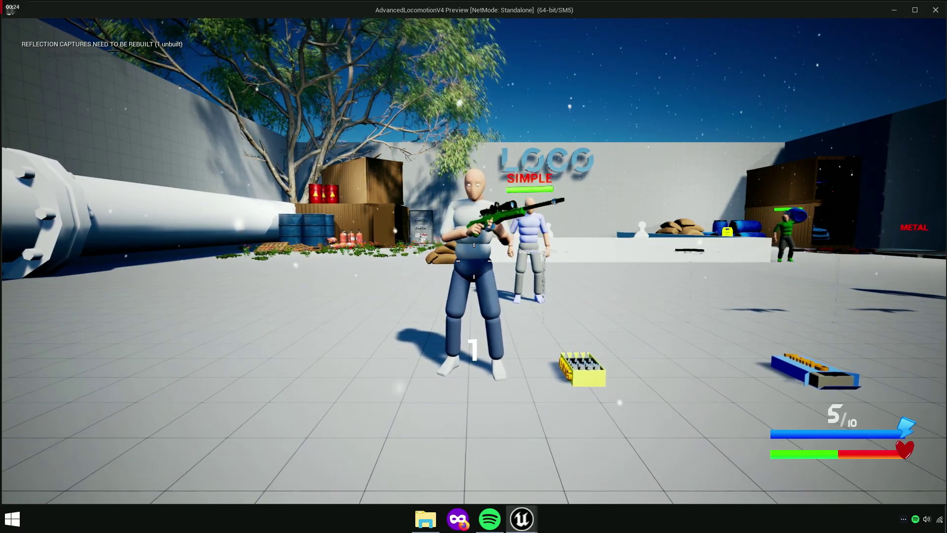
Restart the preview, heal while running, equip a pistol, then exit the game
key("Escape")
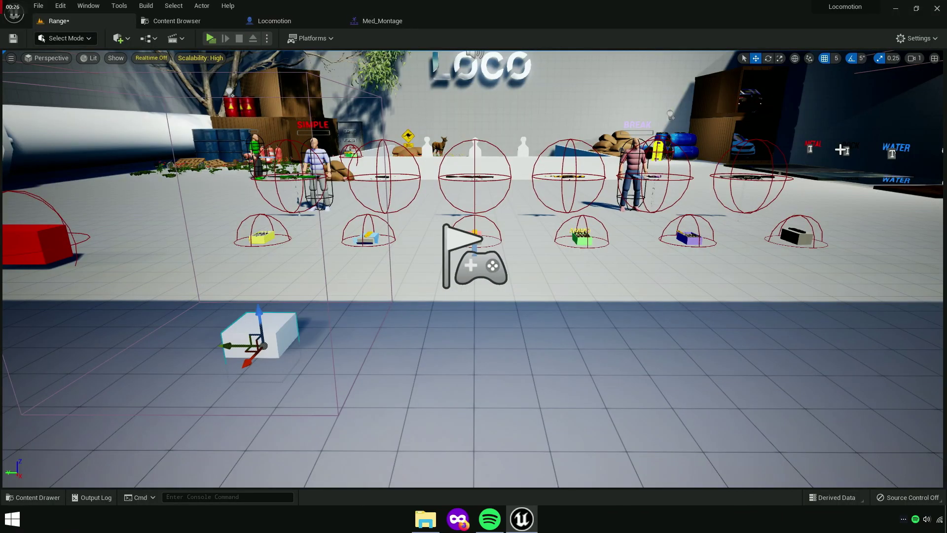
left_click(212, 39)
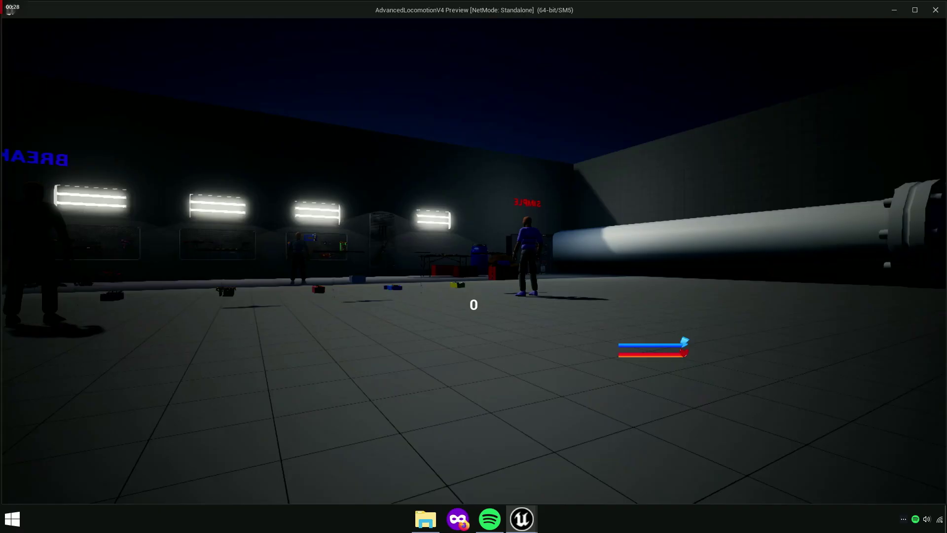
key("w")
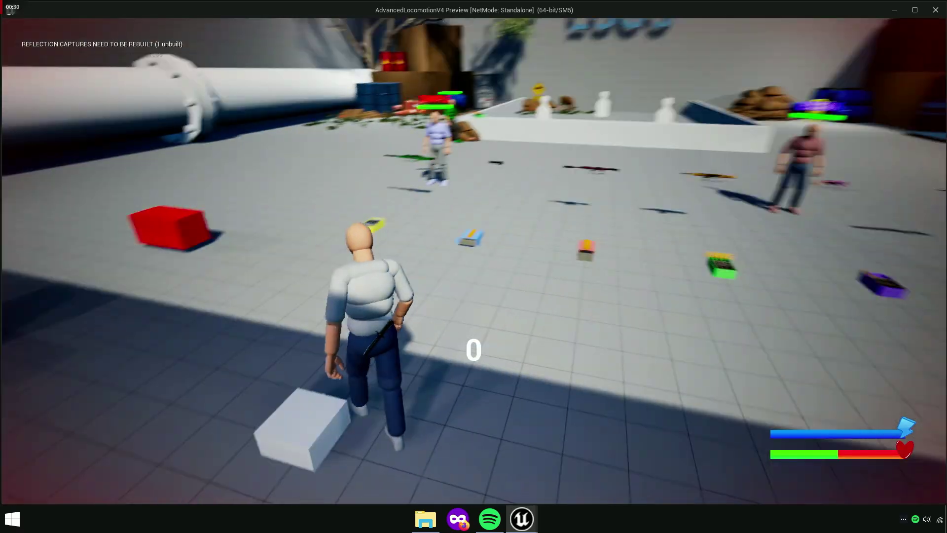
key("1")
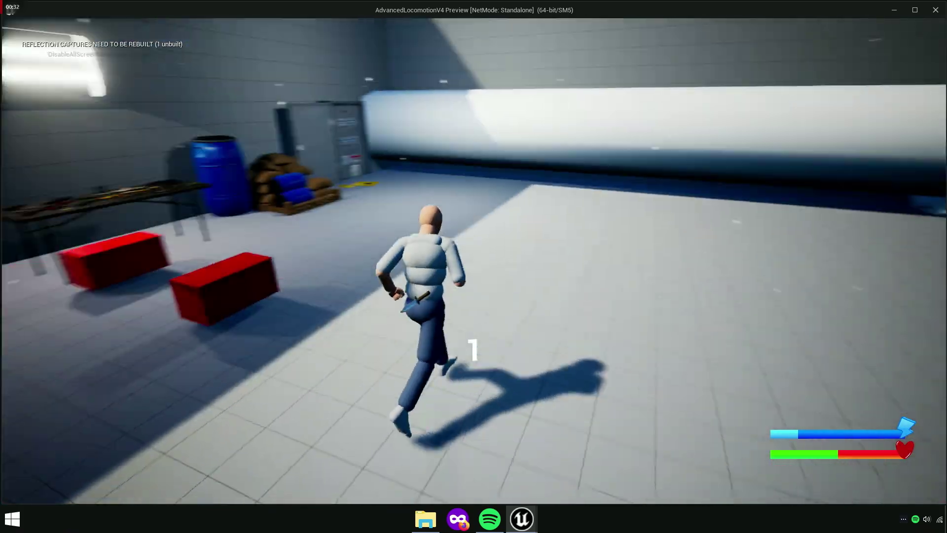
key("w")
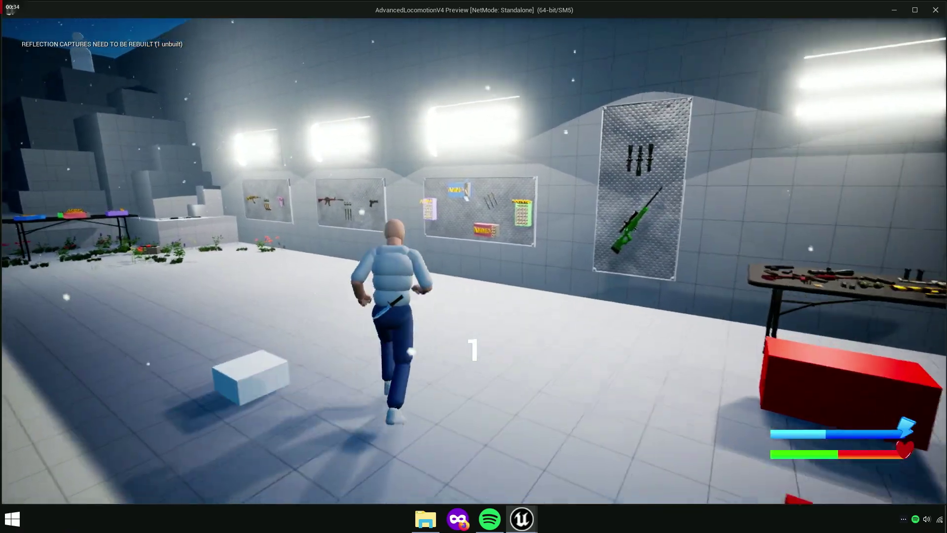
key("w")
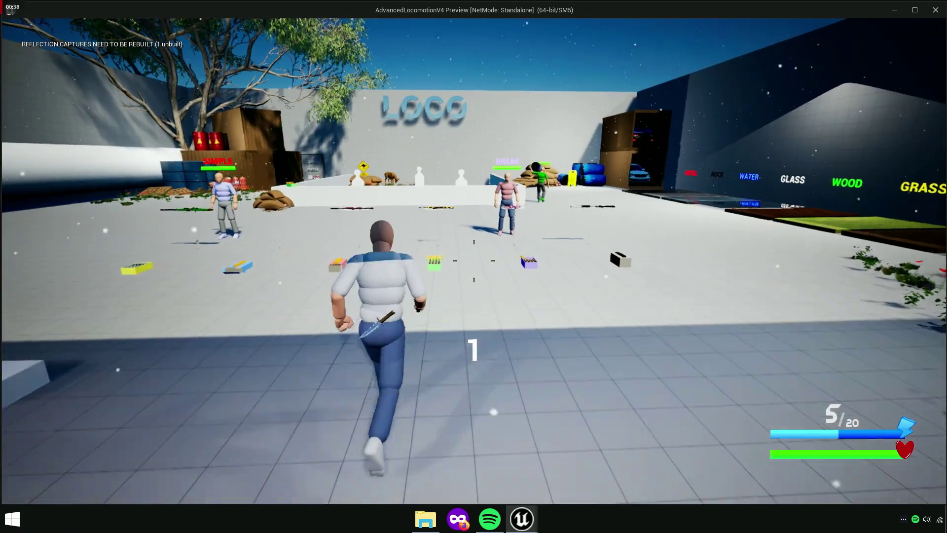
key("s")
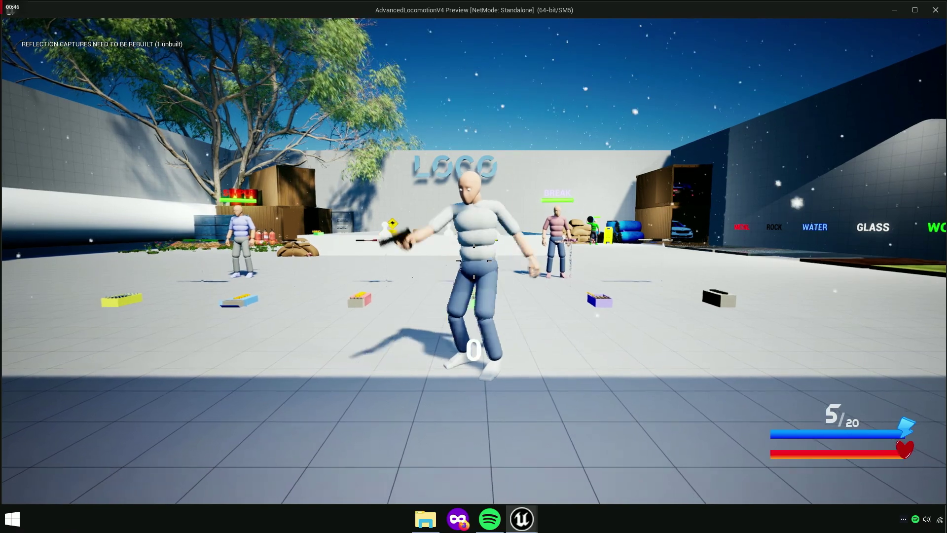
key("Escape")
Browse to Blueprint > Component and open the HealthComponent blueprint
left_click(221, 24)
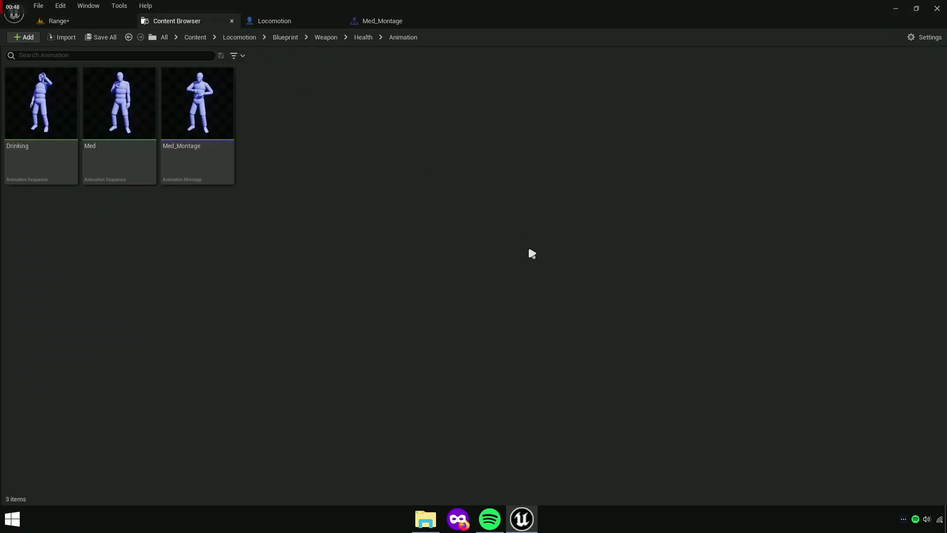
left_click(326, 37)
left_click(285, 37)
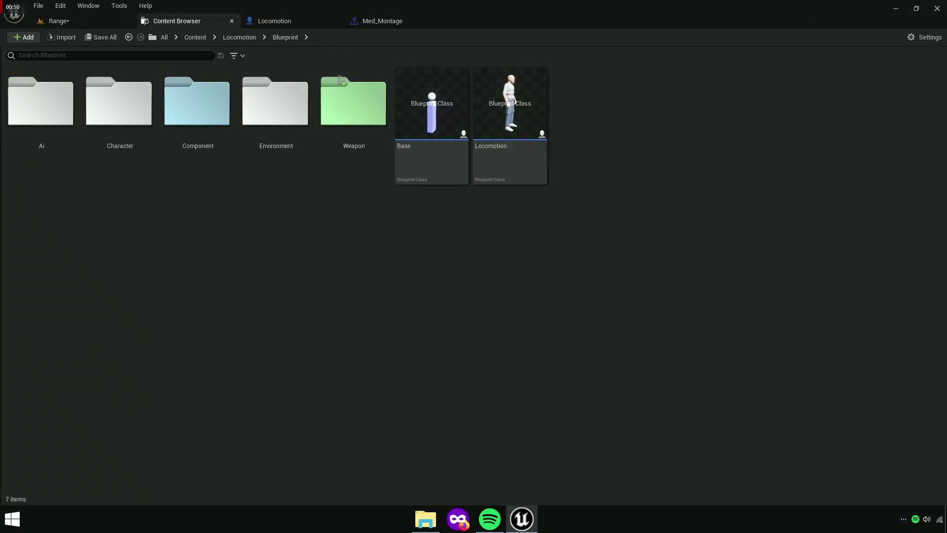
double_click(212, 143)
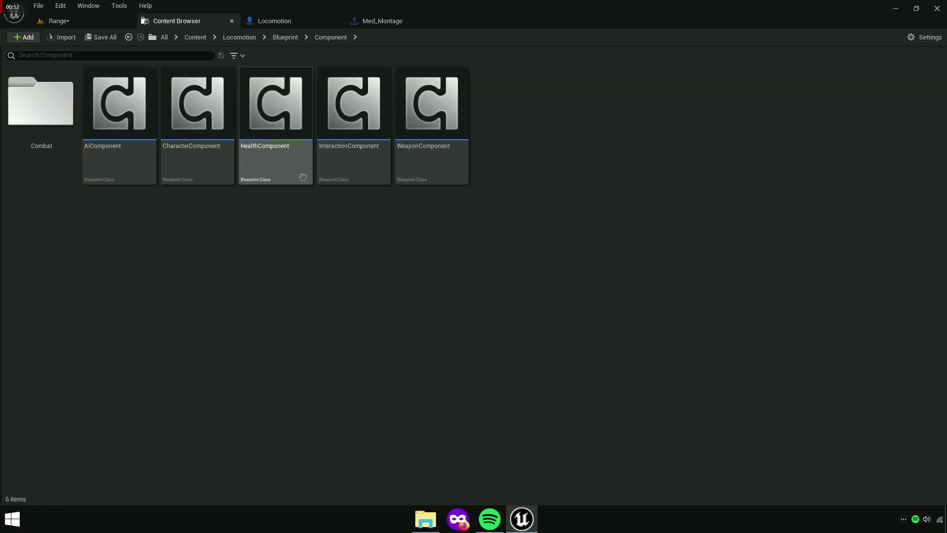
left_click(268, 171)
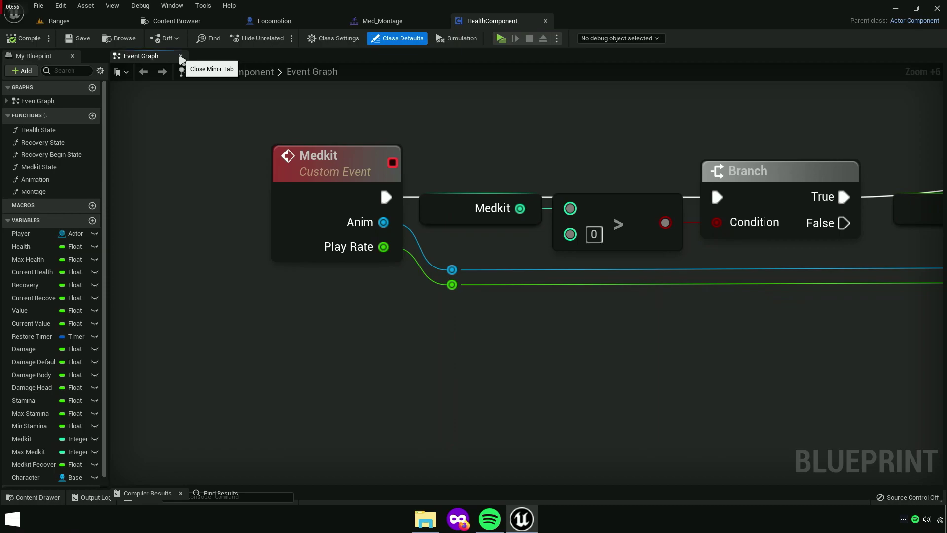
Close the Event Graph and open the Animation function graph
left_click(180, 56)
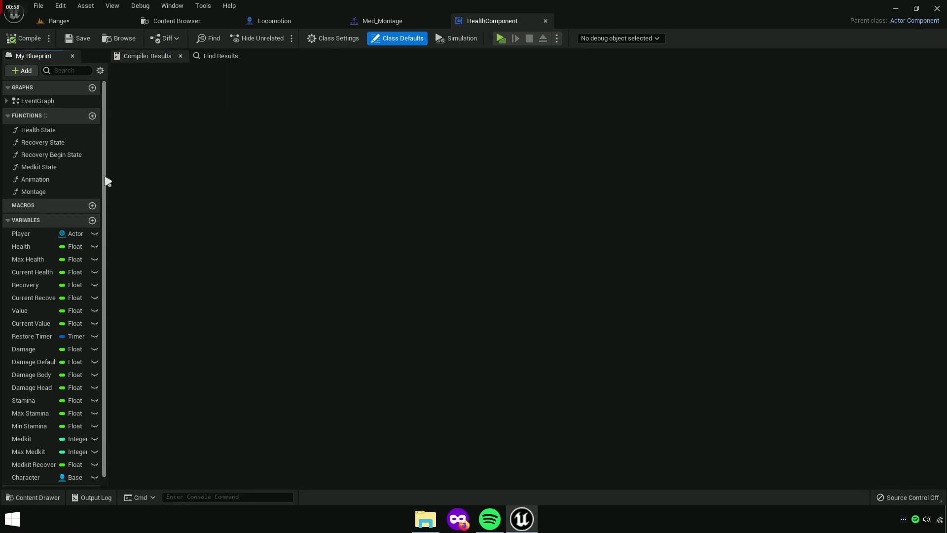
left_click(25, 180)
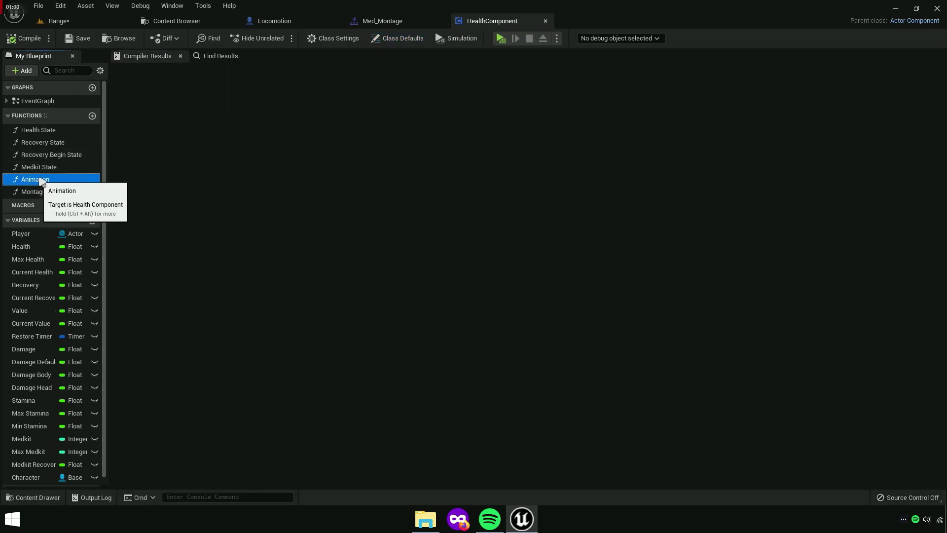
double_click(40, 180)
right_click_drag(359, 327, 327, 309)
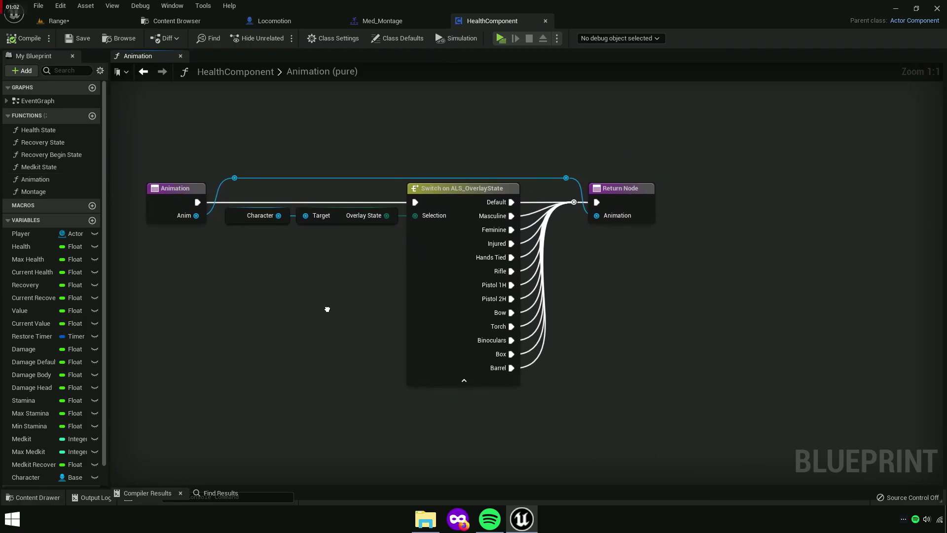
Frame the Switch and Return nodes and inspect the Hands Tied output pin
scroll(594, 304, "up", 4)
right_click_drag(582, 279, 460, 248)
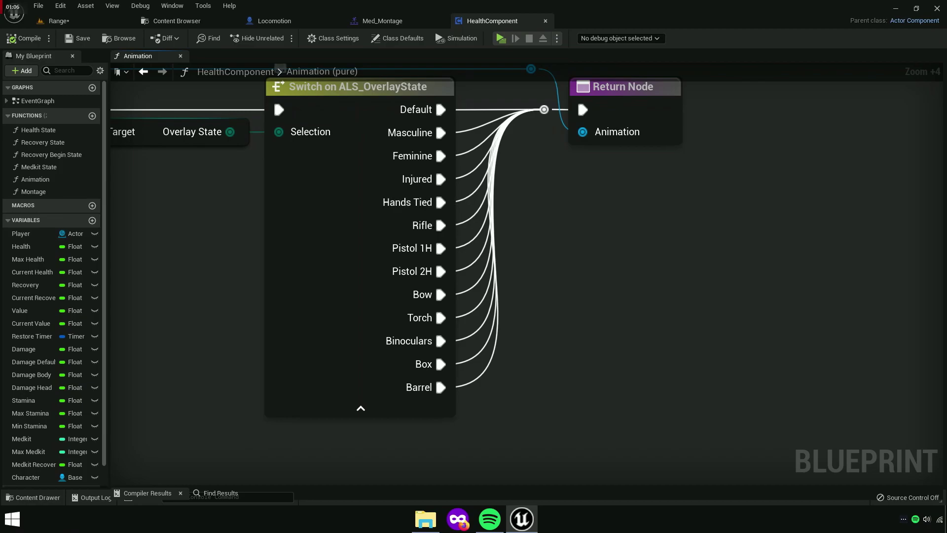
right_click(440, 202)
left_click(641, 227)
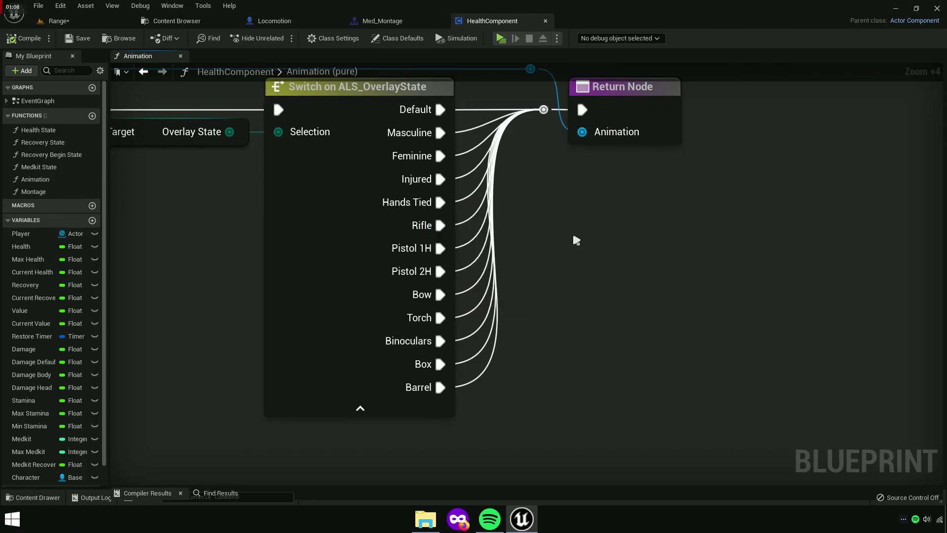
right_click_drag(572, 230, 535, 224)
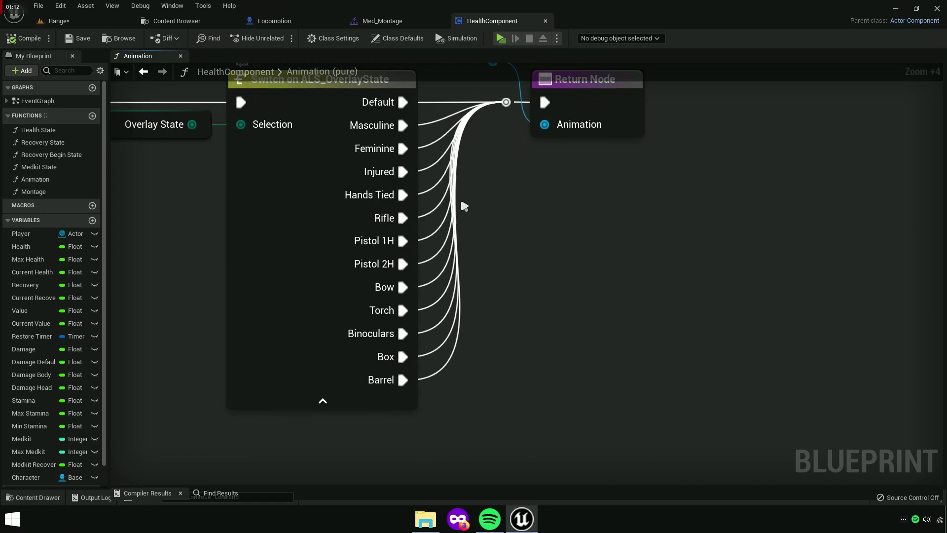
right_click_drag(461, 204, 484, 239)
Add a reroute node fed by the Hands Tied output
left_click_drag(425, 231, 498, 236)
type("add r")
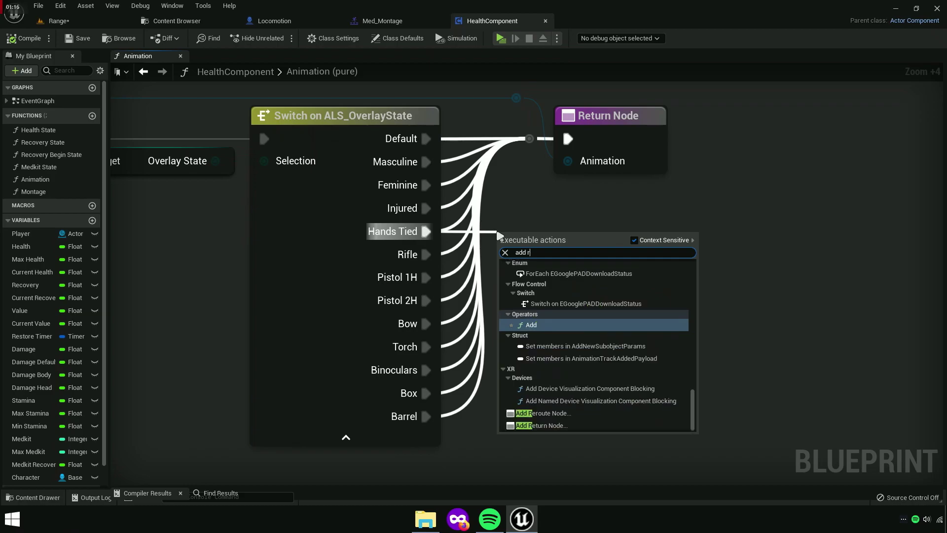
type("eroute")
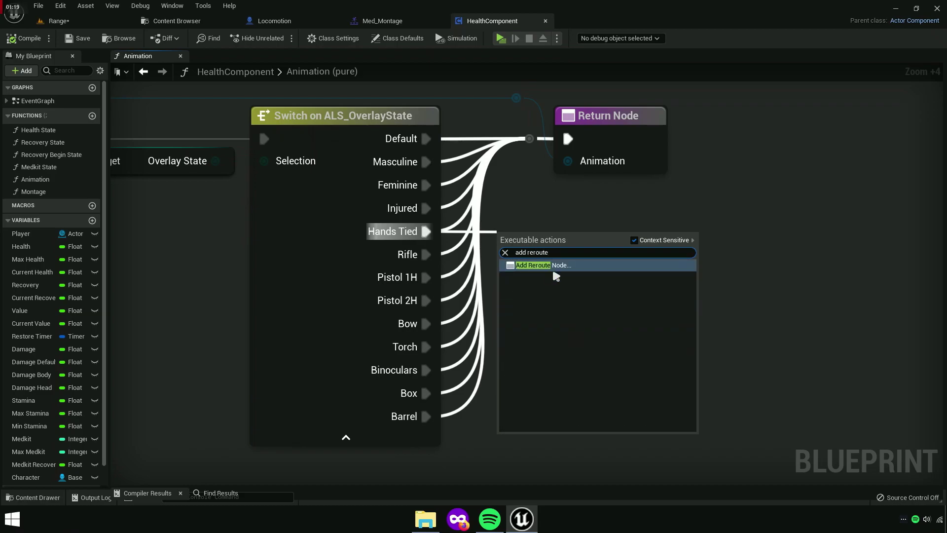
left_click(552, 265)
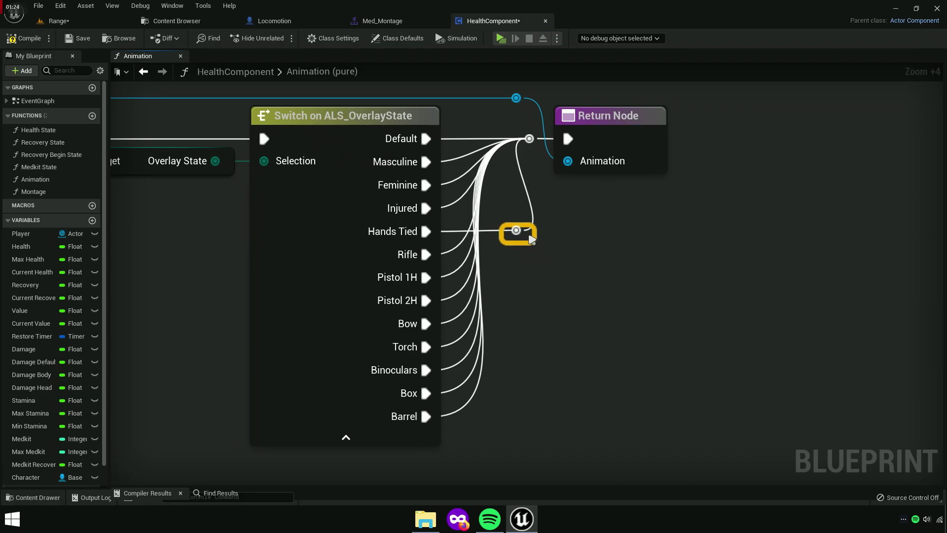
left_click_drag(504, 251, 632, 303)
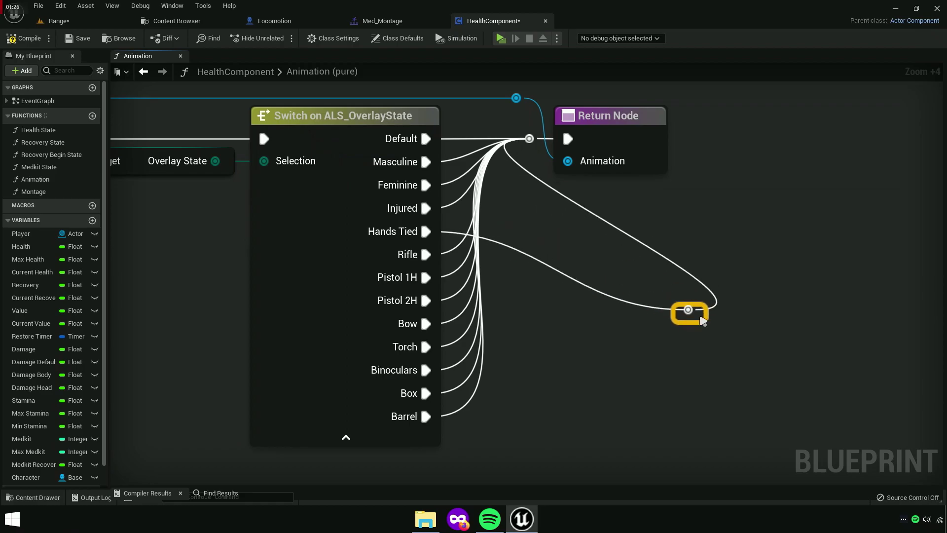
left_click(429, 236, "alt")
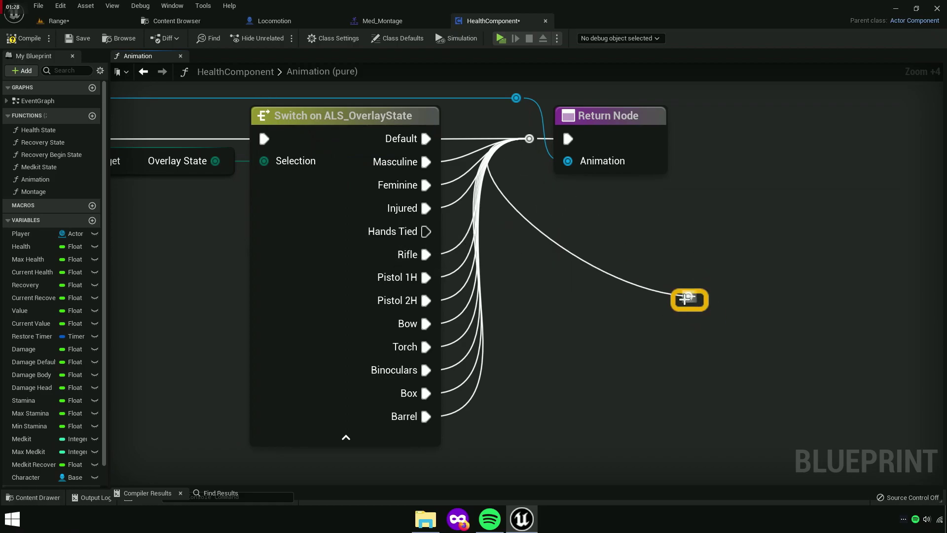
left_click_drag(426, 232, 595, 270)
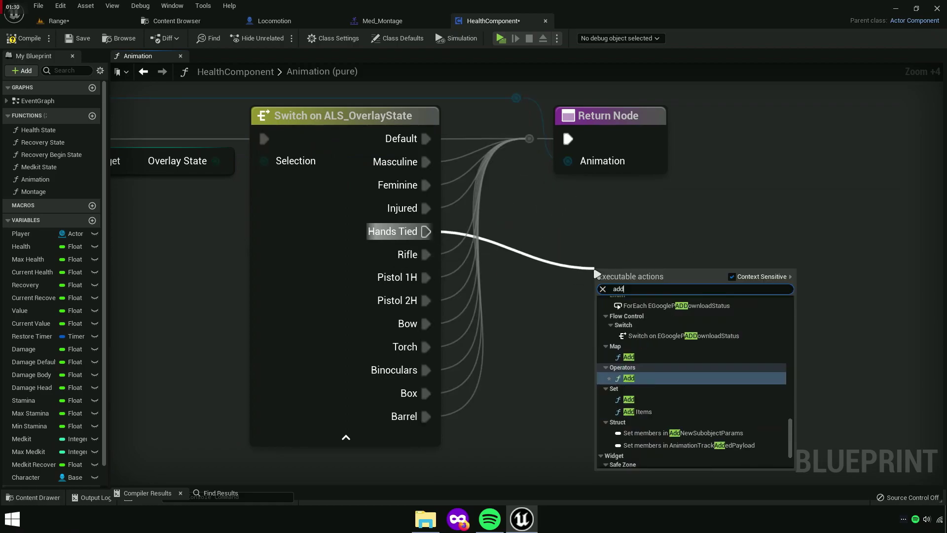
type("add ret")
key("BackSpace")
type("r")
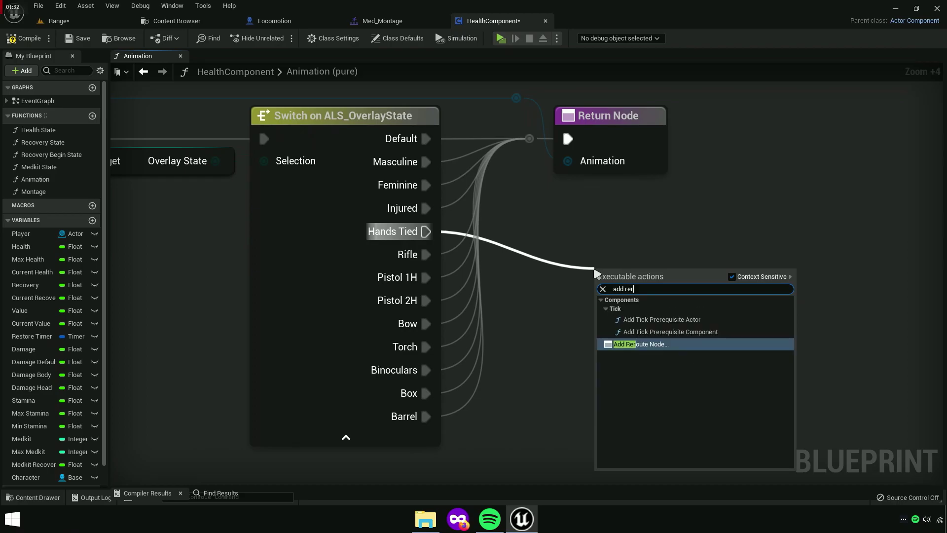
type("out")
left_click(640, 301)
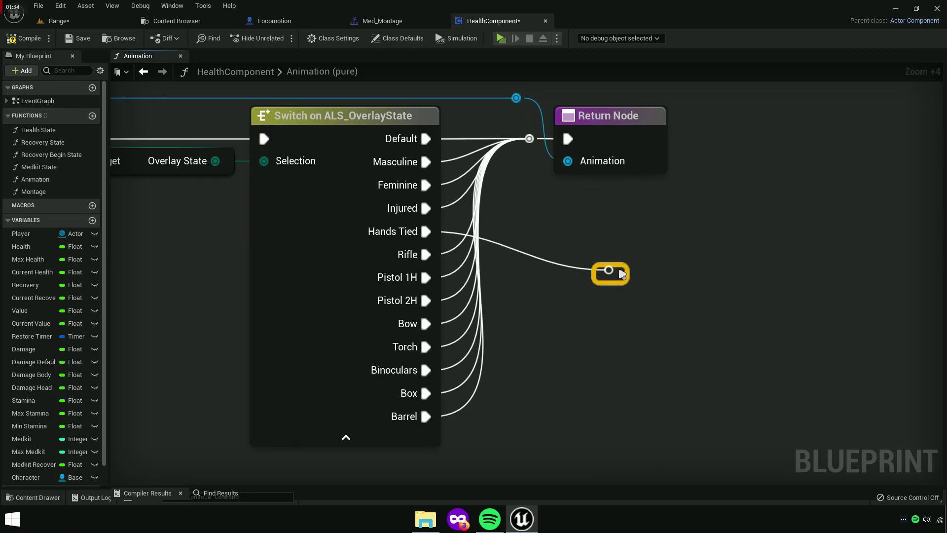
Wire Rifle, Torch and Barrel into the Hands Tied reroute and move it beside Bow
left_click_drag(426, 255, 435, 261)
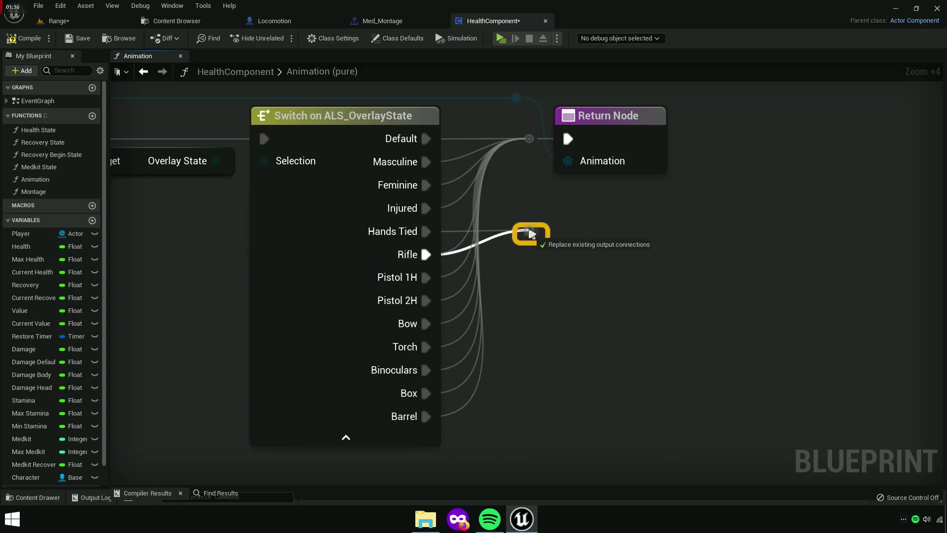
left_click_drag(532, 234, 530, 231)
mouse_move(411, 323)
left_mouse_down()
mouse_move(438, 310)
mouse_move(430, 308)
left_mouse_up()
key("ctrl+z")
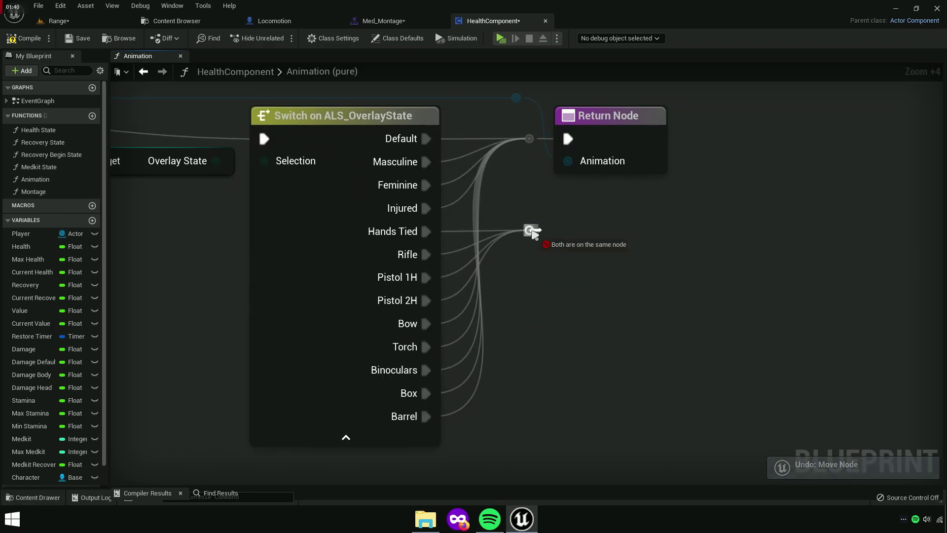
mouse_move(533, 232)
left_mouse_down()
mouse_move(423, 323)
mouse_move(533, 238)
mouse_move(454, 362)
mouse_move(420, 381)
mouse_move(520, 286)
left_mouse_up()
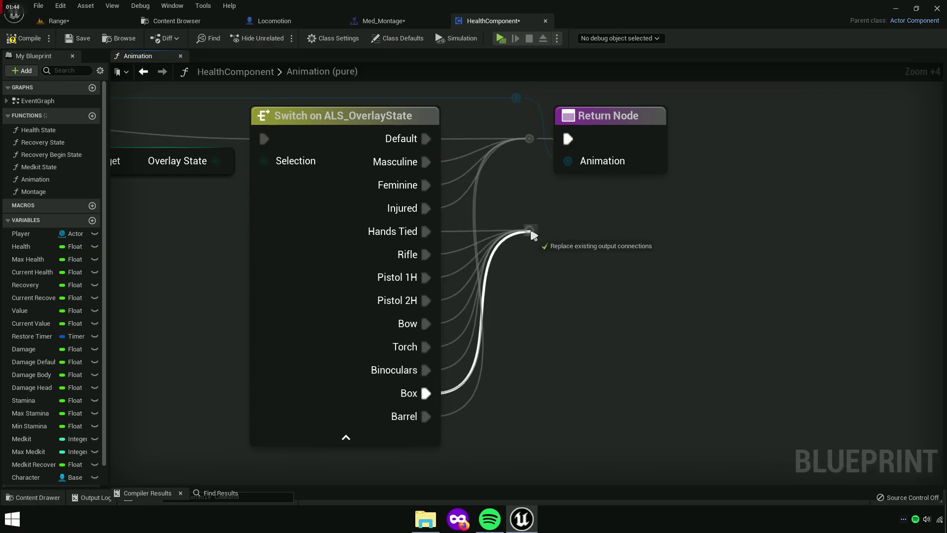
left_click_drag(440, 407, 427, 416)
right_click_drag(566, 267, 539, 292)
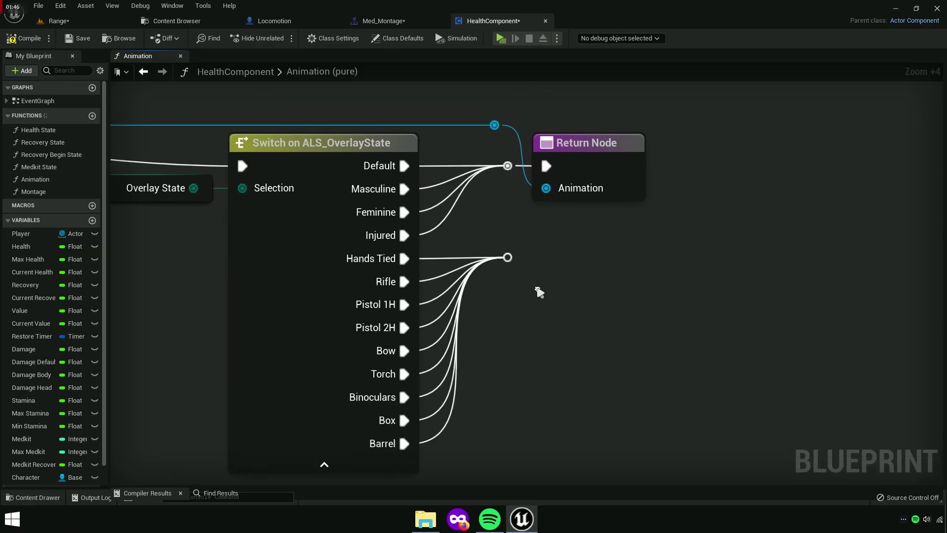
left_click_drag(513, 269, 502, 364)
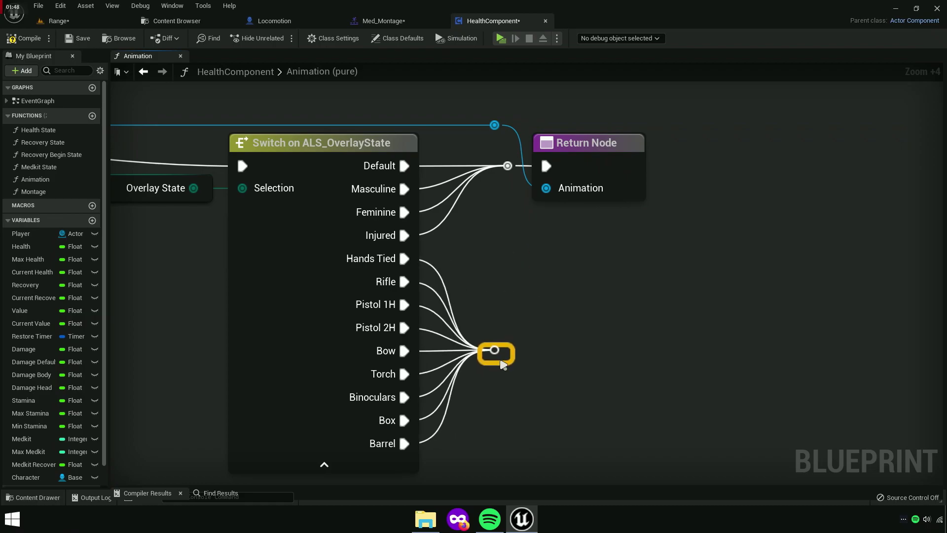
right_click(608, 156)
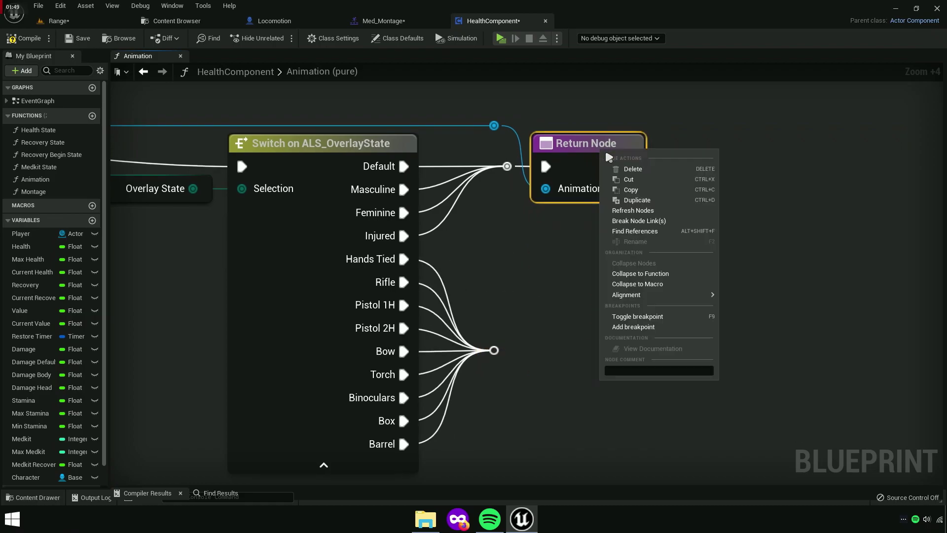
Duplicate the Return Node and wire the copy to the lower Hands Tied–Barrel reroute
left_click(640, 191)
key("ctrl+v")
mouse_move(610, 366)
left_mouse_down()
mouse_move(583, 353)
mouse_move(494, 351)
left_mouse_up()
left_click_drag(615, 333, 604, 332)
scroll(591, 429, "down", 3)
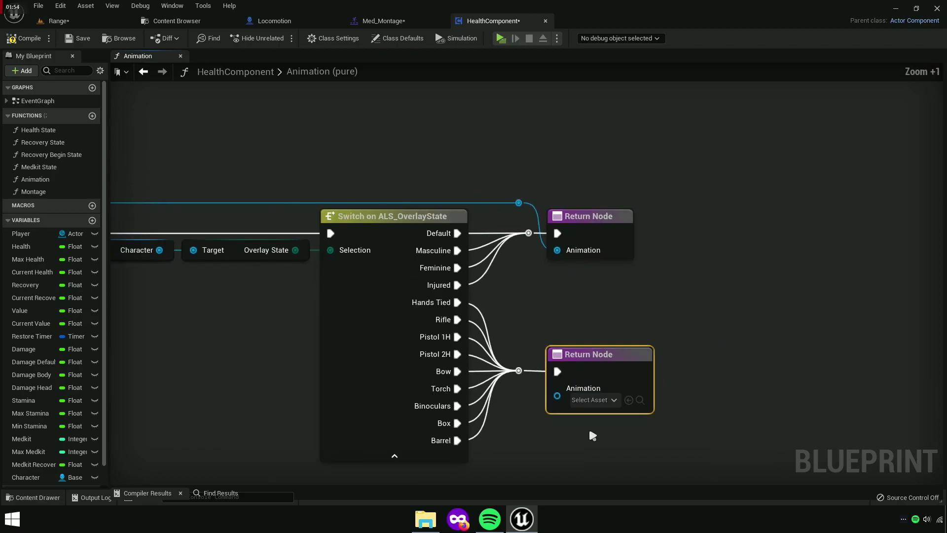
left_click_drag(570, 426, 512, 353)
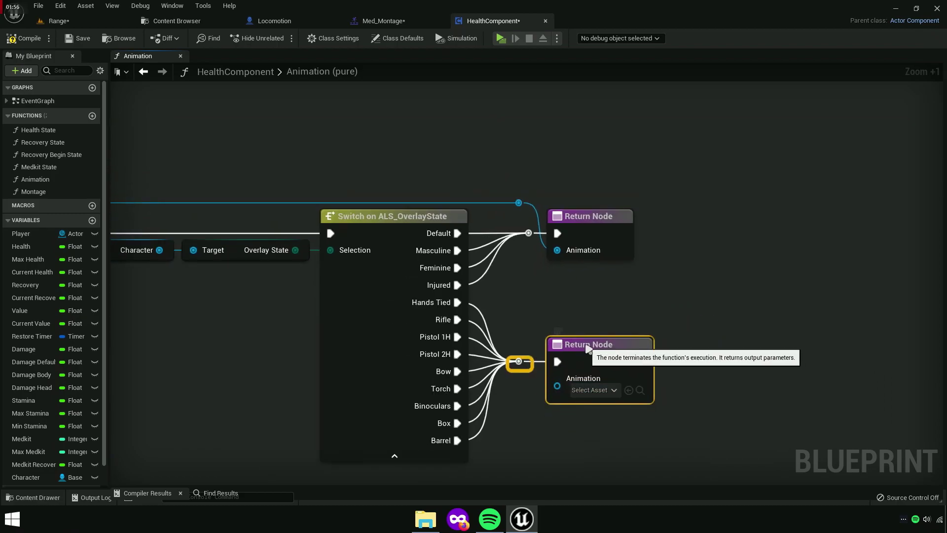
left_click(486, 277)
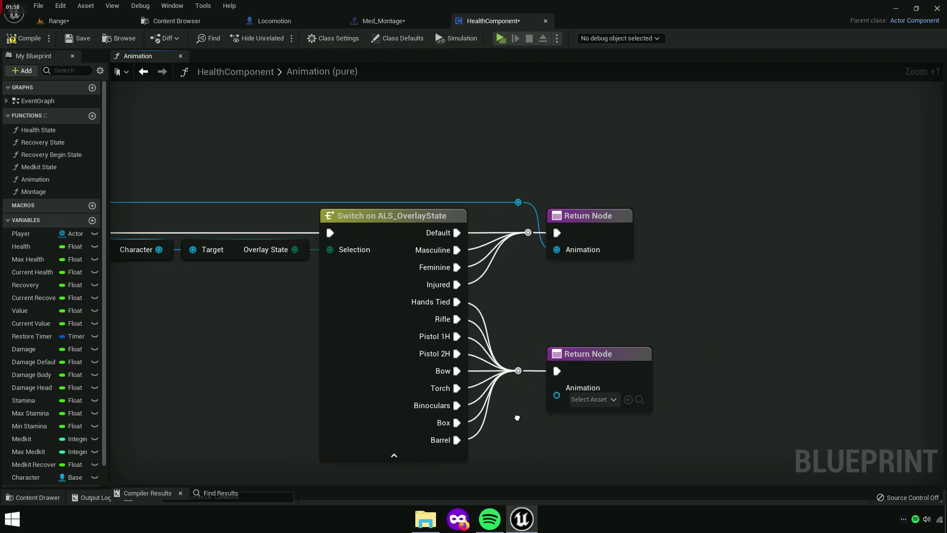
Undo an accidental node move and bring the Animation entry node and details area into view
scroll(486, 272, "up", 4)
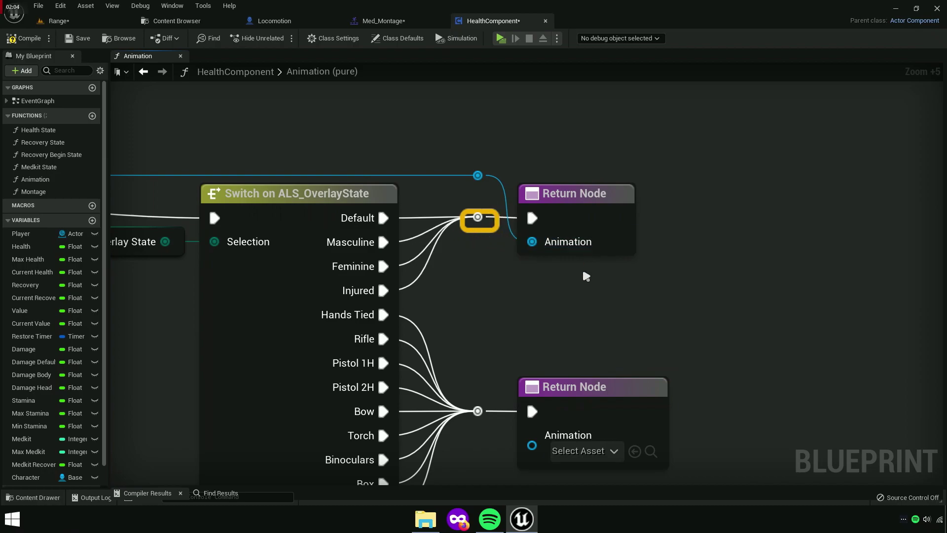
scroll(586, 277, "down", 4)
key("ctrl+z")
right_click_drag(561, 302, 550, 253)
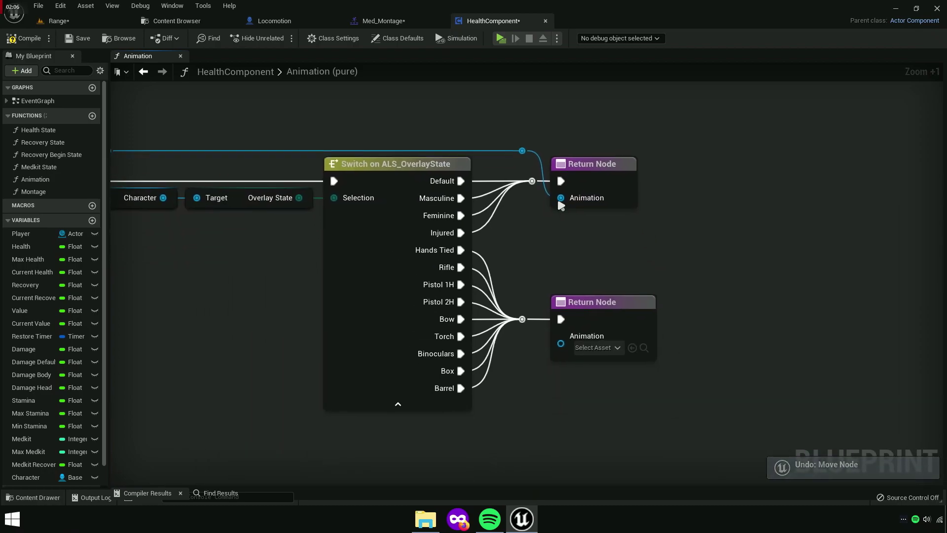
mouse_move(148, 212)
right_mouse_down()
mouse_move(465, 206)
mouse_move(356, 272)
right_mouse_up()
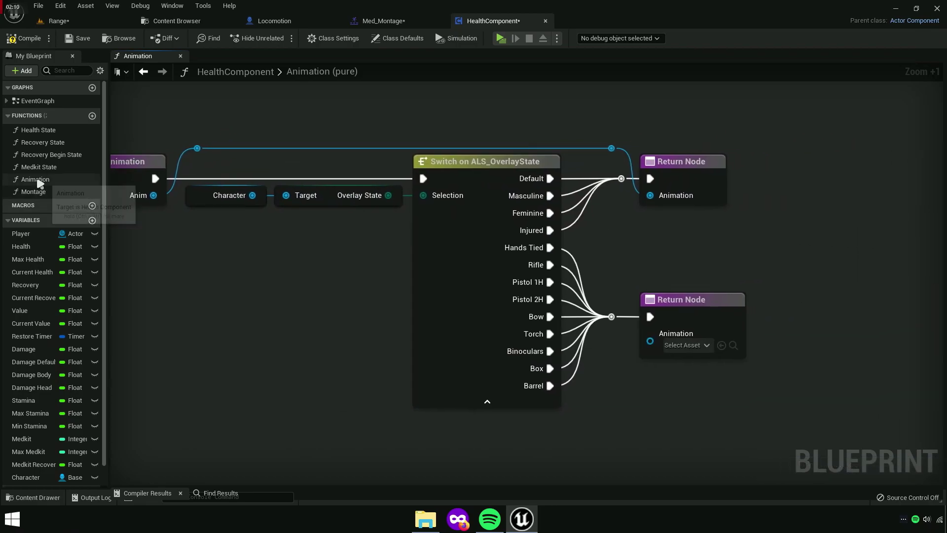
mouse_move(133, 222)
right_mouse_down()
mouse_move(225, 218)
mouse_move(8, 210)
right_mouse_up()
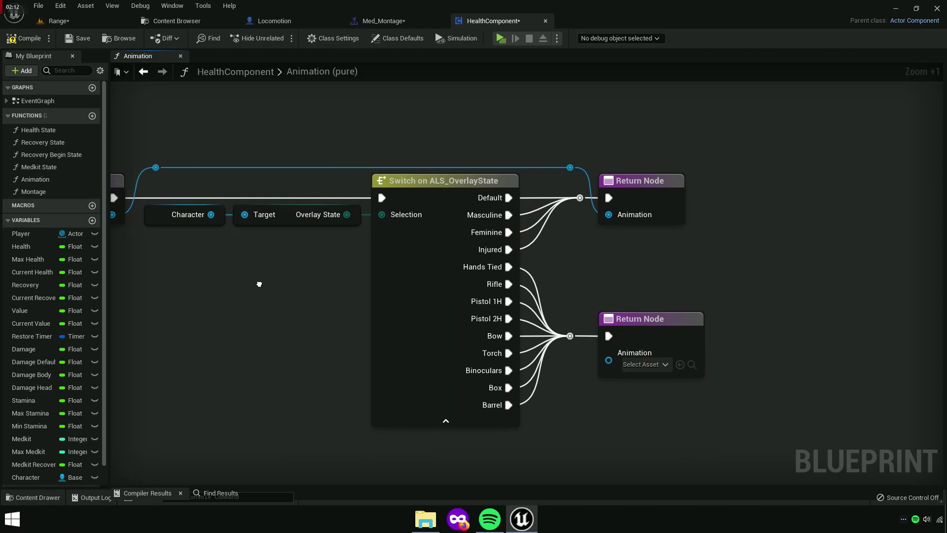
left_click_drag(940, 208, 609, 223)
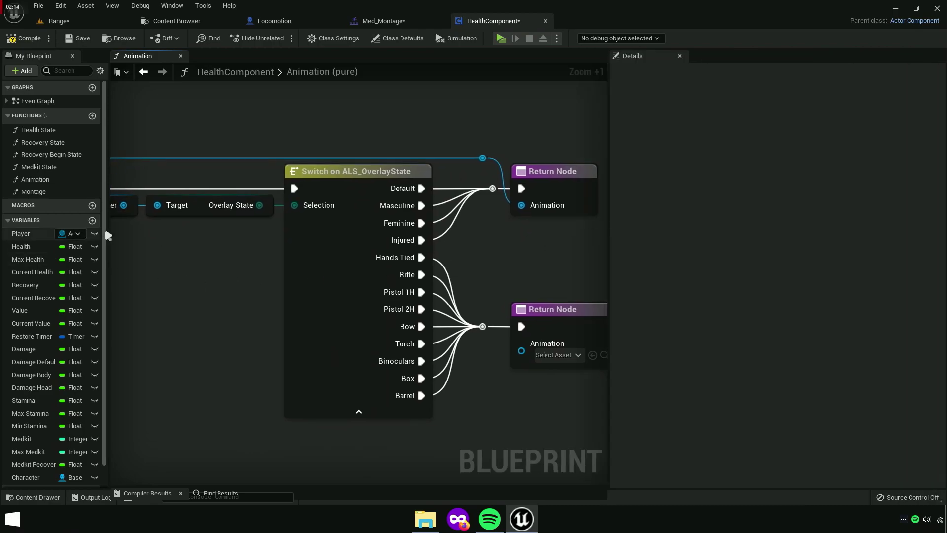
In the Details panel, rename the former Anim2 input to Animation and the output to Anim
right_click_drag(112, 235, 243, 249)
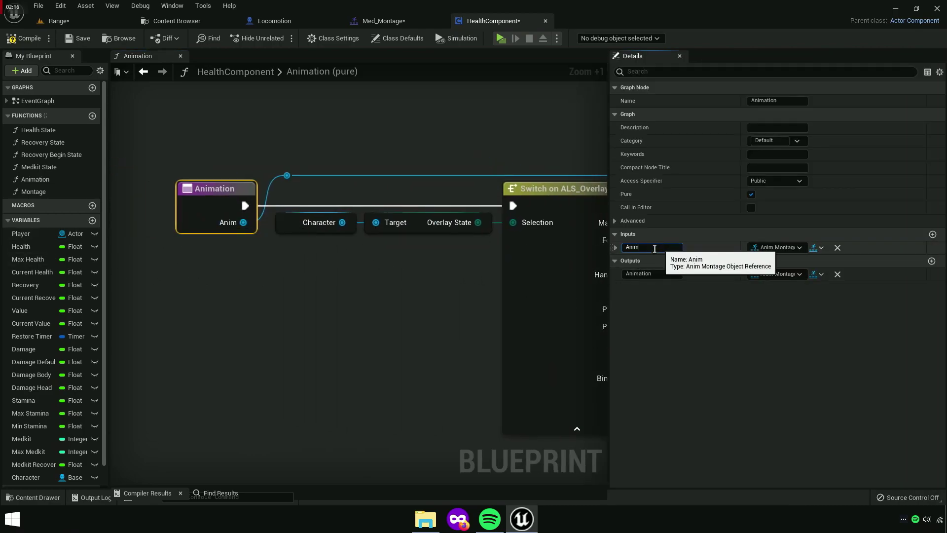
left_click(642, 247)
left_click(46, 180)
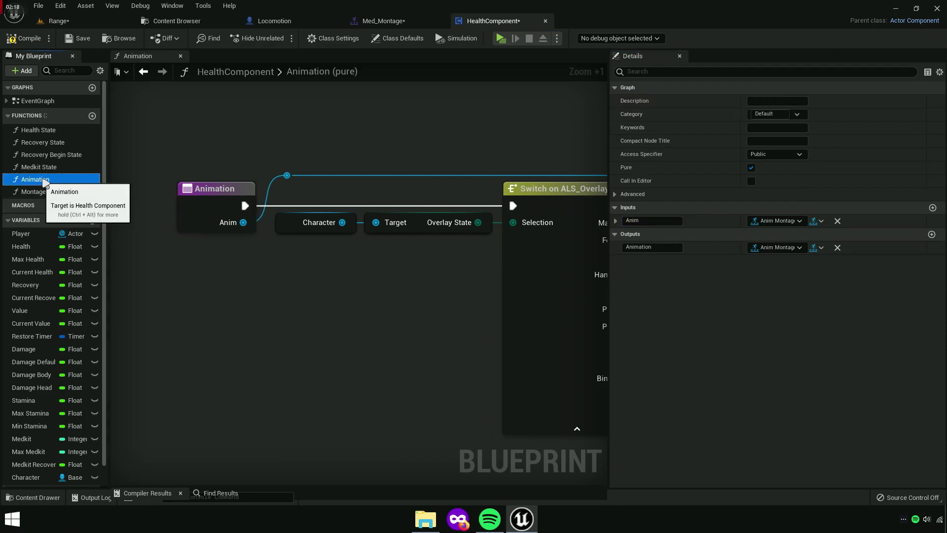
left_click(211, 211)
type("2")
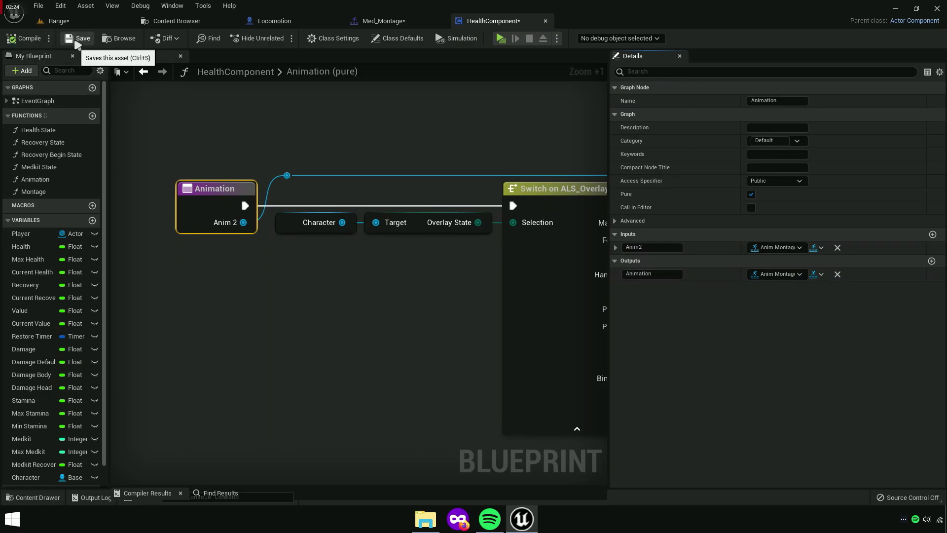
right_click_drag(347, 331, 121, 307)
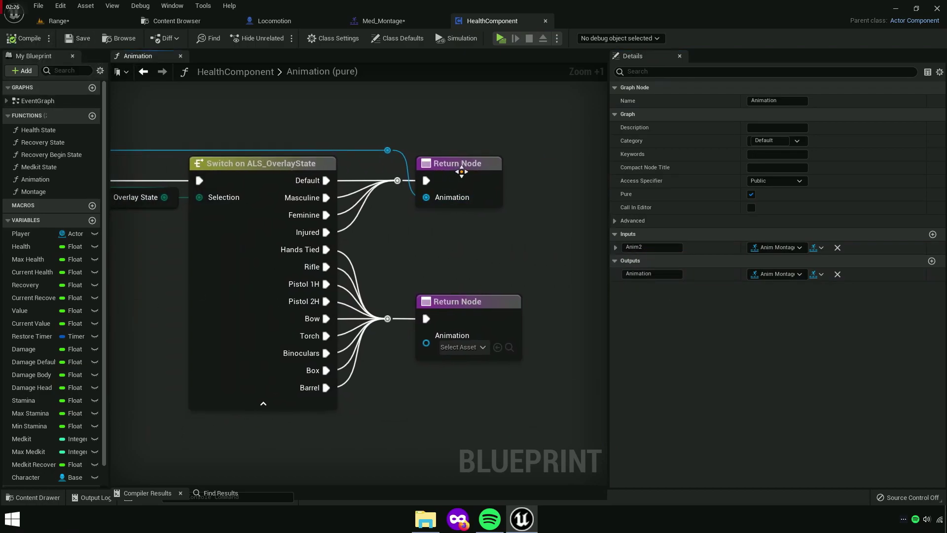
left_click(462, 170)
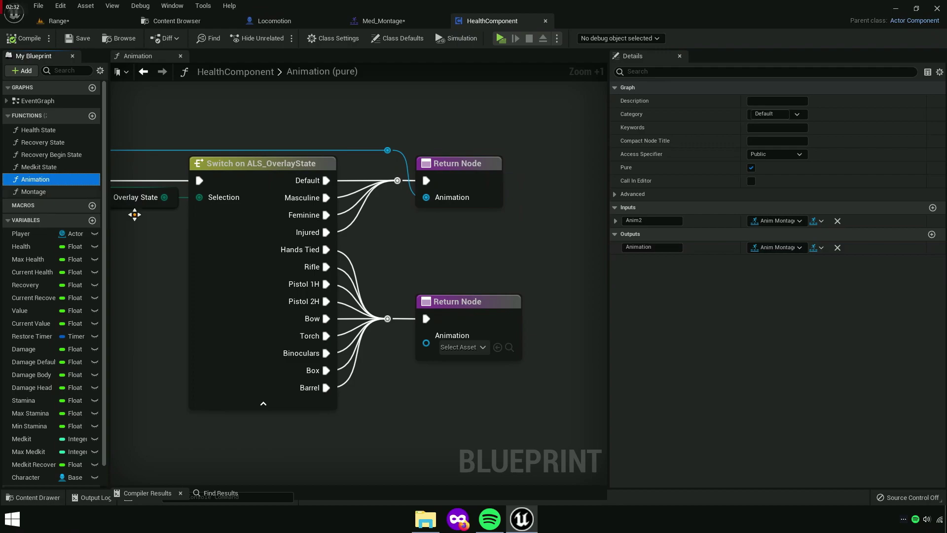
right_click_drag(134, 214, 158, 223)
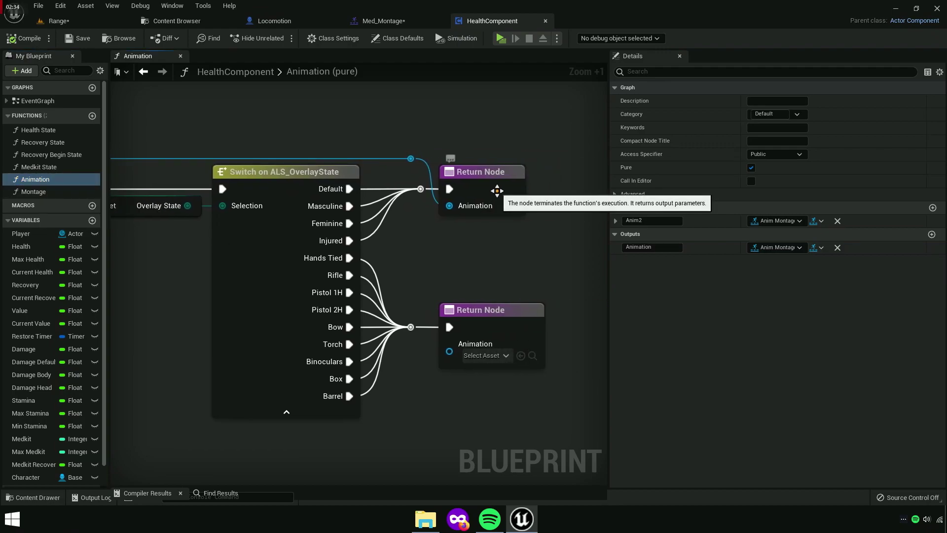
right_click_drag(432, 240, 416, 244)
type("Anim")
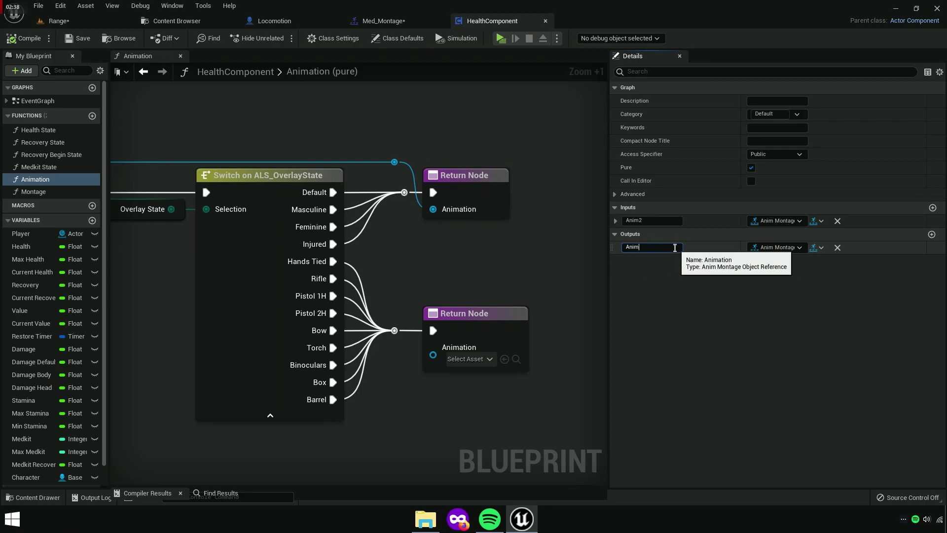
key("Return")
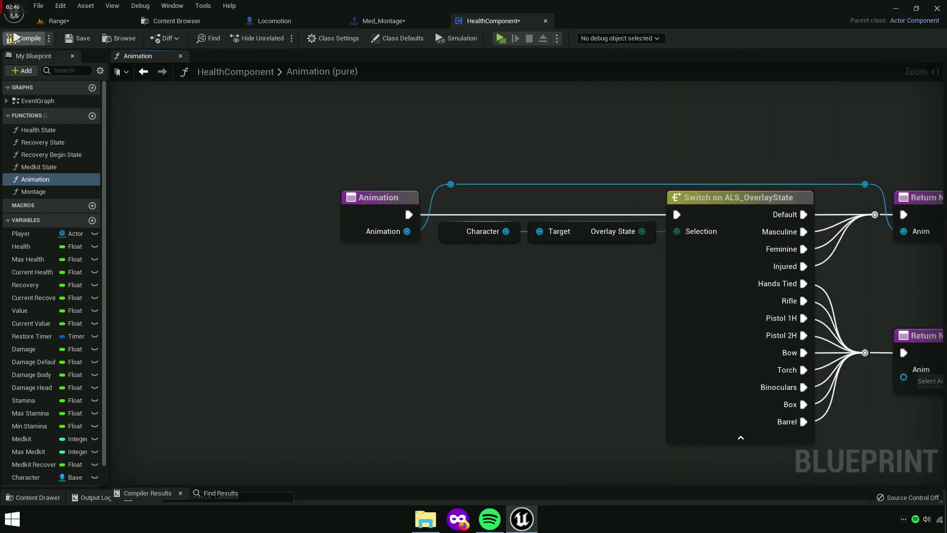
Save all unsaved assets, including Med_Montage and the Range level
left_click(184, 22)
left_click(101, 37)
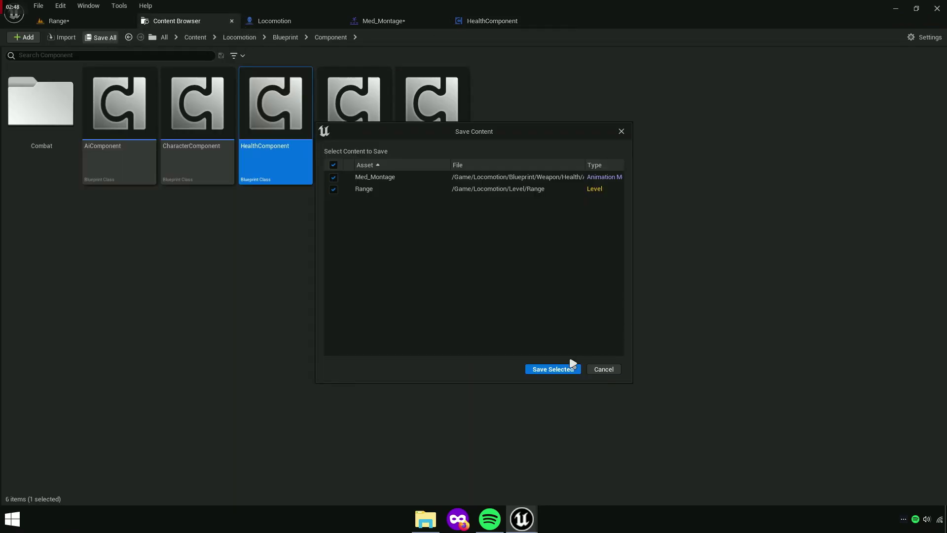
left_click(572, 365)
Play the Range level repeatedly to test healing with the med montage while running
left_click(123, 21)
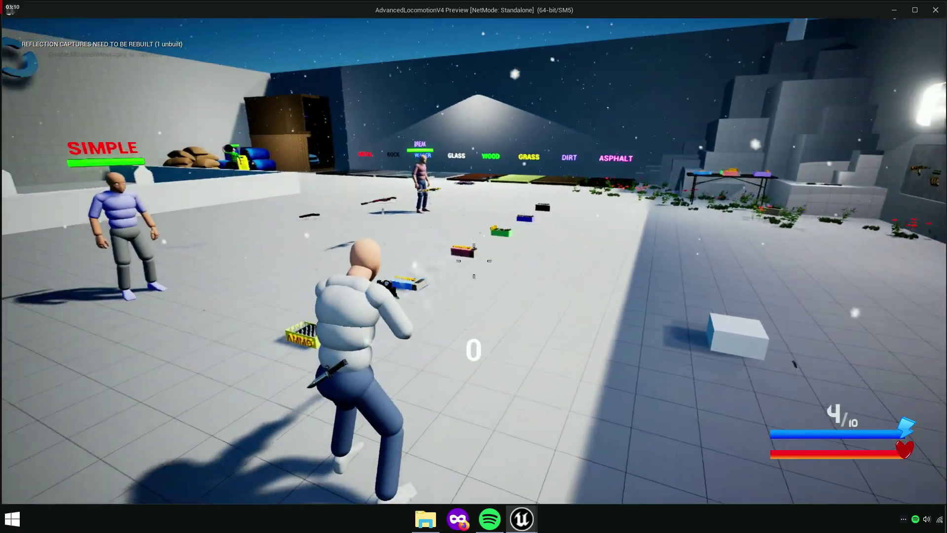
key("Escape")
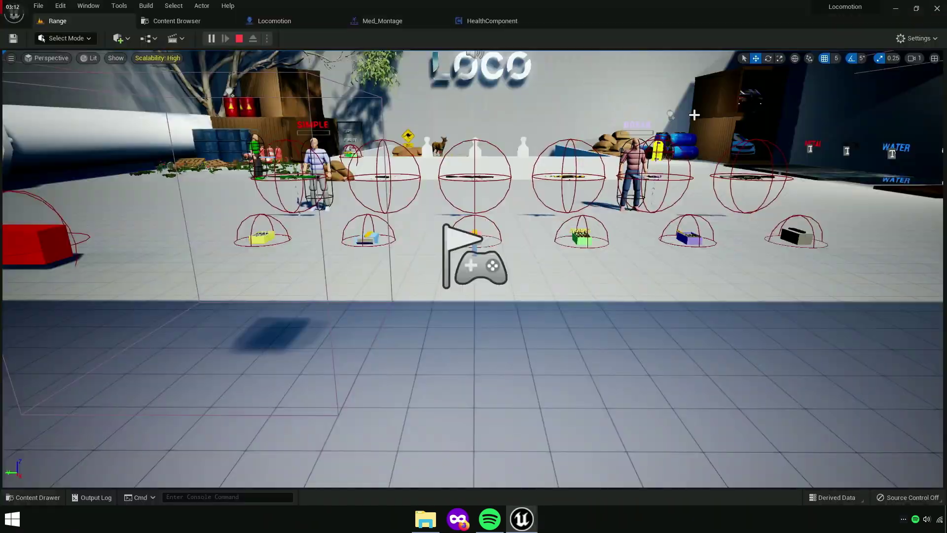
left_click(210, 38)
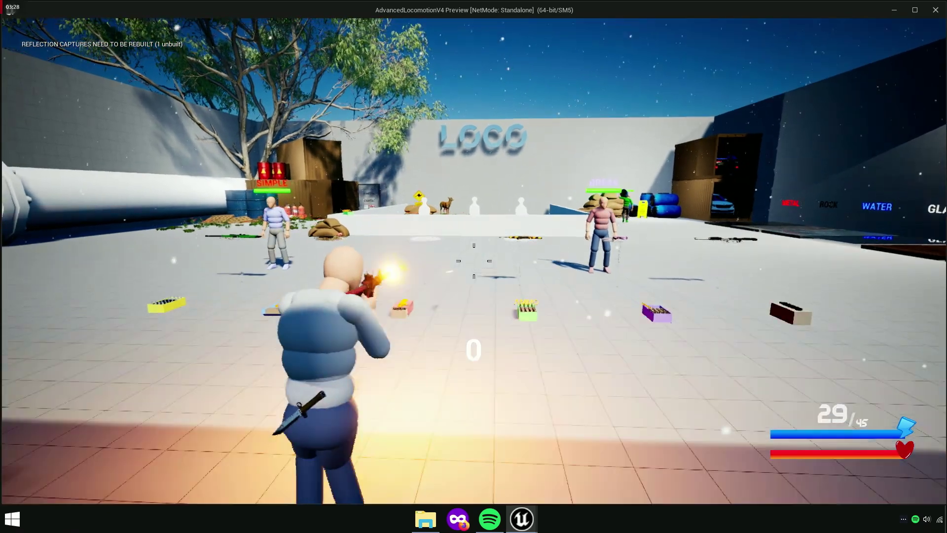
key("Escape")
left_click(215, 44)
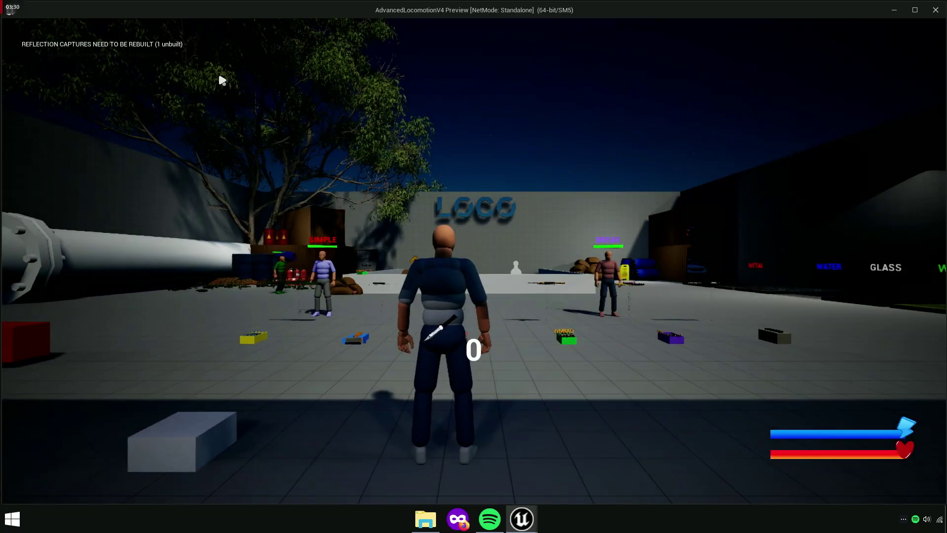